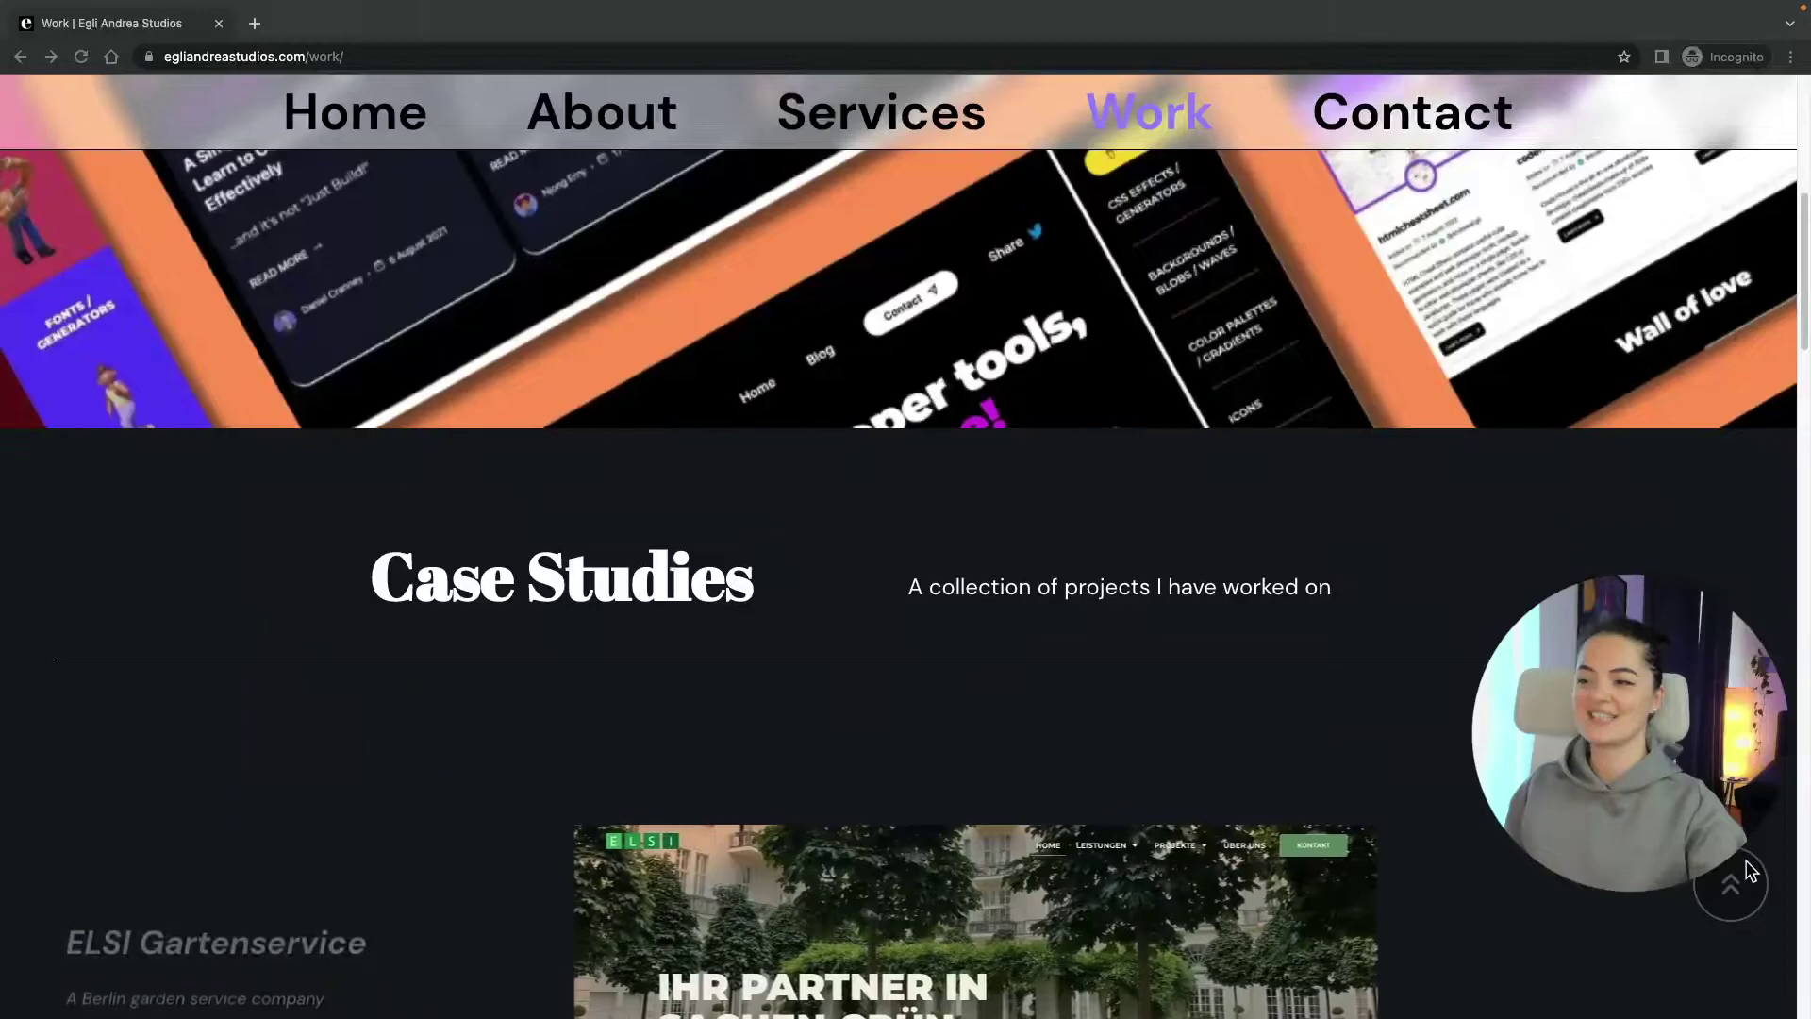
# - Examine the Case Studies section on the example Work page, including its ELSI Gartenservice and Devtooly project slides and slide navigation
pyautogui.scroll(-4, 1750, 870)
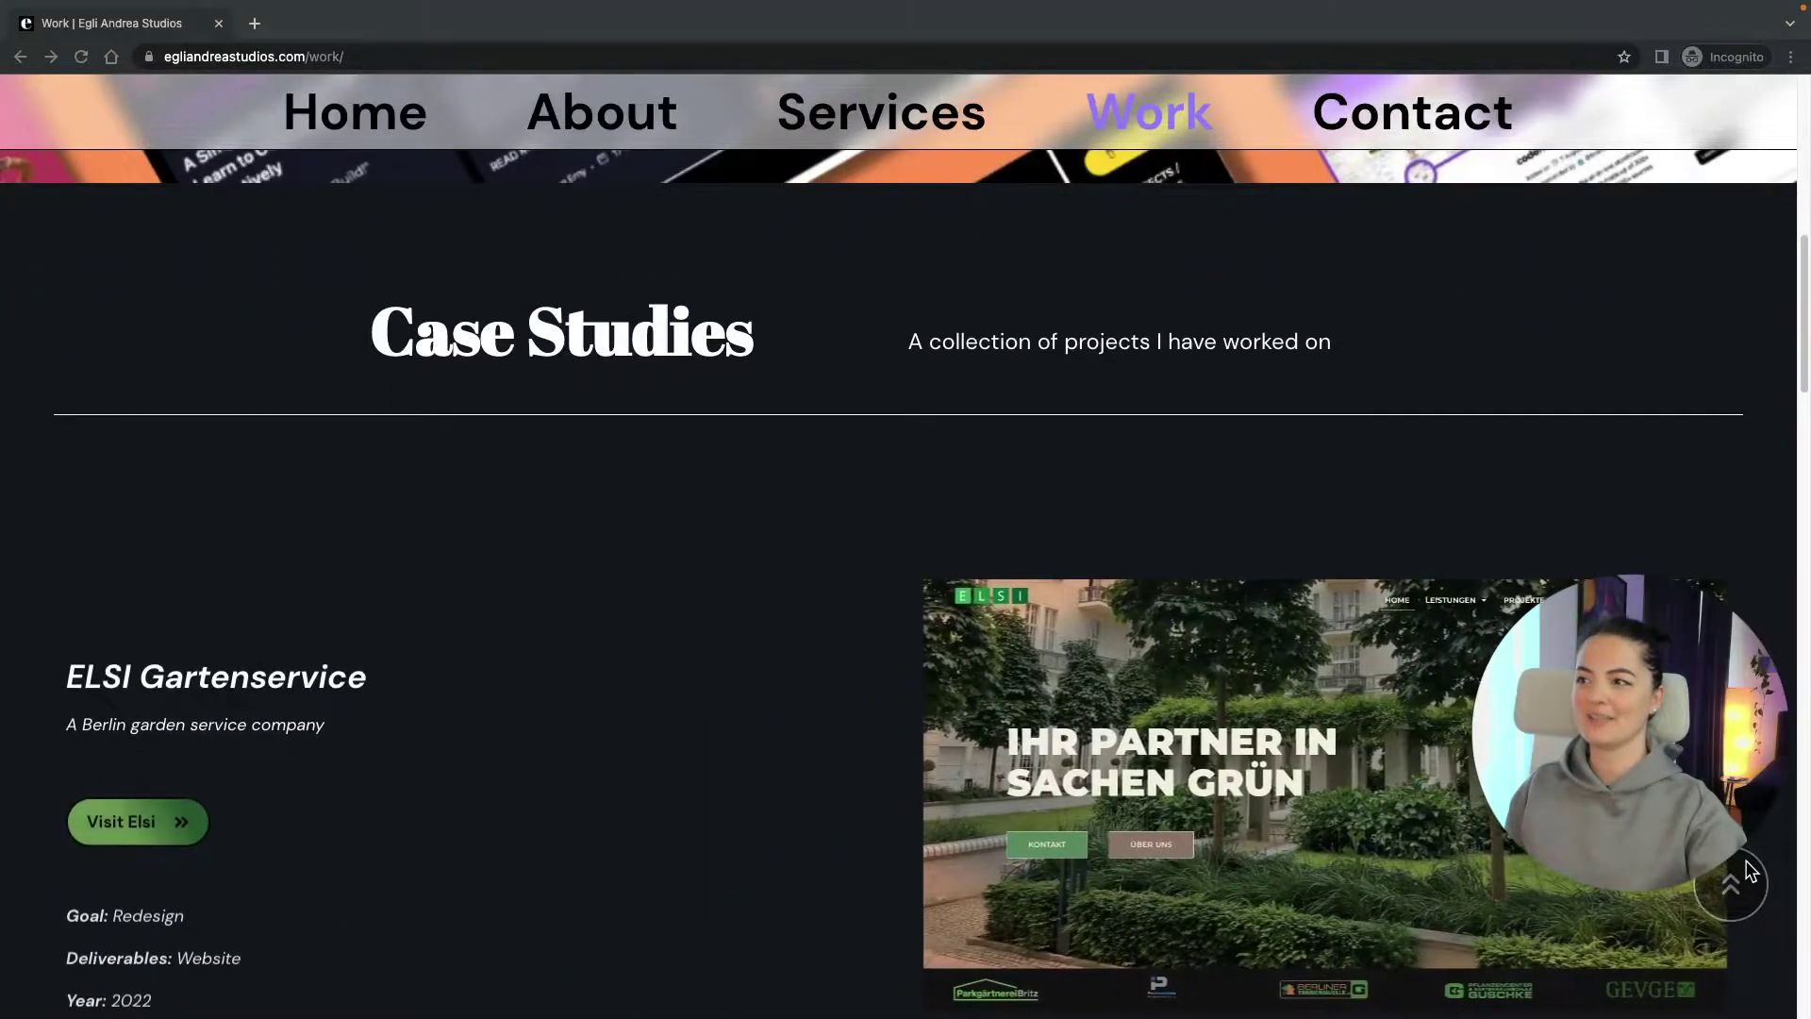
pyautogui.scroll(-15, 1750, 870)
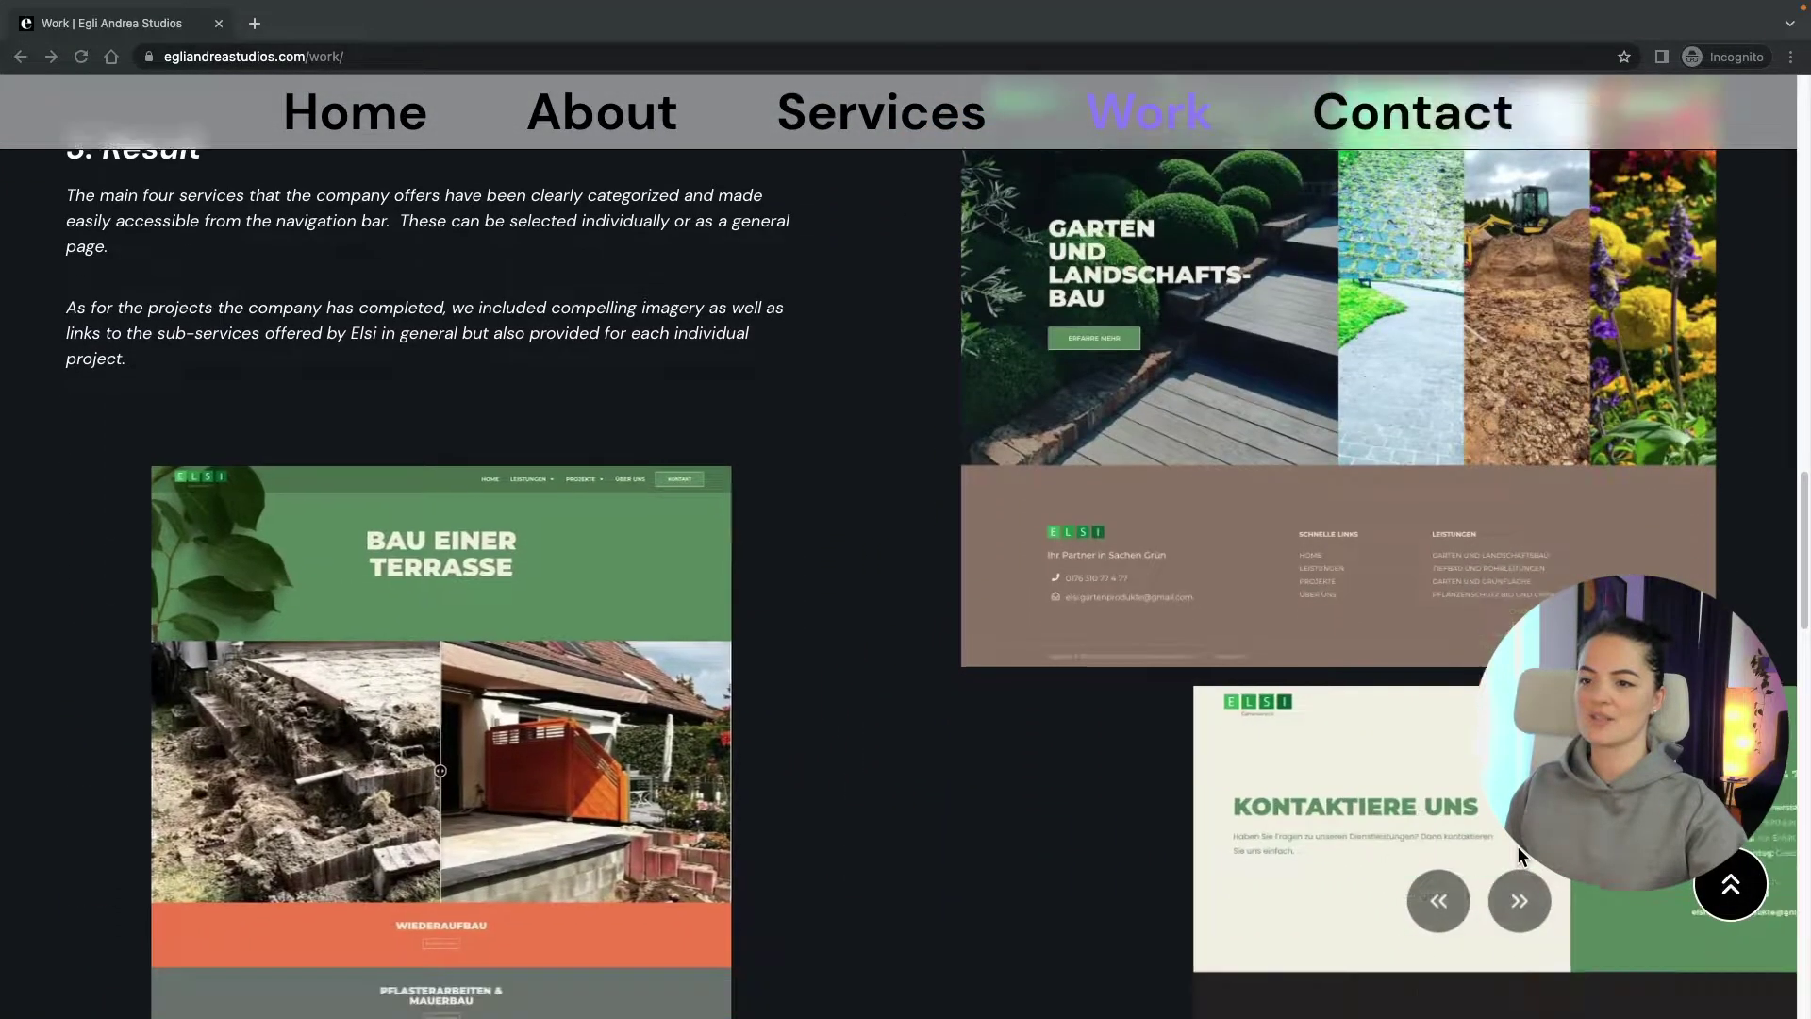
pyautogui.scroll(-5, 922, 740)
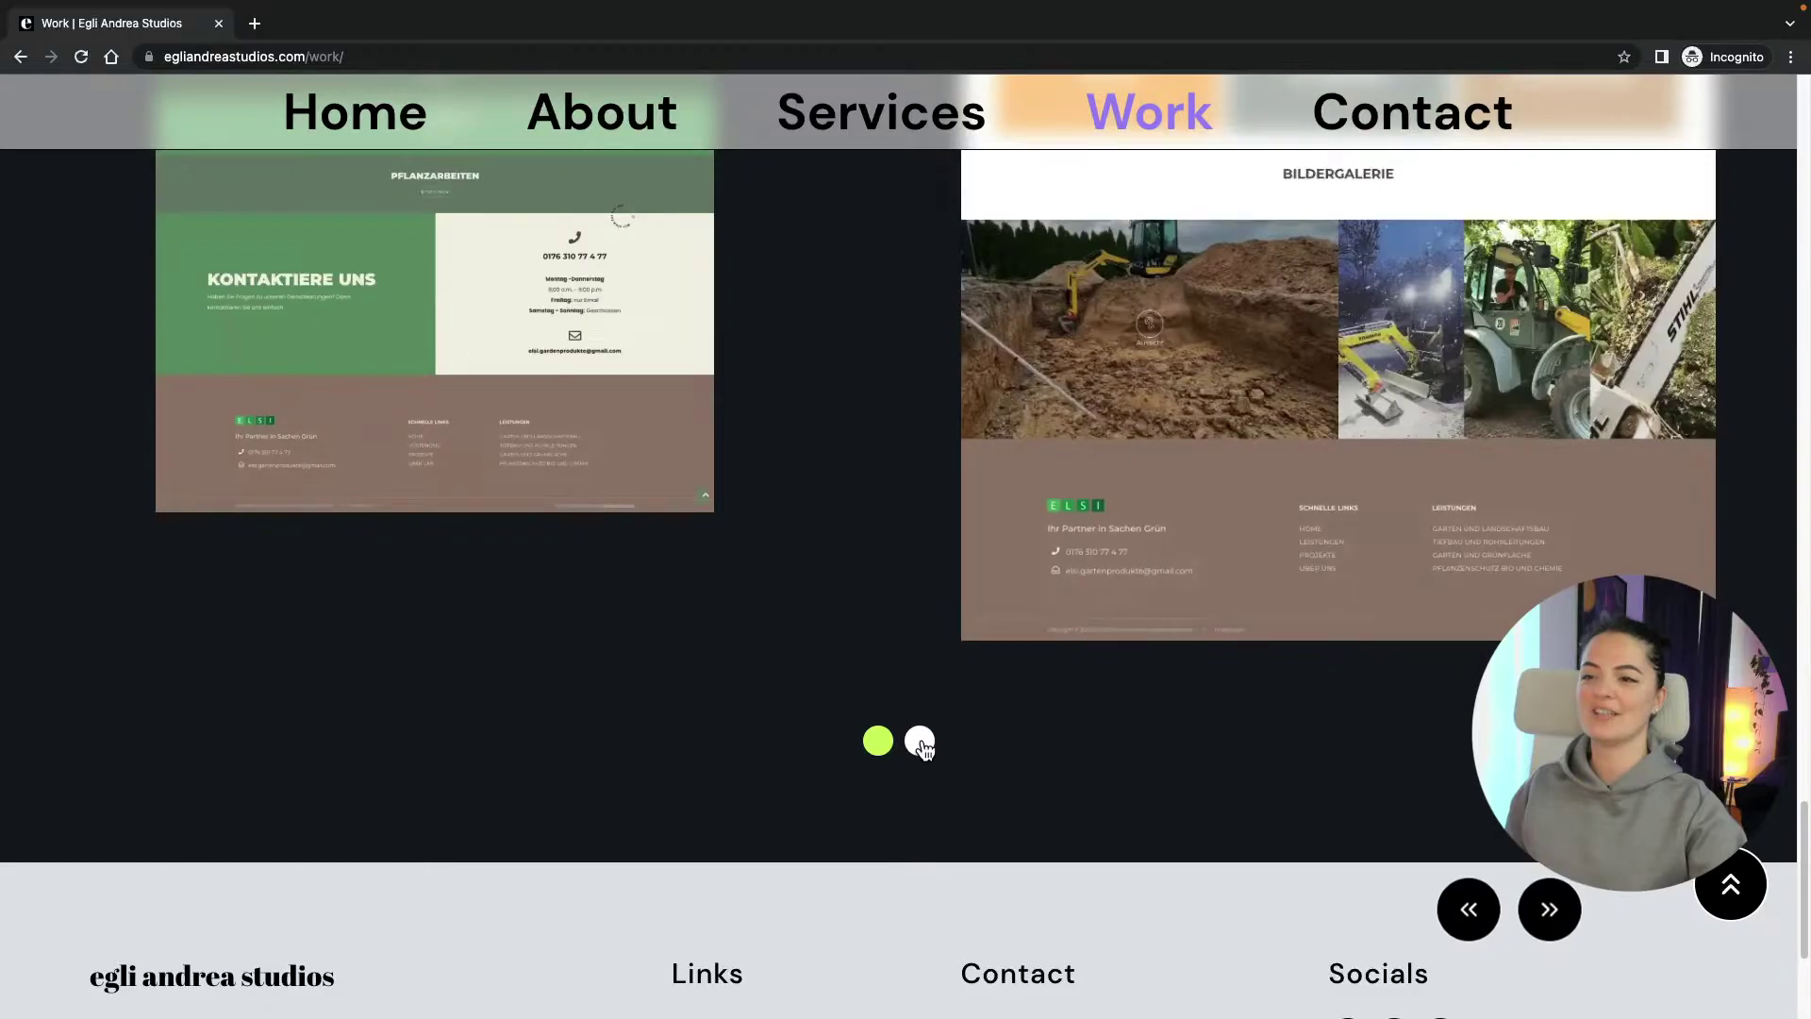
pyautogui.scroll(18, 1094, 750)
pyautogui.scroll(2, 1095, 750)
pyautogui.moveTo(1091, 748); pyautogui.dragTo(727, 680)
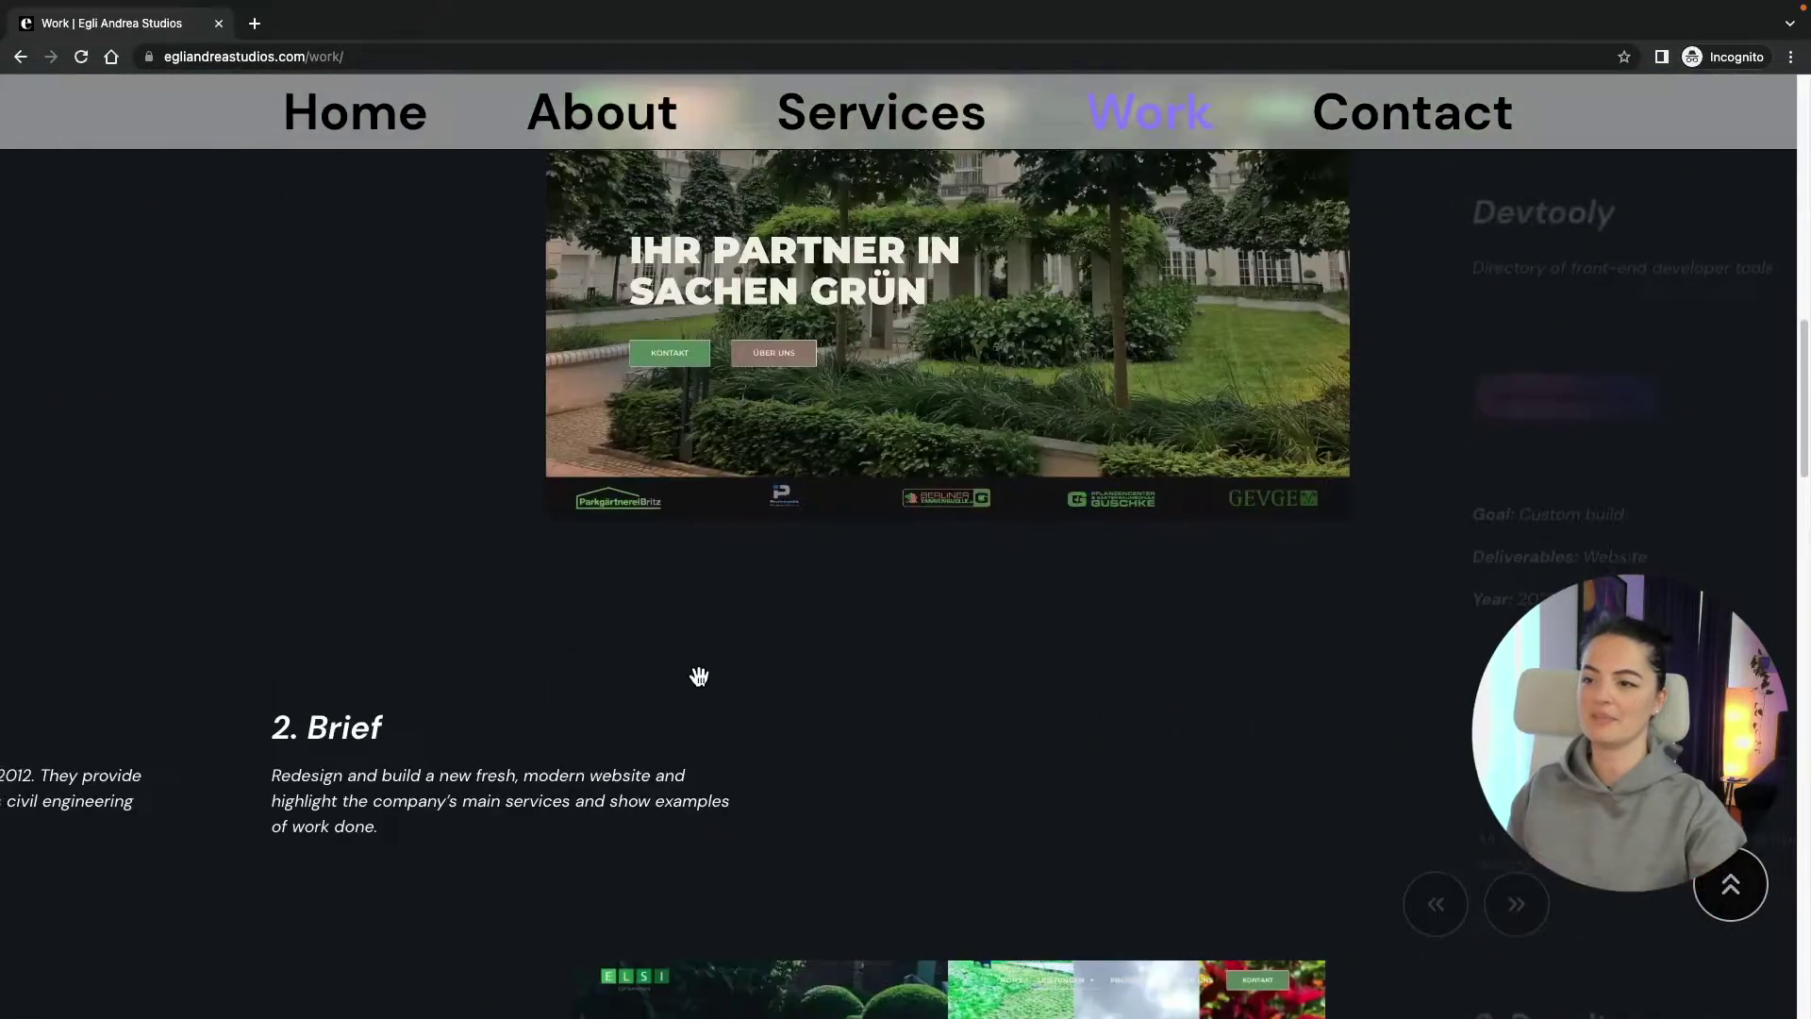
pyautogui.moveTo(1390, 680); pyautogui.dragTo(1136, 720)
pyautogui.scroll(-10, 1128, 745)
pyautogui.click(882, 514)
pyautogui.scroll(2, 887, 668)
pyautogui.click(880, 664)
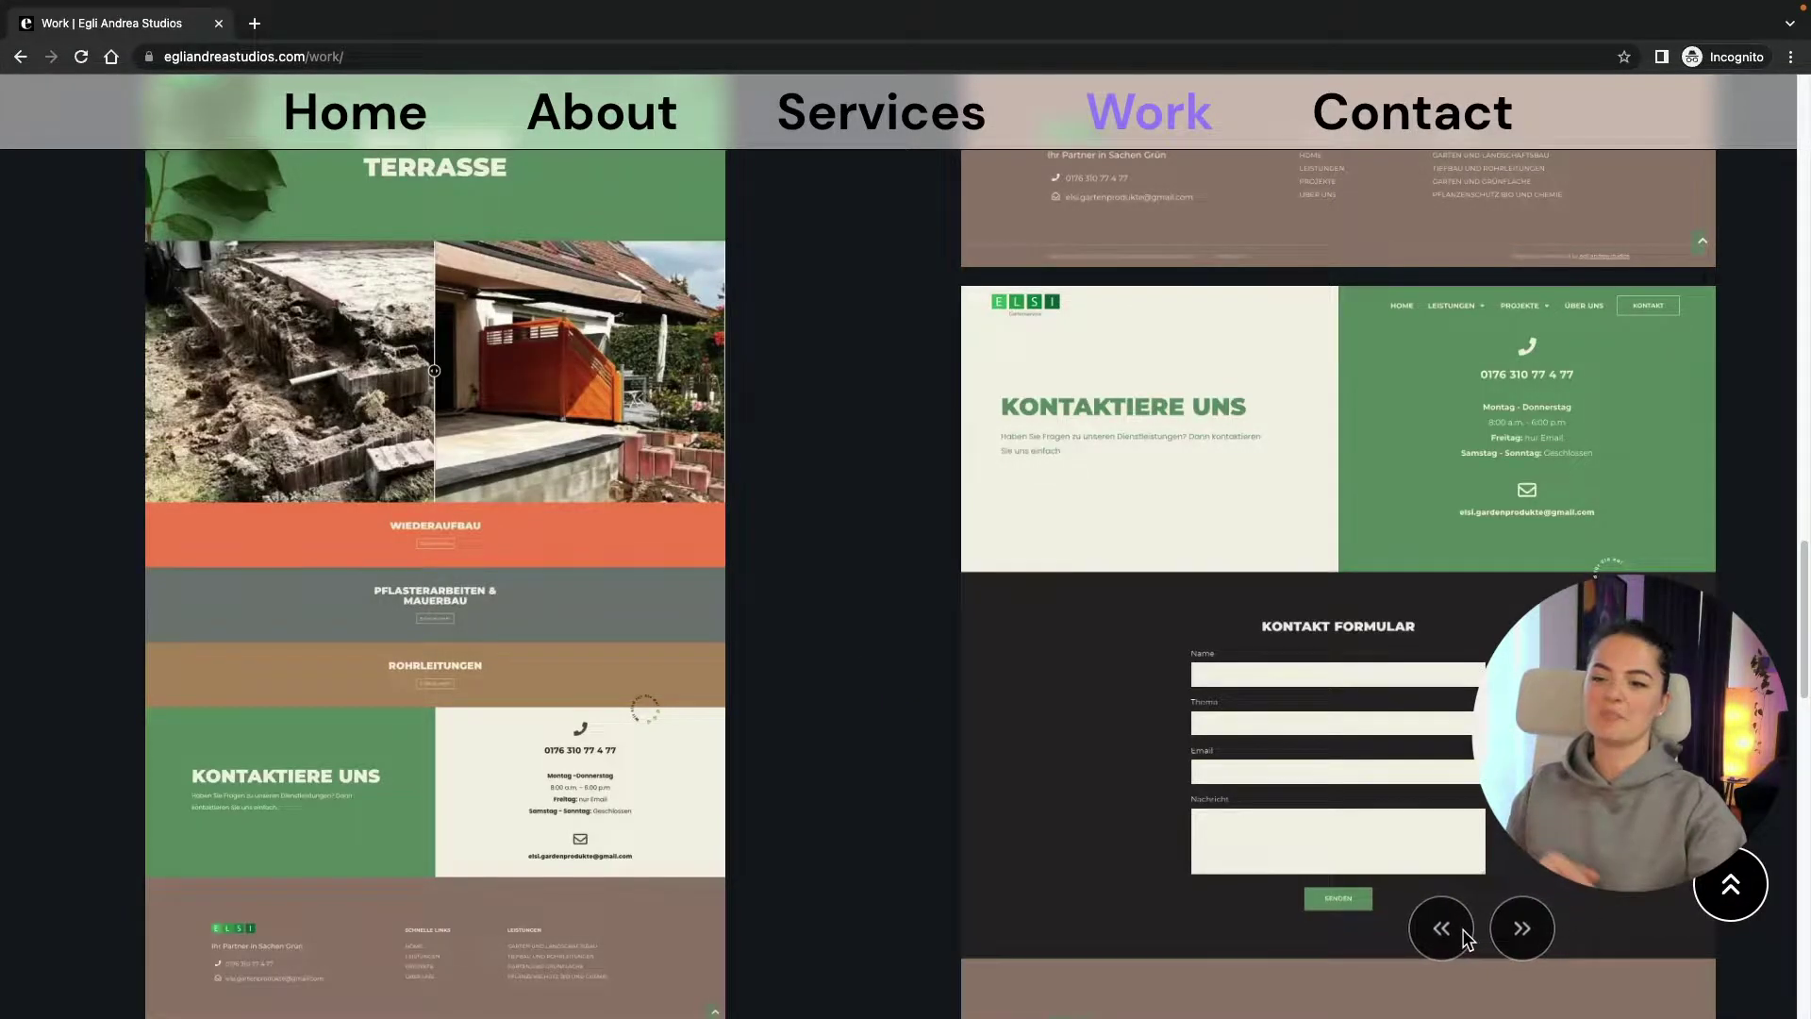
pyautogui.scroll(-3, 1451, 938)
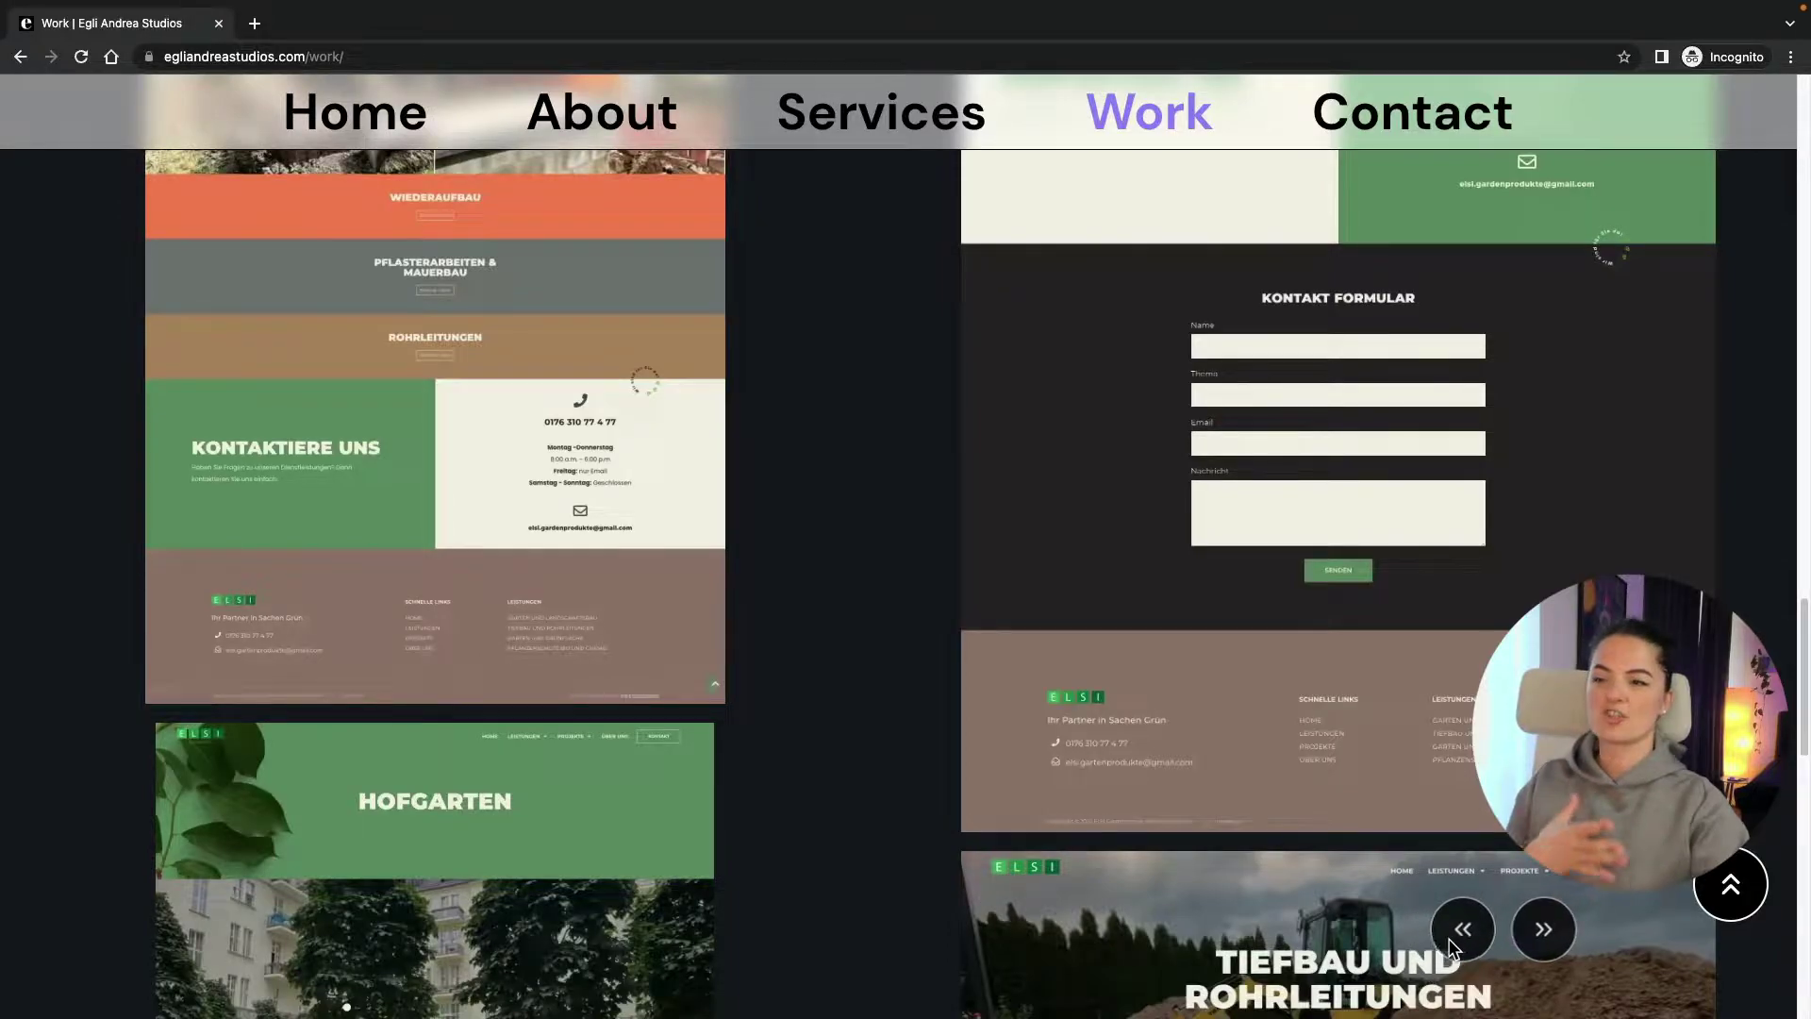
pyautogui.click(1472, 932)
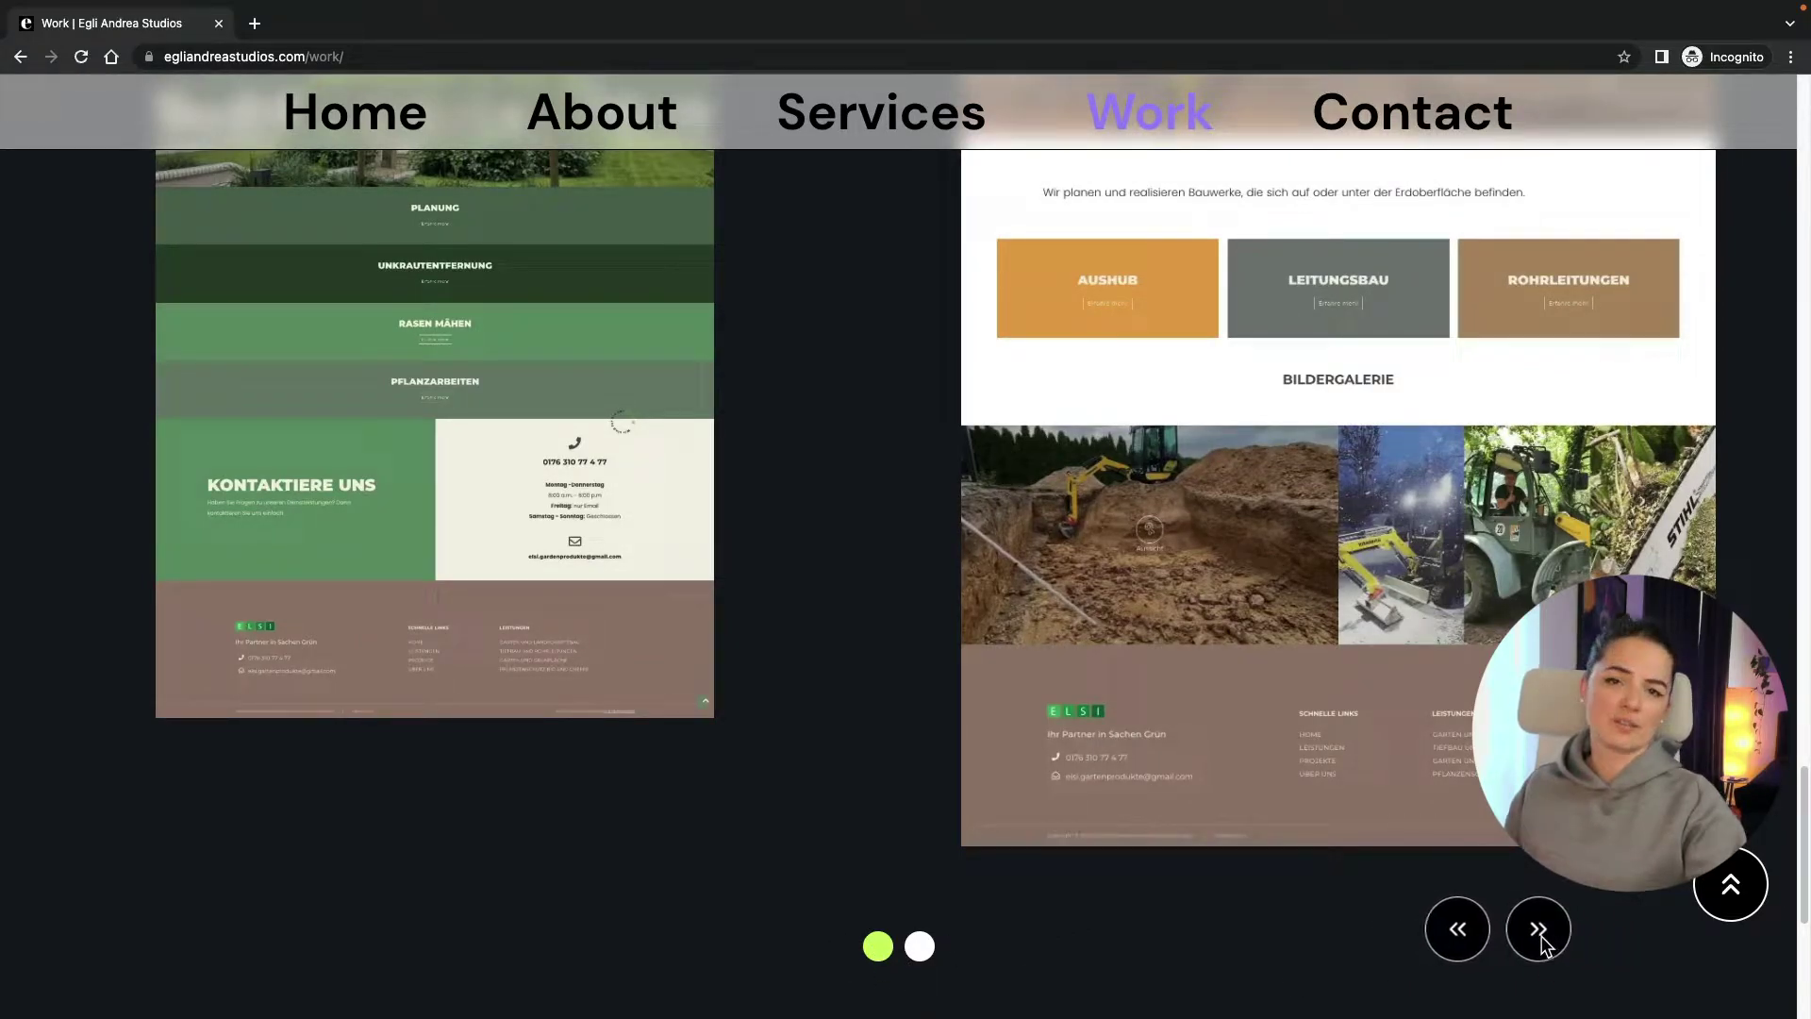
pyautogui.scroll(8, 1160, 850)
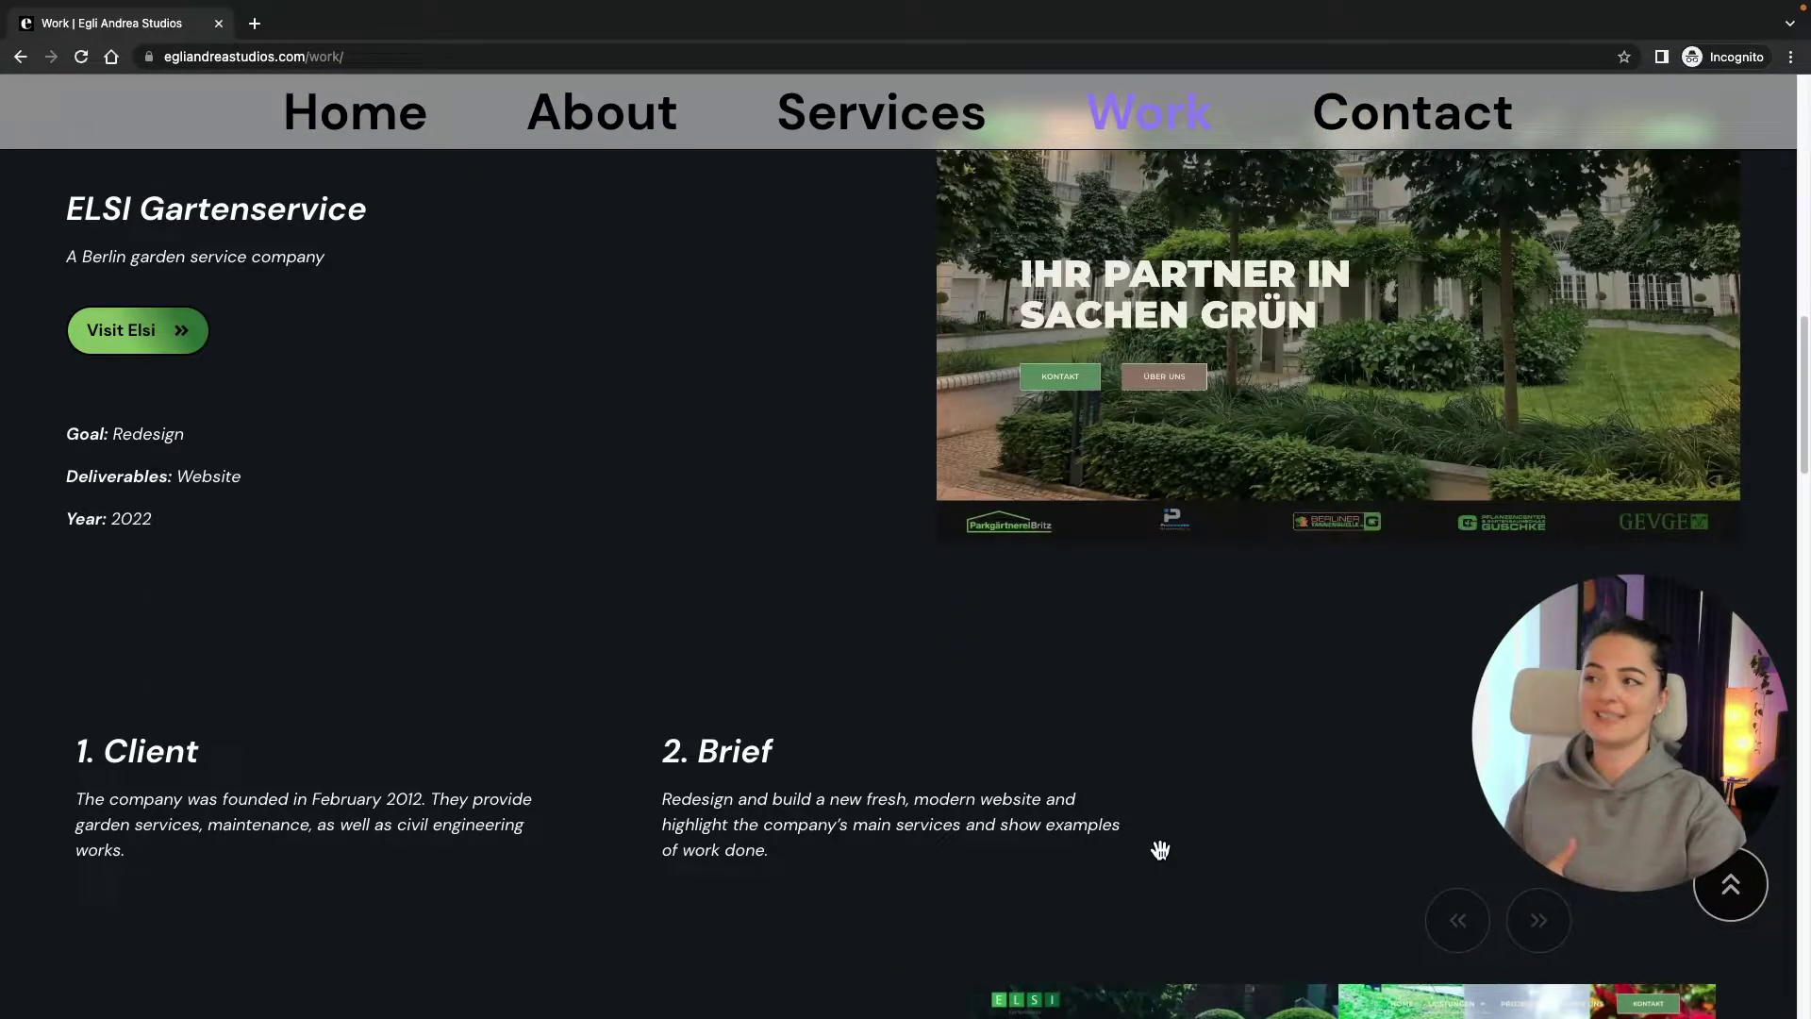
pyautogui.scroll(1, 1161, 850)
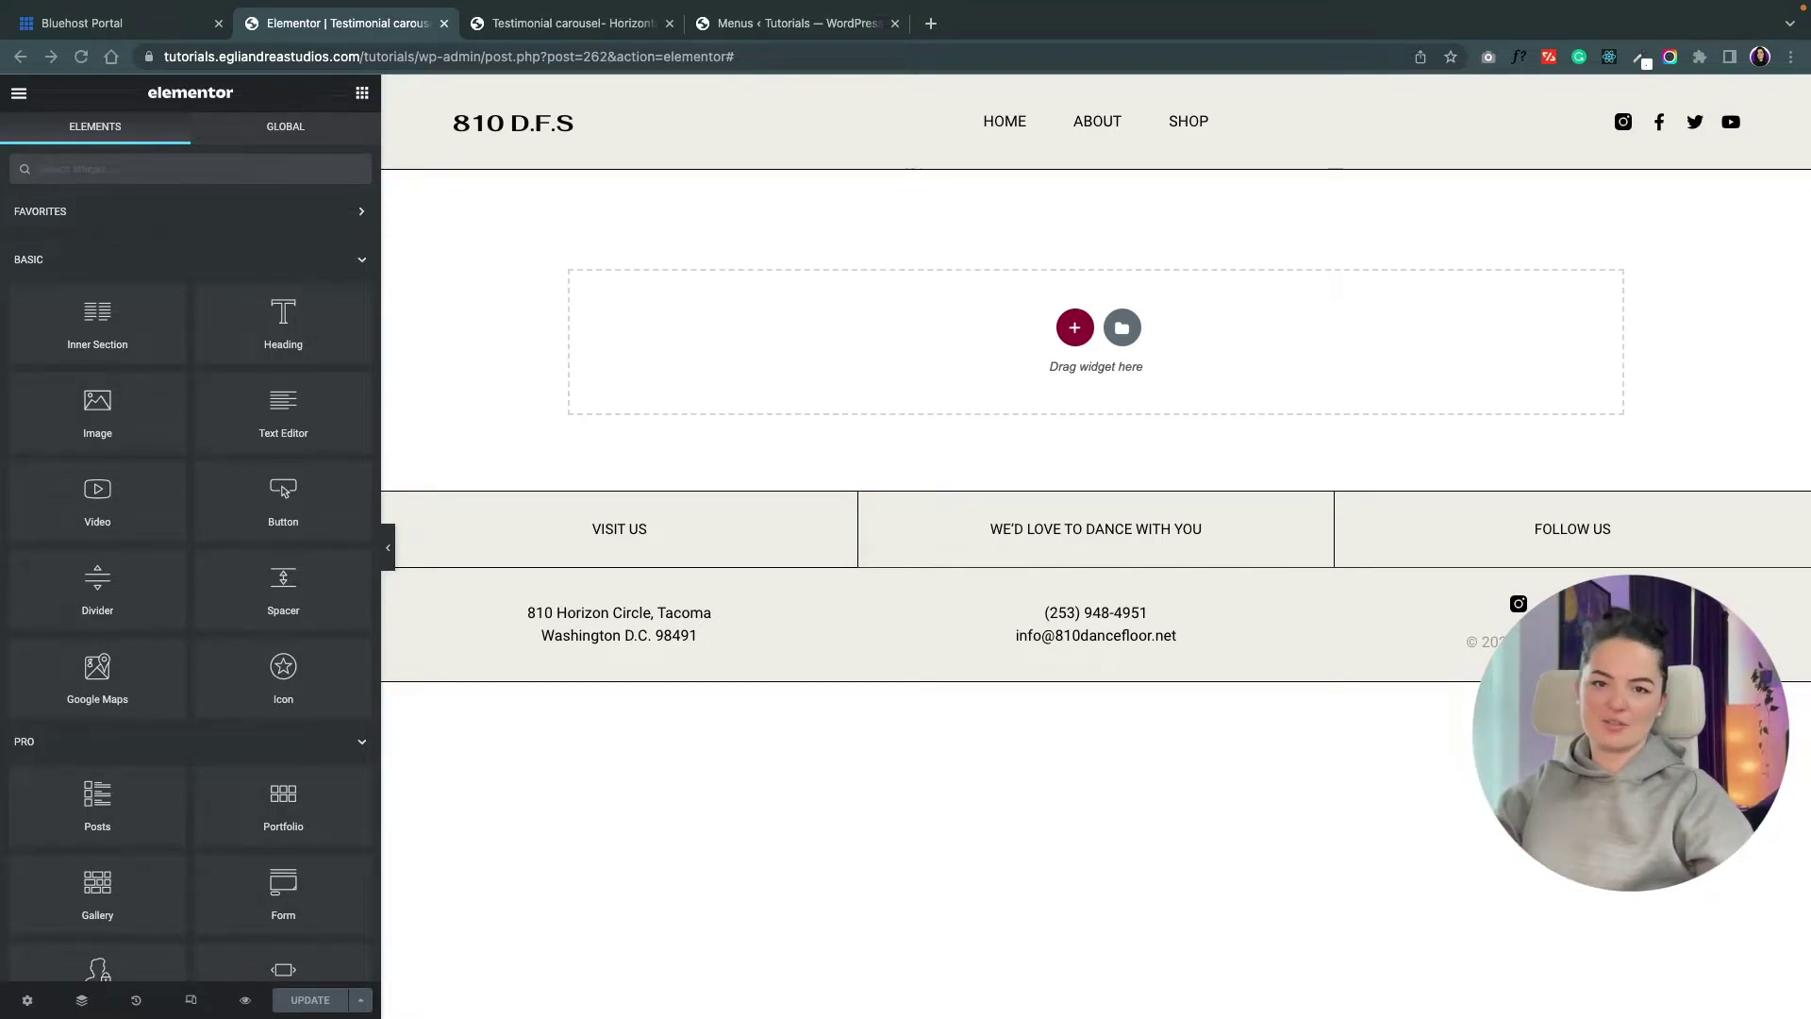
# - Add a single-column section to the empty page and set its minimum height to 70 VH
pyautogui.click(1075, 330)
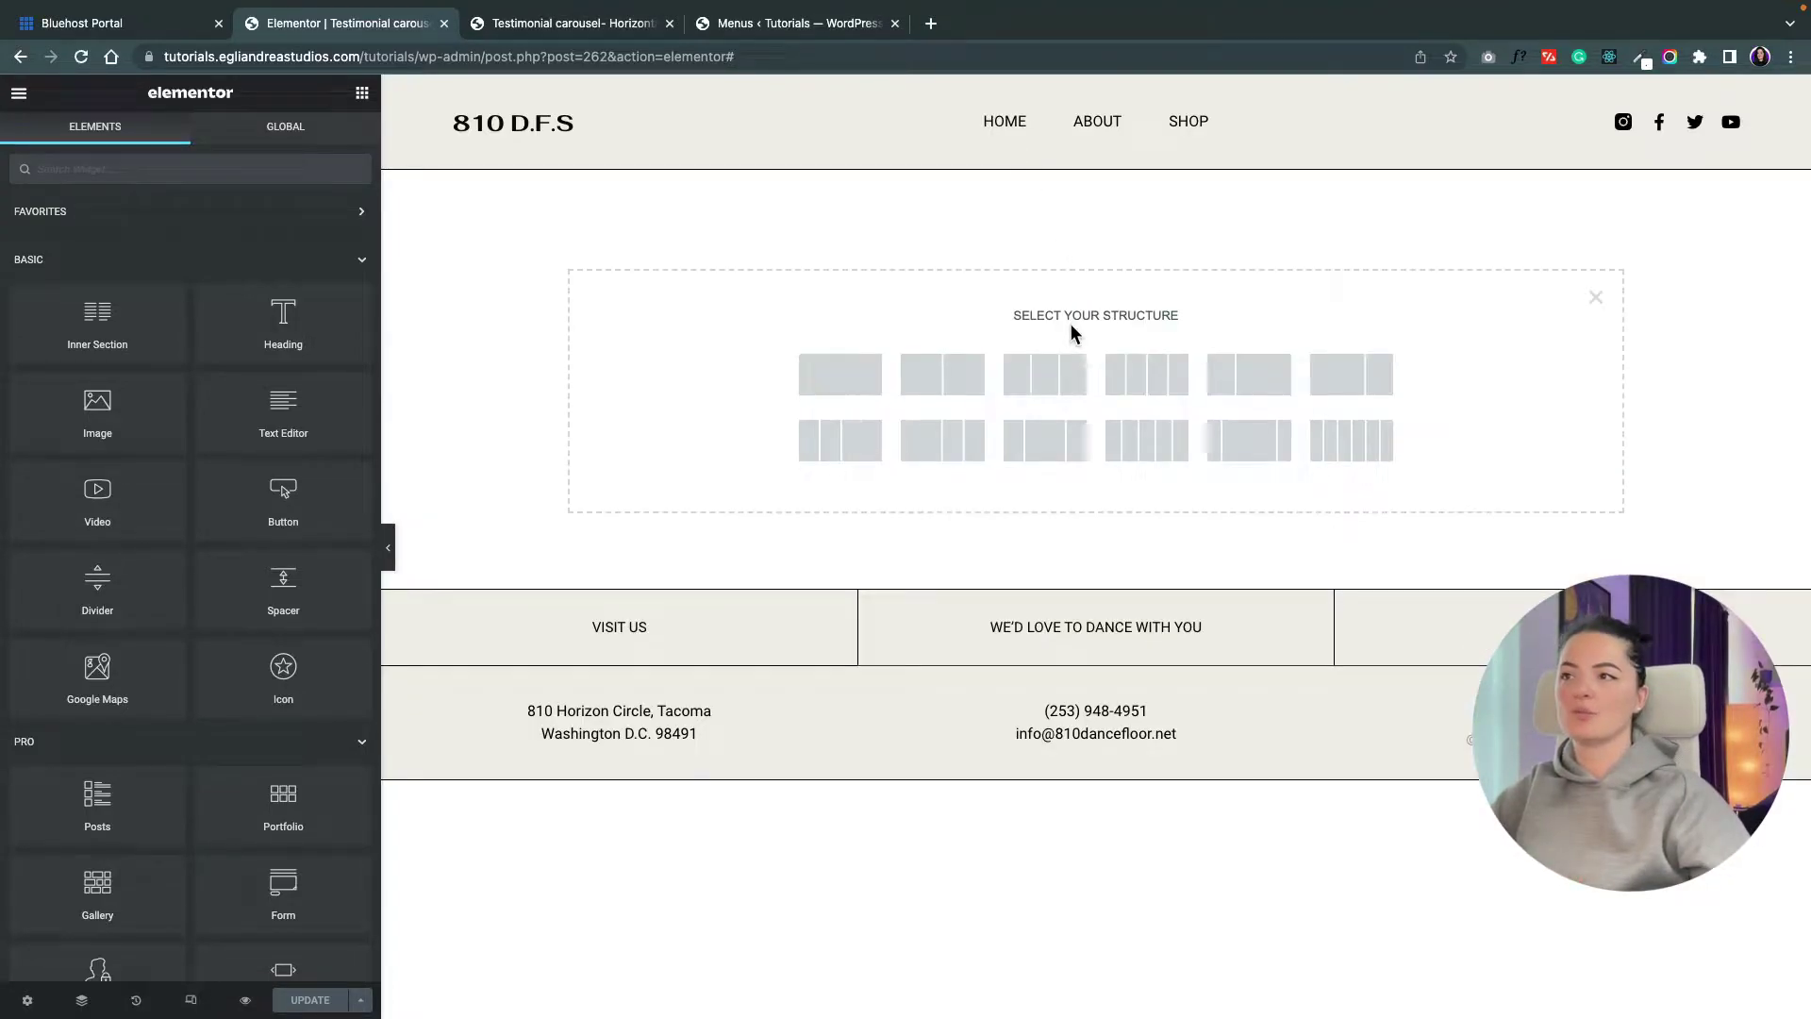
pyautogui.click(849, 378)
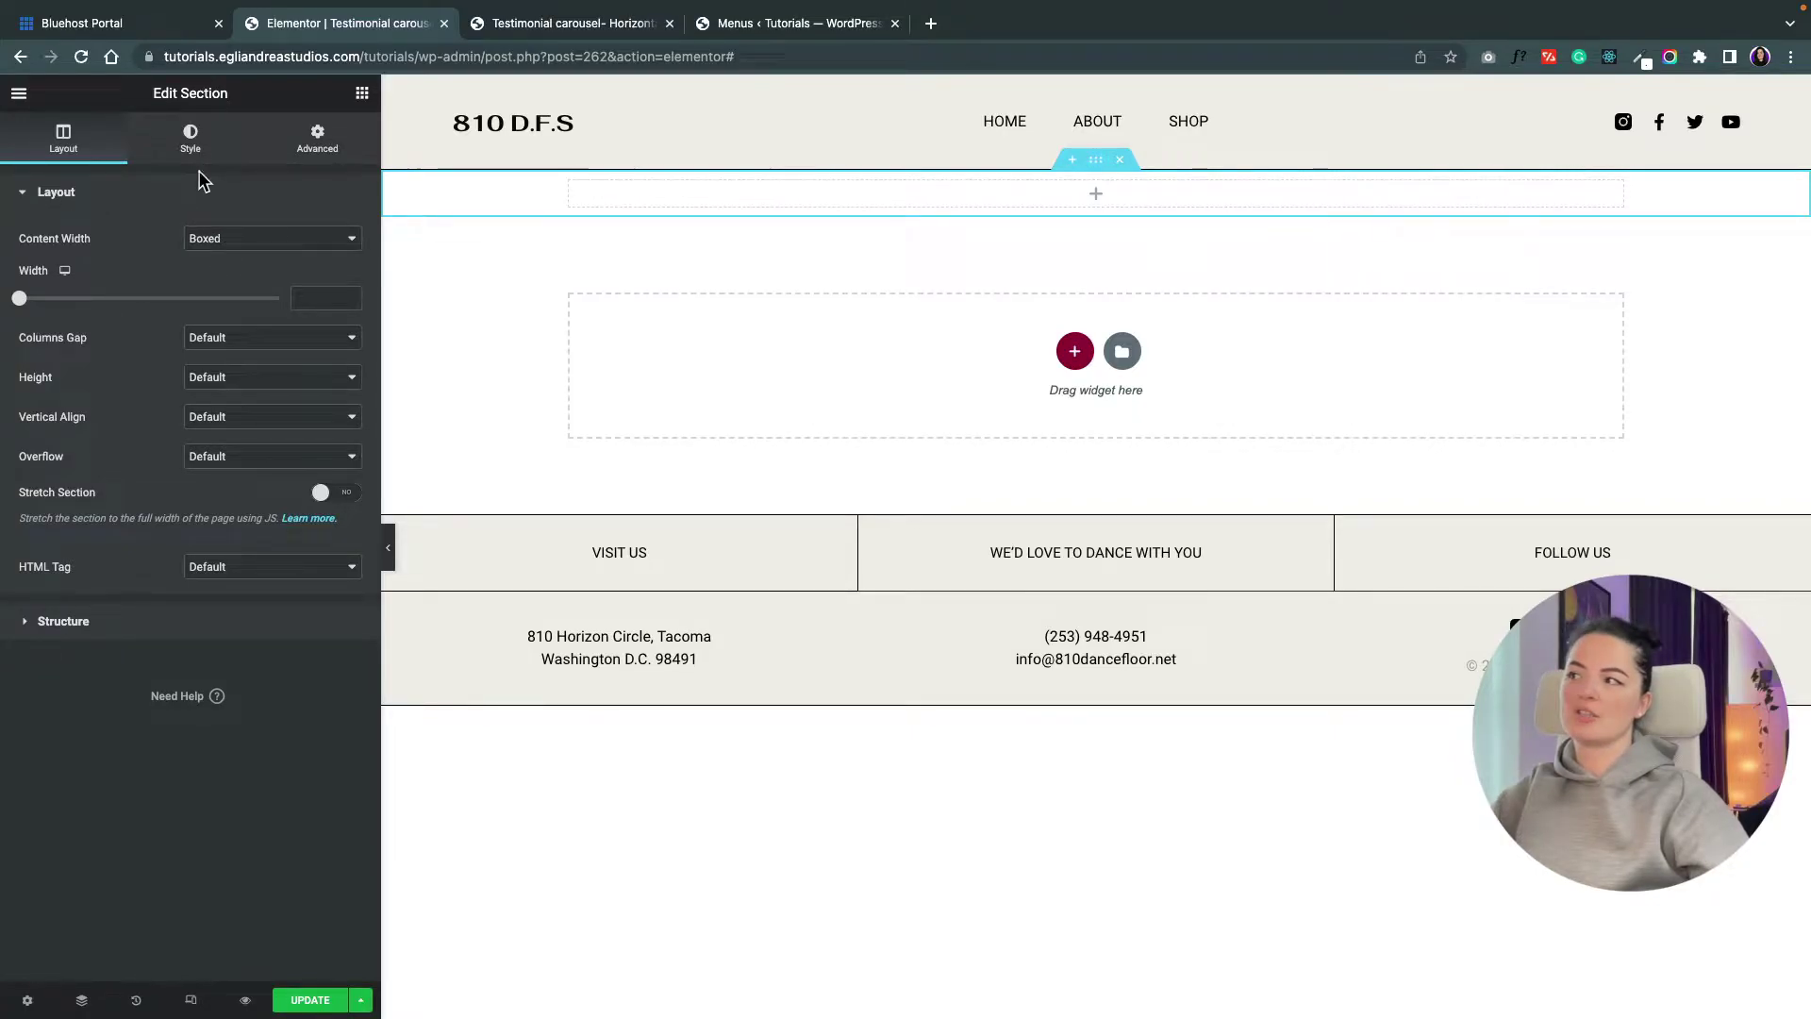
pyautogui.click(203, 377)
pyautogui.click(203, 421)
pyautogui.moveTo(154, 437); pyautogui.dragTo(108, 437)
pyautogui.click(335, 412)
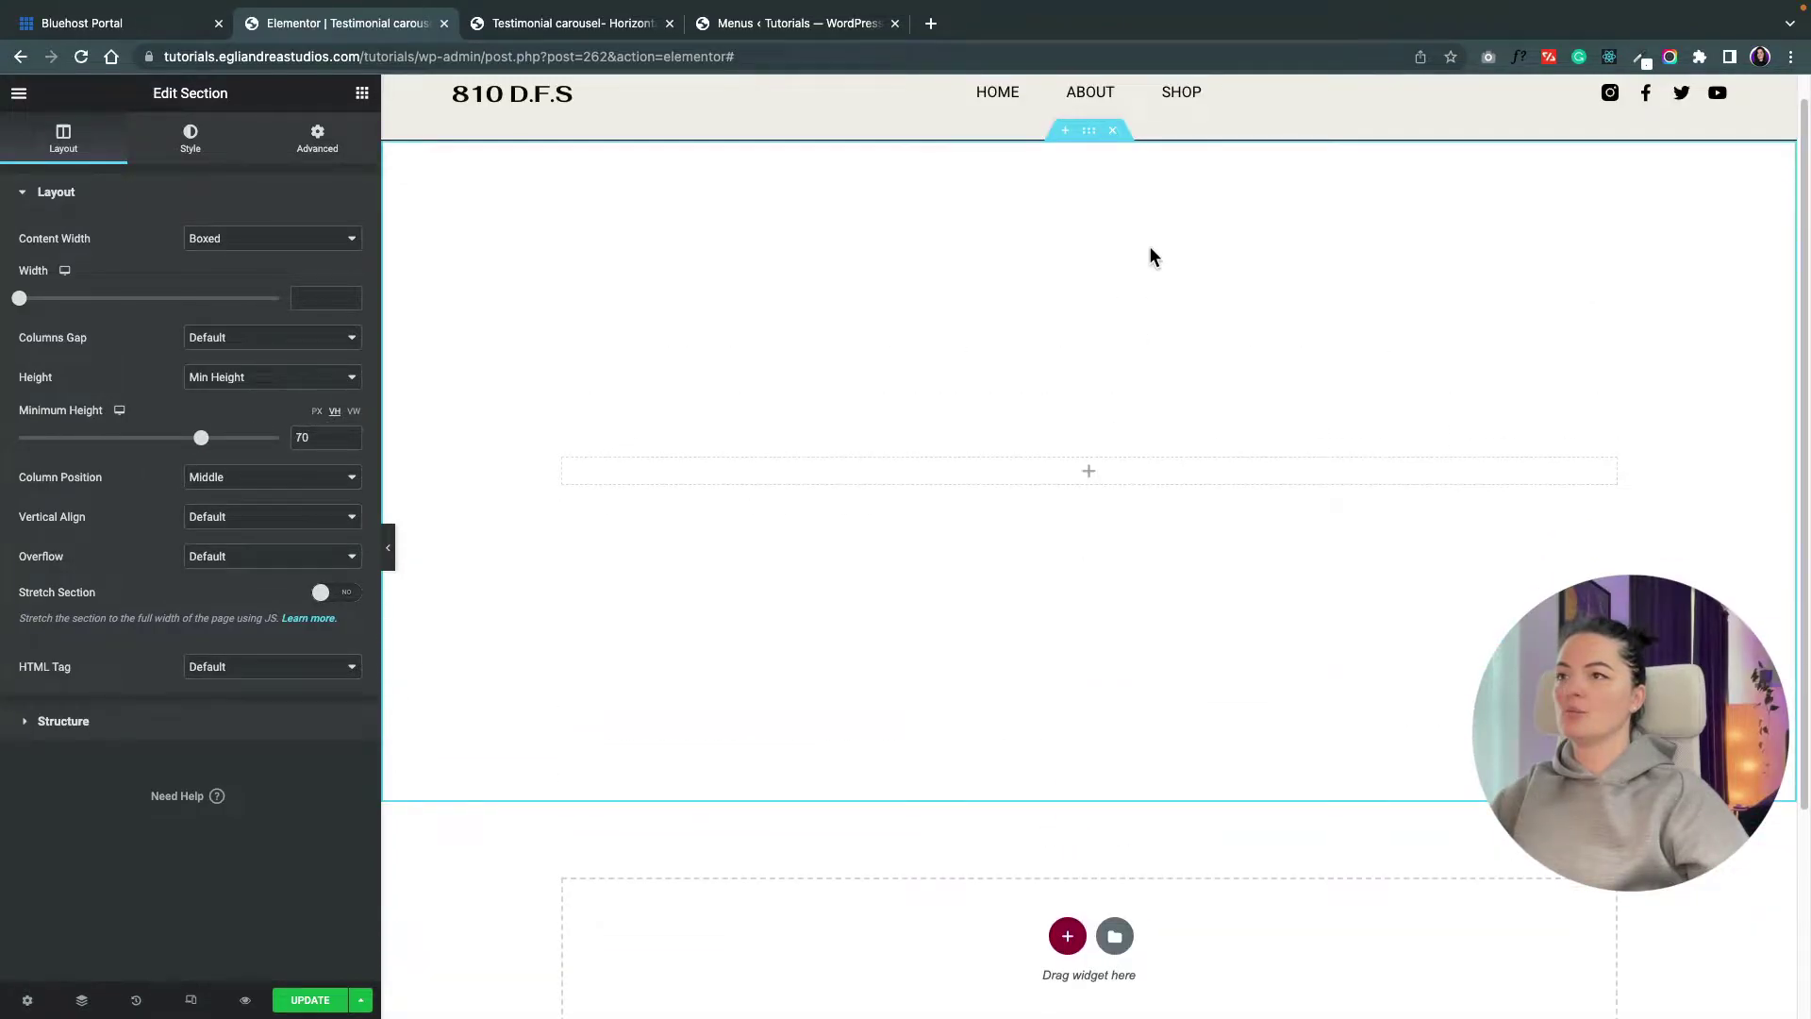
# - Give the section a classic background overlay using the green website collage image from the media library
pyautogui.click(192, 141)
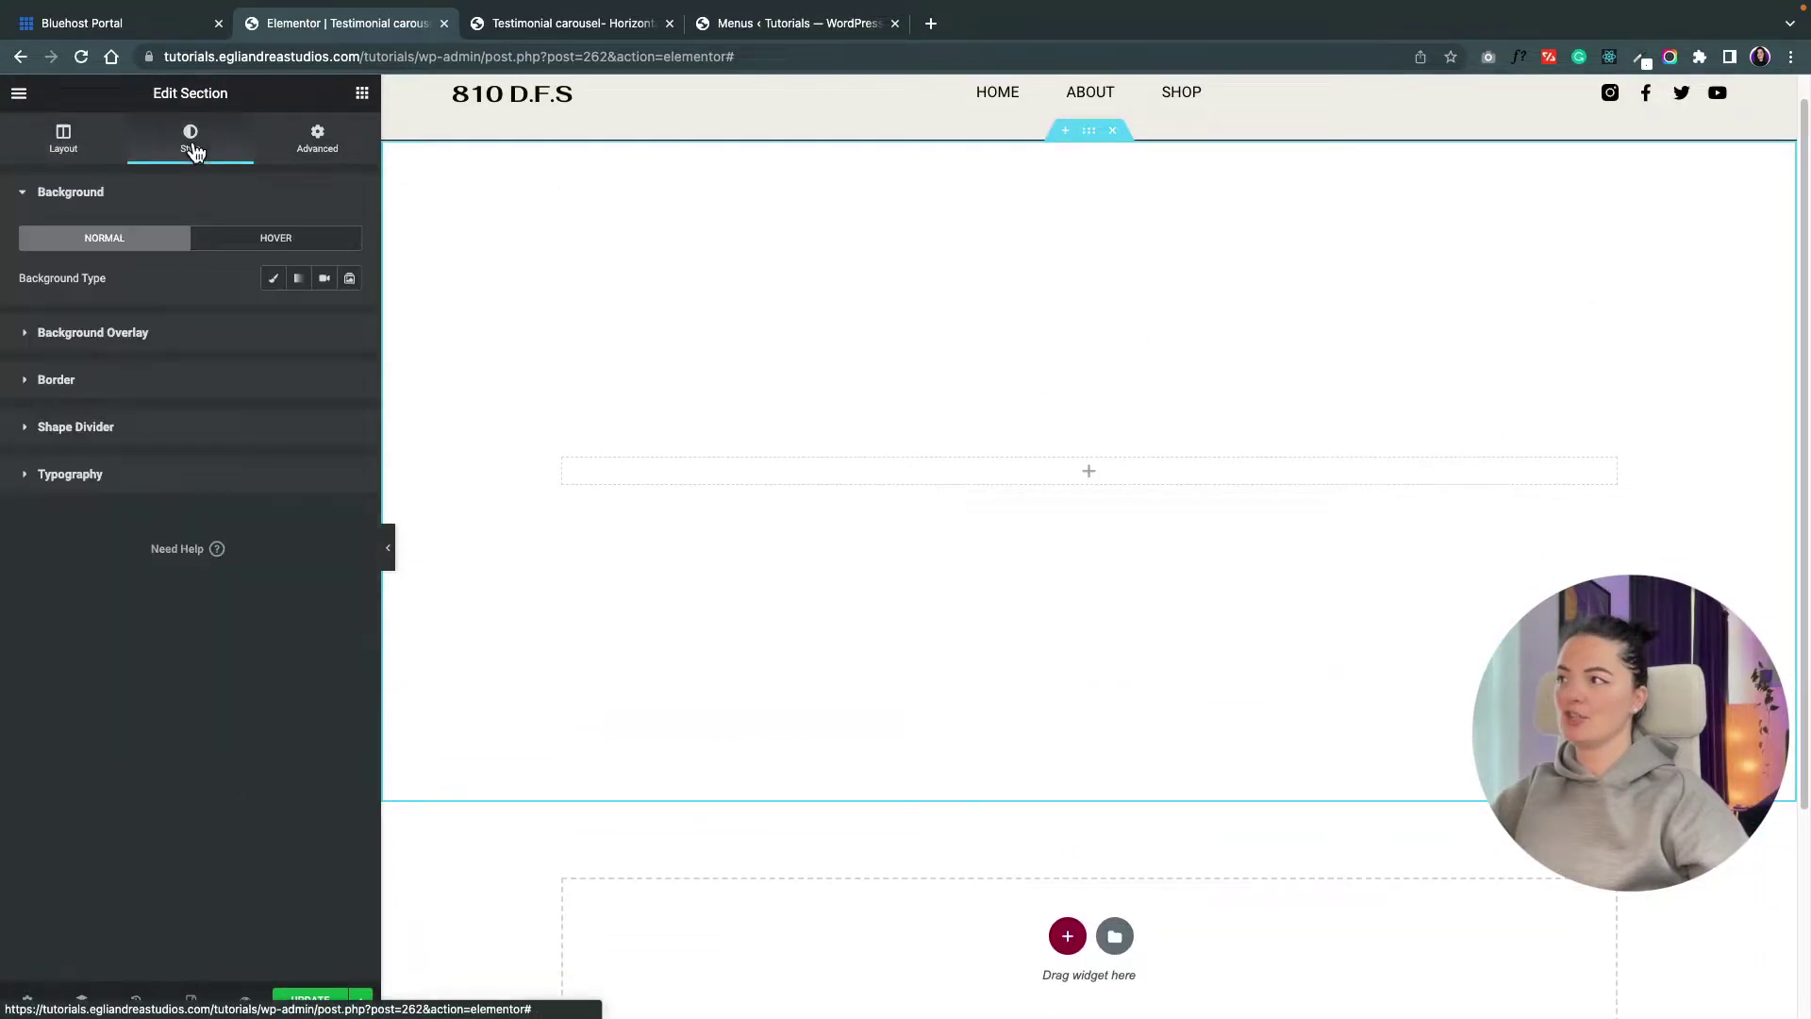
pyautogui.click(168, 340)
pyautogui.click(323, 325)
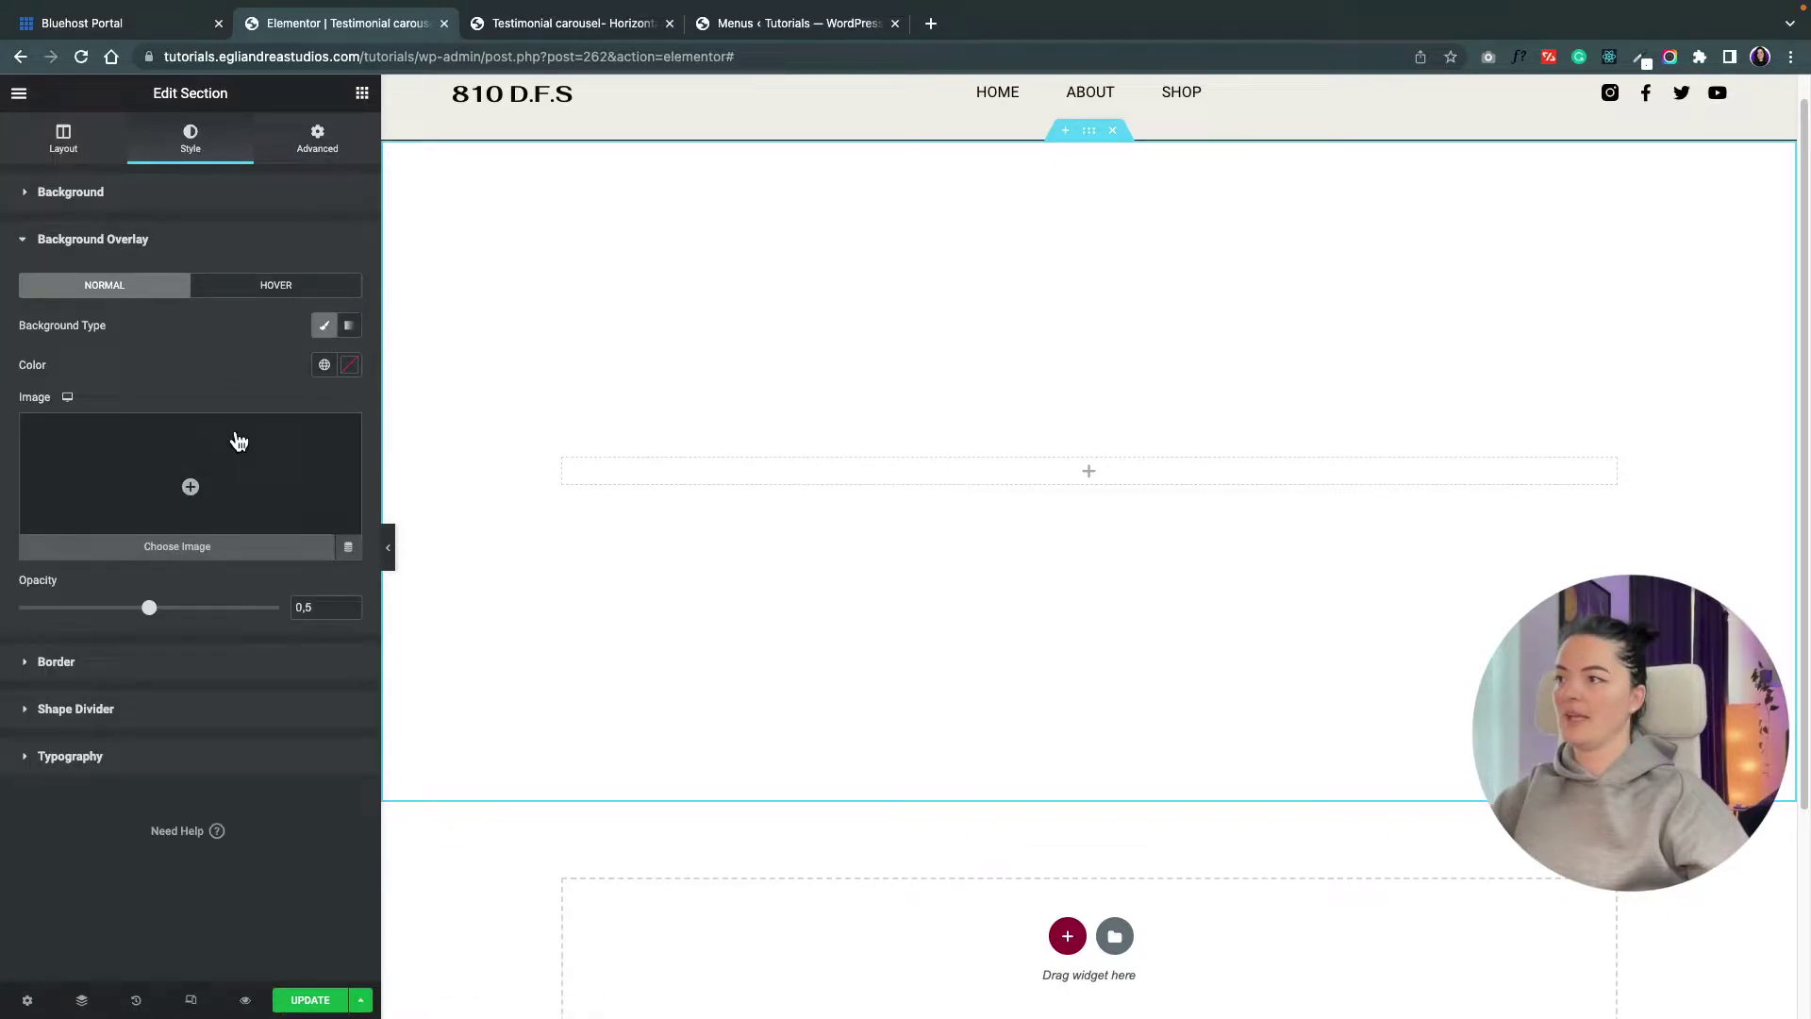
pyautogui.click(260, 442)
pyautogui.click(294, 322)
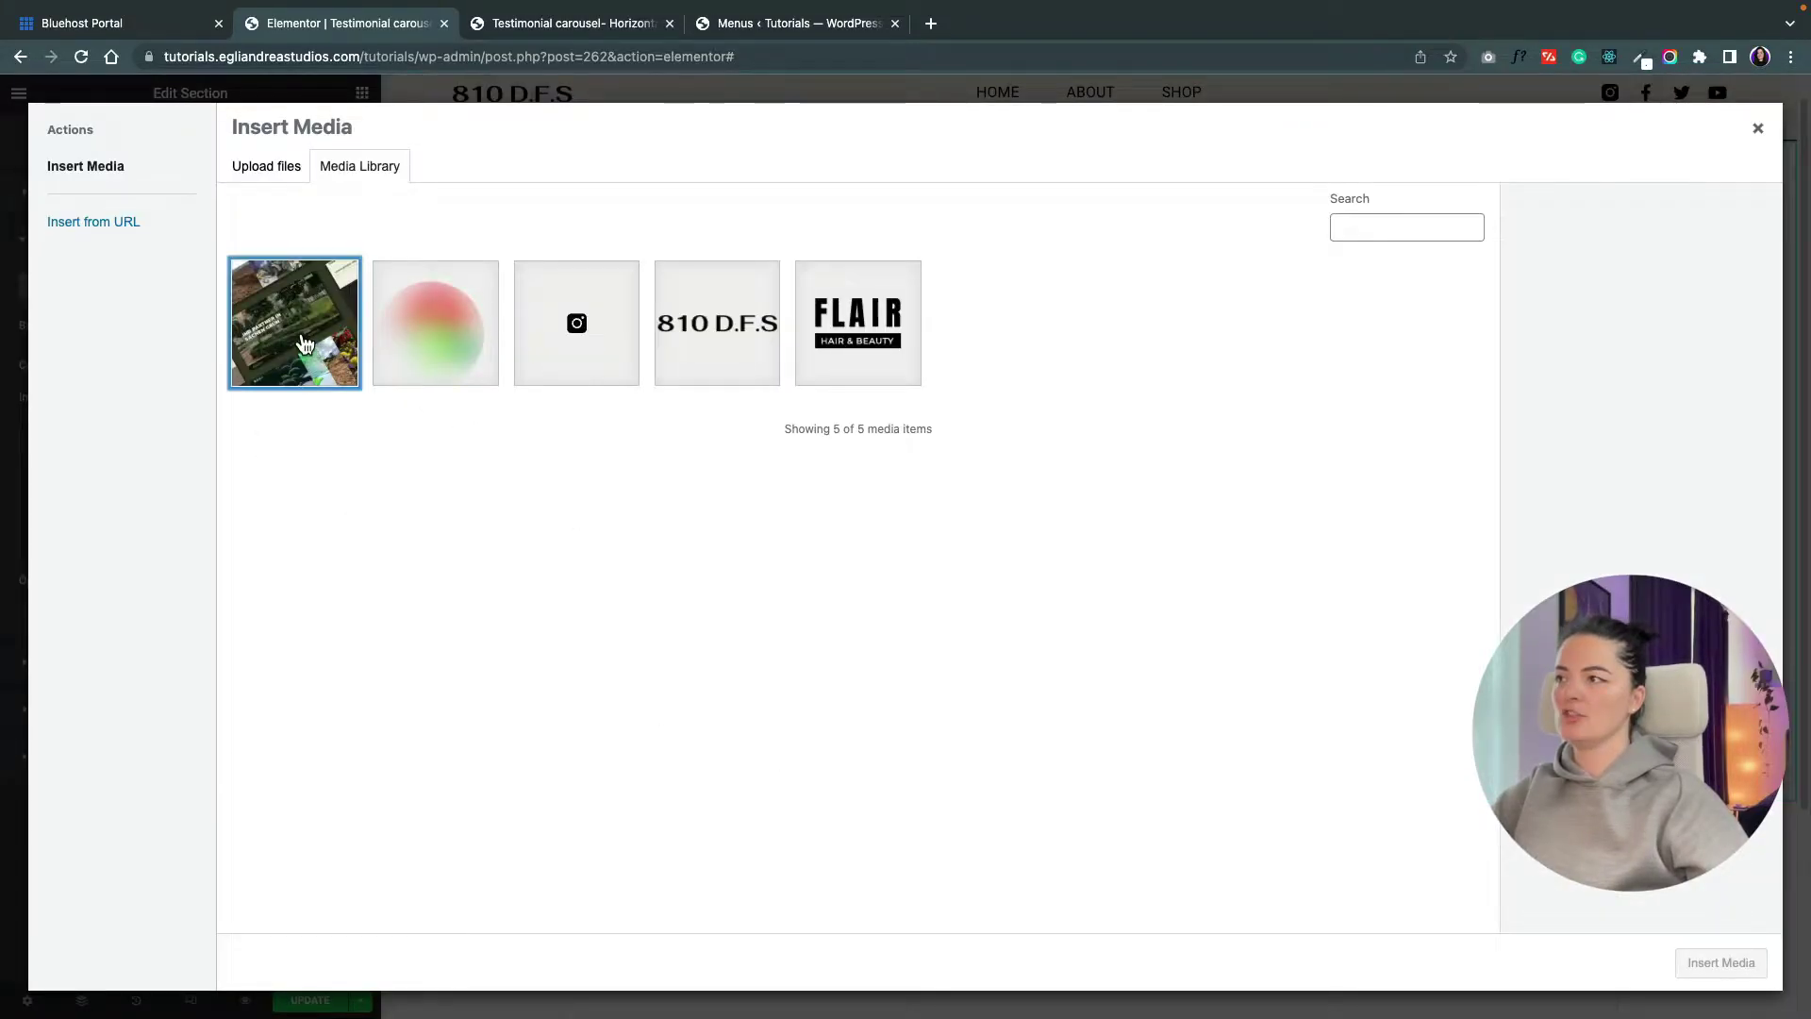
pyautogui.click(1698, 966)
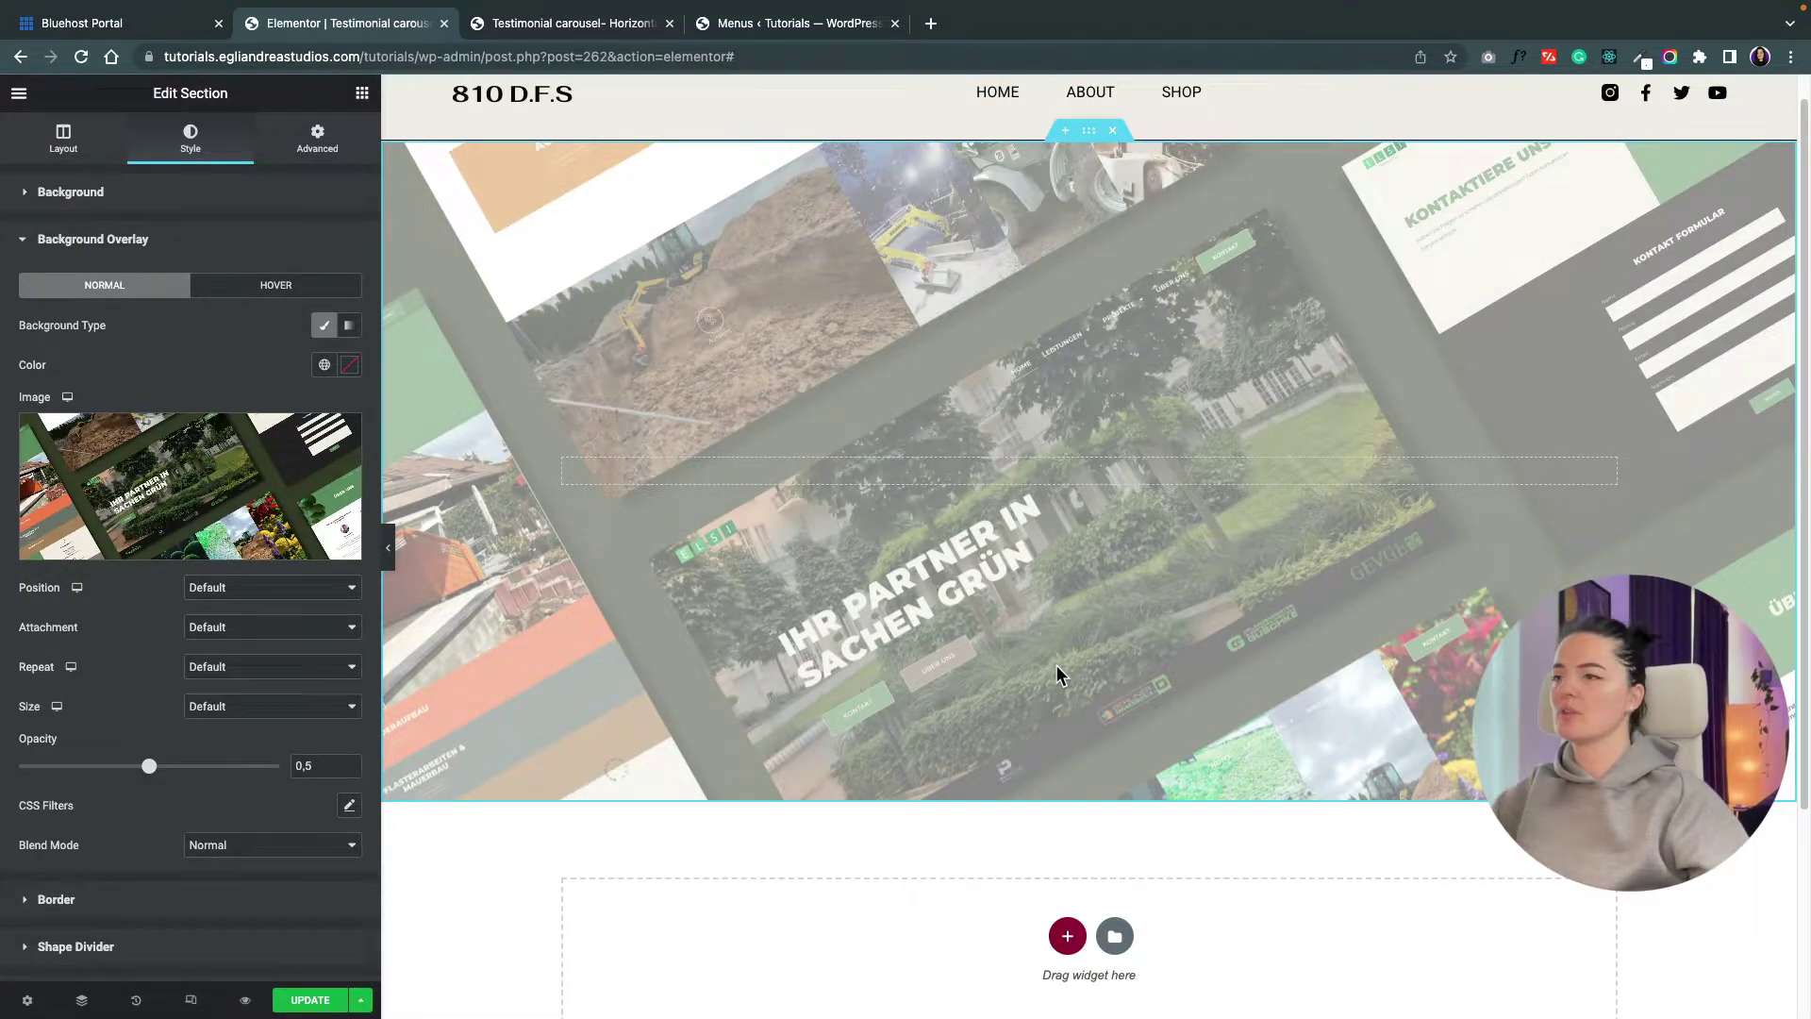
# - Set the overlay image's position to Center Center and its attachment to Fixed, checking the scroll effect on the page
pyautogui.click(245, 590)
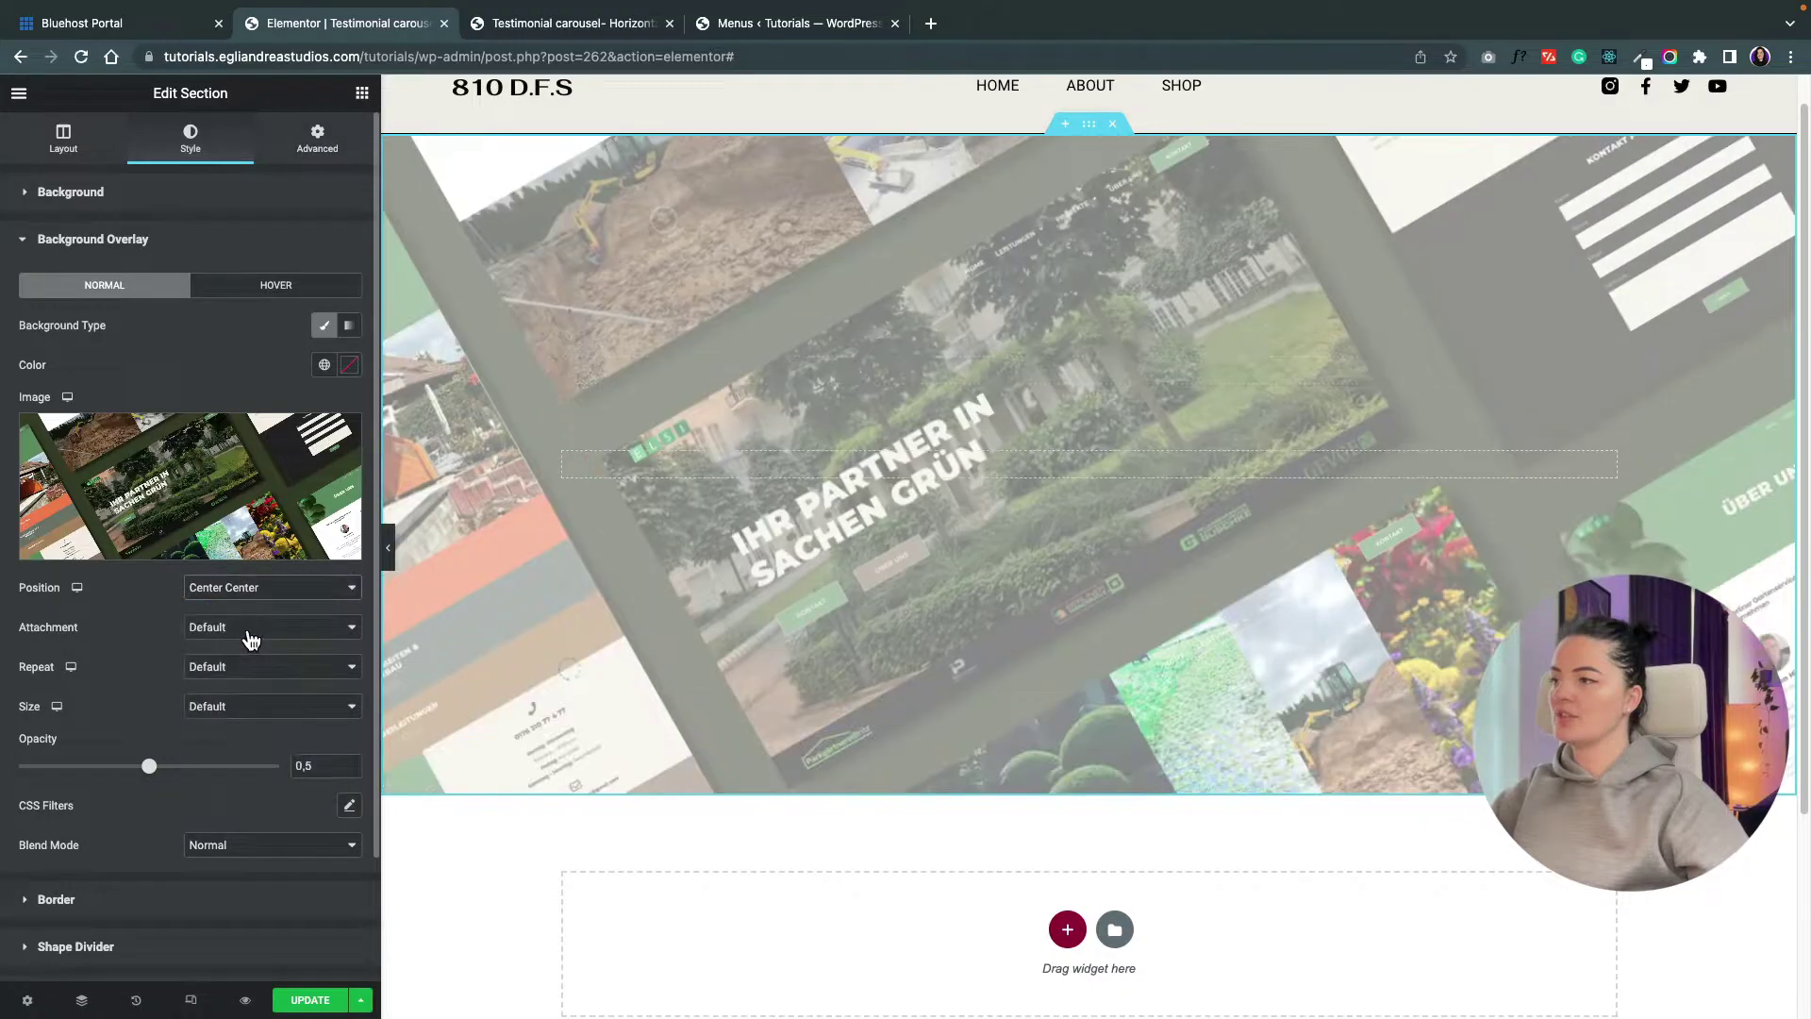
pyautogui.click(250, 630)
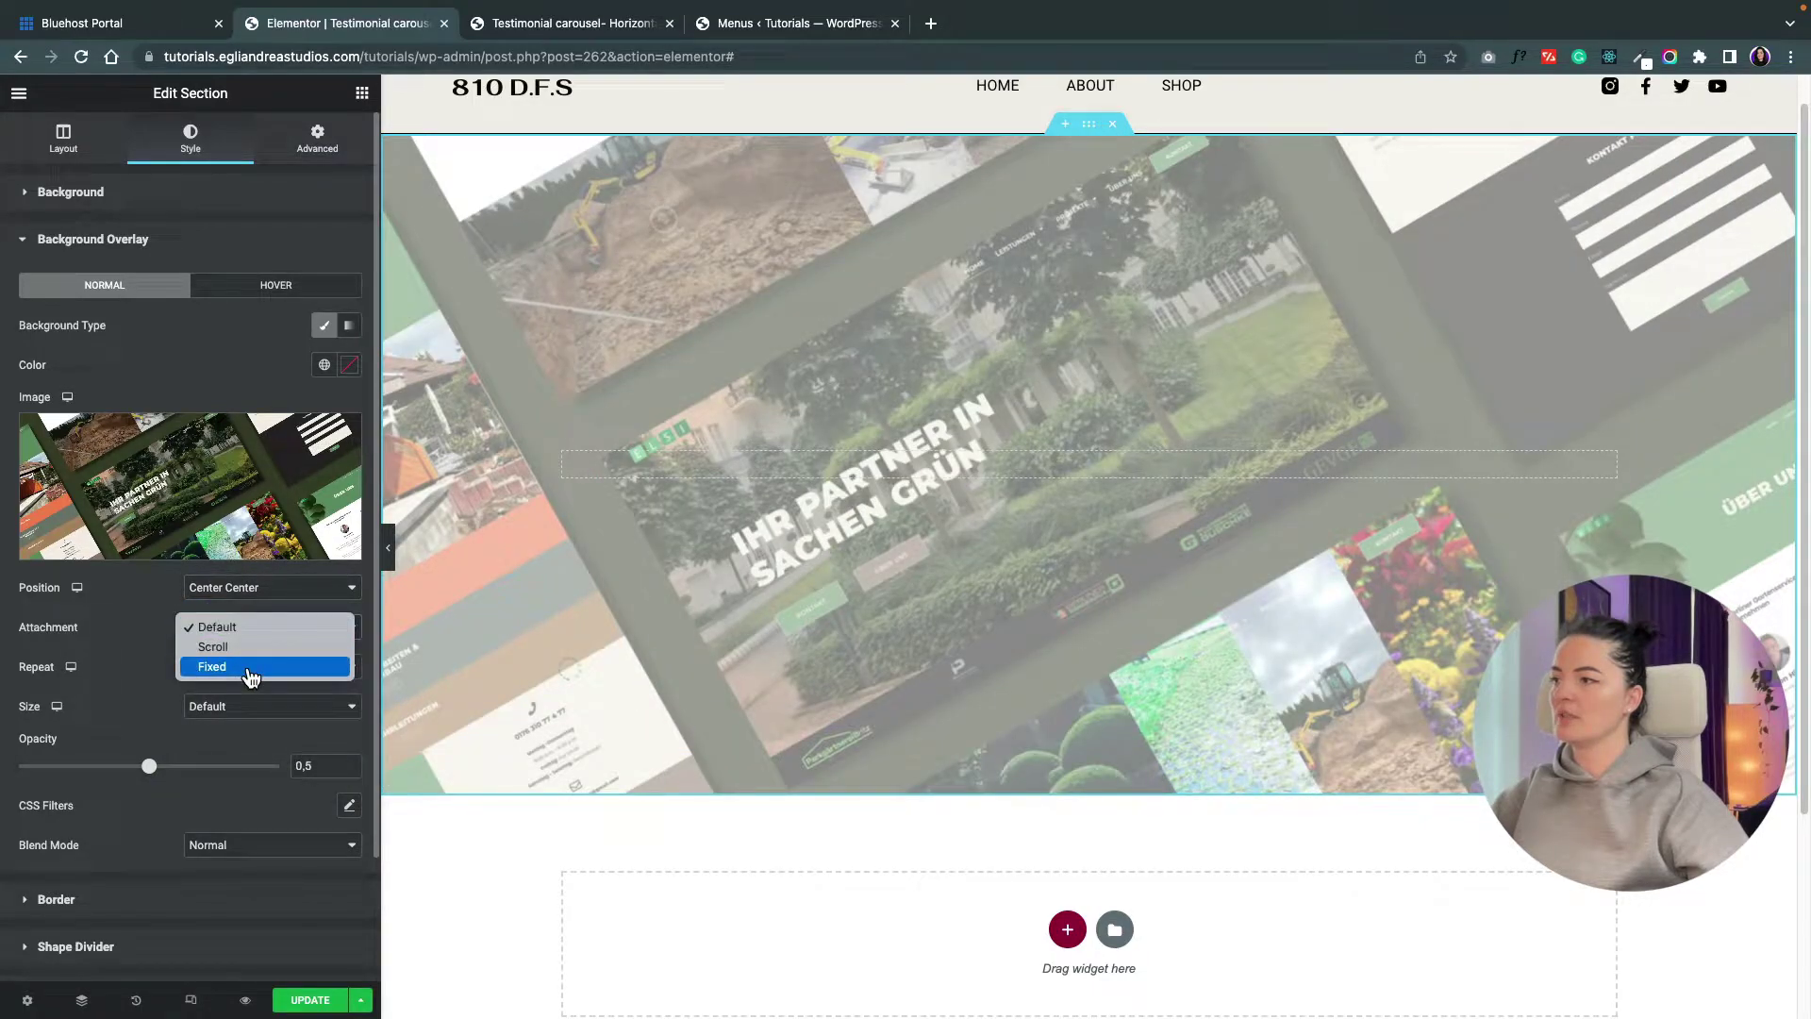
pyautogui.click(250, 667)
pyautogui.scroll(-2, 1100, 709)
pyautogui.scroll(2, 1100, 709)
pyautogui.scroll(-2, 1100, 709)
pyautogui.scroll(2, 1100, 710)
# - Set the overlay image to No-repeat with Cover size and raise its opacity to 1
pyautogui.click(264, 695)
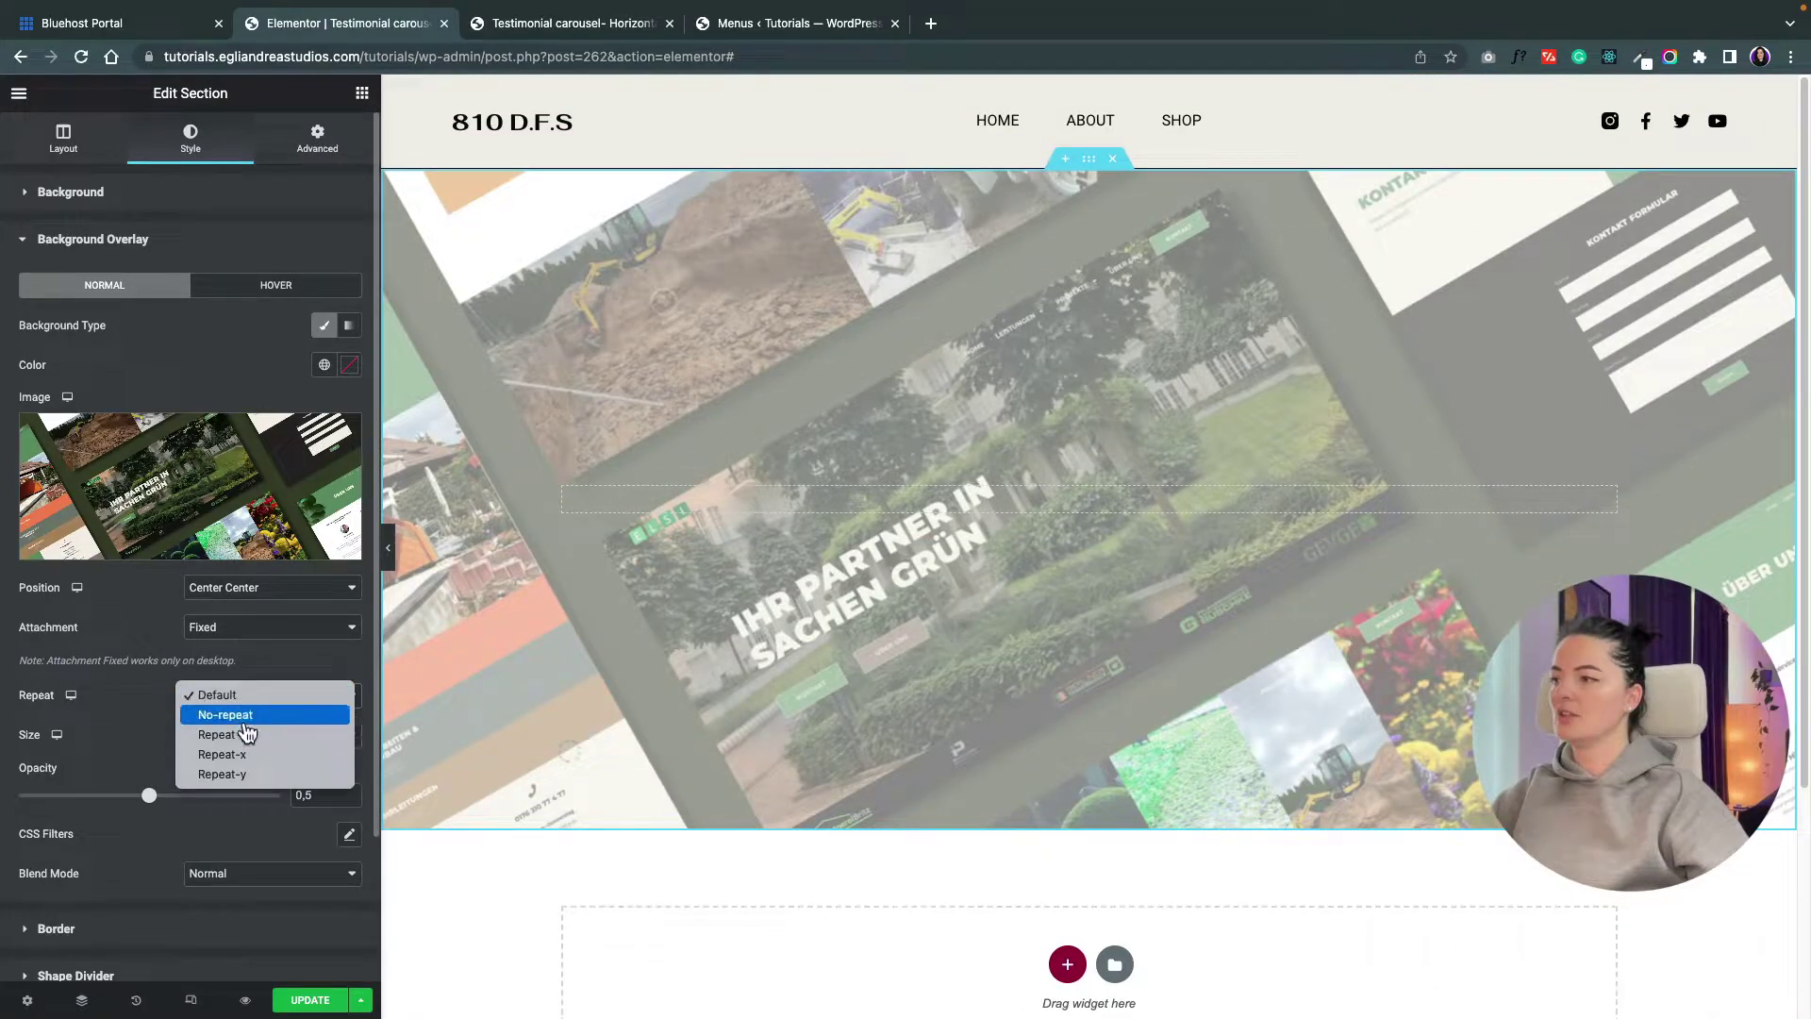
pyautogui.click(245, 717)
pyautogui.click(250, 735)
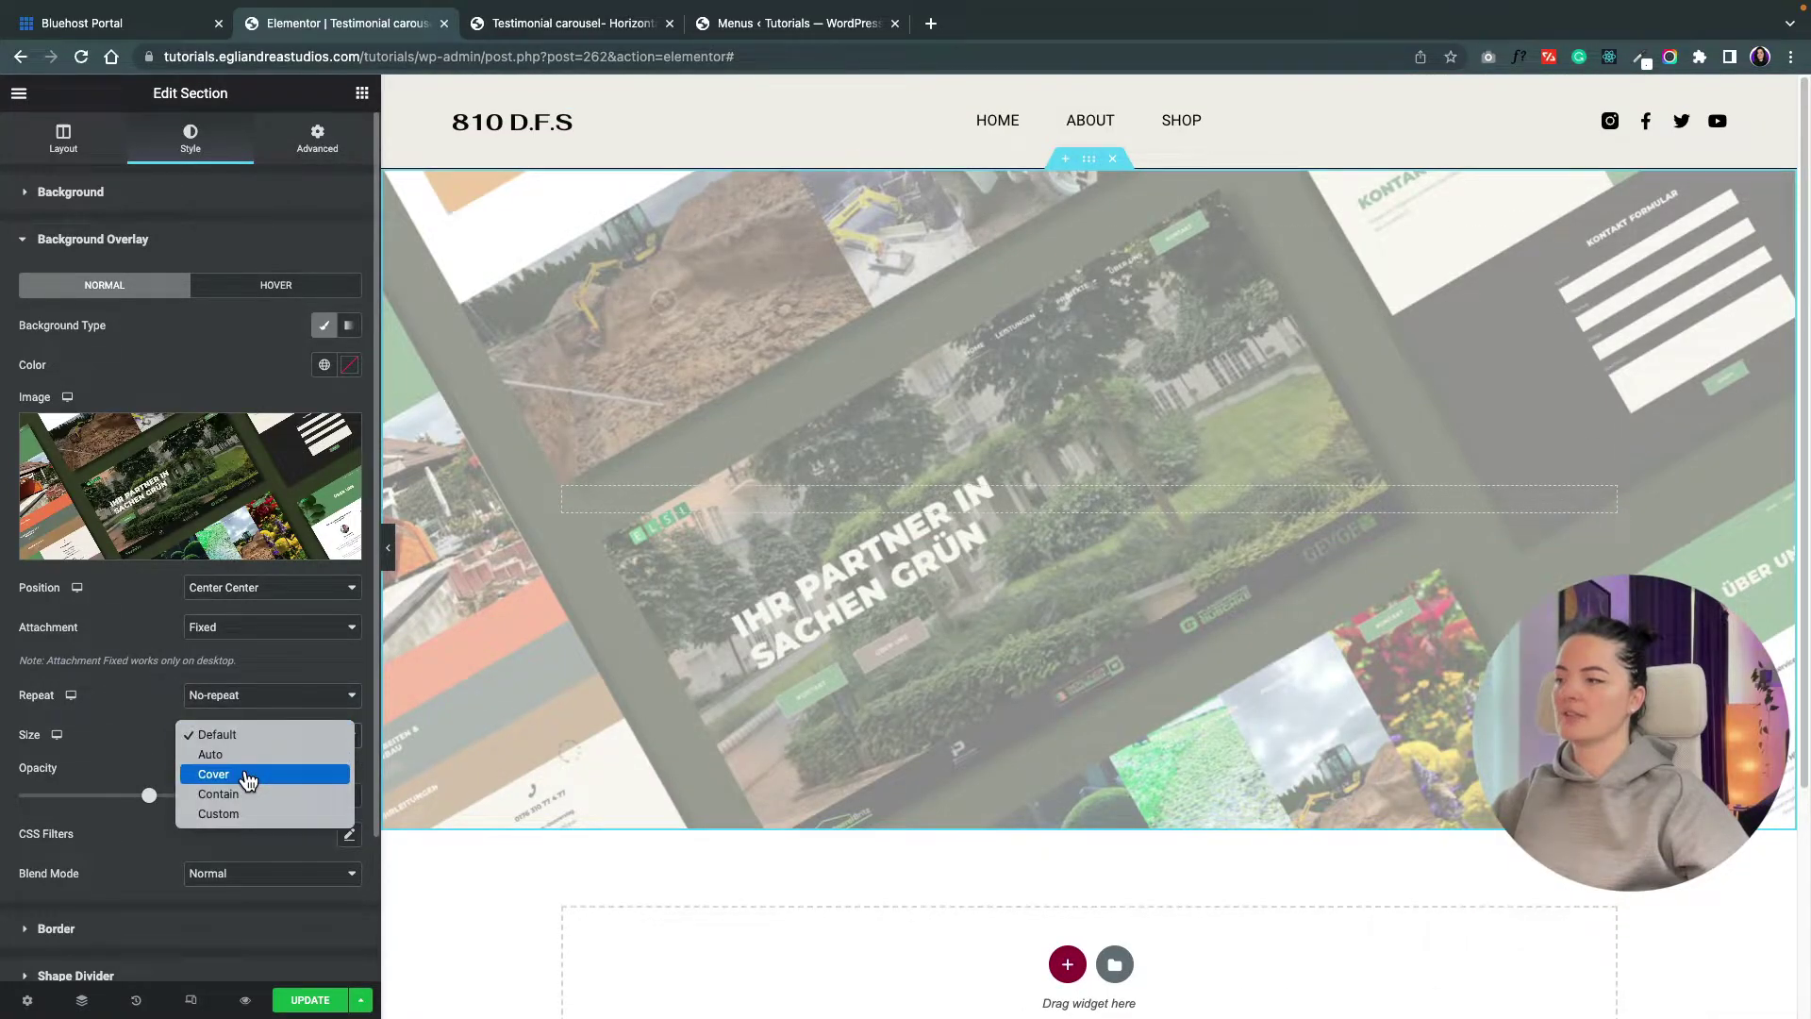
pyautogui.click(247, 776)
pyautogui.scroll(-3, 875, 757)
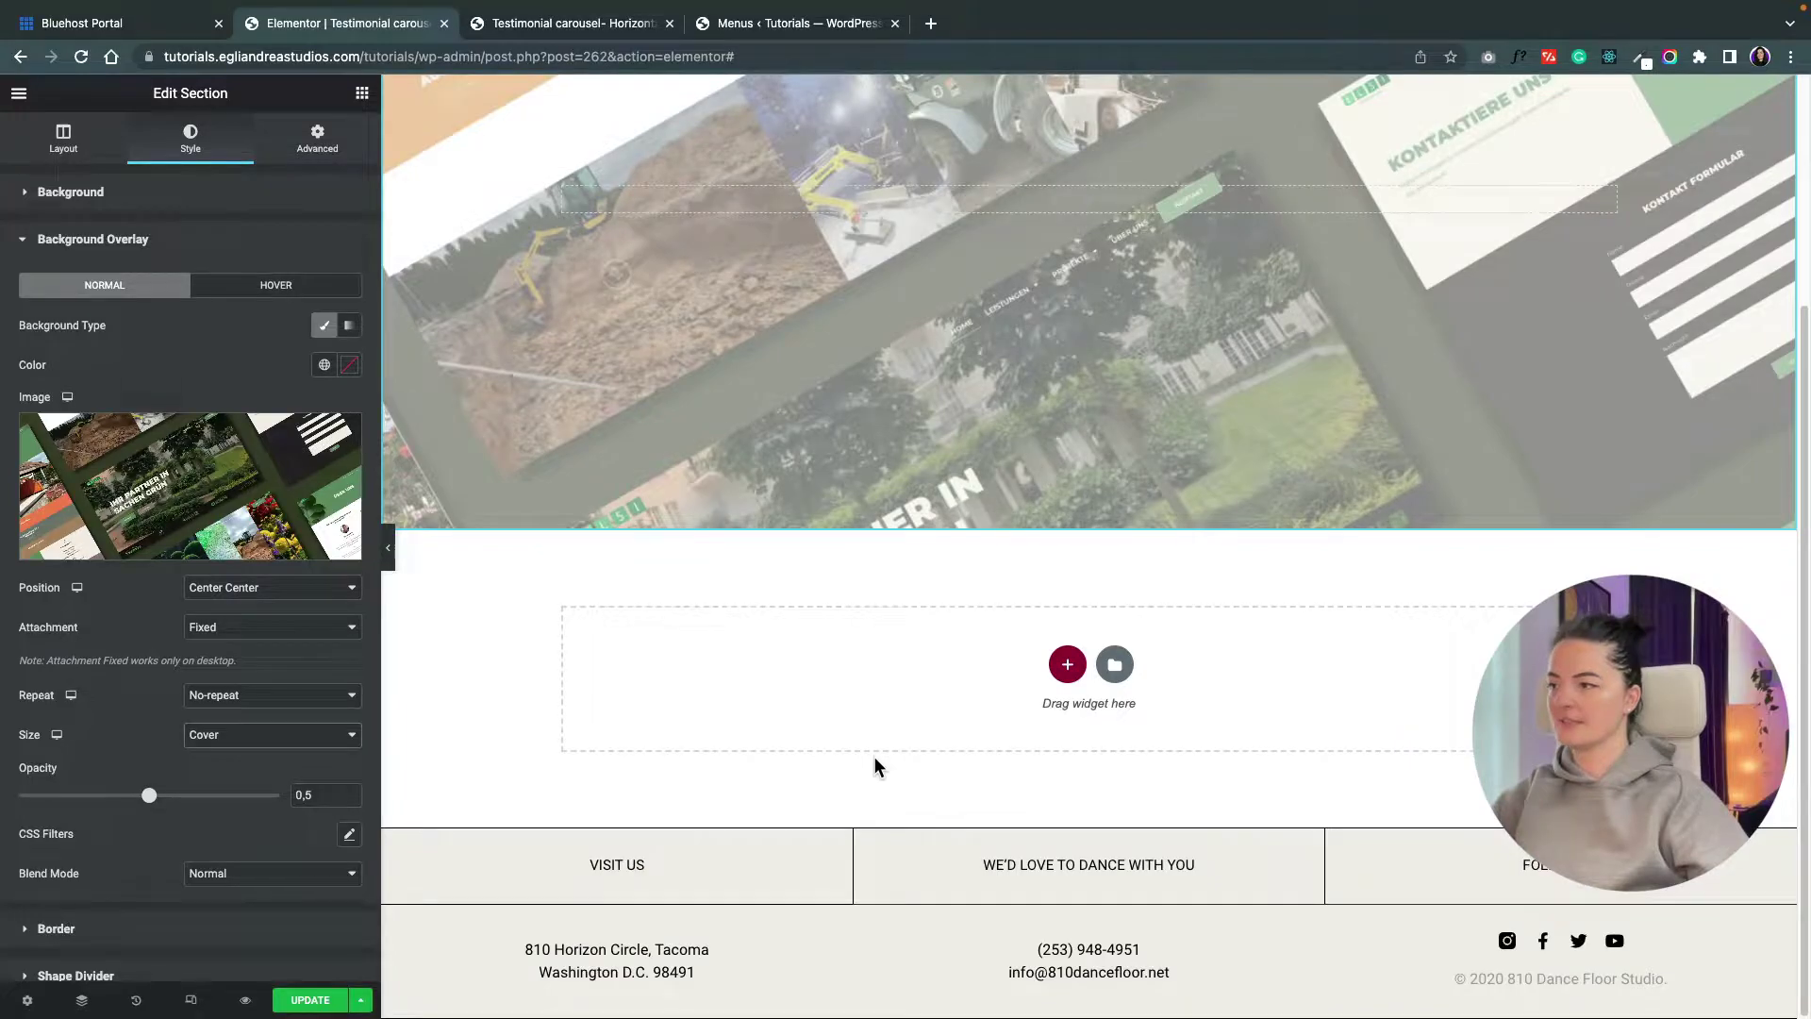
pyautogui.moveTo(149, 800); pyautogui.dragTo(280, 798)
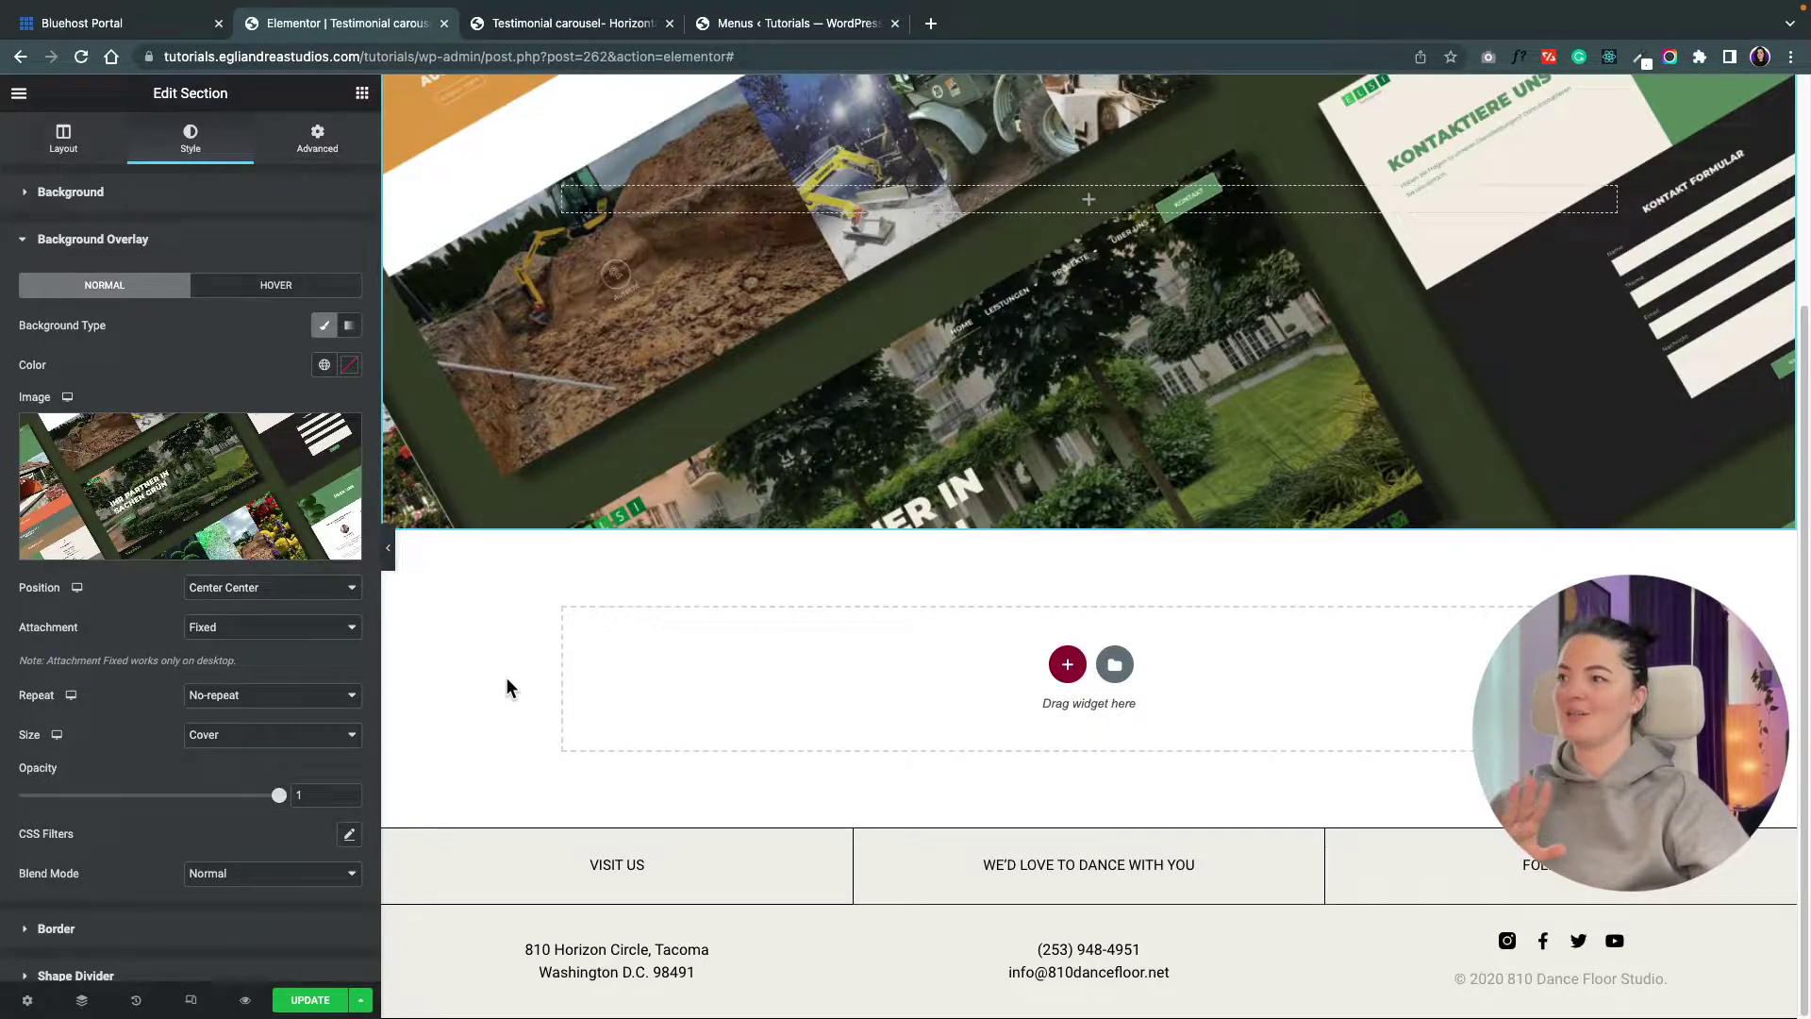
# - Add a second single-column section below the image with a 30 VH minimum height and a black #000000 background
pyautogui.click(1067, 664)
pyautogui.click(836, 715)
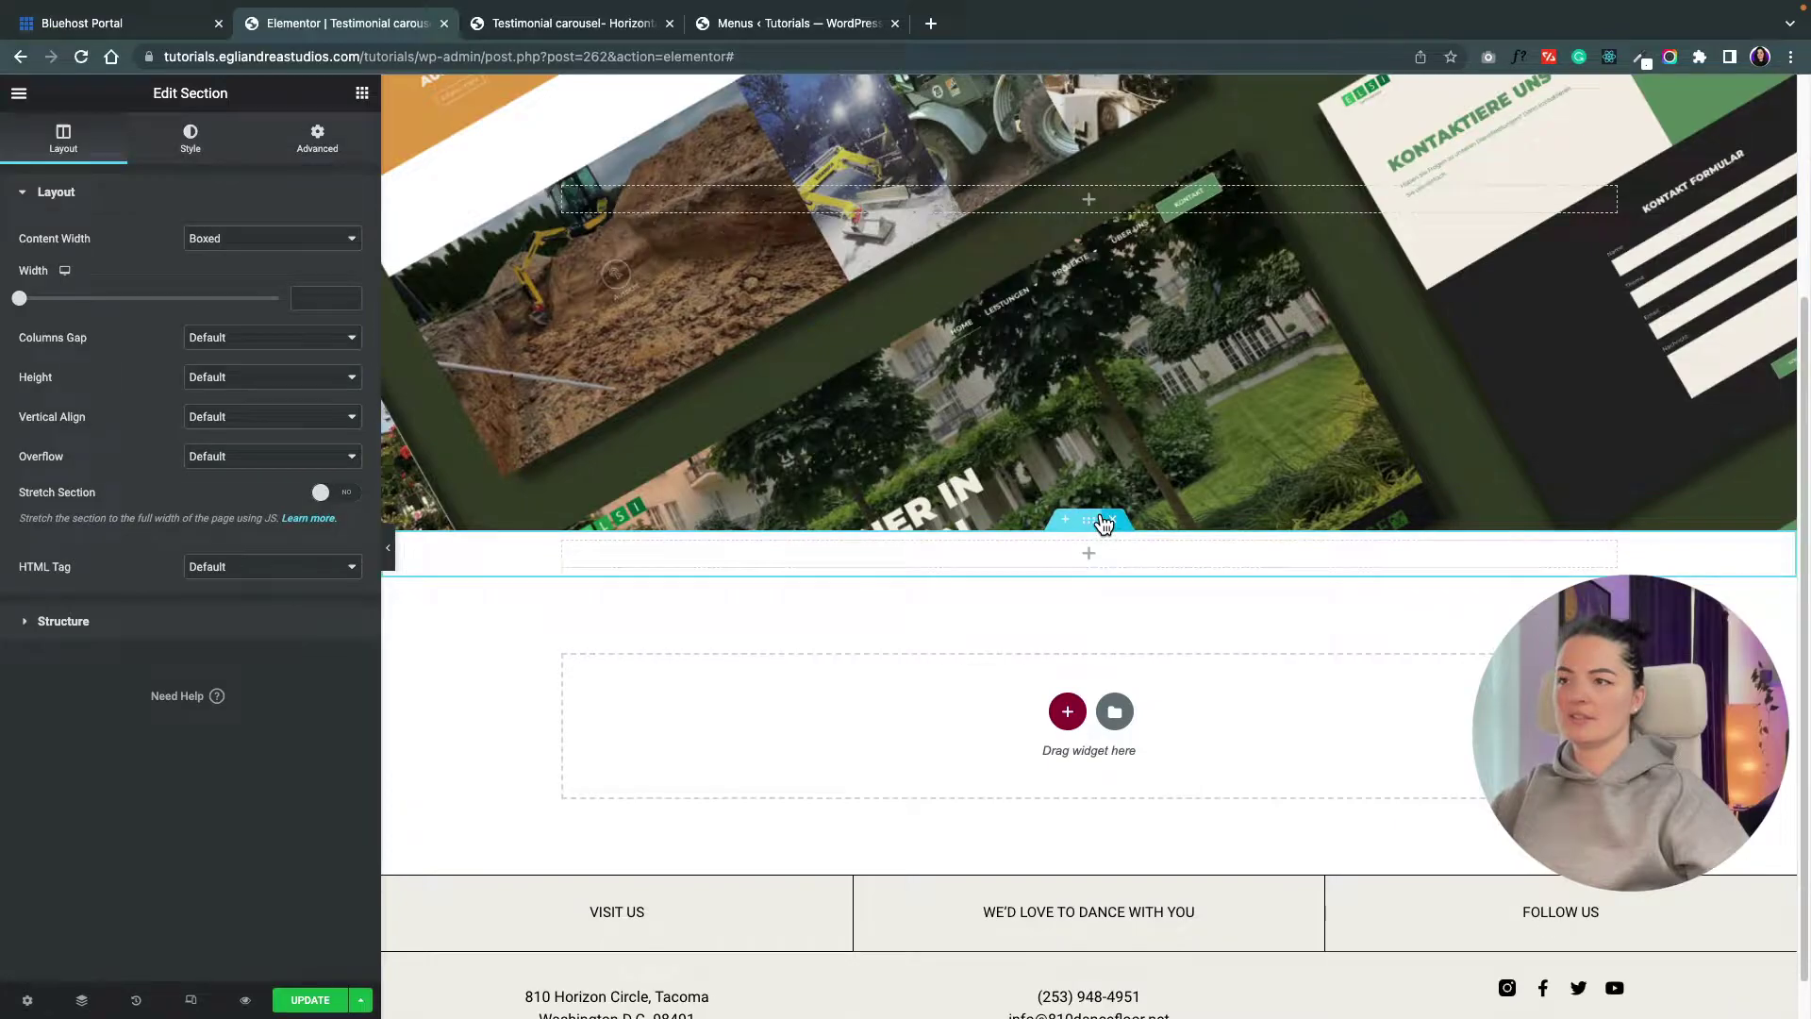
pyautogui.click(222, 378)
pyautogui.click(242, 415)
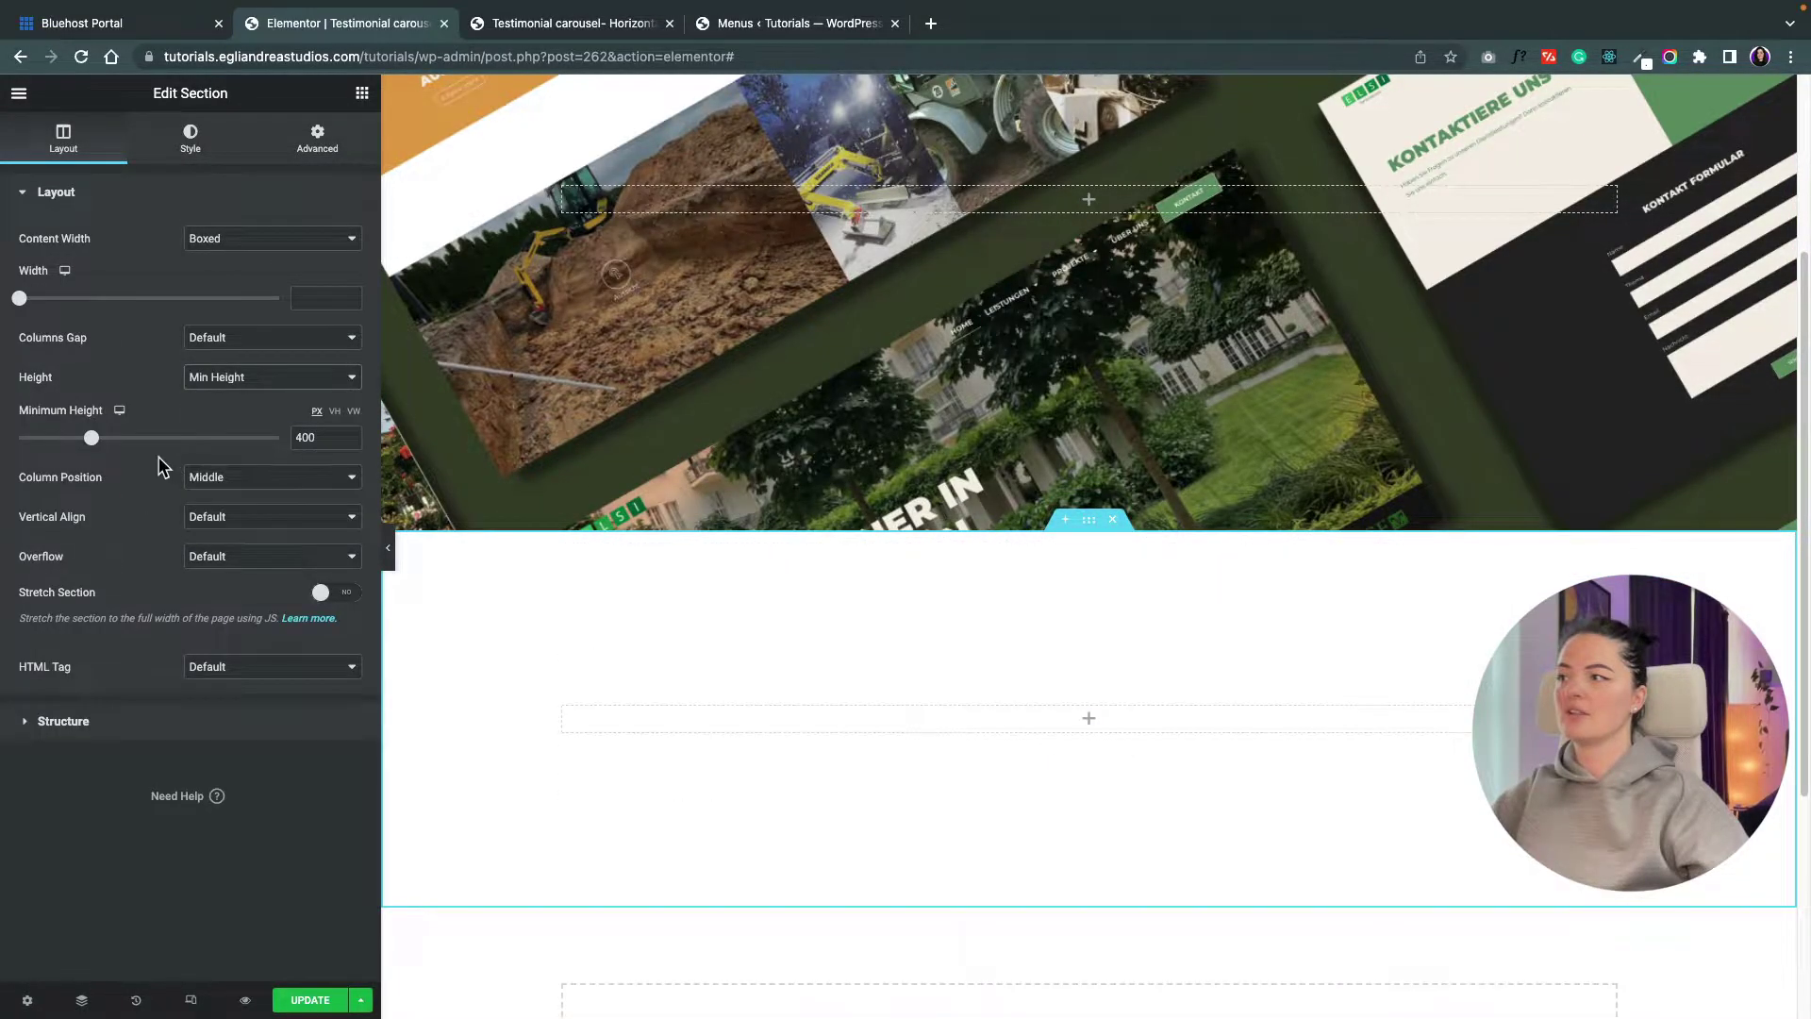
pyautogui.moveTo(279, 439); pyautogui.dragTo(97, 437)
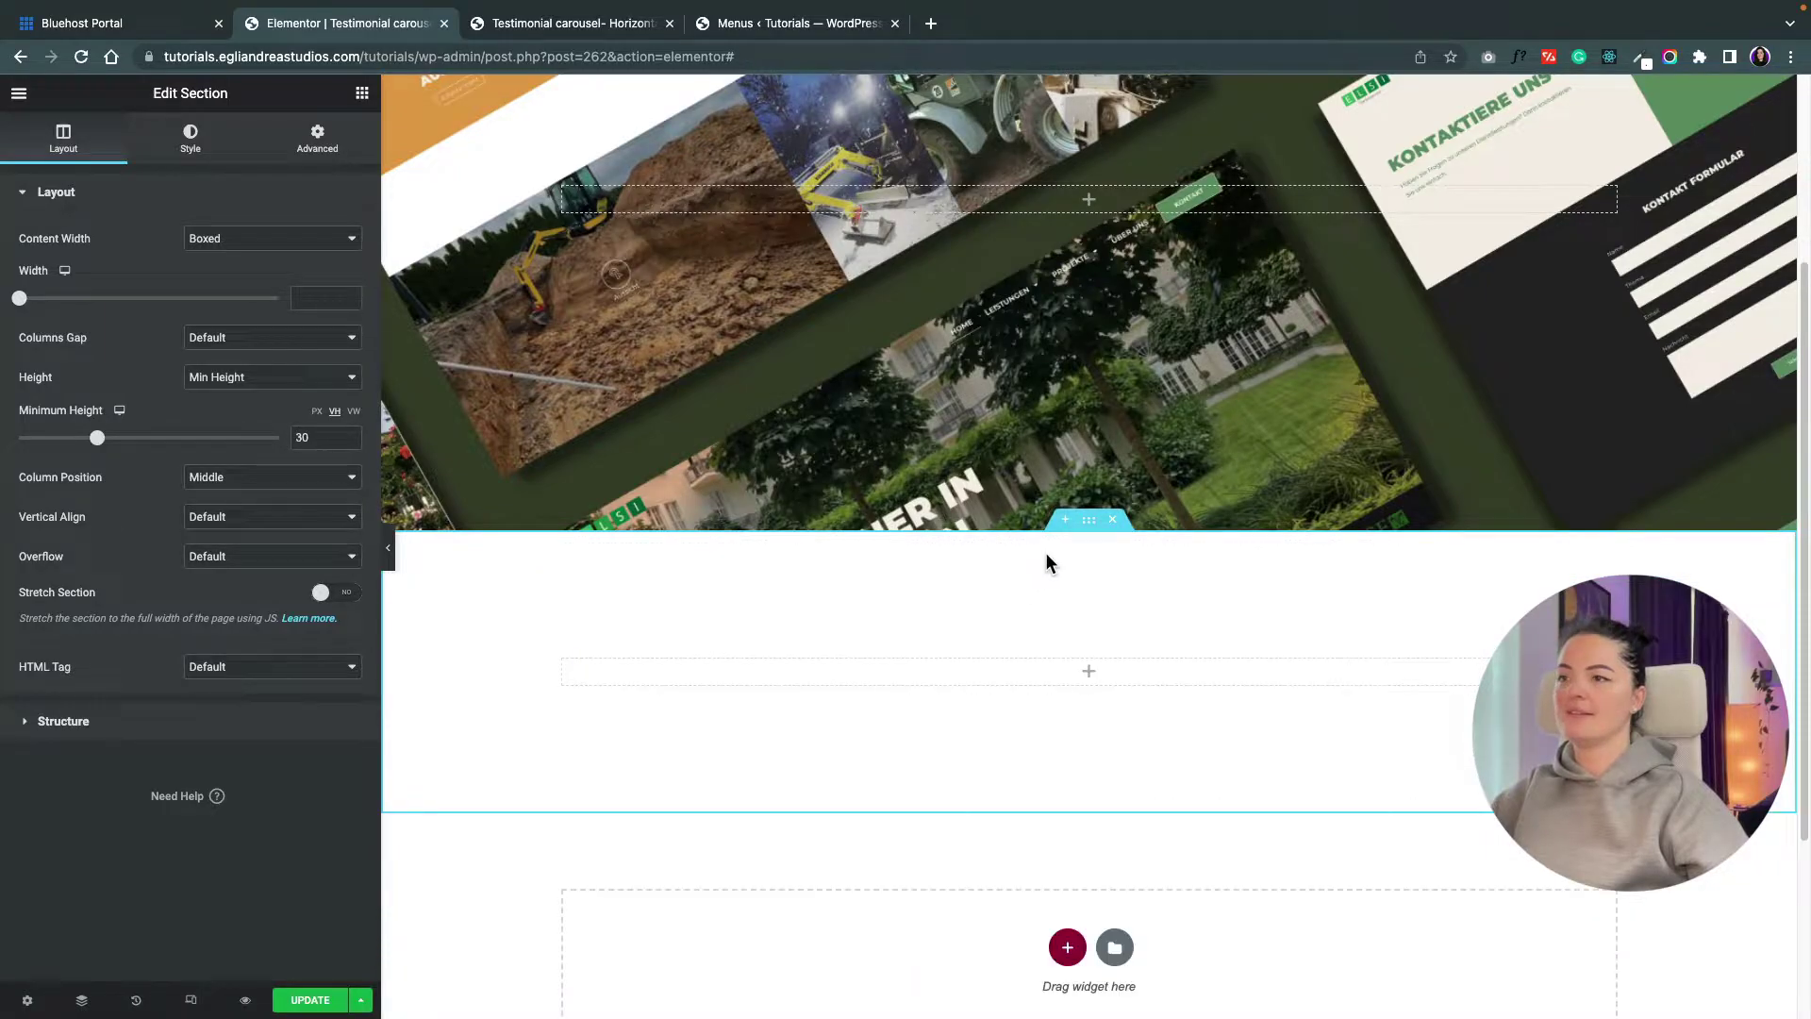
pyautogui.click(191, 138)
pyautogui.click(273, 279)
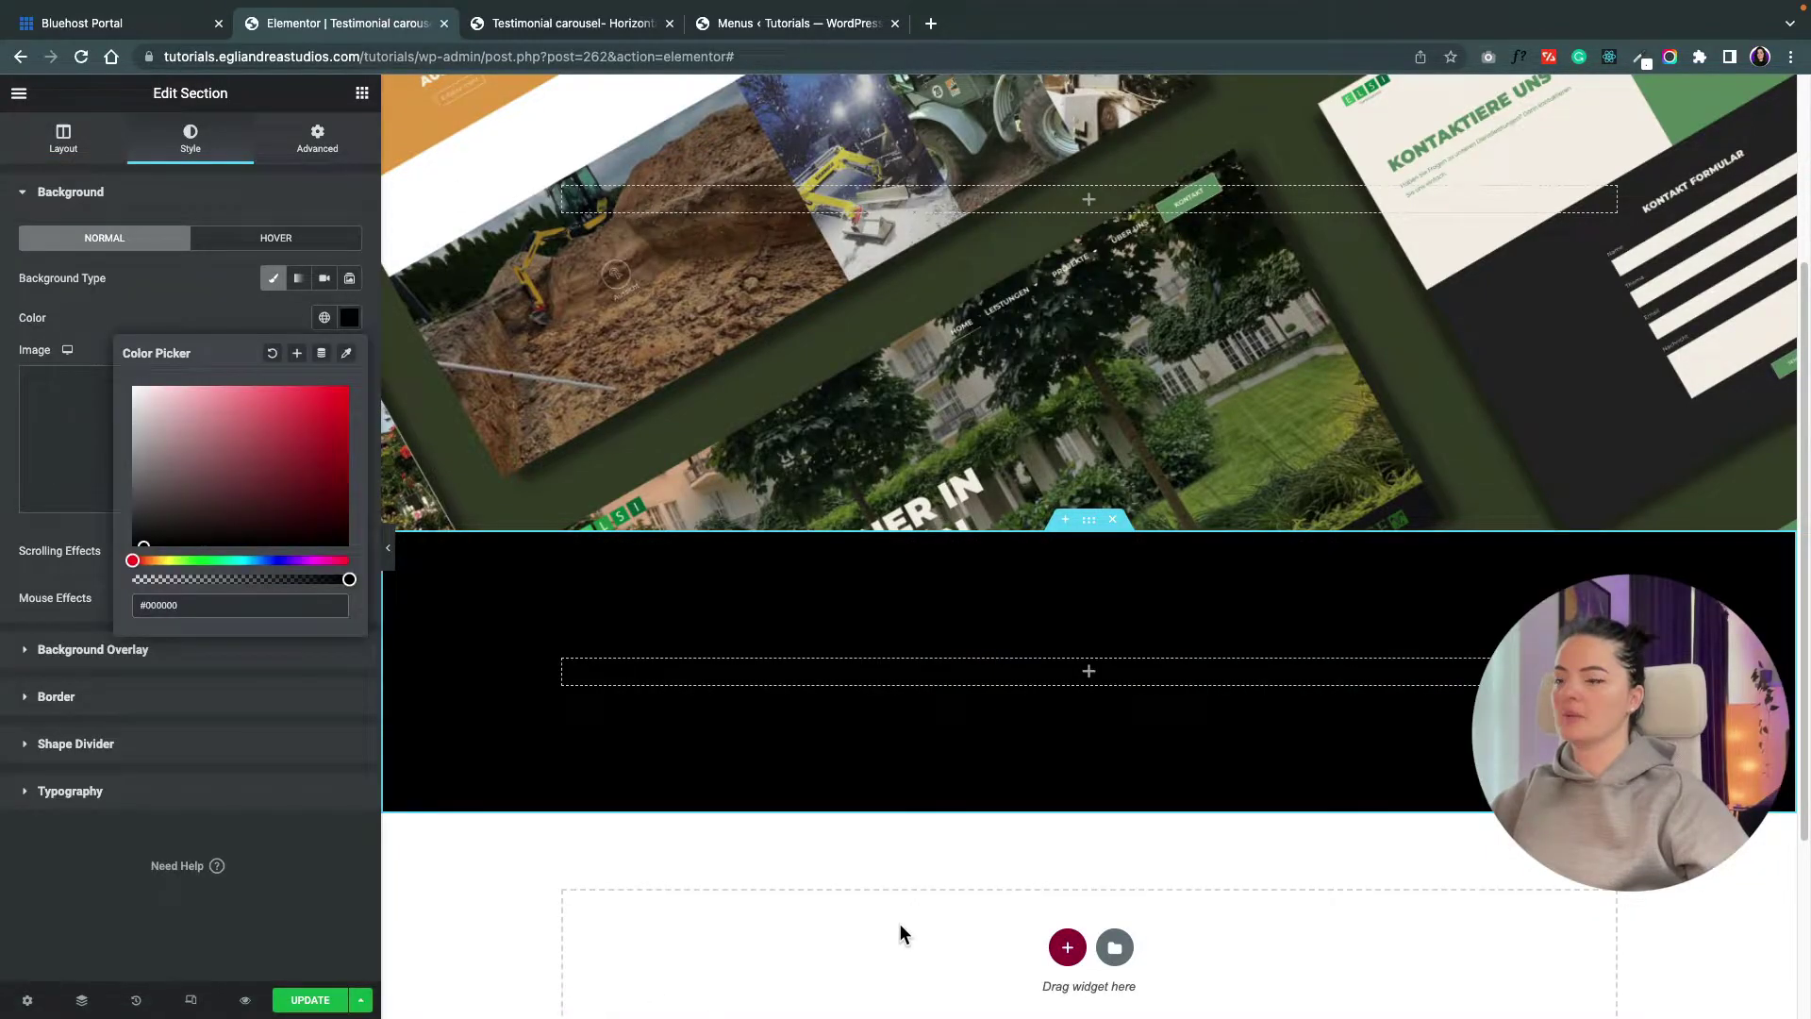
# - Place a Heading widget in the black section and set its title to "Case Studies"
pyautogui.click(361, 93)
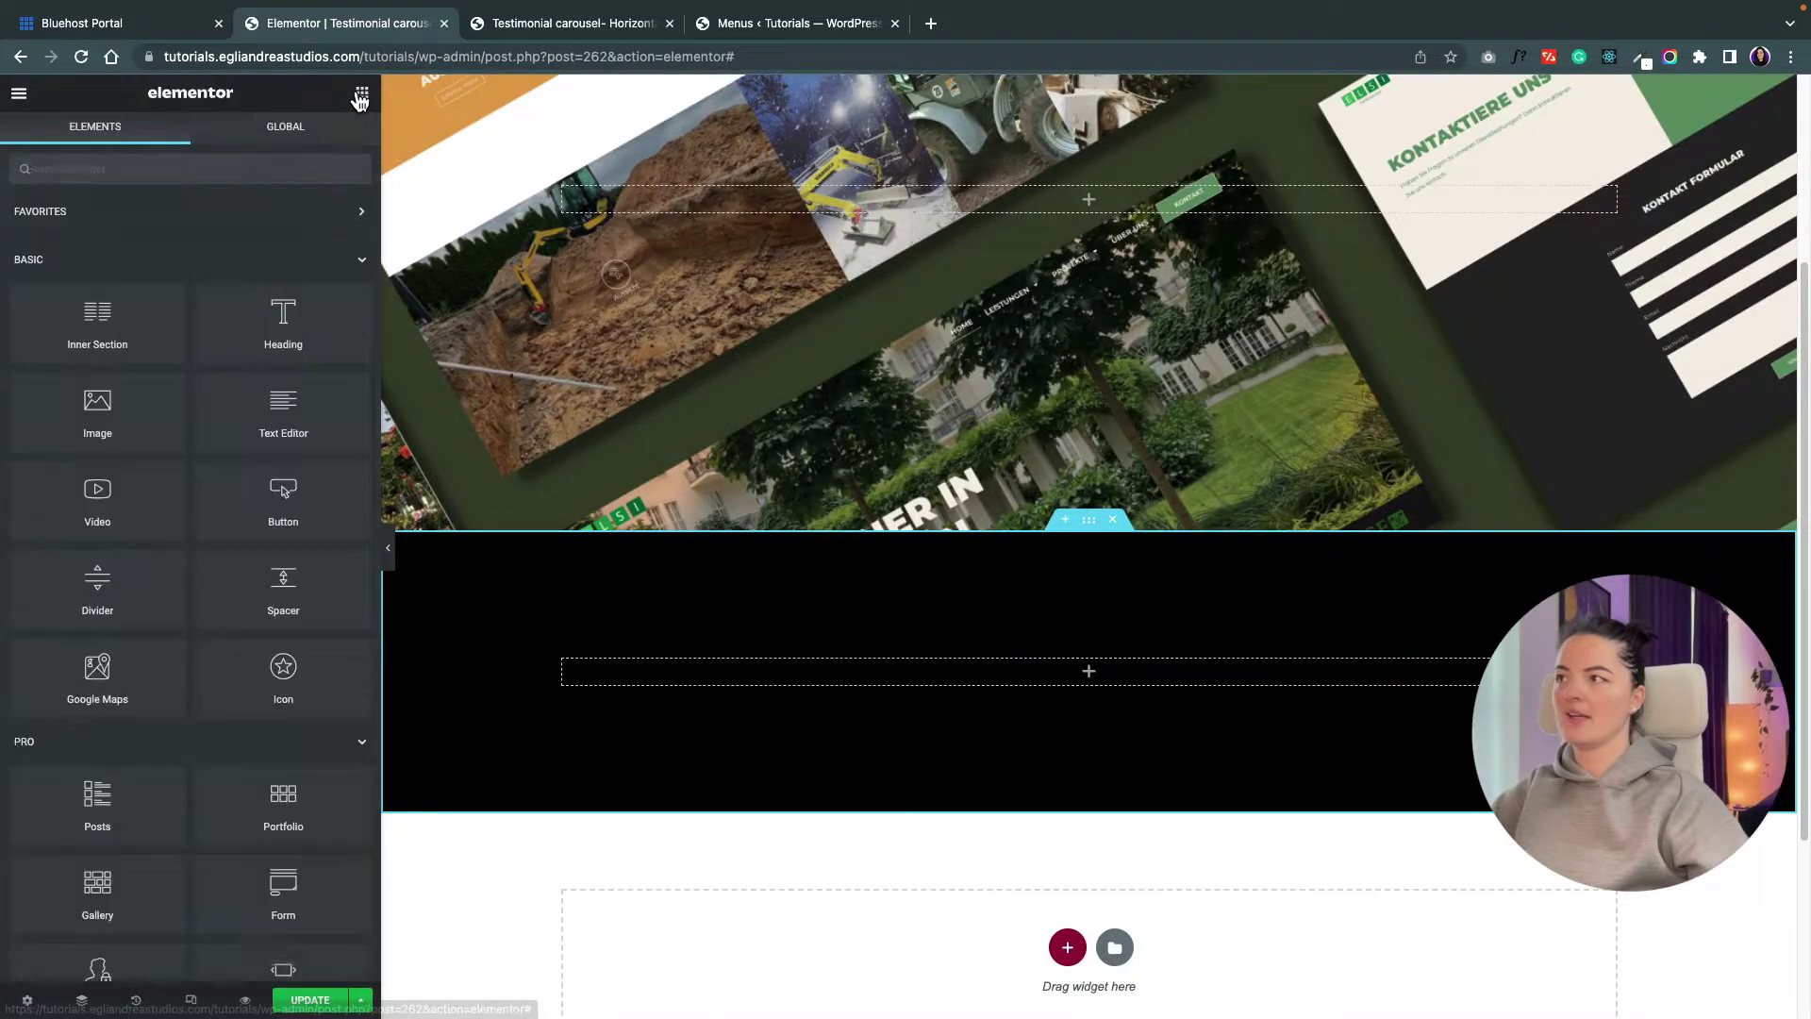
pyautogui.moveTo(283, 316); pyautogui.dragTo(728, 604)
pyautogui.tripleClick(109, 247)
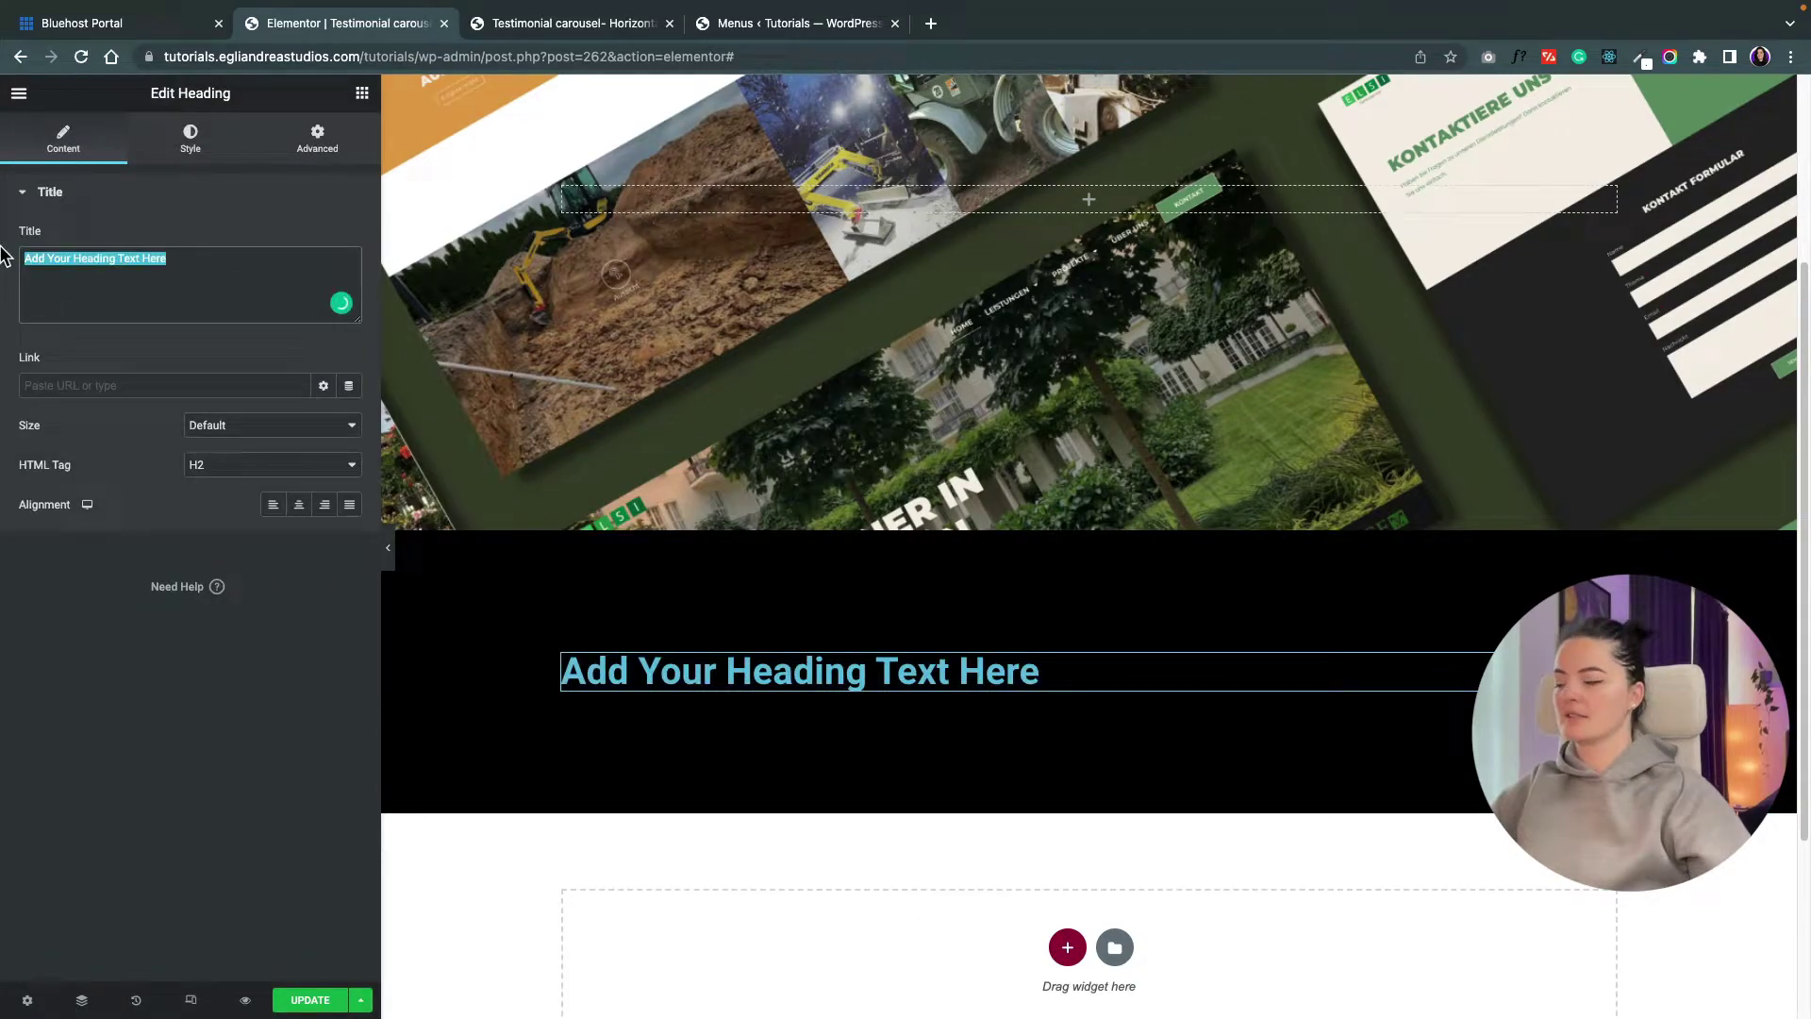
pyautogui.write('ca')
pyautogui.press('capslock')
pyautogui.press('BackSpace')
pyautogui.press('BackSpace')
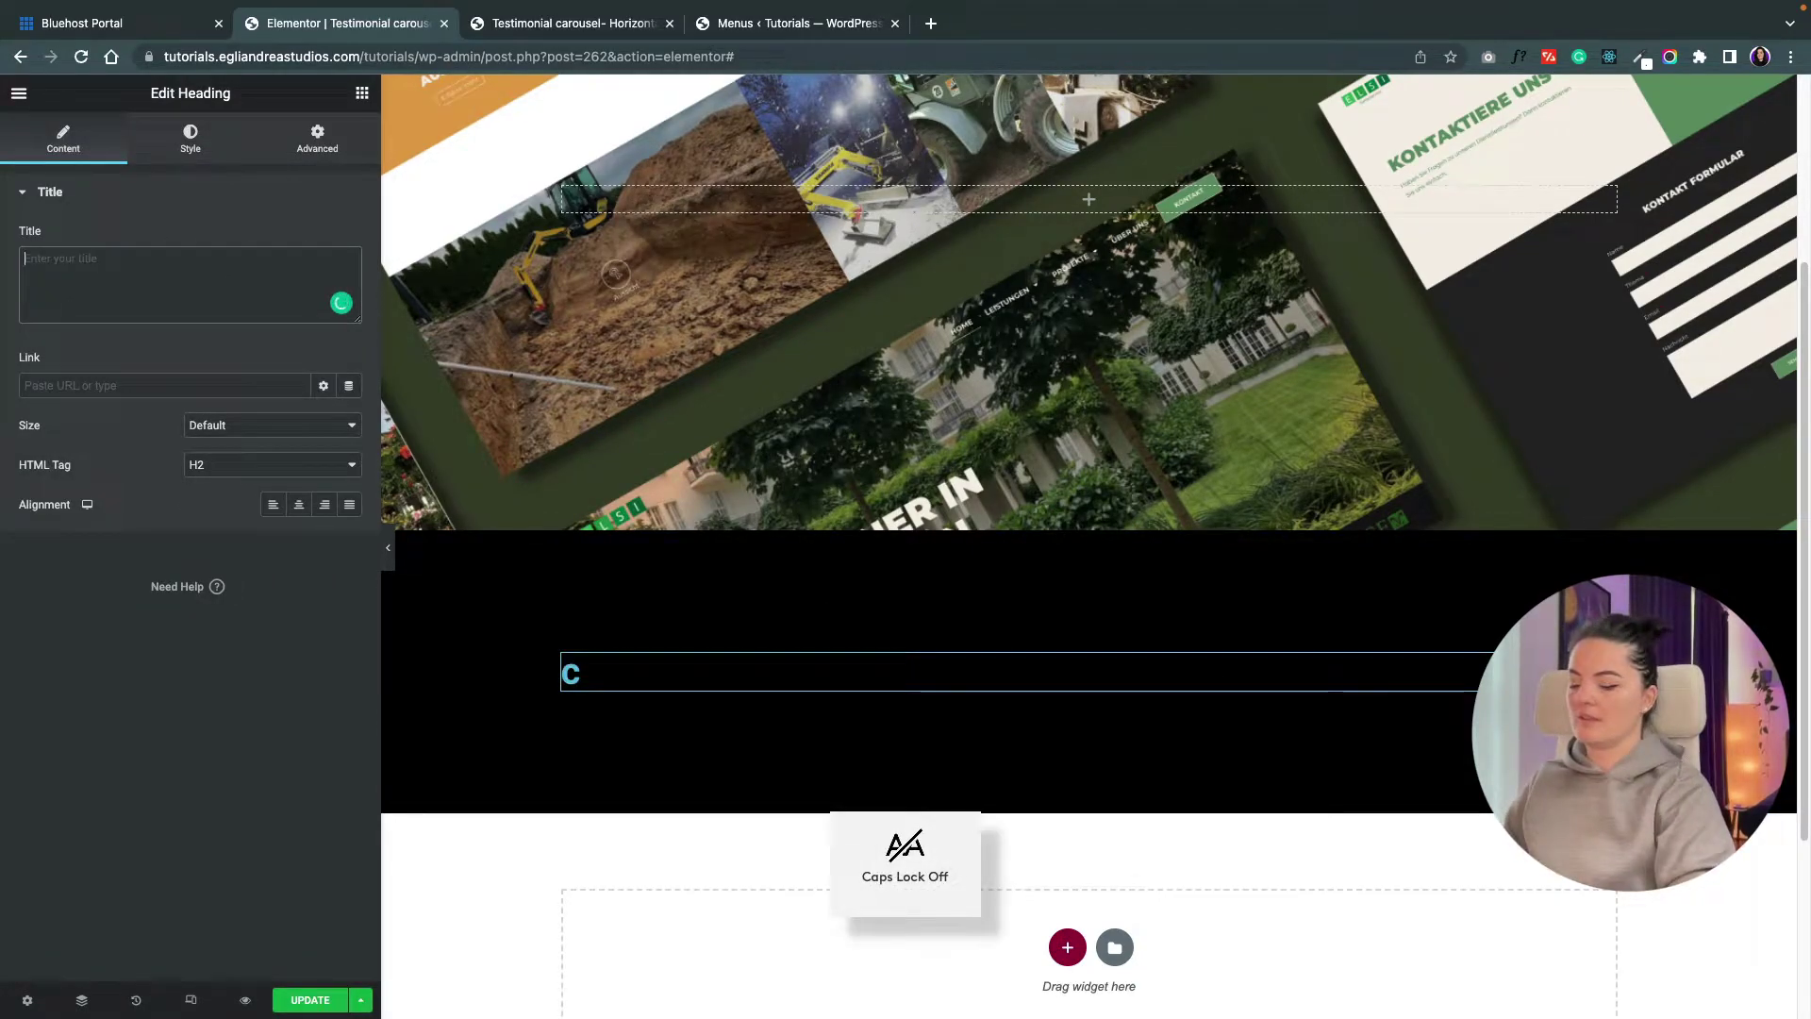
pyautogui.press('capslock')
pyautogui.write('C')
pyautogui.press('capslock')
pyautogui.write('se S')
pyautogui.press('capslock')
pyautogui.write('tudies')
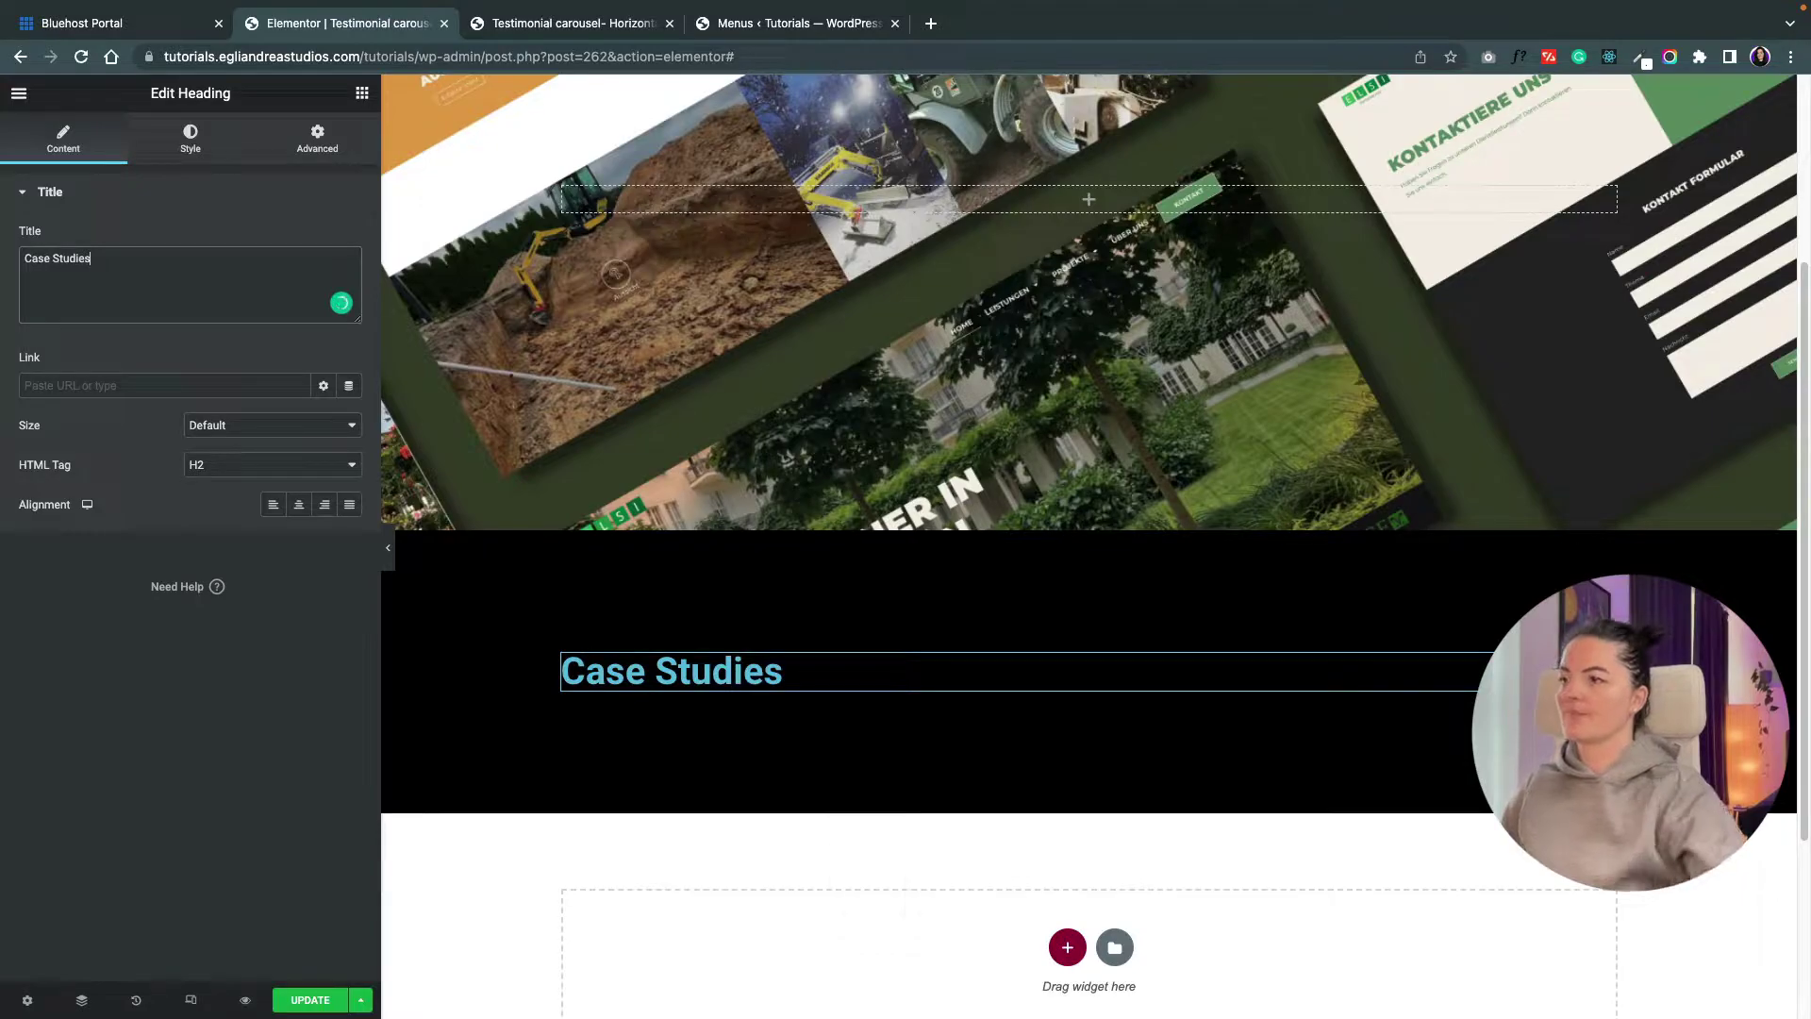
# - Change the Case Studies heading's text color to white
pyautogui.click(216, 151)
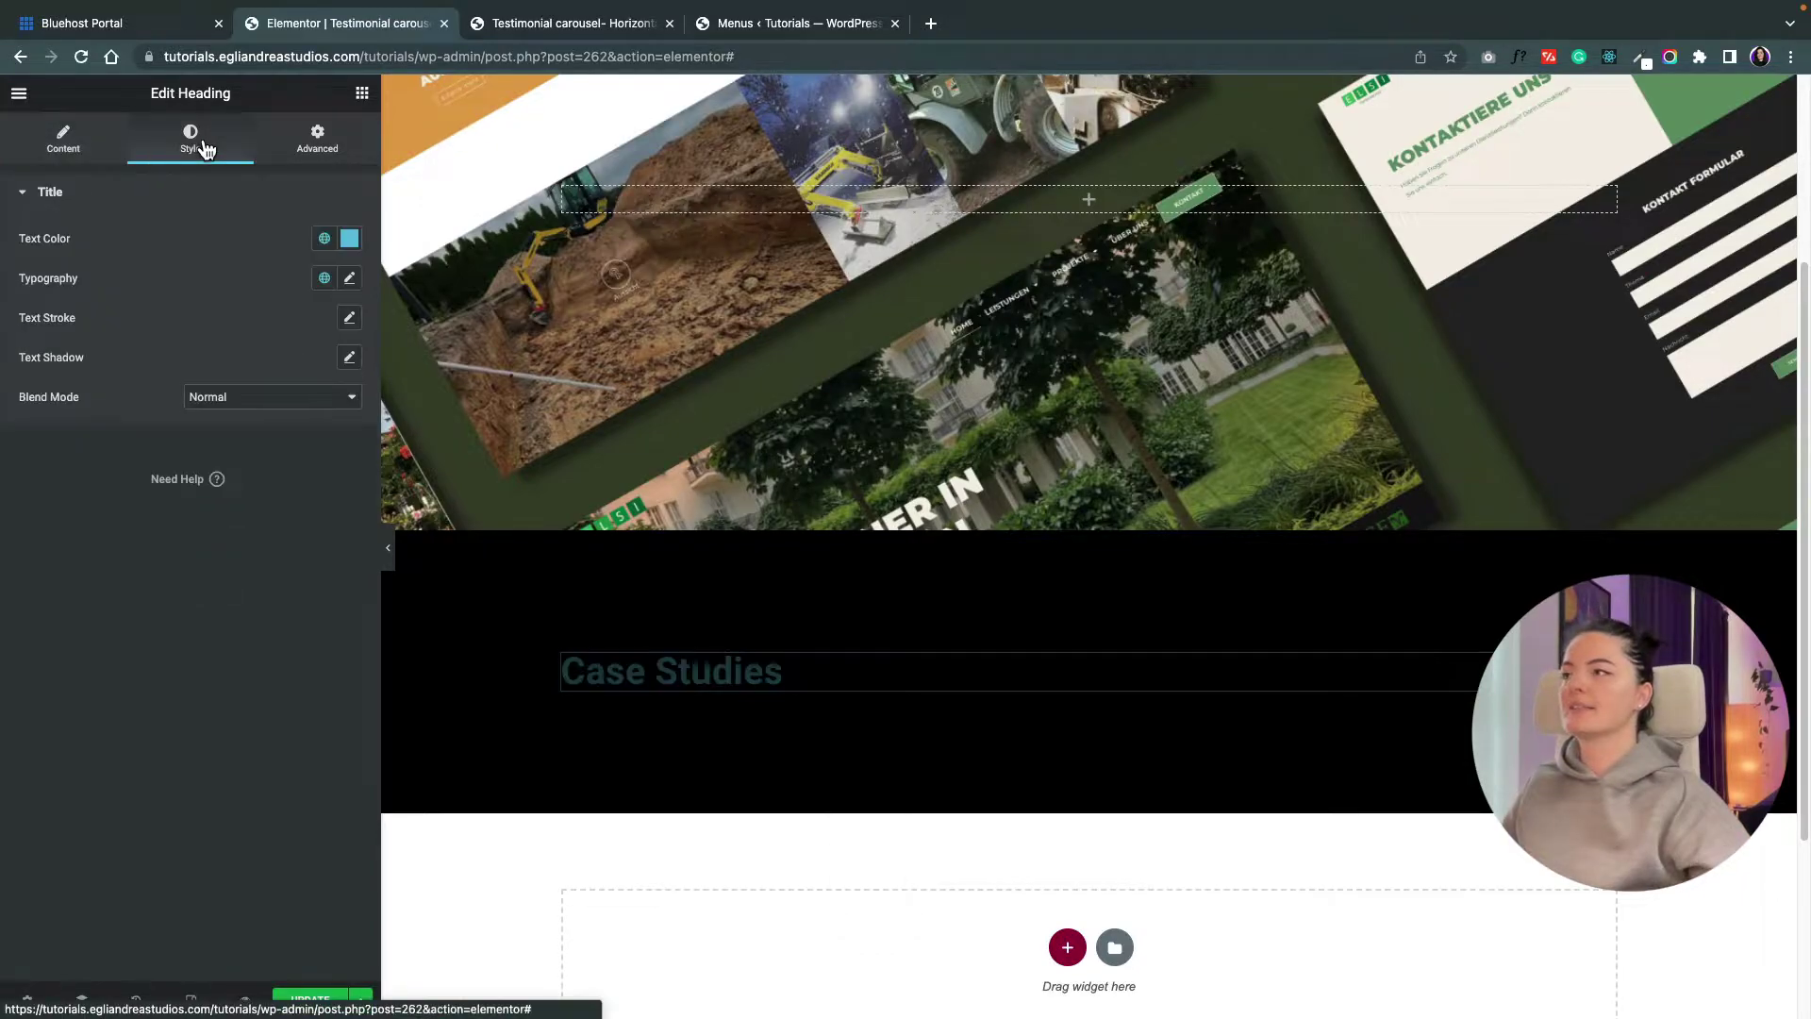
pyautogui.click(349, 242)
pyautogui.moveTo(242, 337); pyautogui.dragTo(133, 308)
# - Set the Case Studies heading's font family to Abril Fatface and increase its font size slightly
pyautogui.click(349, 278)
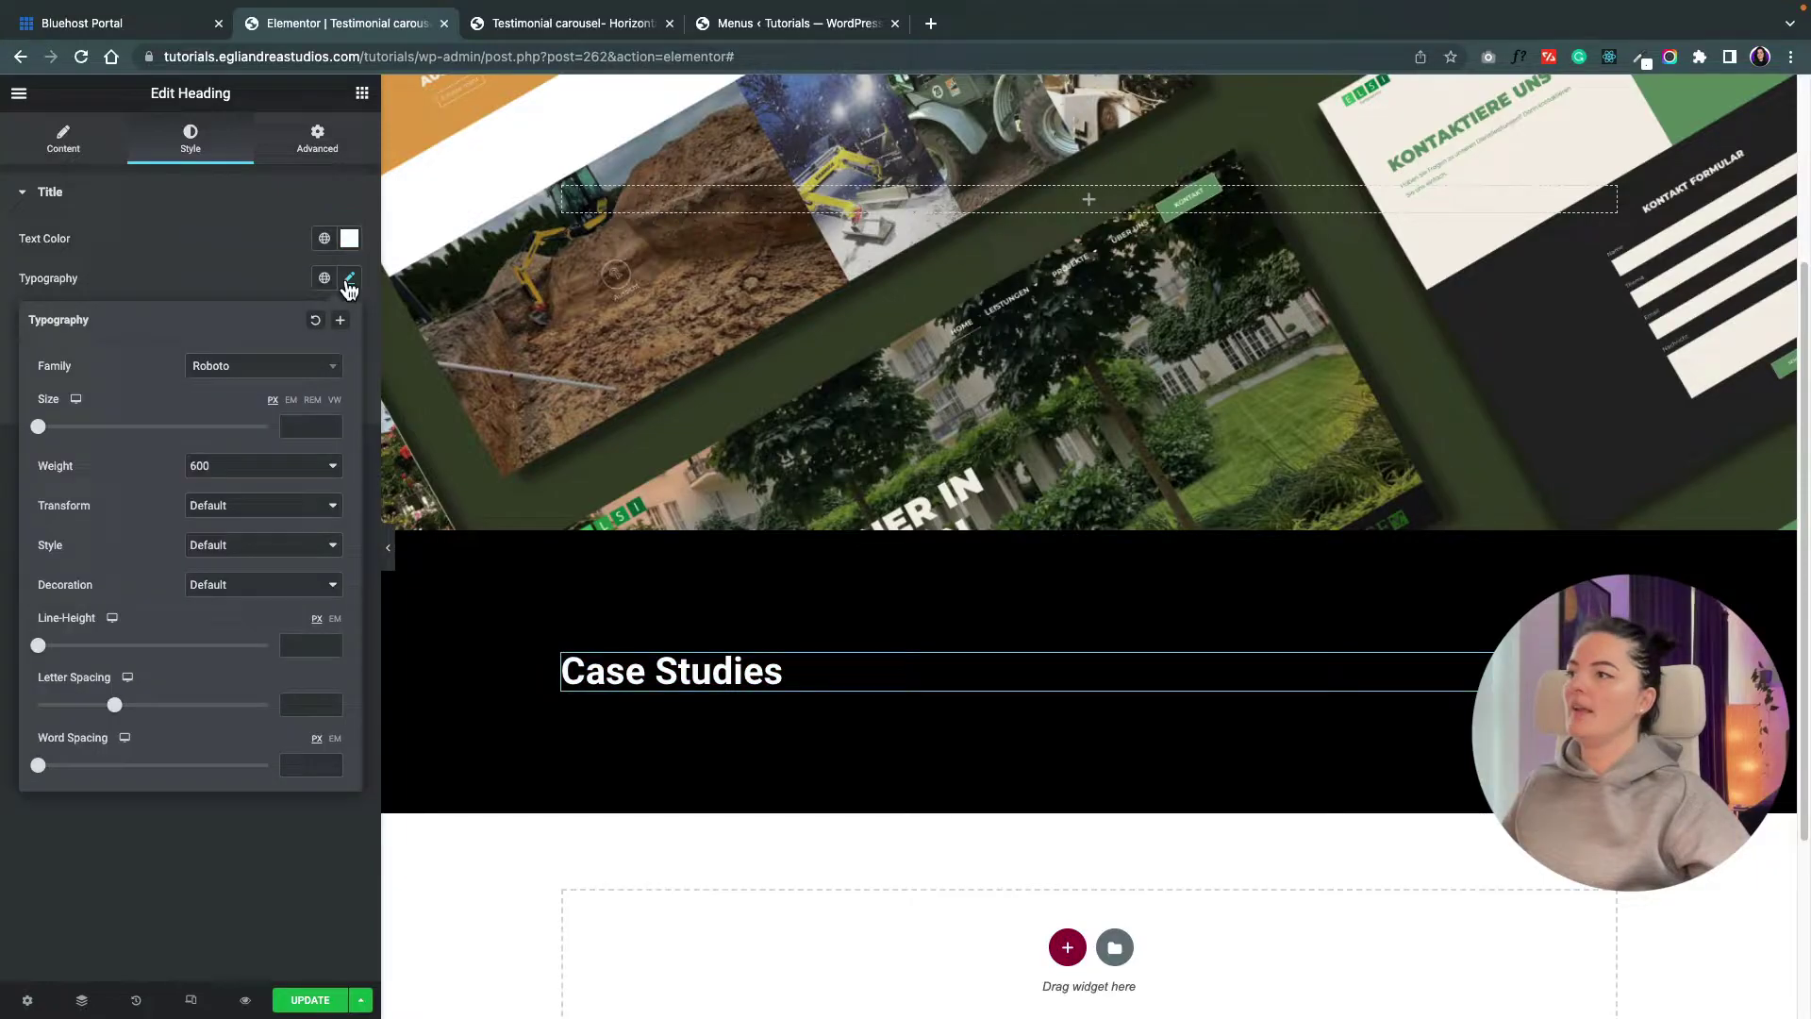
pyautogui.click(296, 371)
pyautogui.write('ab')
pyautogui.click(226, 510)
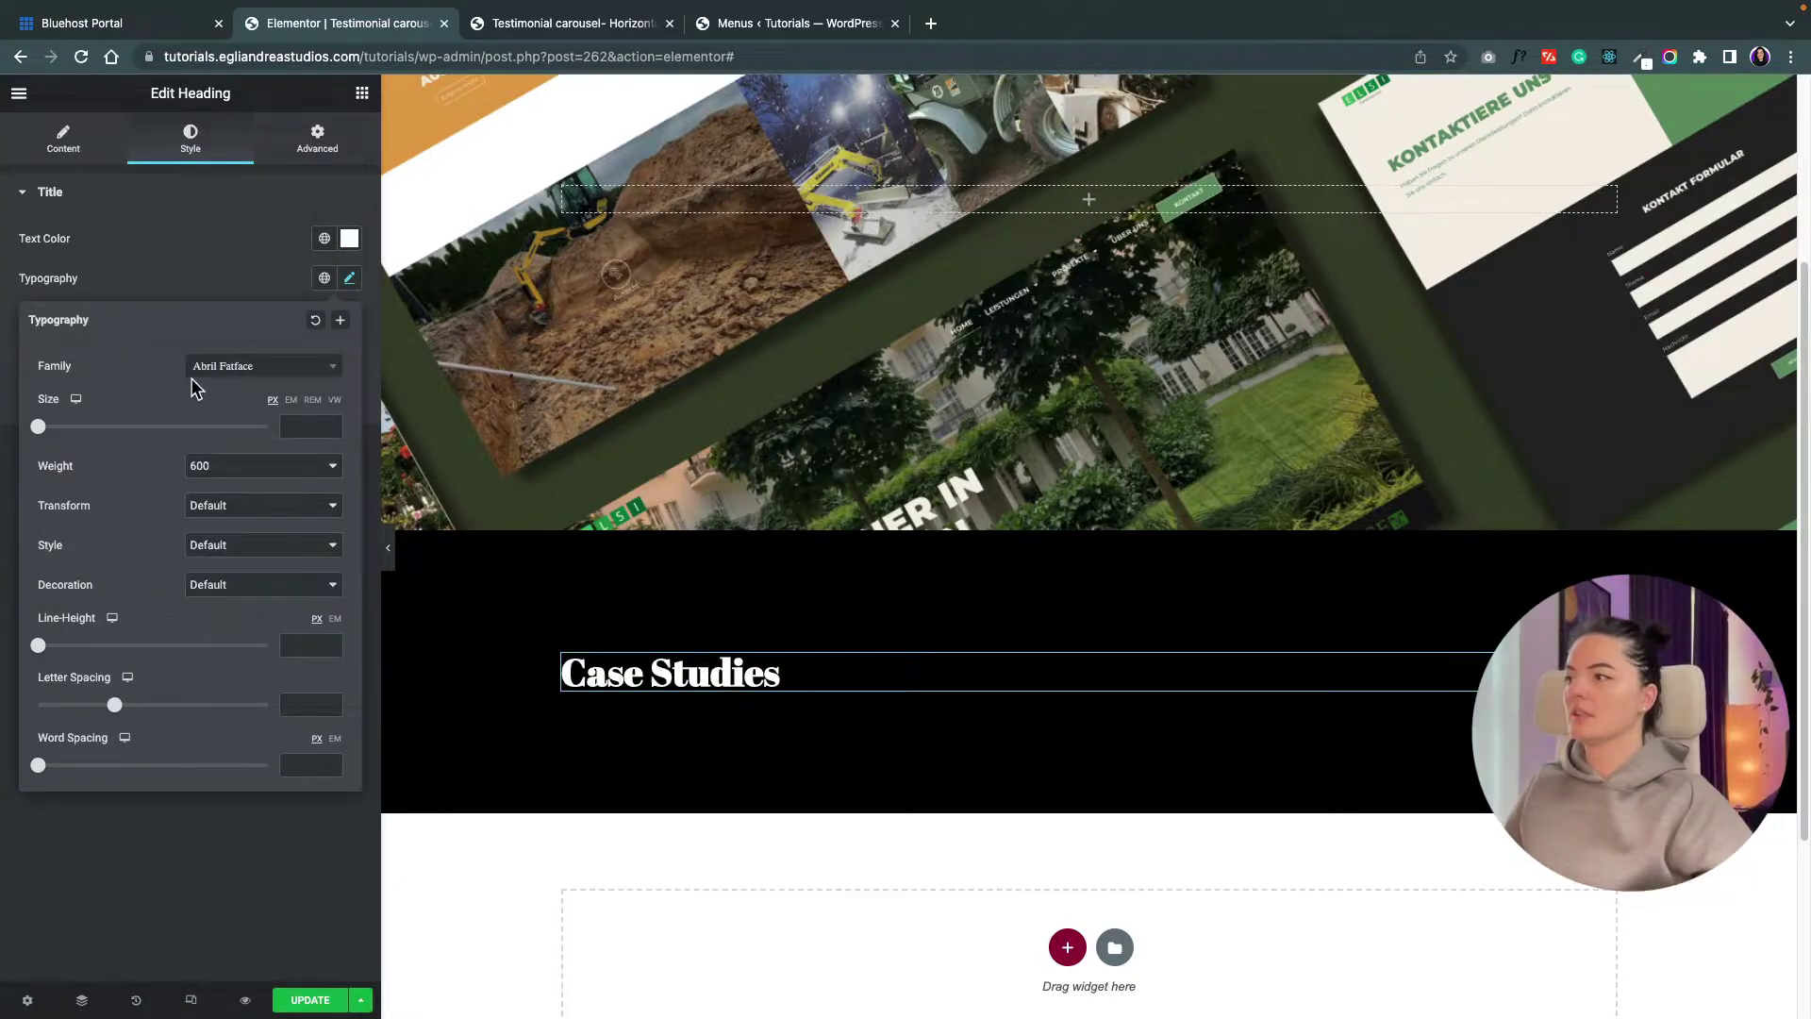
pyautogui.moveTo(38, 426); pyautogui.dragTo(99, 444)
pyautogui.click(857, 703)
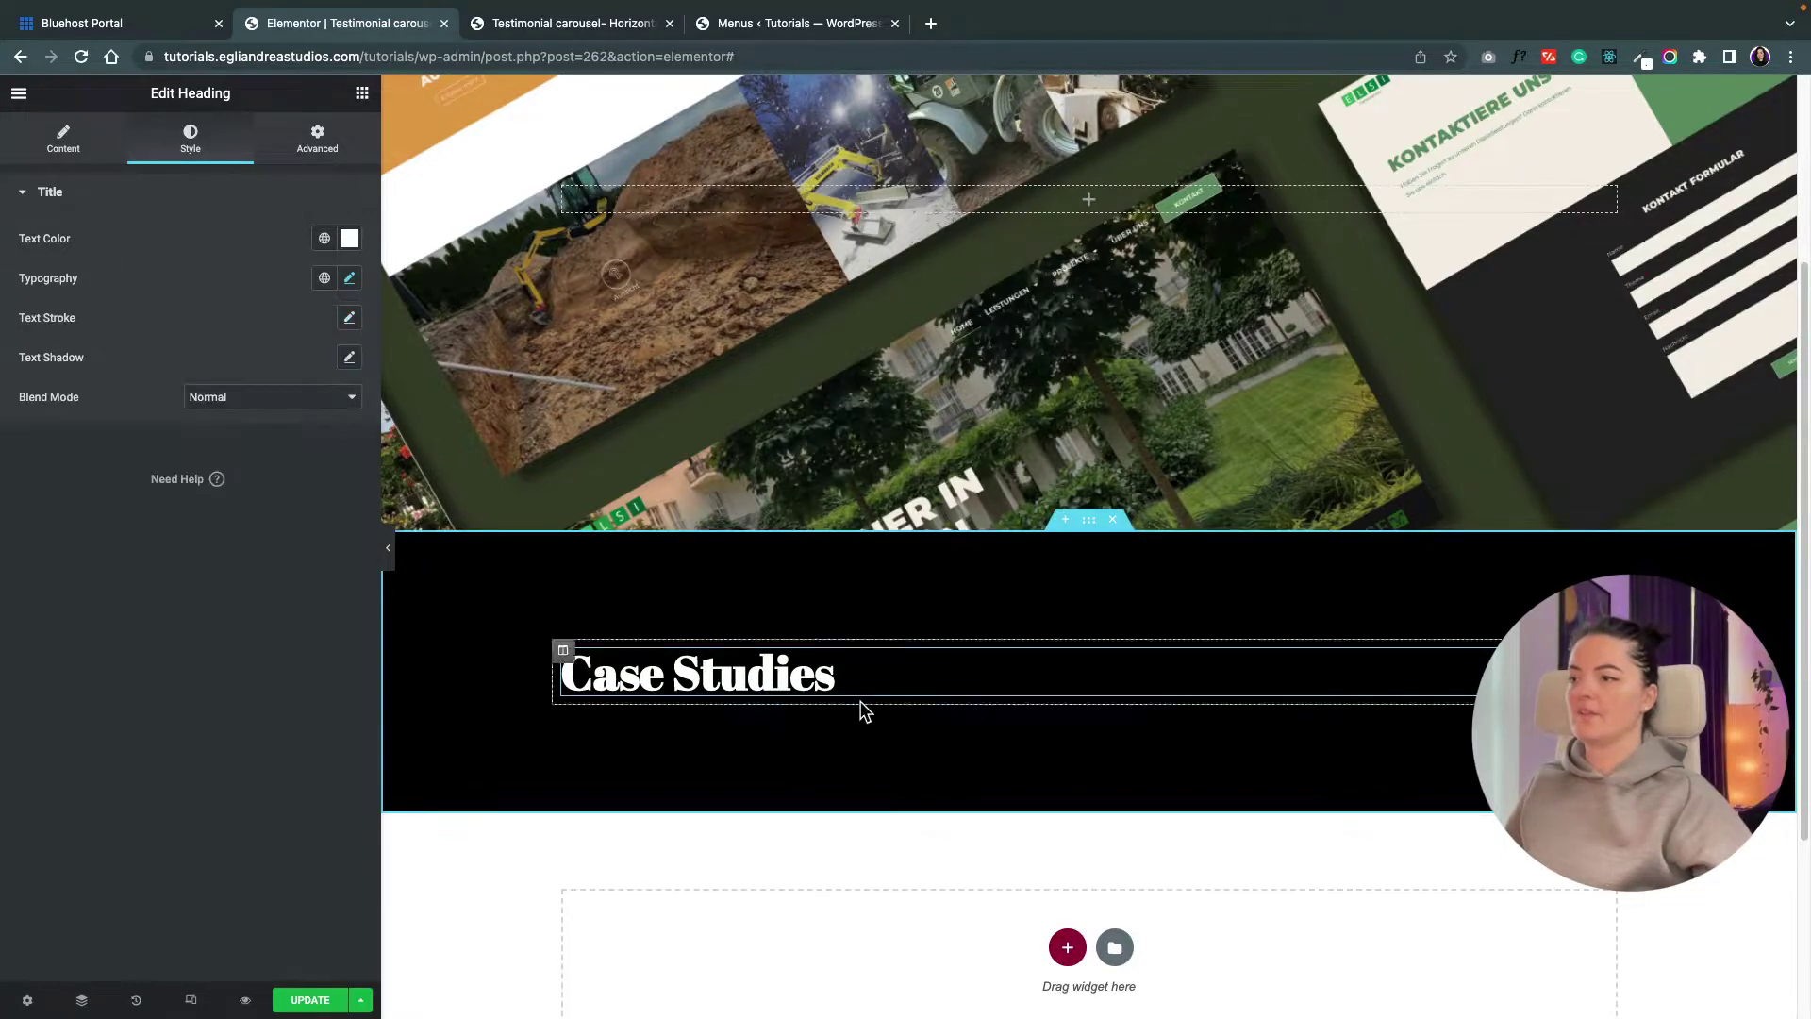
# - Add a Divider widget below the Case Studies heading and set its color to white #FFFFFF
pyautogui.click(362, 92)
pyautogui.write('divide')
pyautogui.moveTo(98, 231); pyautogui.dragTo(709, 698)
pyautogui.click(191, 138)
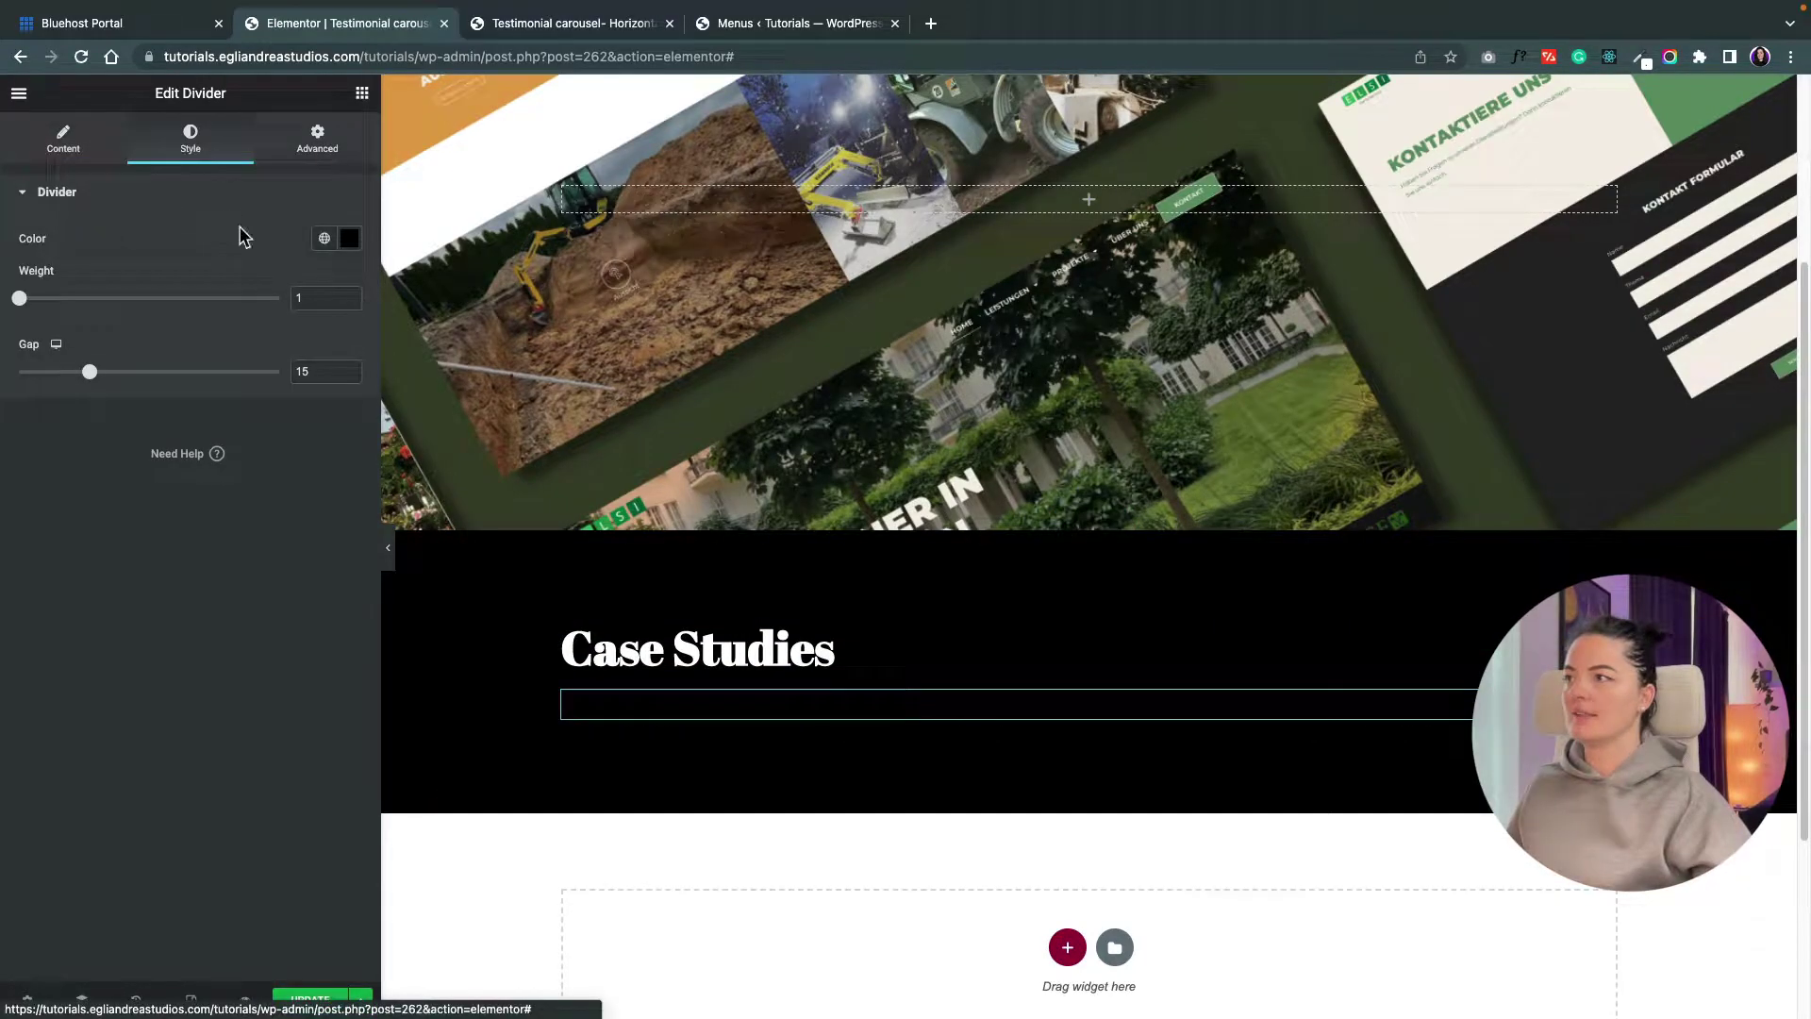
pyautogui.click(348, 237)
pyautogui.moveTo(235, 345); pyautogui.dragTo(76, 270)
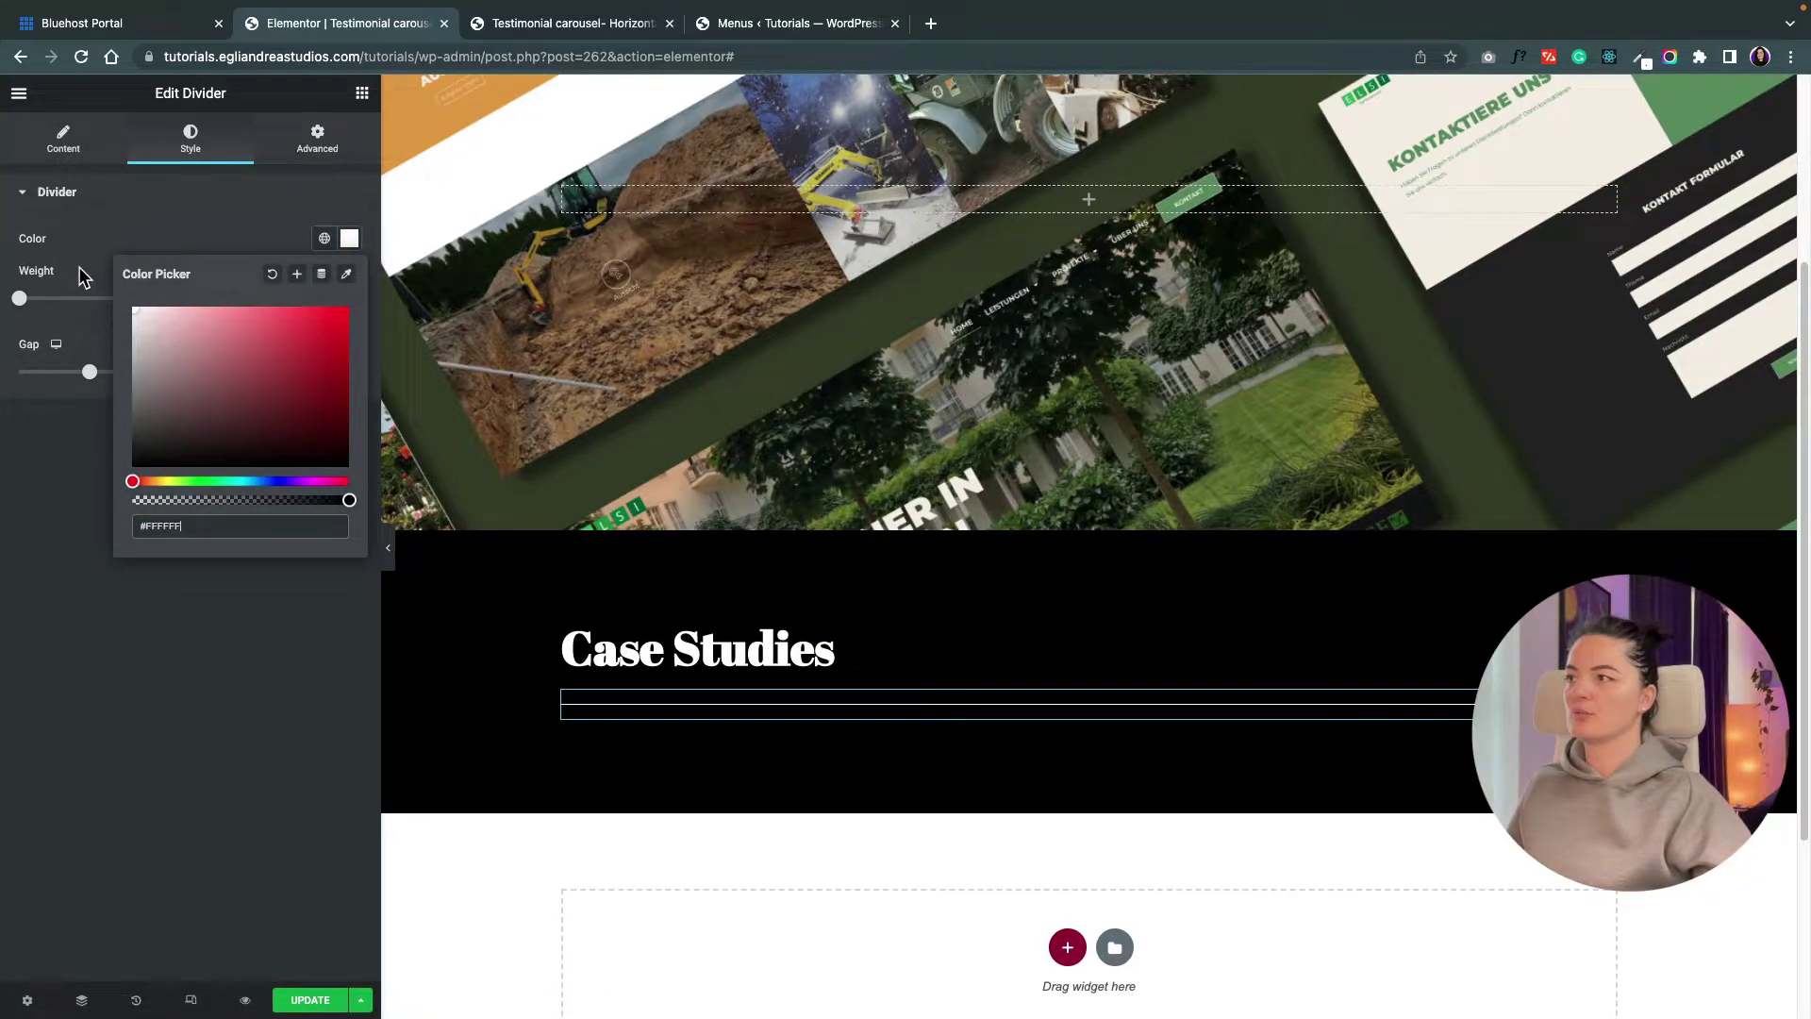
pyautogui.click(80, 275)
# - Give the divider a Slide In Left entrance animation with a Slow duration
pyautogui.click(315, 146)
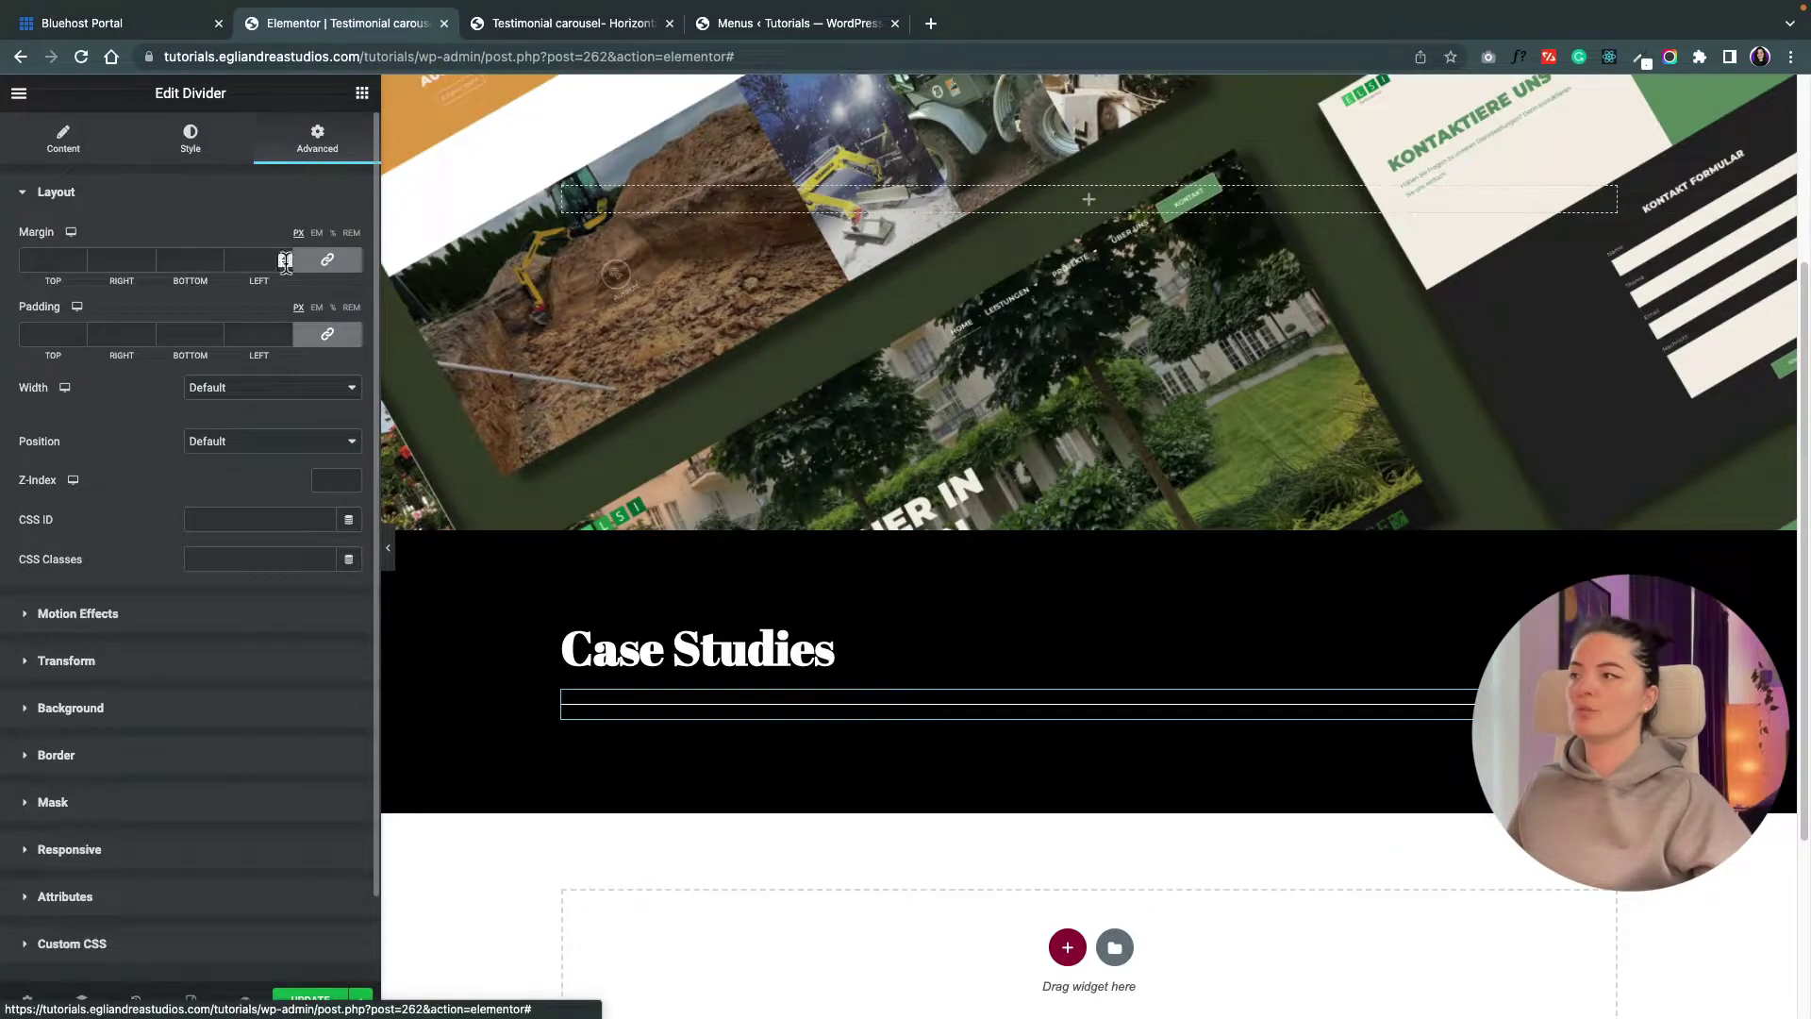
pyautogui.click(235, 618)
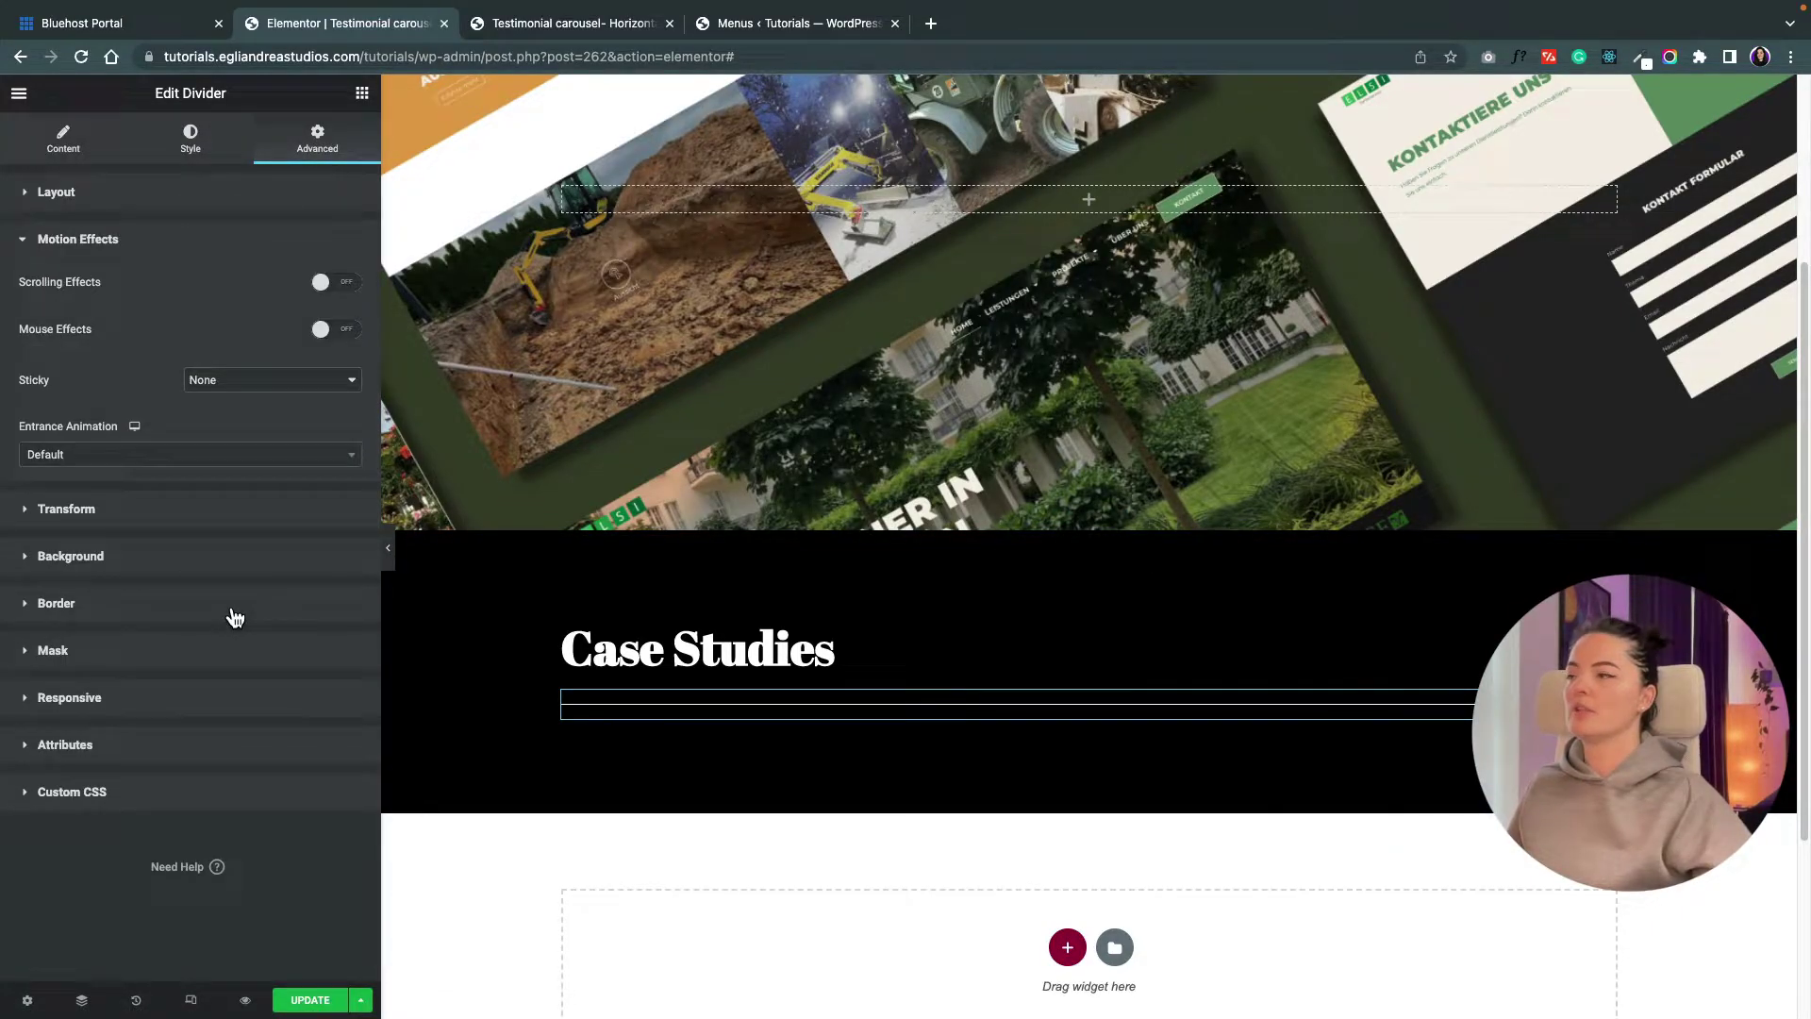
pyautogui.click(158, 456)
pyautogui.scroll(-6, 194, 585)
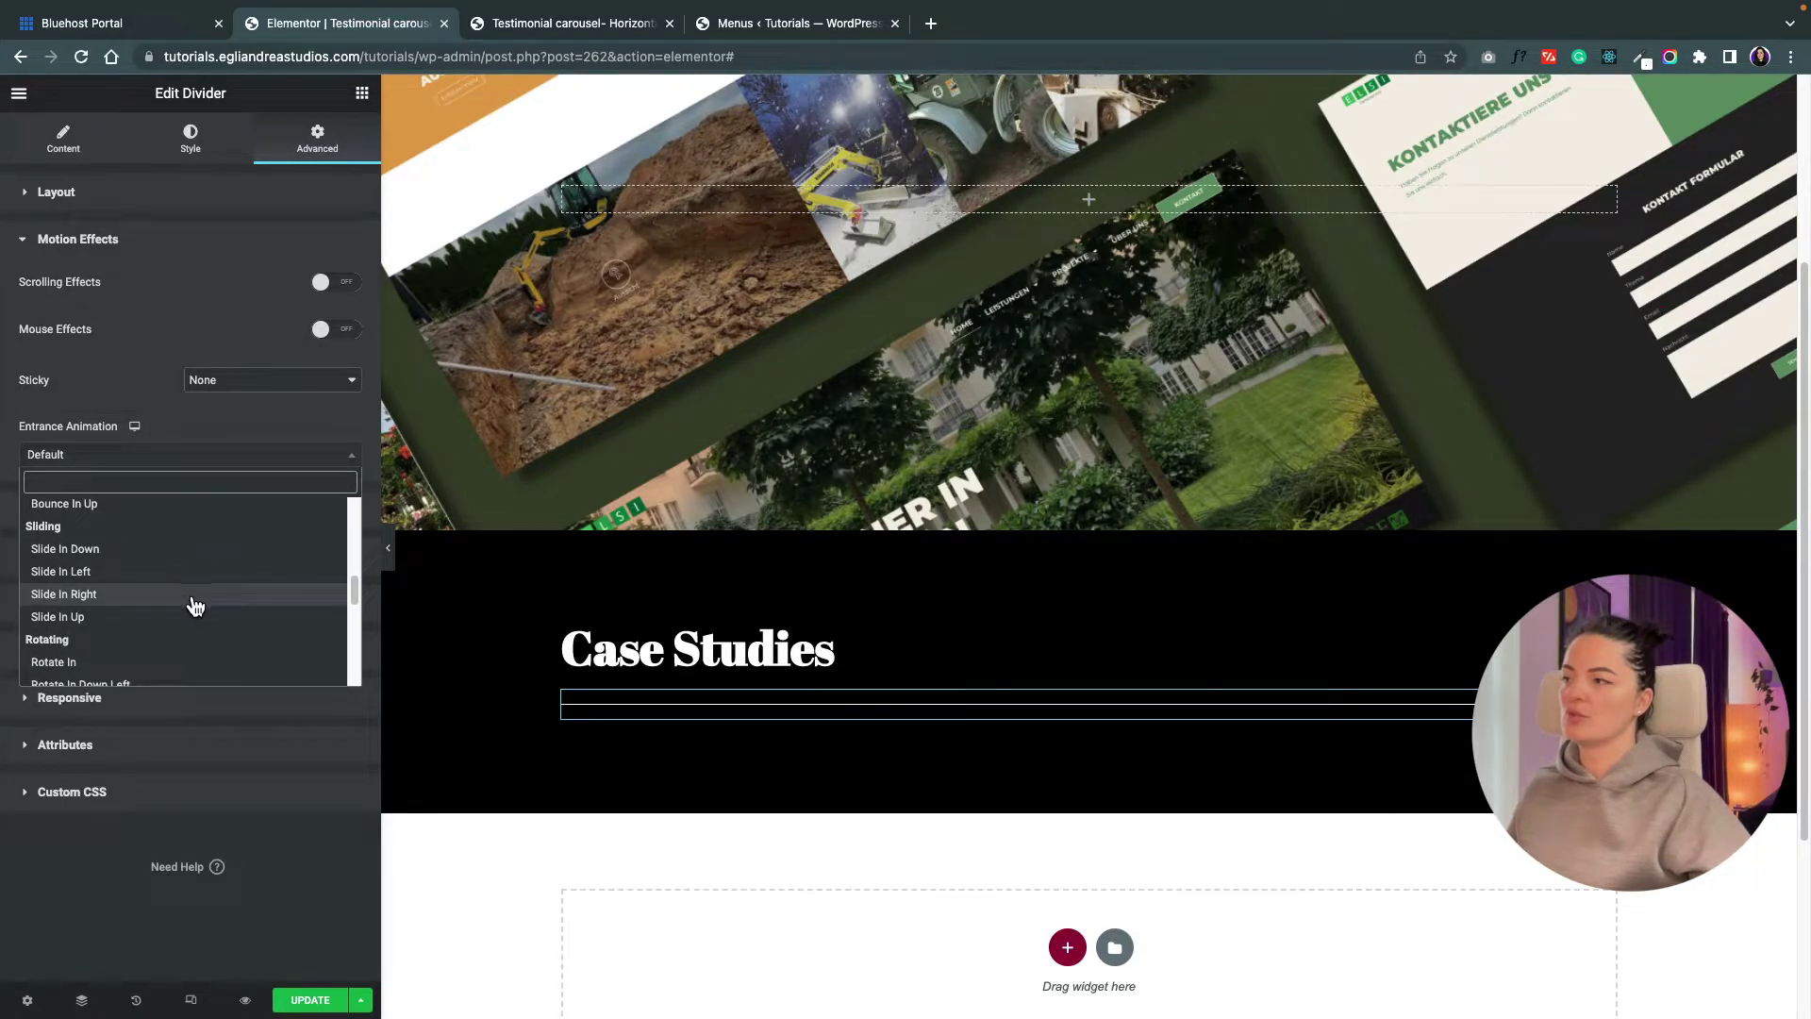
pyautogui.click(180, 573)
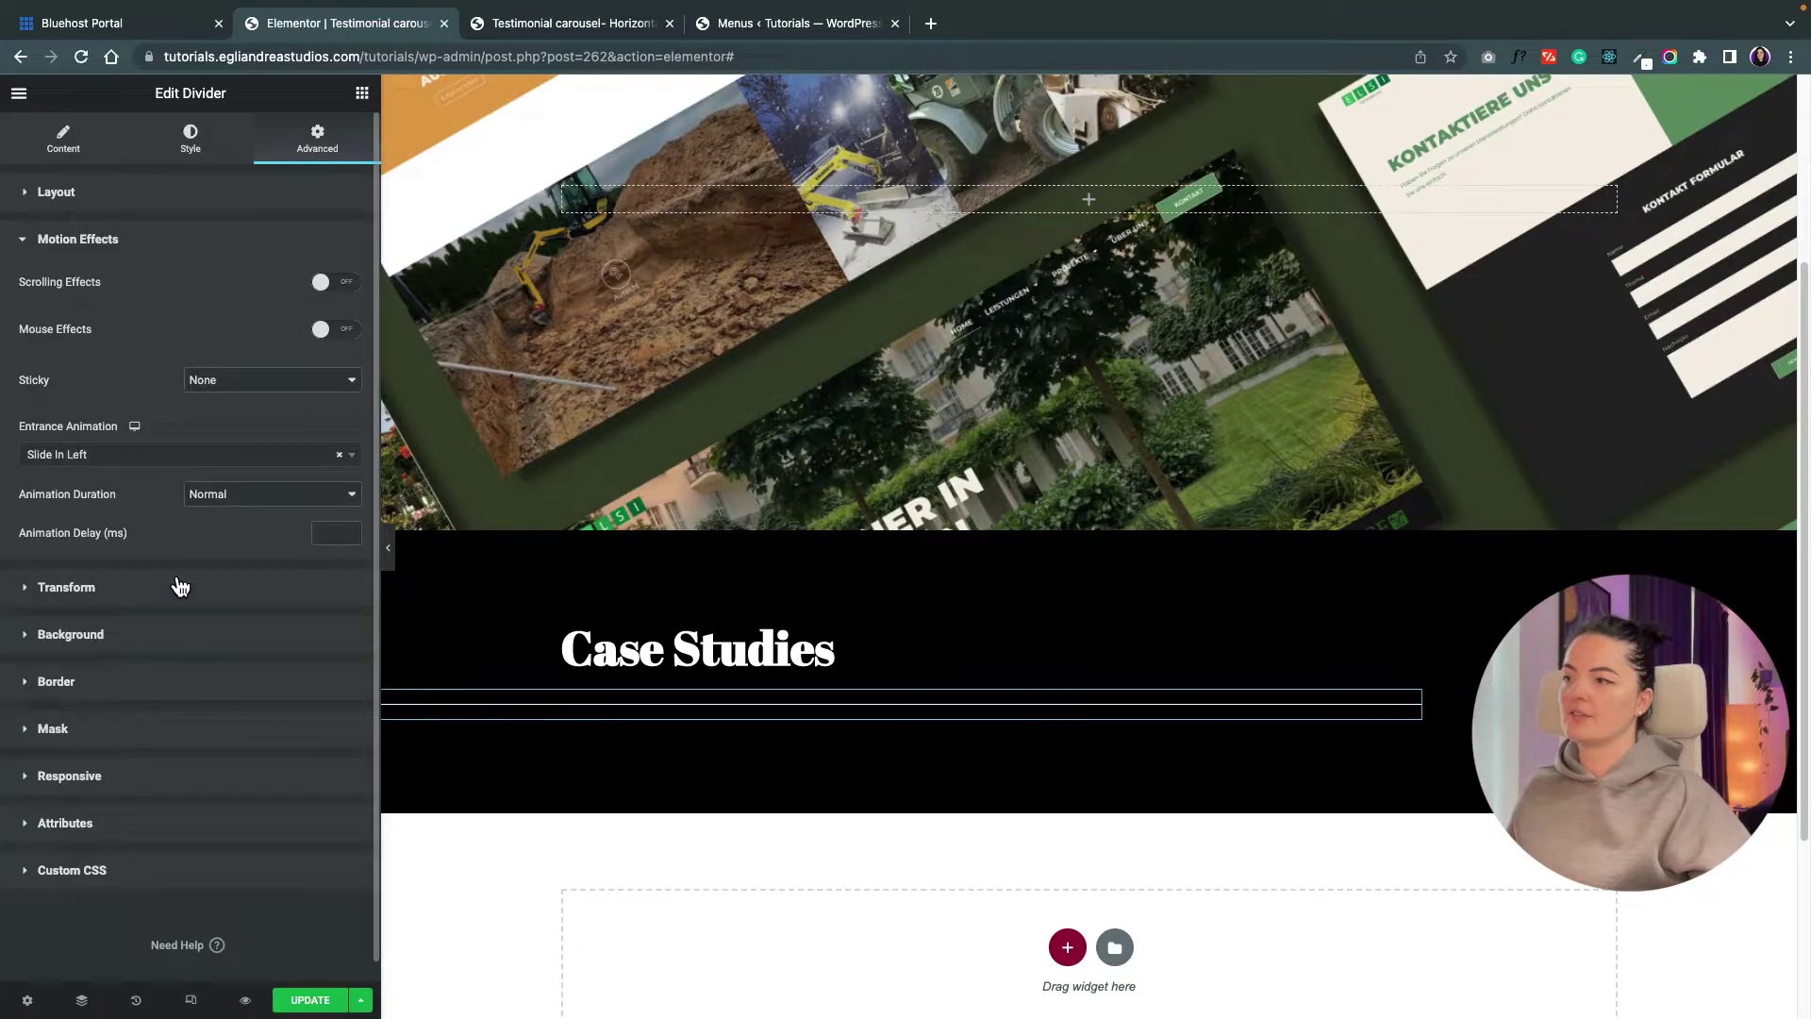
pyautogui.click(245, 496)
pyautogui.click(241, 476)
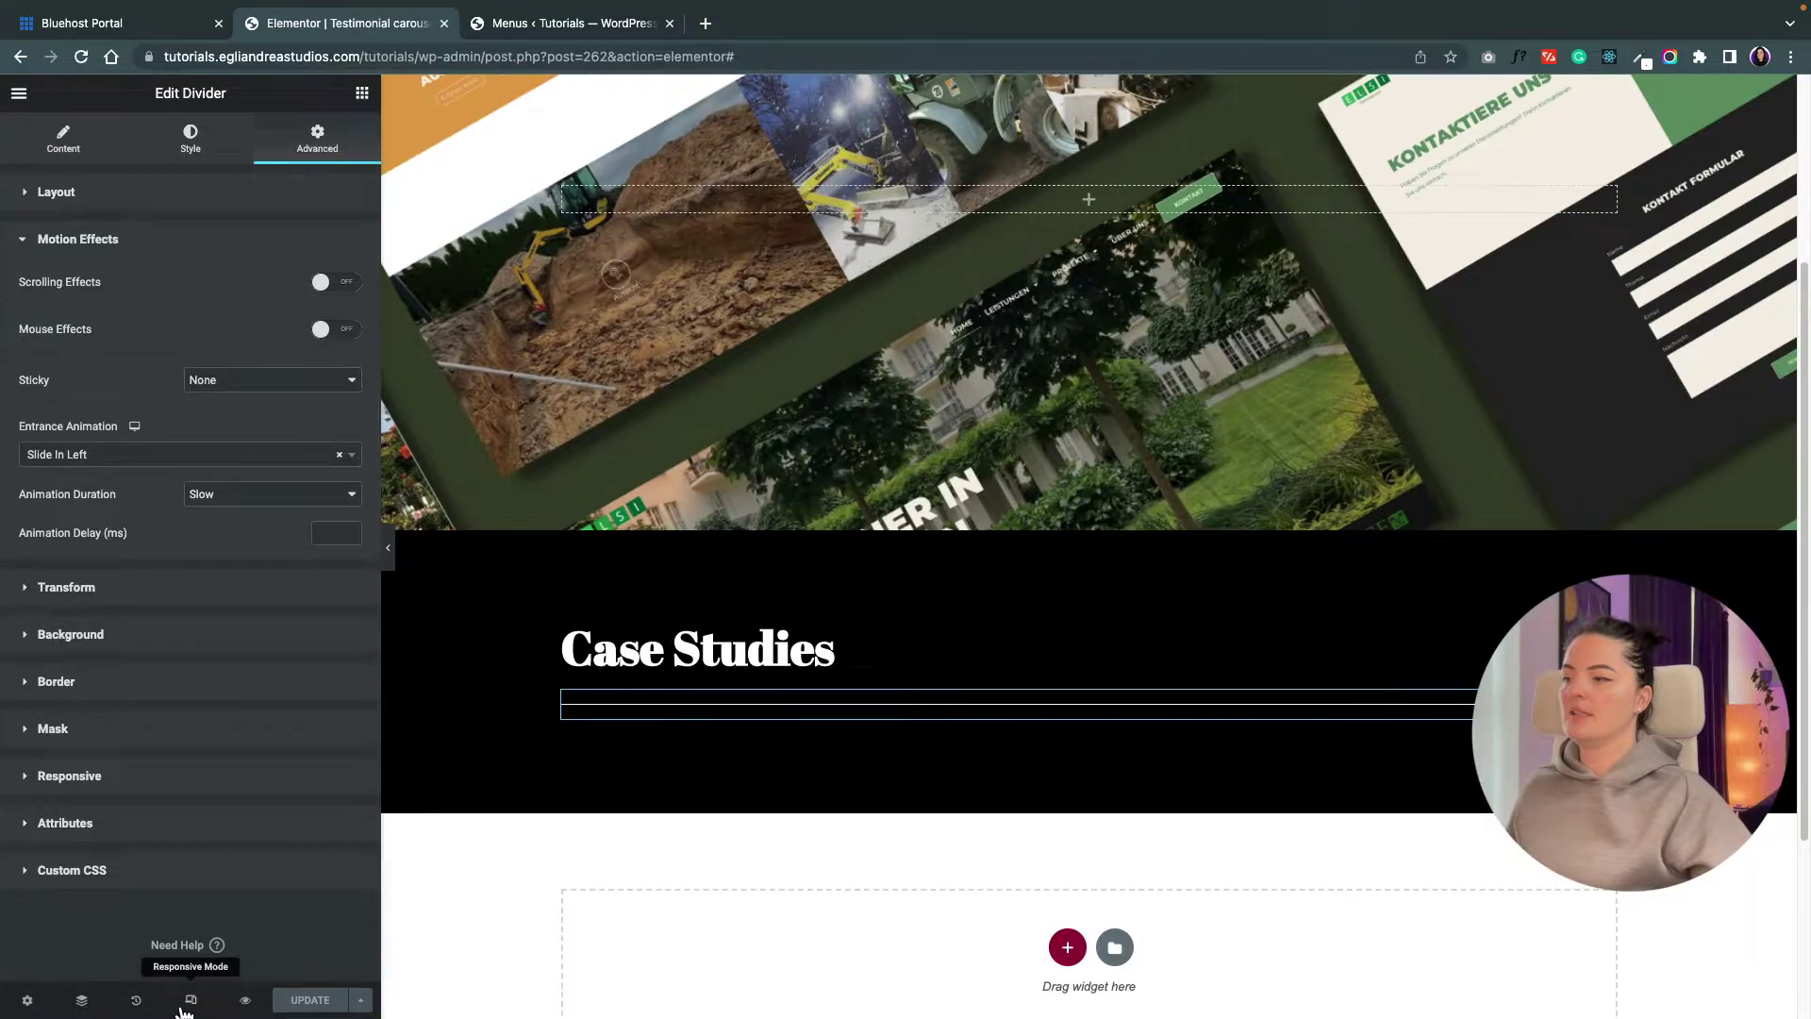
# - Preview the page to check the divider's entrance animation below the heading, and return to the editor
pyautogui.click(246, 1000)
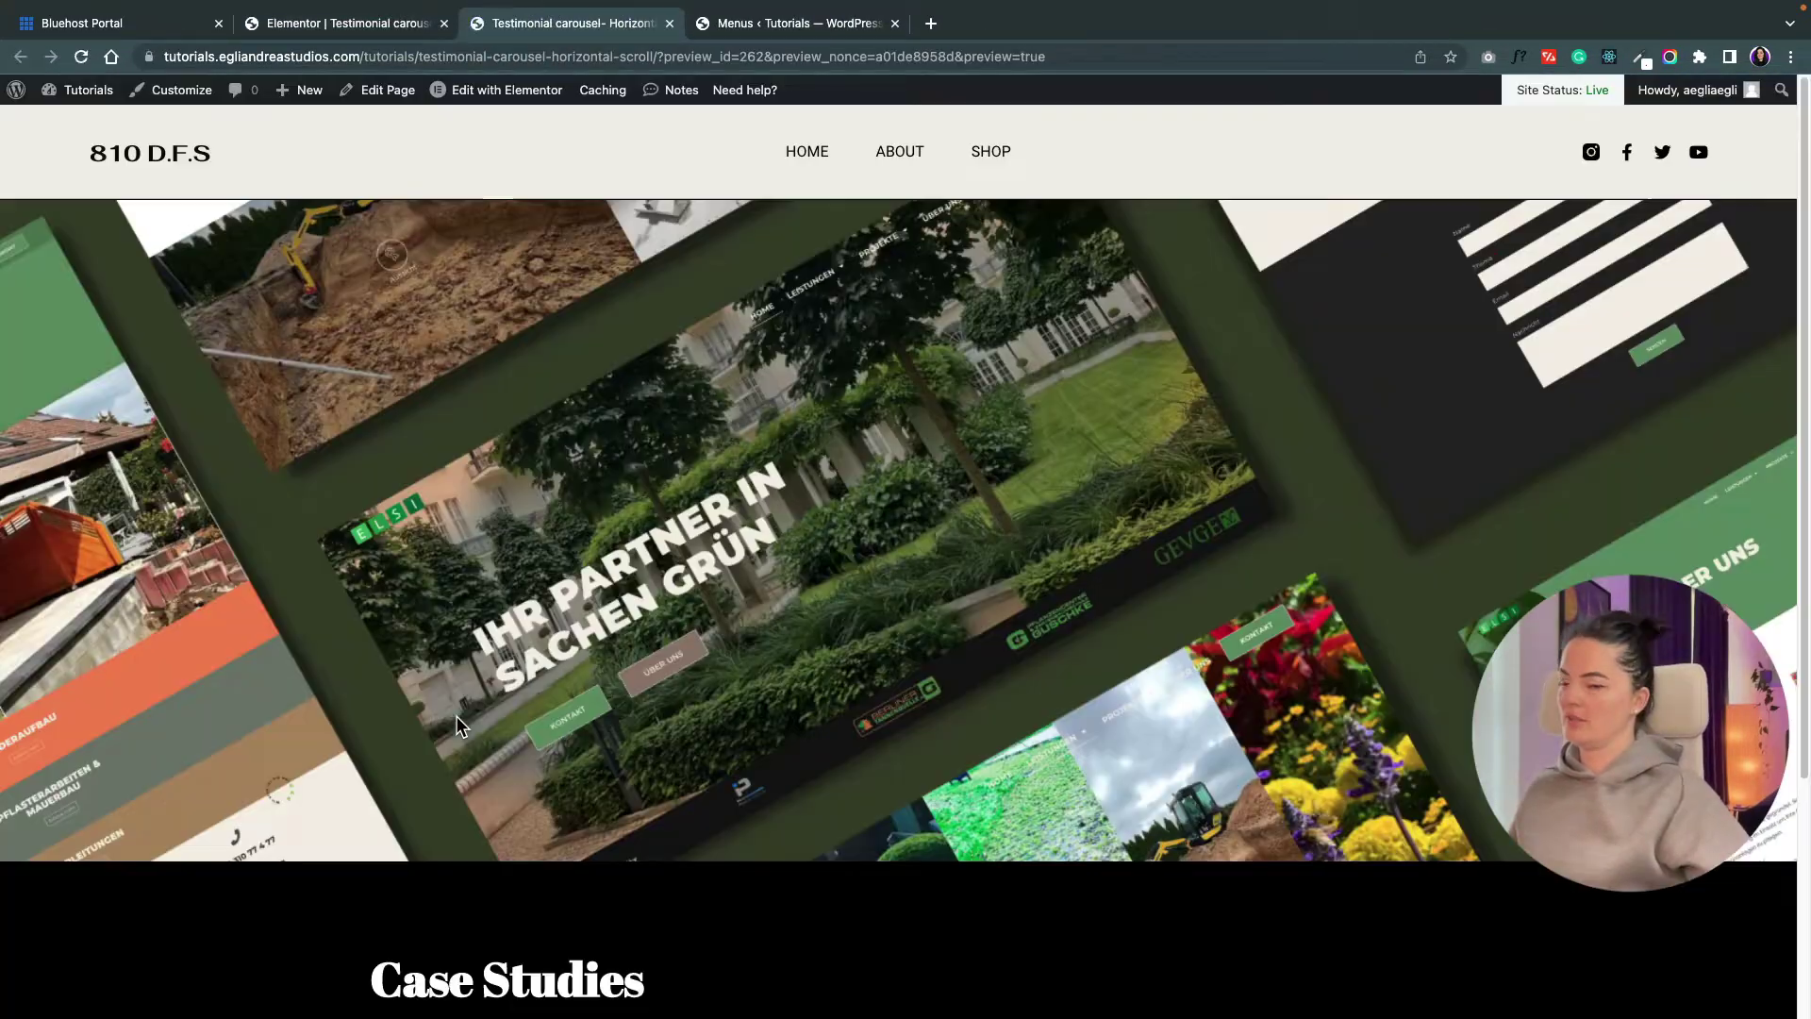
pyautogui.scroll(-4, 1069, 750)
pyautogui.hotkey('ctrl', 'shift', 'Tab')
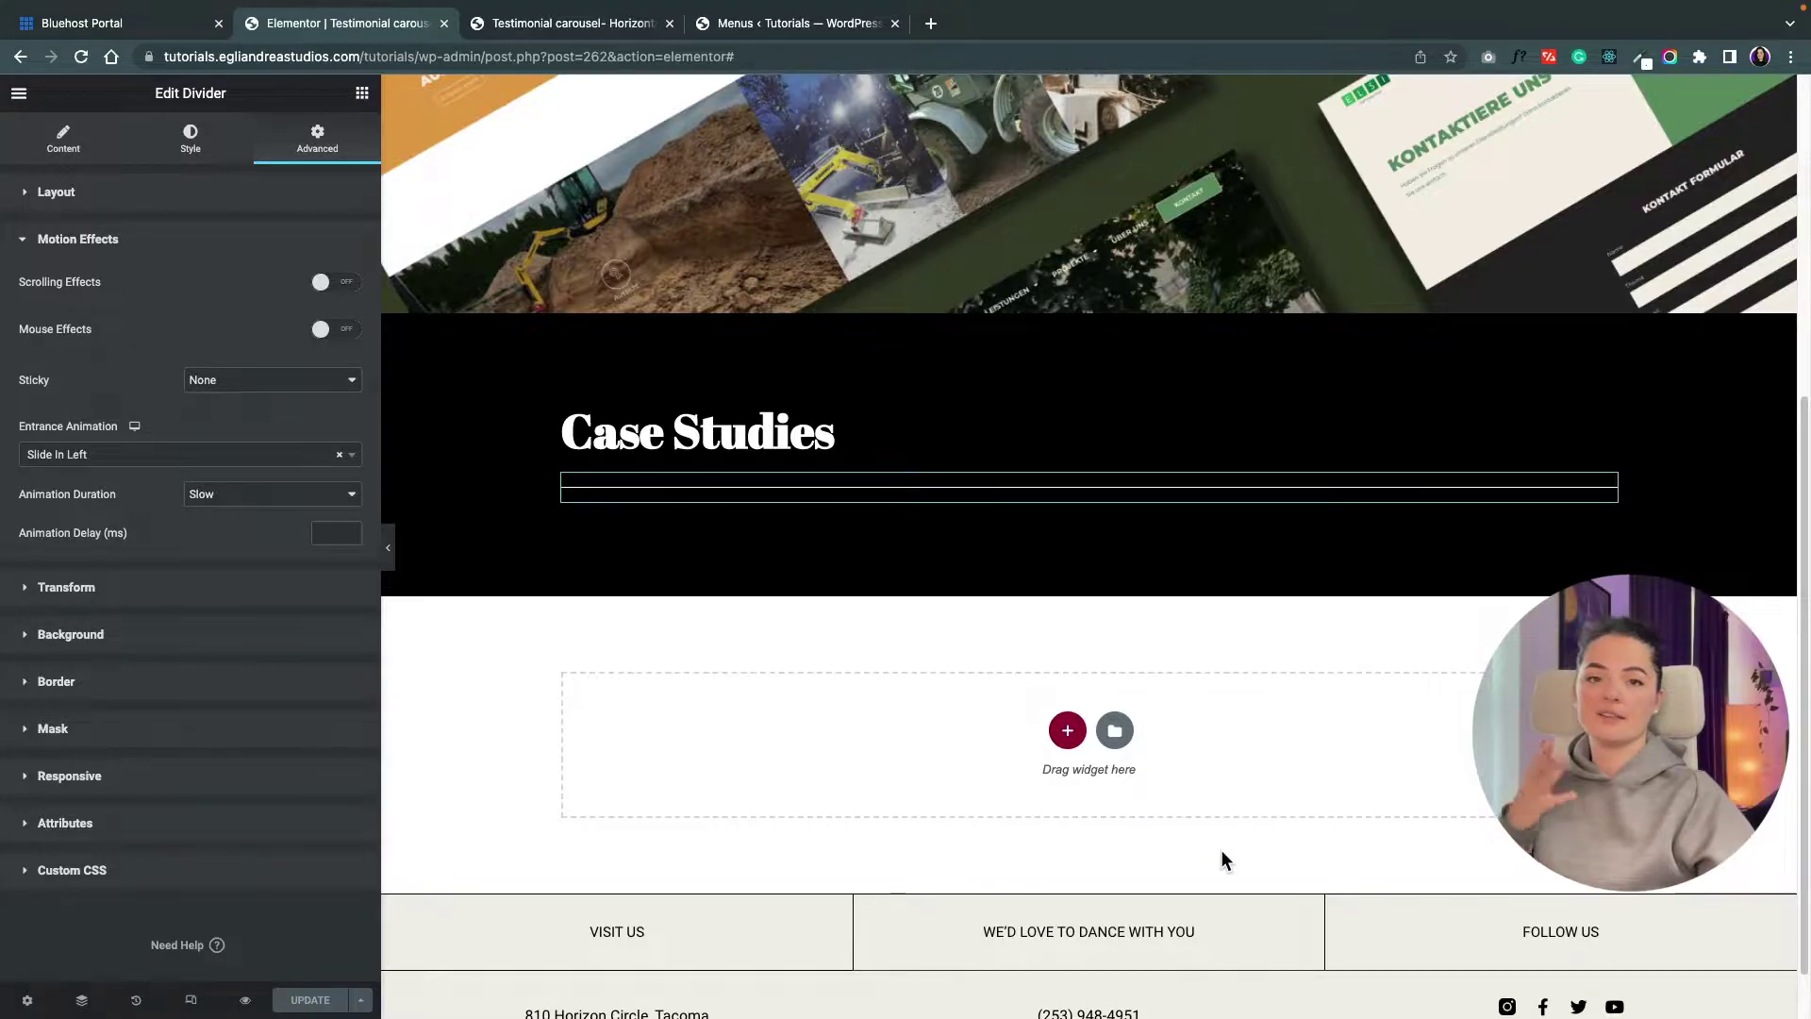
# - Add a single-column section below the Case Studies section with Full Width content and a 100 VH minimum height
pyautogui.click(1068, 732)
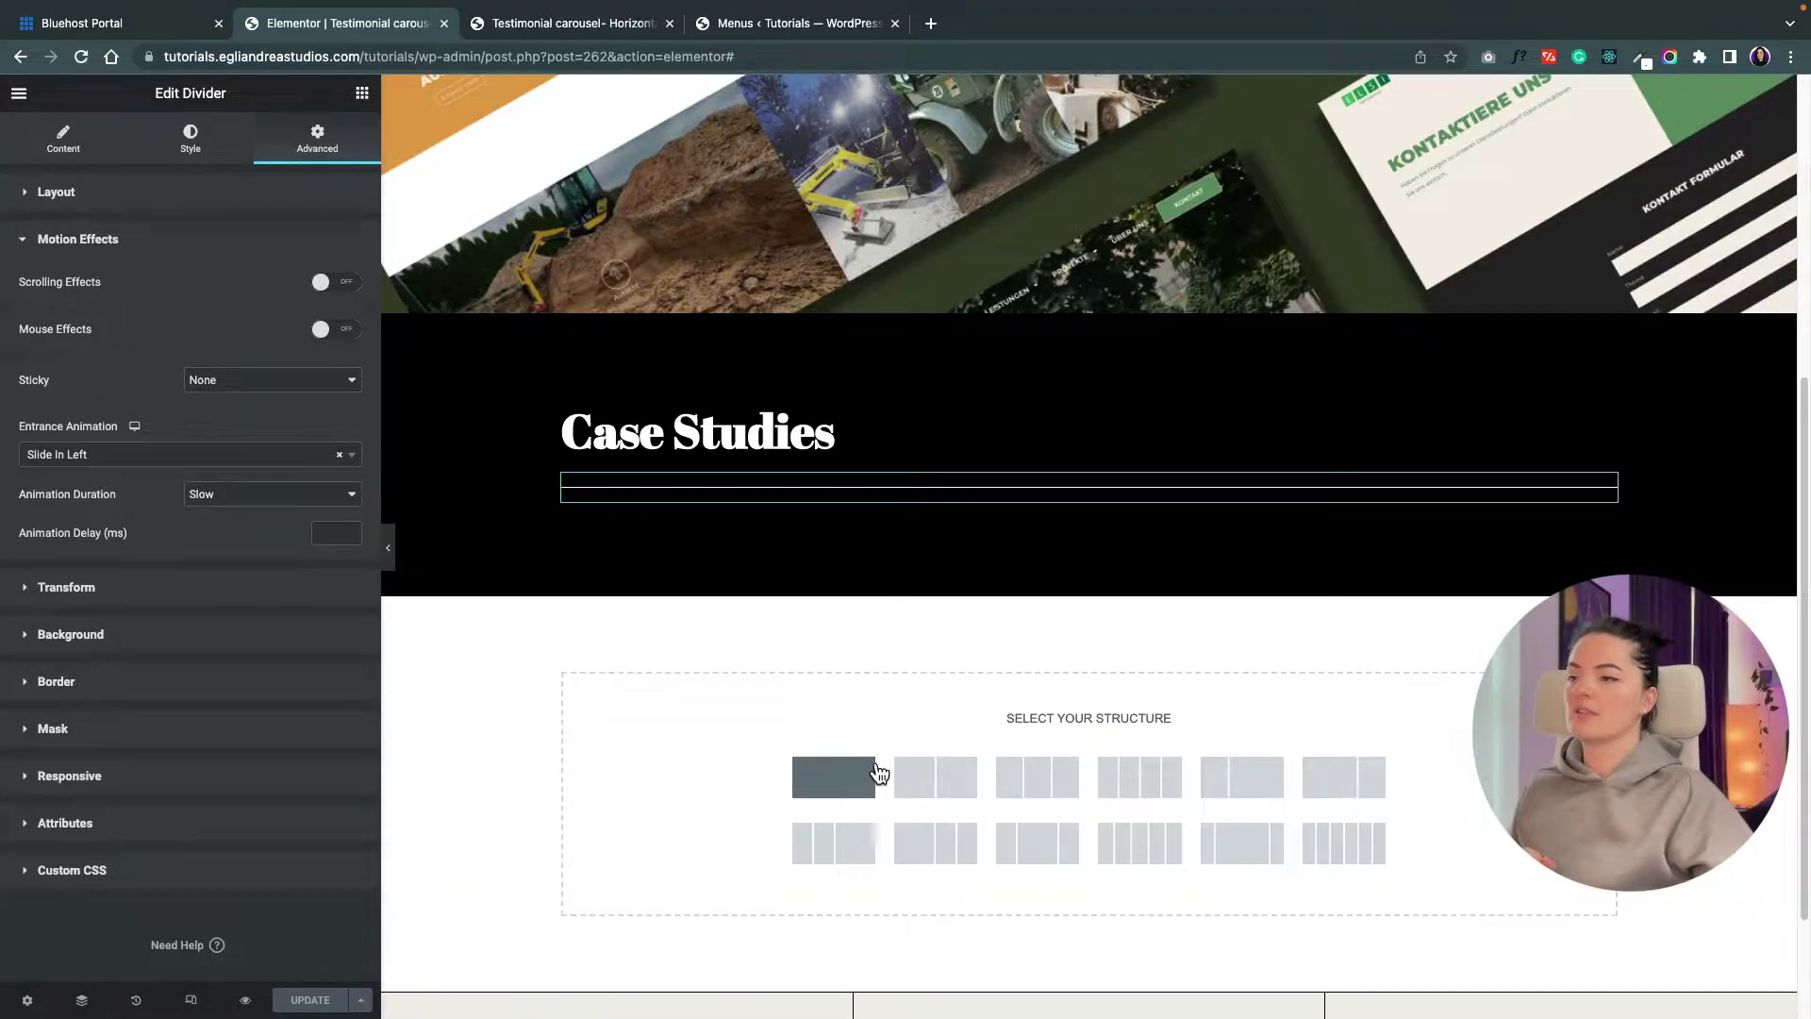
pyautogui.click(868, 771)
pyautogui.click(267, 239)
pyautogui.click(265, 251)
pyautogui.click(271, 318)
pyautogui.click(274, 358)
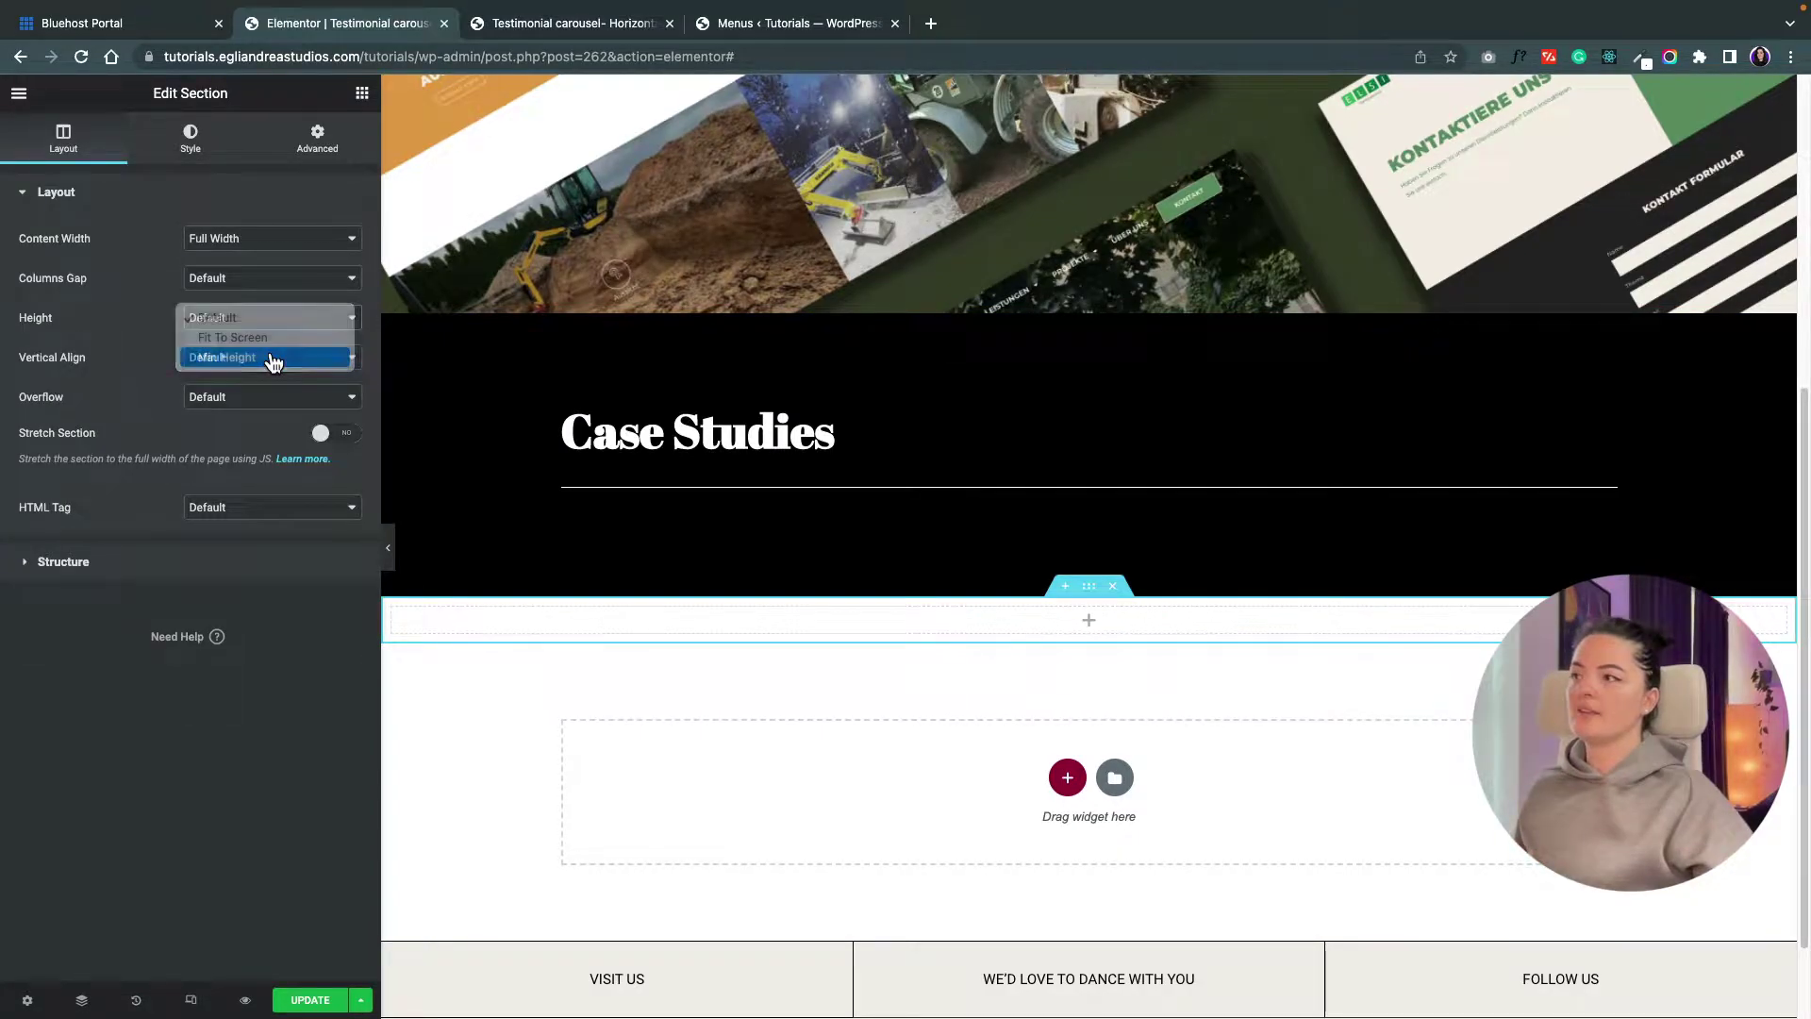
pyautogui.click(335, 352)
# - Give the new full-width section a Classic background in black #000000
pyautogui.click(176, 146)
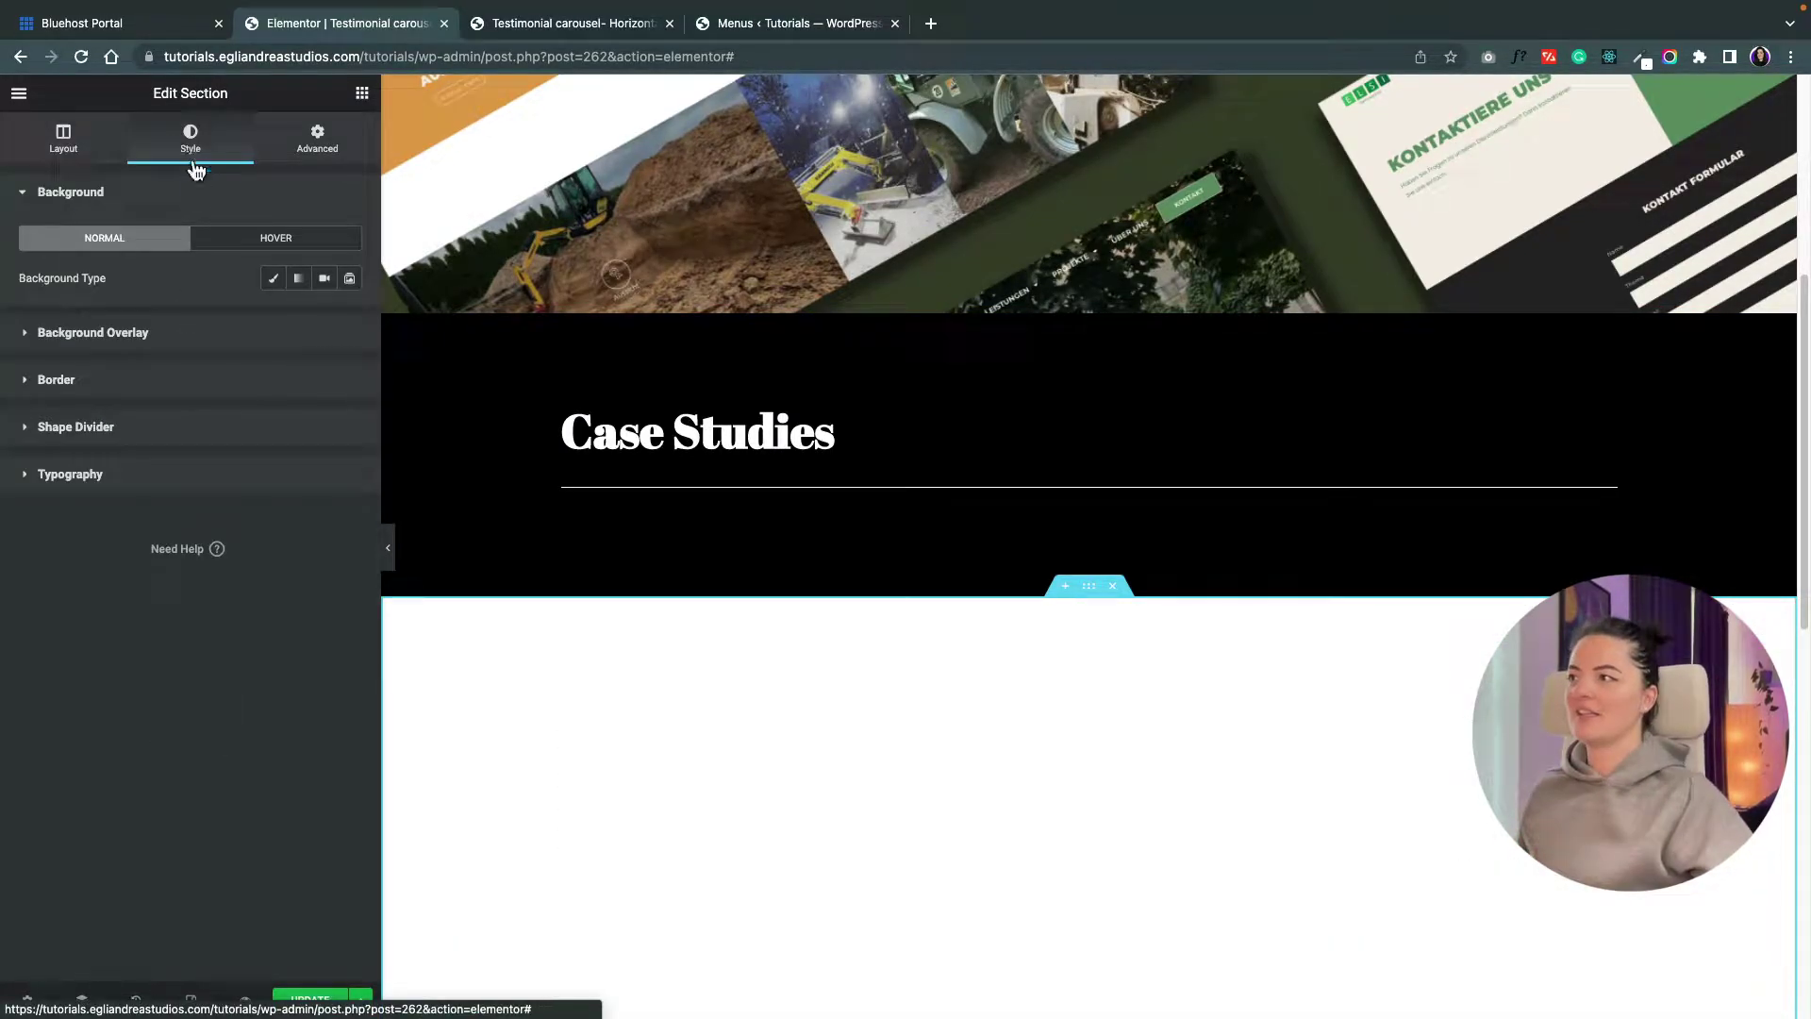
pyautogui.click(272, 278)
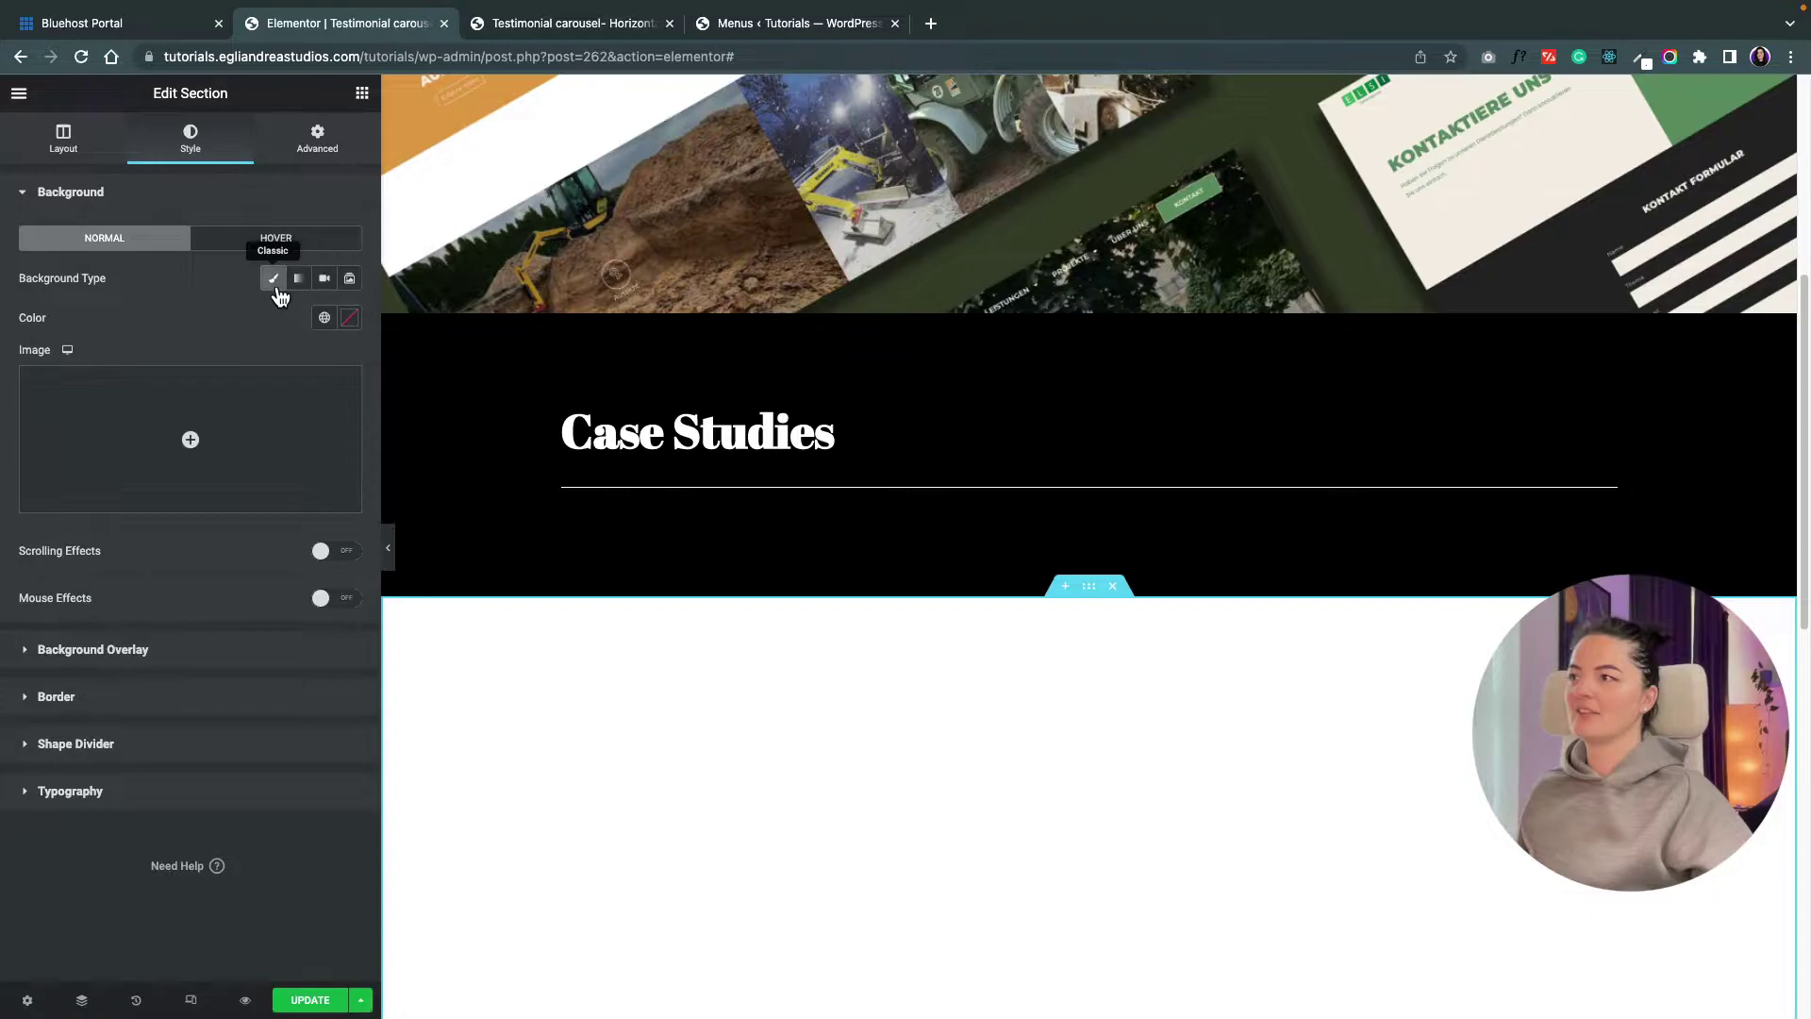
pyautogui.click(325, 318)
pyautogui.click(267, 403)
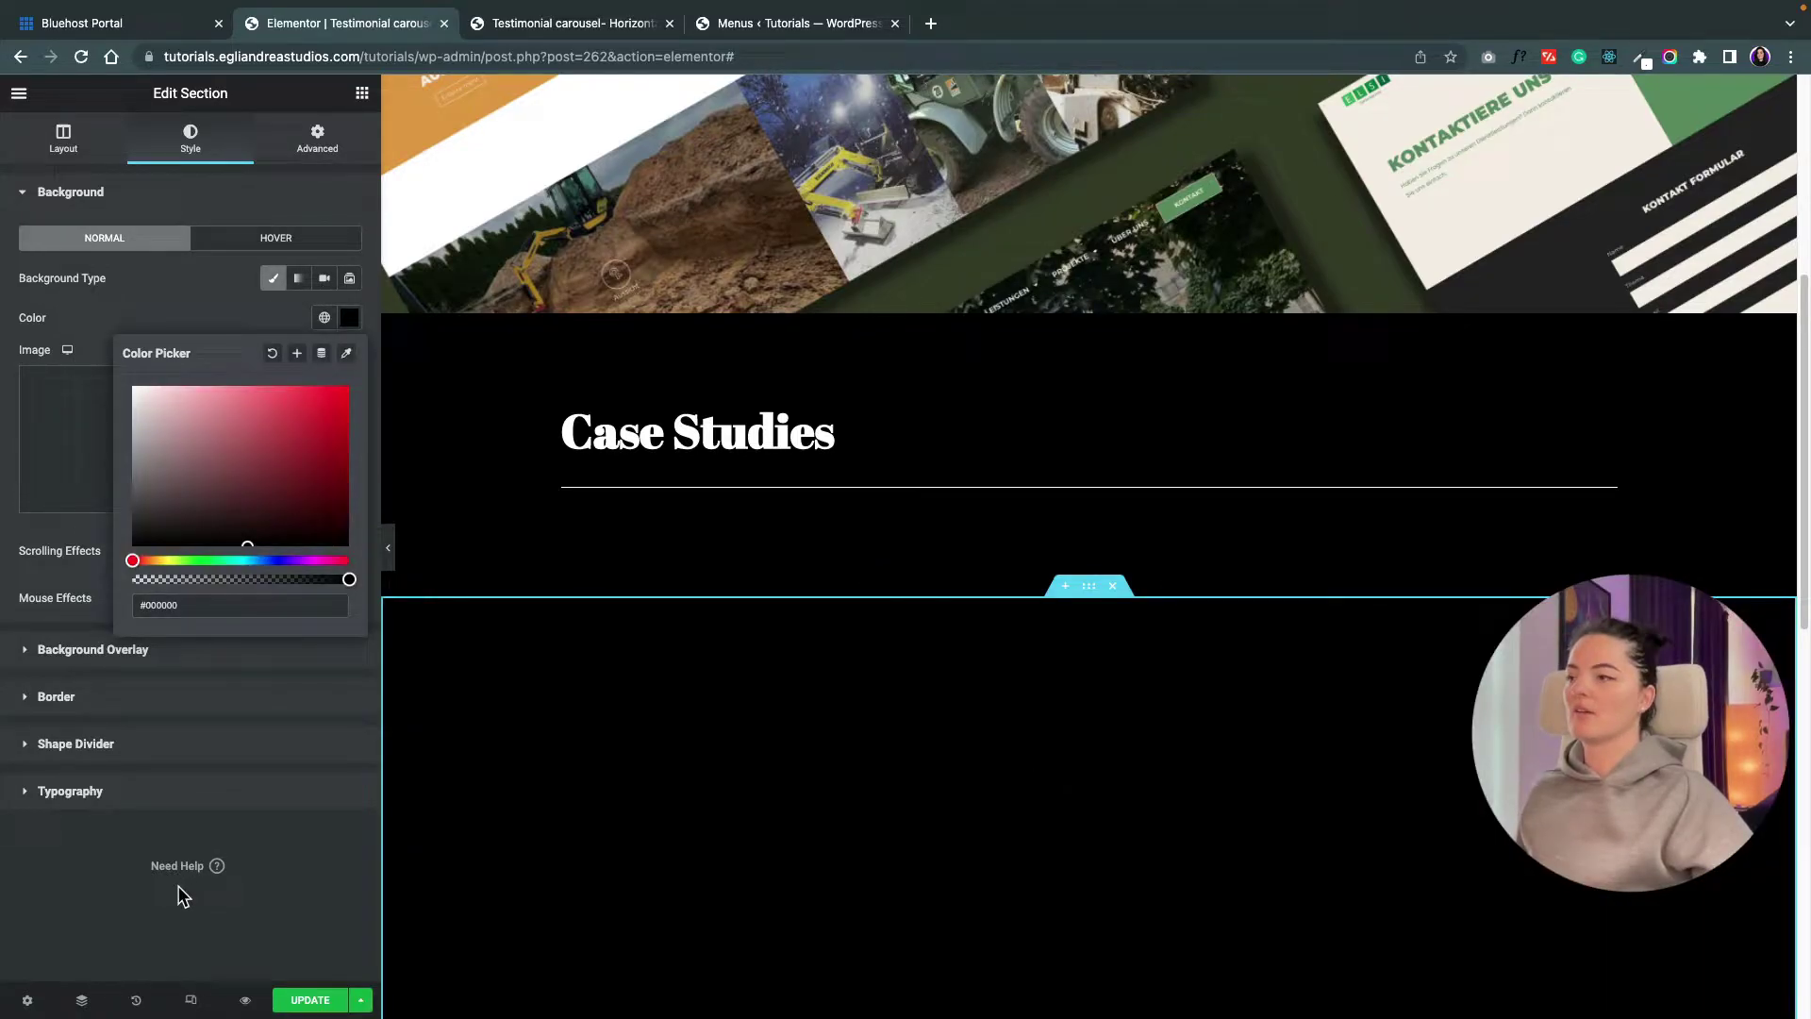
pyautogui.click(94, 907)
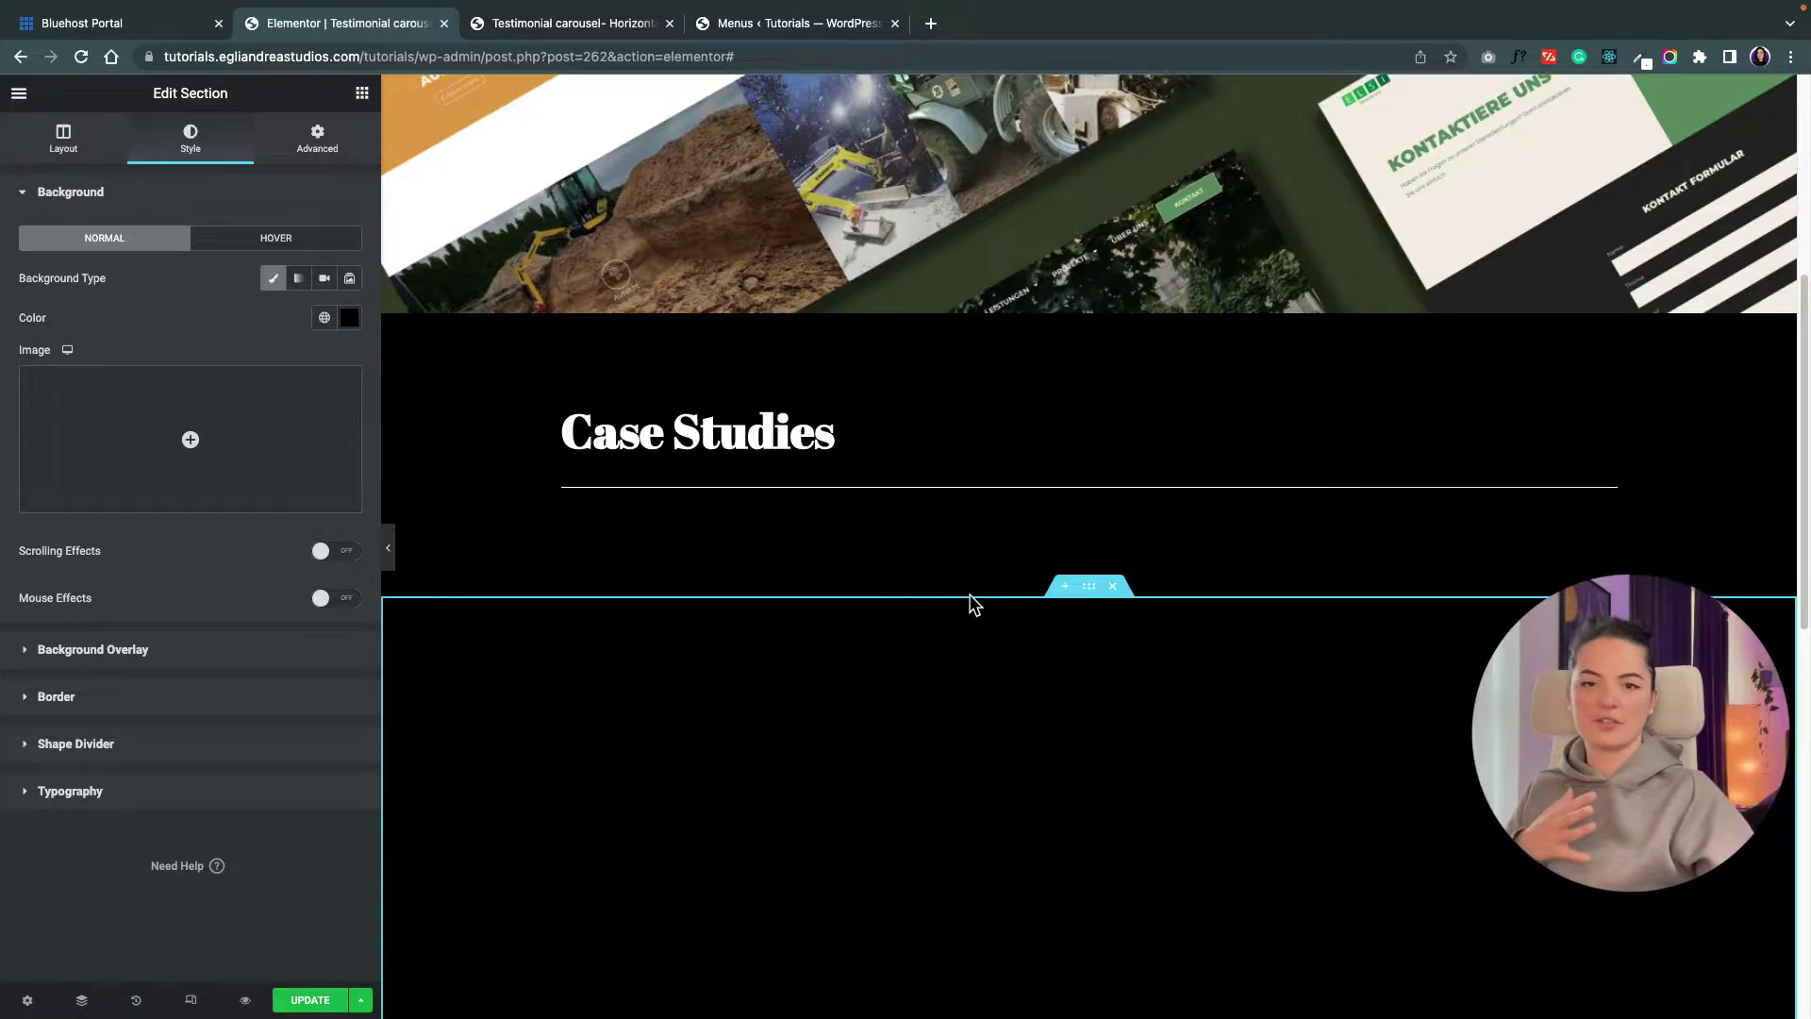
# - Set the column position of the new black section to Top
pyautogui.scroll(-5, 1091, 594)
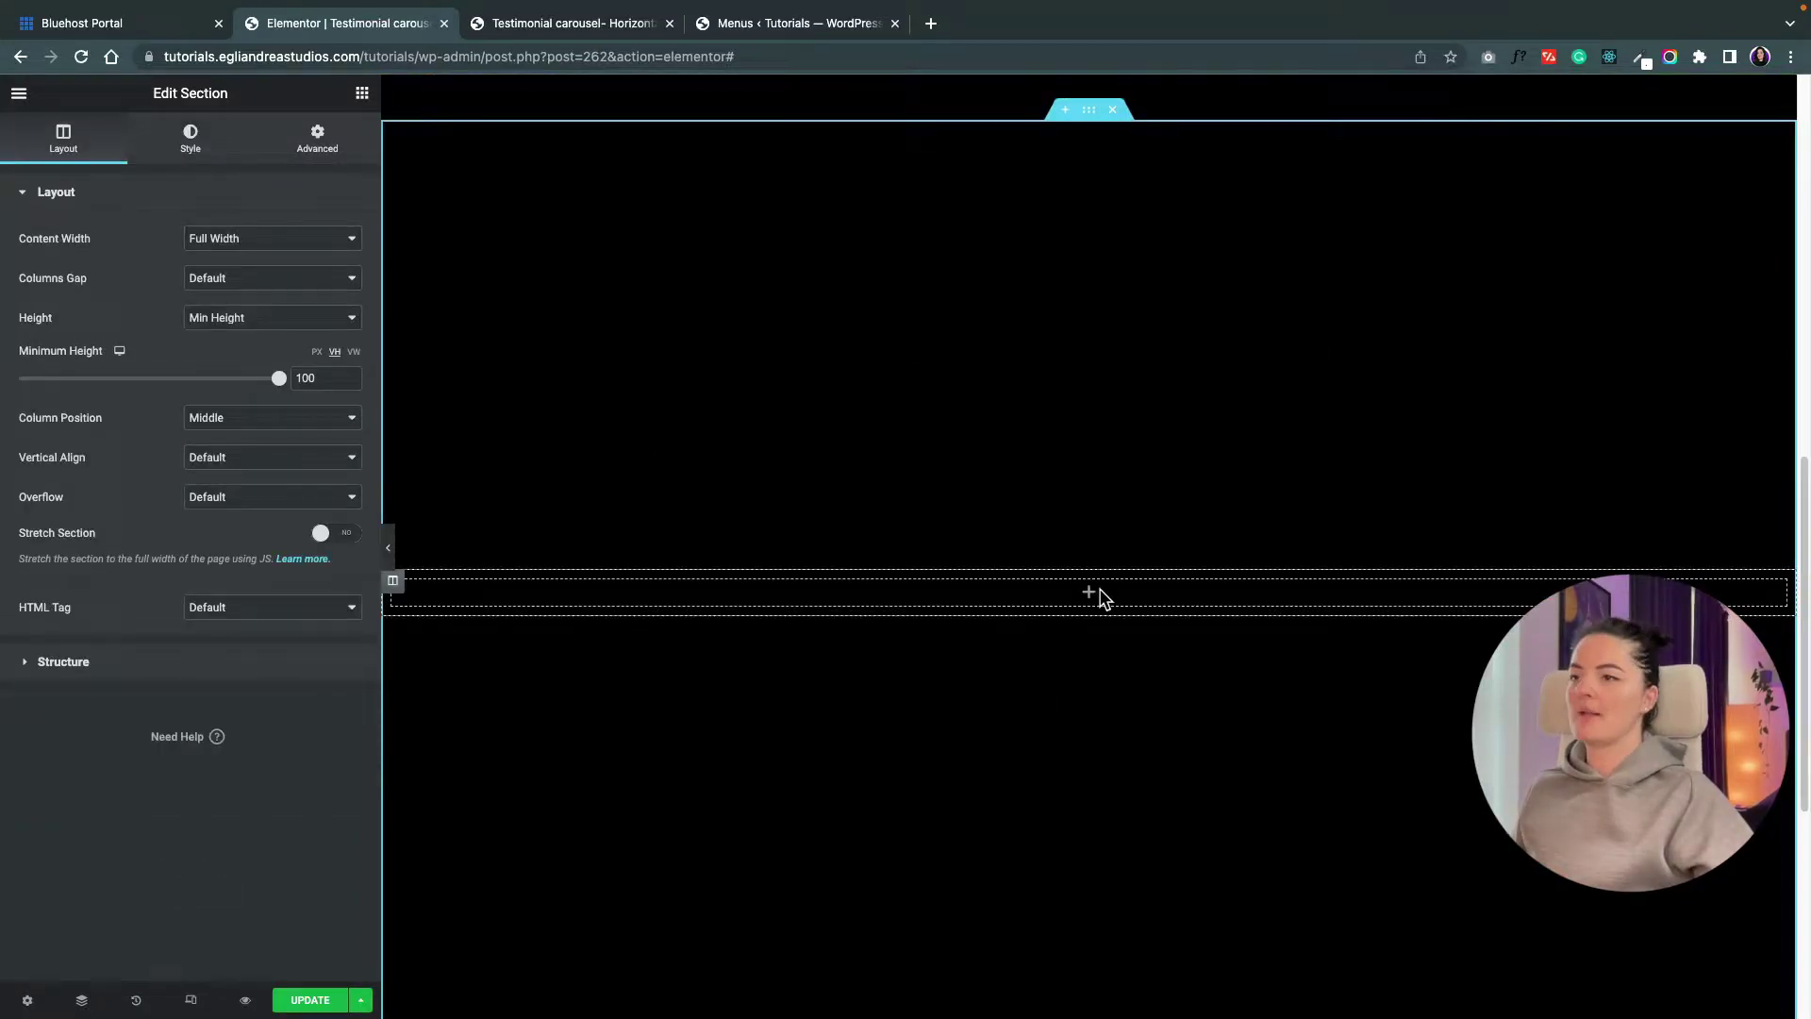
pyautogui.click(1090, 592)
pyautogui.click(1090, 111)
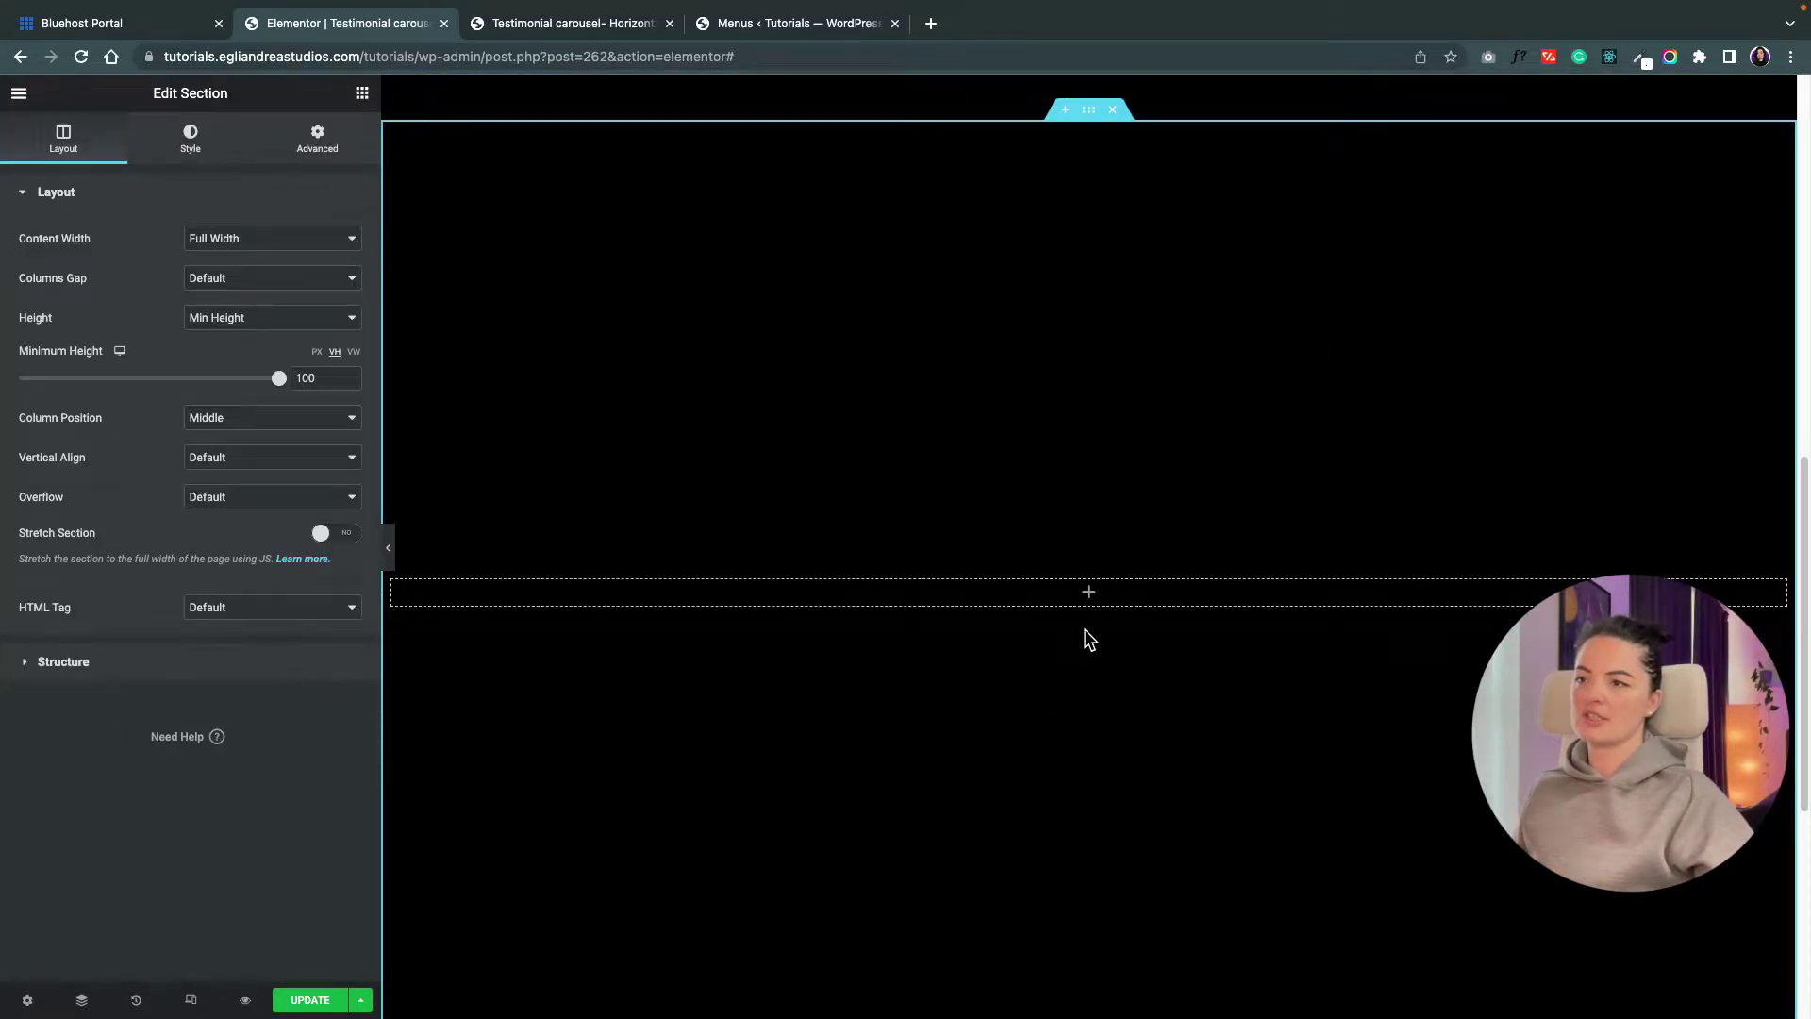
pyautogui.click(1087, 596)
pyautogui.click(1079, 567)
pyautogui.click(217, 417)
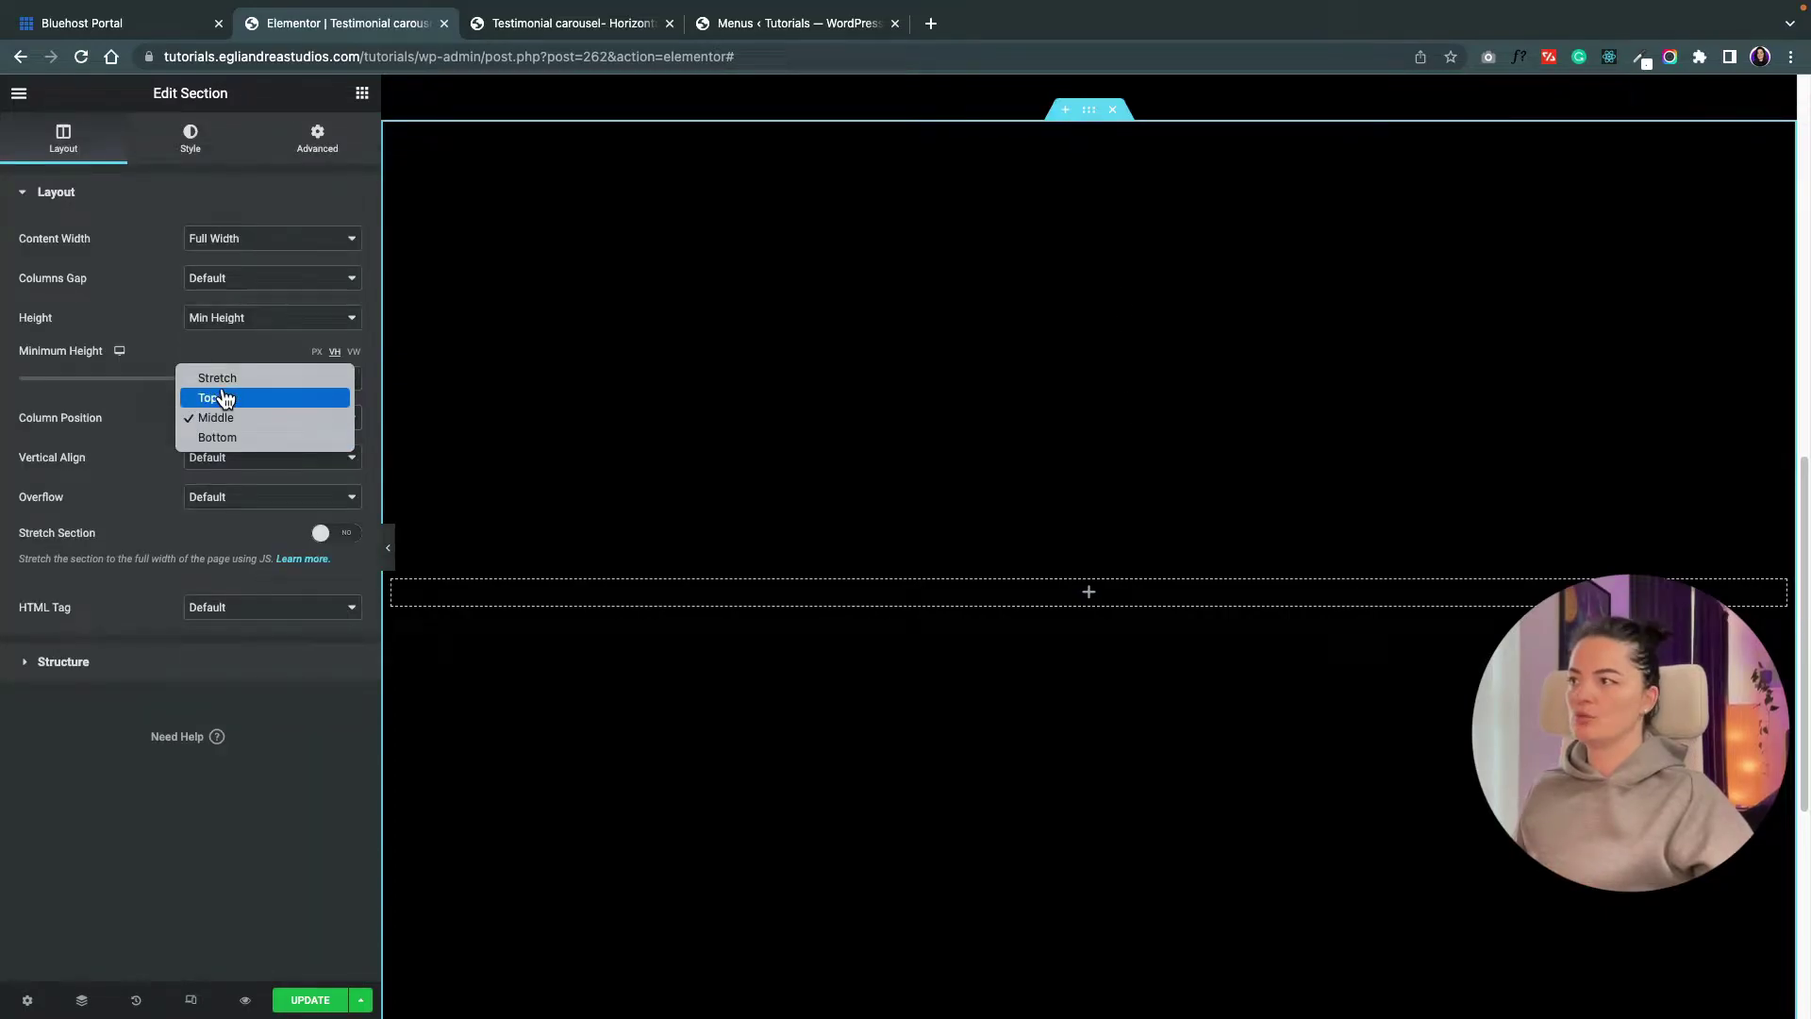
pyautogui.click(223, 397)
pyautogui.scroll(3, 773, 513)
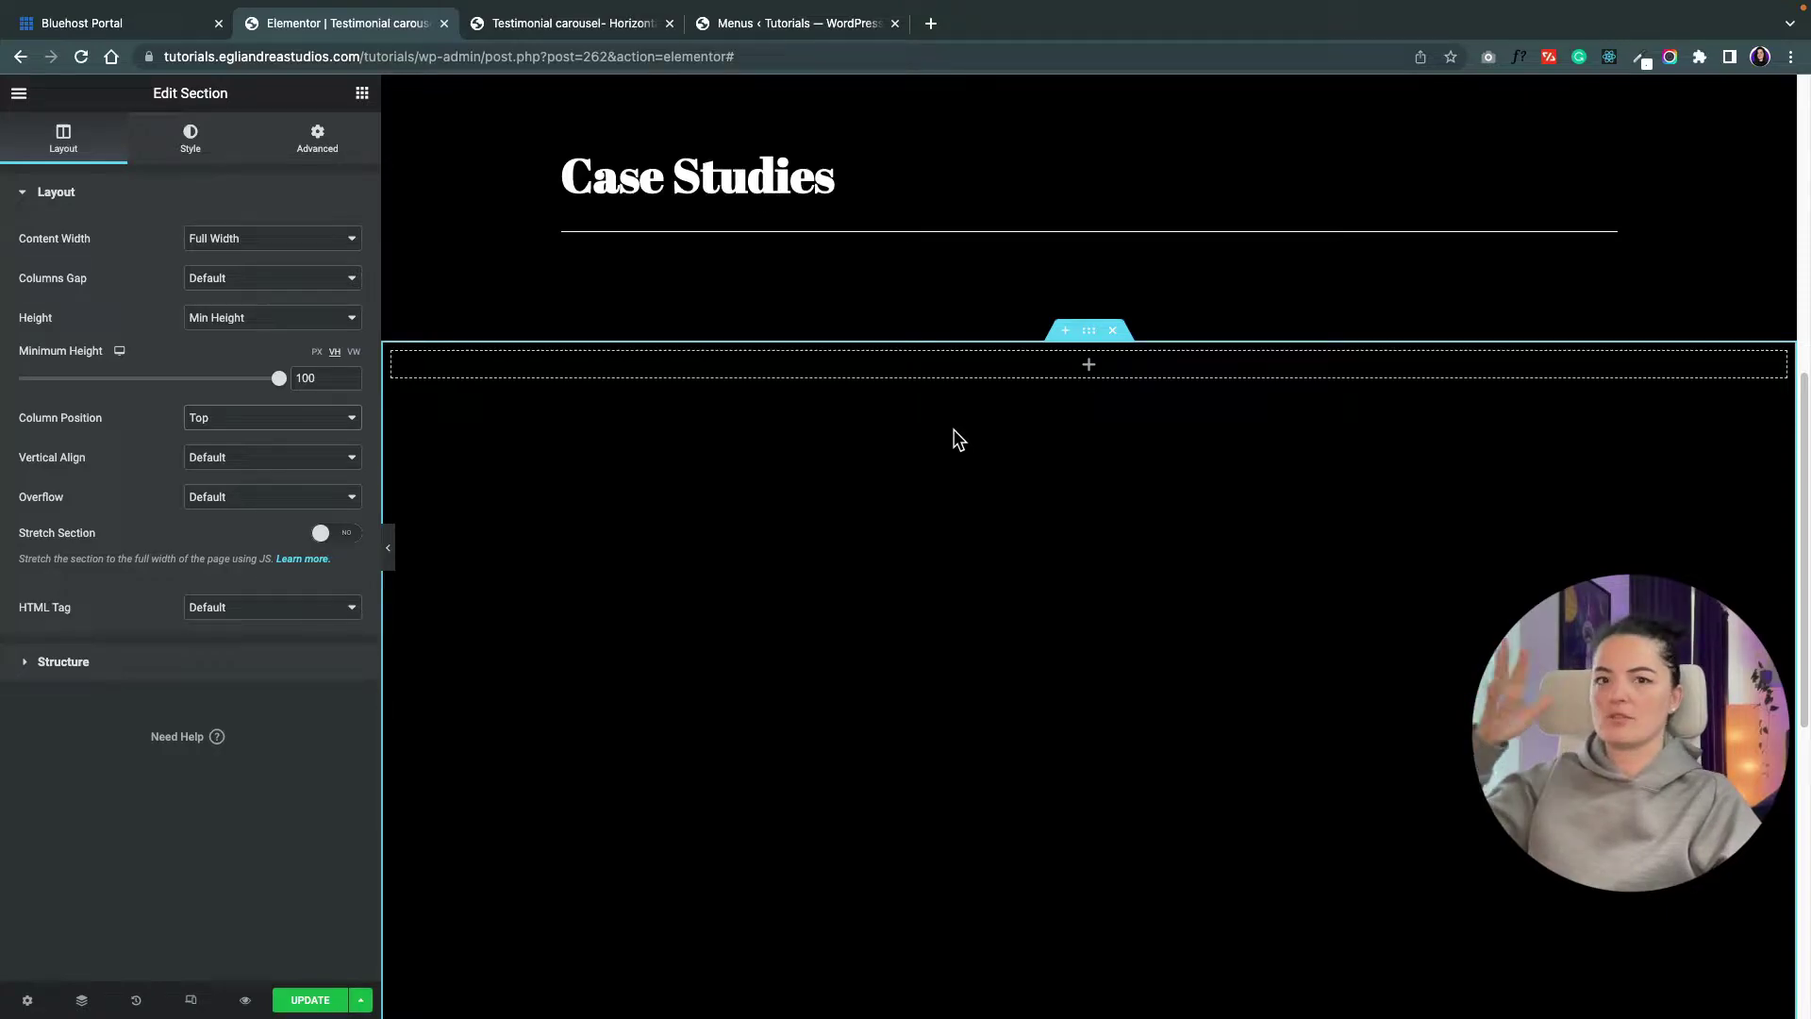
# - Find the Testimonial Carousel widget and place it in the new black section's empty column
pyautogui.click(1090, 366)
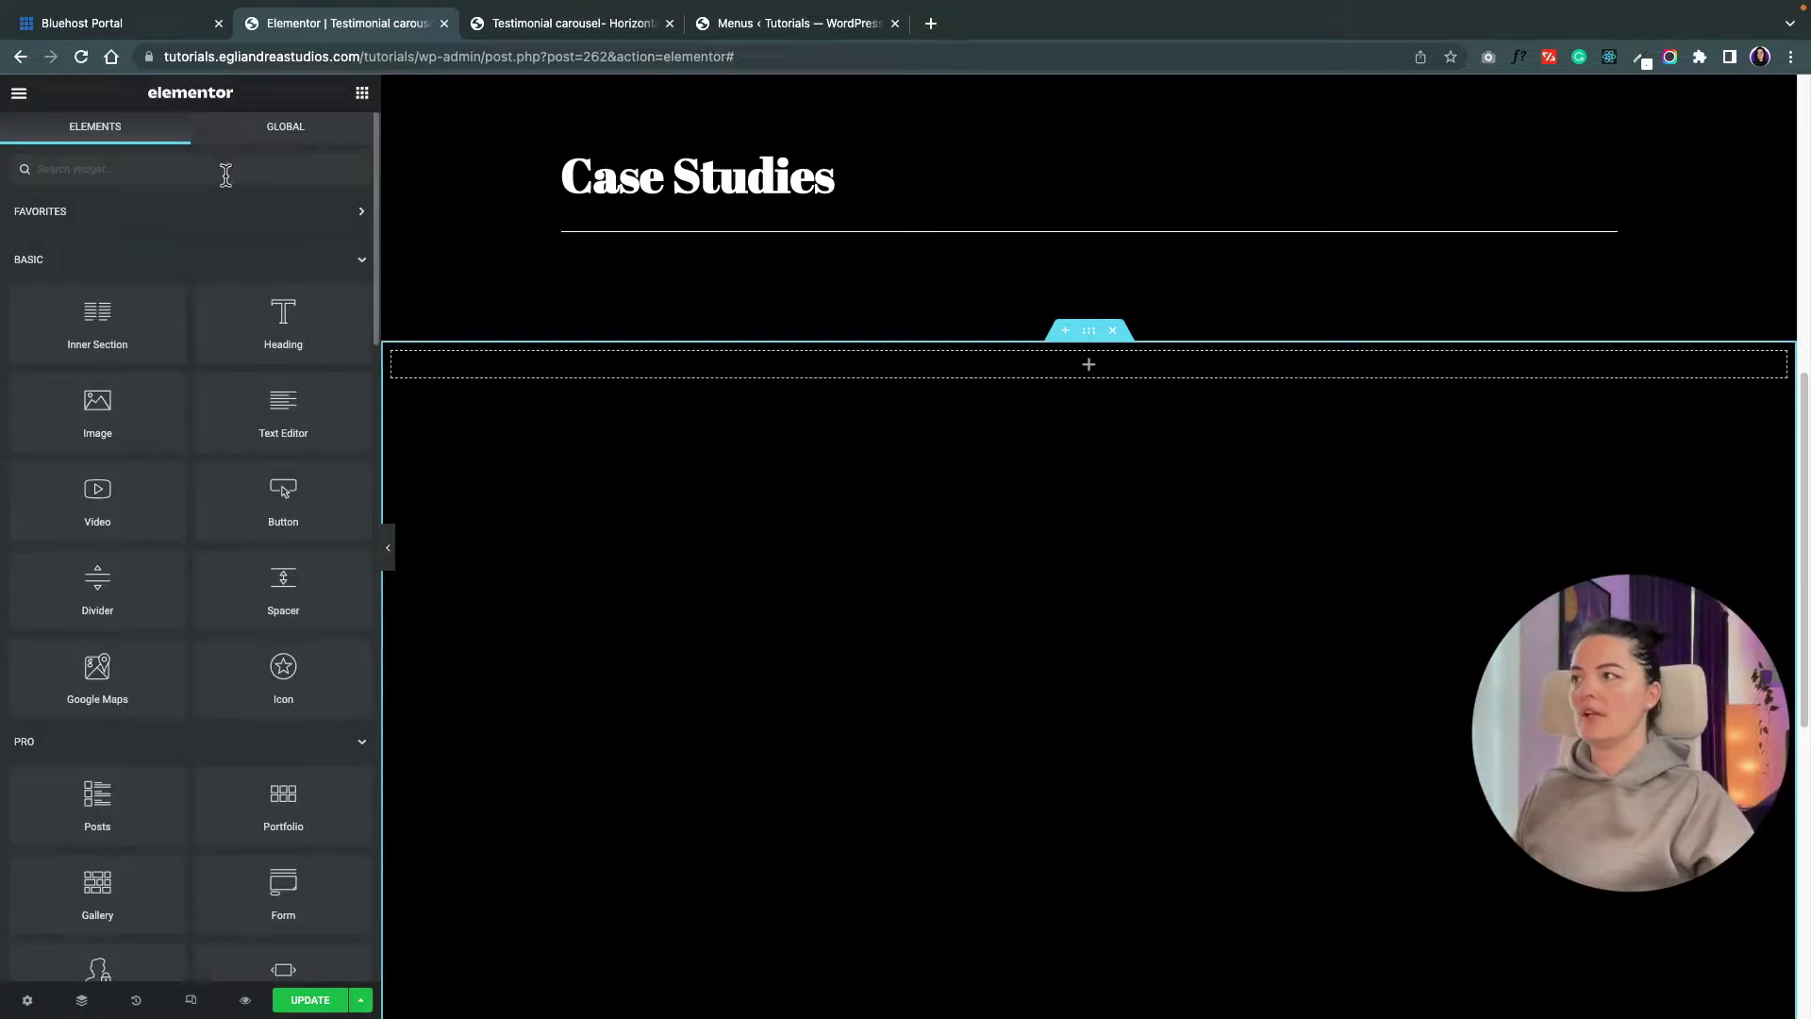
pyautogui.write('testi')
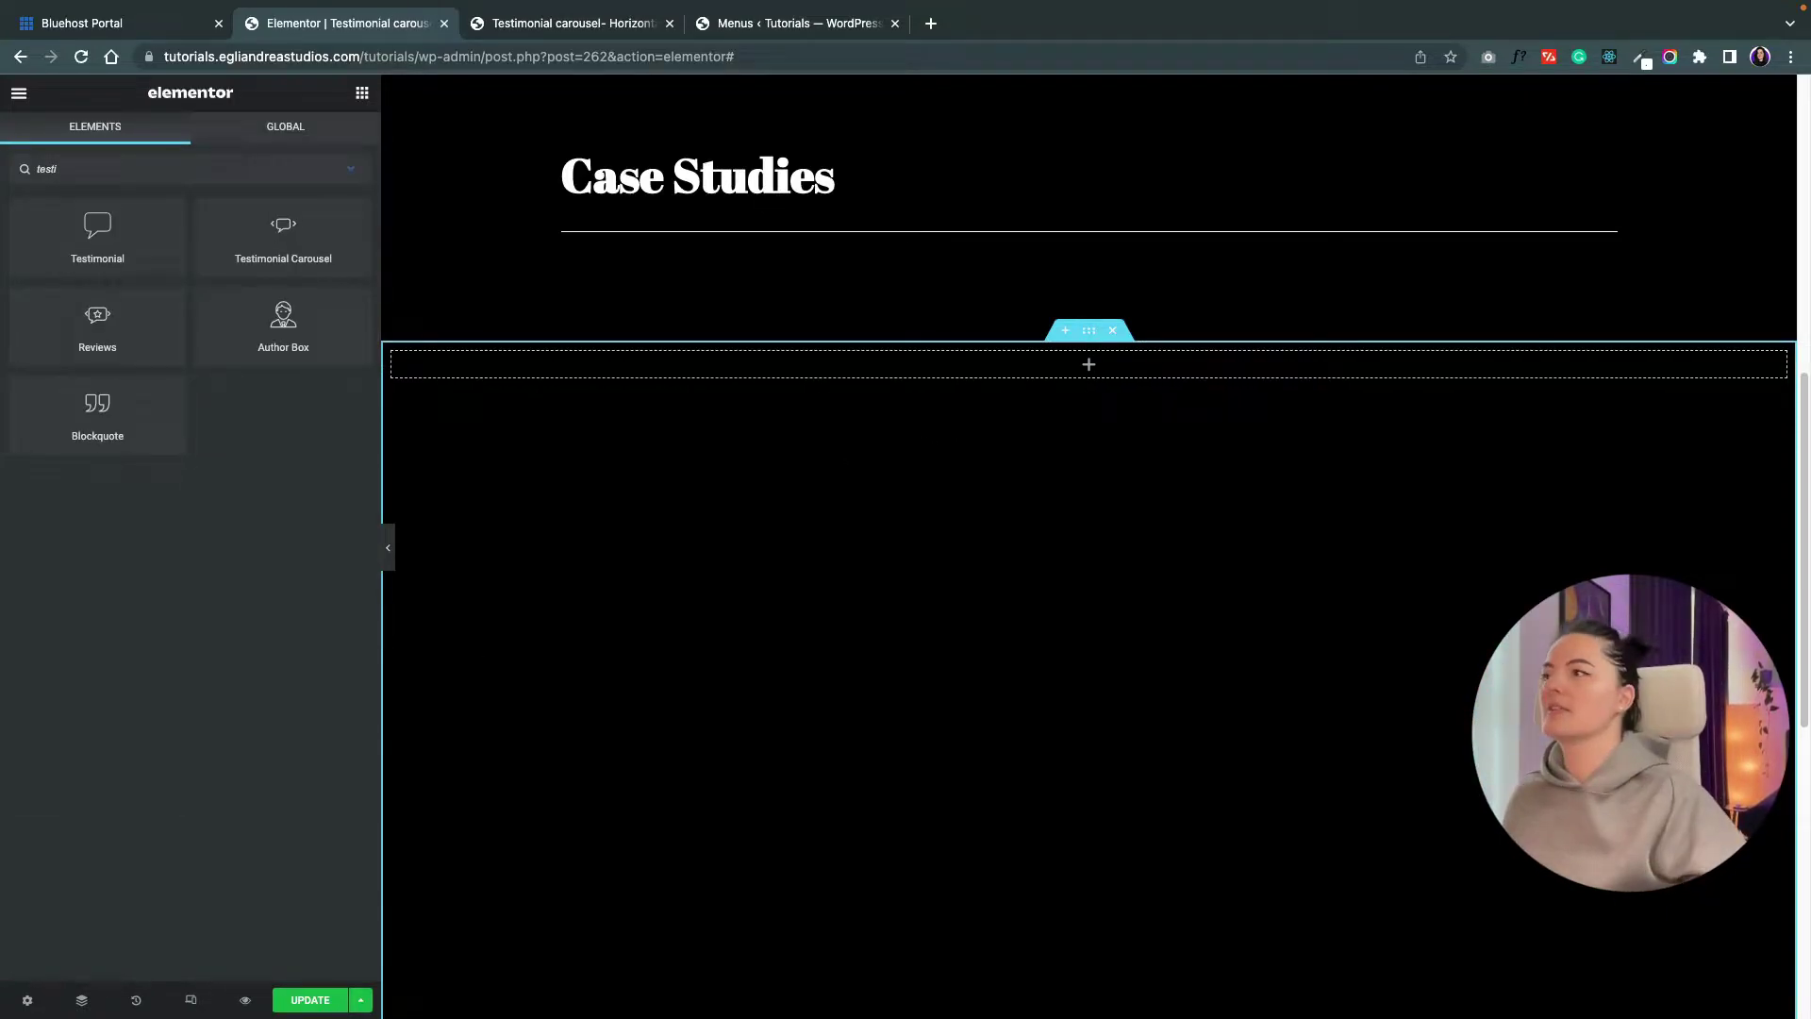
pyautogui.moveTo(261, 244); pyautogui.dragTo(736, 375)
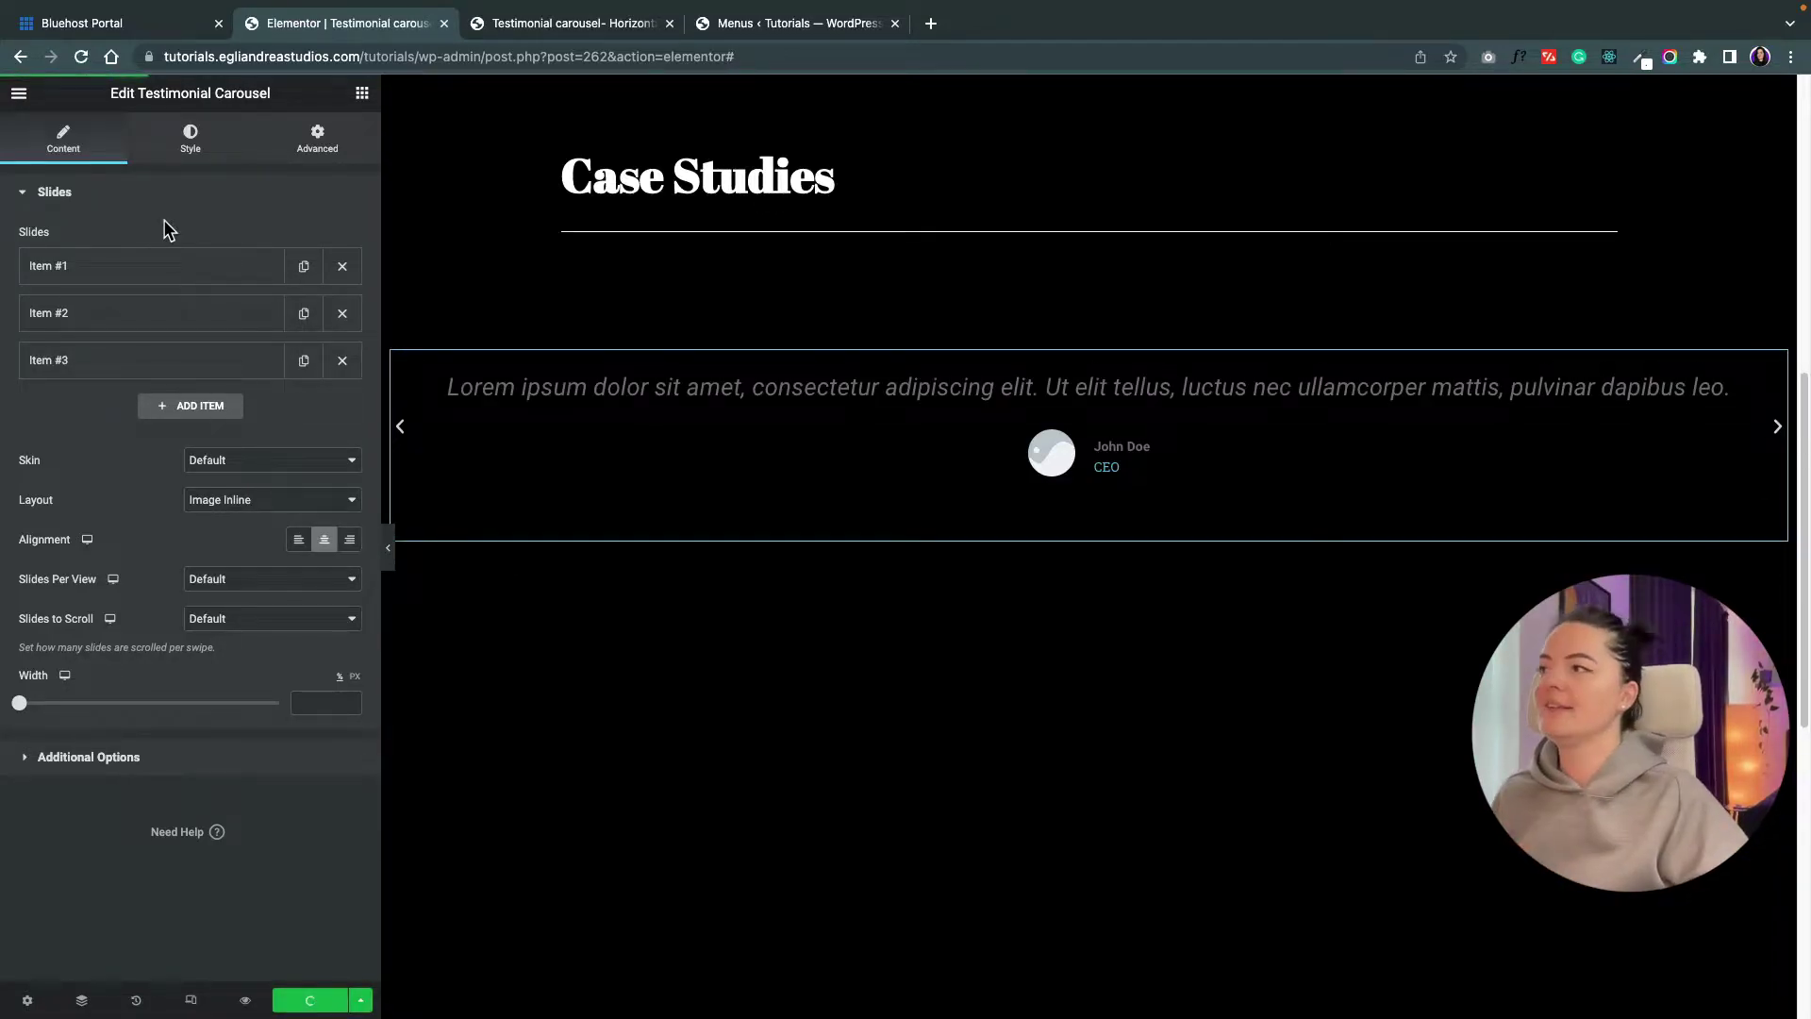
# - Clear the placeholder image, name, title and content text from the carousel's first slide
pyautogui.click(161, 266)
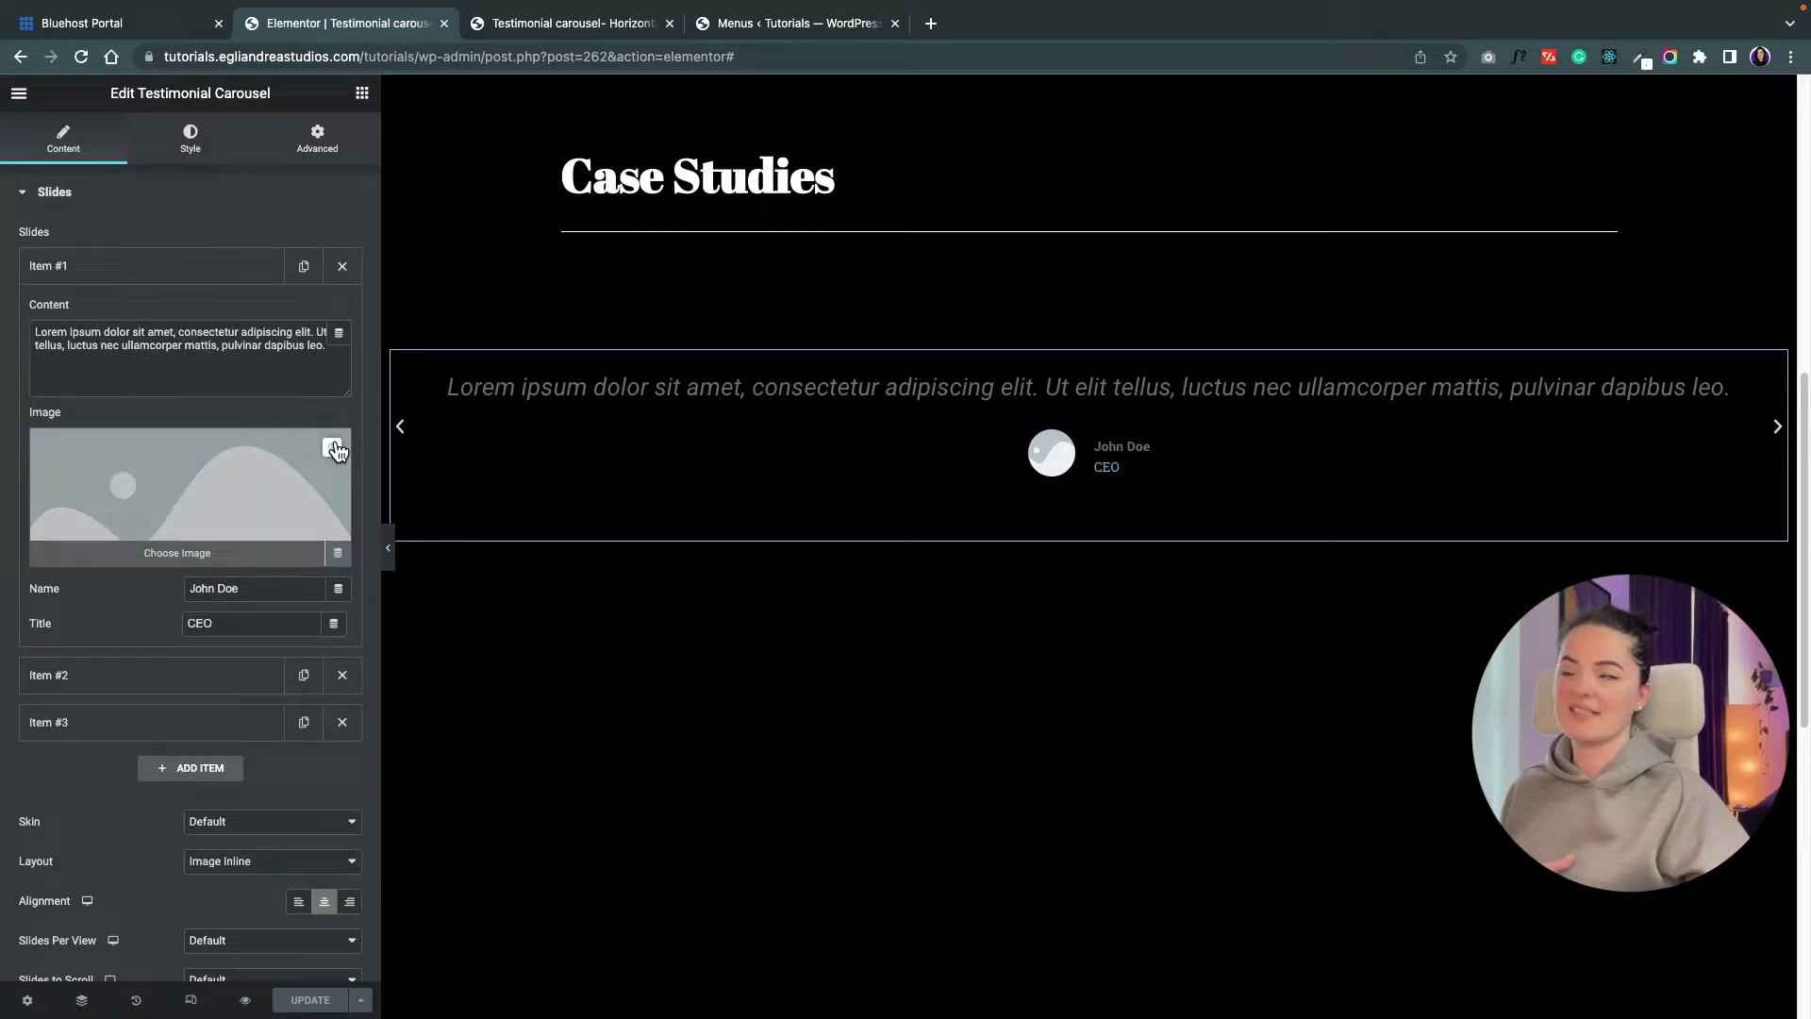
pyautogui.click(334, 449)
pyautogui.click(251, 586)
pyautogui.press('BackSpace')
pyautogui.press('BackSpace')
pyautogui.press('BackSpace')
pyautogui.press('BackSpace')
pyautogui.press('BackSpace')
pyautogui.press('BackSpace')
pyautogui.press('BackSpace')
pyautogui.press('BackSpace')
pyautogui.press('Tab')
pyautogui.press('BackSpace')
pyautogui.moveTo(325, 345); pyautogui.dragTo(52, 304)
pyautogui.press('BackSpace')
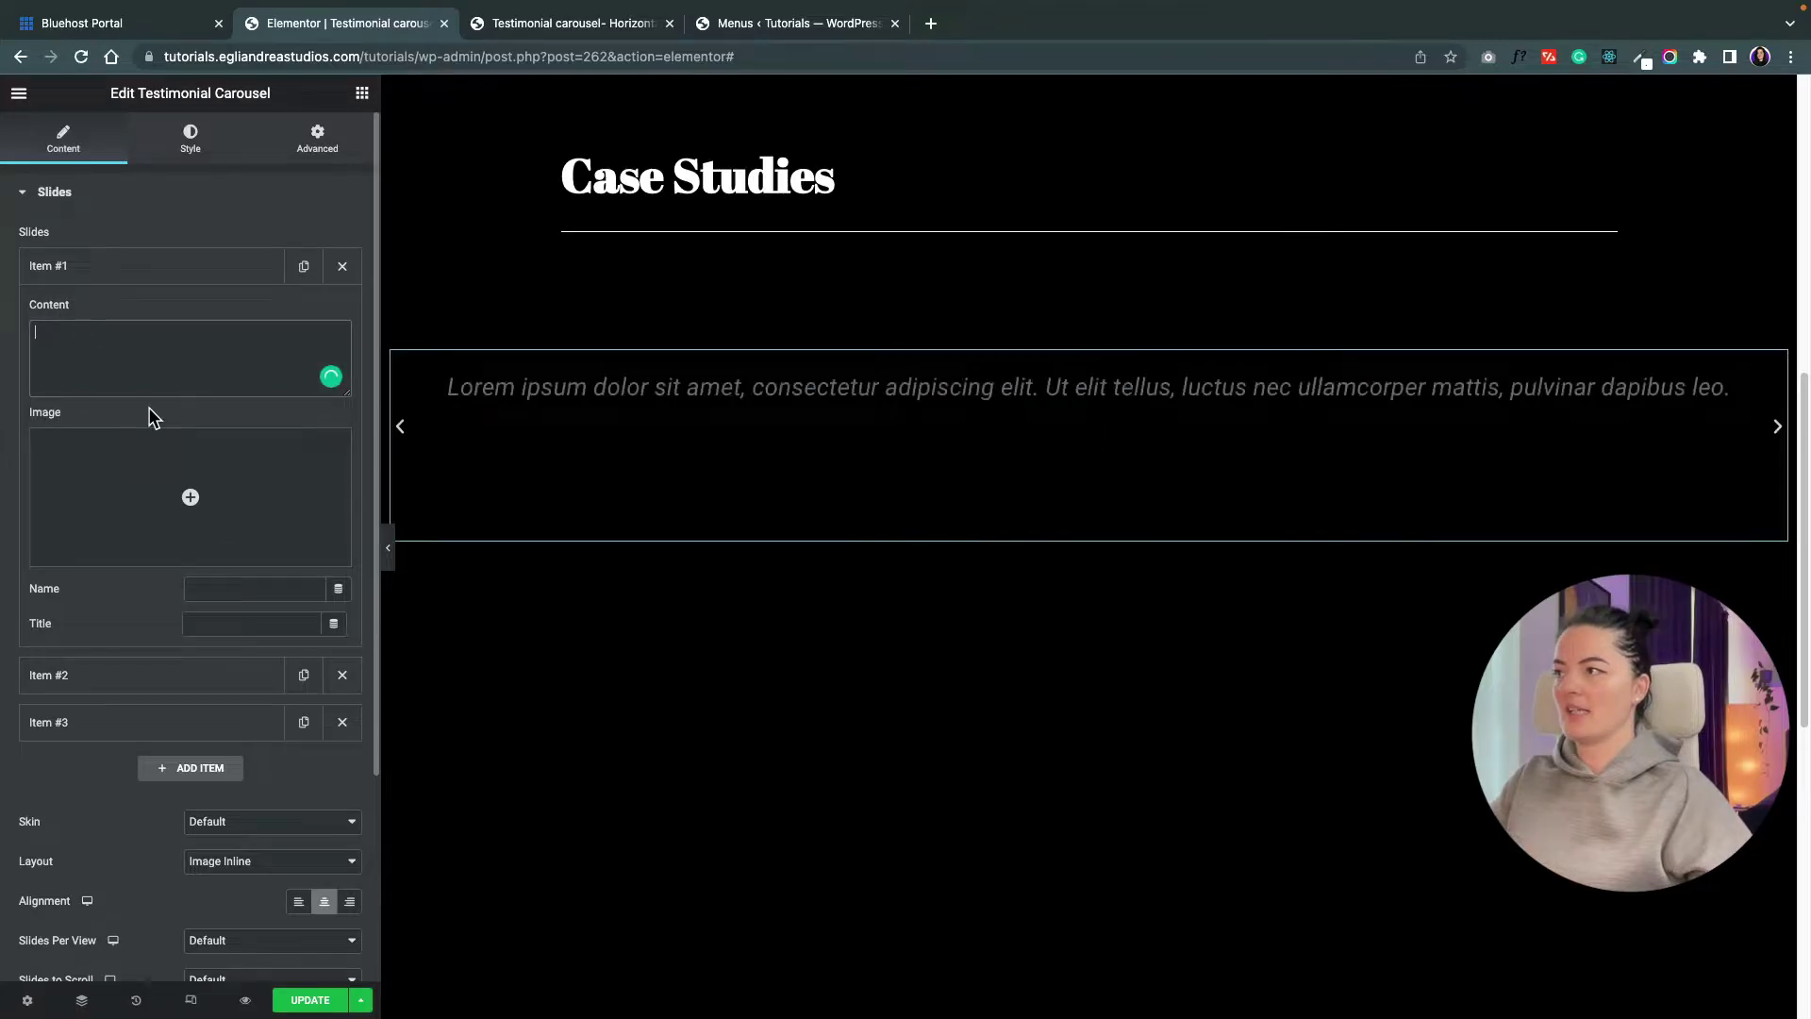
# - Delete the second slide from the testimonial carousel
pyautogui.click(141, 266)
pyautogui.click(162, 315)
pyautogui.moveTo(331, 393); pyautogui.dragTo(102, 364)
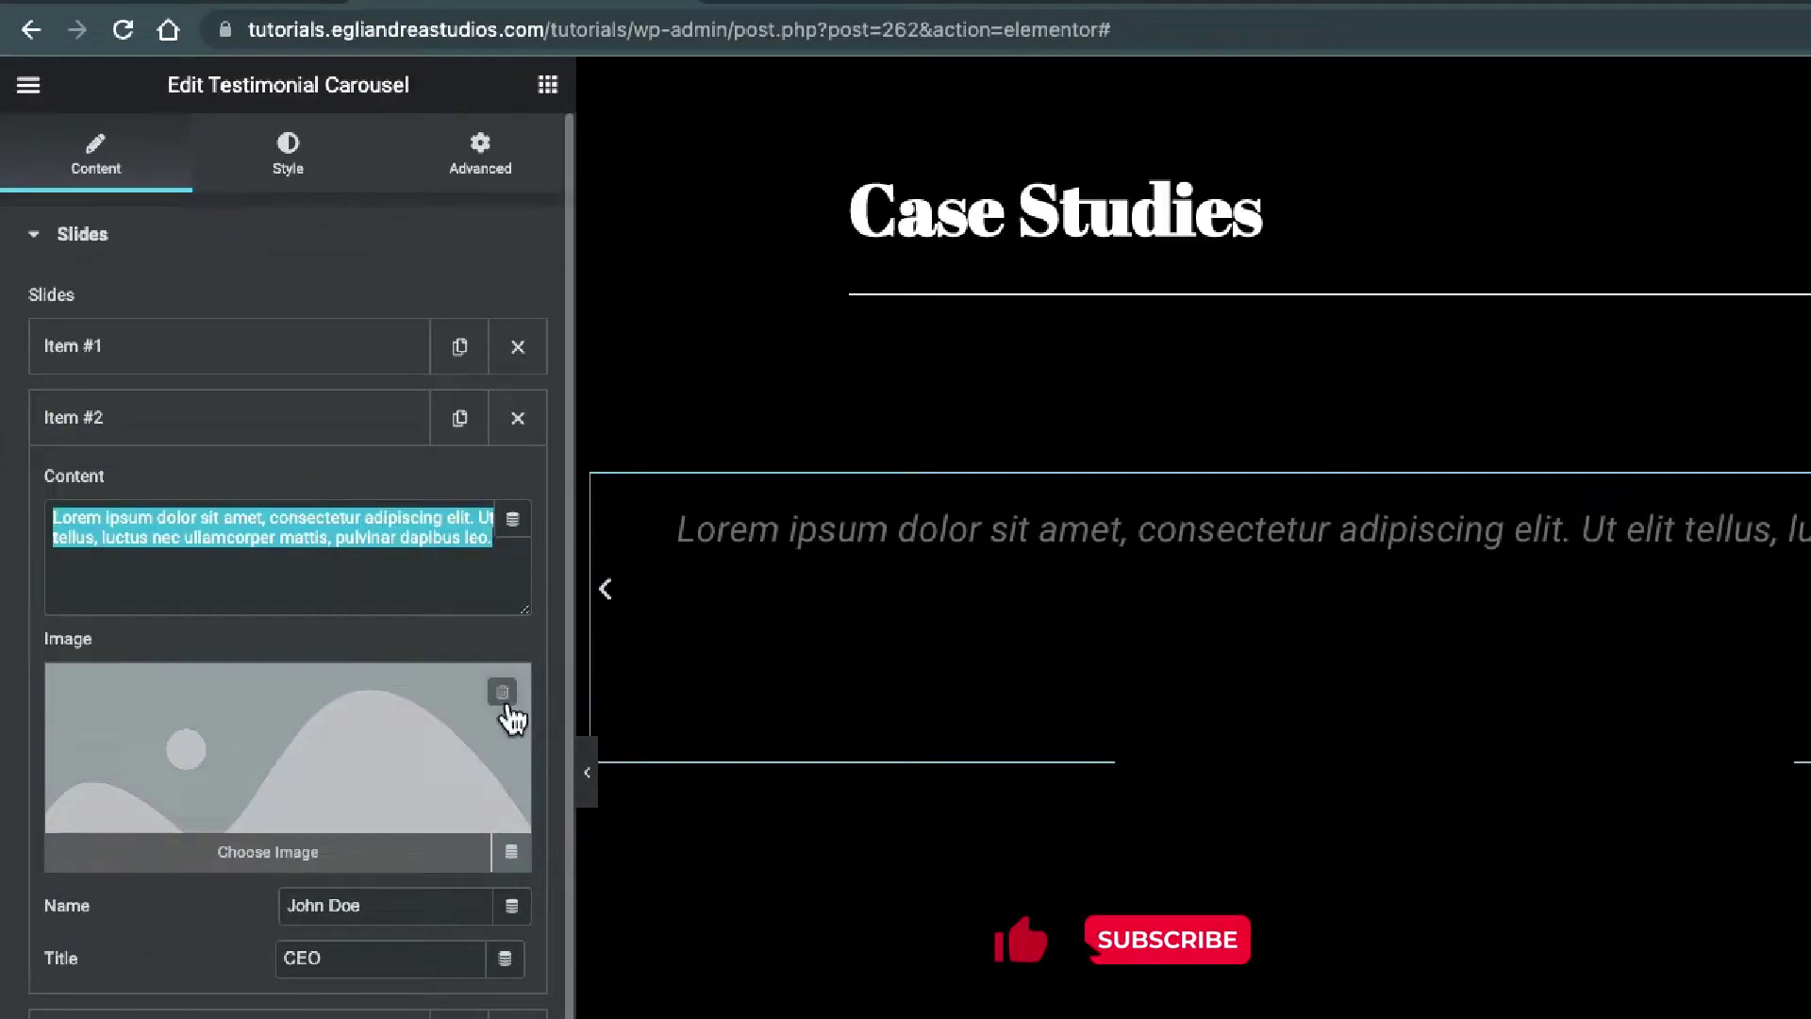
pyautogui.press('BackSpace')
pyautogui.click(487, 421)
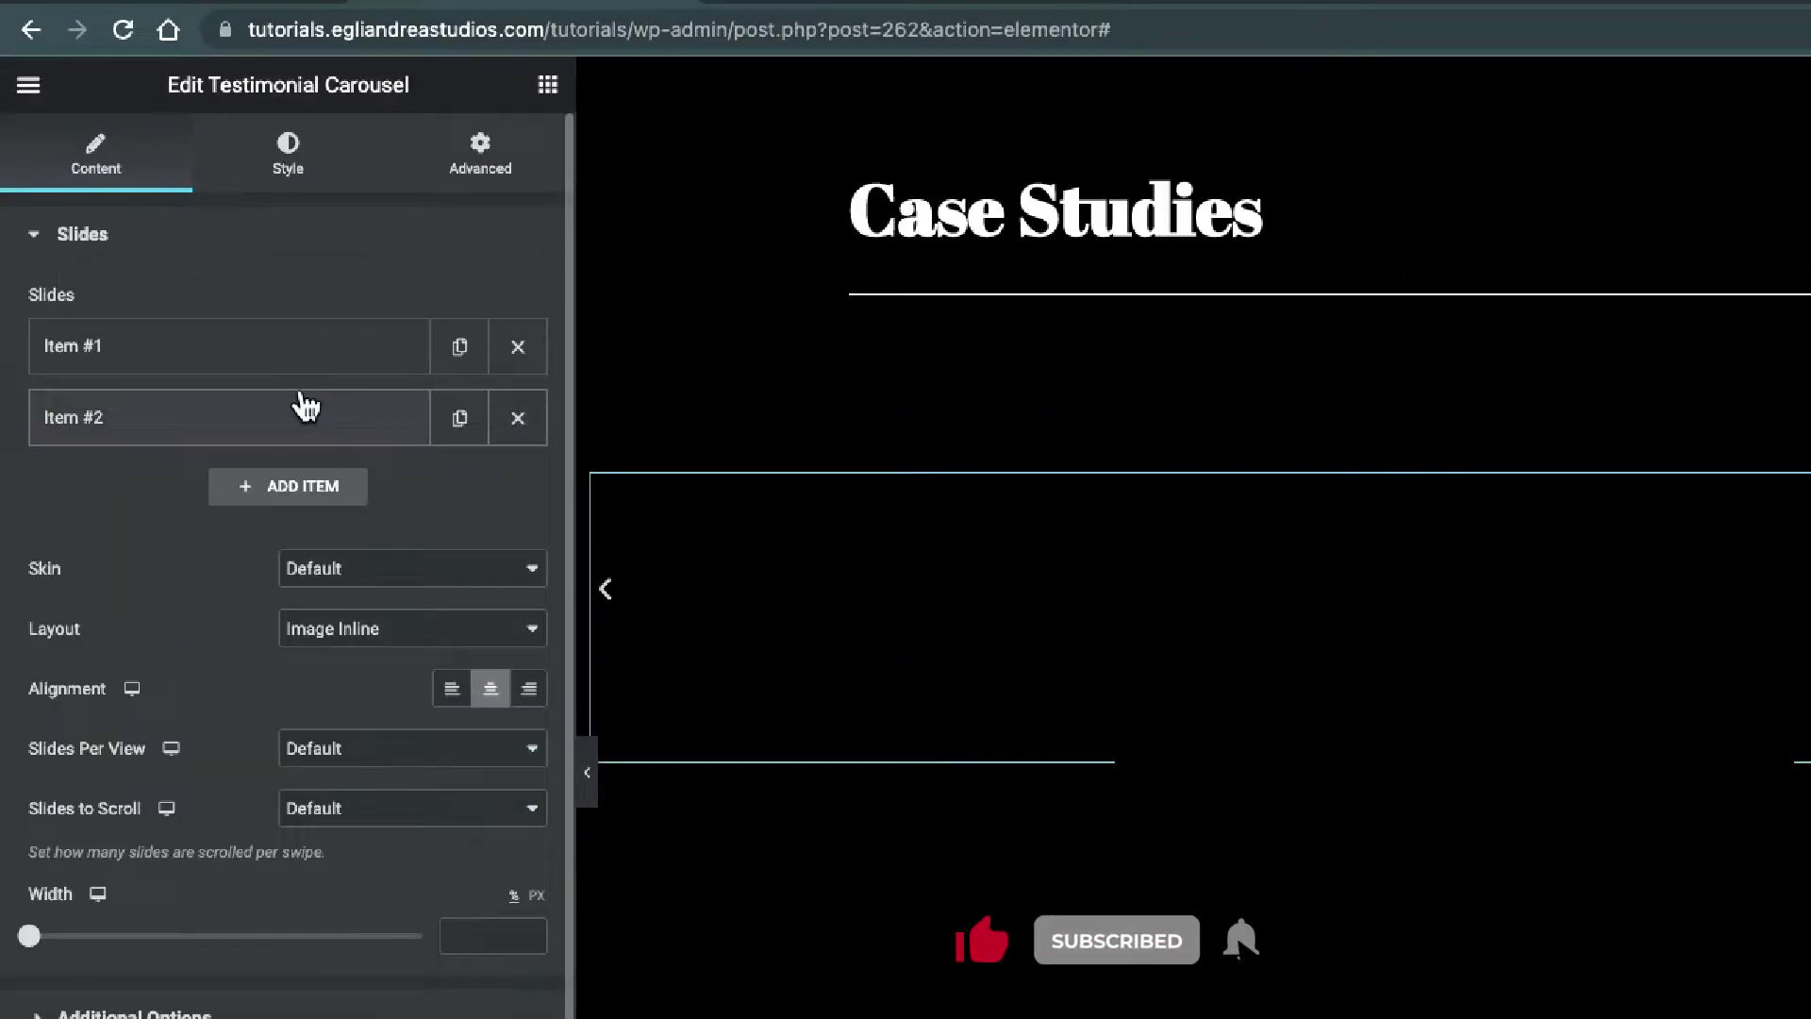
# - Clear the placeholder content, image, name and title from the remaining second slide
pyautogui.click(330, 423)
pyautogui.moveTo(493, 538); pyautogui.dragTo(55, 510)
pyautogui.press('BackSpace')
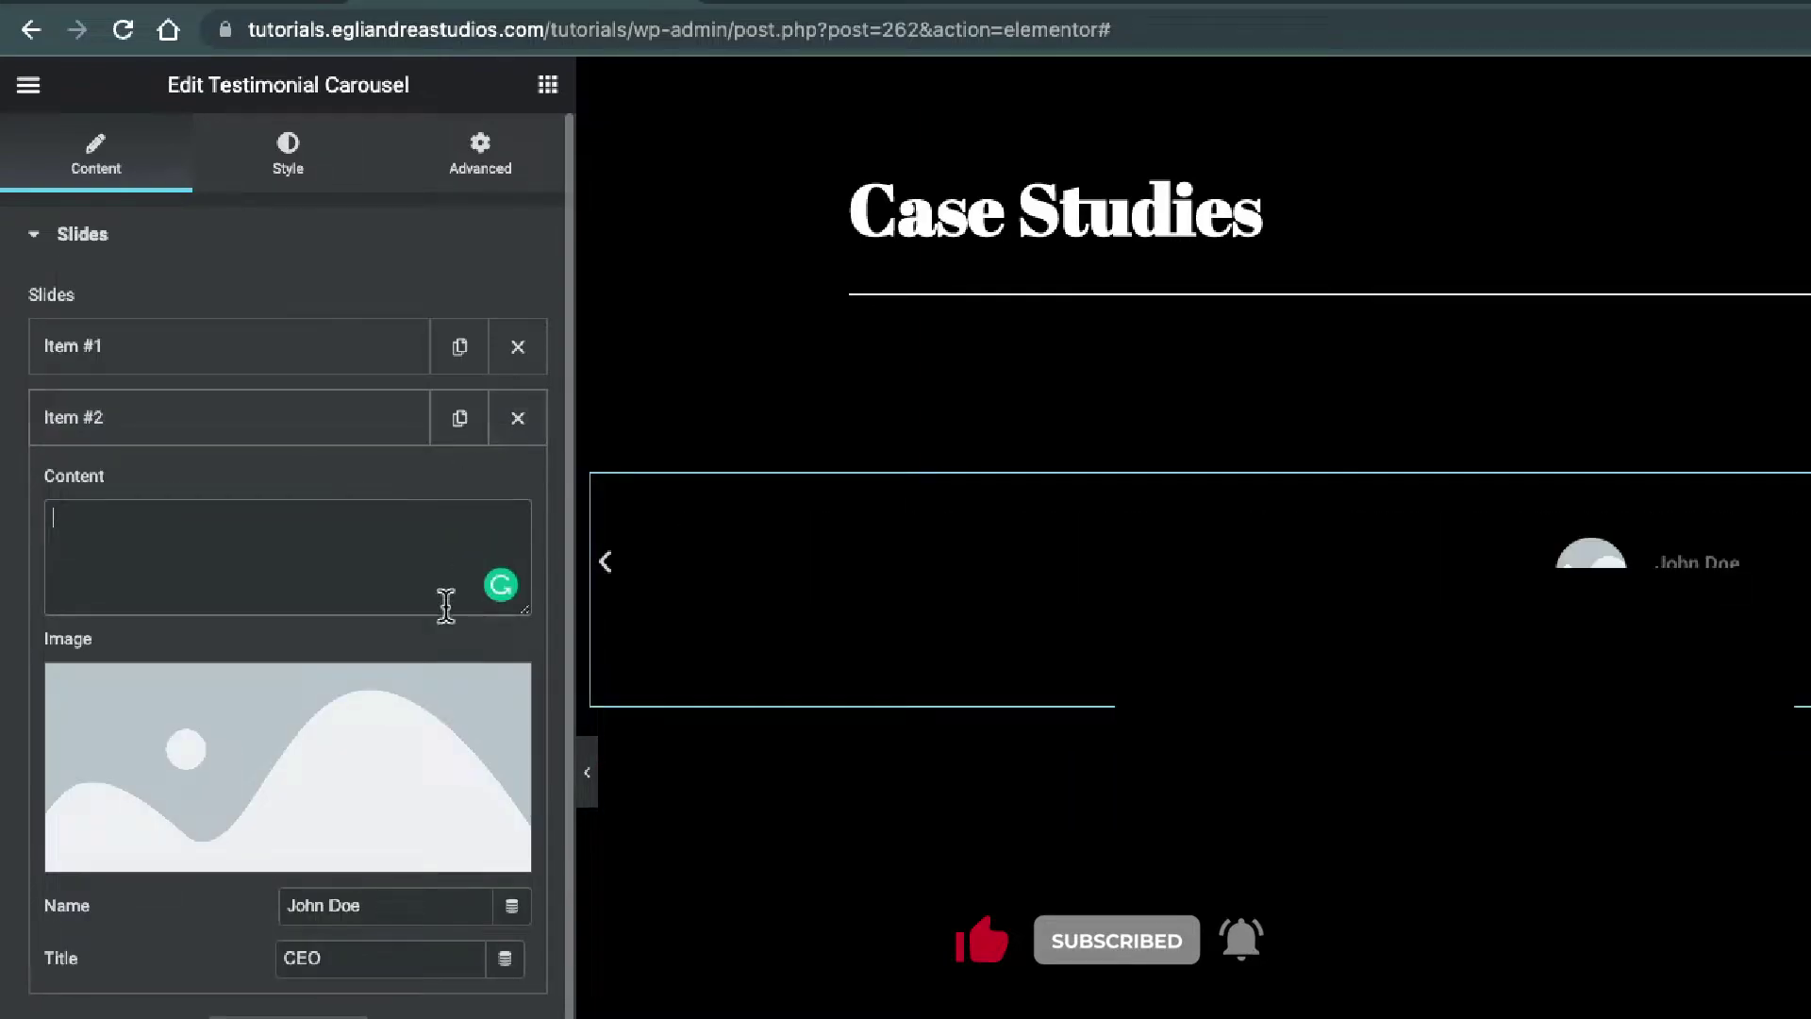
pyautogui.click(505, 849)
pyautogui.click(404, 907)
pyautogui.press('BackSpace')
pyautogui.press('BackSpace')
pyautogui.press('BackSpace')
pyautogui.press('BackSpace')
pyautogui.press('BackSpace')
pyautogui.press('BackSpace')
pyautogui.press('BackSpace')
pyautogui.press('BackSpace')
pyautogui.click(389, 967)
pyautogui.press('BackSpace')
pyautogui.press('BackSpace')
pyautogui.press('BackSpace')
pyautogui.click(292, 365)
pyautogui.click(314, 353)
pyautogui.click(321, 423)
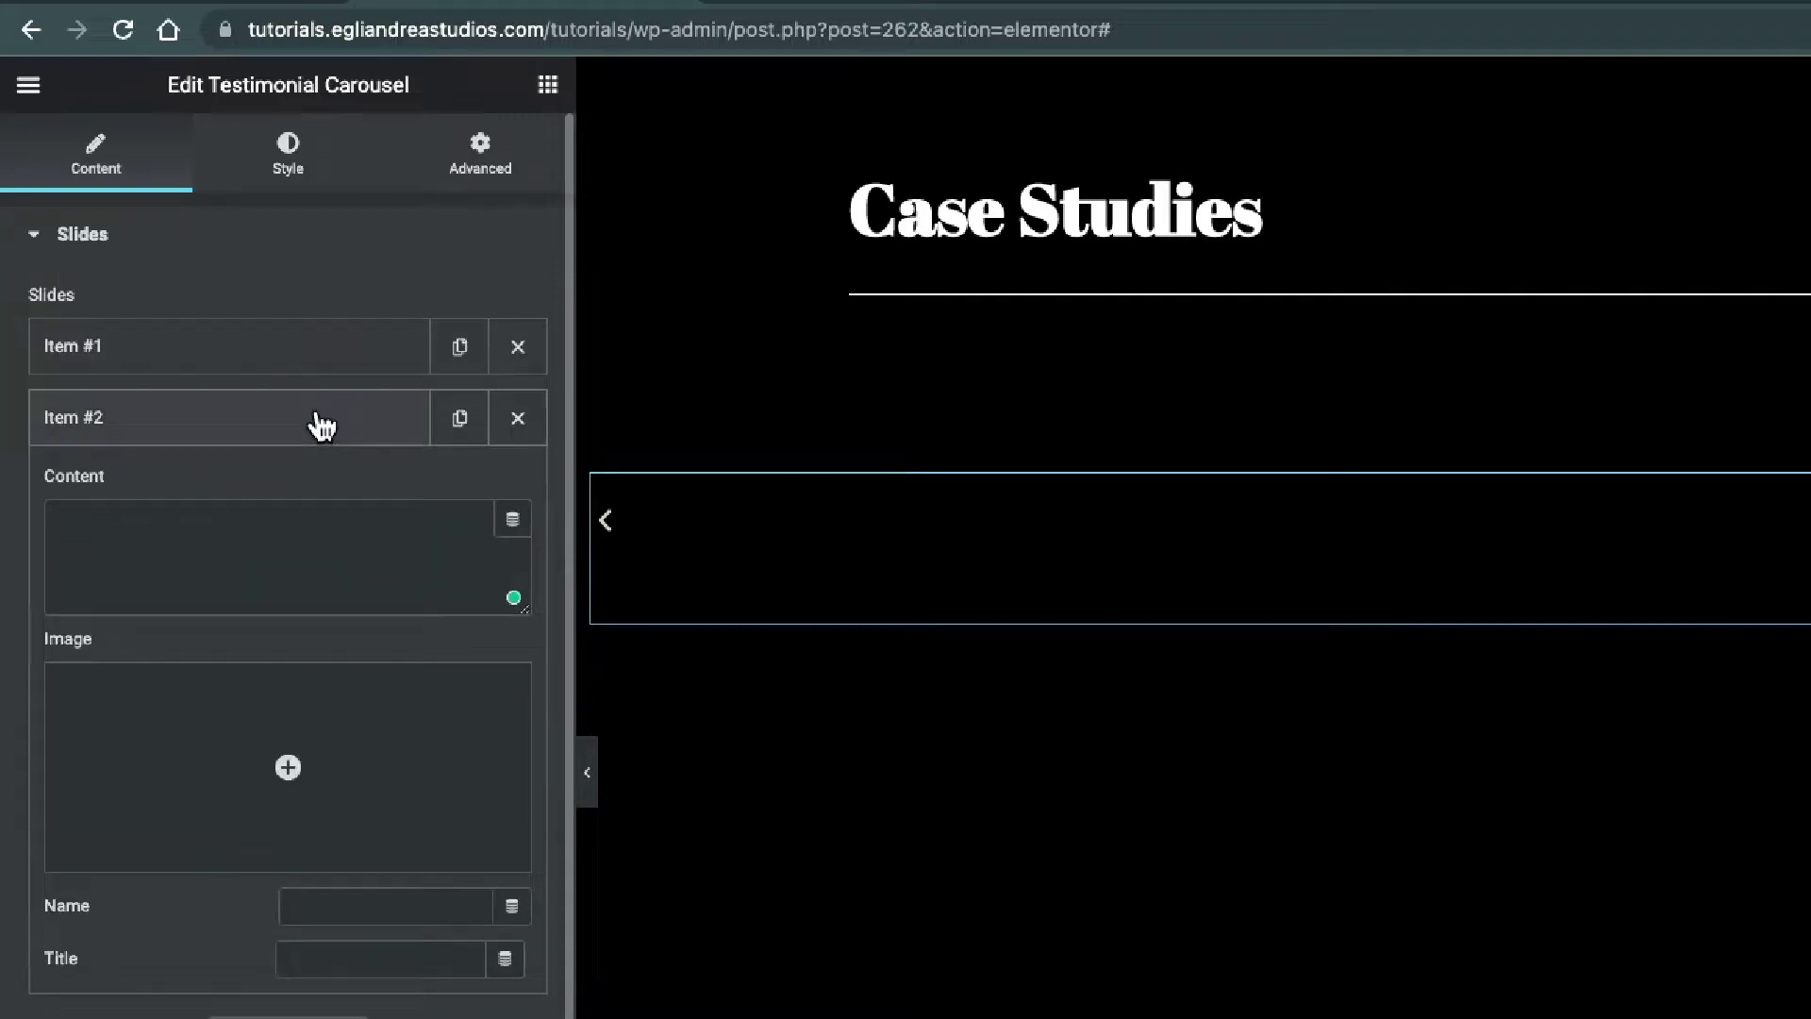
pyautogui.click(321, 423)
# - Hide the carousel's arrows, turn off Autoplay and Infinite Loop, enable Lazyload, and update the page
pyautogui.click(102, 235)
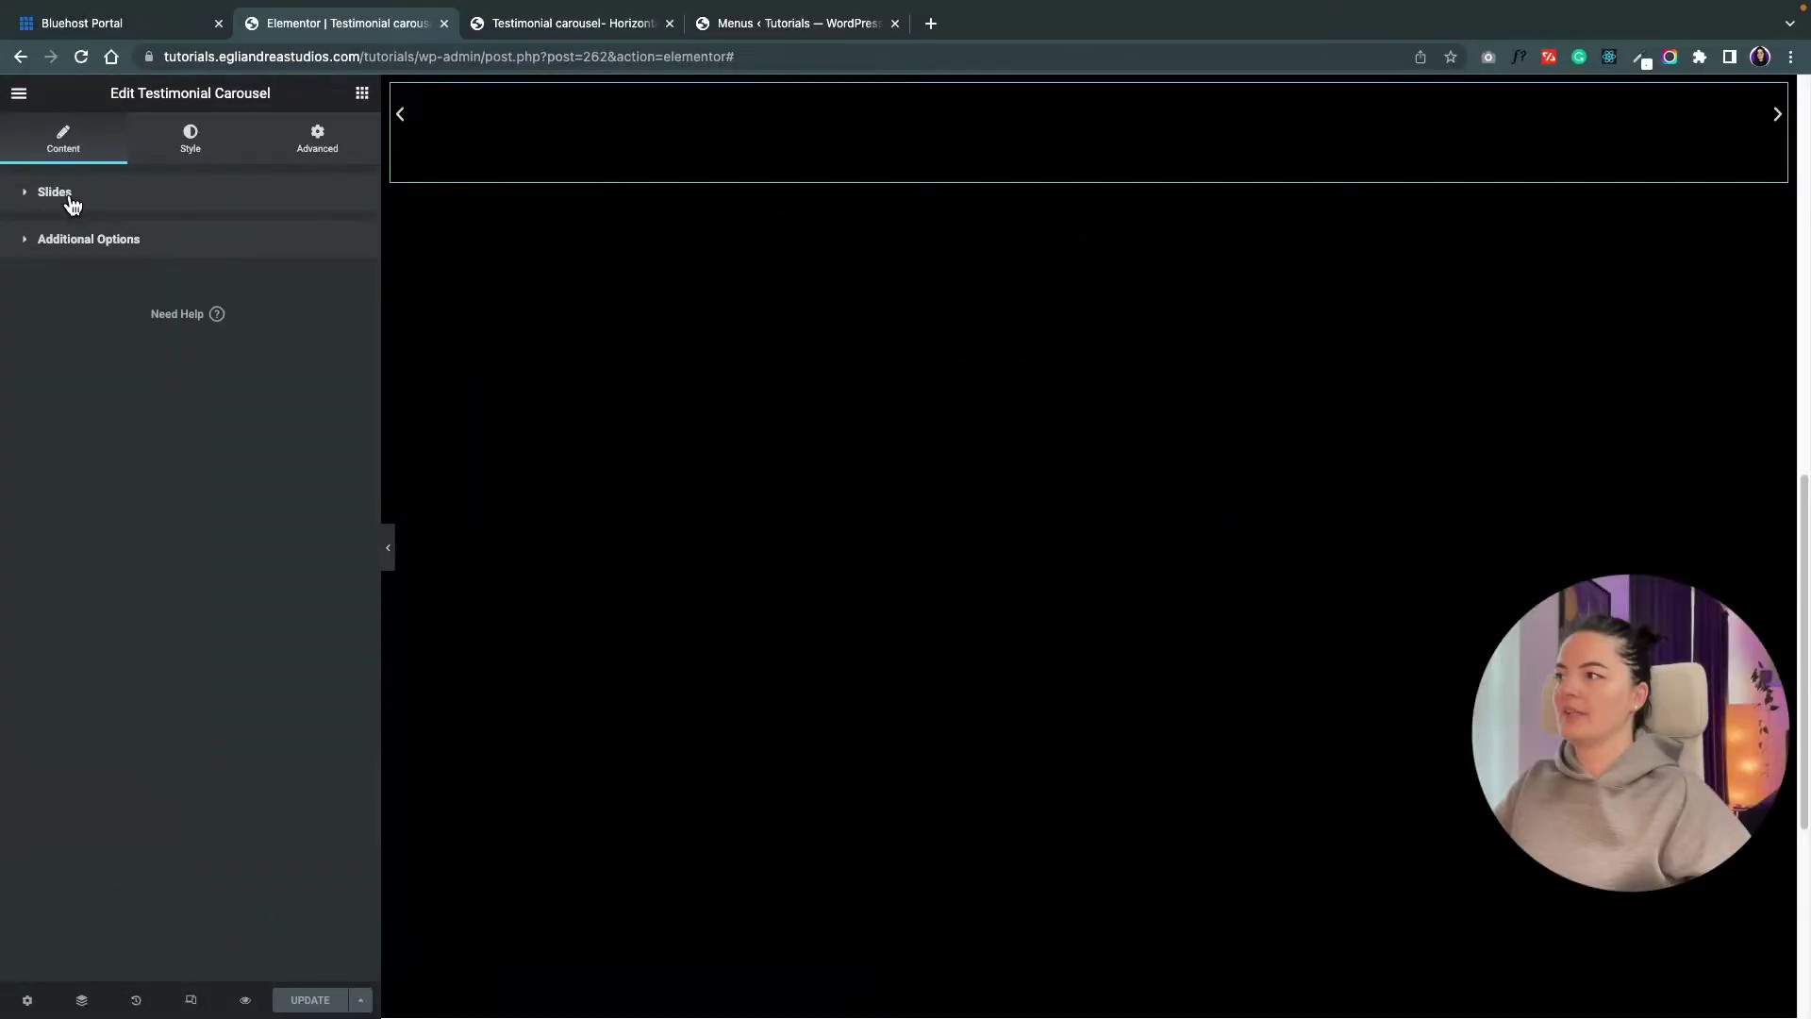
pyautogui.click(79, 241)
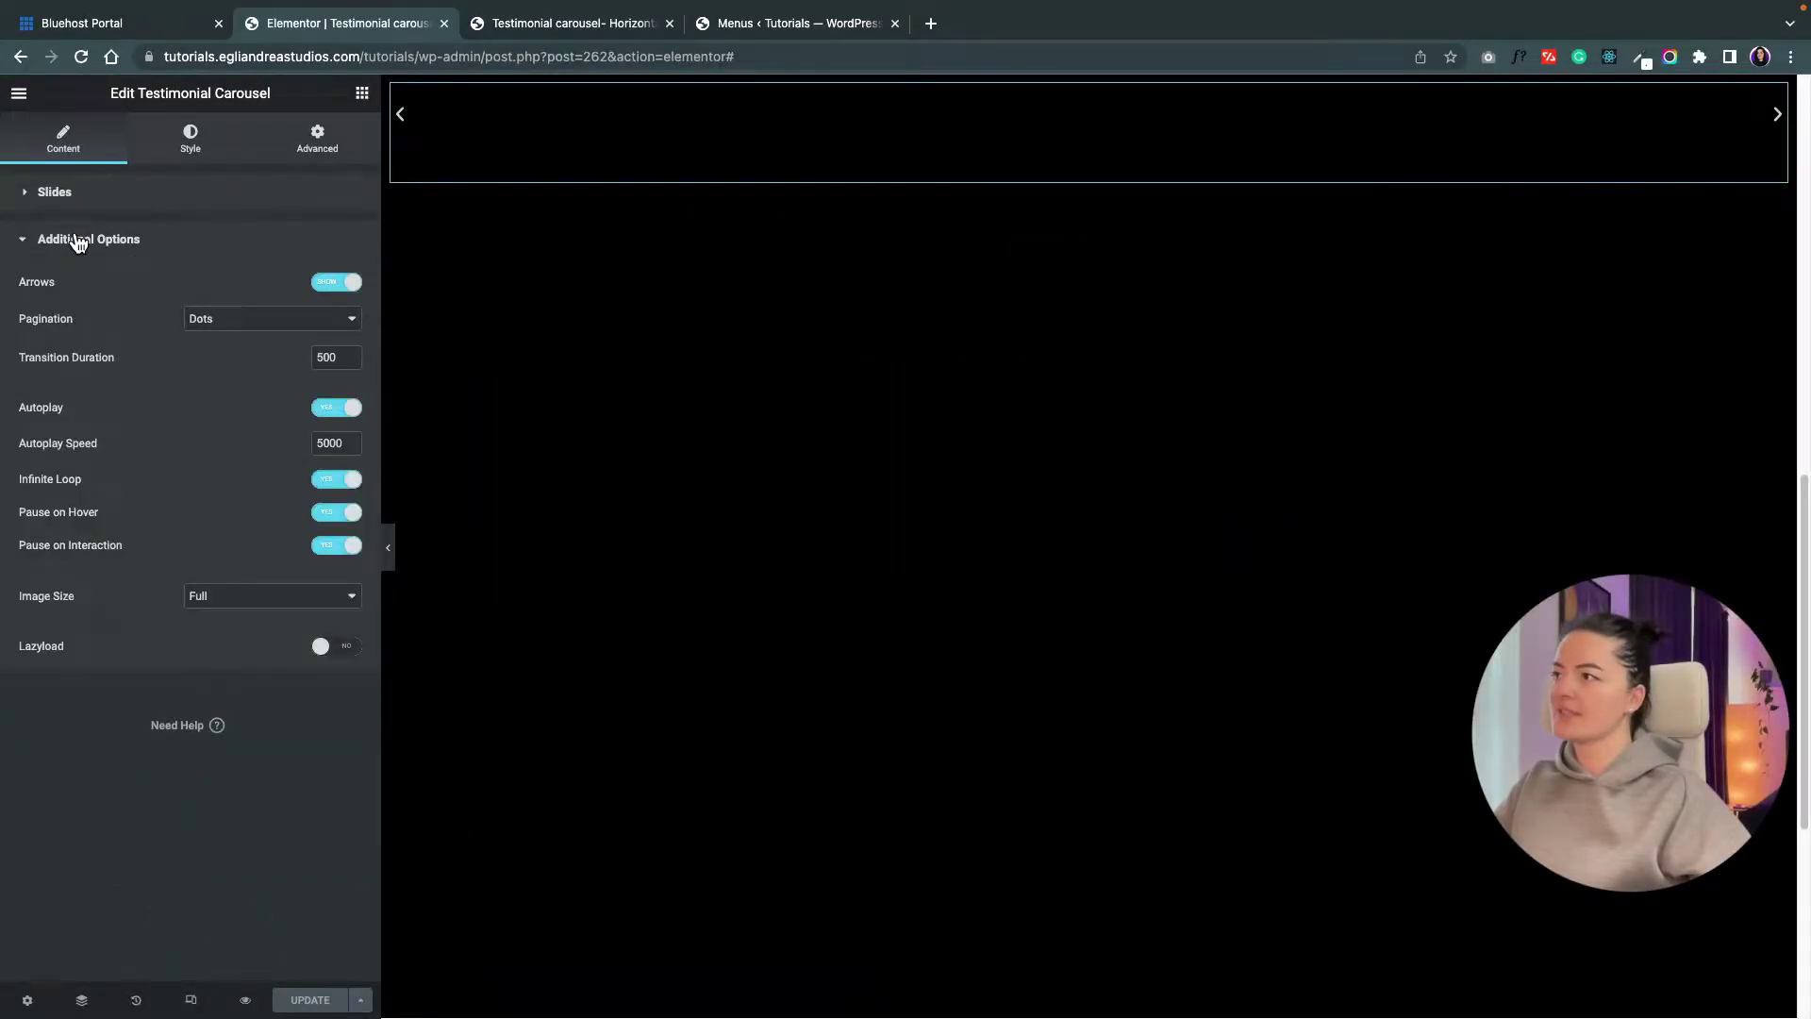
pyautogui.click(328, 285)
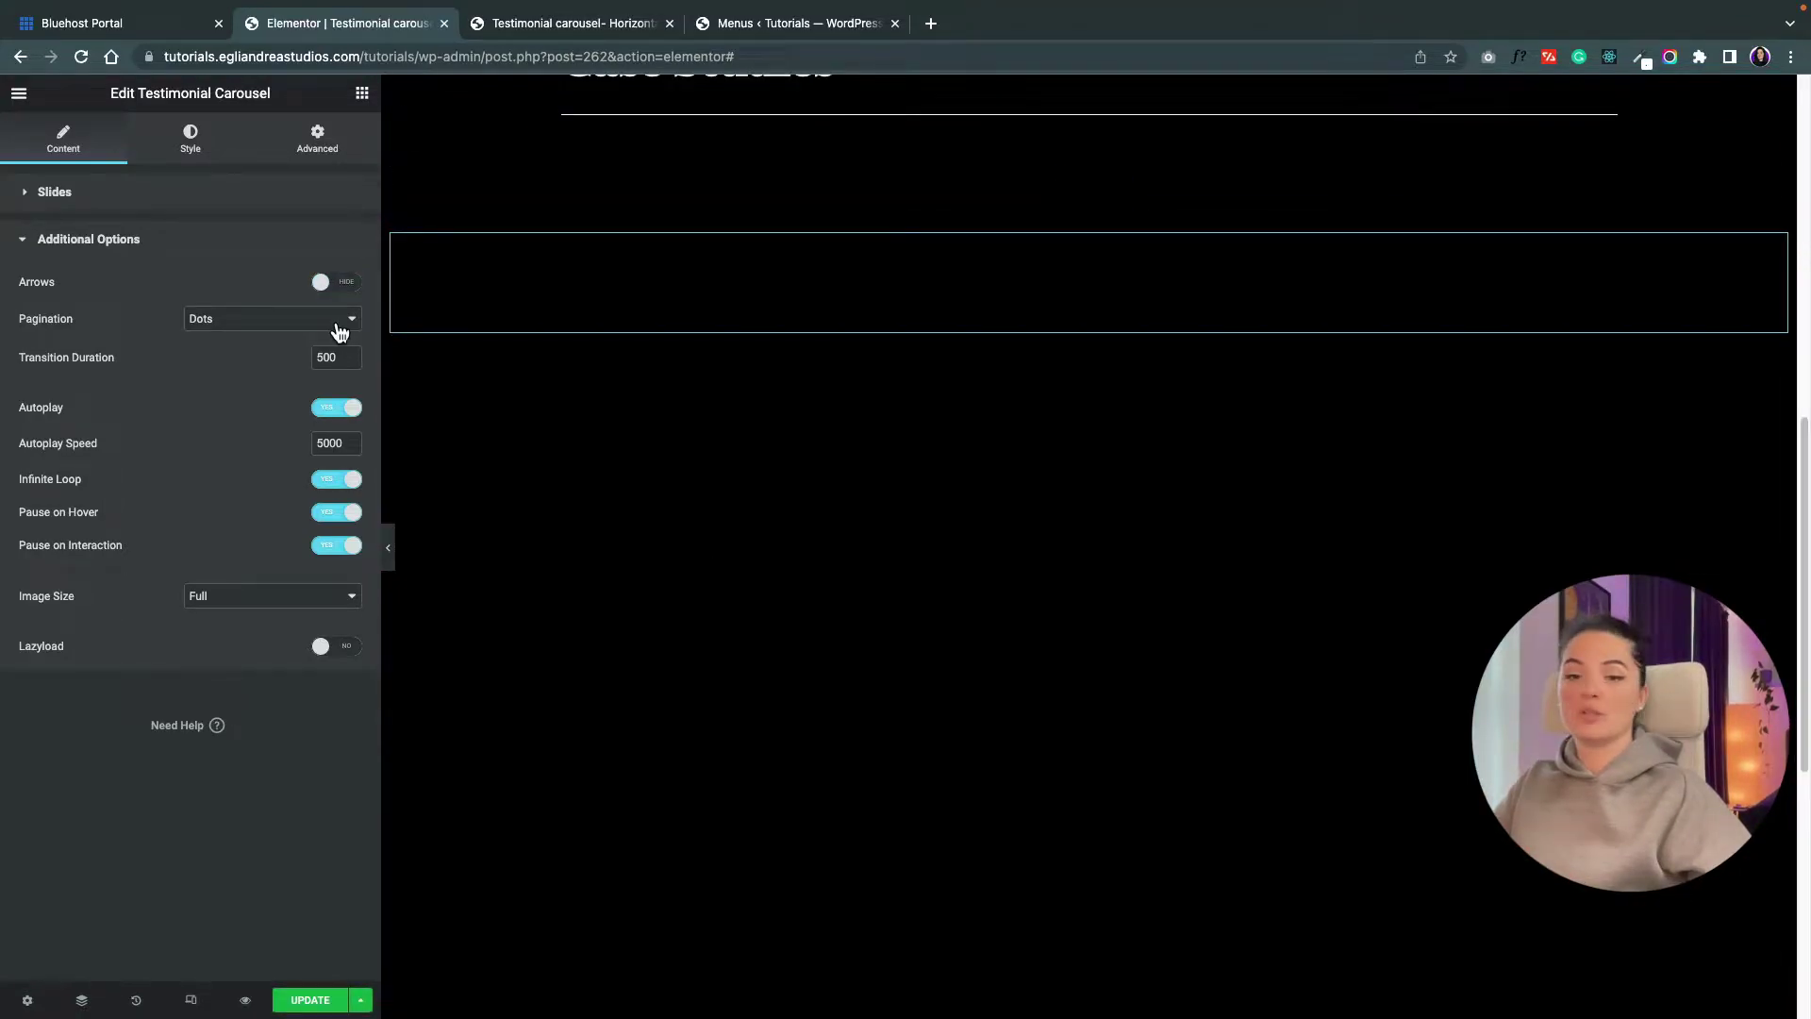
pyautogui.click(332, 408)
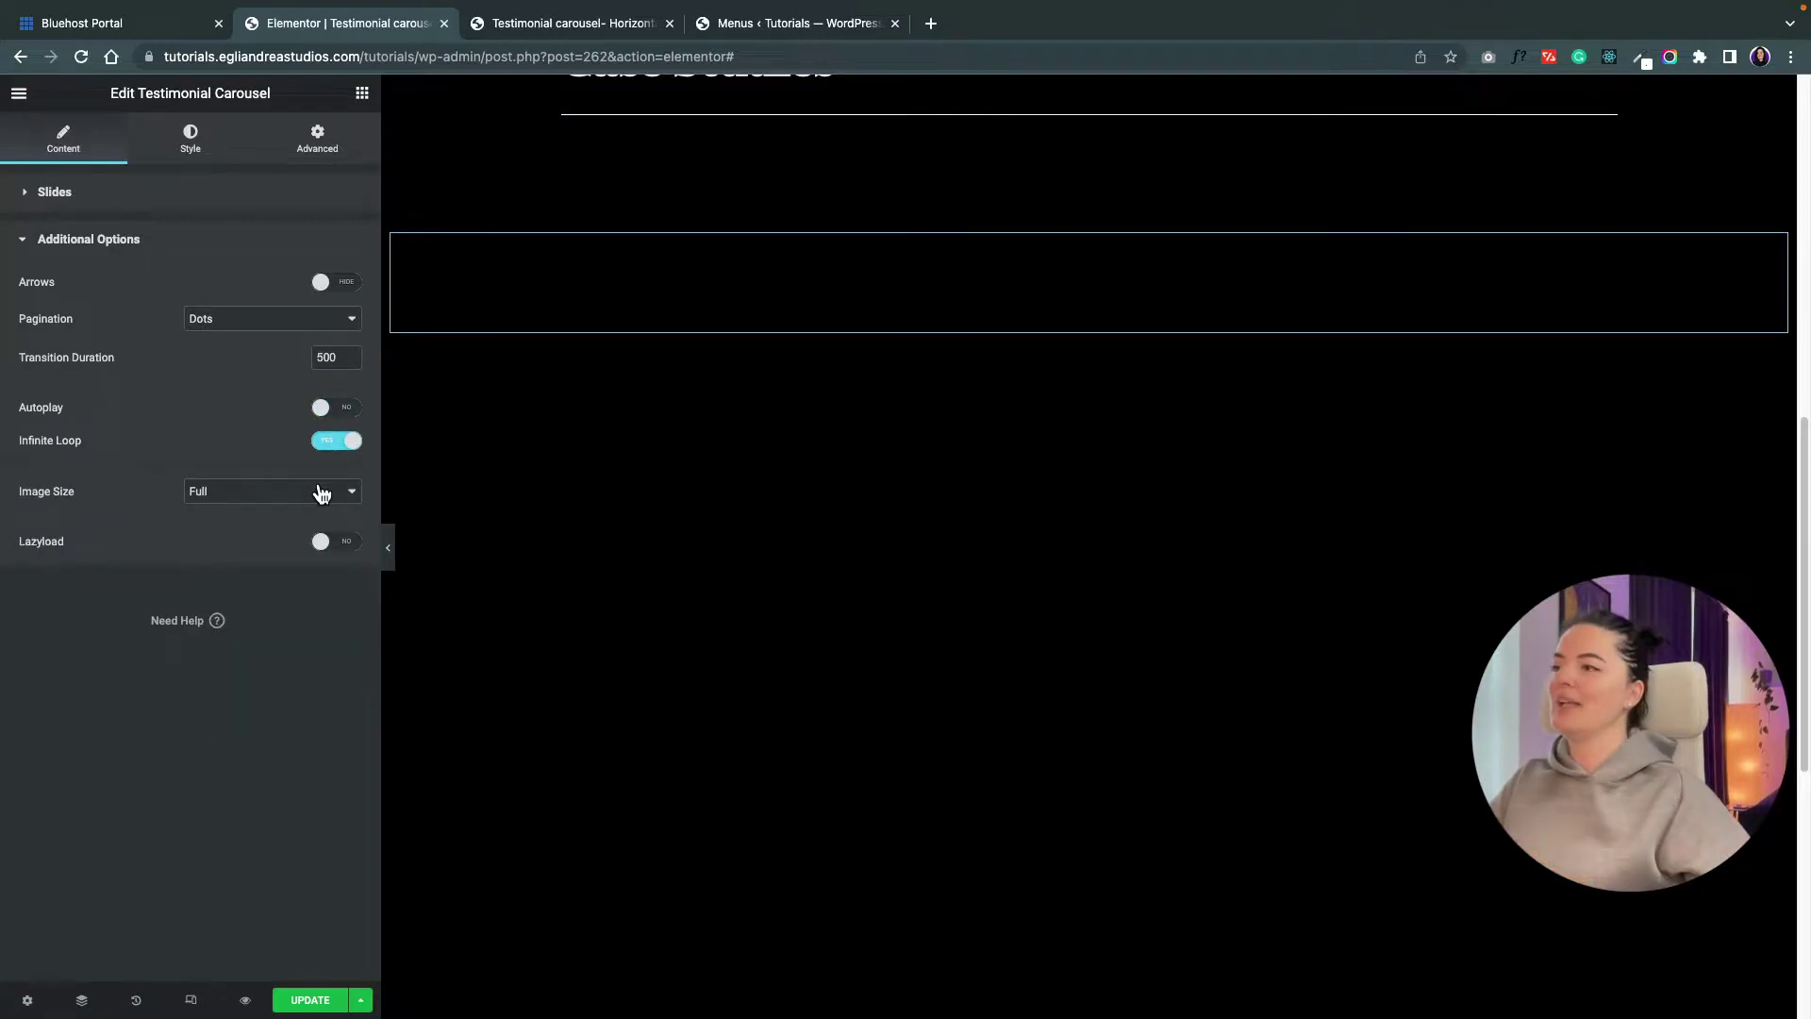
pyautogui.click(328, 444)
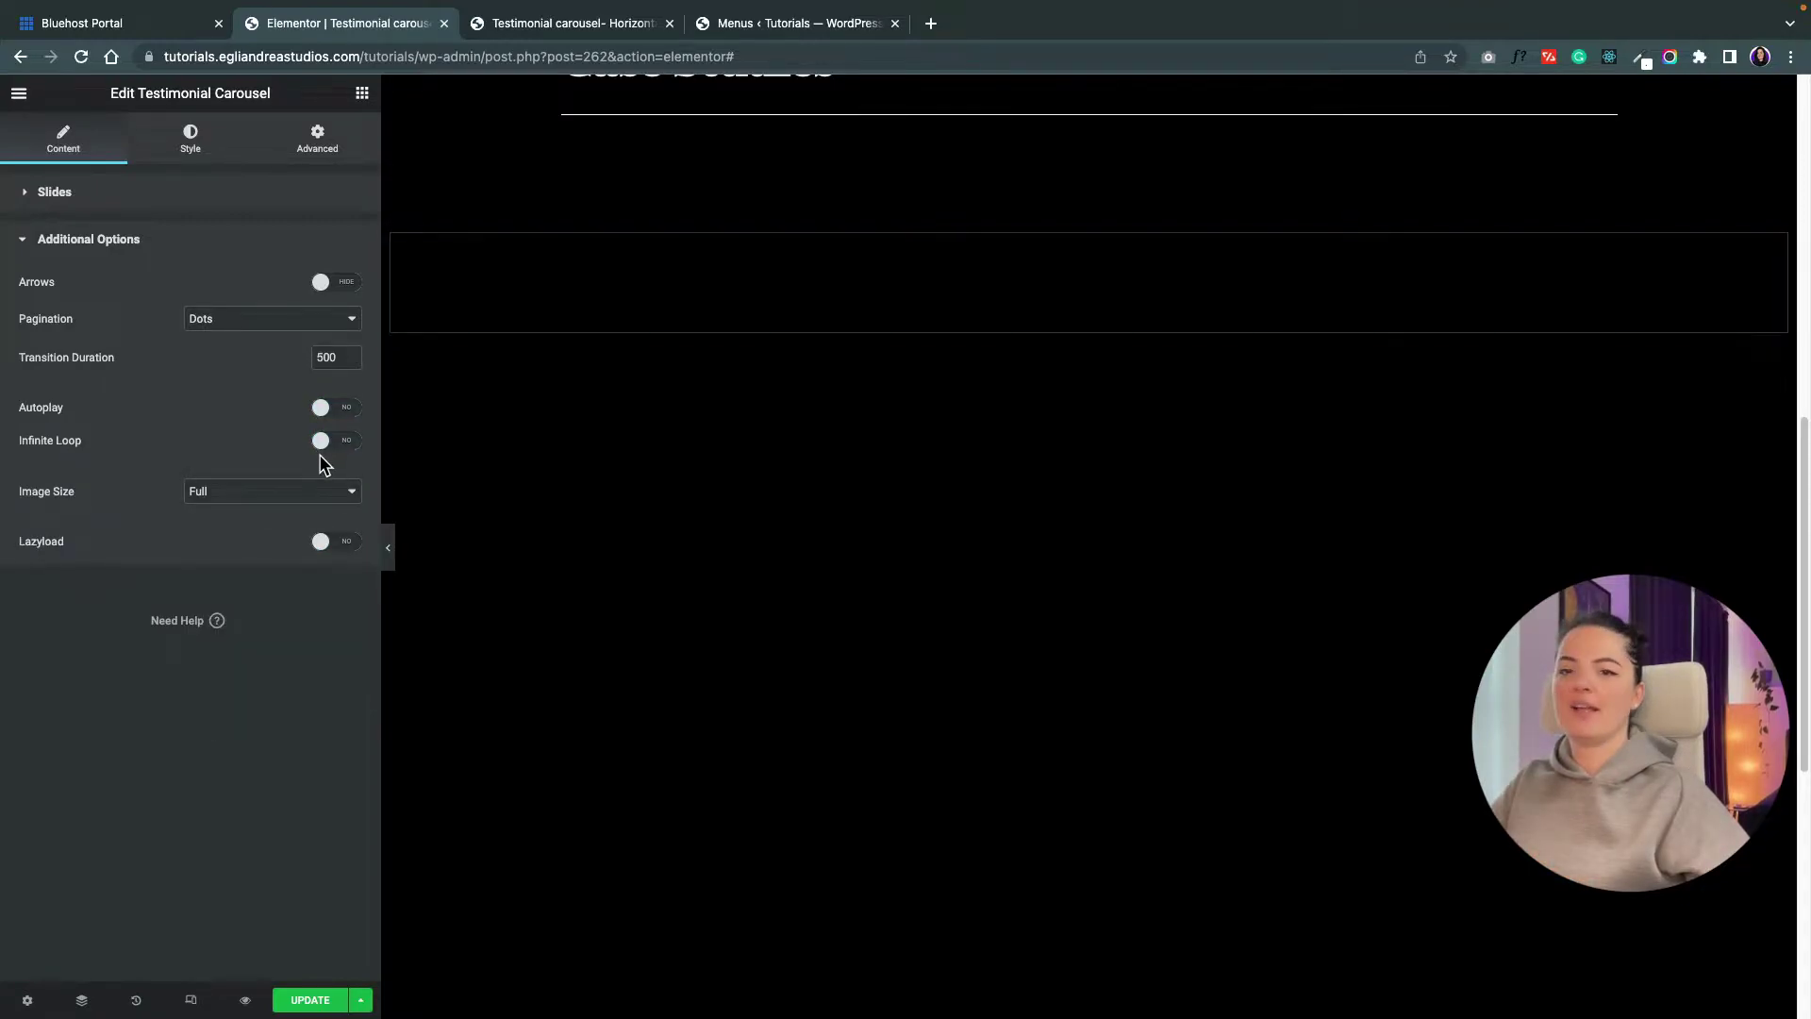
pyautogui.click(327, 547)
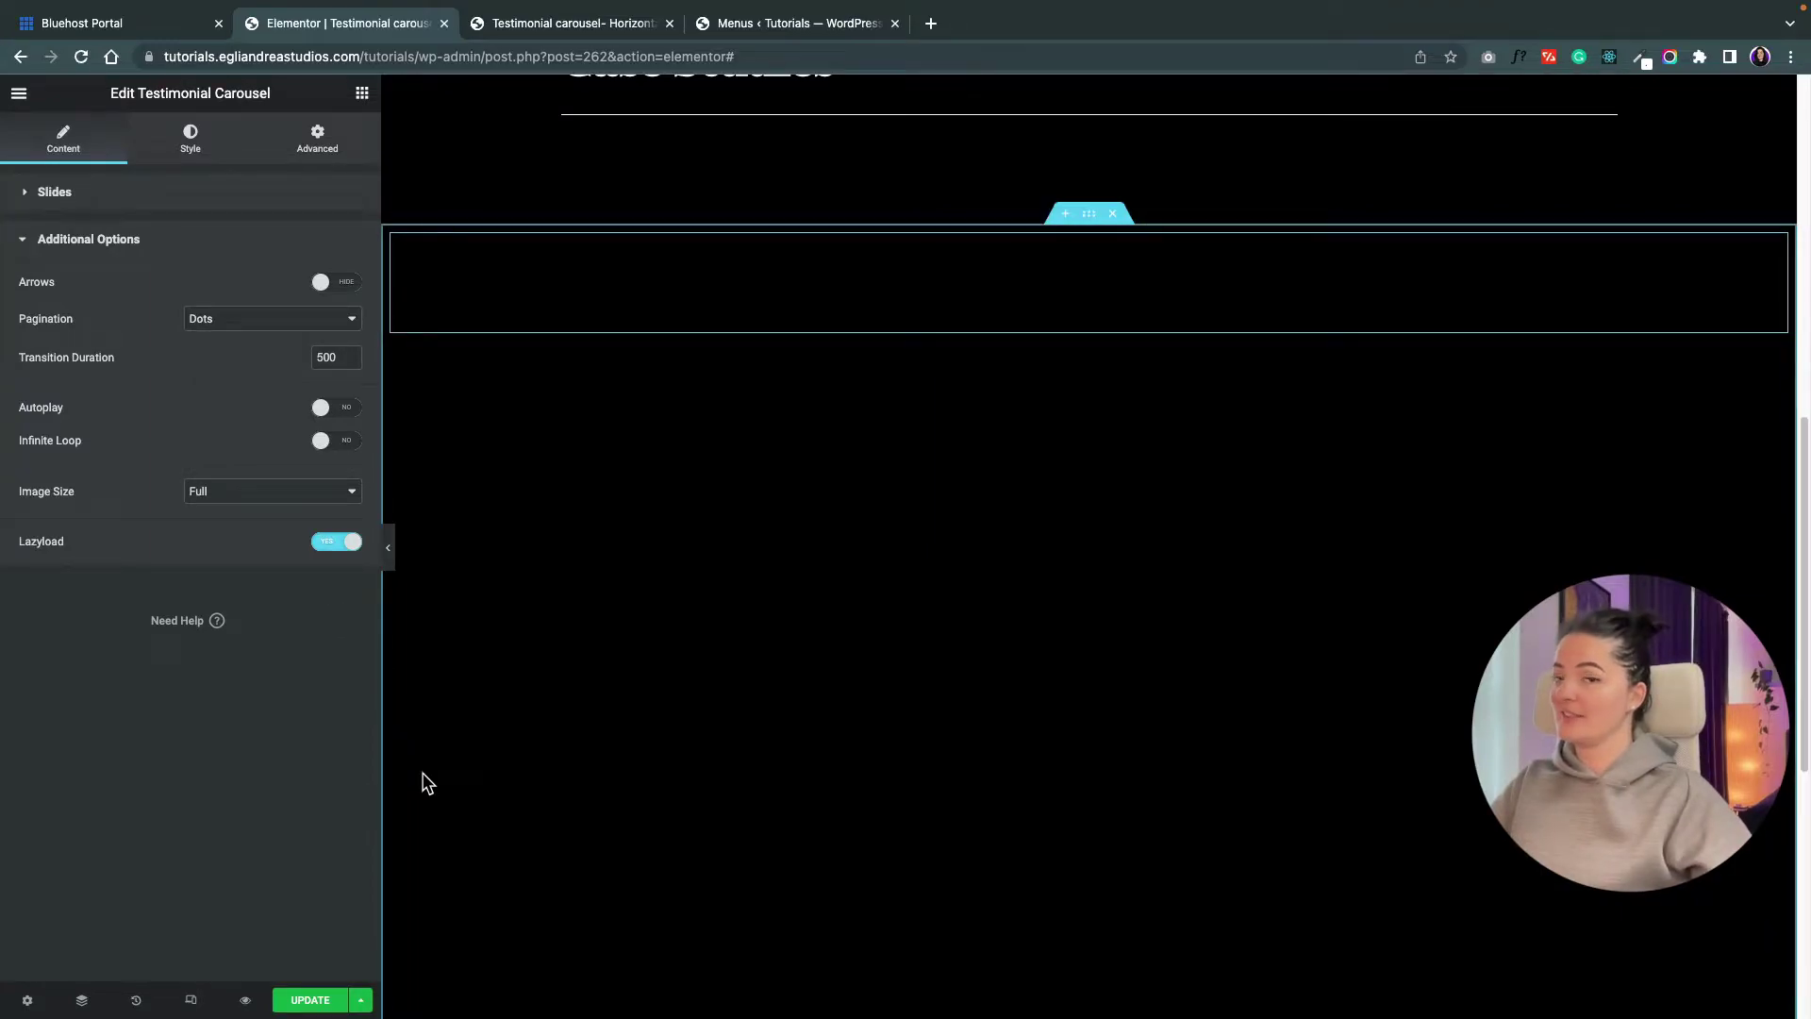
pyautogui.click(306, 1000)
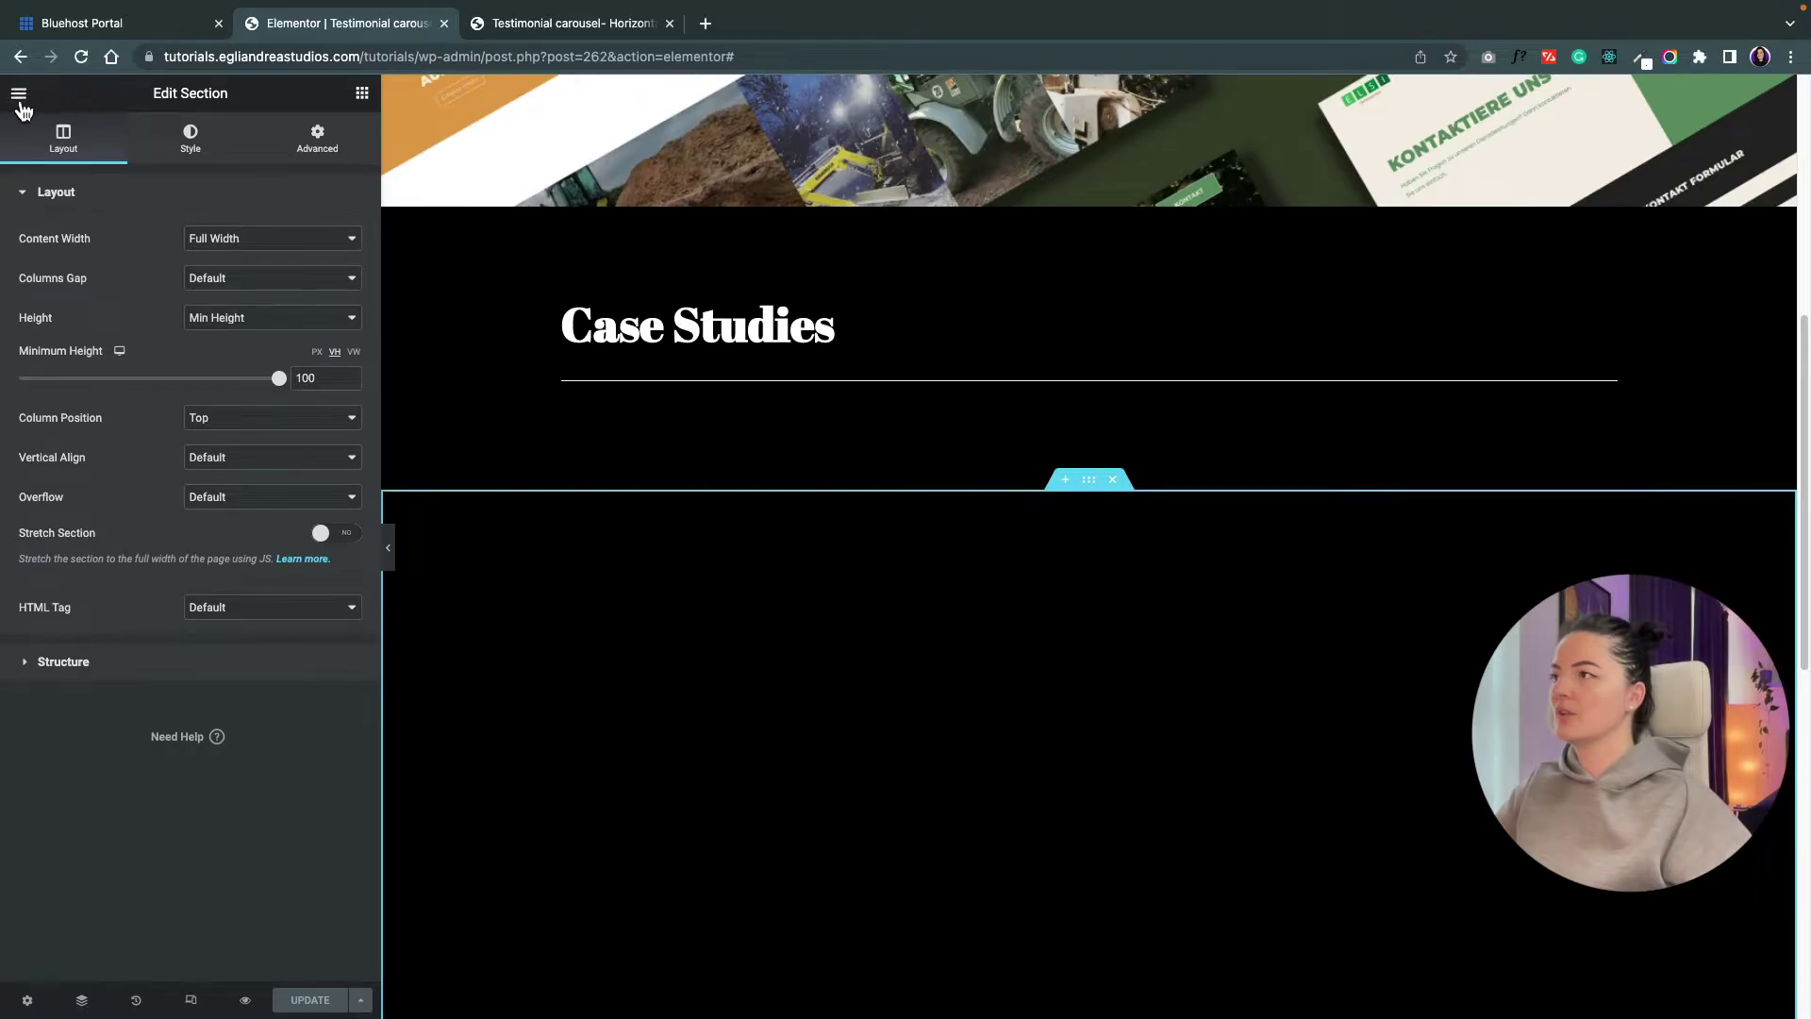
# - Open the editor's exit page in a new browser tab and go to the WordPress Saved Templates list
pyautogui.click(19, 93)
pyautogui.rightClick(81, 458)
pyautogui.click(142, 472)
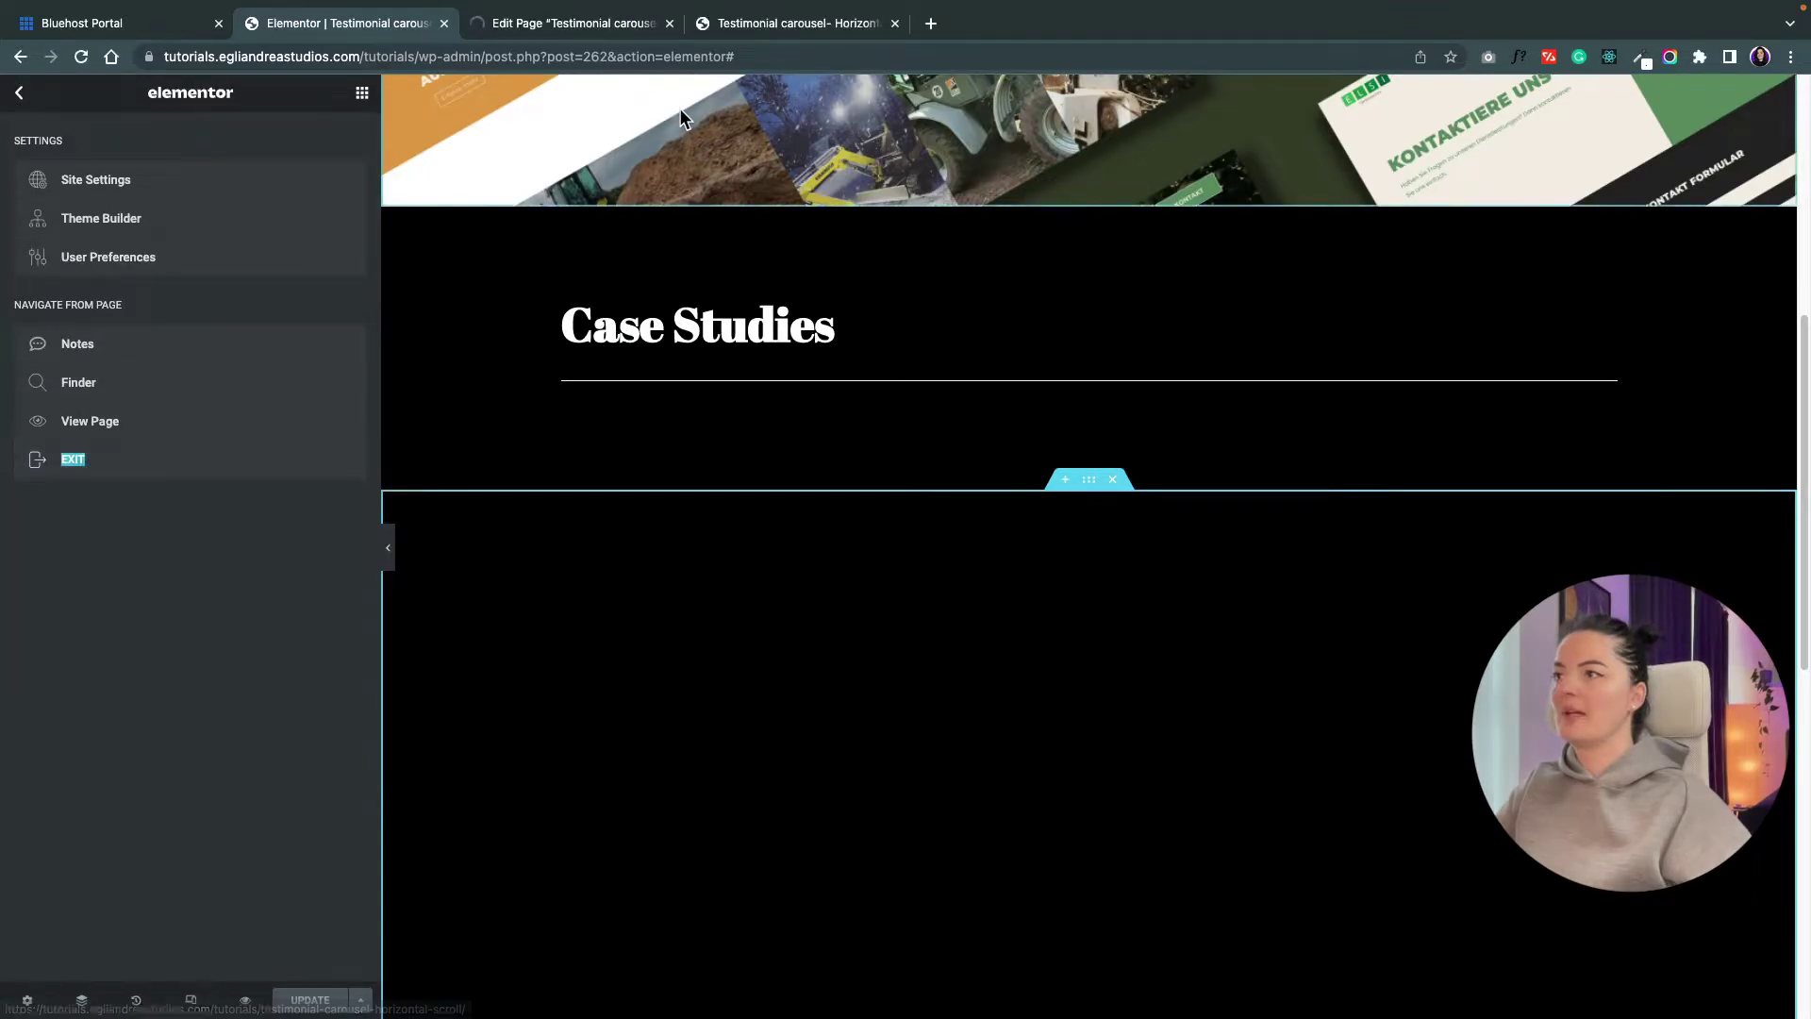
pyautogui.click(575, 23)
pyautogui.moveTo(114, 447)
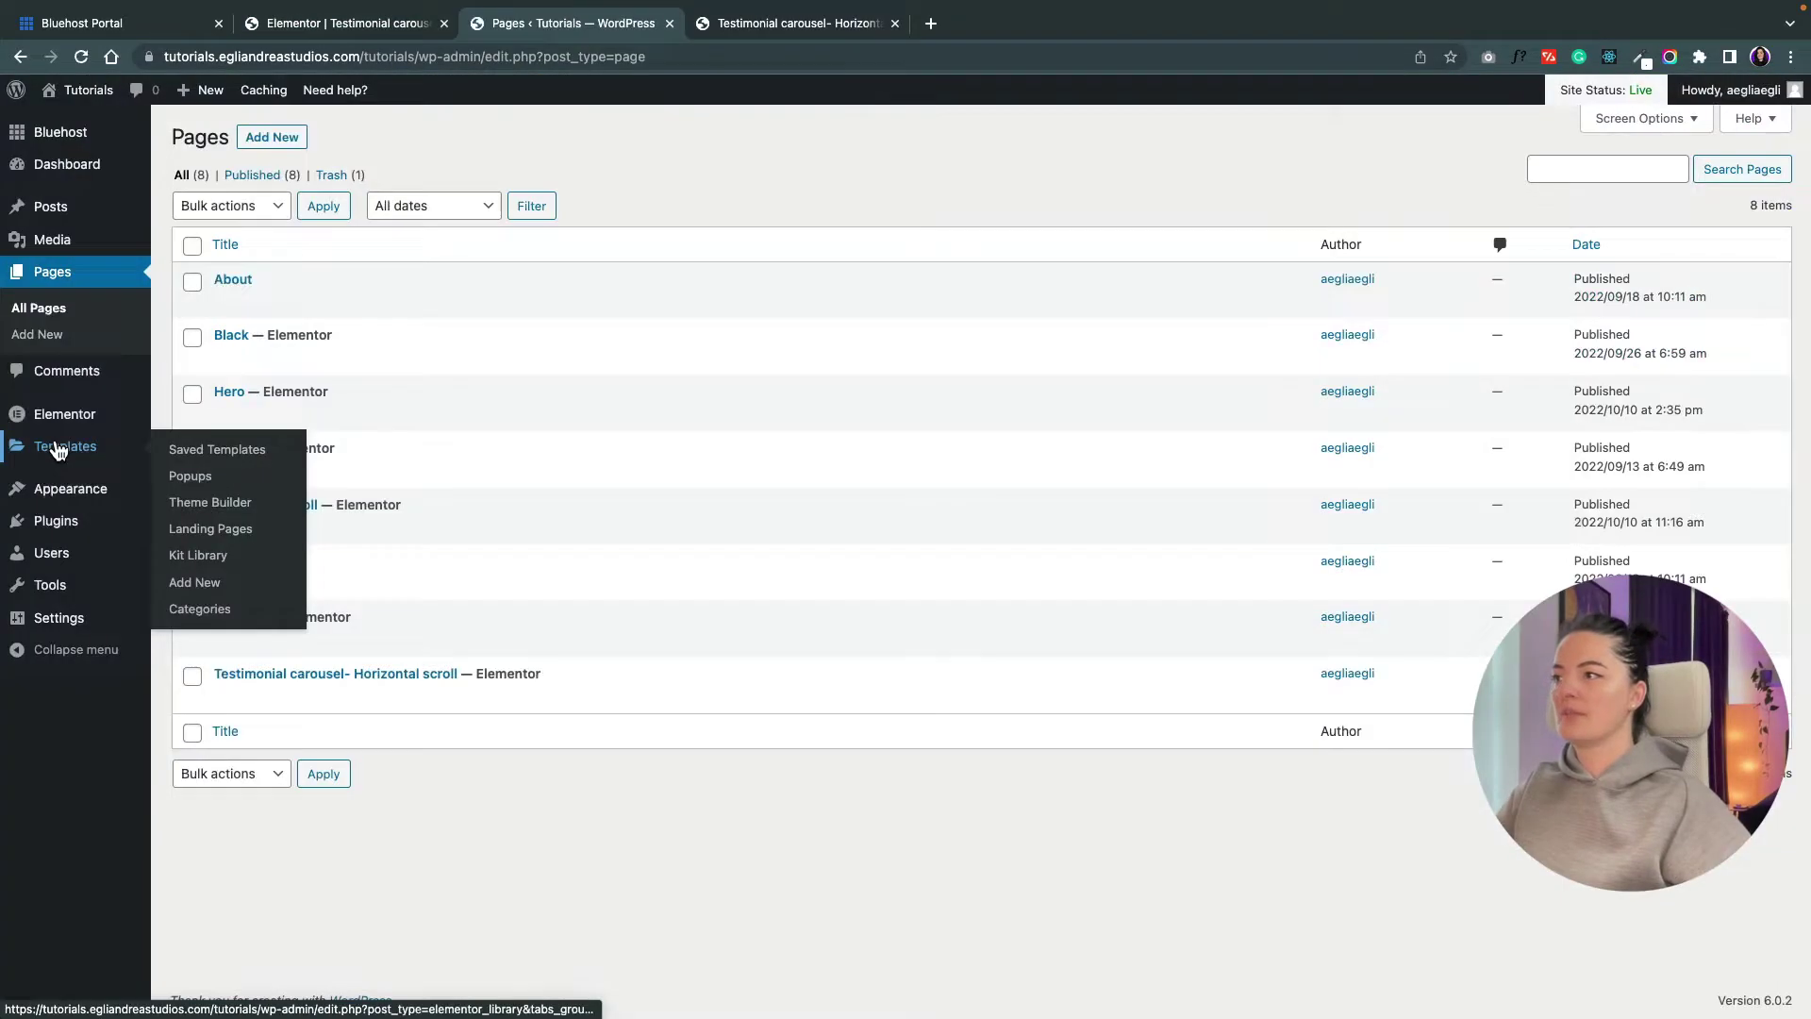
pyautogui.click(190, 453)
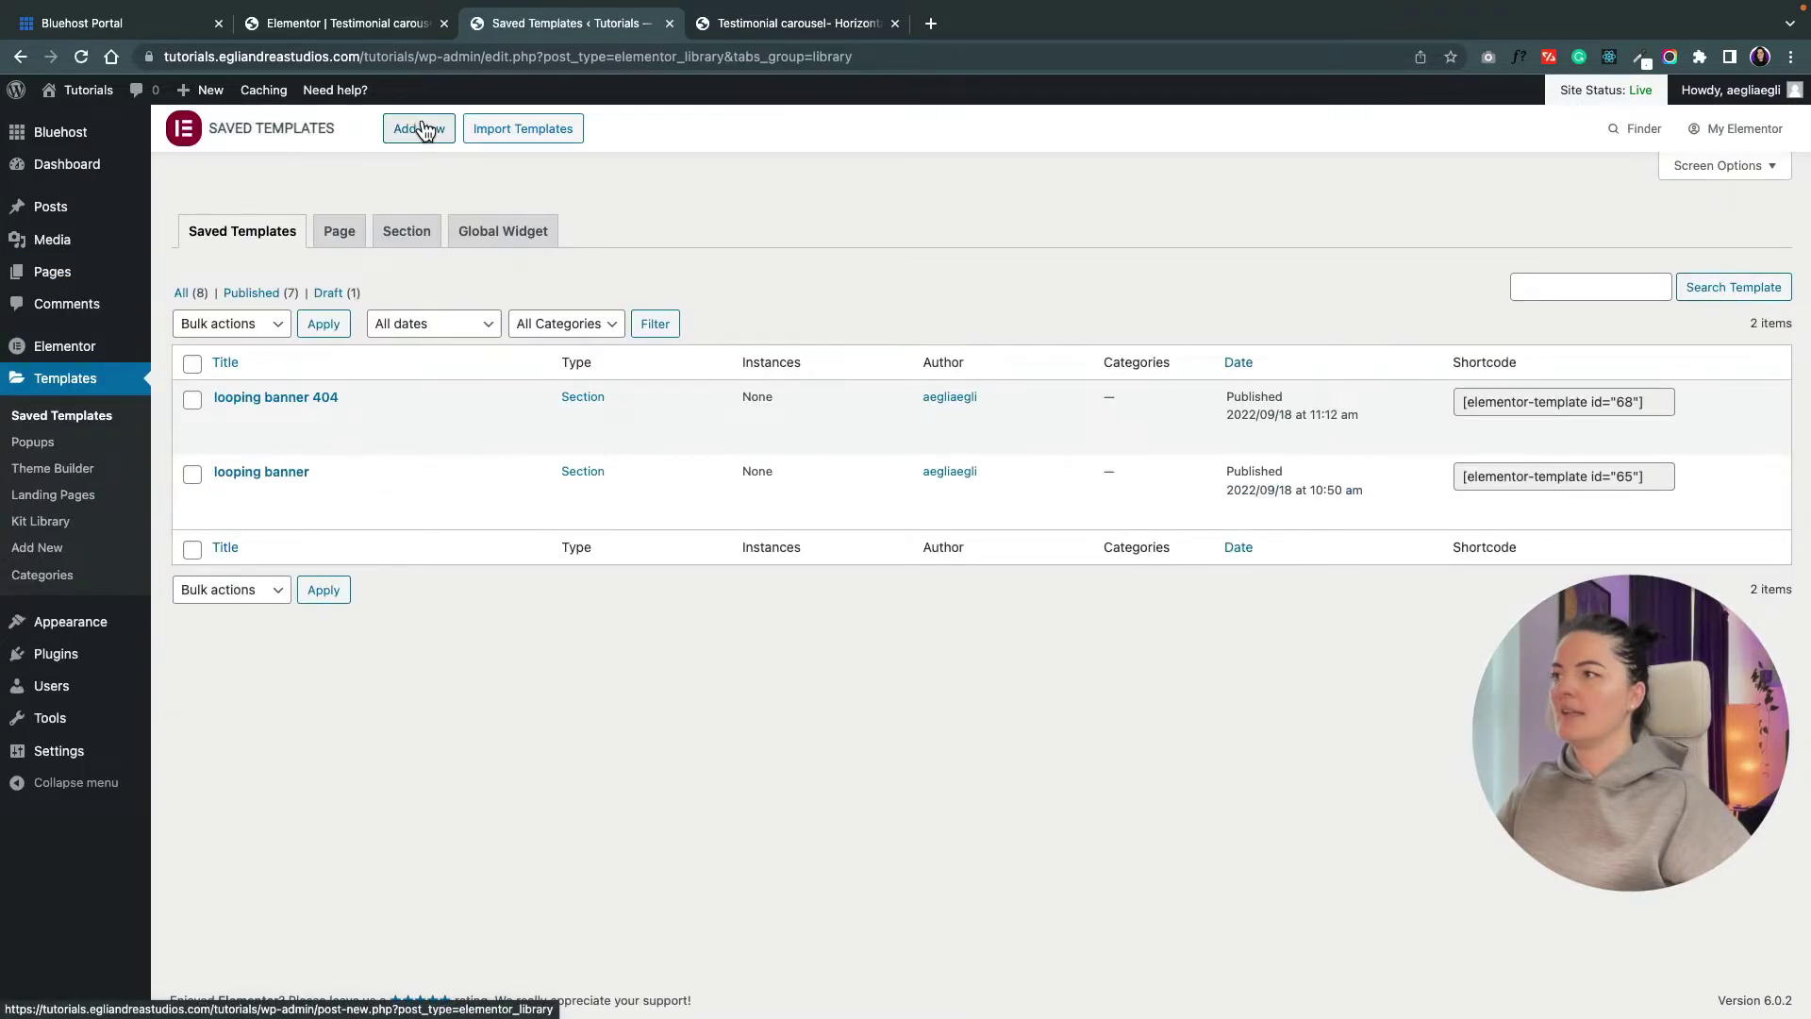
# - Create a new Section template named "Temp 1" and dismiss the template library
pyautogui.click(420, 127)
pyautogui.click(931, 480)
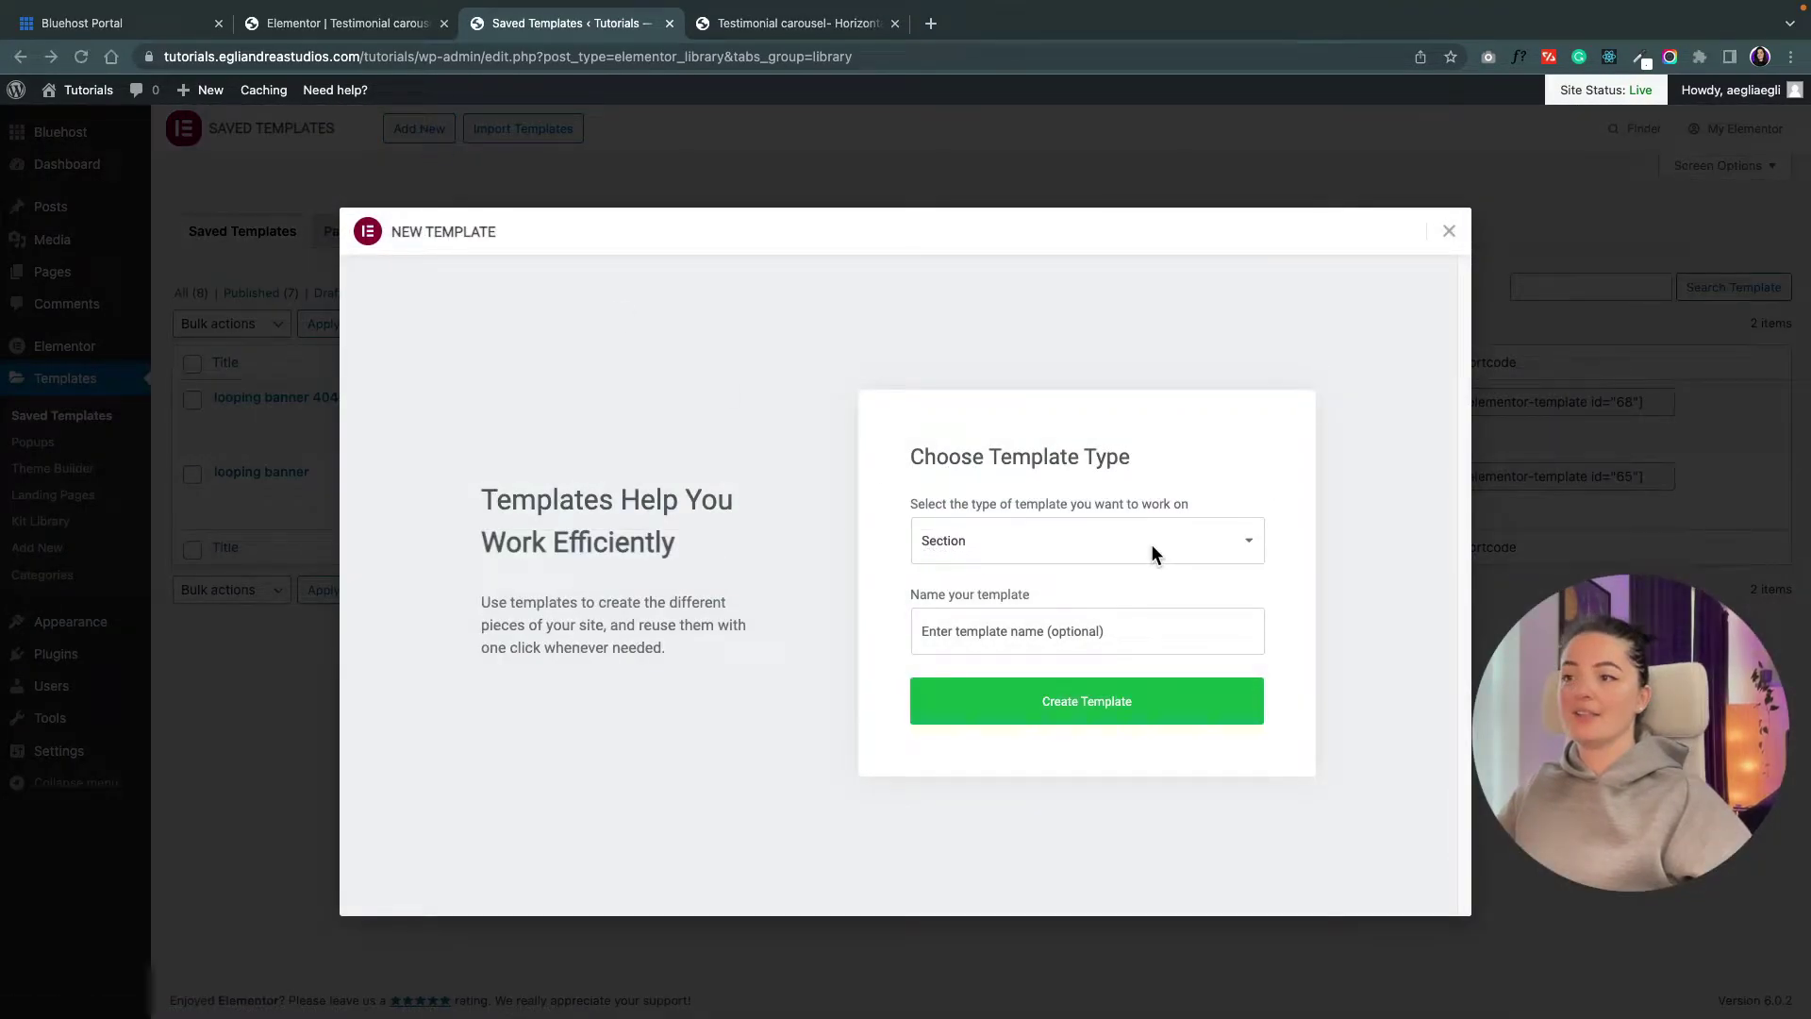
pyautogui.click(1237, 550)
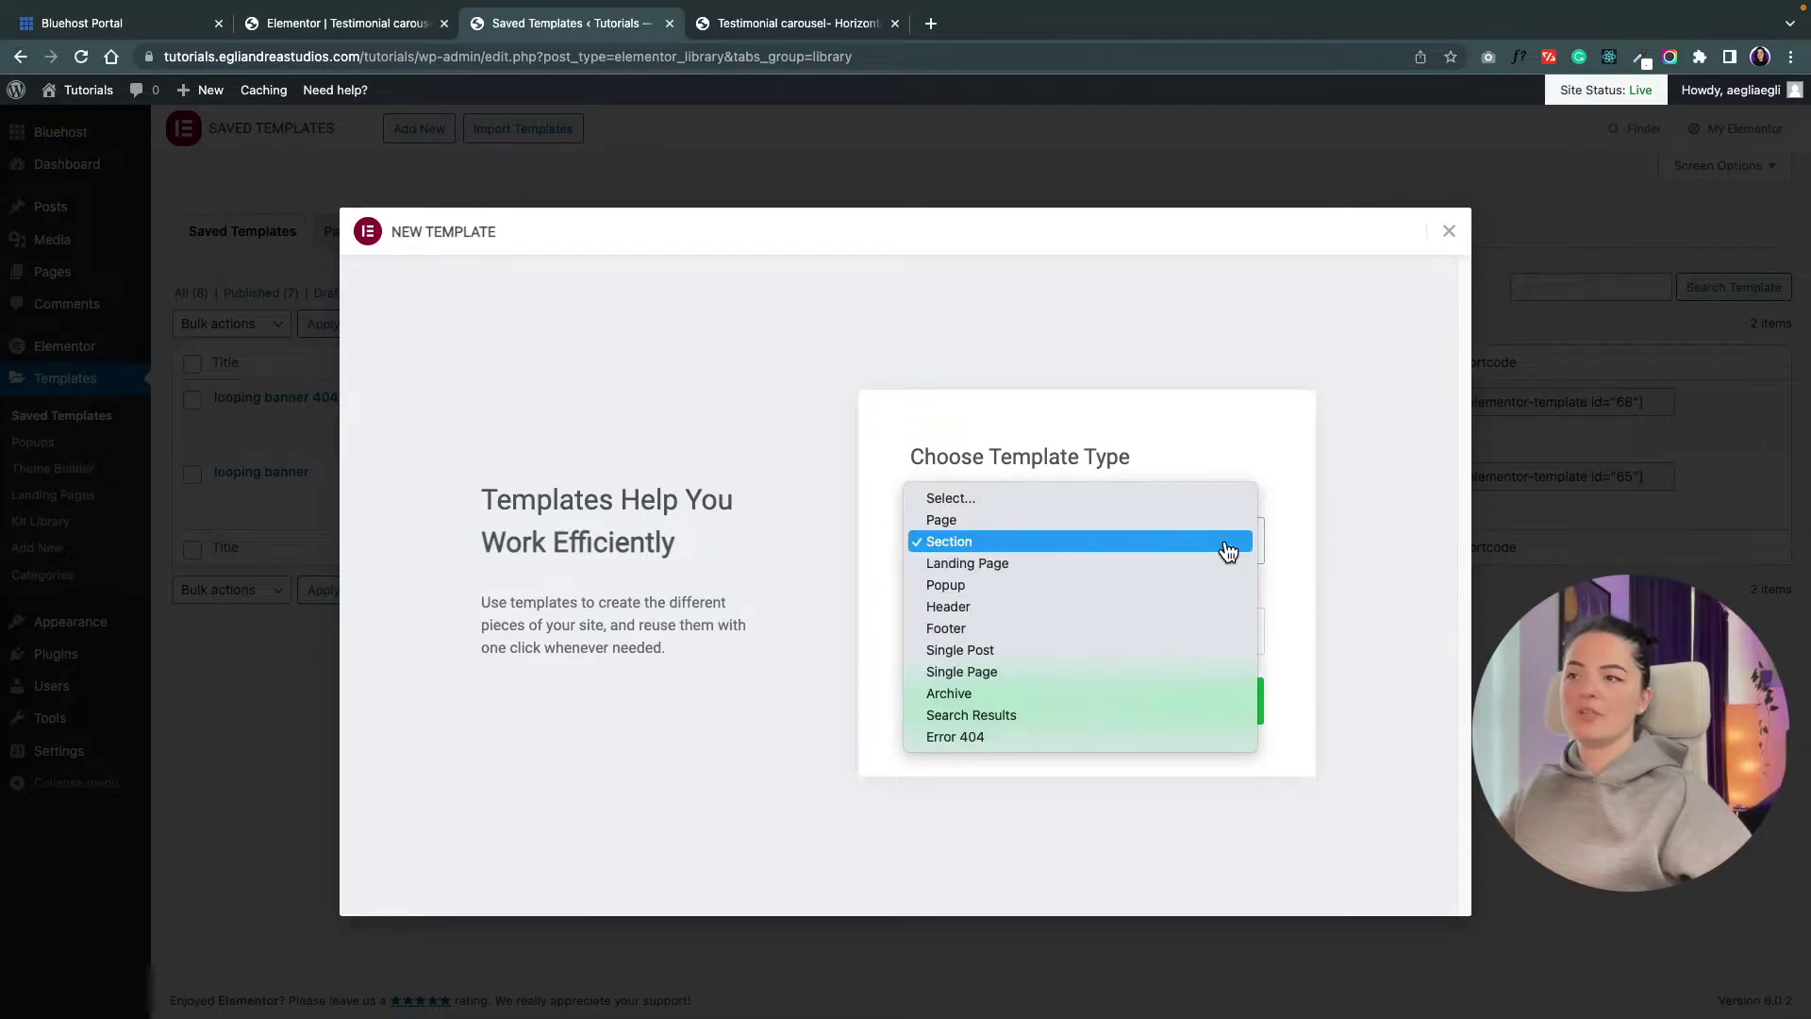
pyautogui.click(1228, 551)
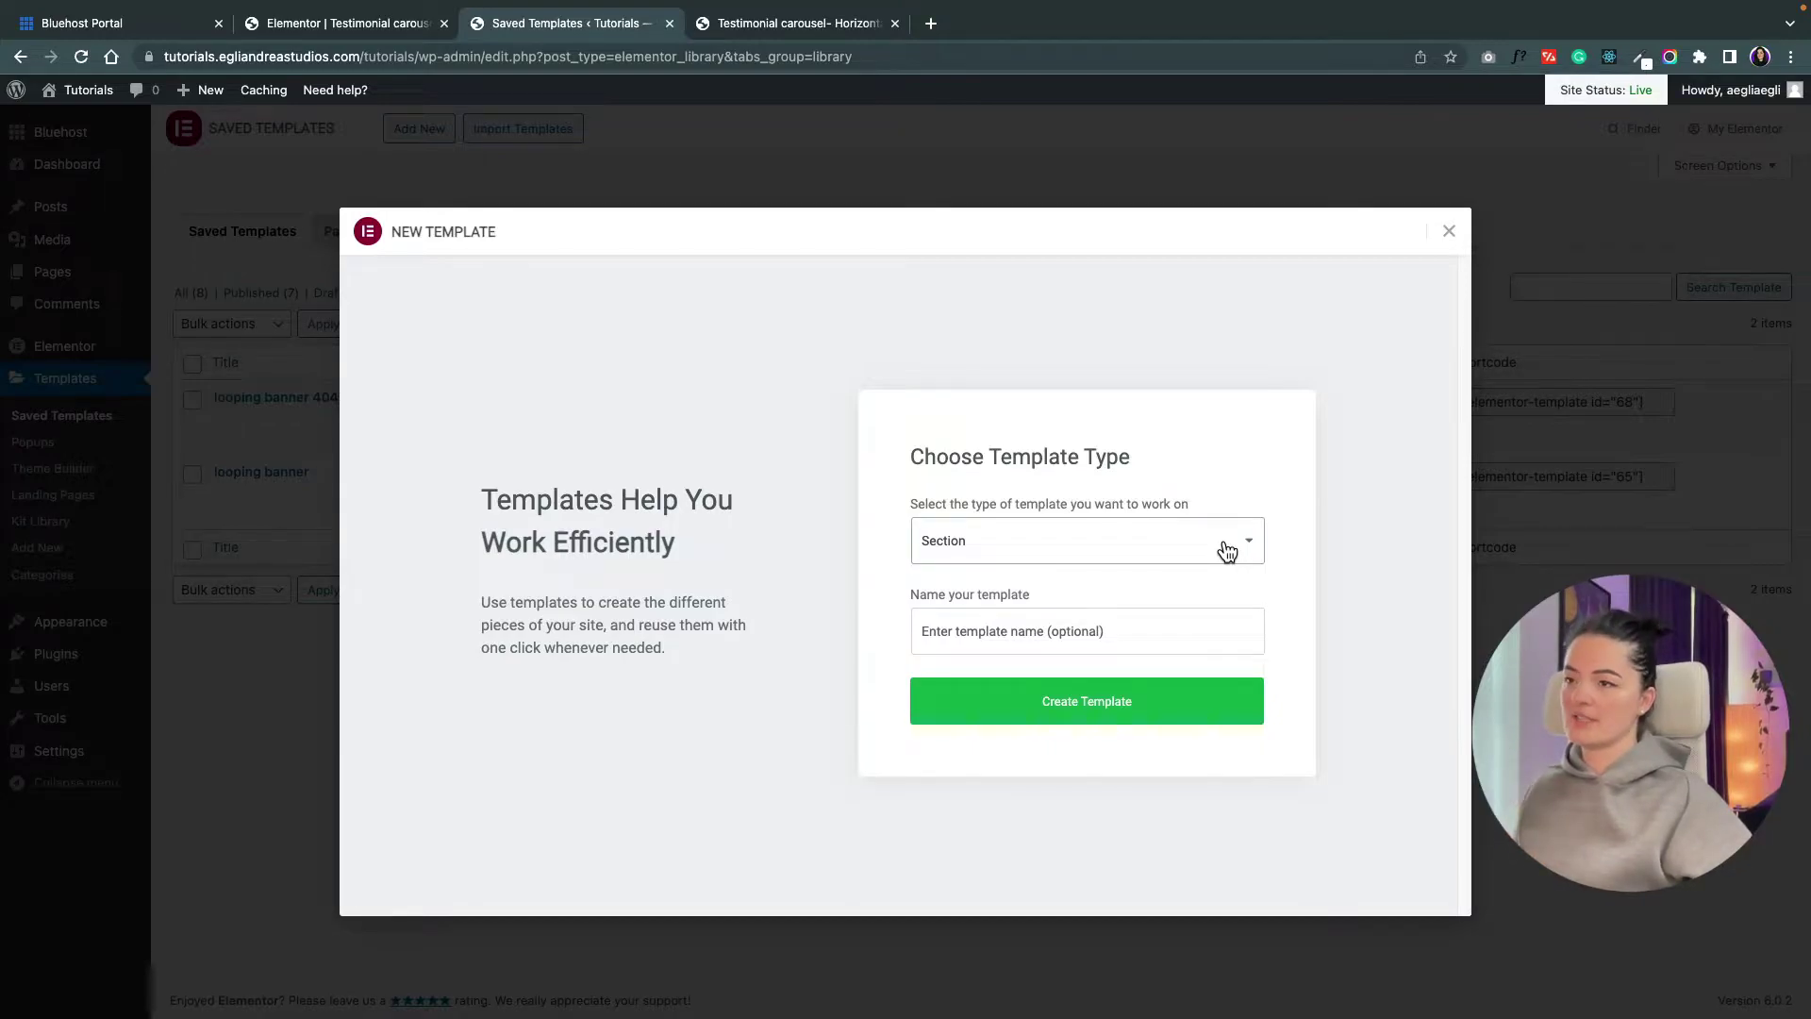
pyautogui.click(1132, 641)
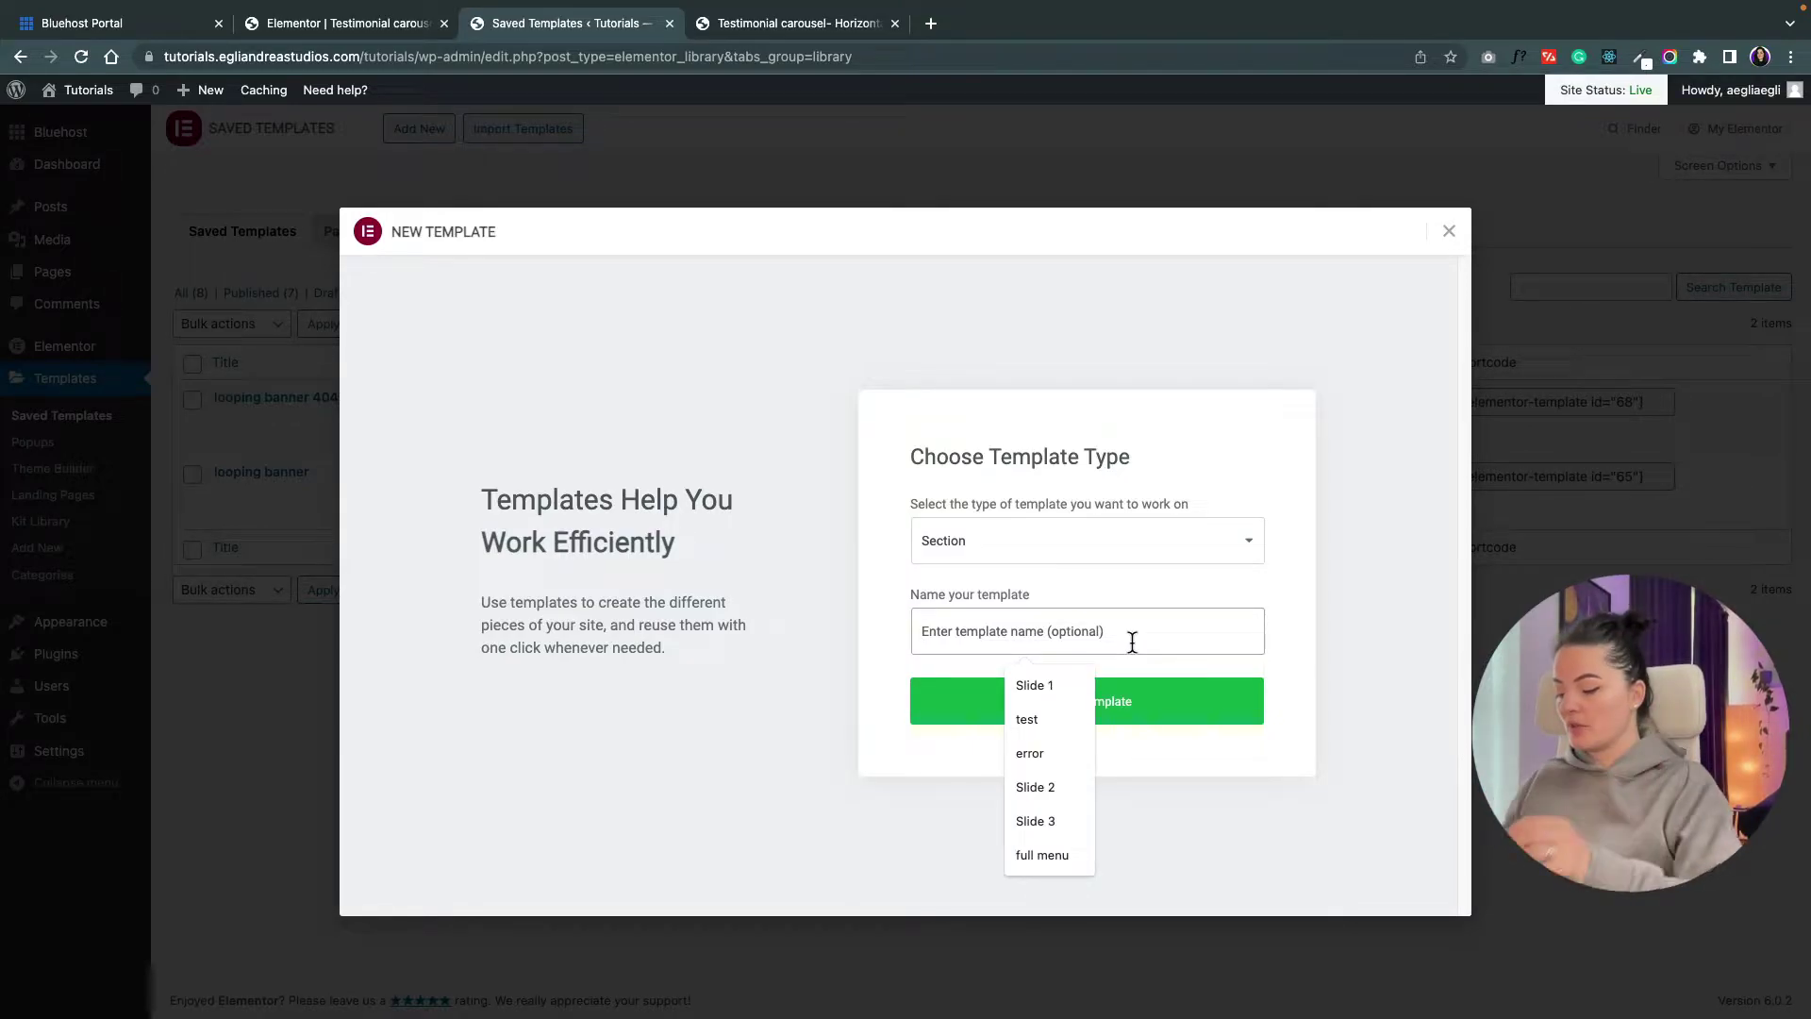
pyautogui.write('Temp 1')
pyautogui.click(1120, 719)
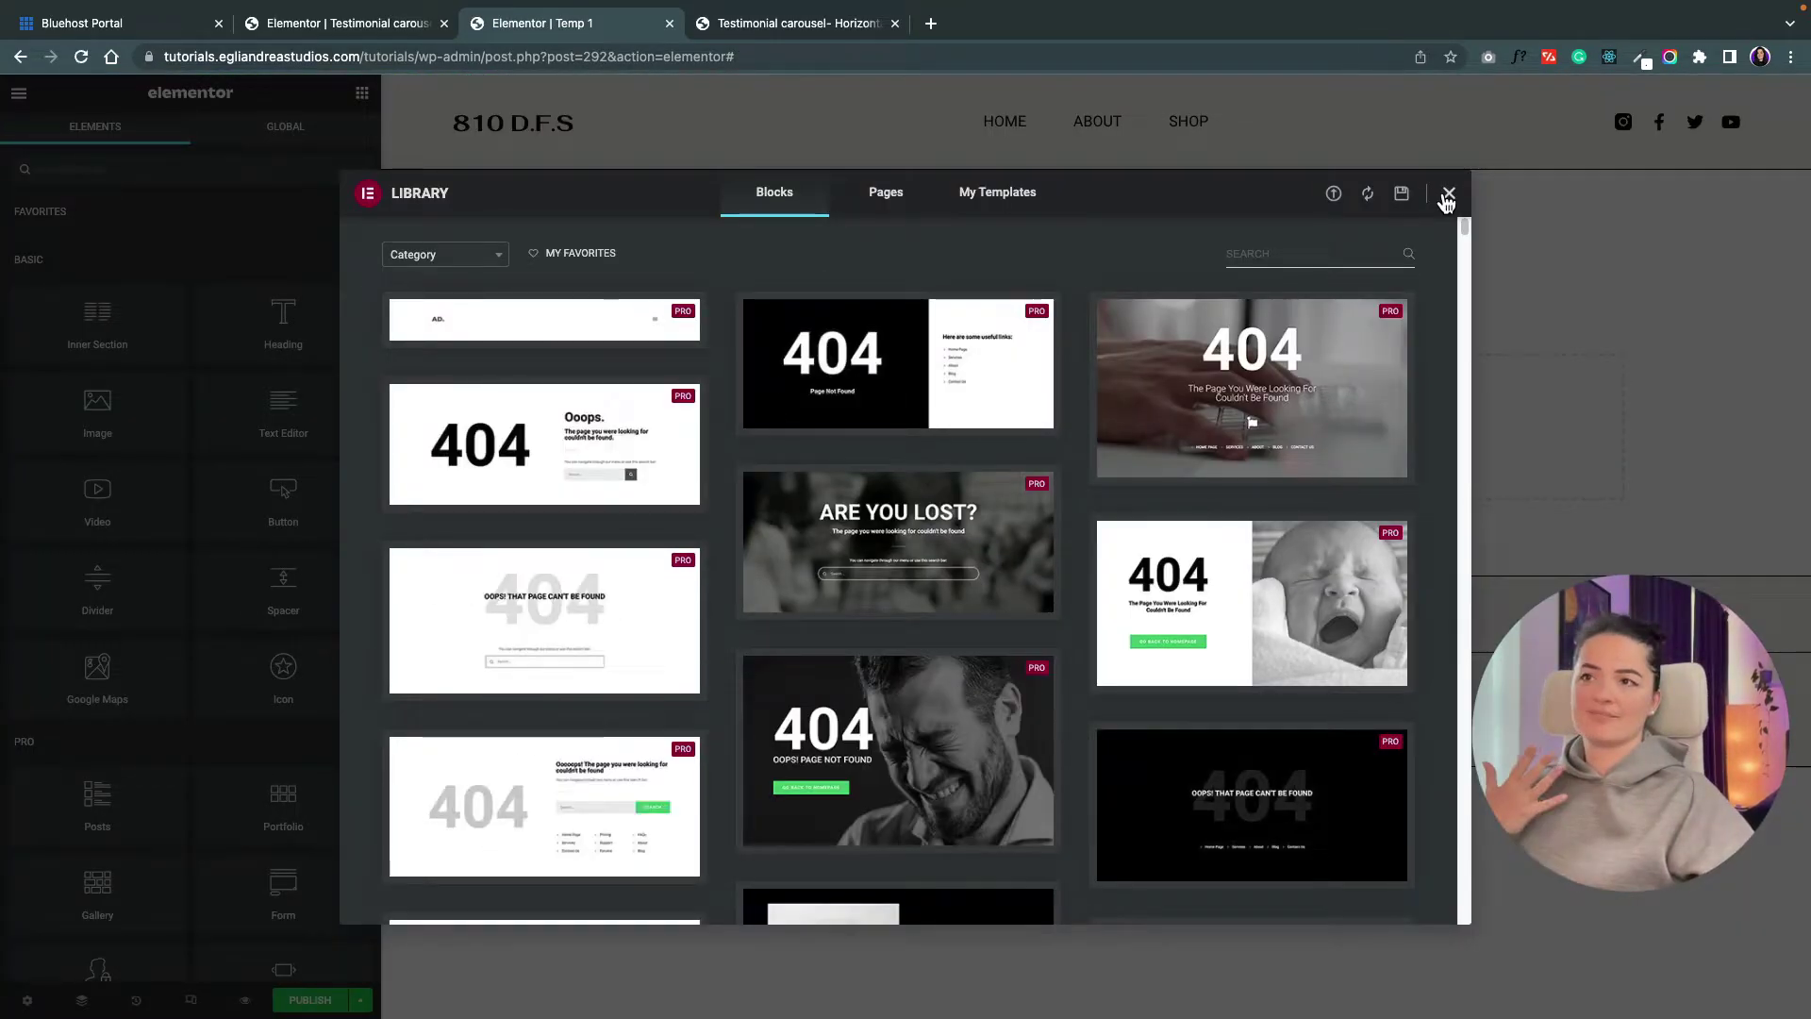
pyautogui.click(1448, 194)
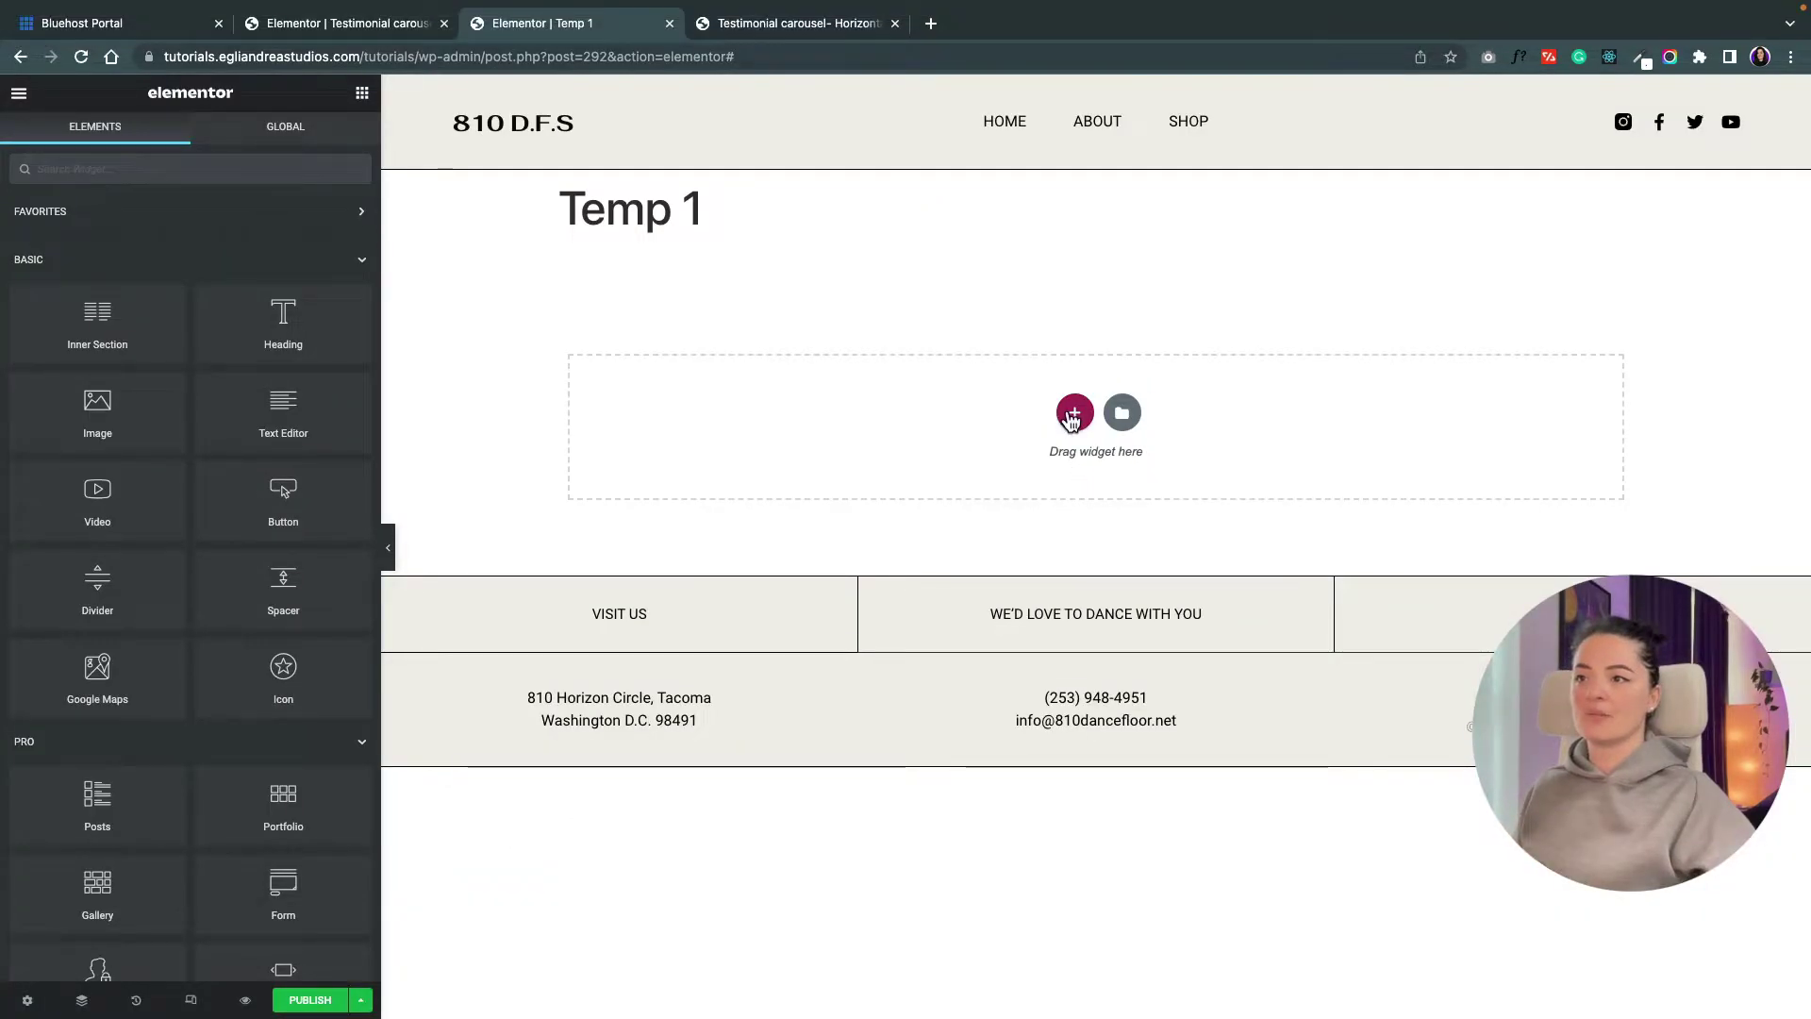
# - Add a single-column section to the template with full-width content and a minimum height of 100 VH
pyautogui.click(1074, 412)
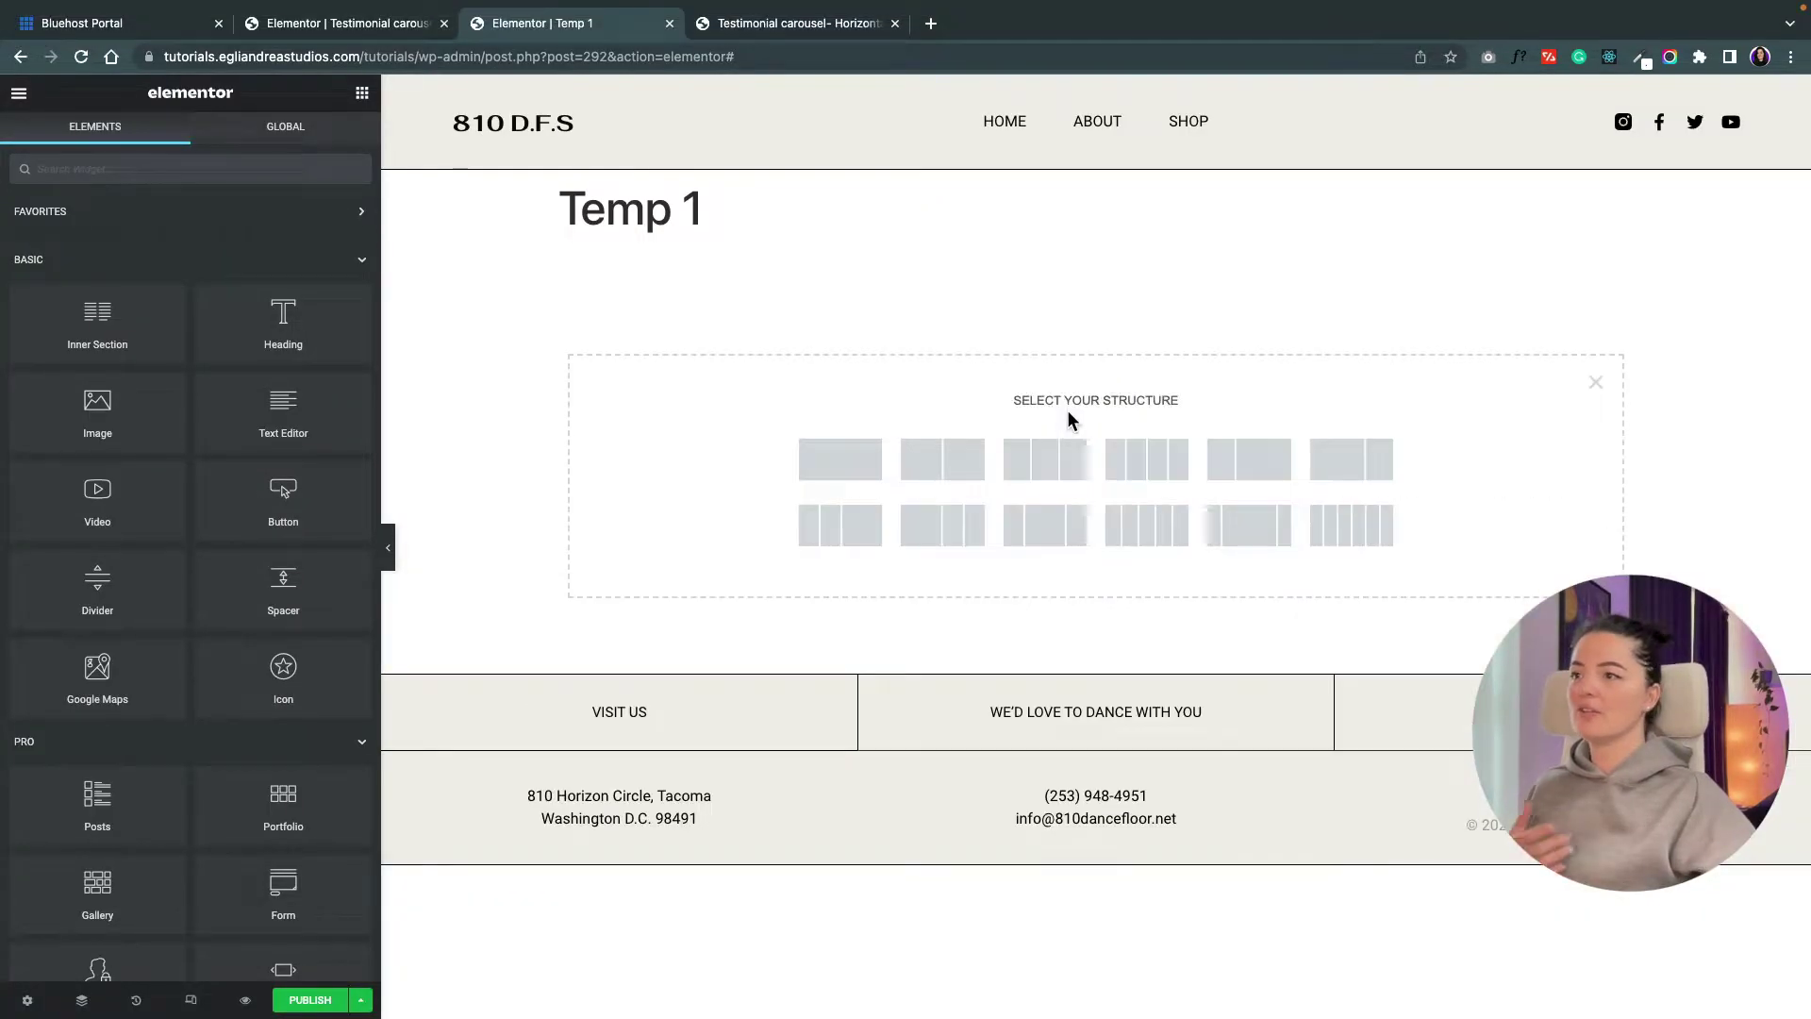
pyautogui.click(868, 459)
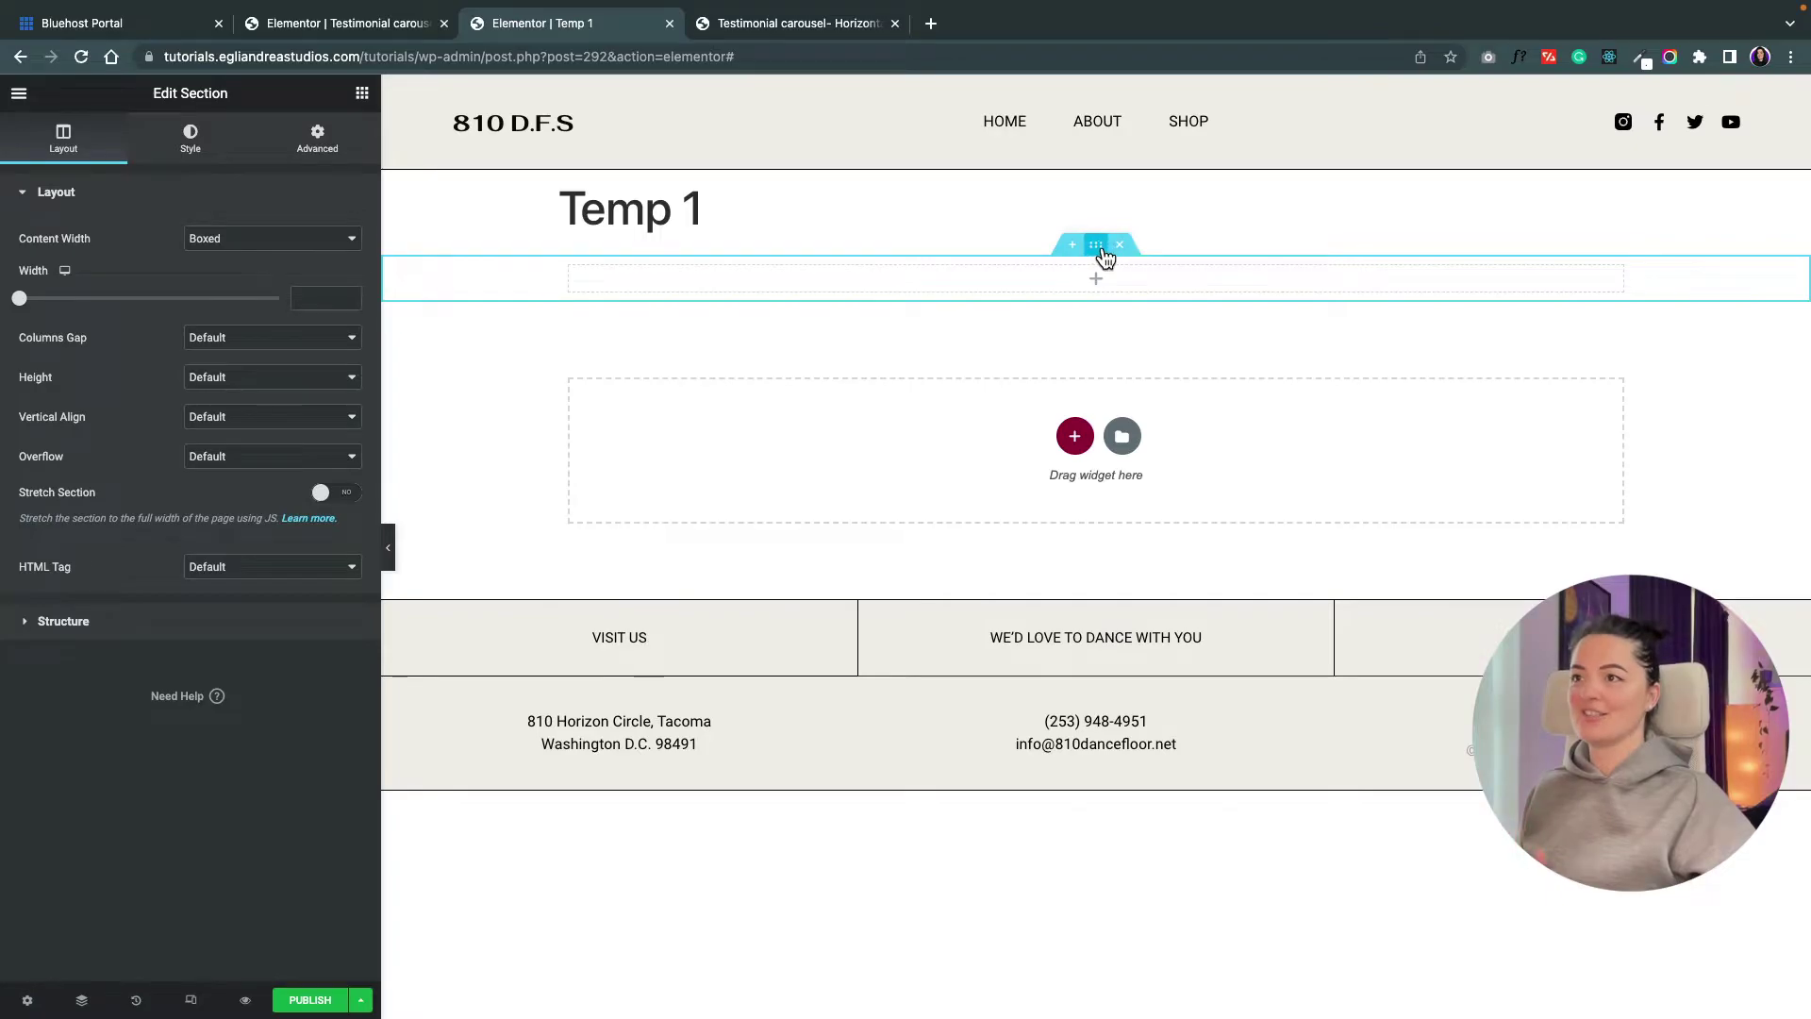
pyautogui.click(330, 253)
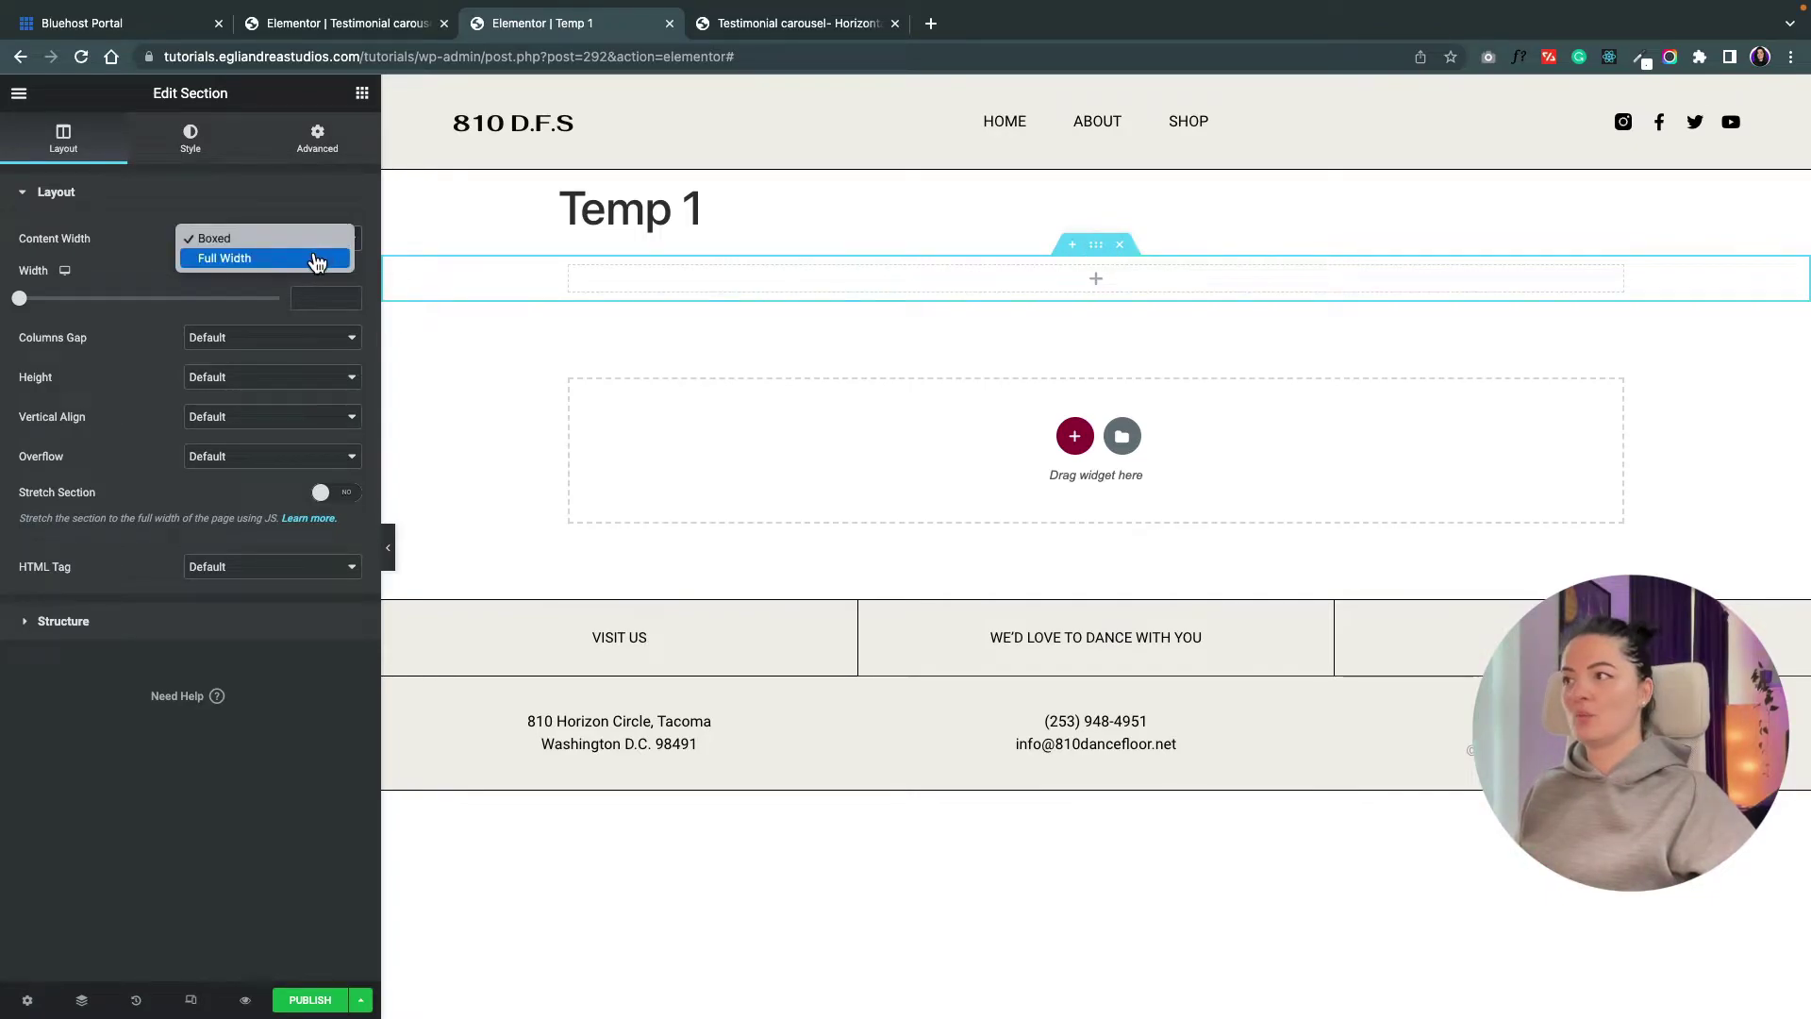
pyautogui.click(330, 258)
pyautogui.click(295, 318)
pyautogui.click(279, 359)
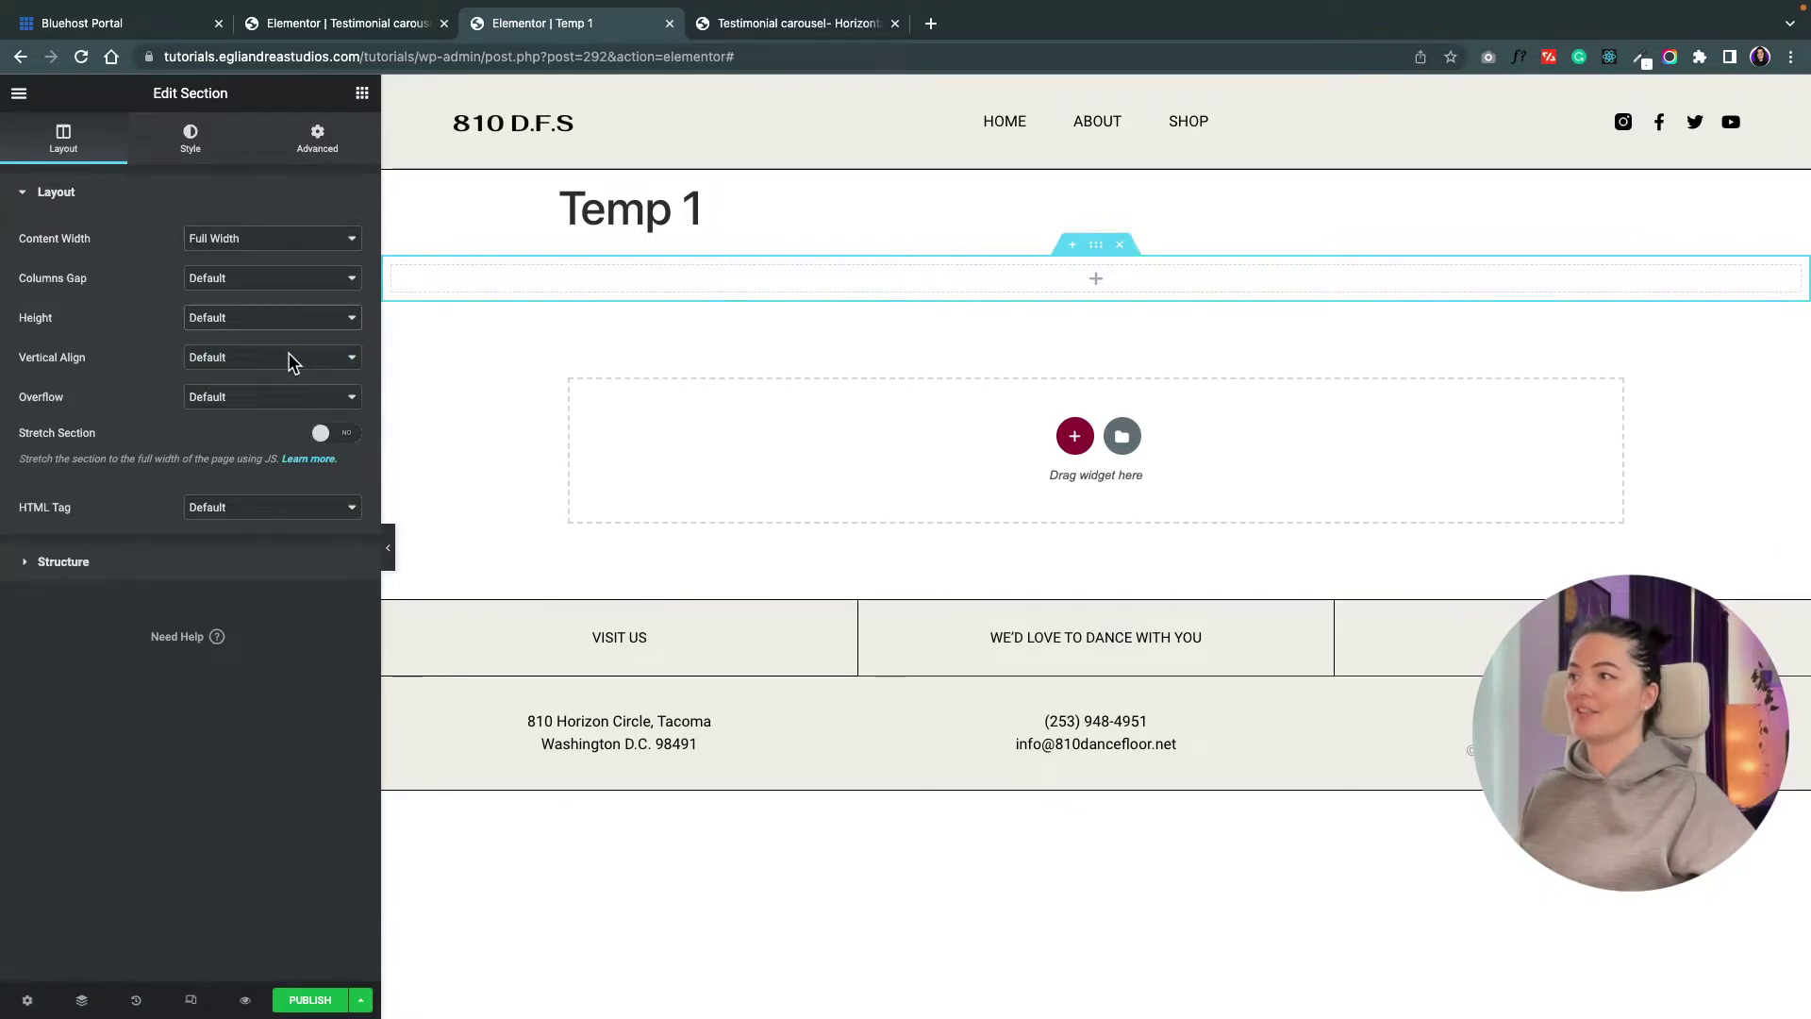
pyautogui.click(335, 351)
pyautogui.moveTo(279, 378)
pyautogui.mouseDown()
pyautogui.moveTo(257, 378)
pyautogui.moveTo(283, 379)
pyautogui.mouseUp()
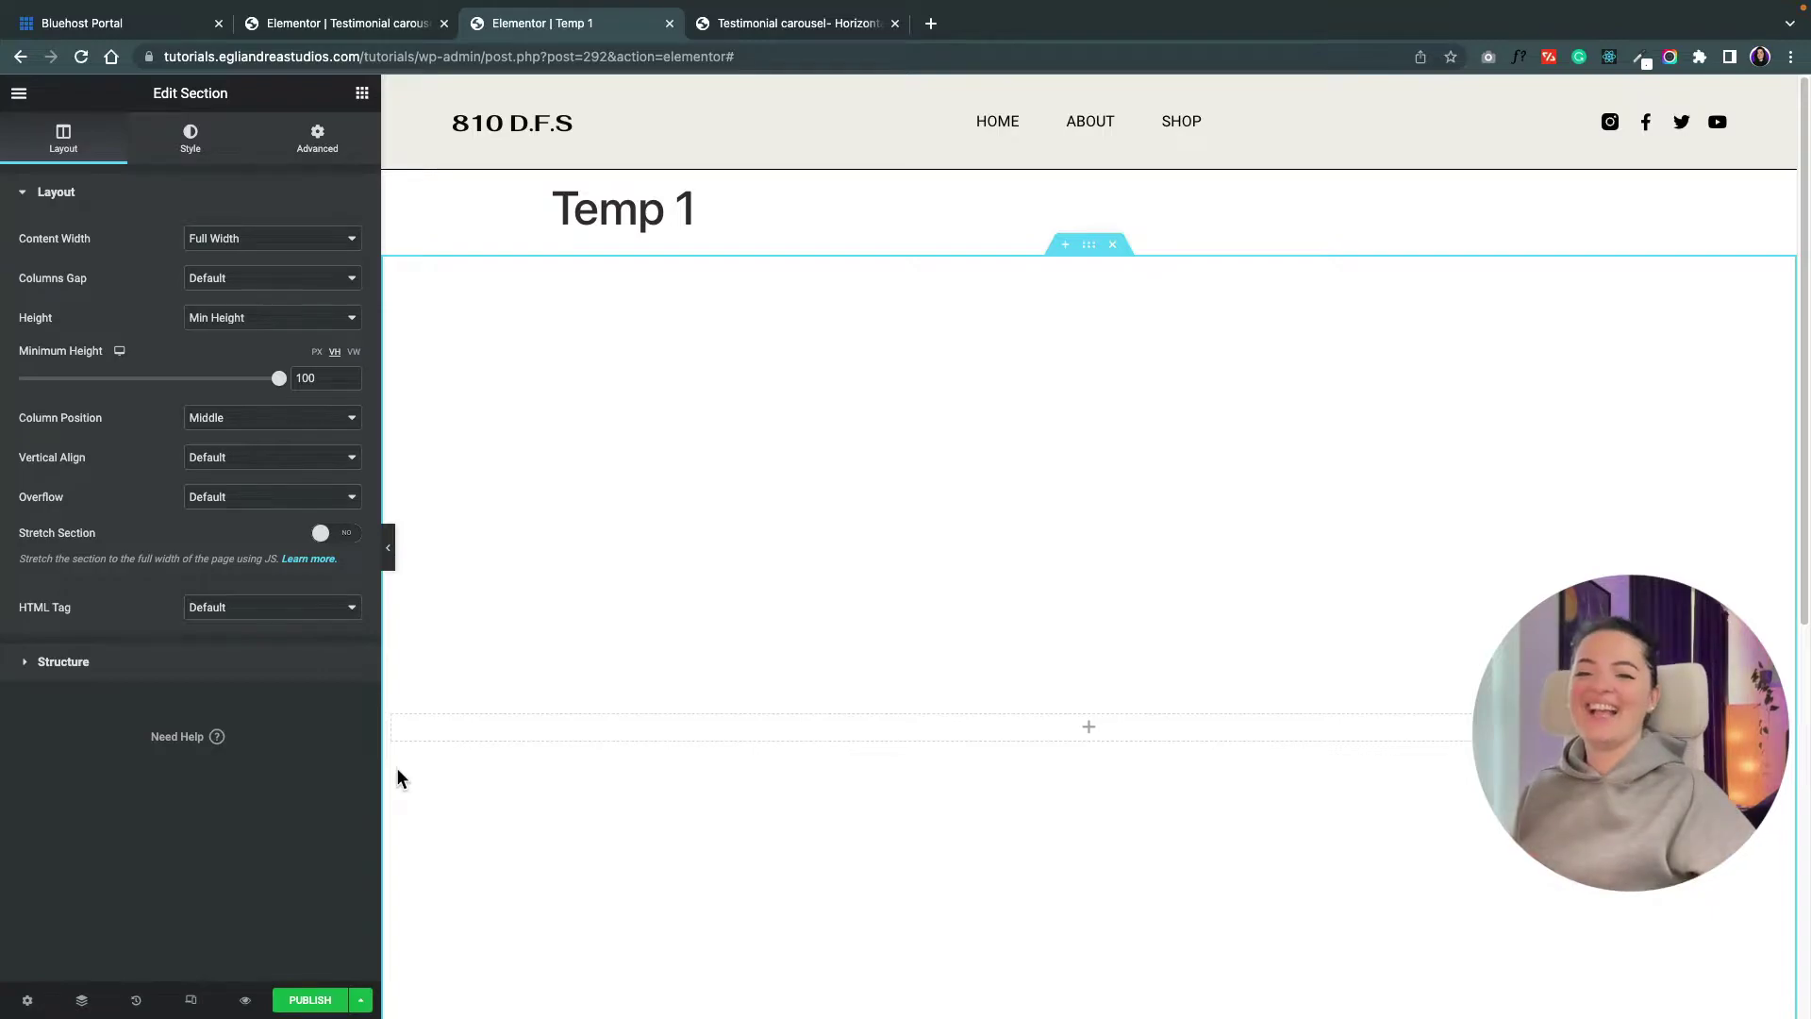
# - Set the section's HTML tag to section and its columns gap to No Gap
pyautogui.click(269, 609)
pyautogui.click(258, 725)
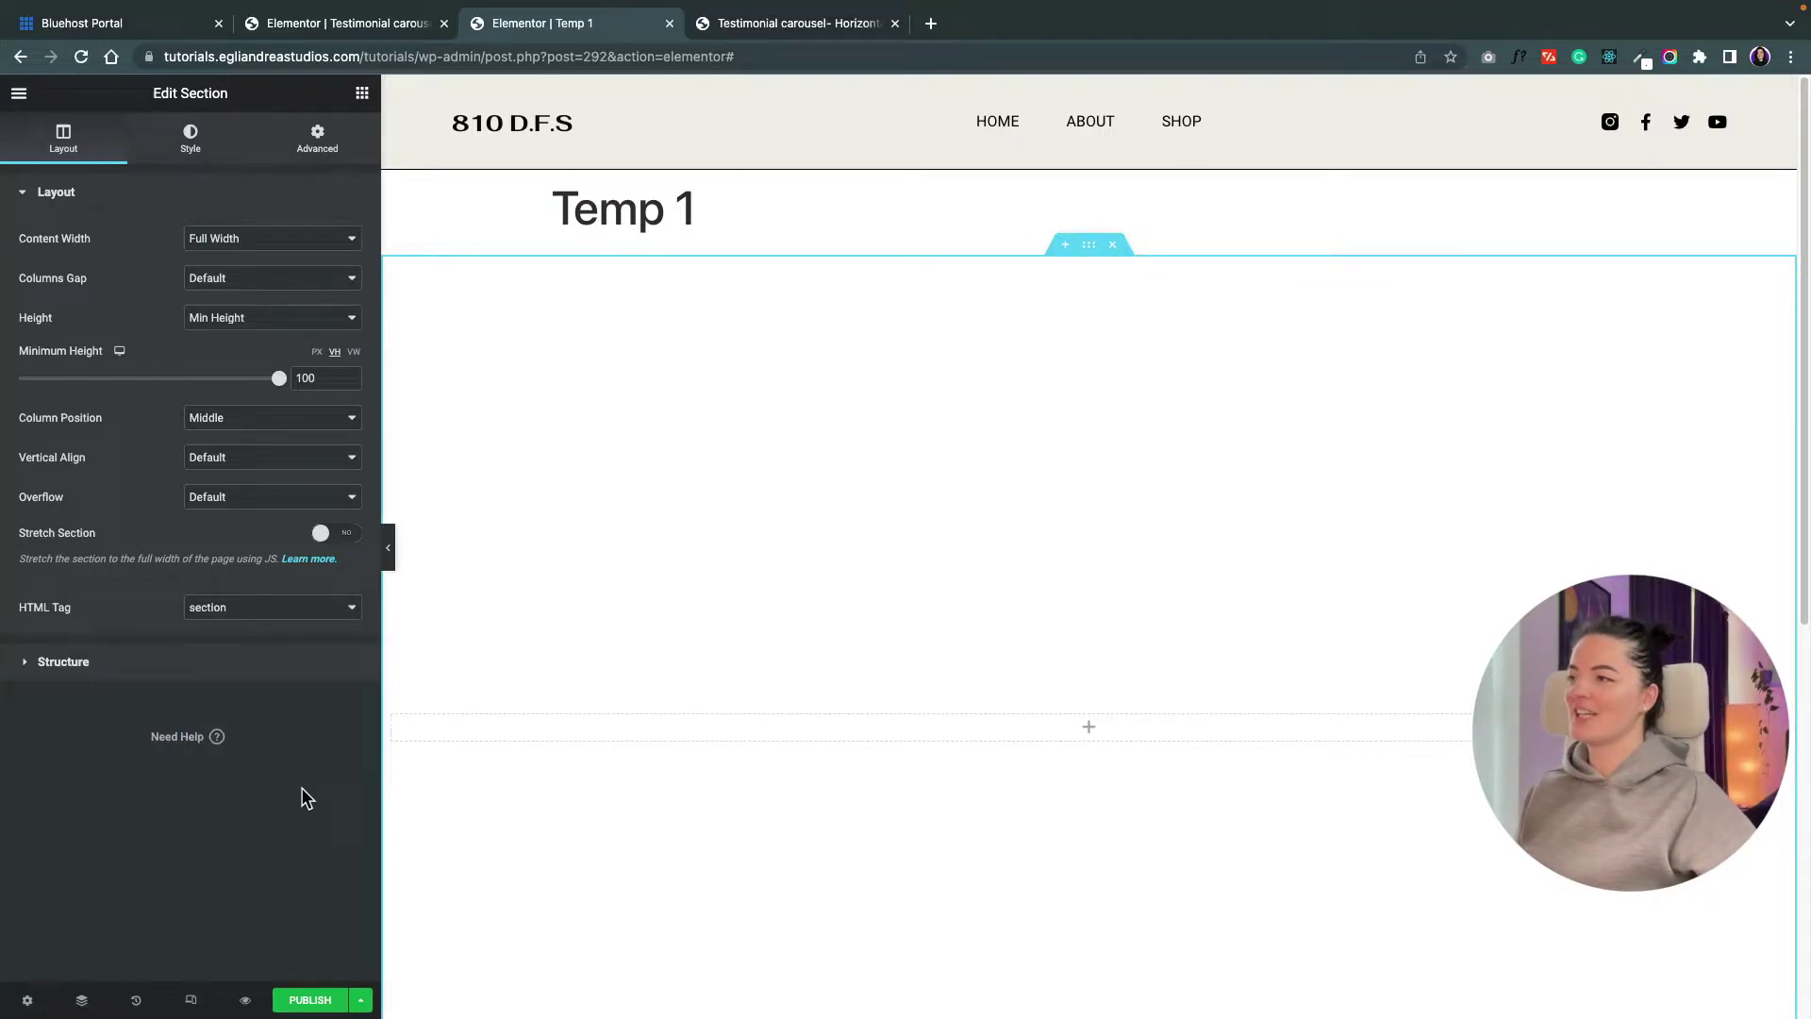
pyautogui.click(302, 279)
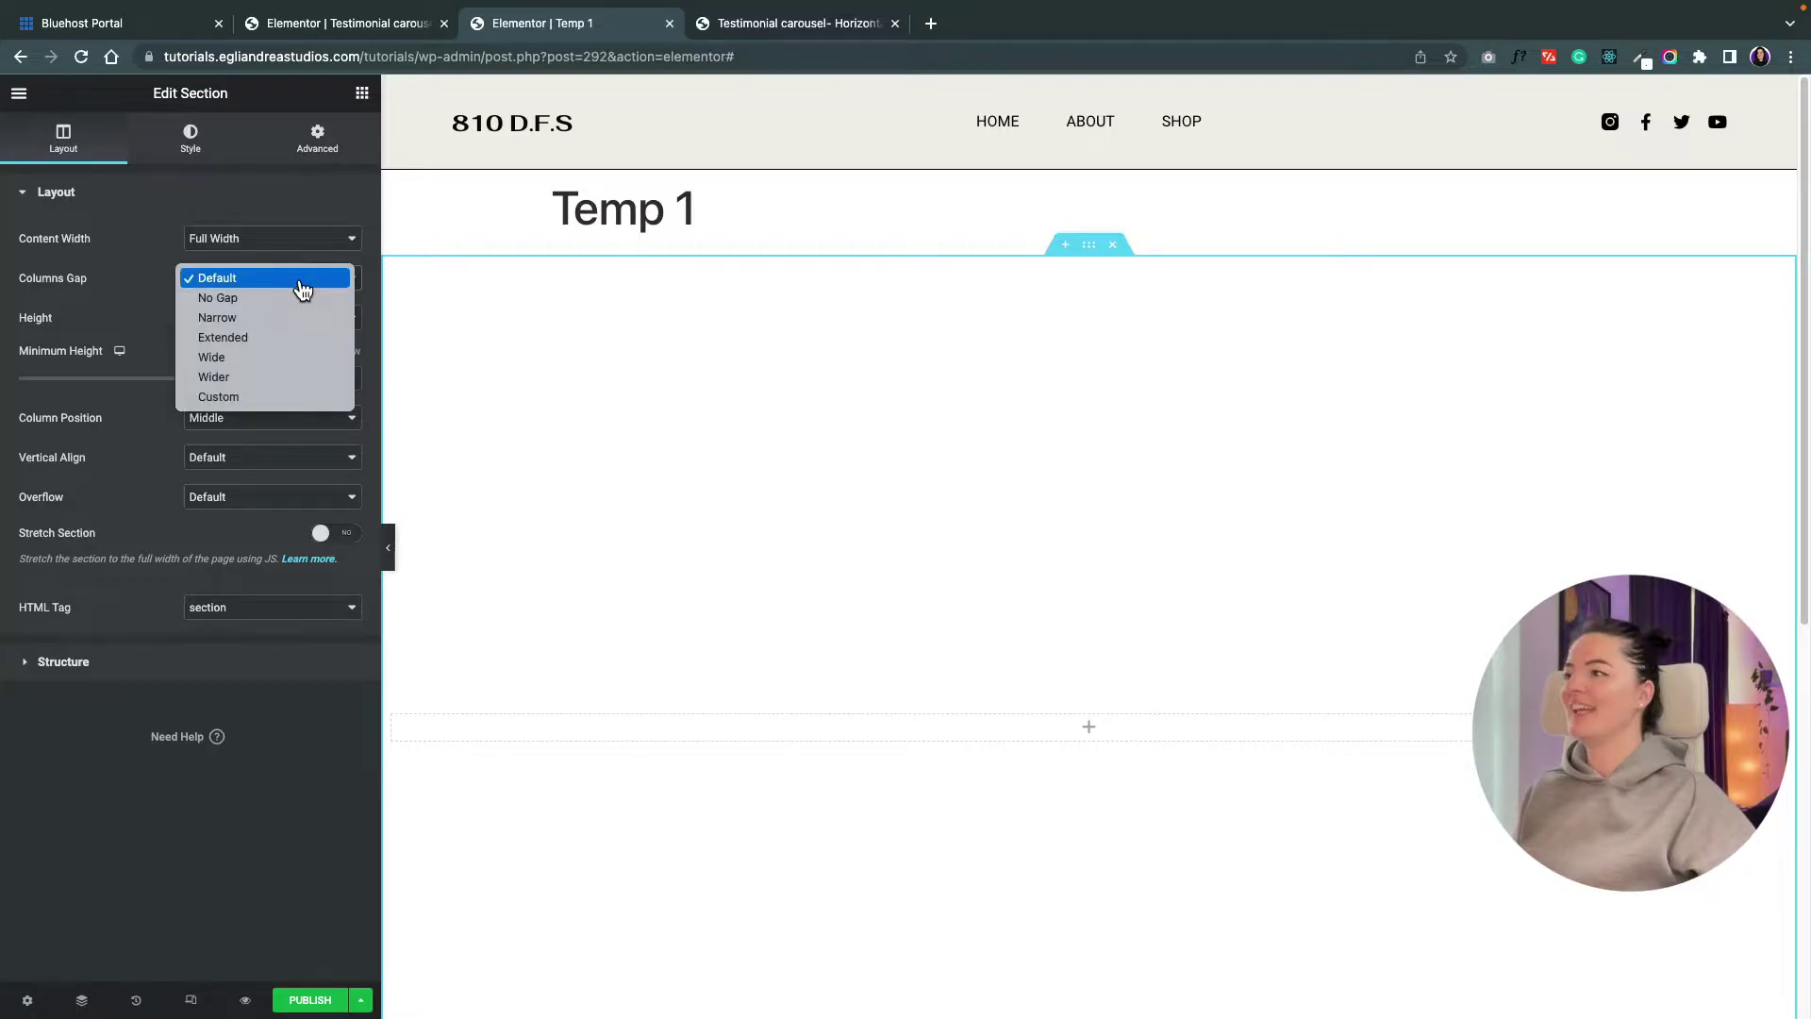
pyautogui.click(276, 299)
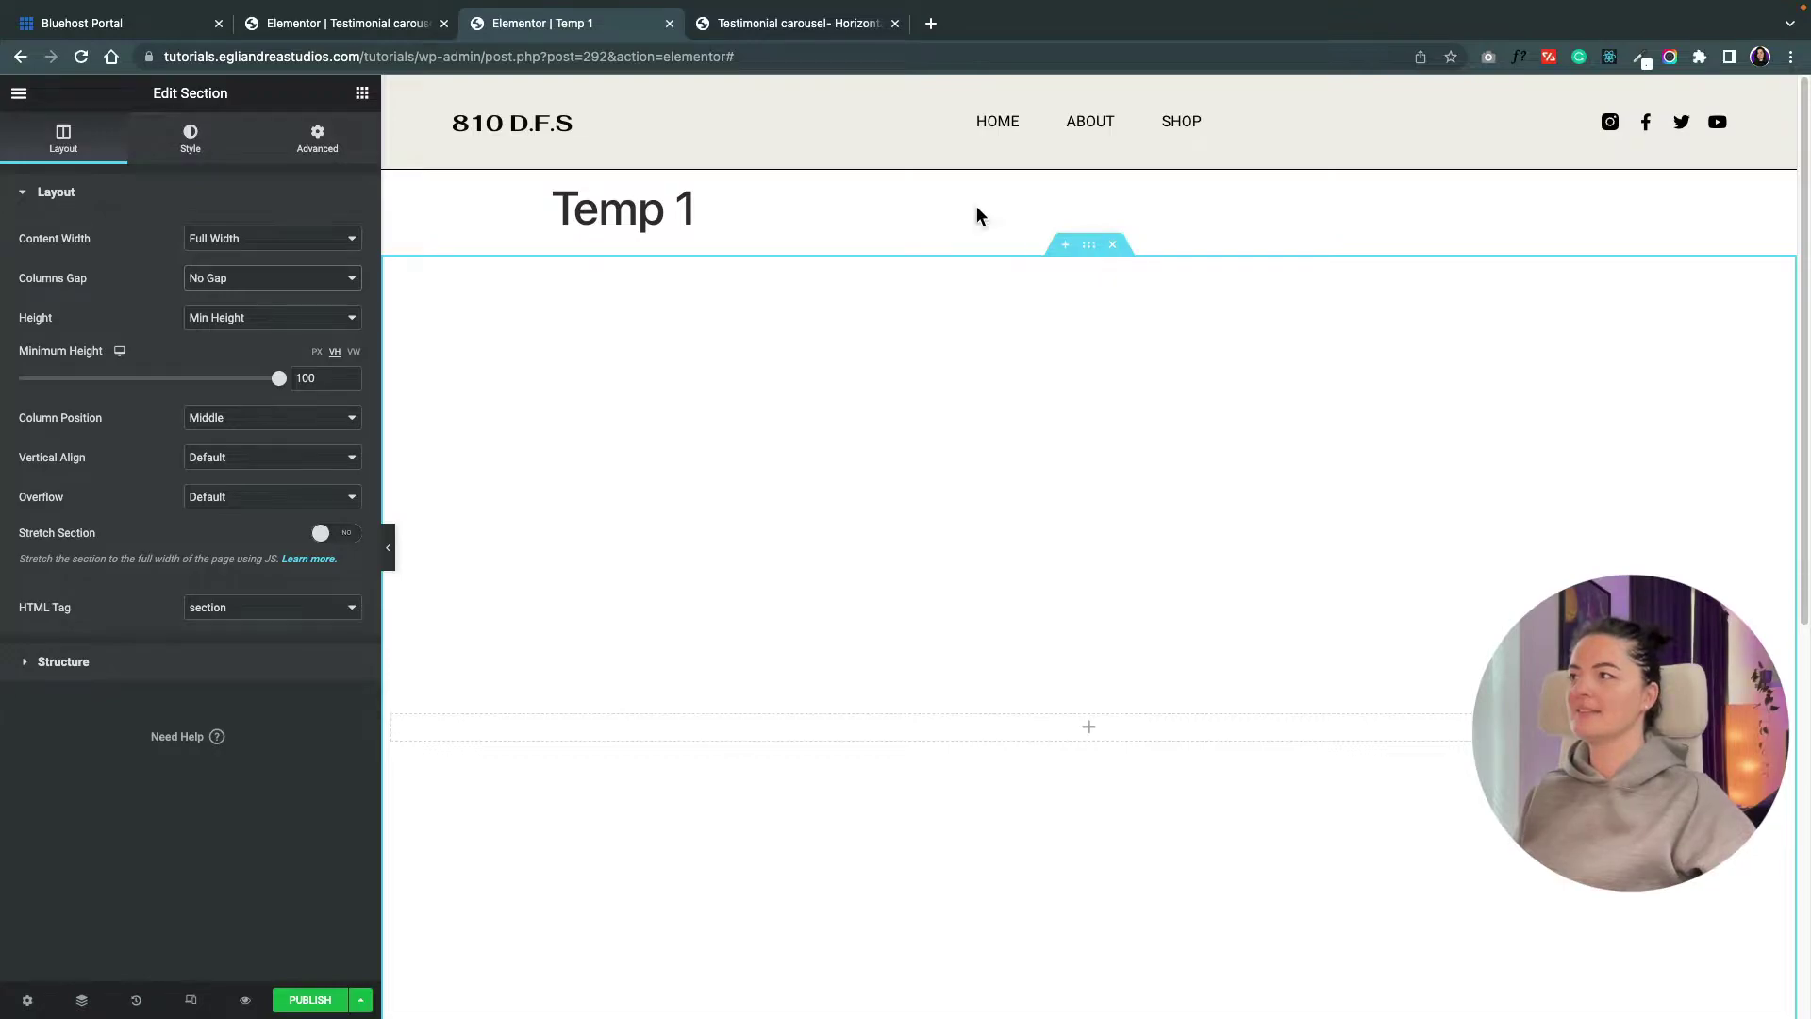
# - Give the section a classic background in solid black, #000000
pyautogui.click(185, 143)
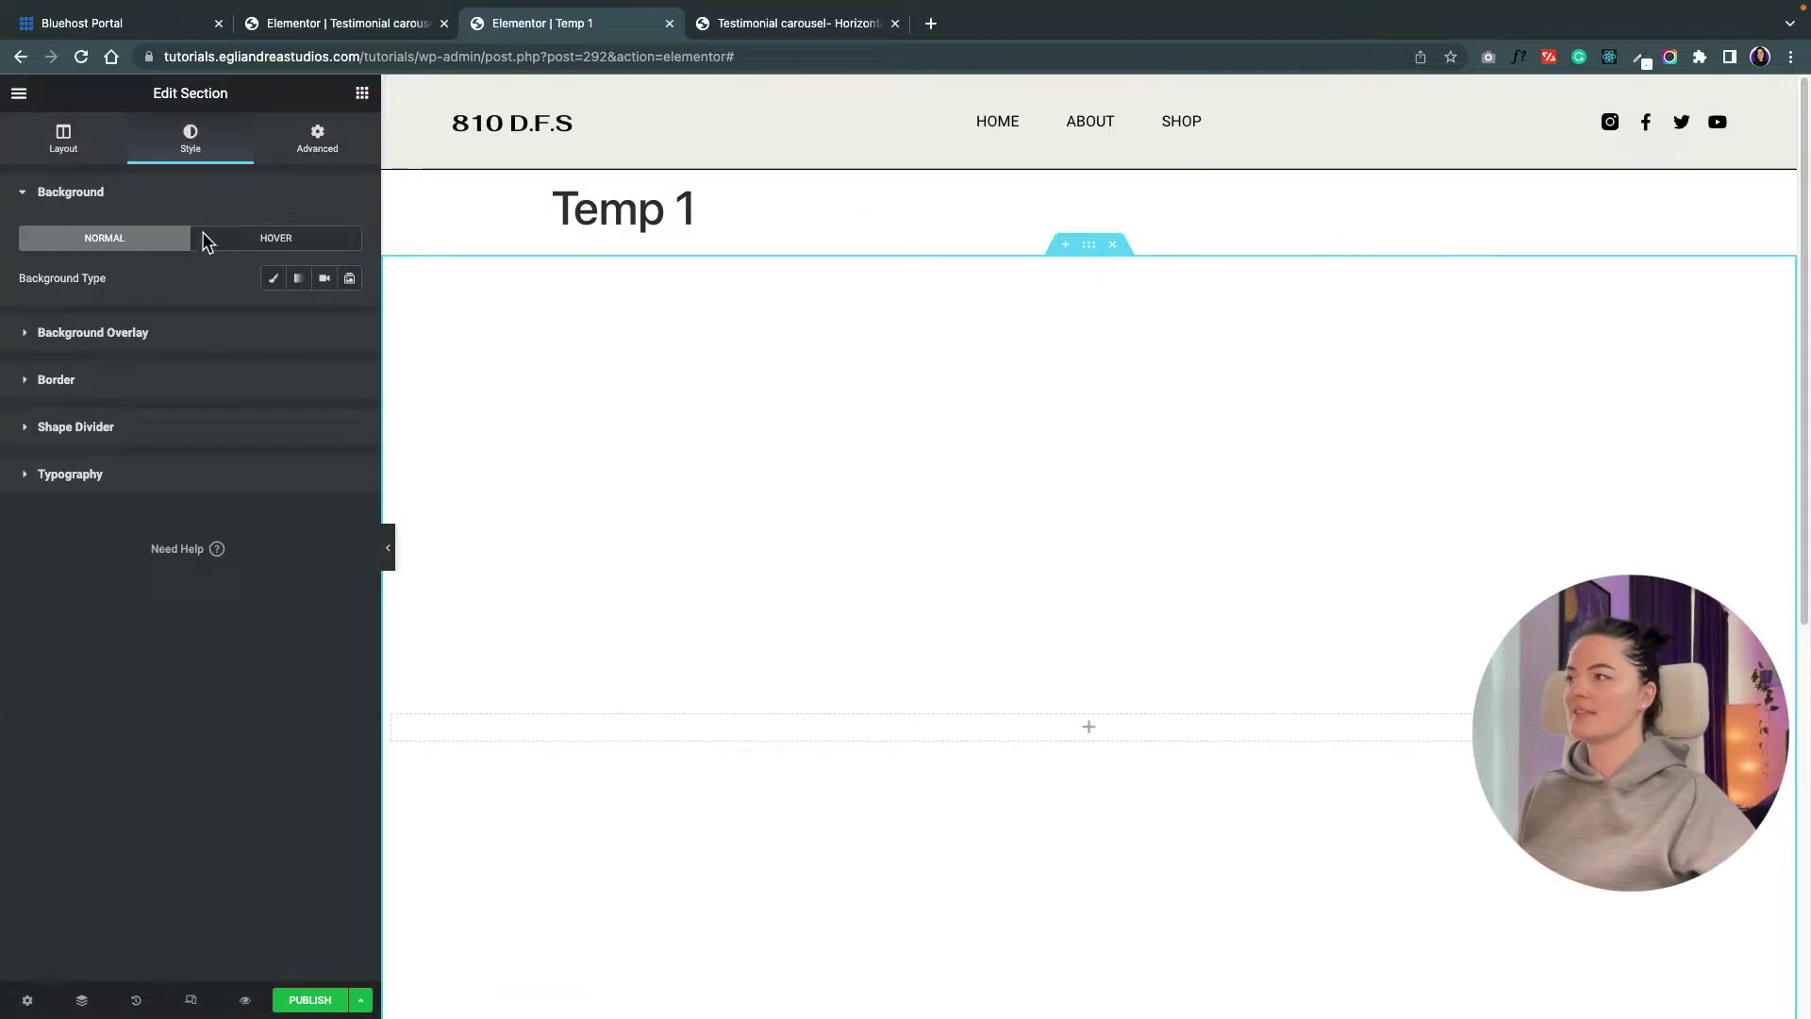
pyautogui.click(273, 279)
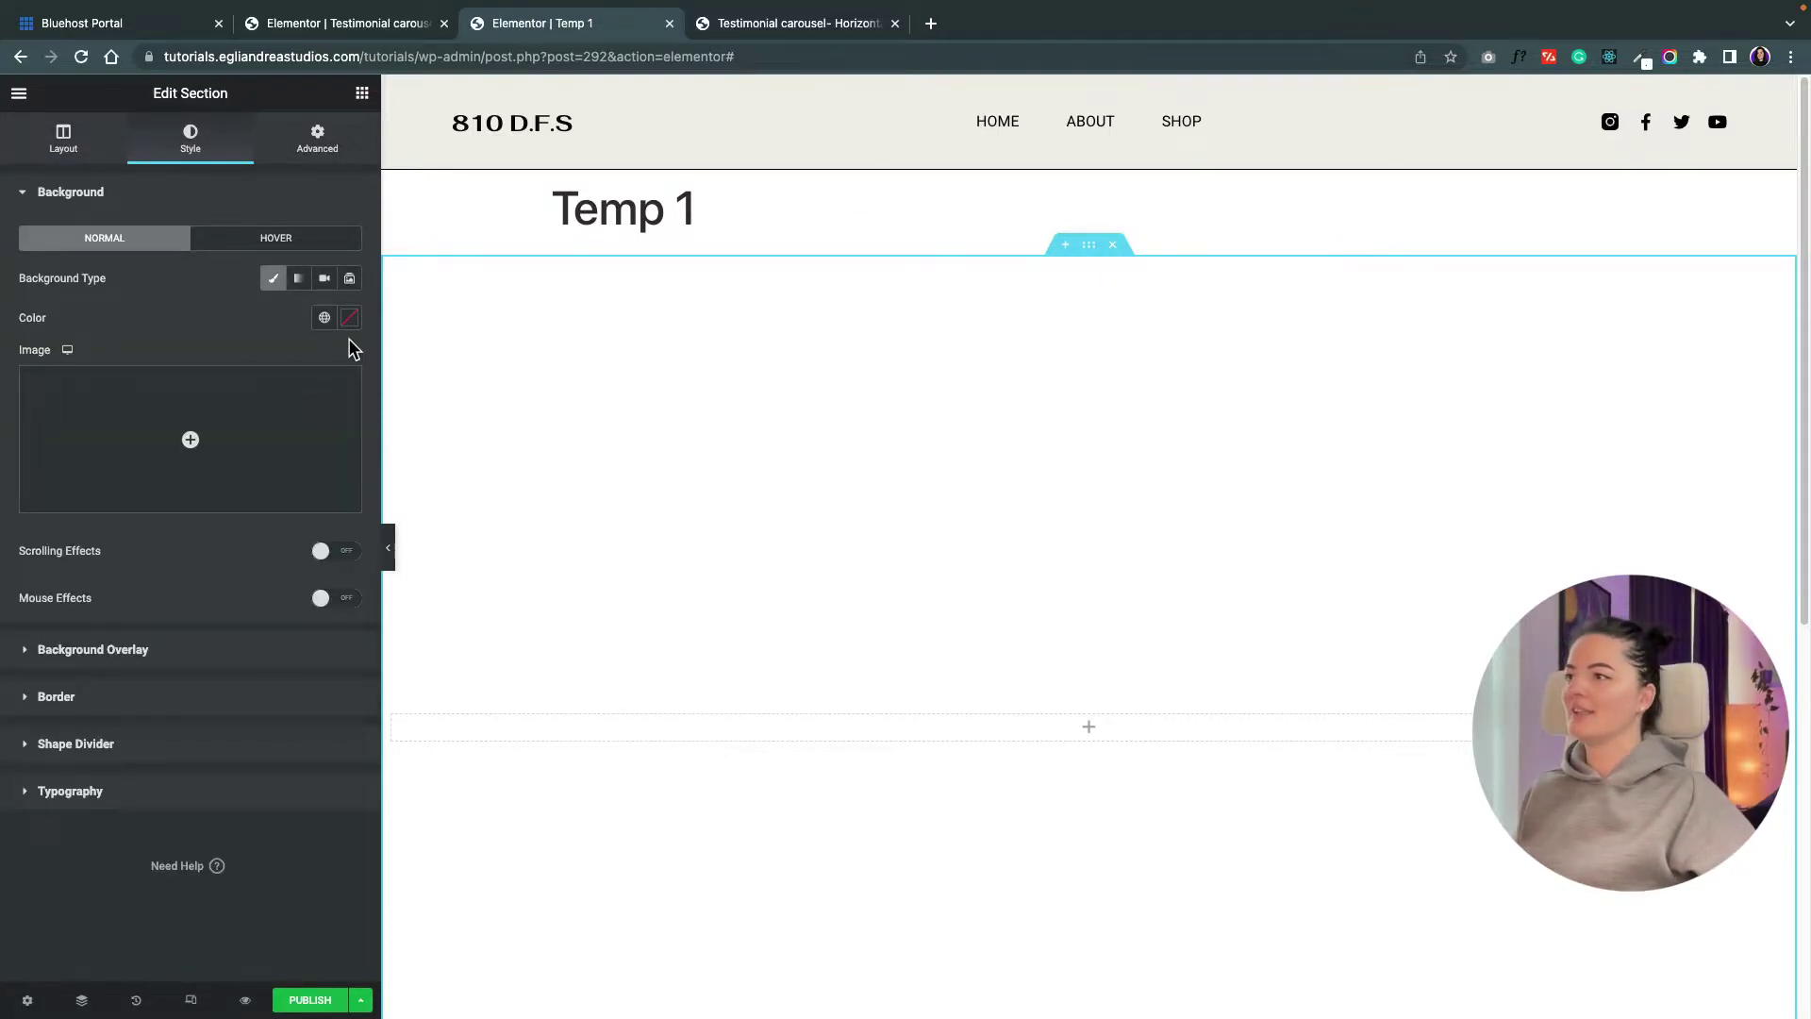
pyautogui.click(349, 318)
pyautogui.click(208, 545)
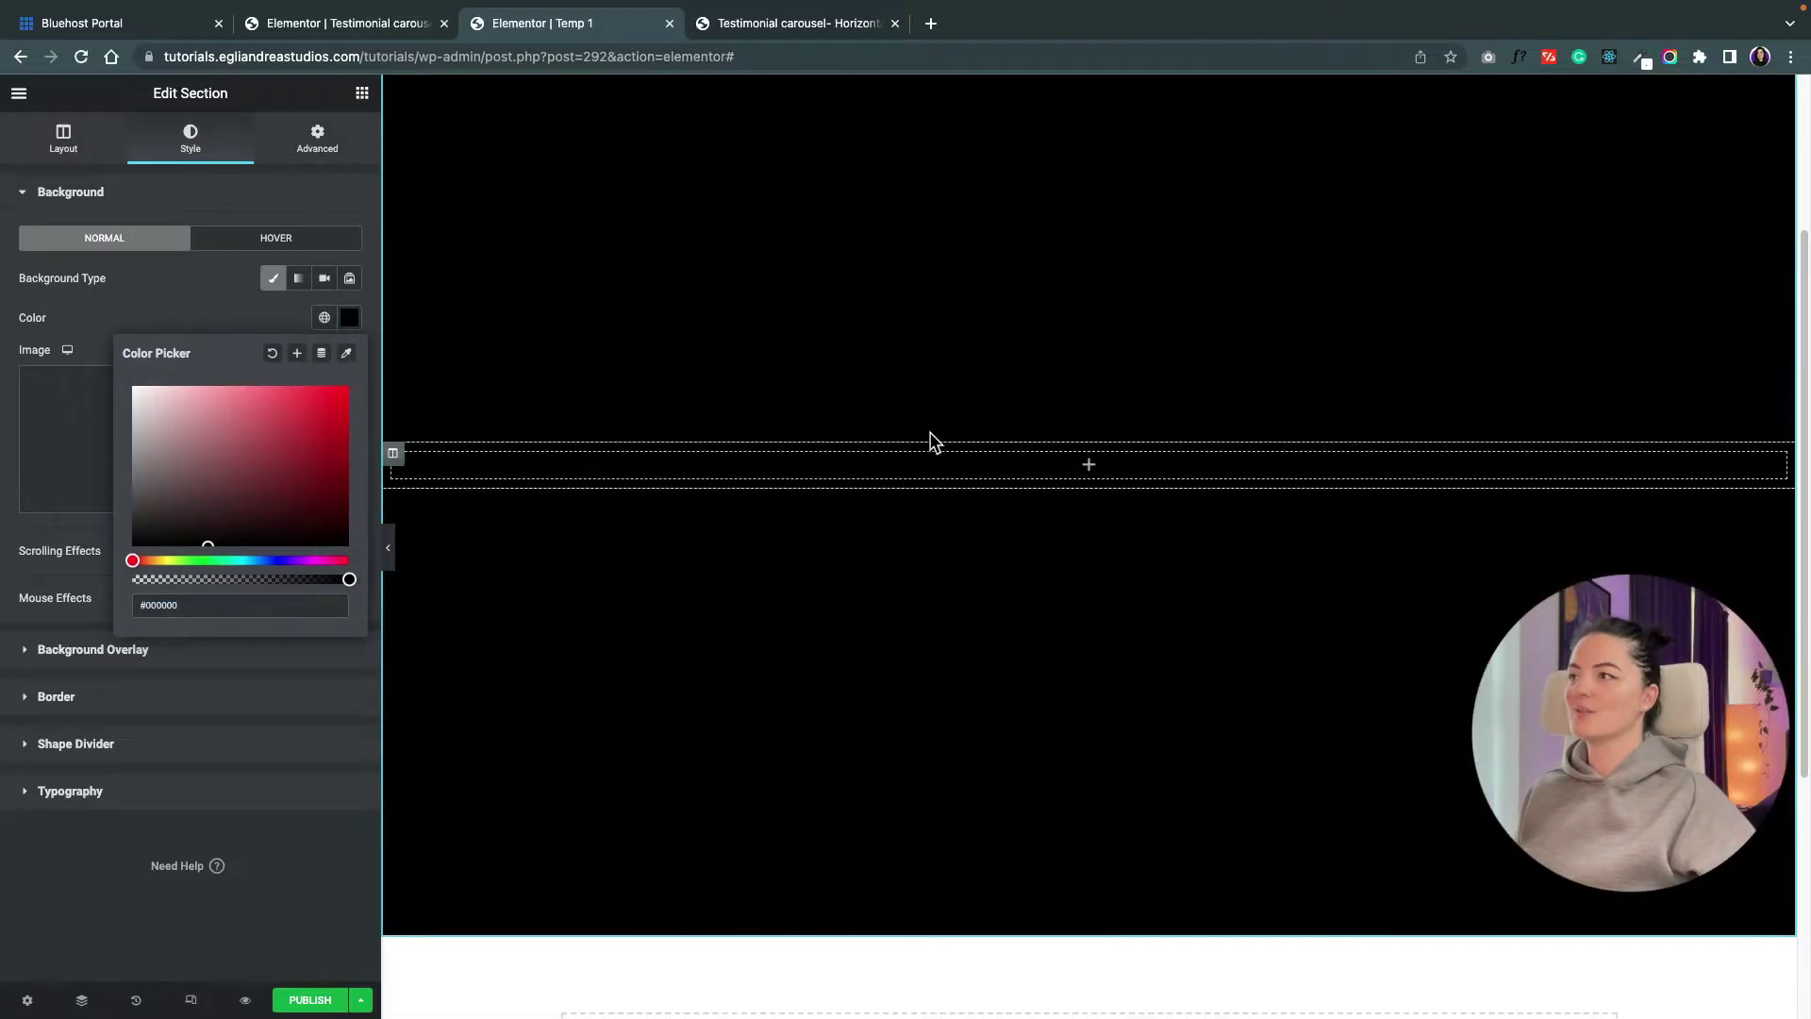
# - Place a two-column Inner Section widget inside the black section
pyautogui.click(362, 92)
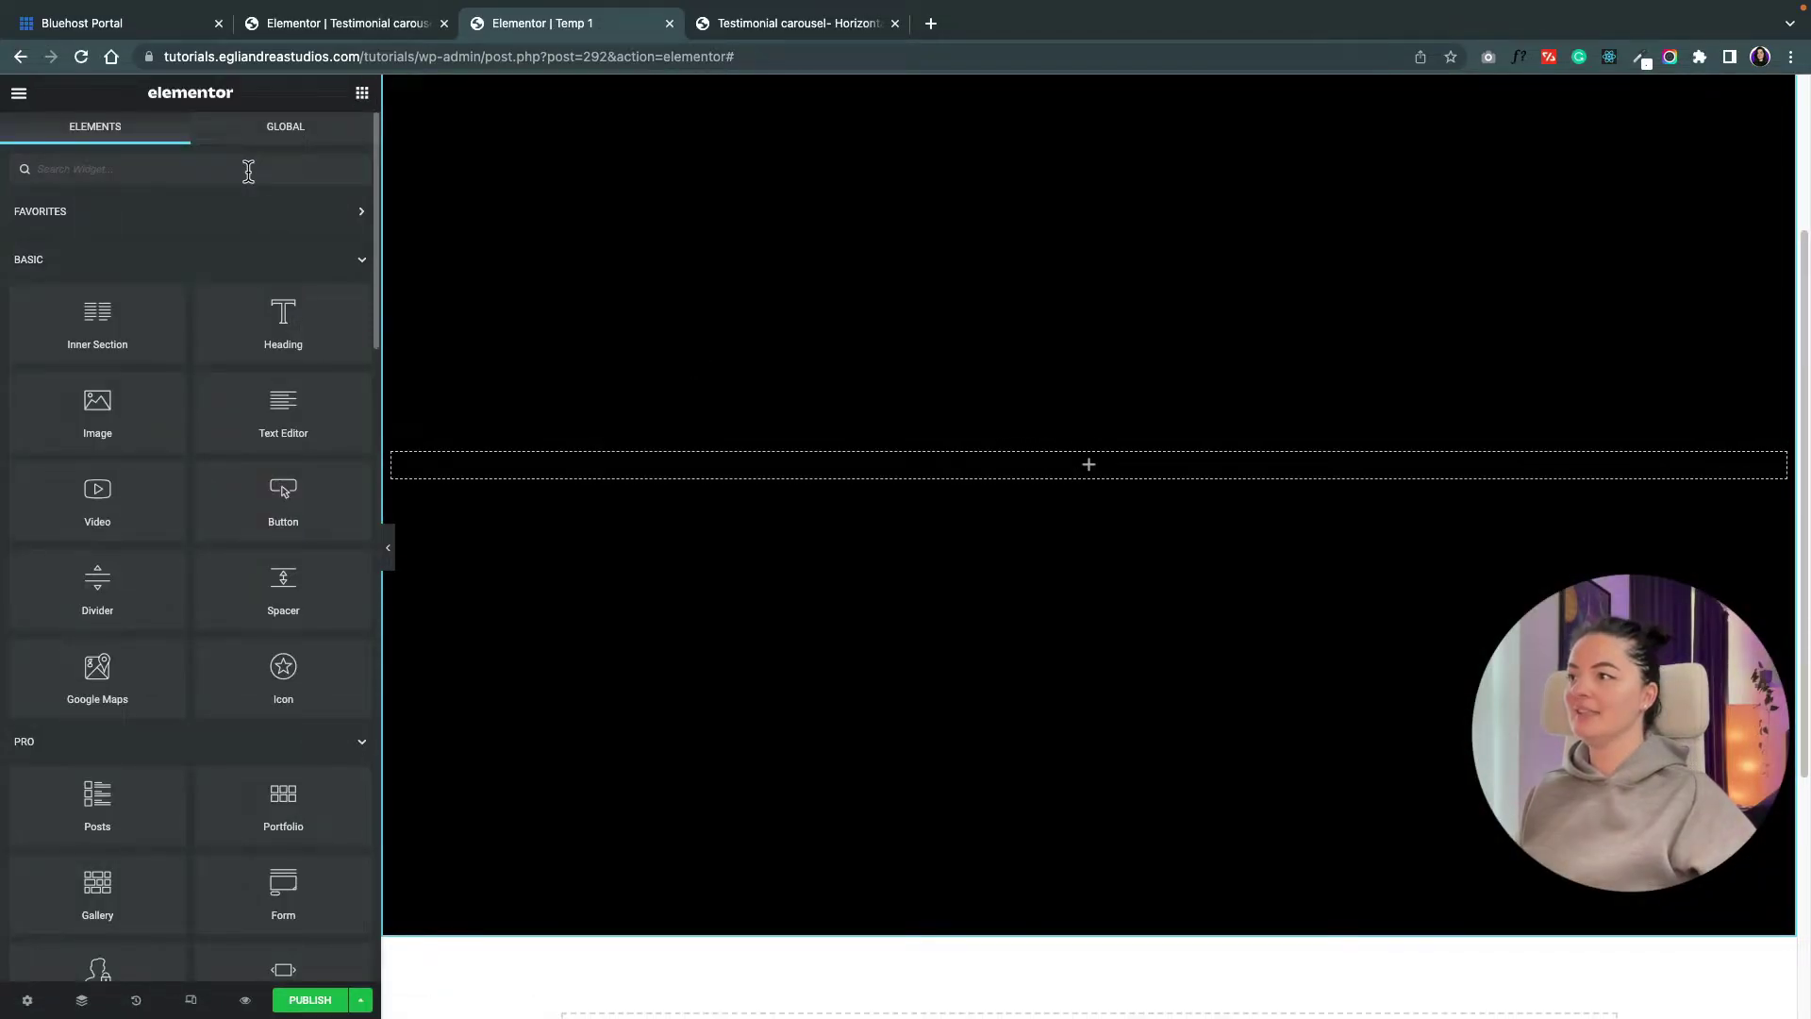
pyautogui.moveTo(98, 321); pyautogui.dragTo(1089, 464)
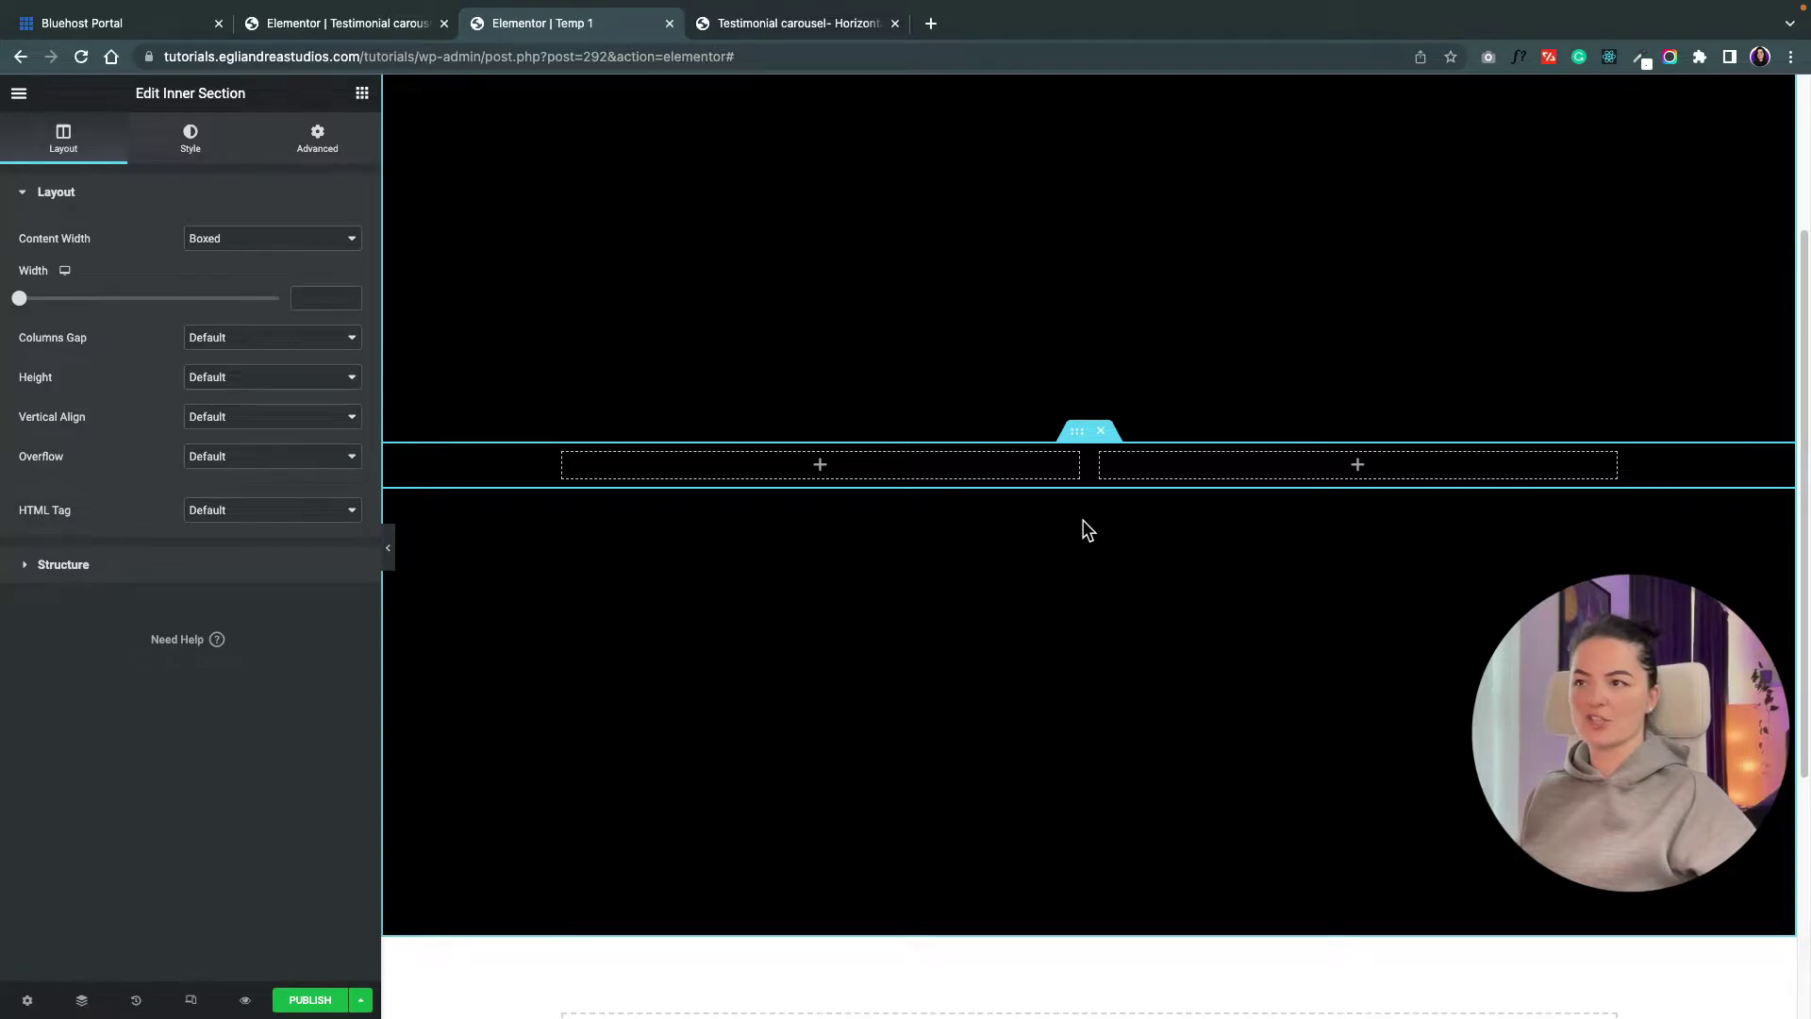
pyautogui.scroll(3, 1085, 533)
pyautogui.click(363, 93)
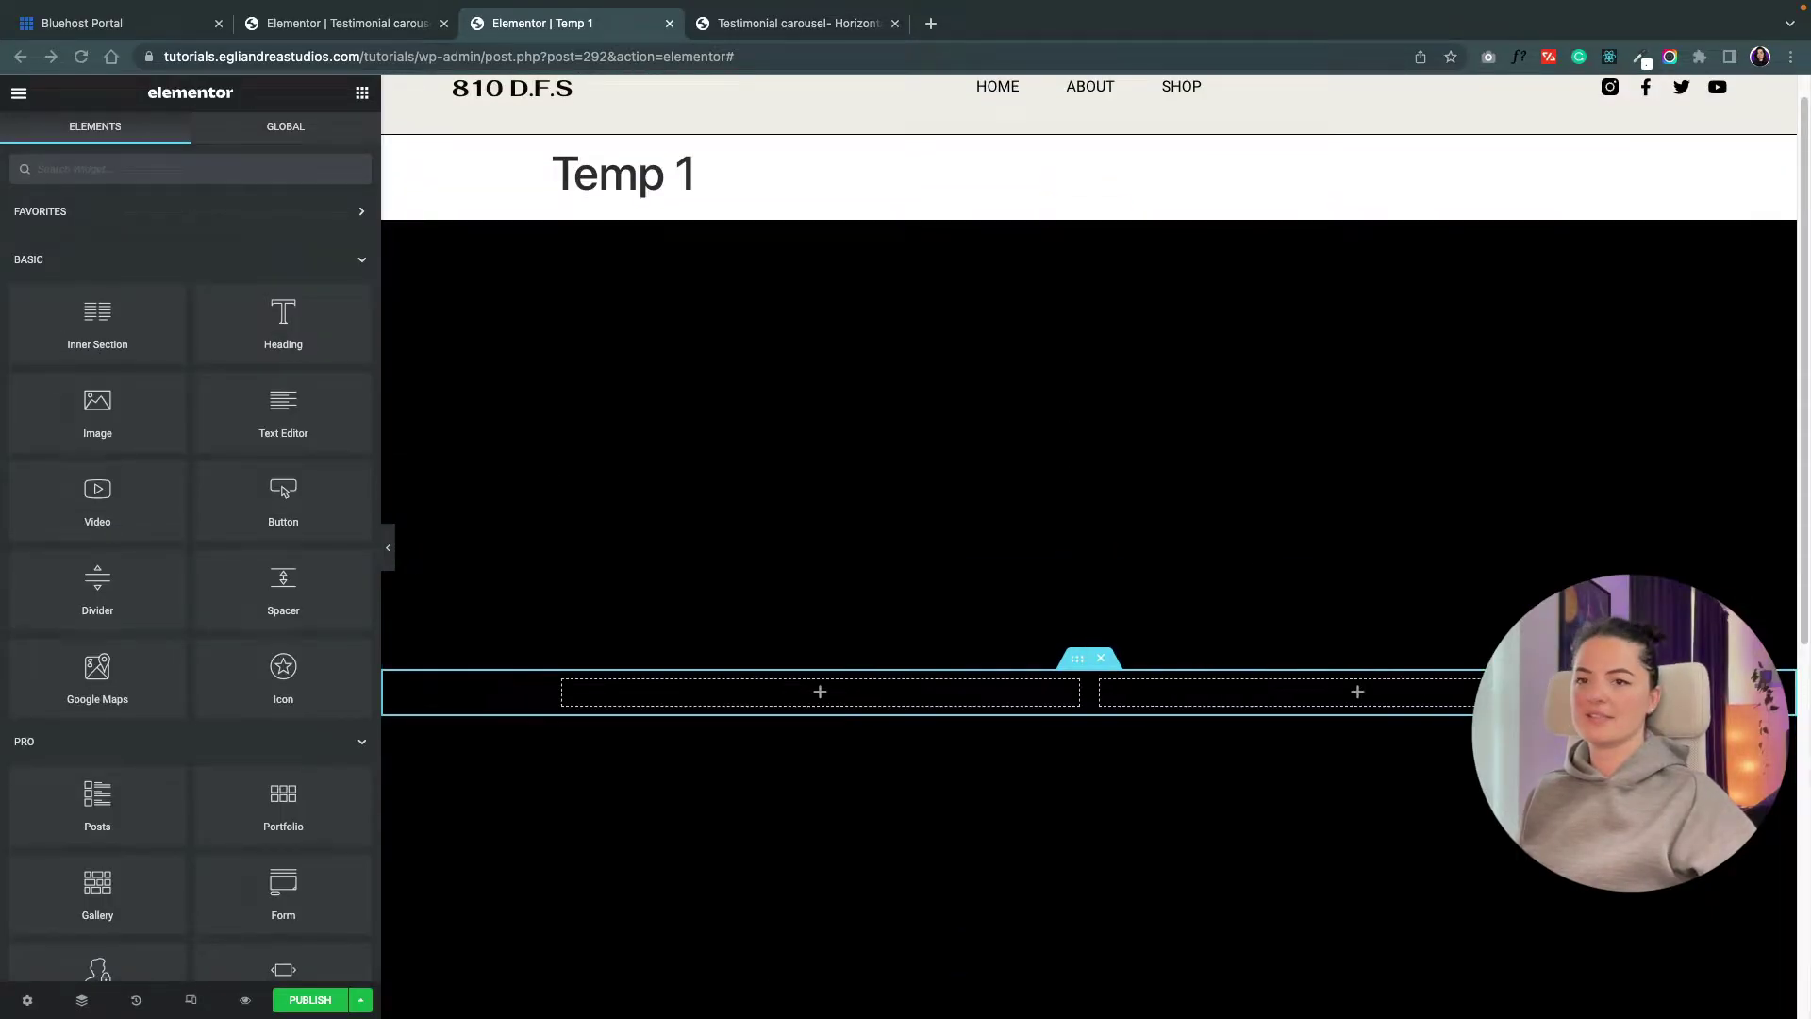
# - Set the inner section to full-width content with a minimum height of 55 VH
pyautogui.click(1078, 661)
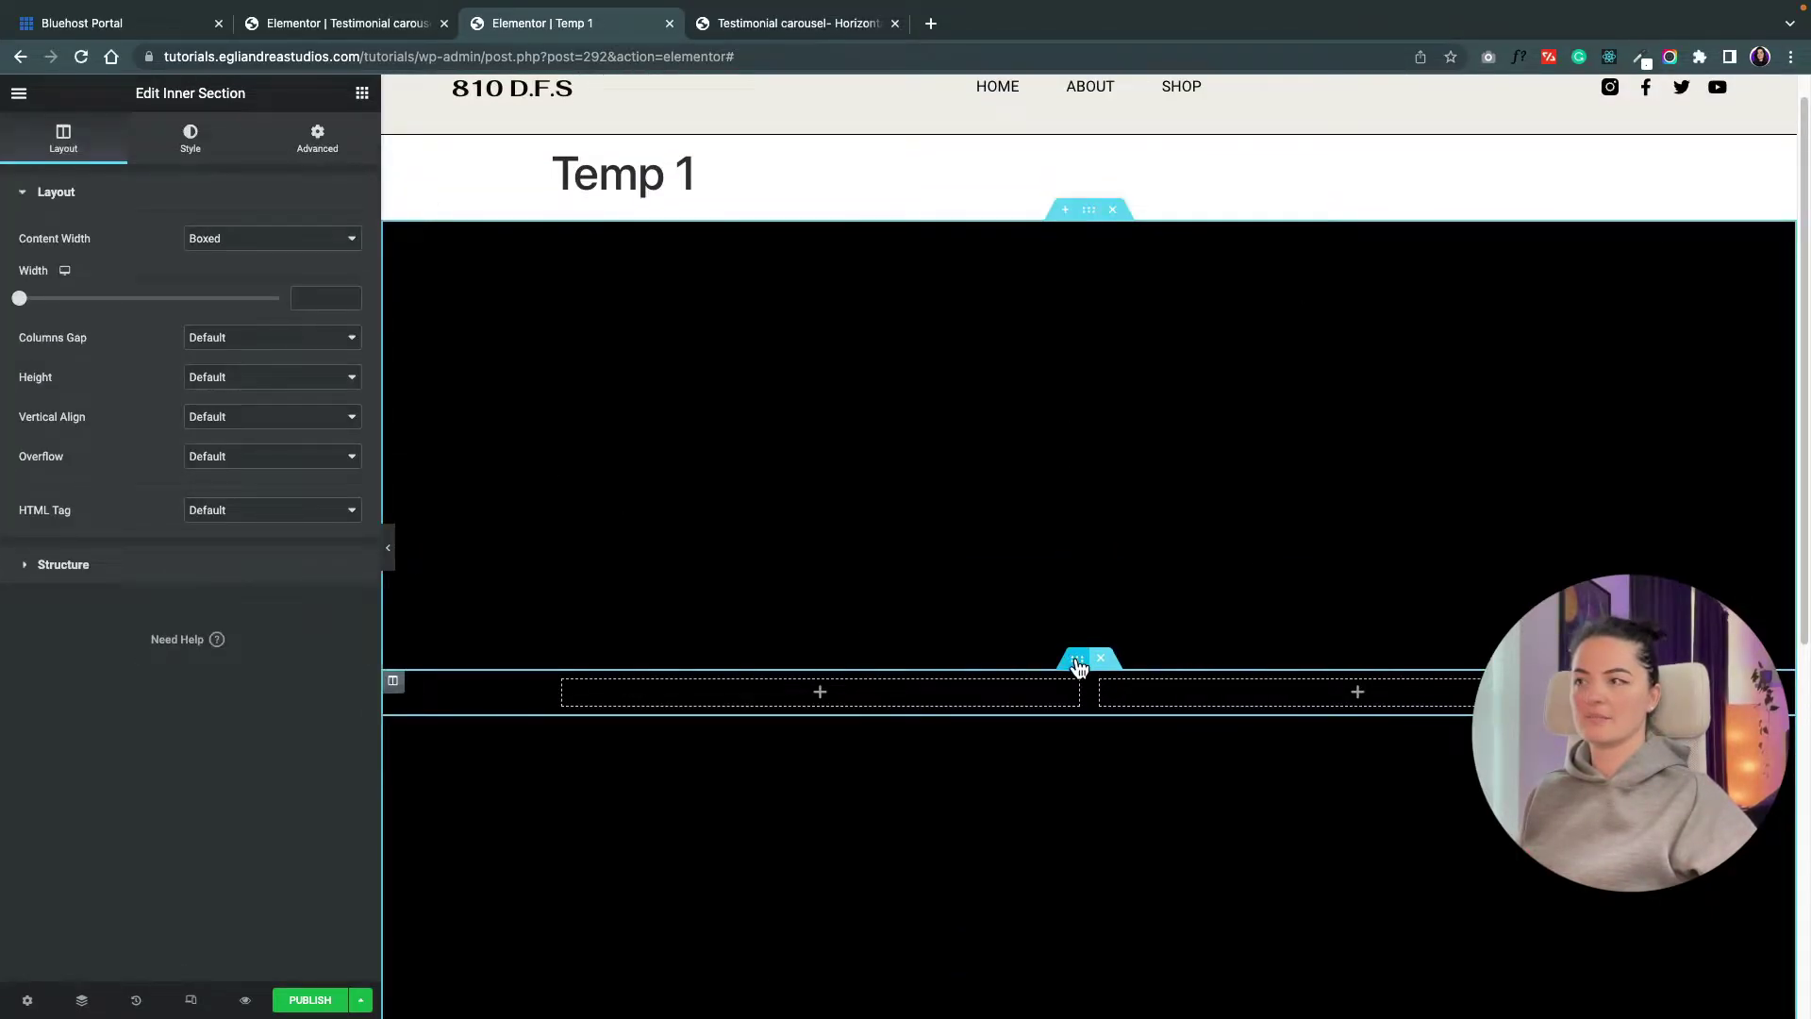
pyautogui.click(218, 242)
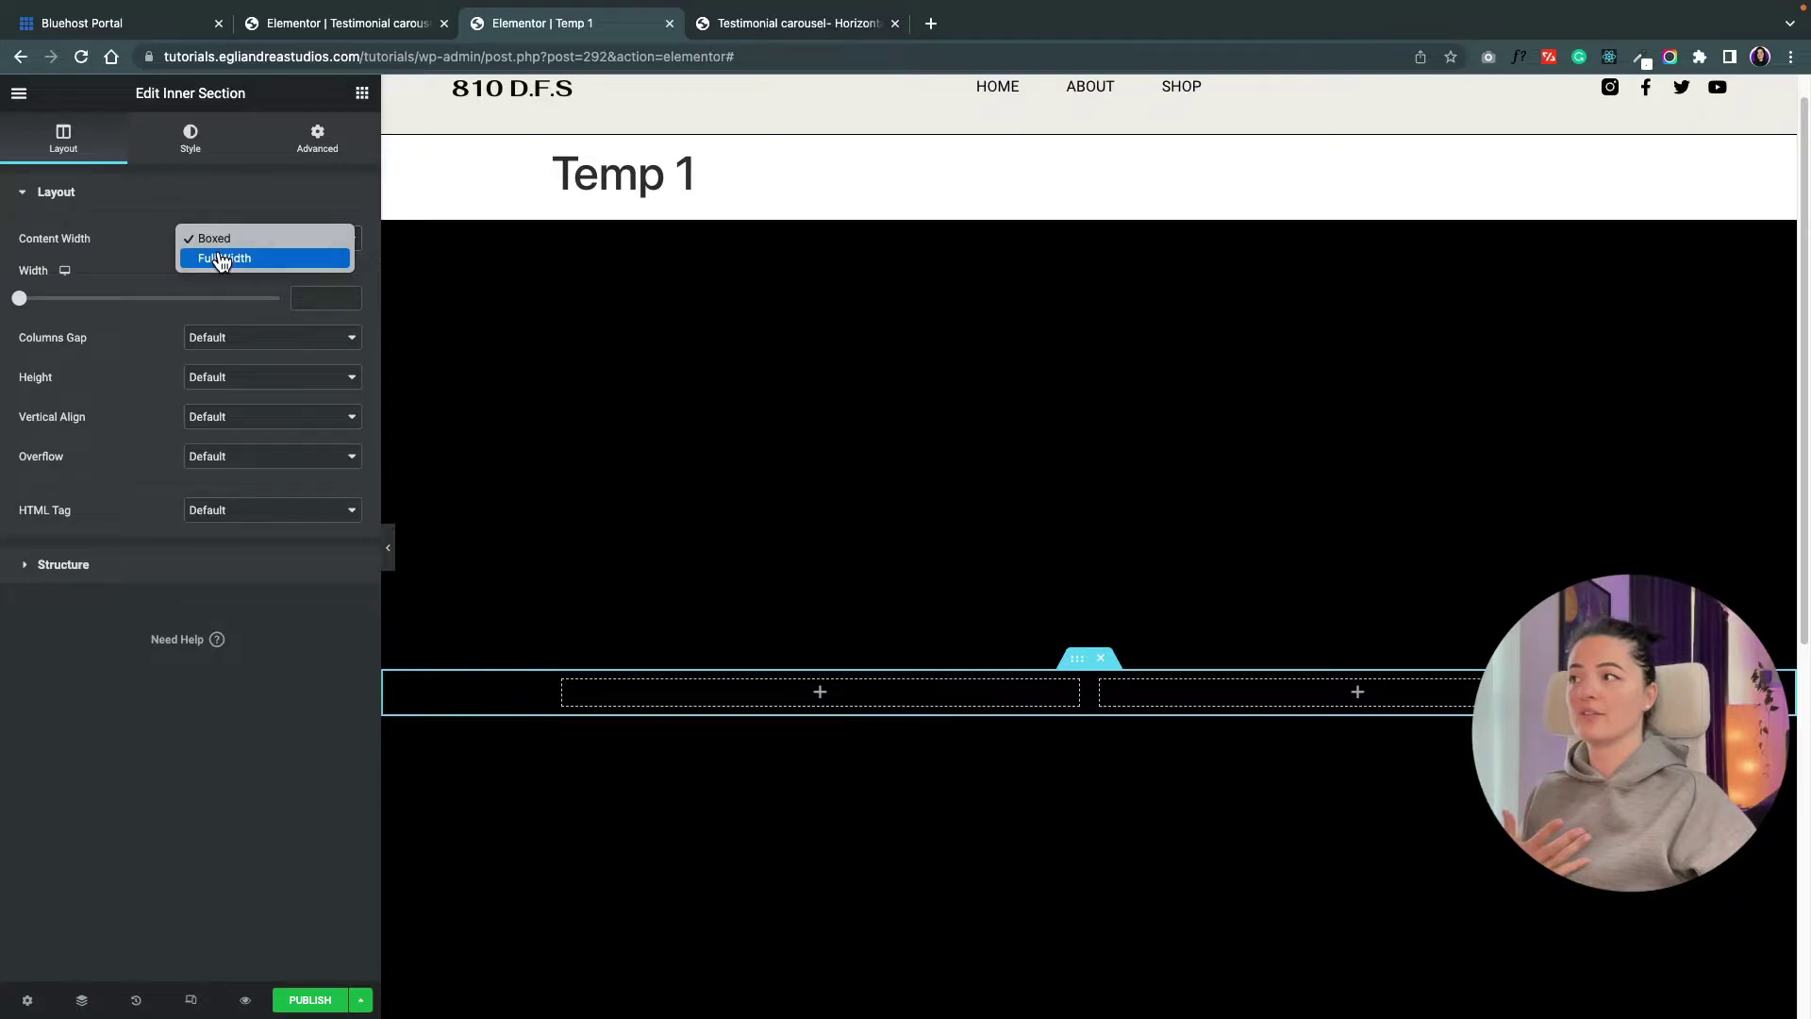
pyautogui.click(222, 259)
pyautogui.click(319, 318)
pyautogui.click(274, 360)
pyautogui.click(333, 352)
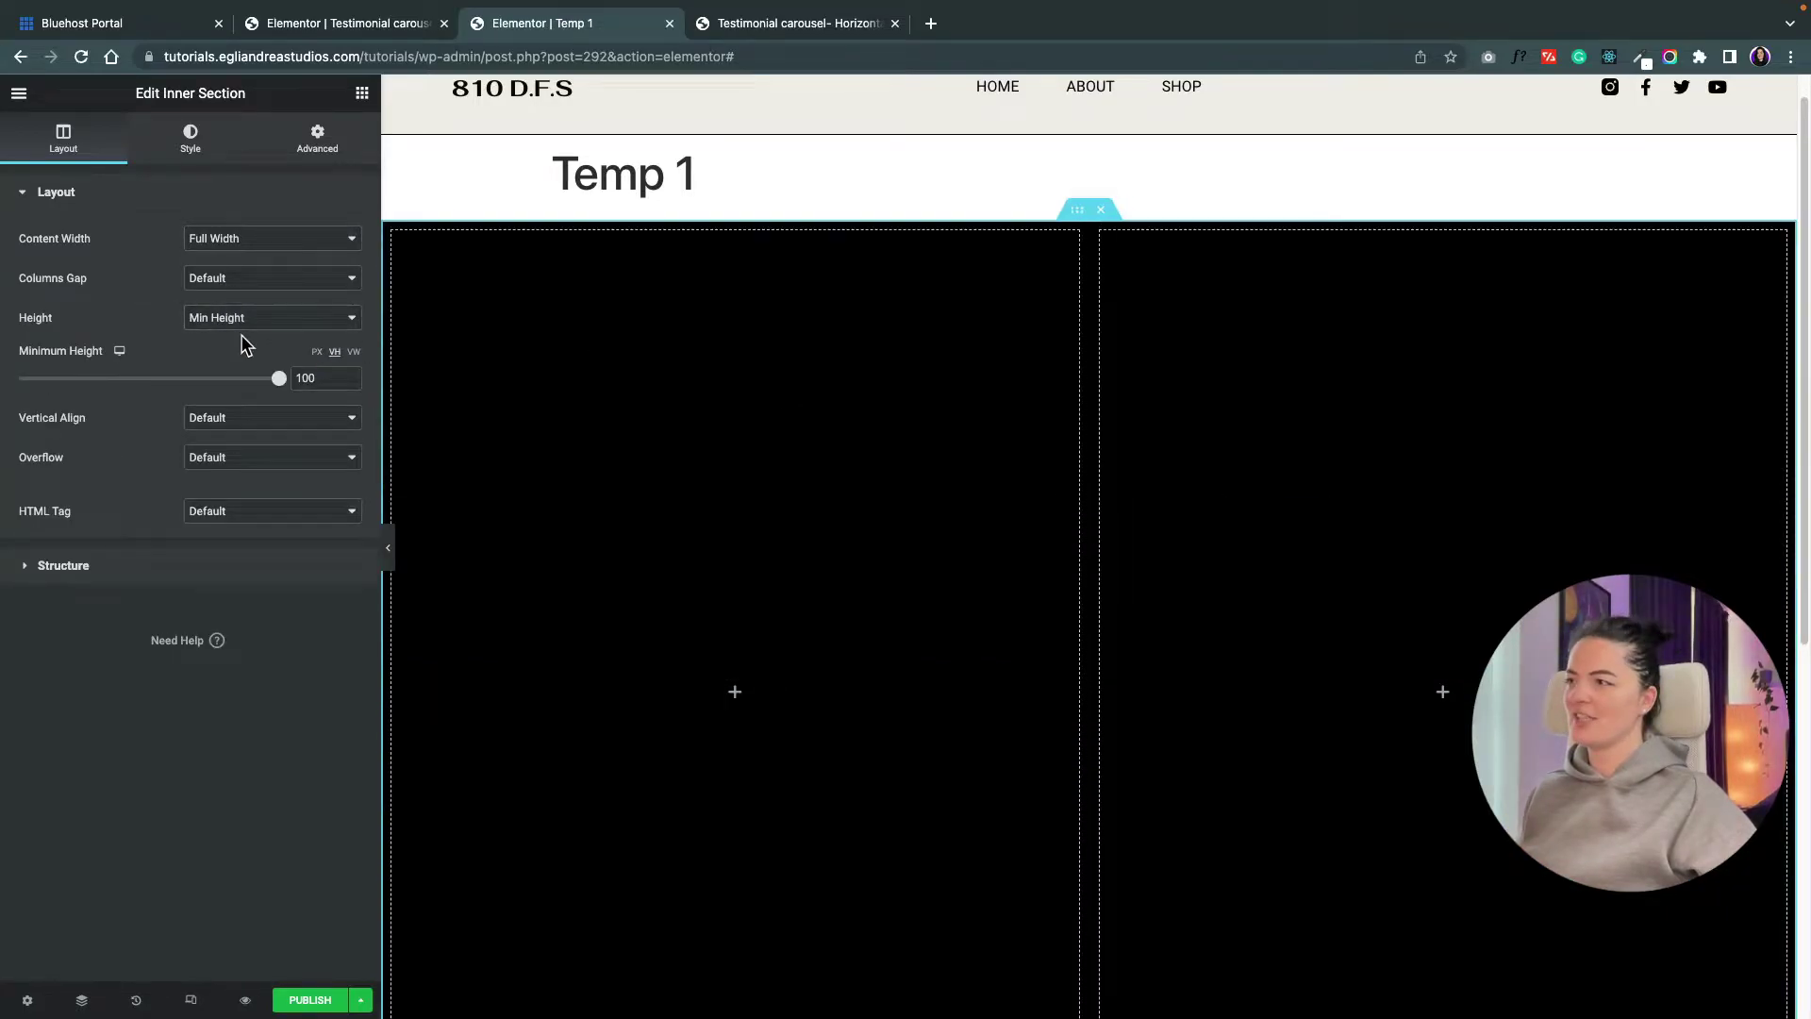
pyautogui.moveTo(278, 382); pyautogui.dragTo(163, 385)
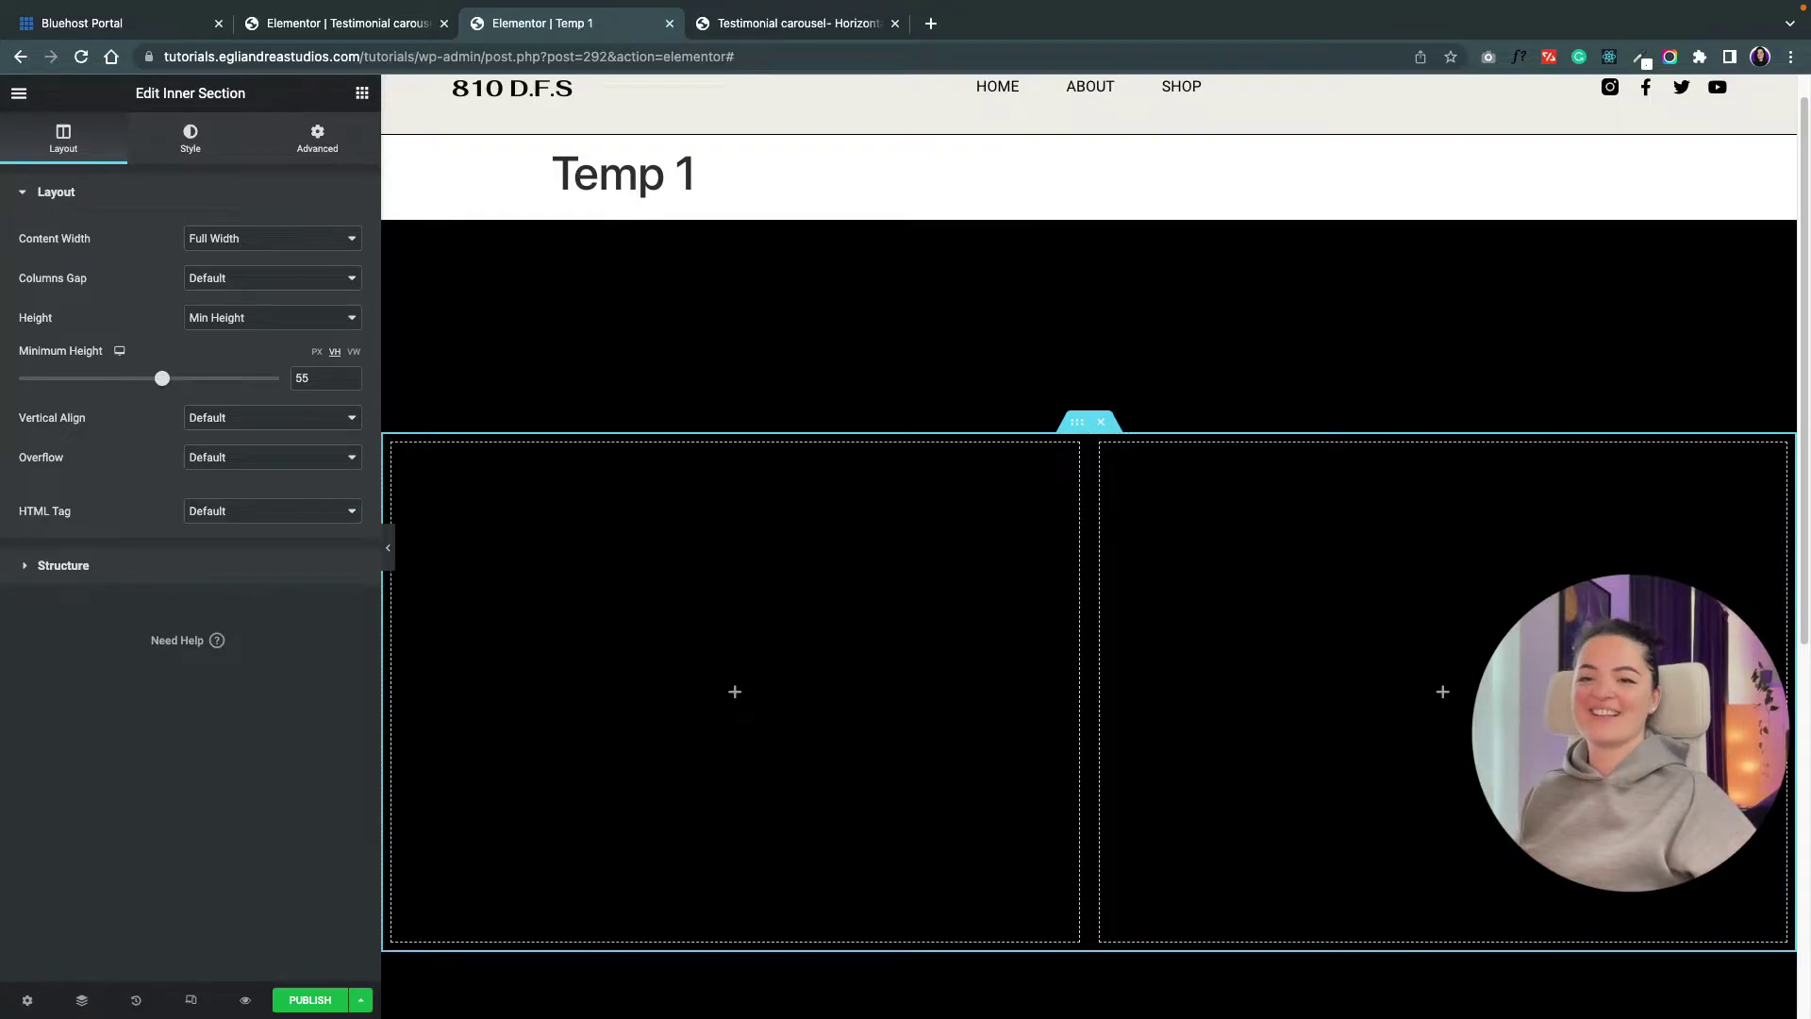
# - Add an Image widget to the inner section's first column, using From-this-_7_.webp from the media library at Full size
pyautogui.click(731, 658)
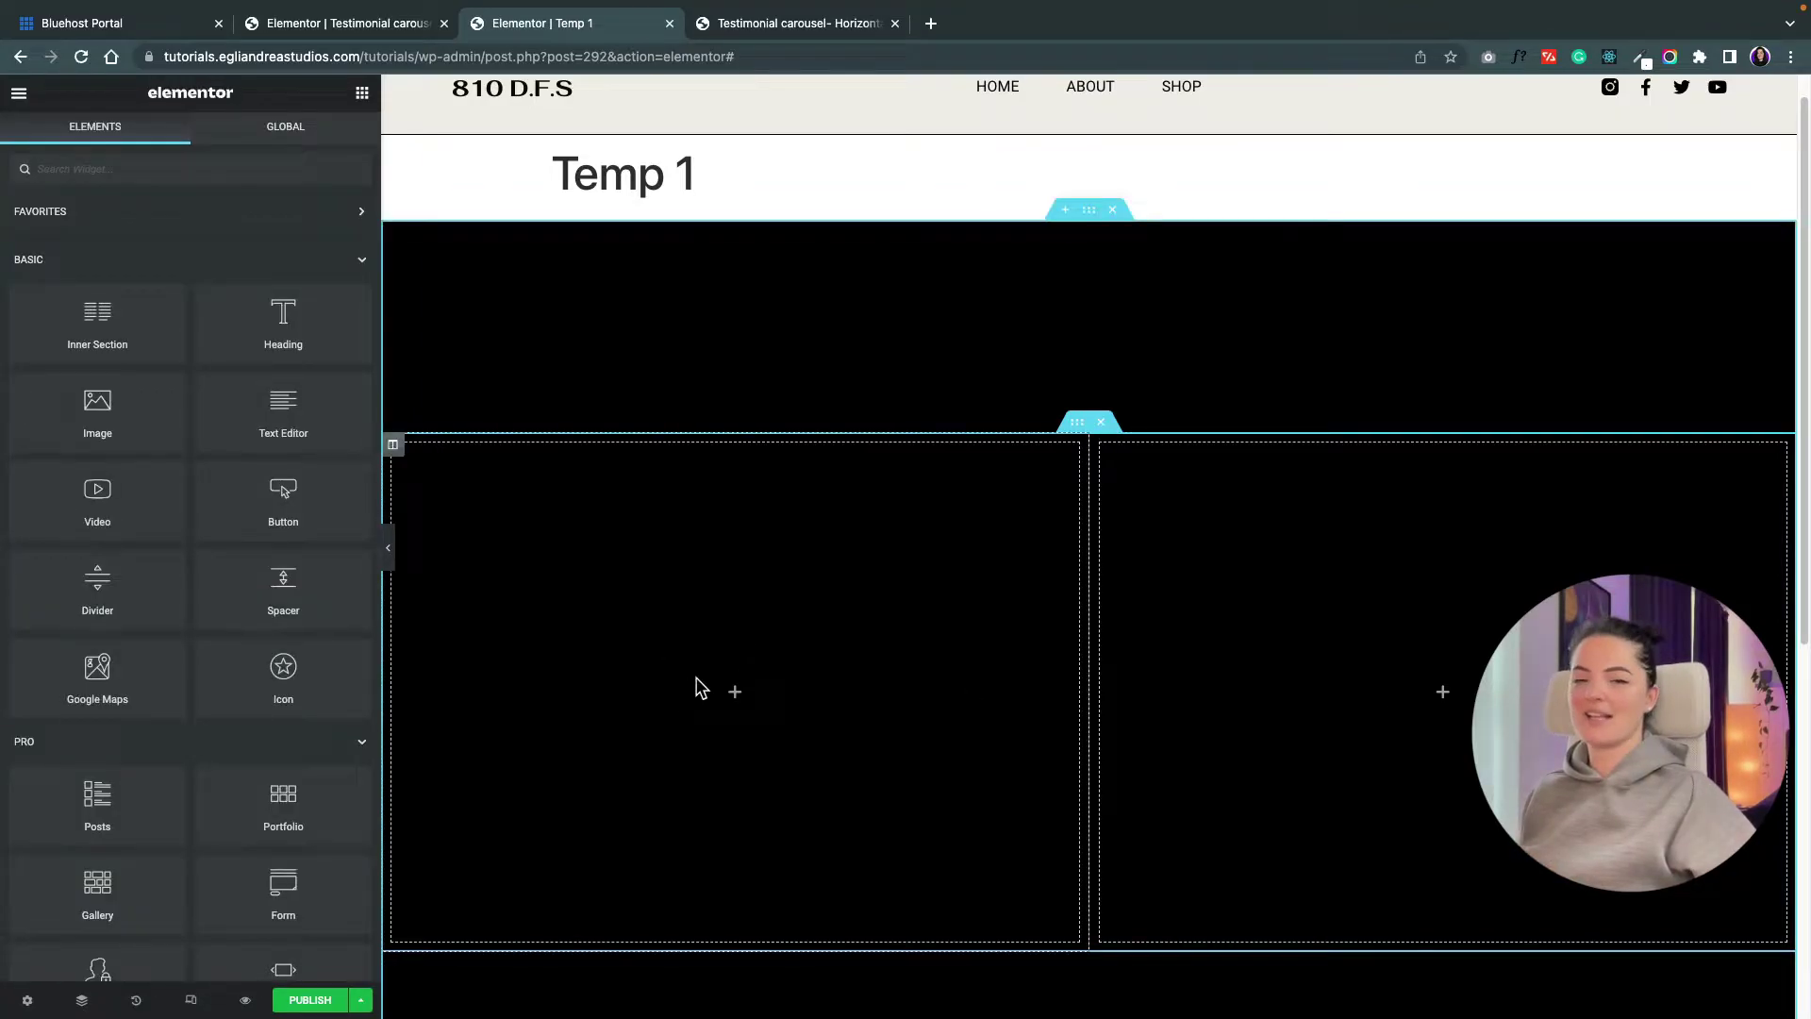
pyautogui.click(98, 412)
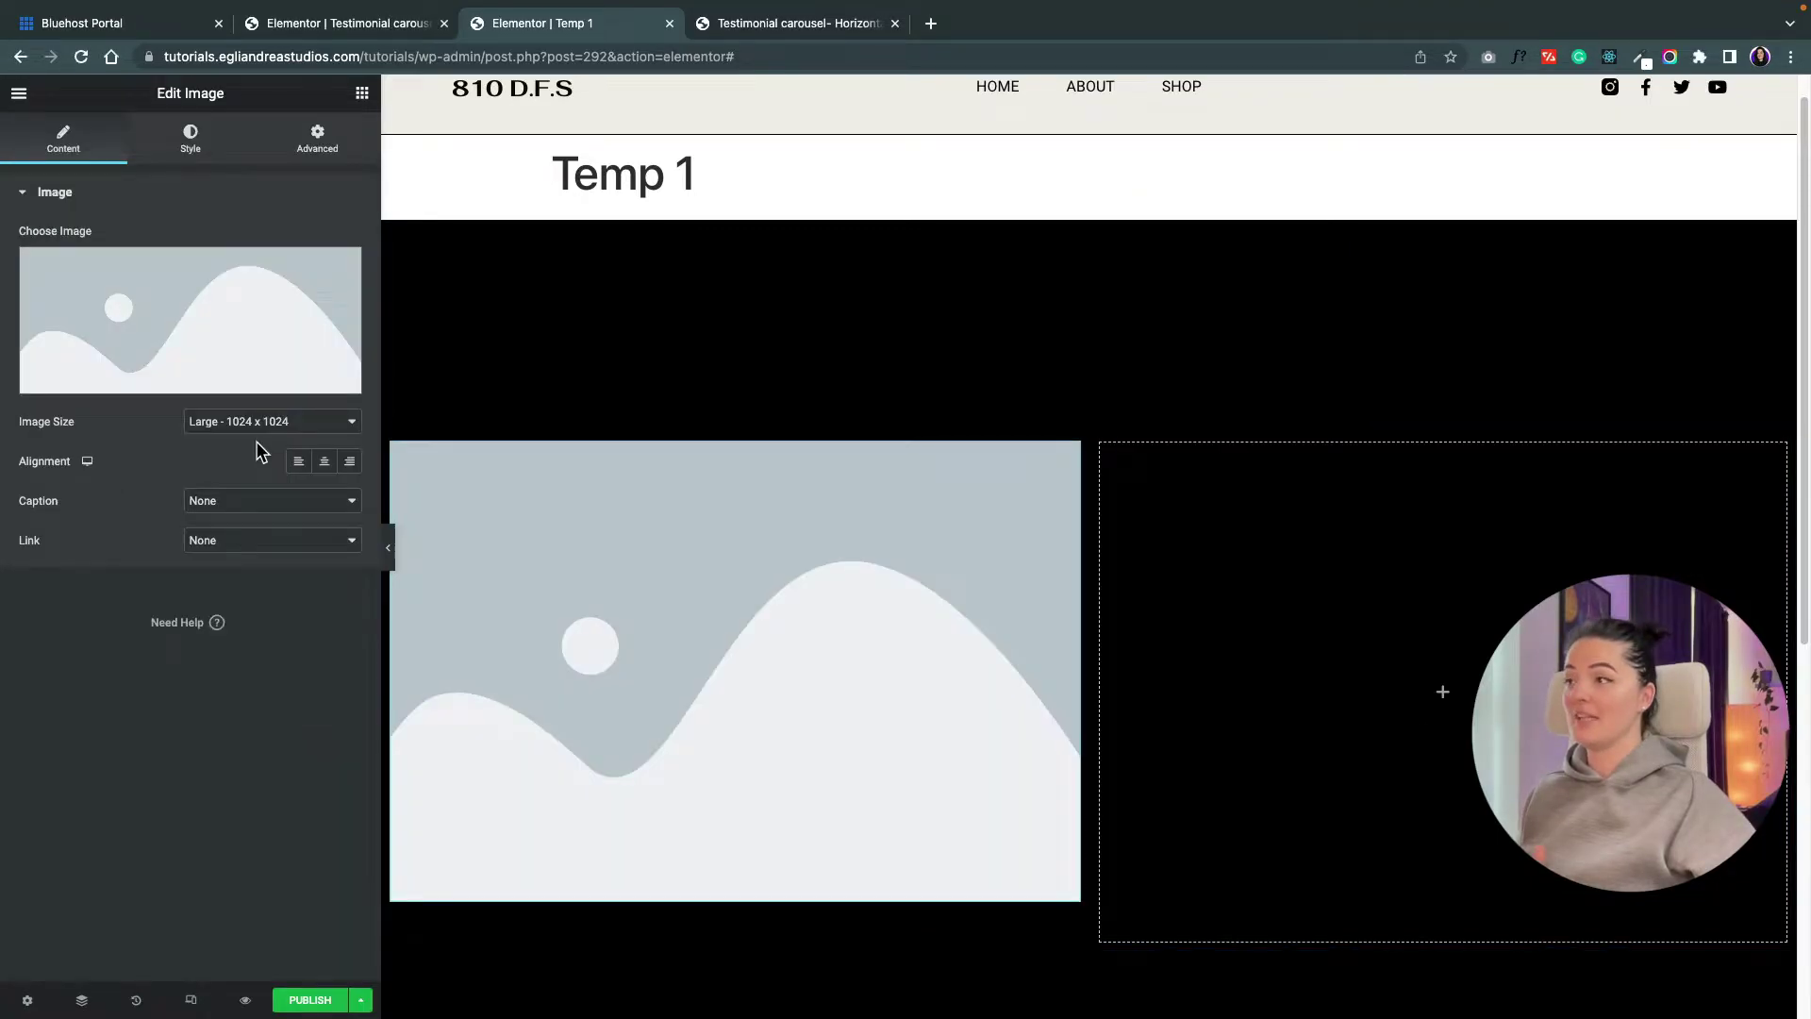
pyautogui.click(241, 320)
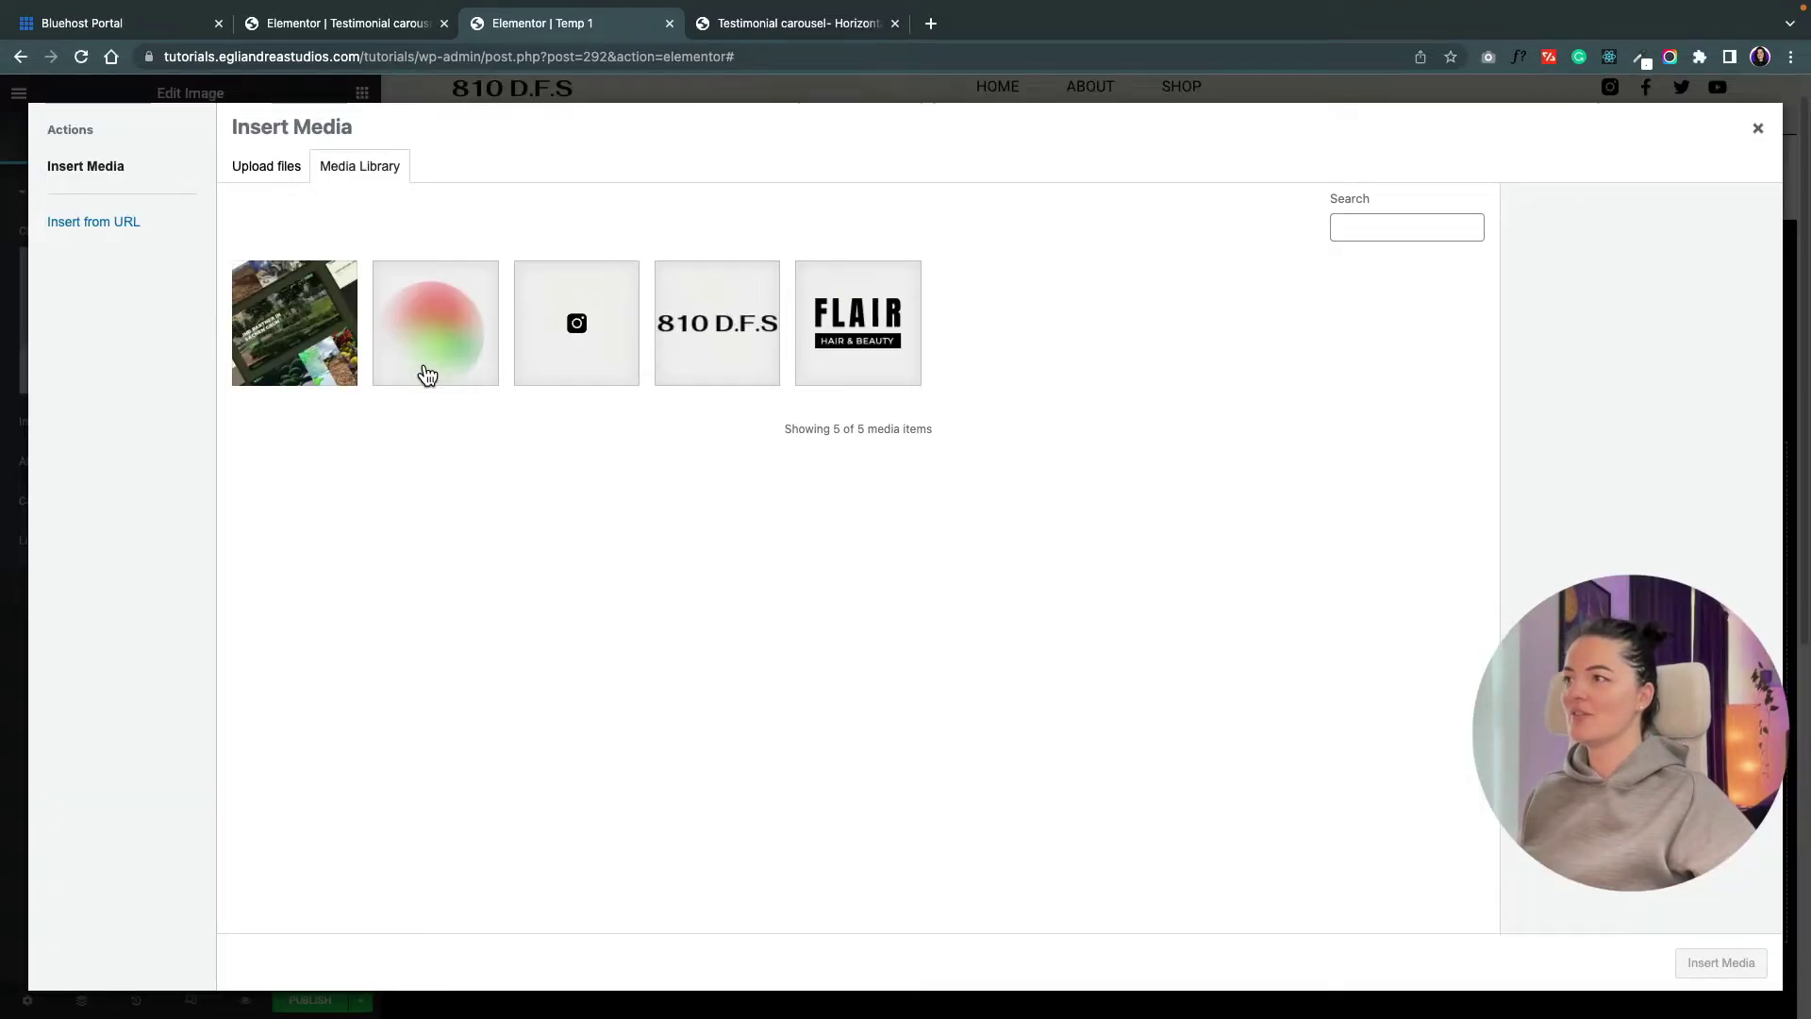
pyautogui.click(302, 341)
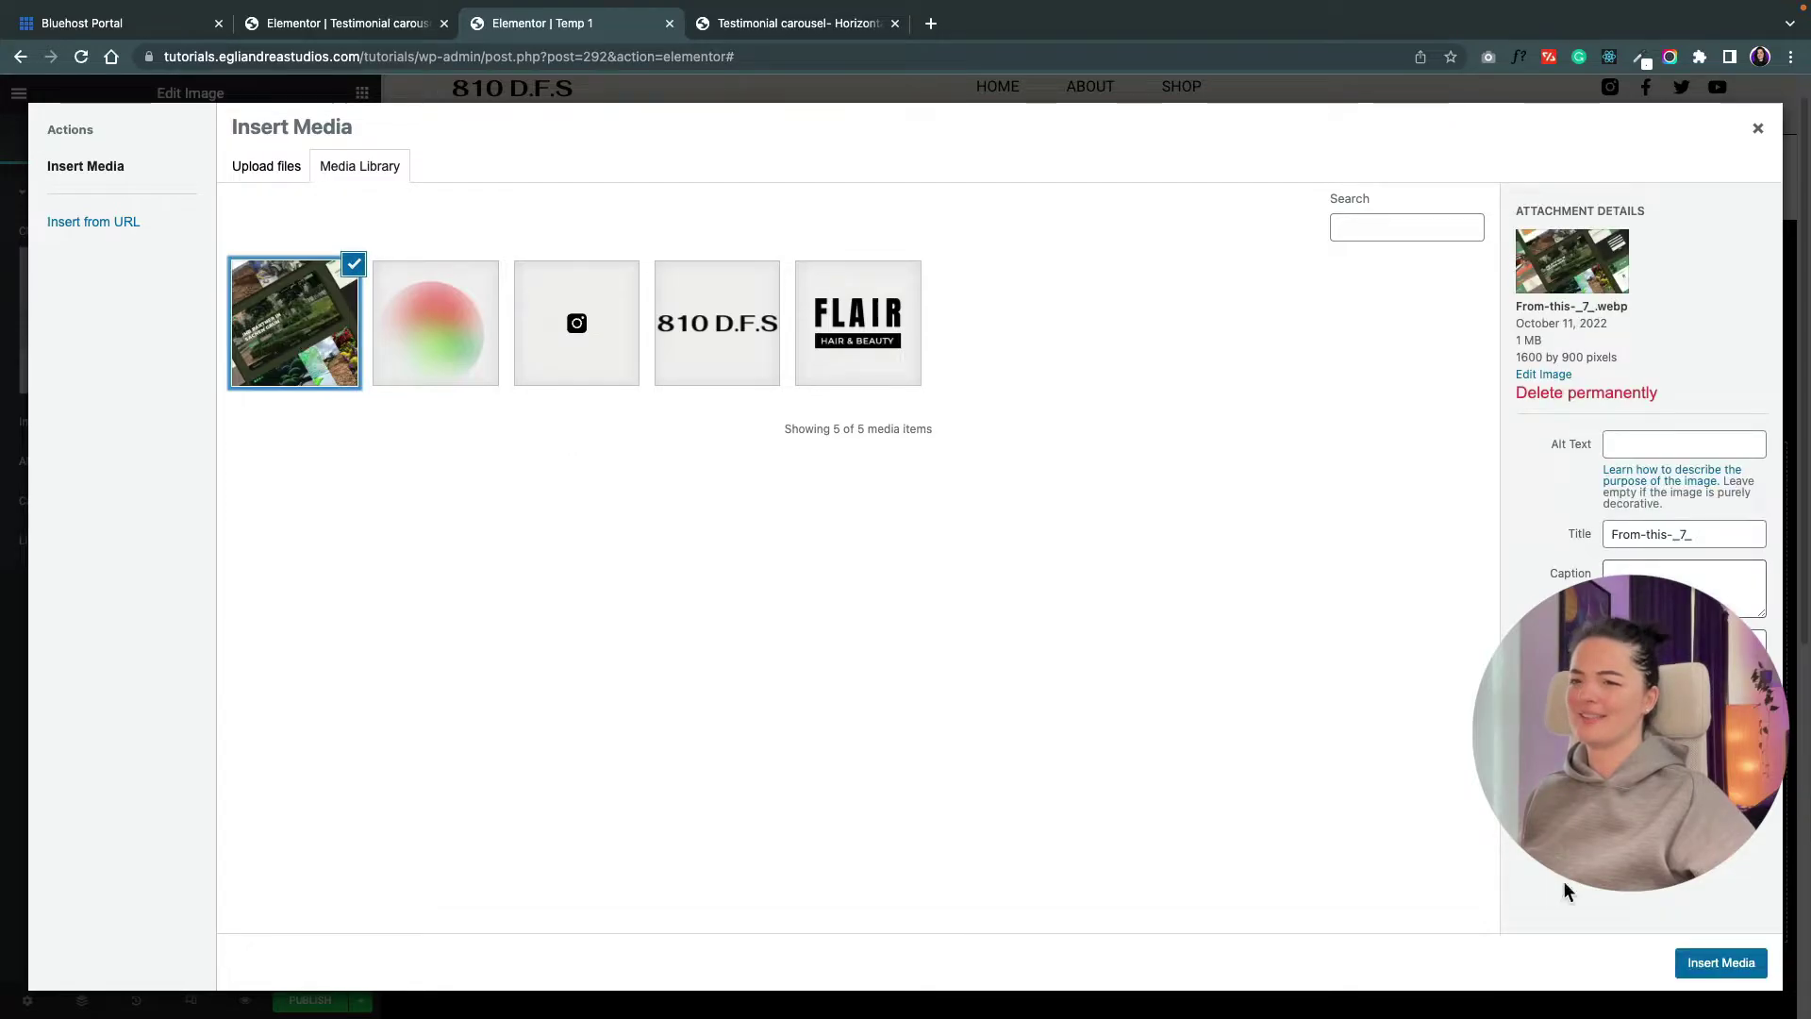
pyautogui.click(1721, 962)
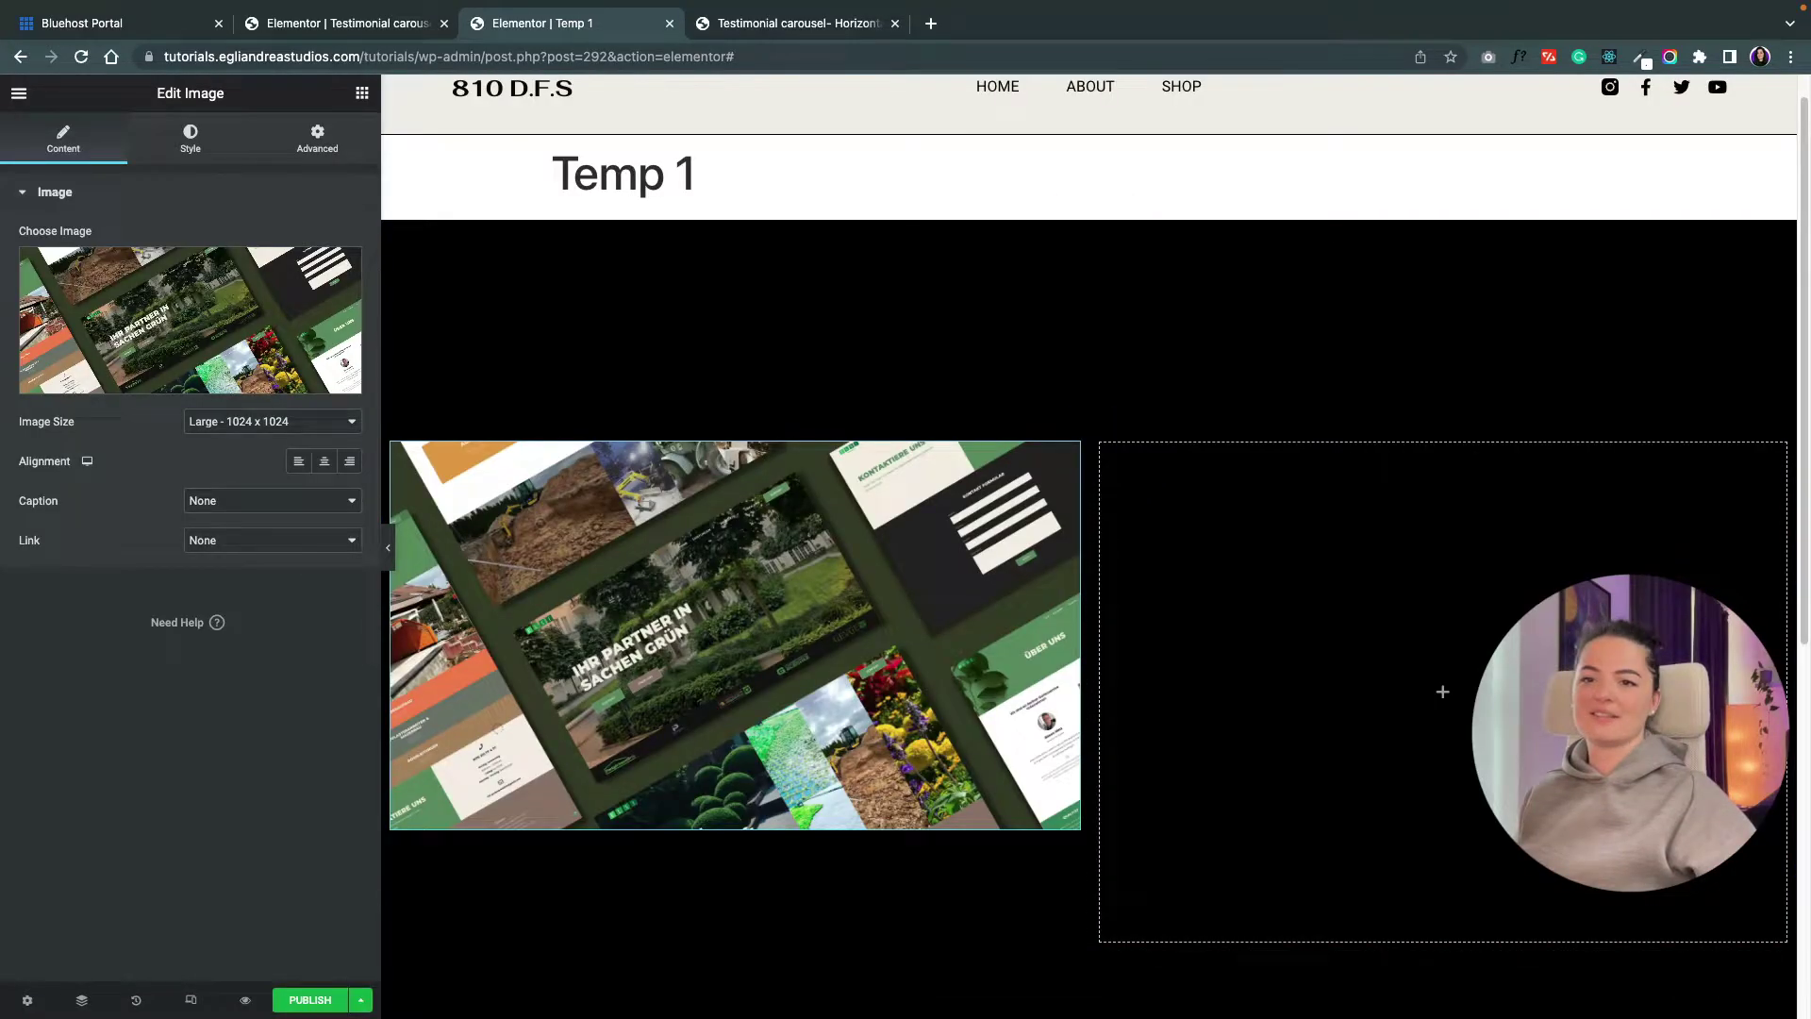
pyautogui.click(272, 421)
pyautogui.click(223, 486)
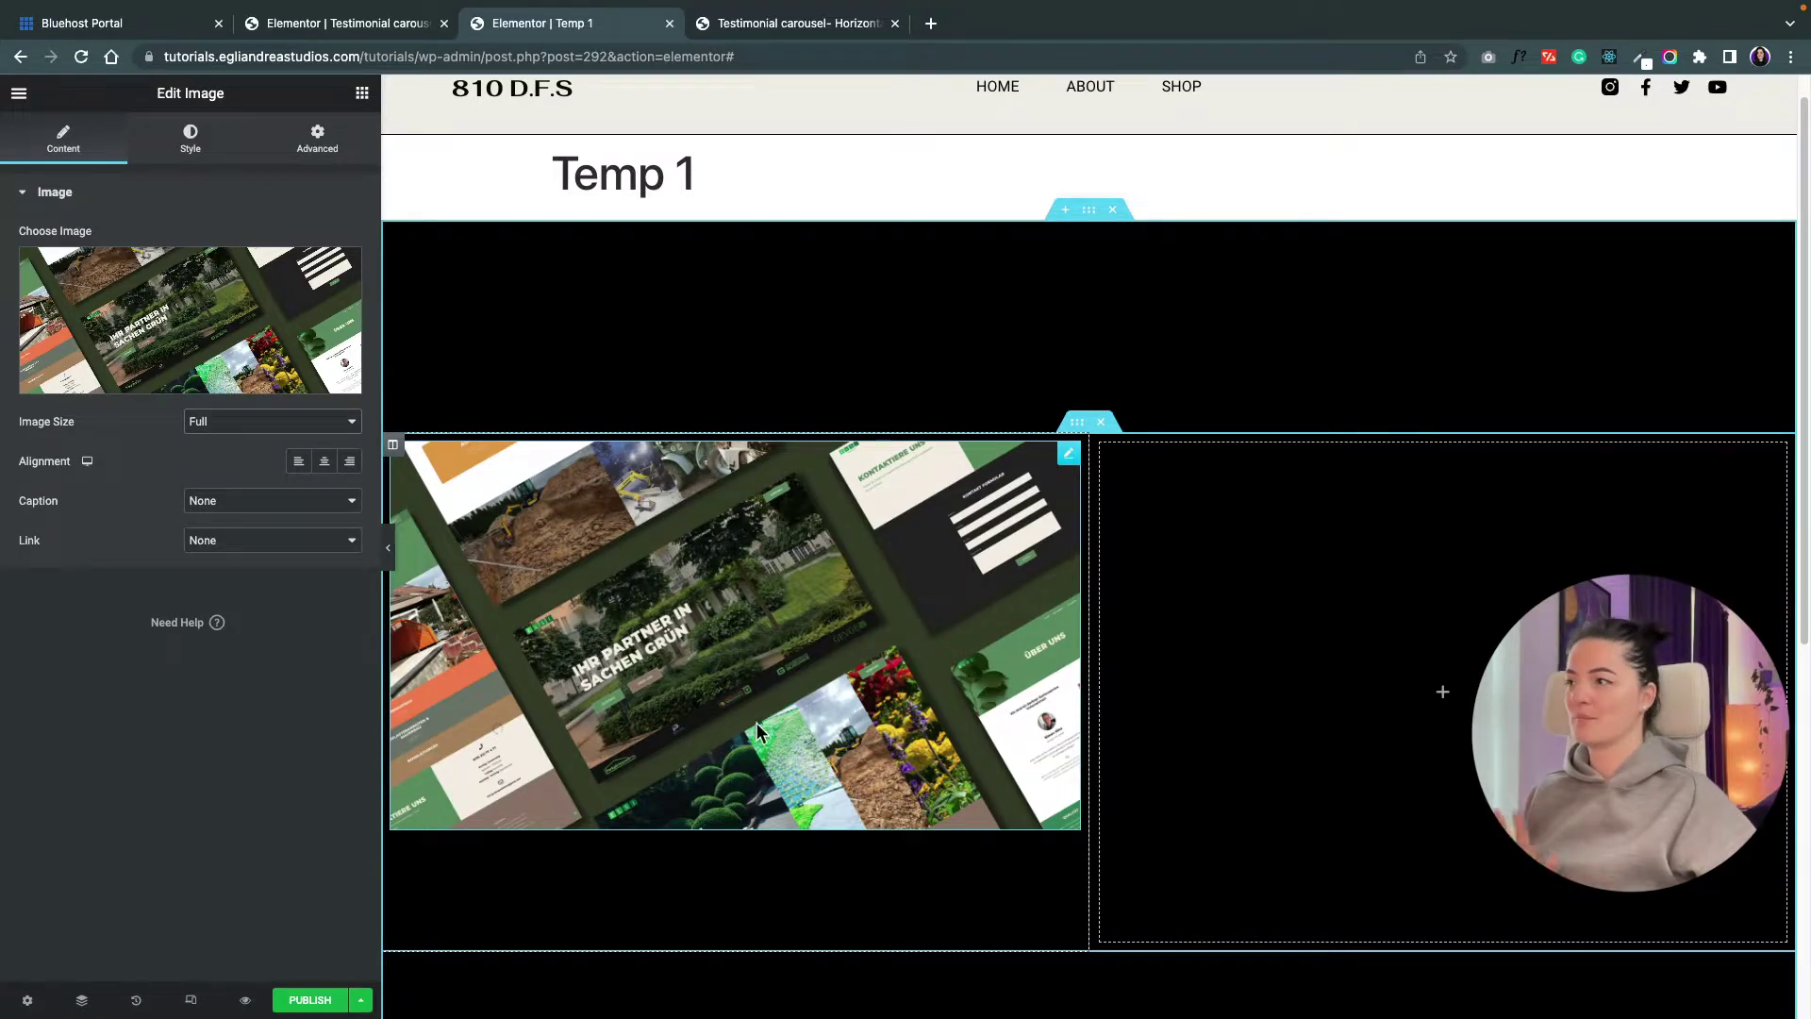
pyautogui.click(254, 547)
pyautogui.click(262, 580)
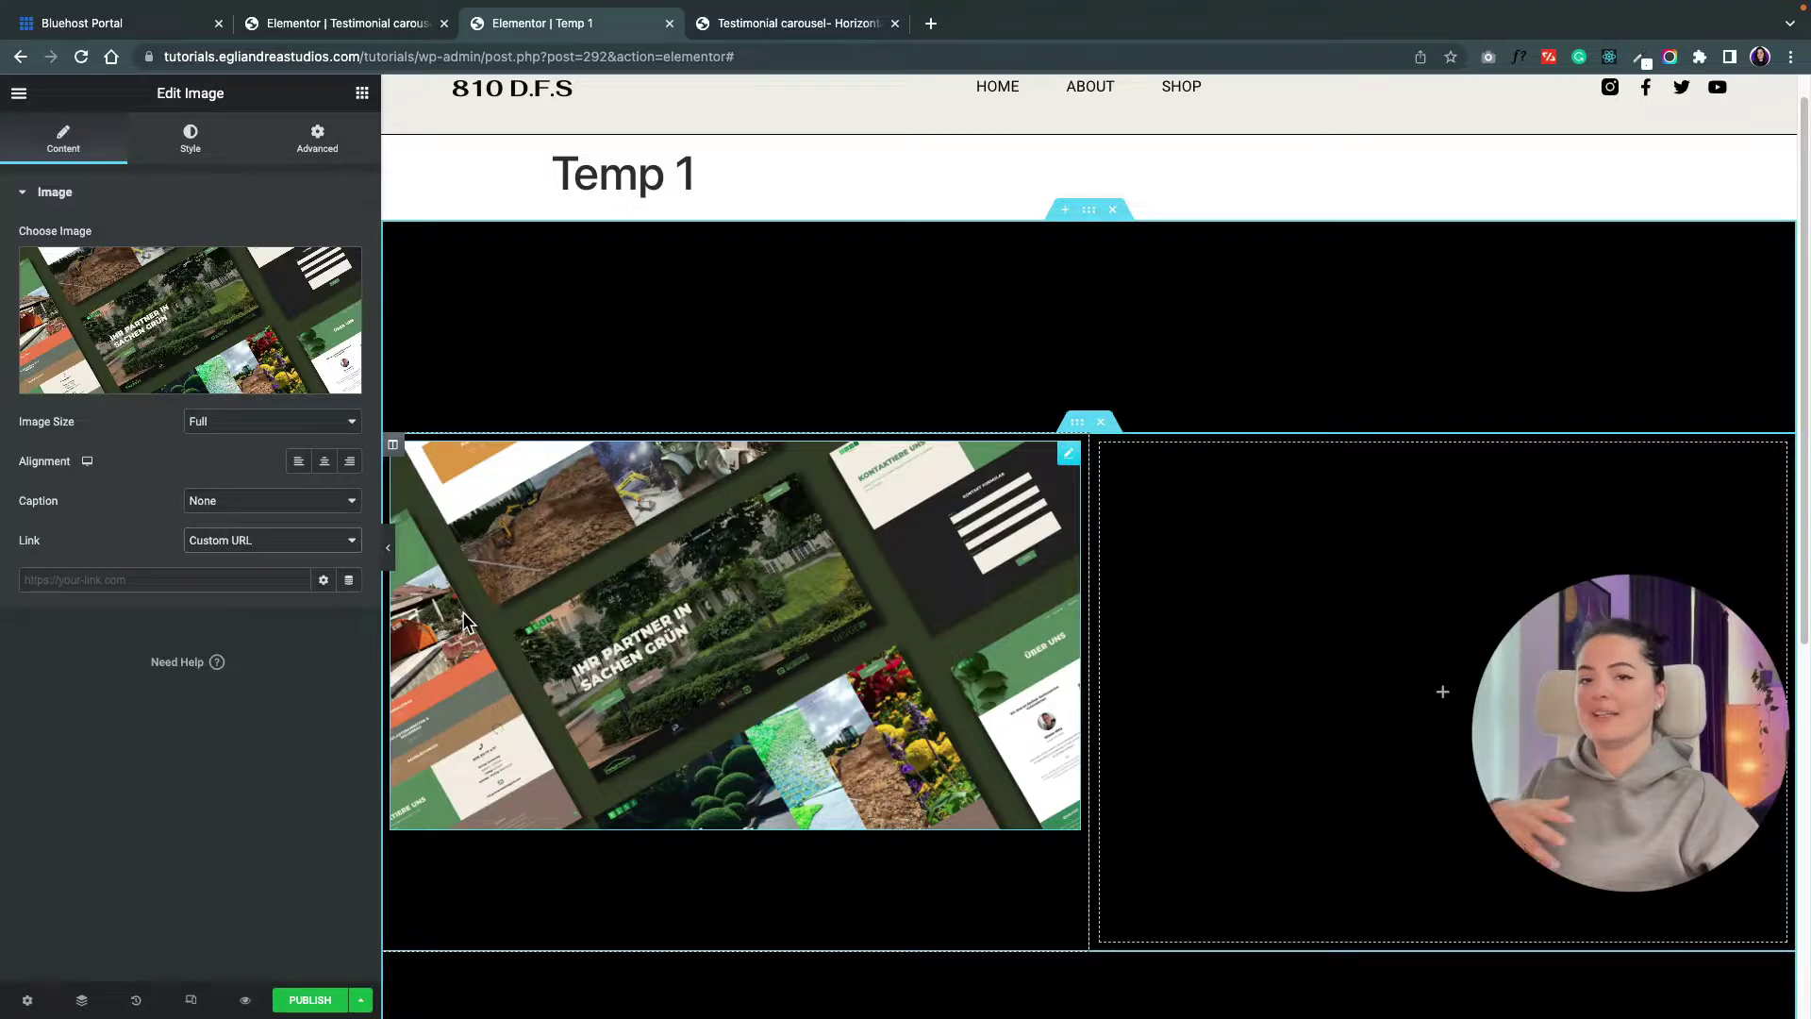
pyautogui.click(248, 548)
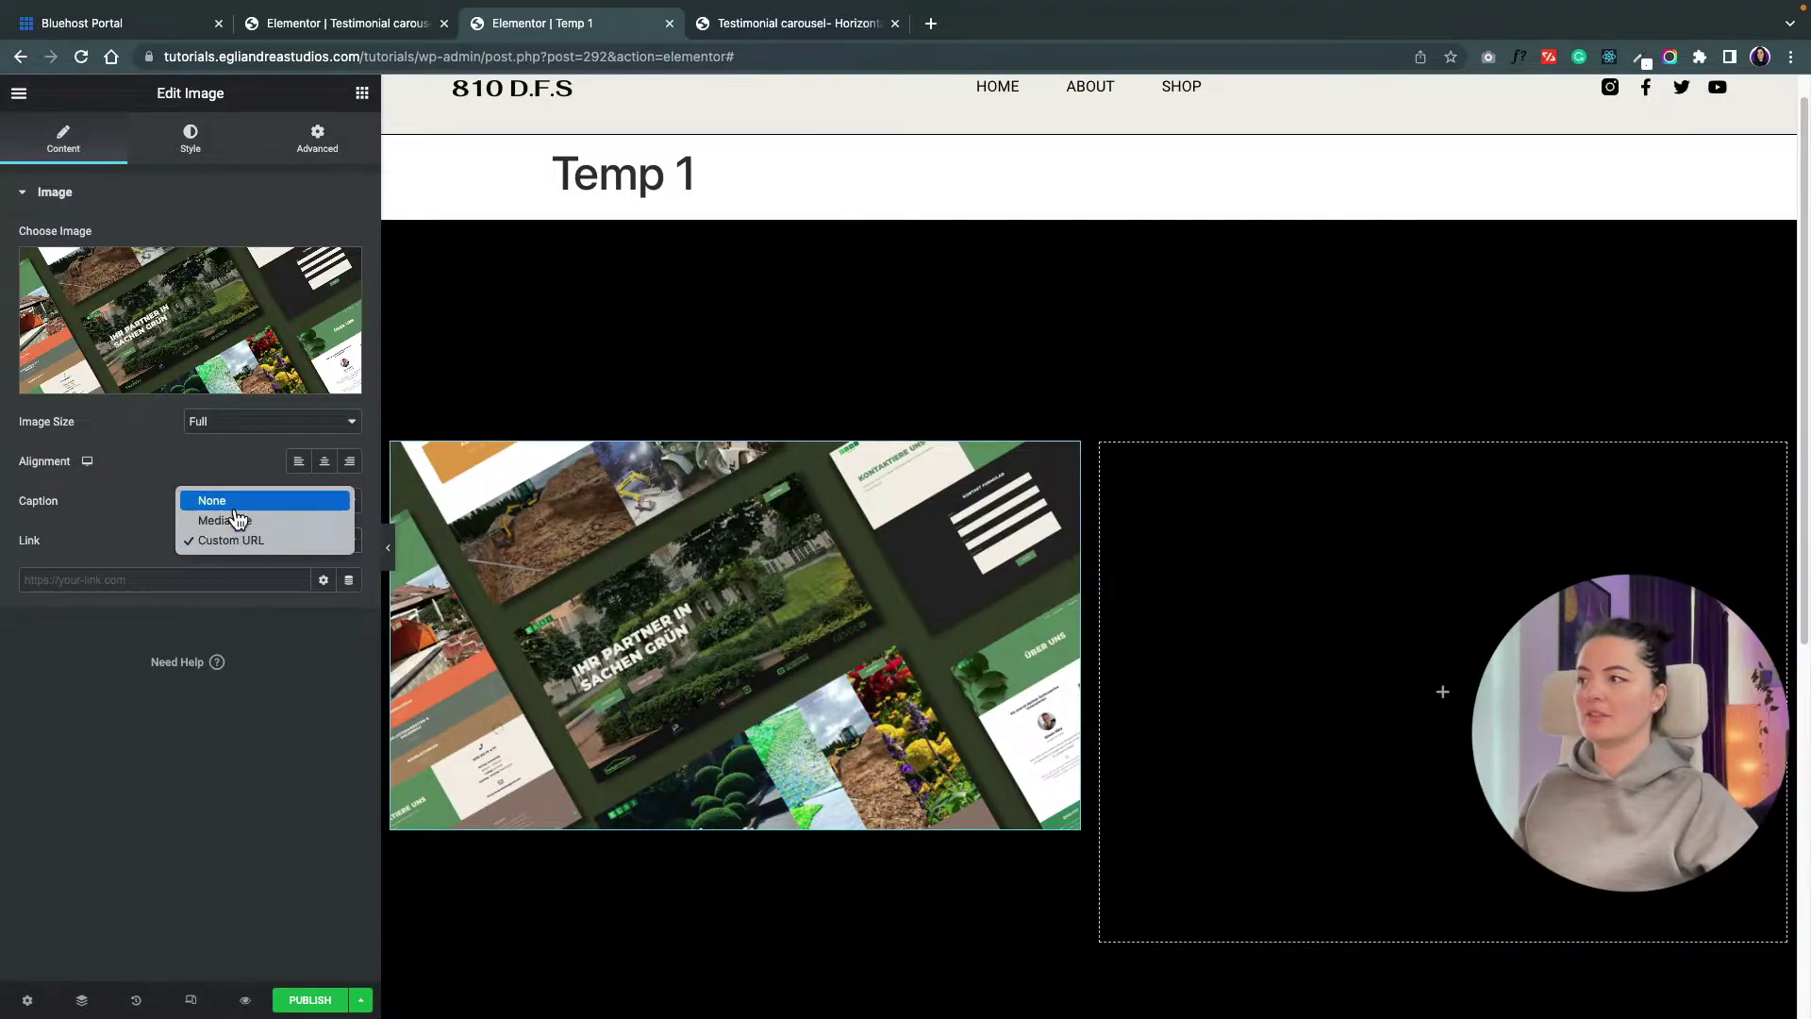
pyautogui.click(231, 498)
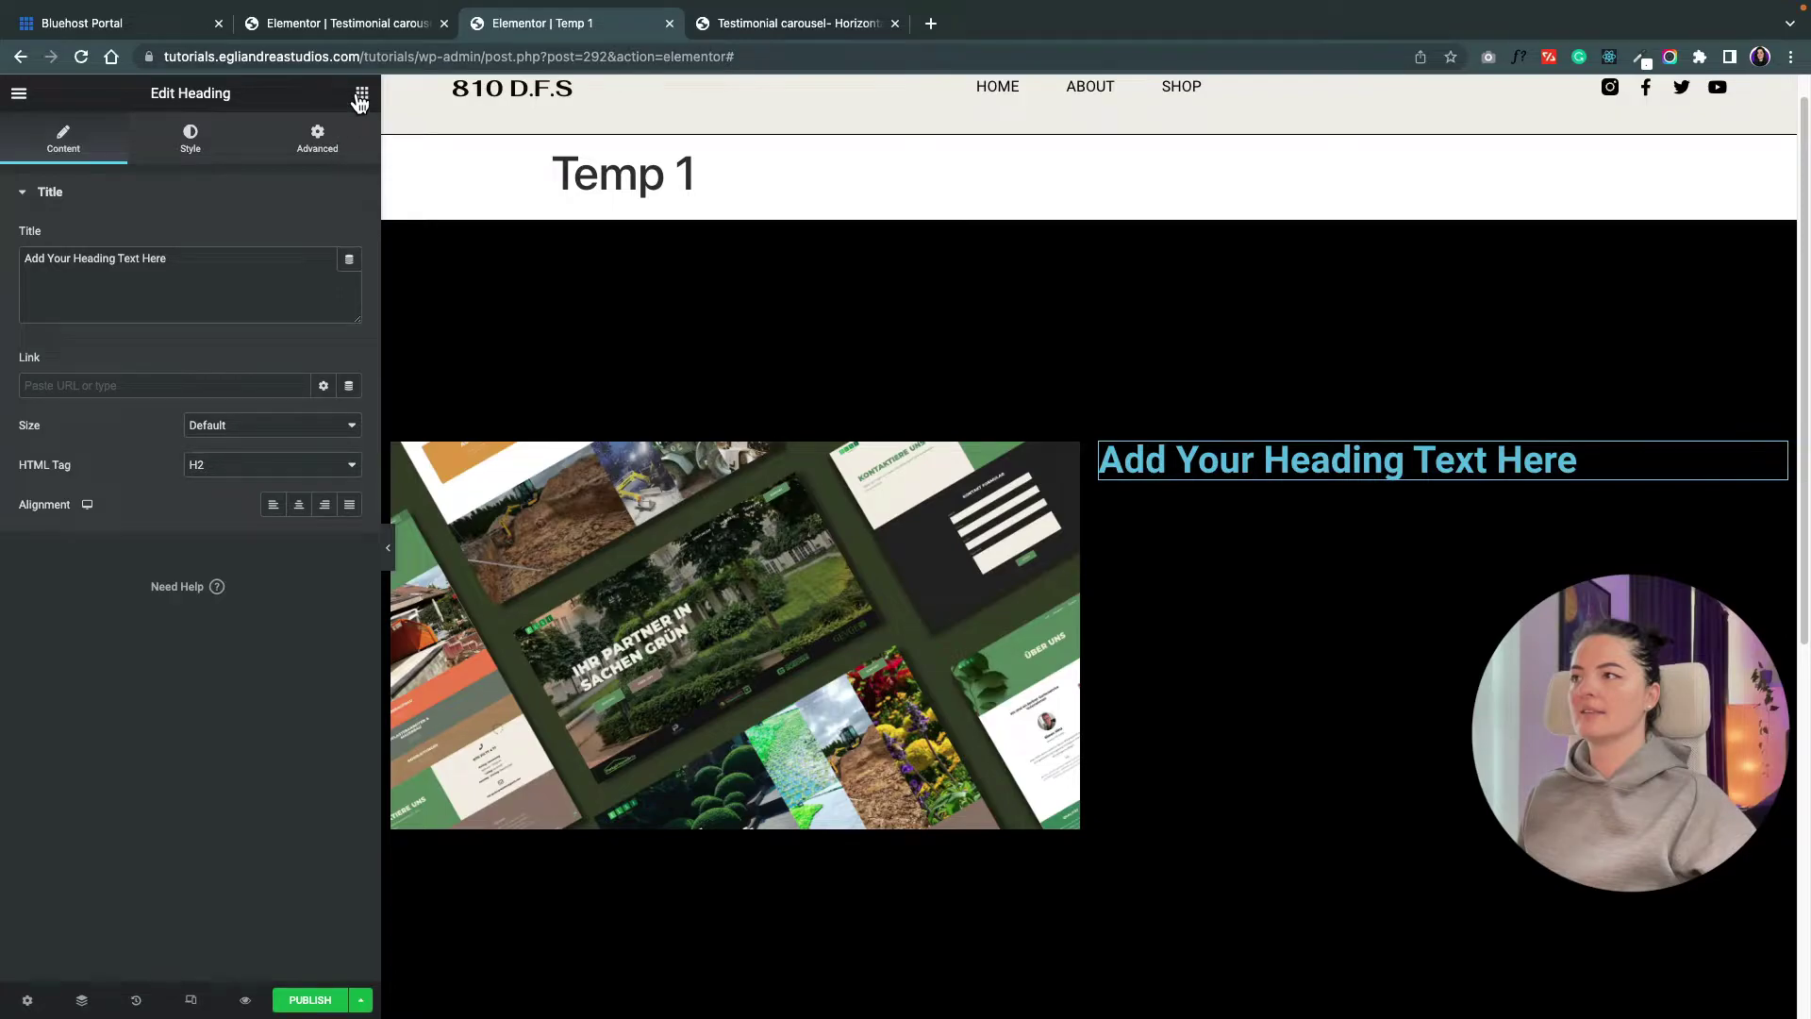
# - Add a Text Editor widget directly below the heading in the inner section's second column
pyautogui.click(362, 92)
pyautogui.moveTo(296, 416); pyautogui.dragTo(1217, 520)
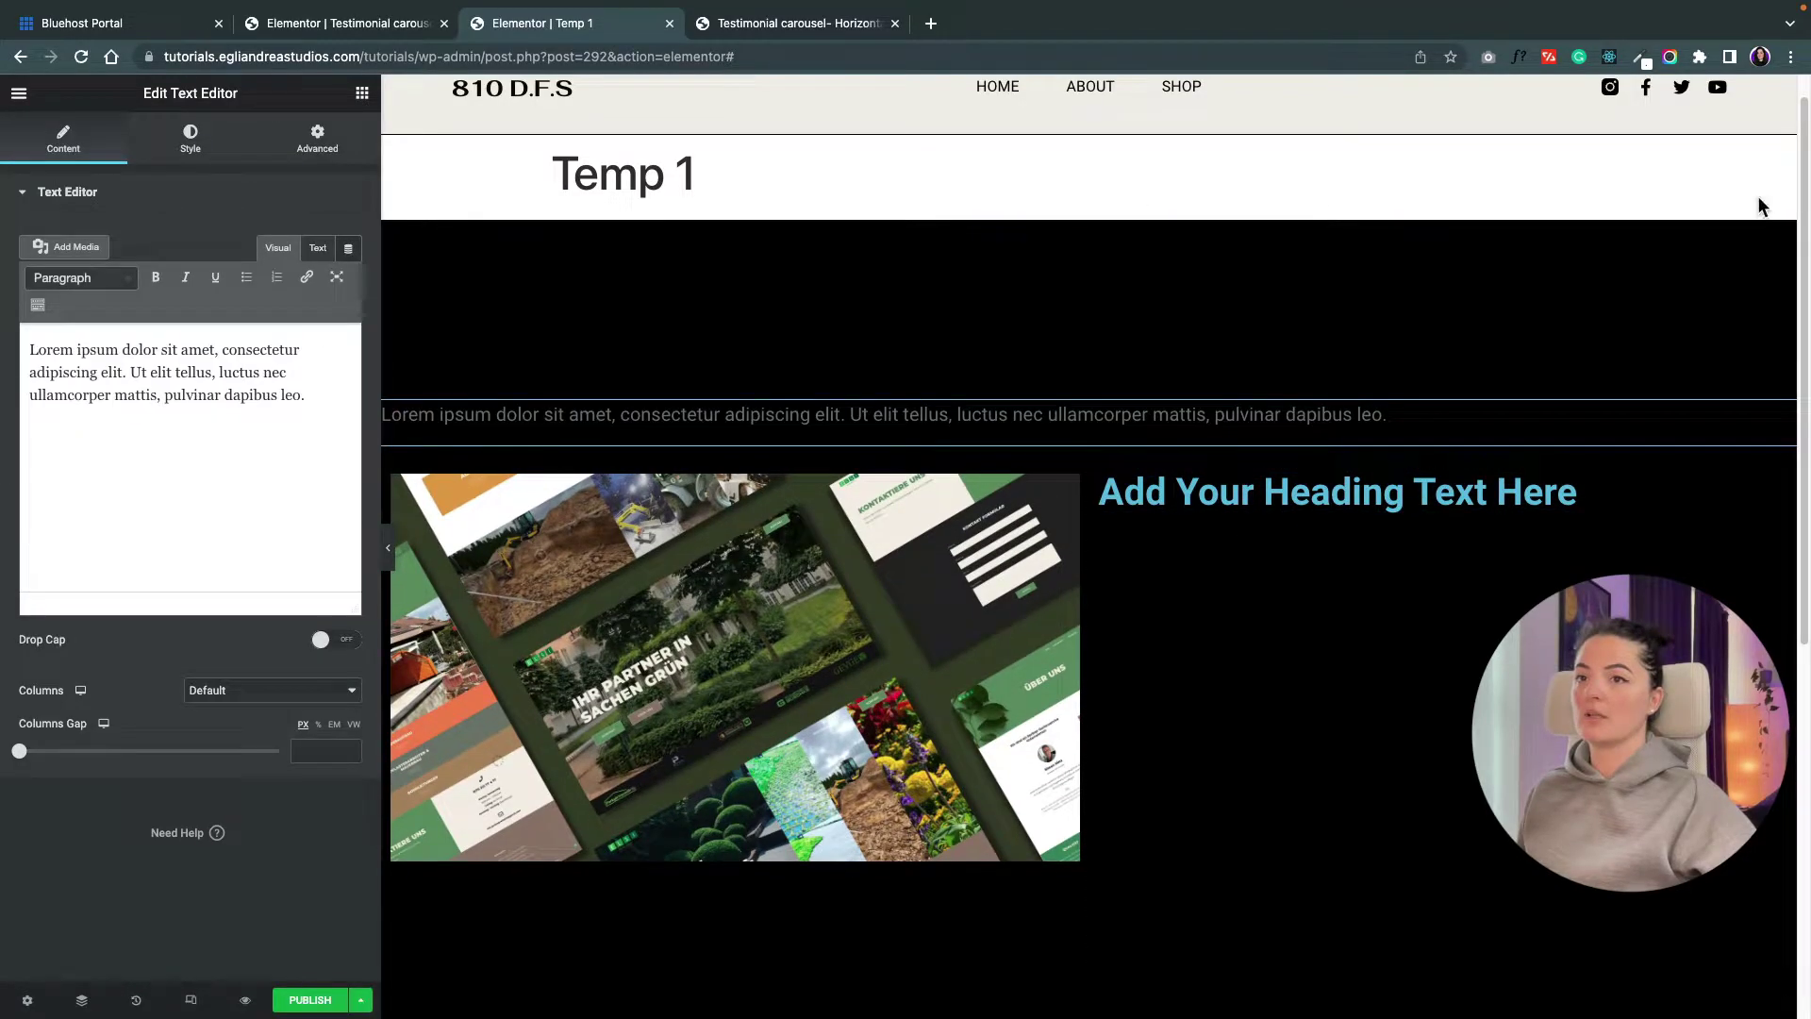
pyautogui.moveTo(1774, 415); pyautogui.dragTo(1573, 524)
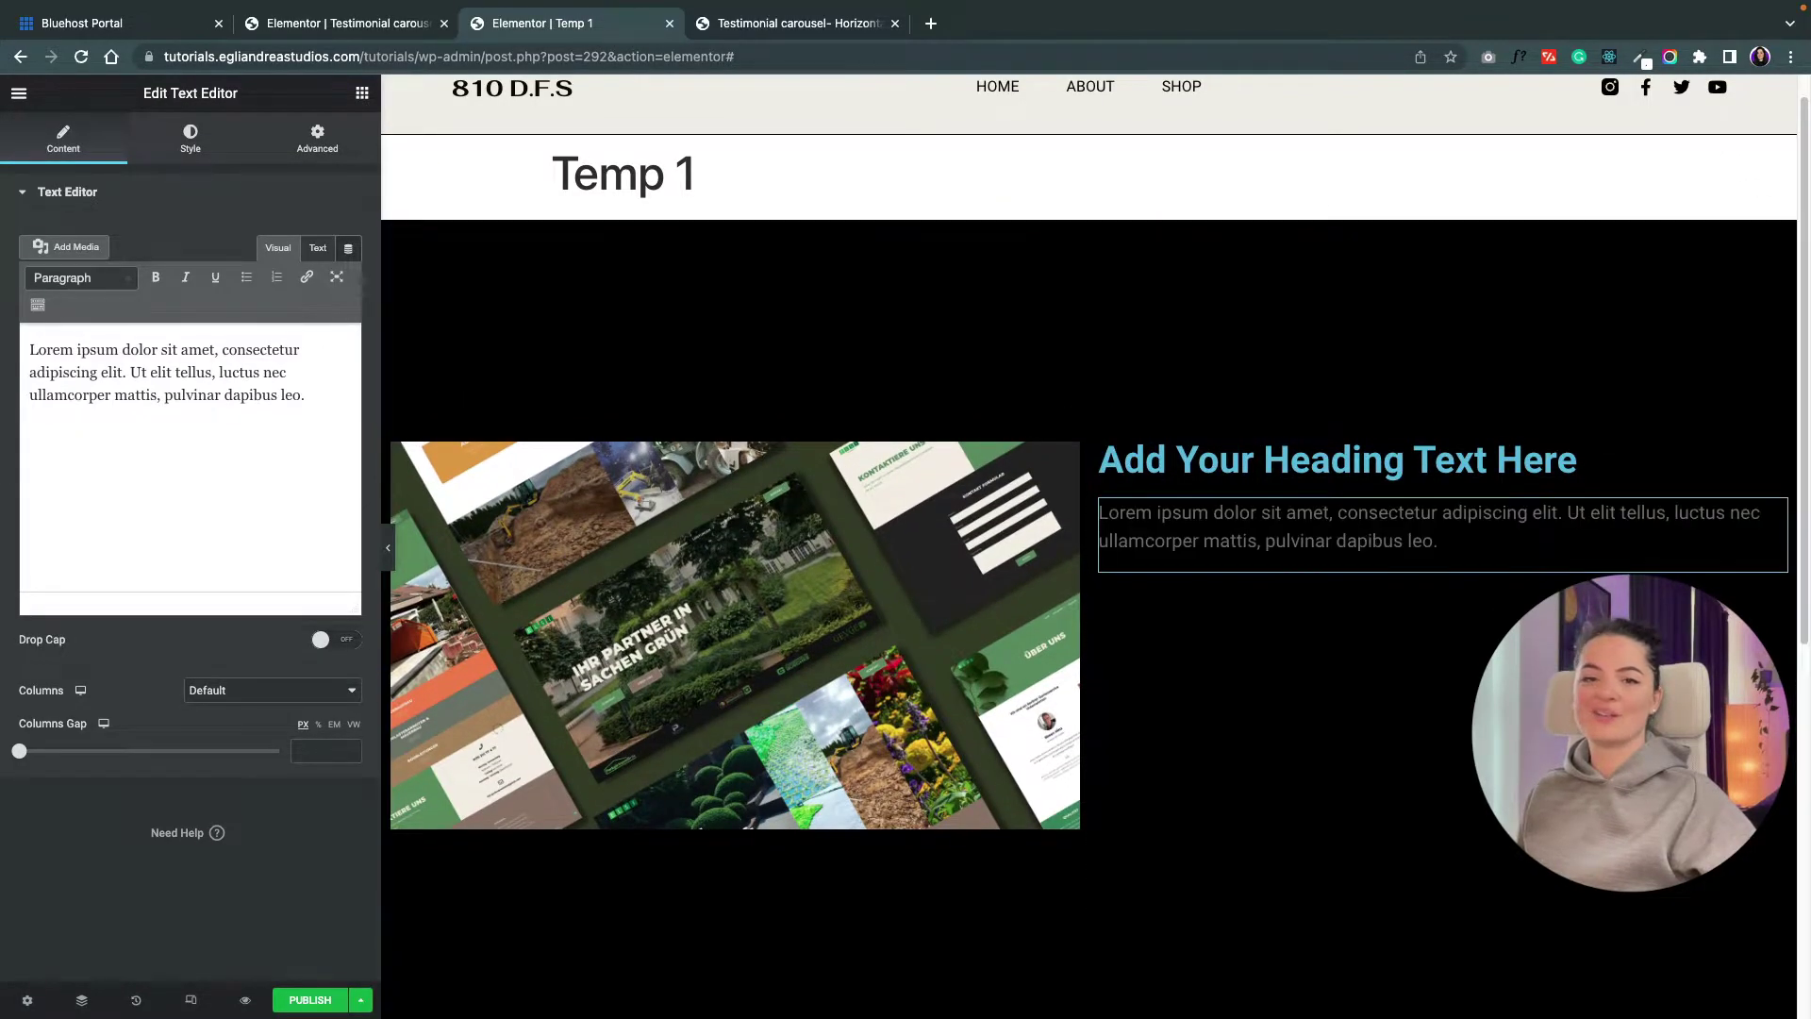
# - Add a Button widget and a second Text Editor widget beneath the first text block
pyautogui.click(361, 93)
pyautogui.moveTo(283, 493); pyautogui.dragTo(1226, 581)
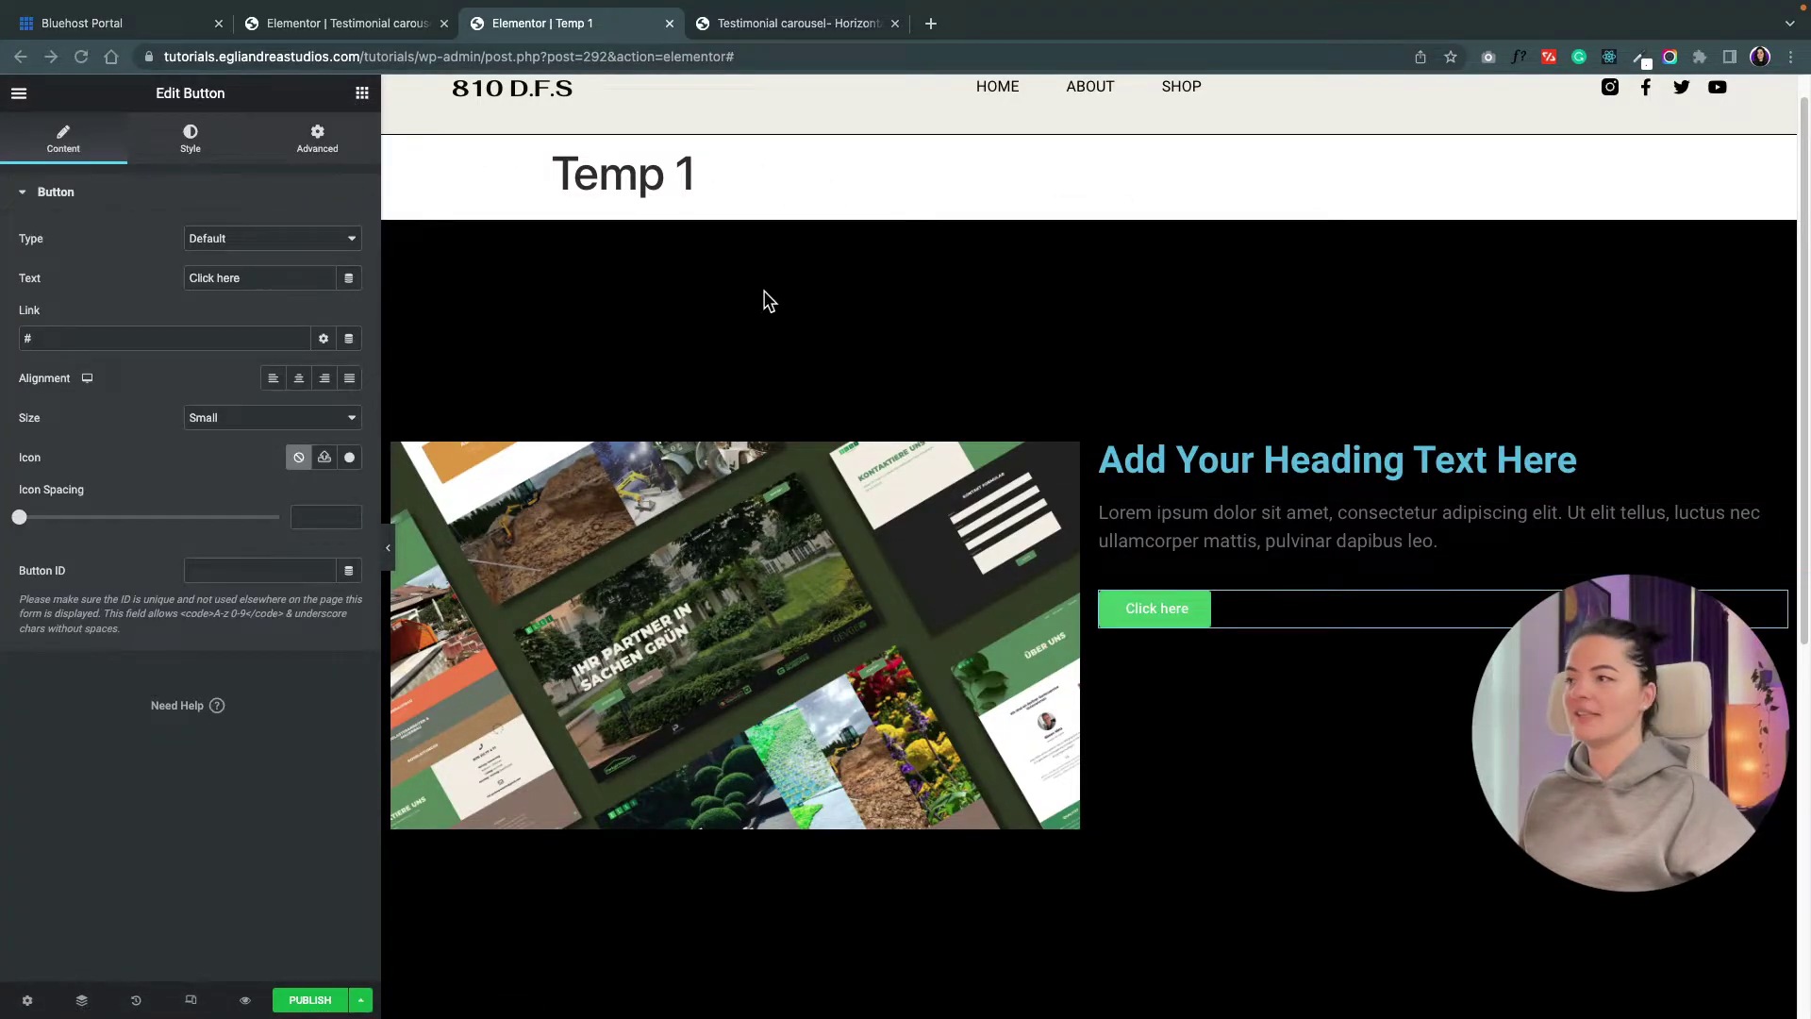
pyautogui.click(361, 93)
pyautogui.moveTo(283, 410); pyautogui.dragTo(1283, 641)
# - Set the heading's text color to white
pyautogui.click(1767, 464)
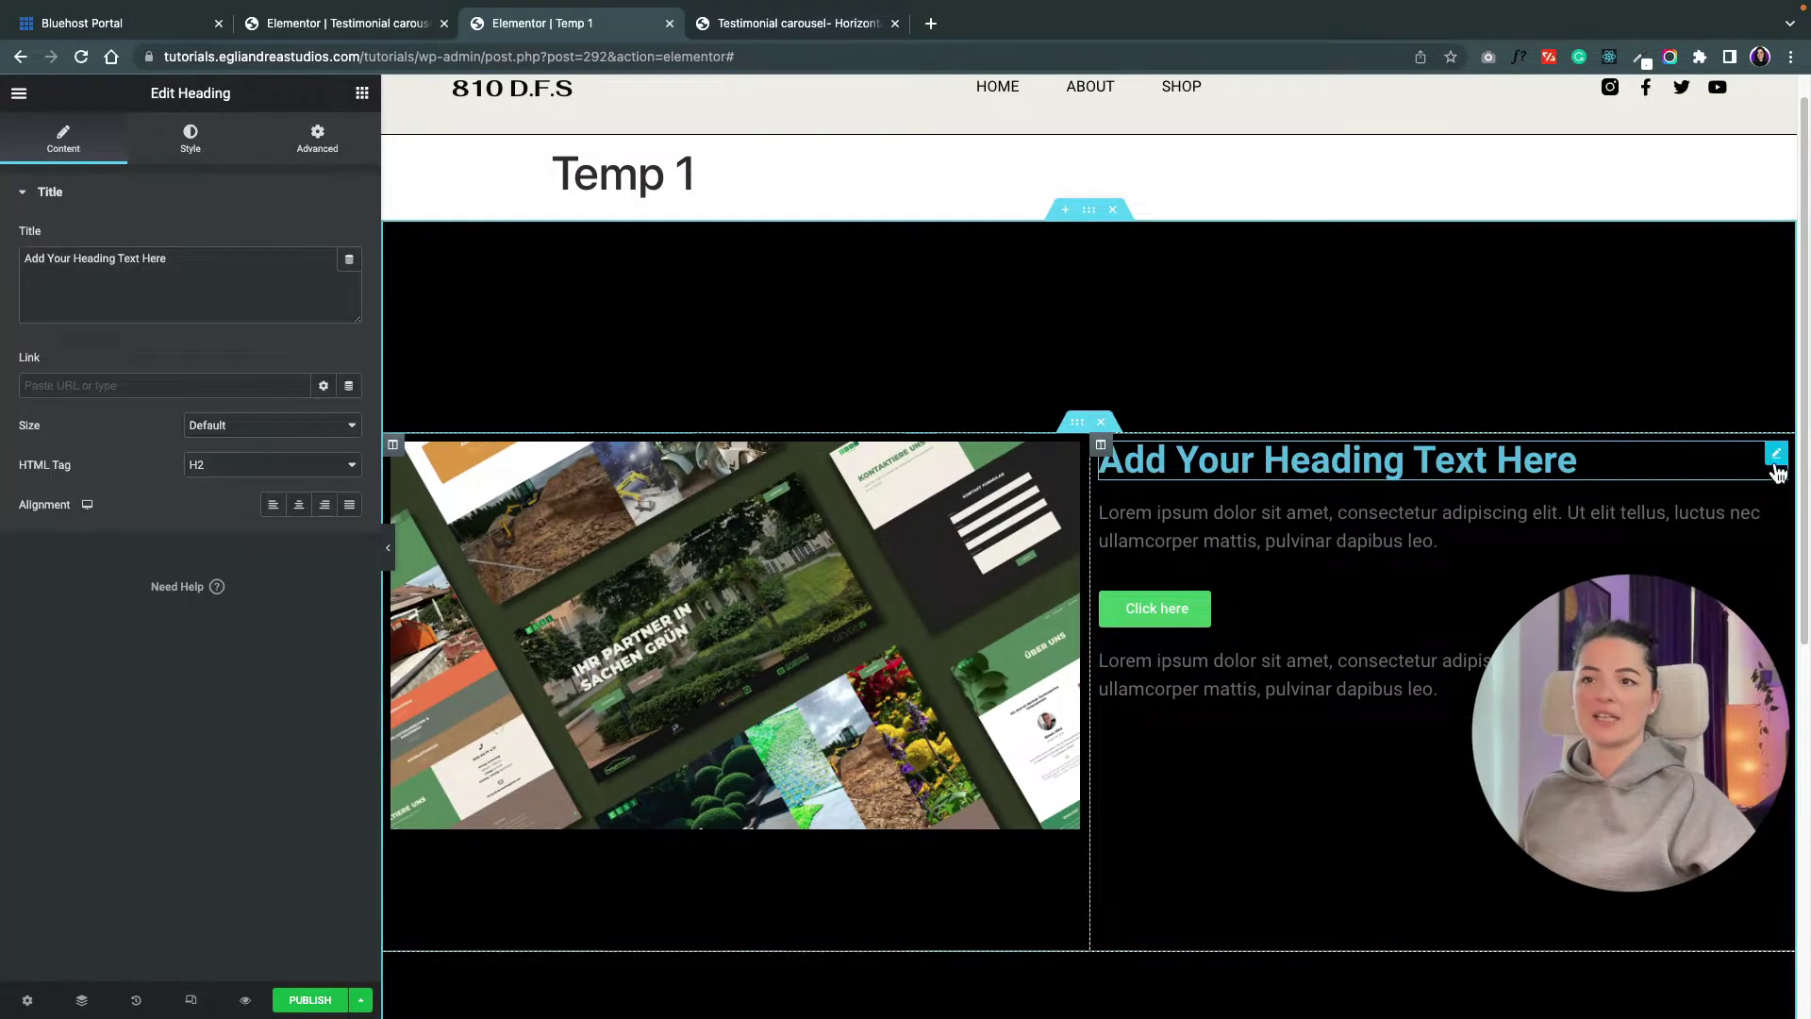
pyautogui.click(192, 139)
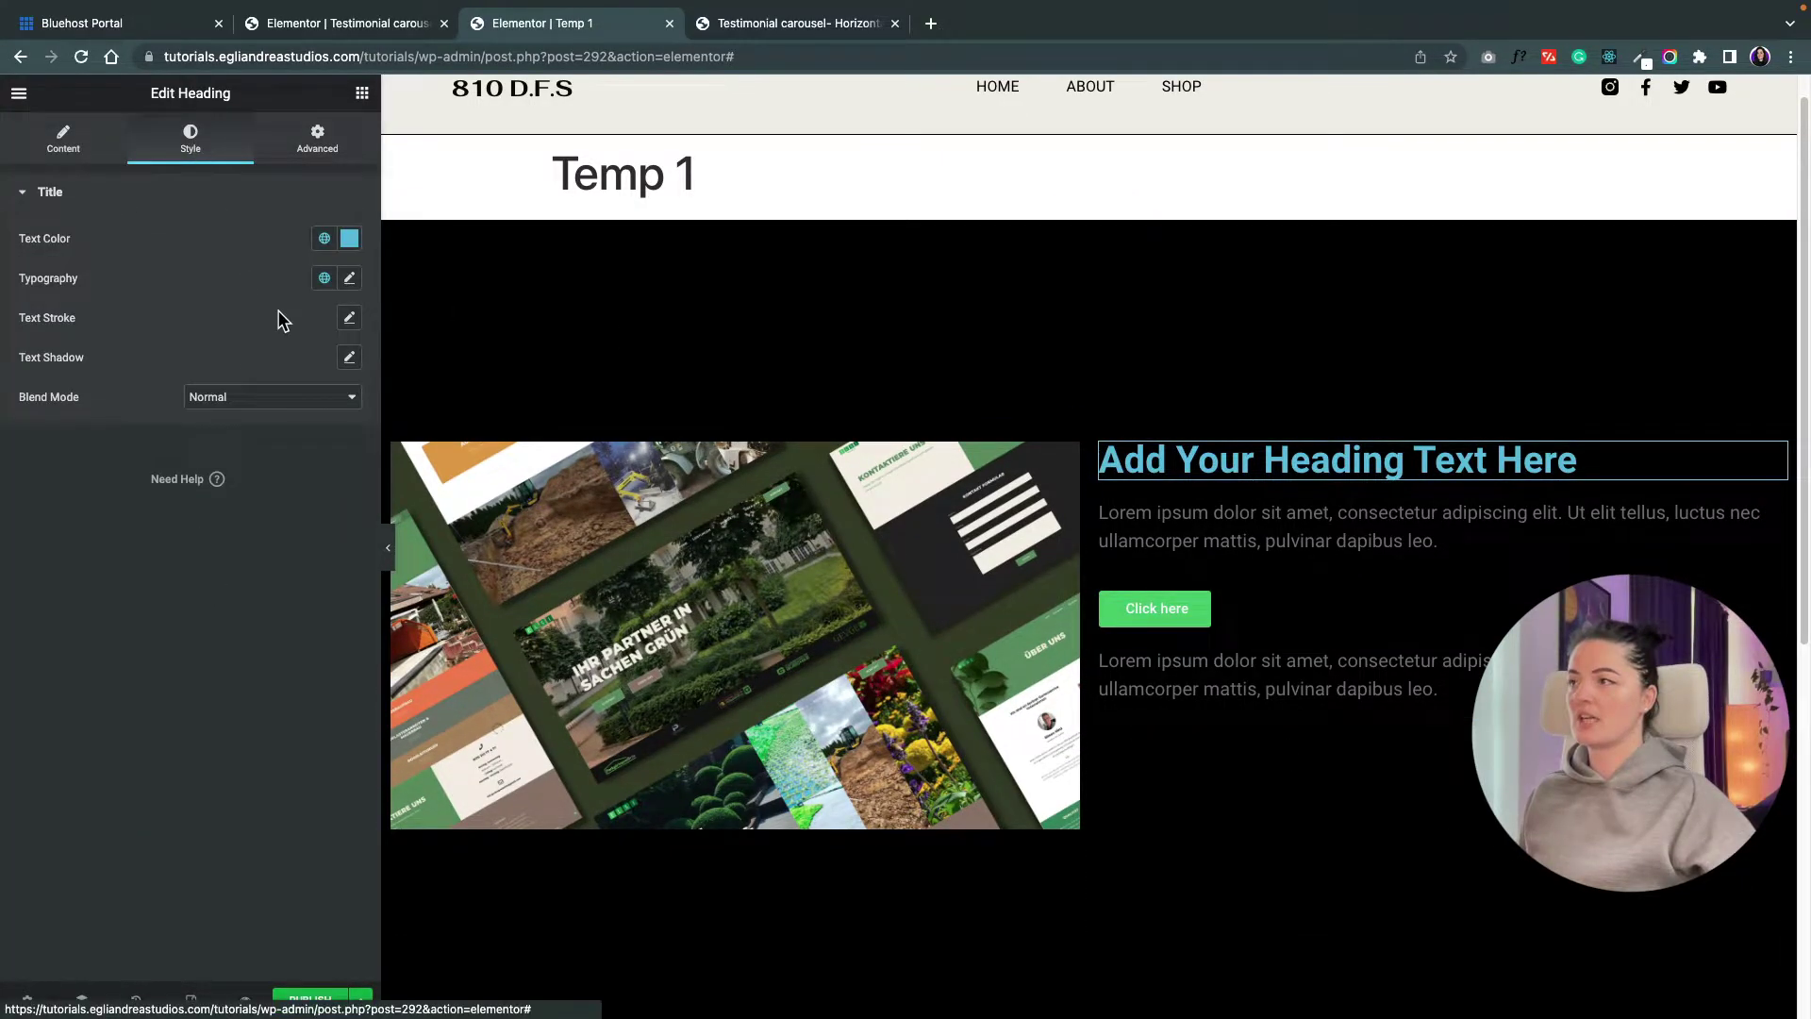
pyautogui.click(349, 237)
pyautogui.click(142, 316)
pyautogui.click(236, 592)
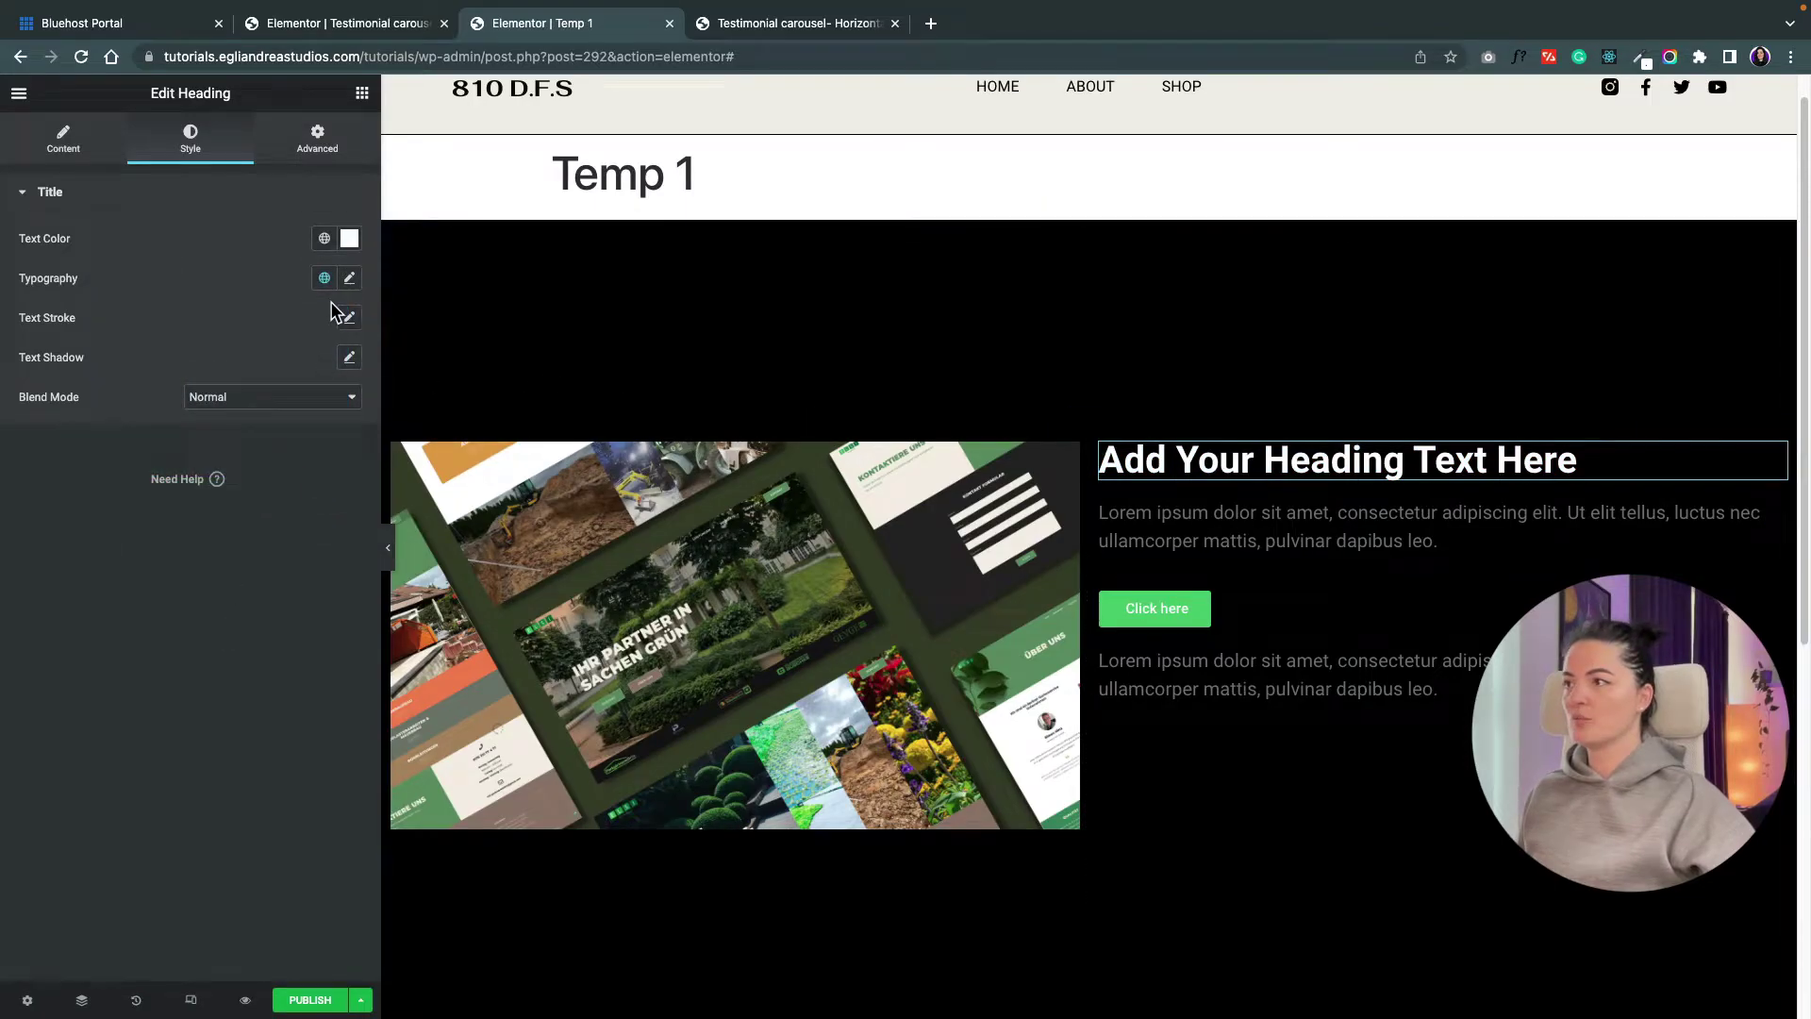
# - Set the heading's typography to the DM Sans family at a size of 35 px
pyautogui.click(350, 277)
pyautogui.click(244, 372)
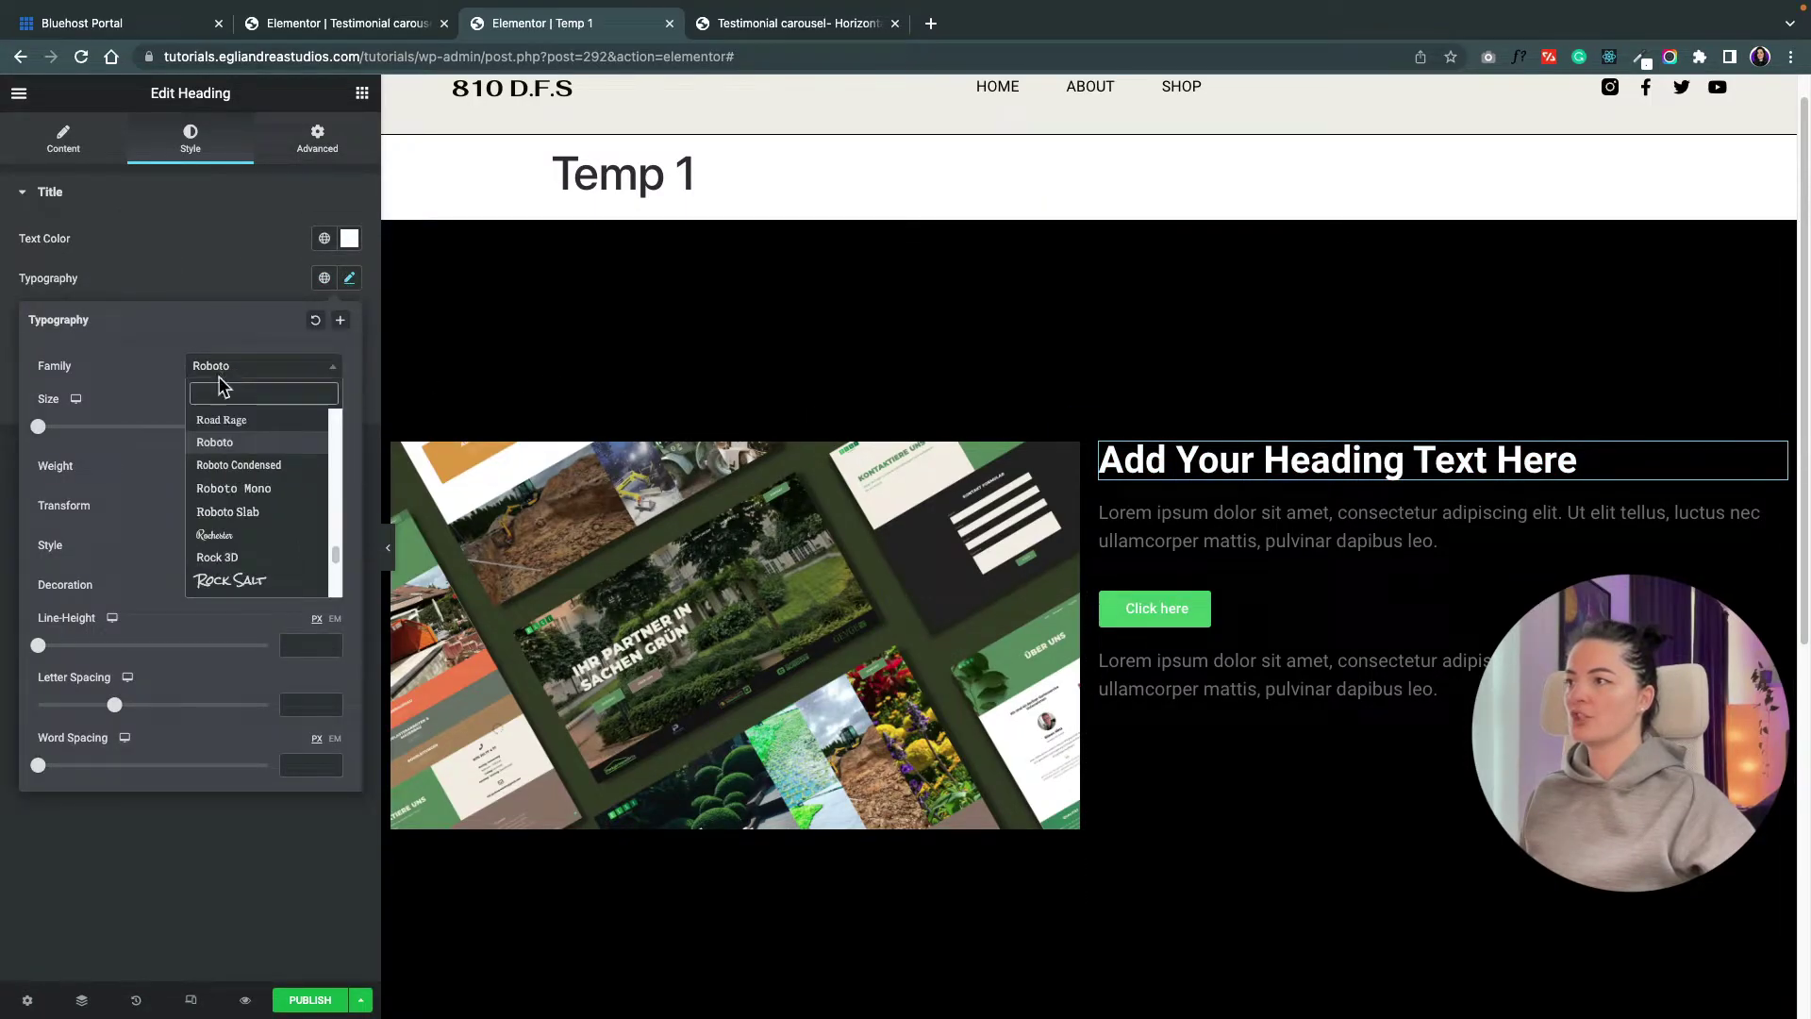
pyautogui.write('dm sa')
pyautogui.click(236, 440)
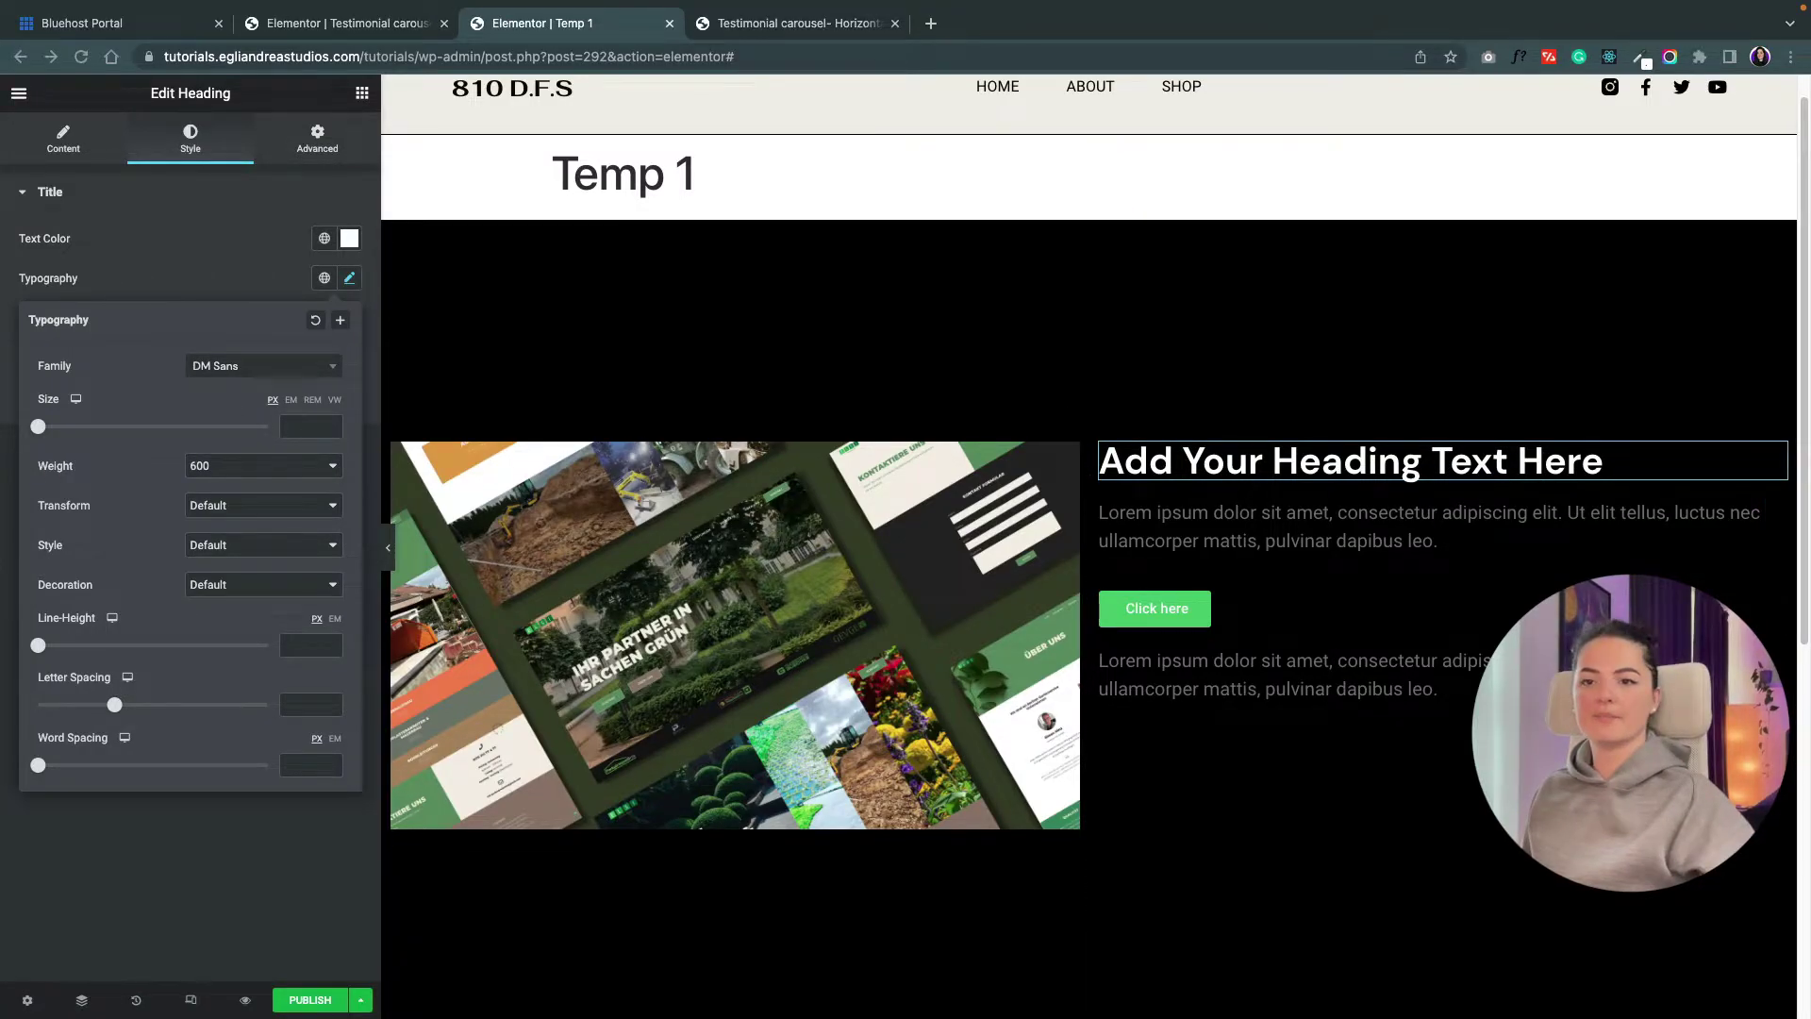
pyautogui.moveTo(39, 427); pyautogui.dragTo(78, 429)
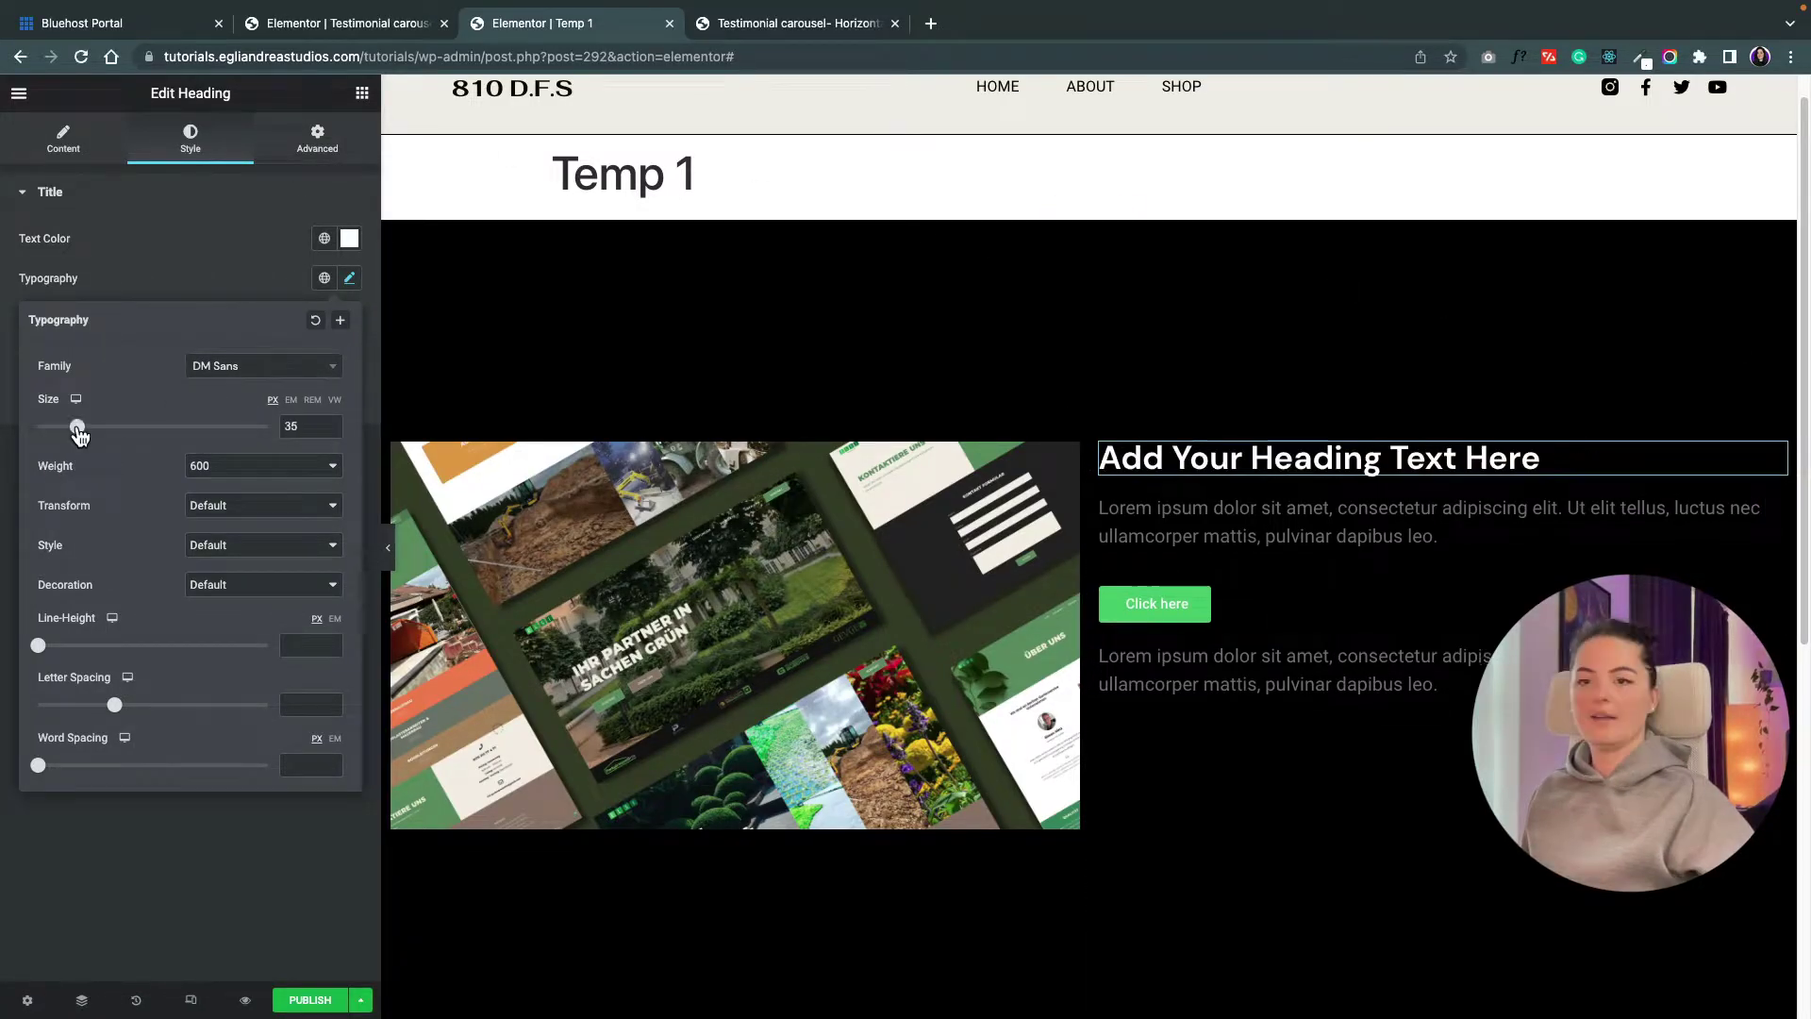
# - Set the text color of both Text Editor blocks to white, #FFFFFF
pyautogui.click(1368, 524)
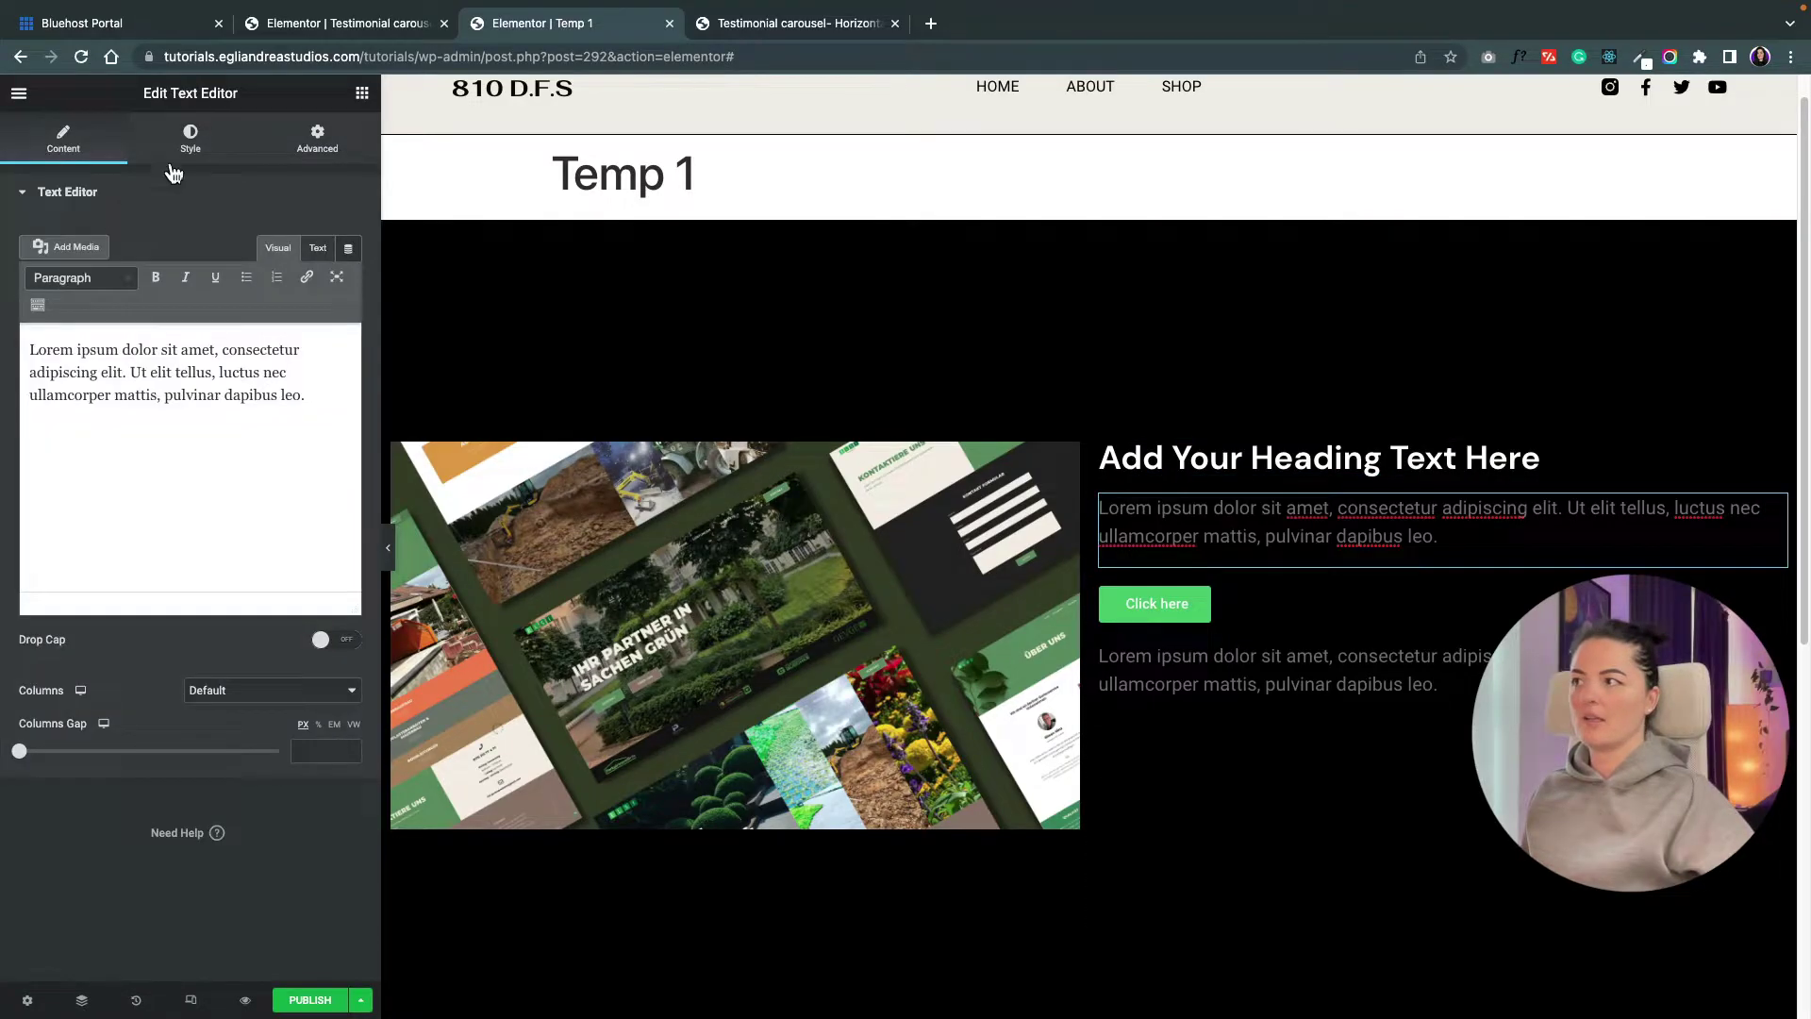
pyautogui.click(191, 140)
pyautogui.click(348, 278)
pyautogui.moveTo(286, 402); pyautogui.dragTo(28, 296)
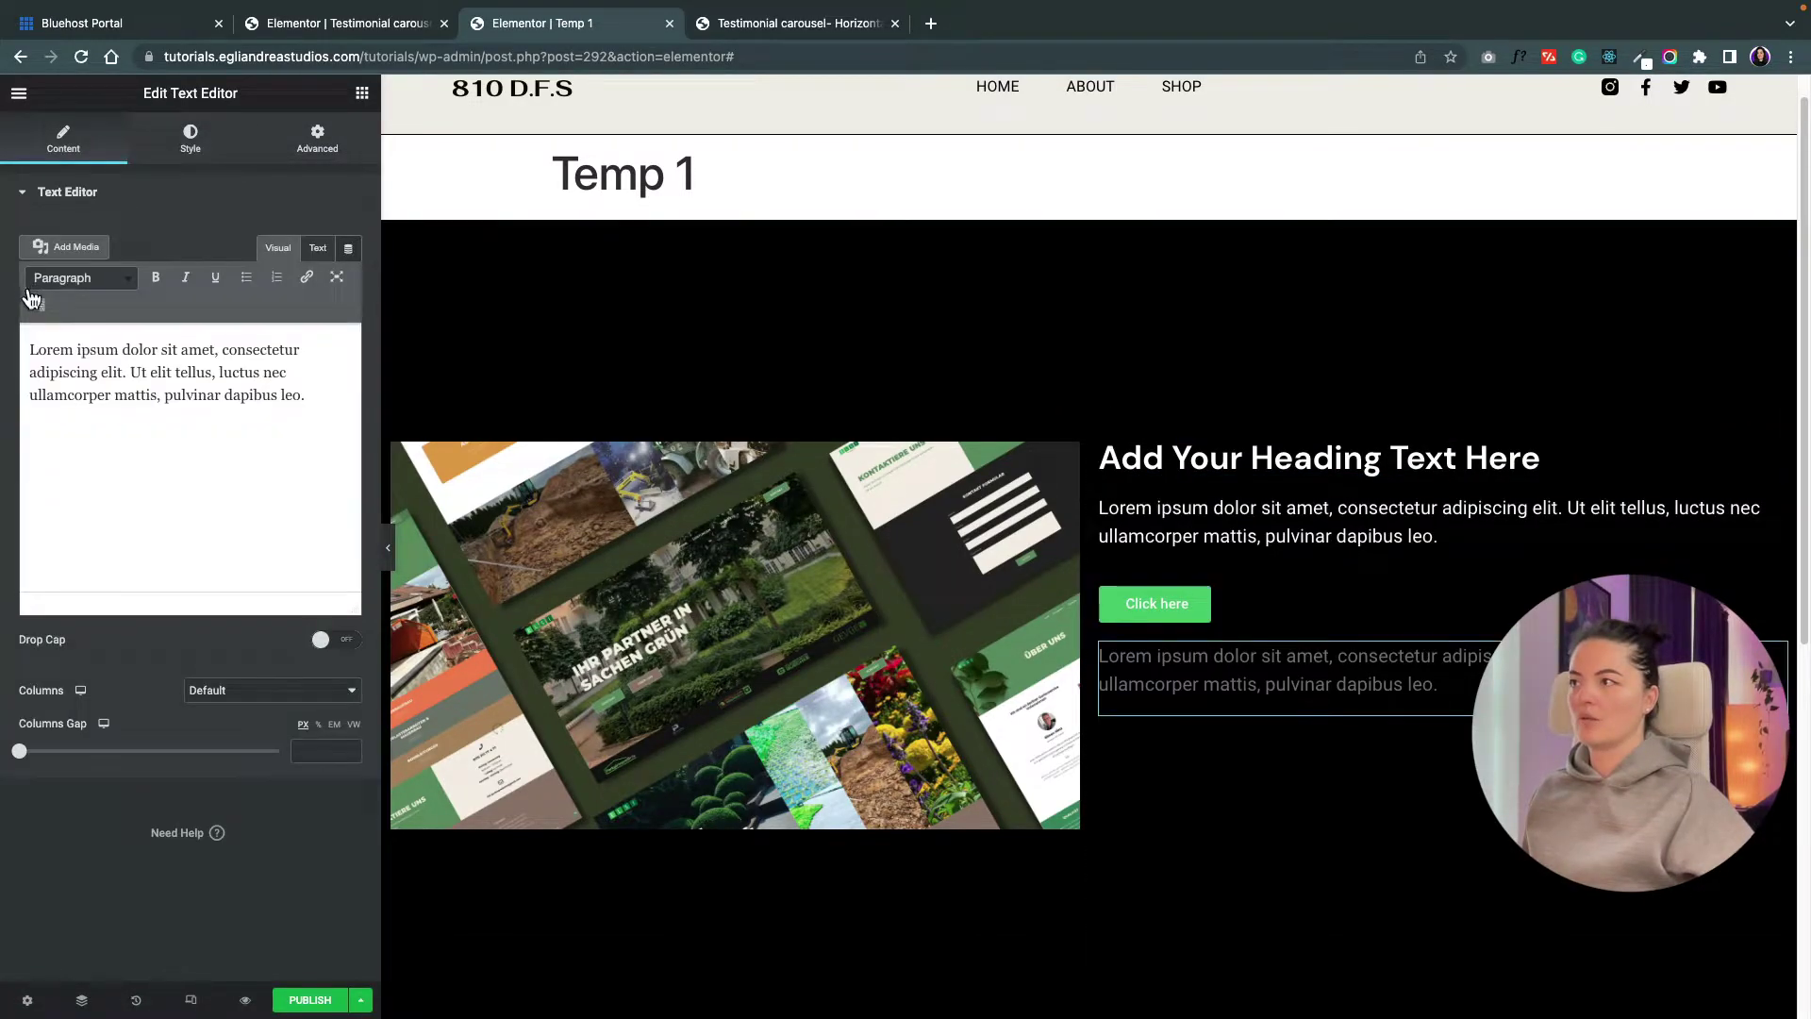
pyautogui.click(191, 139)
pyautogui.click(349, 279)
pyautogui.moveTo(302, 386); pyautogui.dragTo(117, 338)
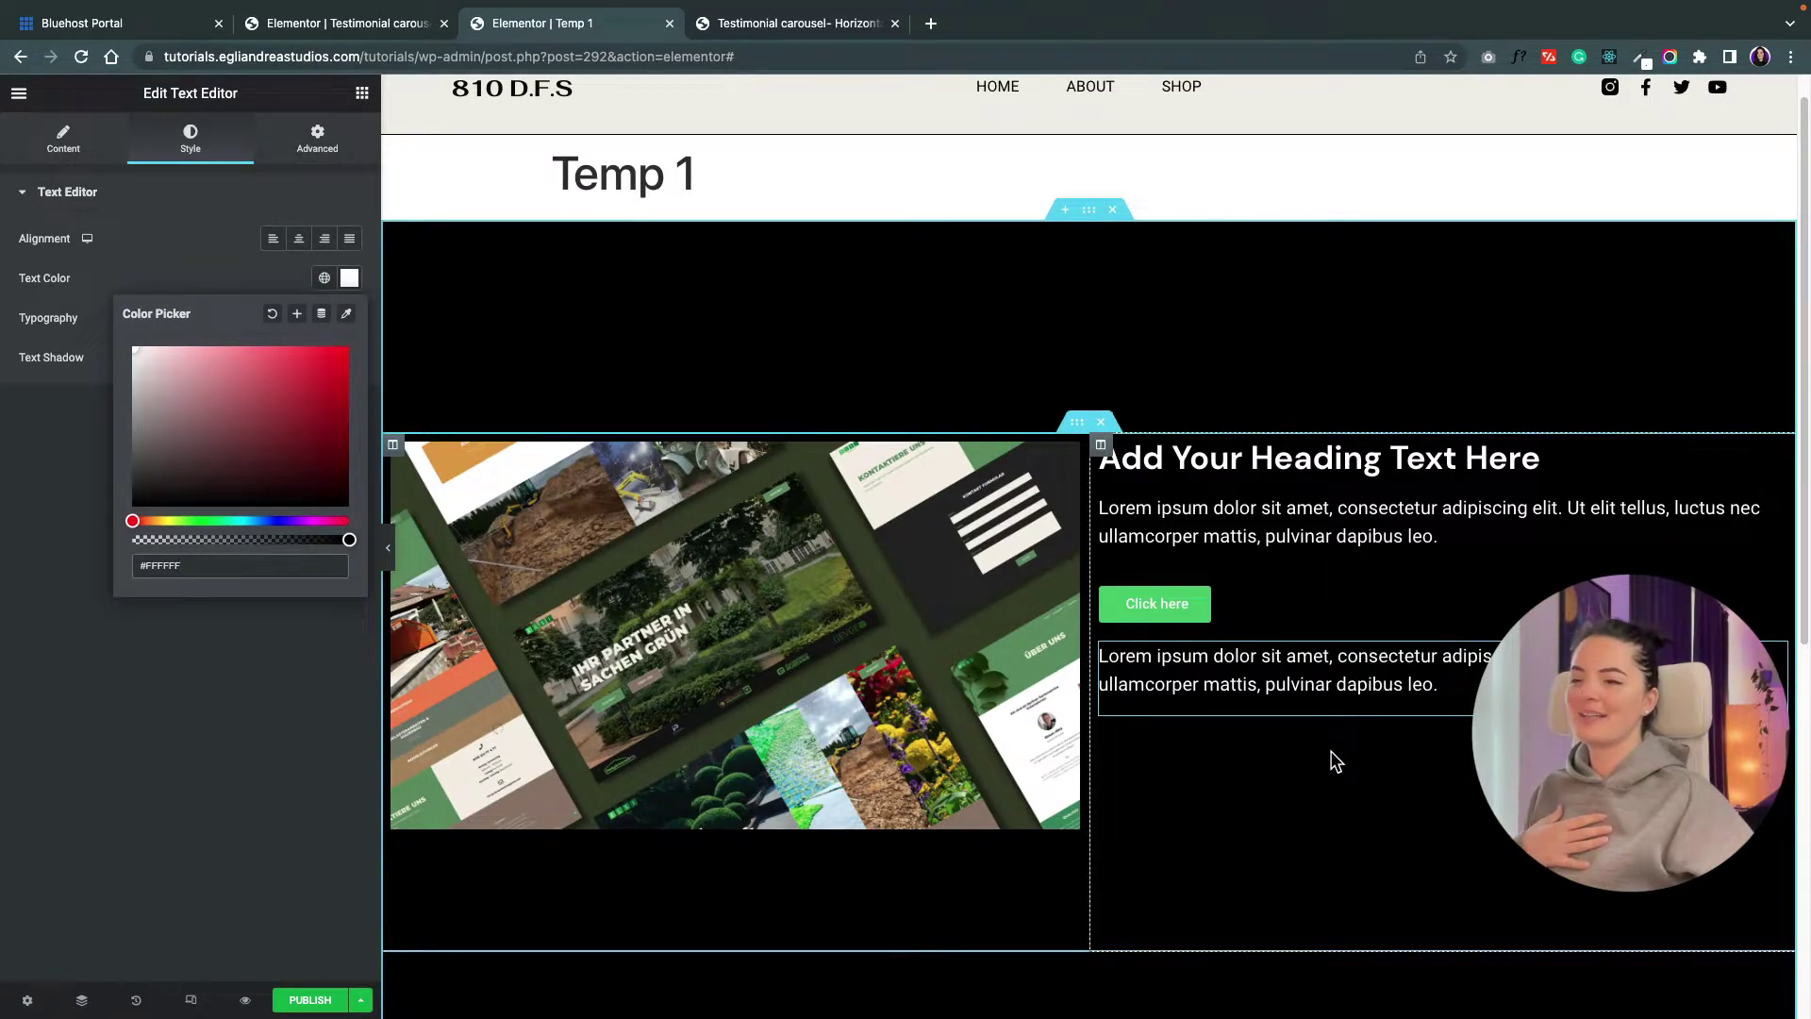
pyautogui.click(200, 766)
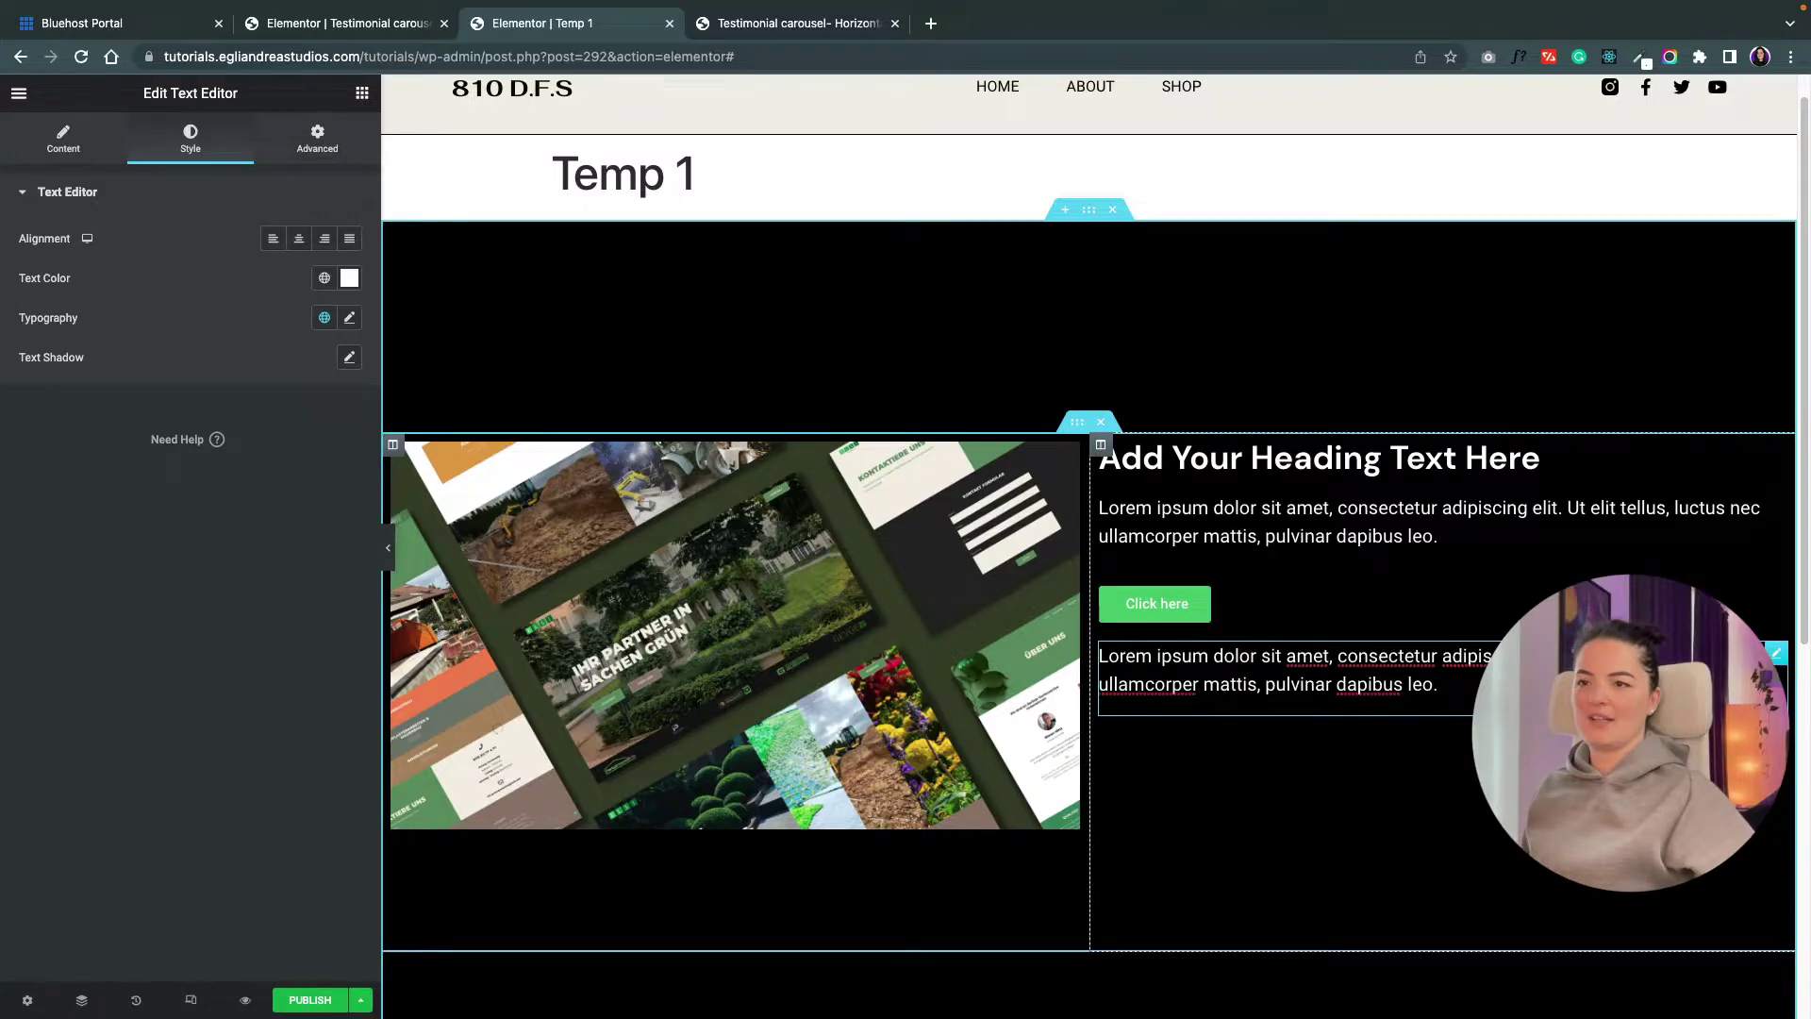
# - Give the lower text block a 50 px top margin and split its text into two paragraphs after the first sentence
pyautogui.click(317, 139)
pyautogui.write('50')
pyautogui.scroll(-3, 710, 655)
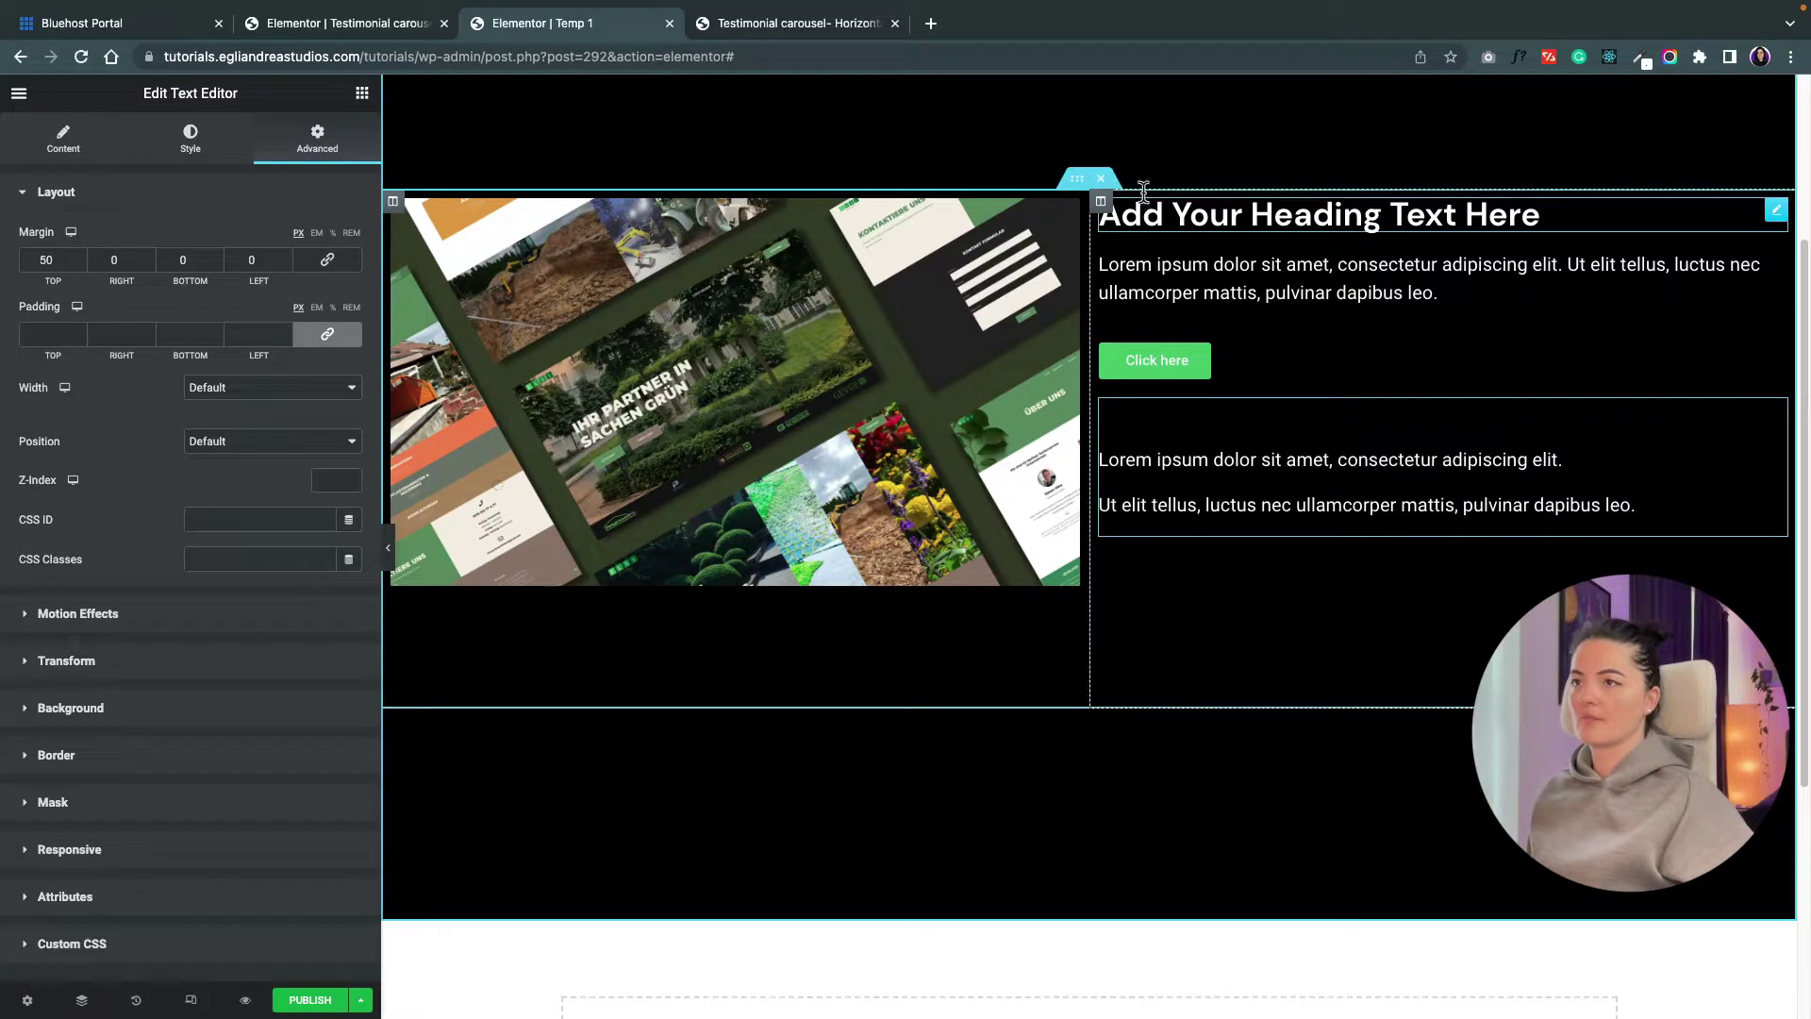
# - Duplicate the inner section and rework the copy into three columns, with the text content in the first two and the third empty
pyautogui.rightClick(1078, 188)
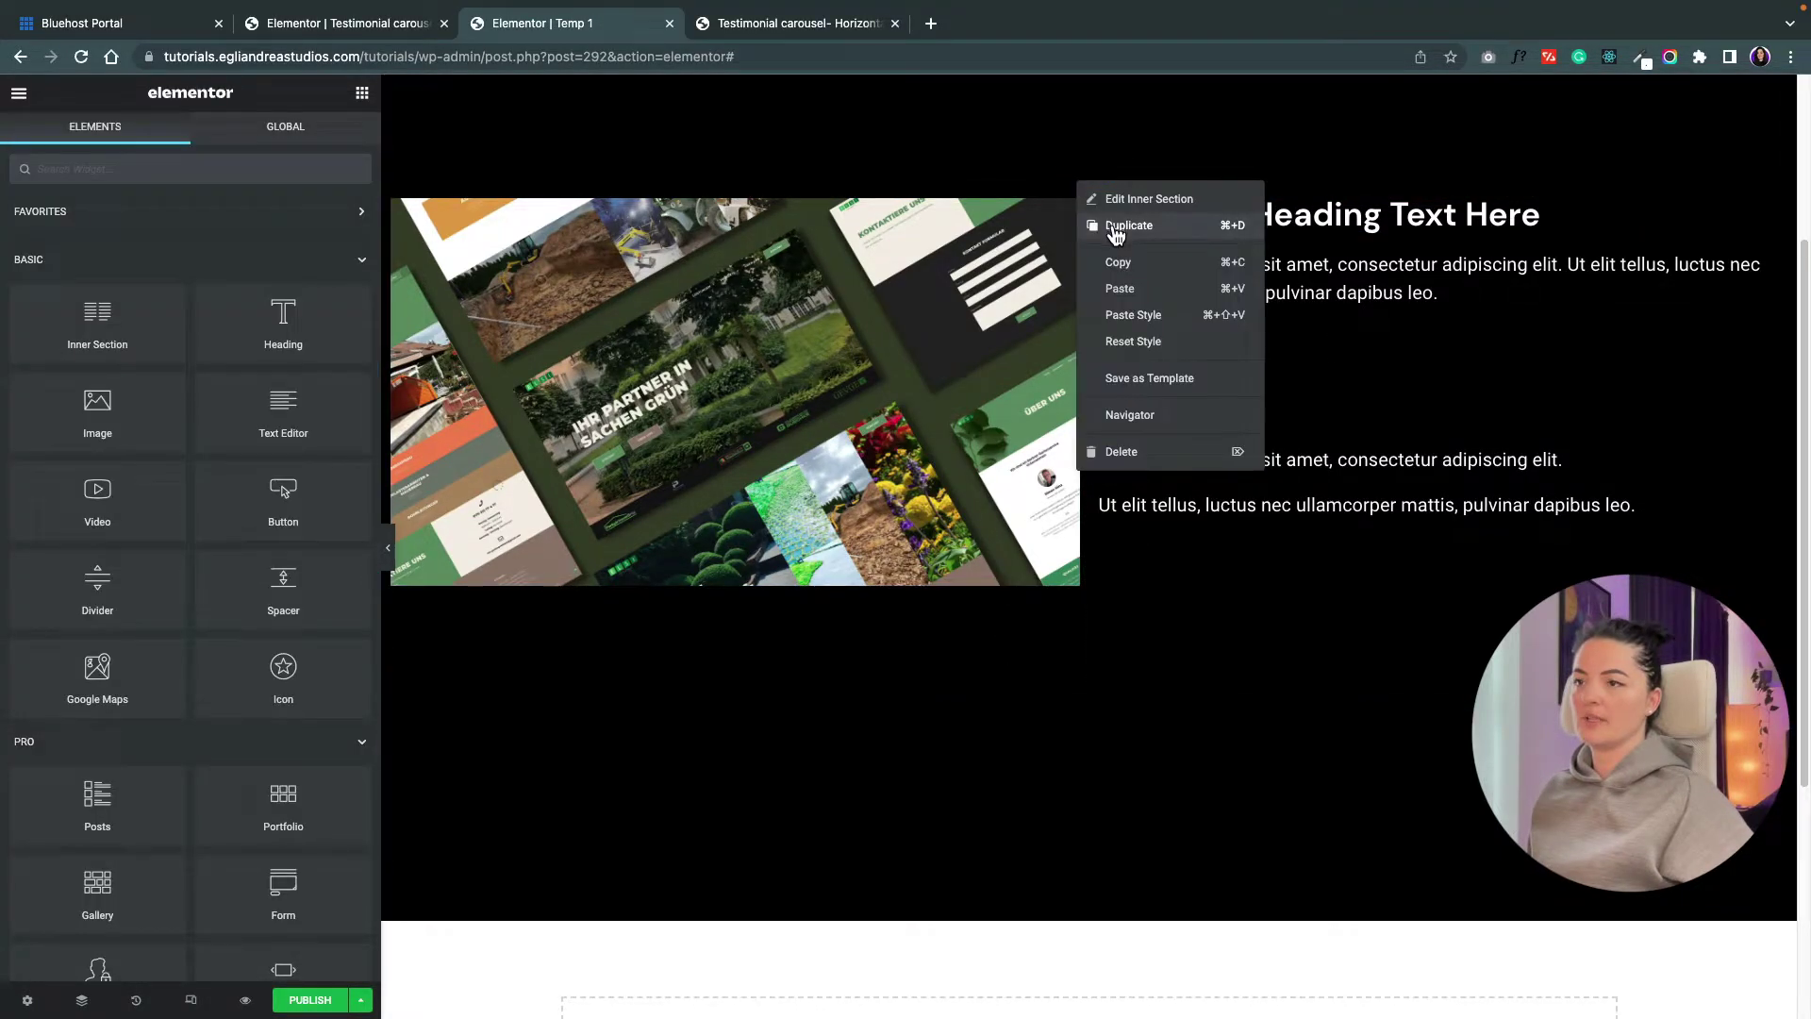
pyautogui.click(1132, 224)
pyautogui.rightClick(1108, 516)
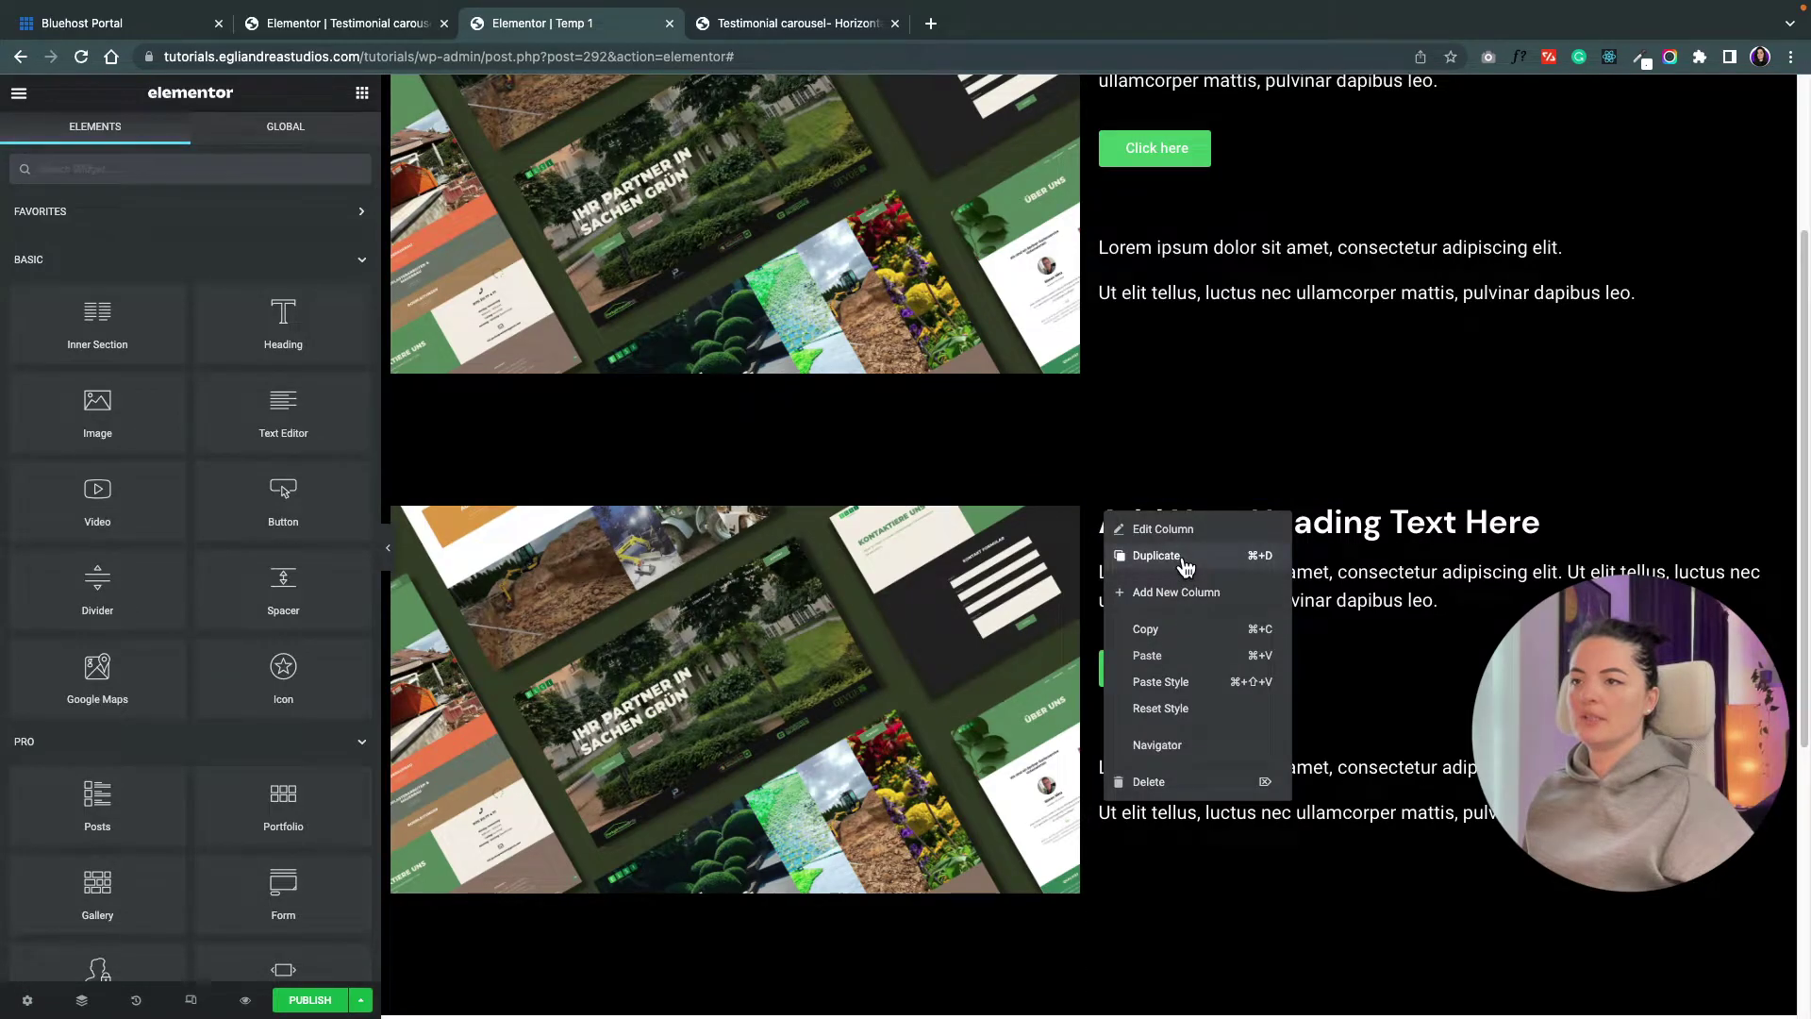
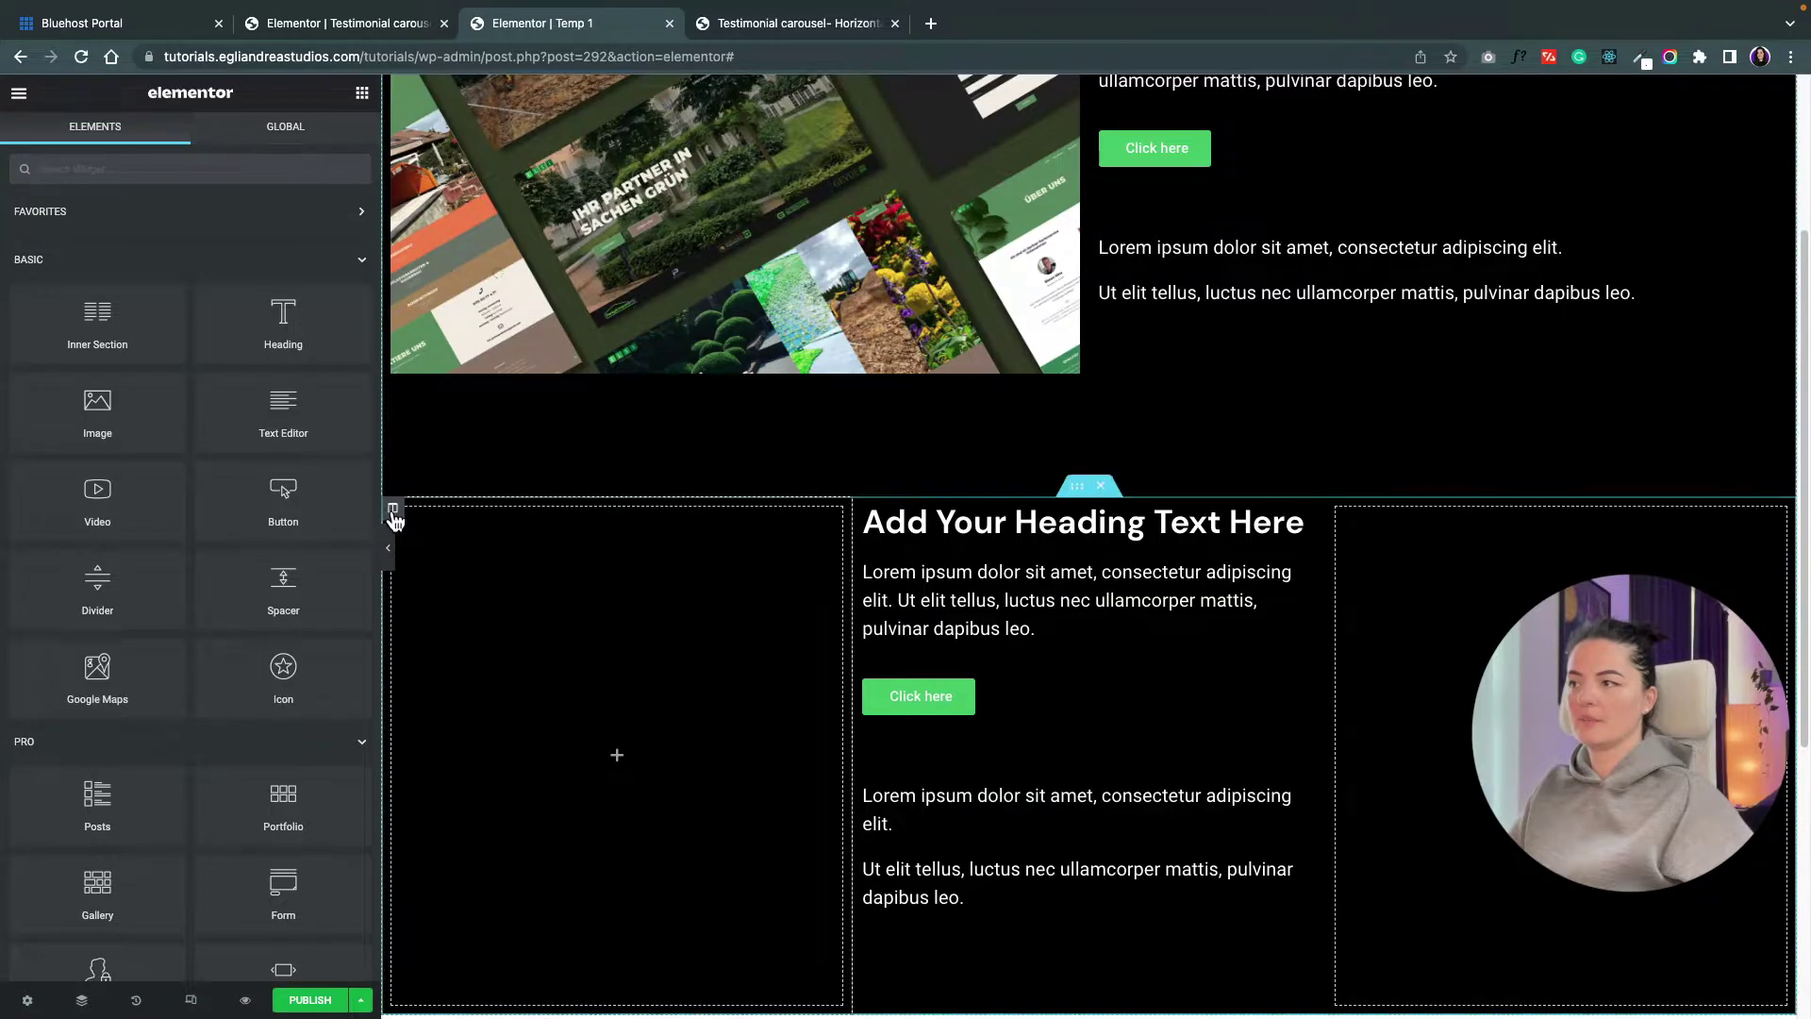
pyautogui.rightClick(394, 514)
pyautogui.press('super+d')
pyautogui.click(452, 777)
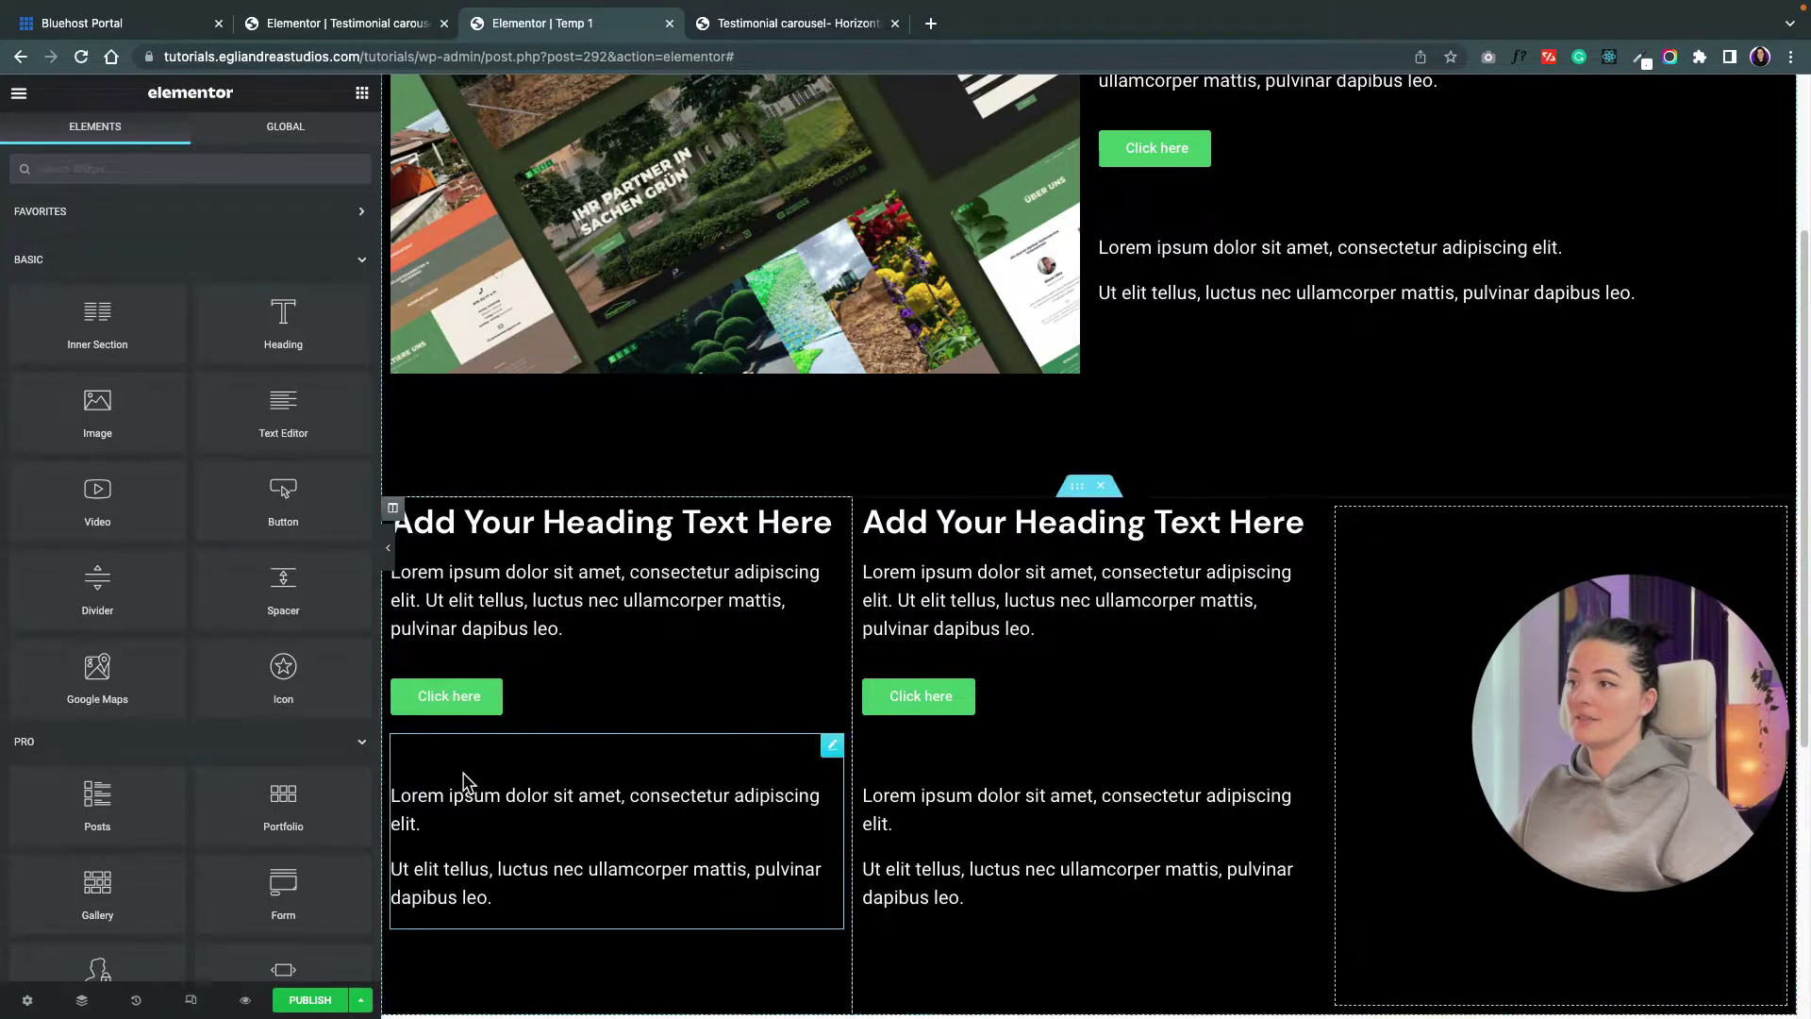
# - Delete the buttons from both text columns of the duplicated inner section
pyautogui.click(387, 554)
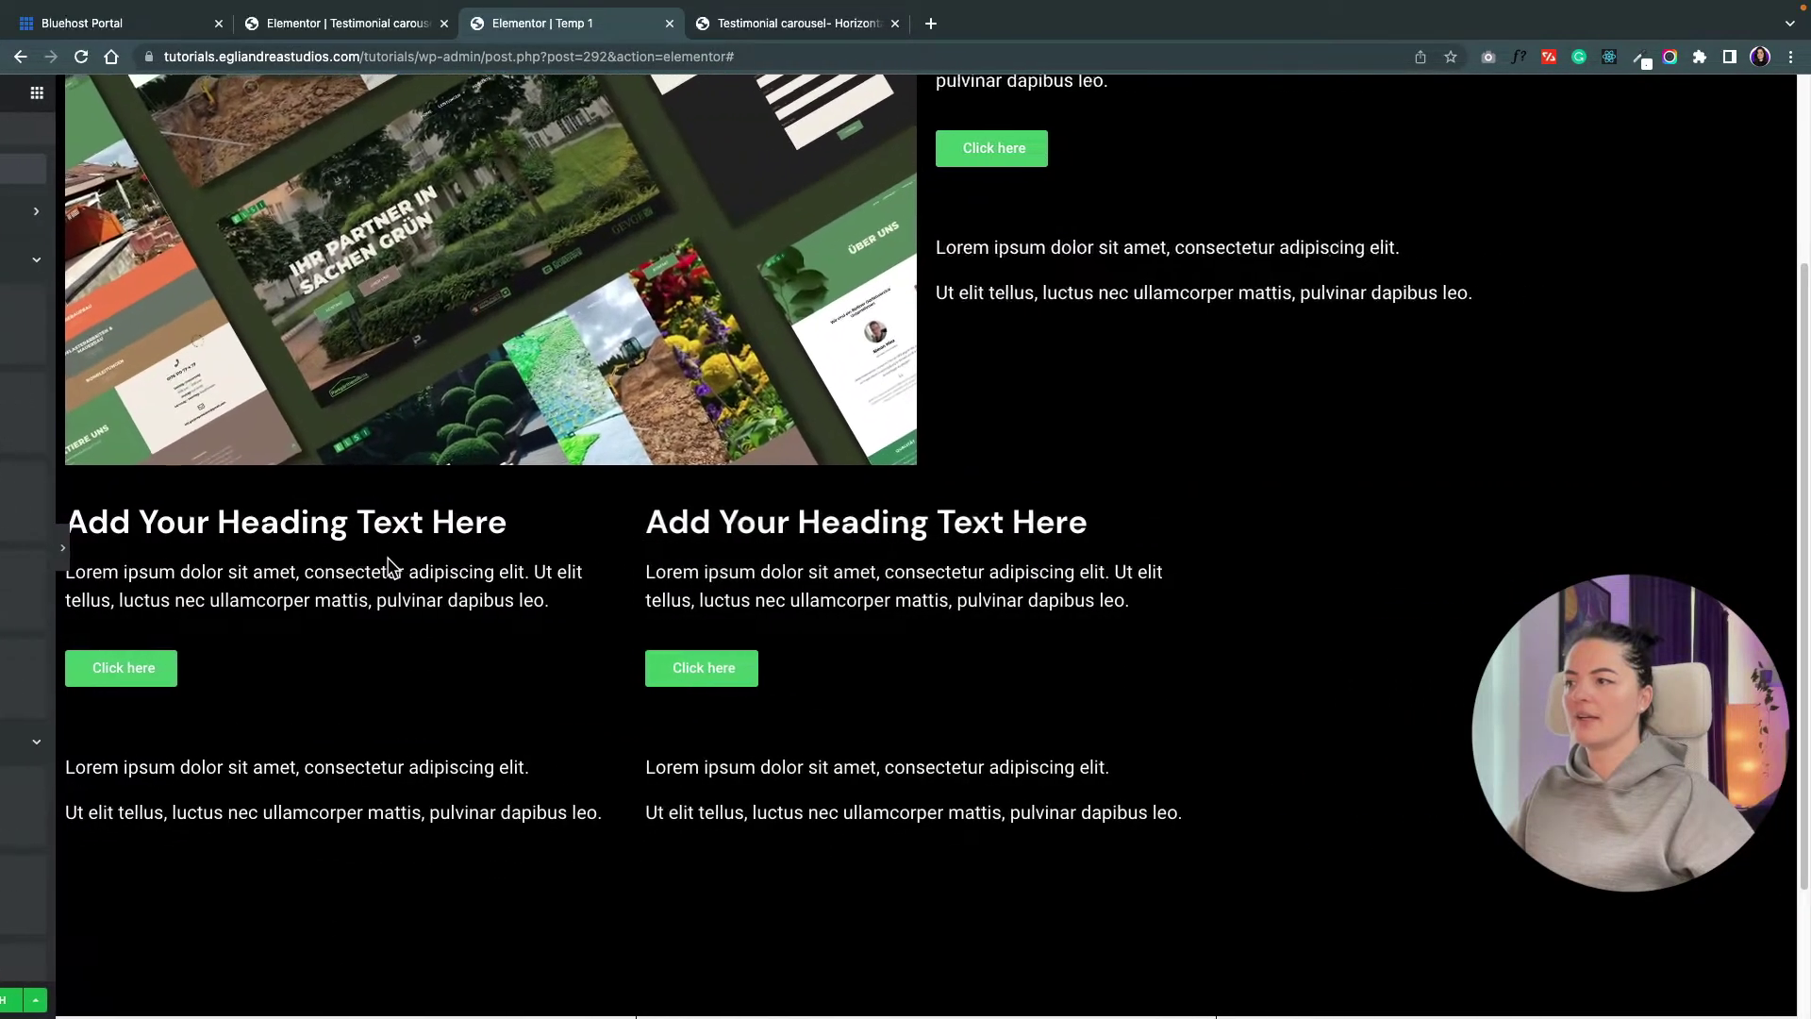
pyautogui.click(7, 549)
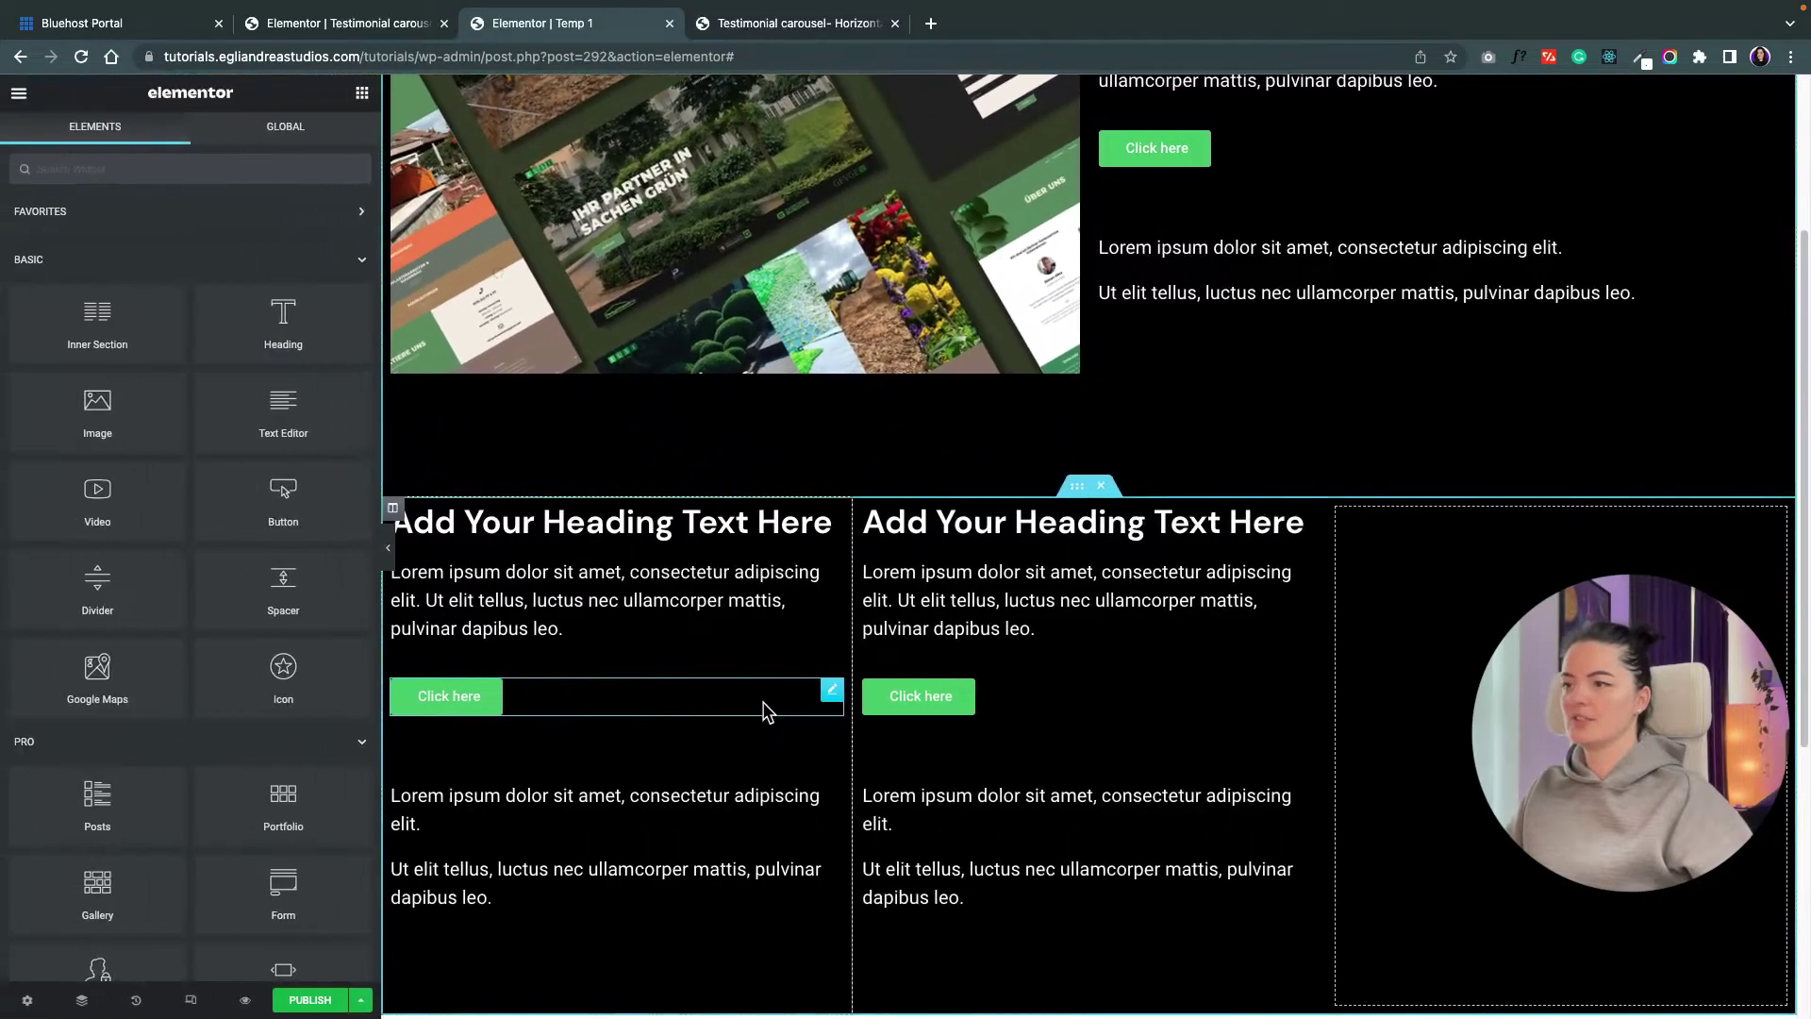
pyautogui.rightClick(829, 695)
pyautogui.click(865, 768)
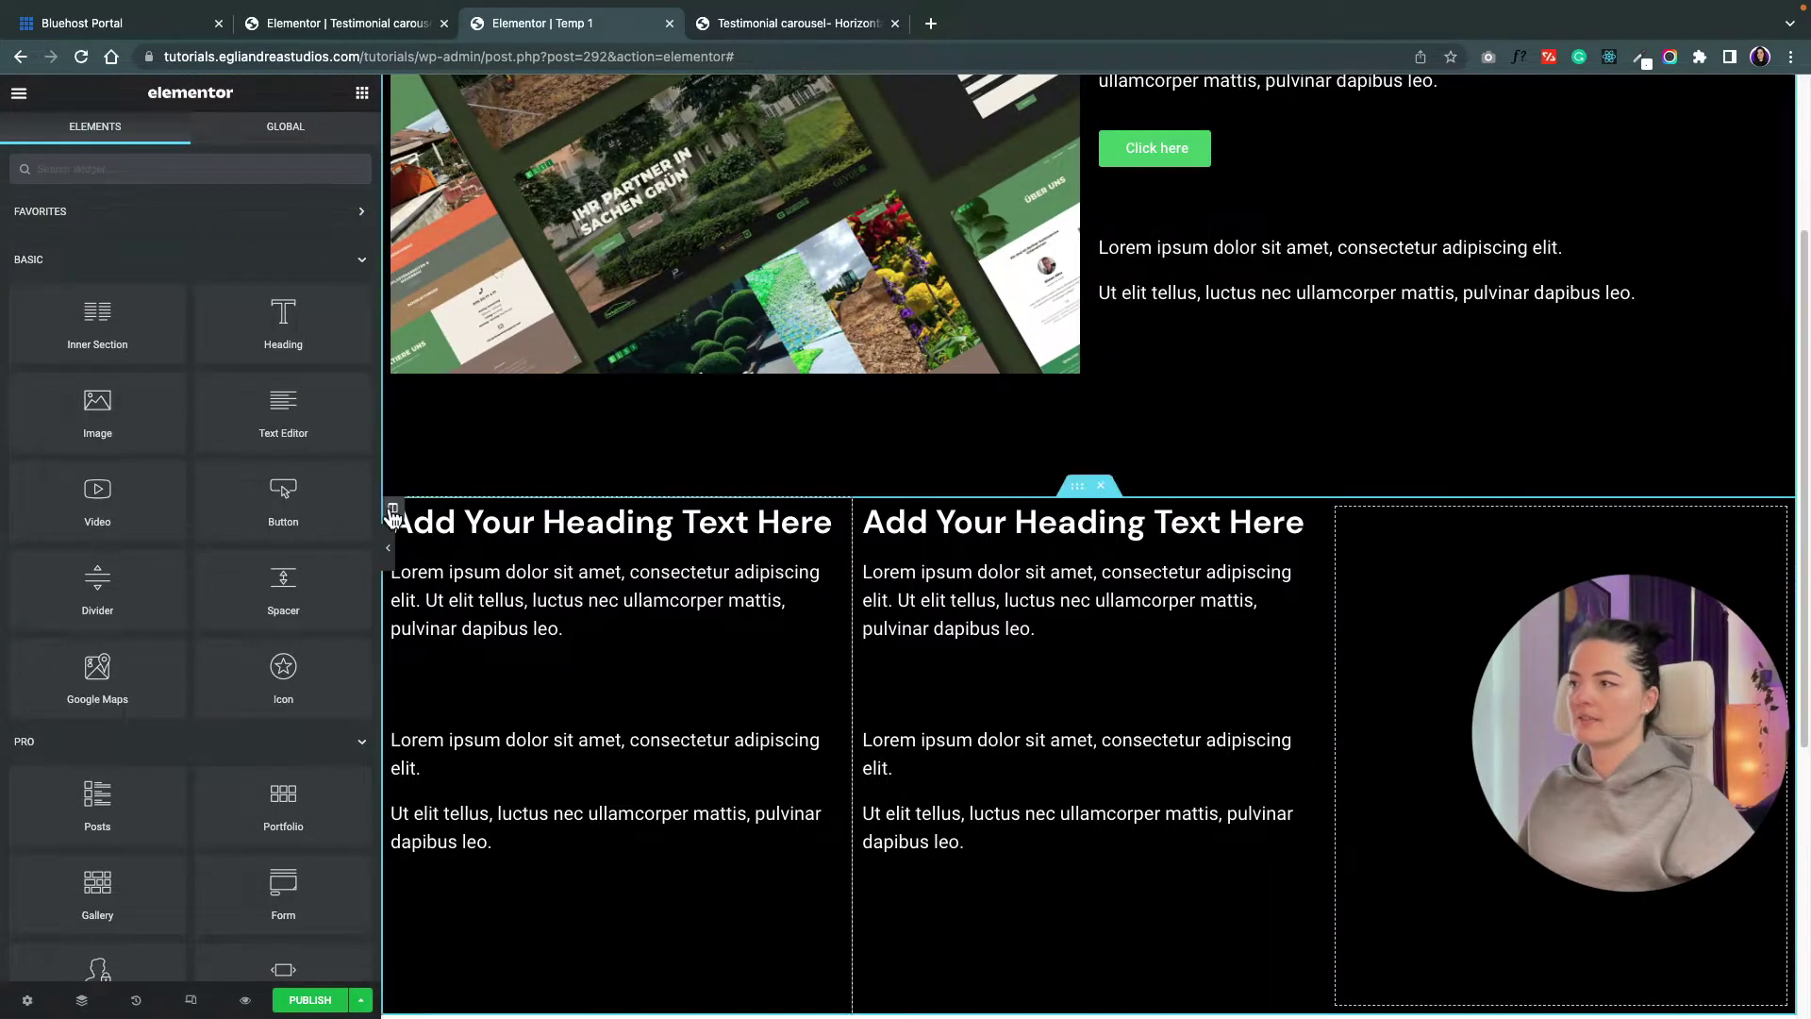
# - Give each of the two text columns in the lower inner section a 50 px margin on all sides
pyautogui.click(392, 508)
pyautogui.click(325, 142)
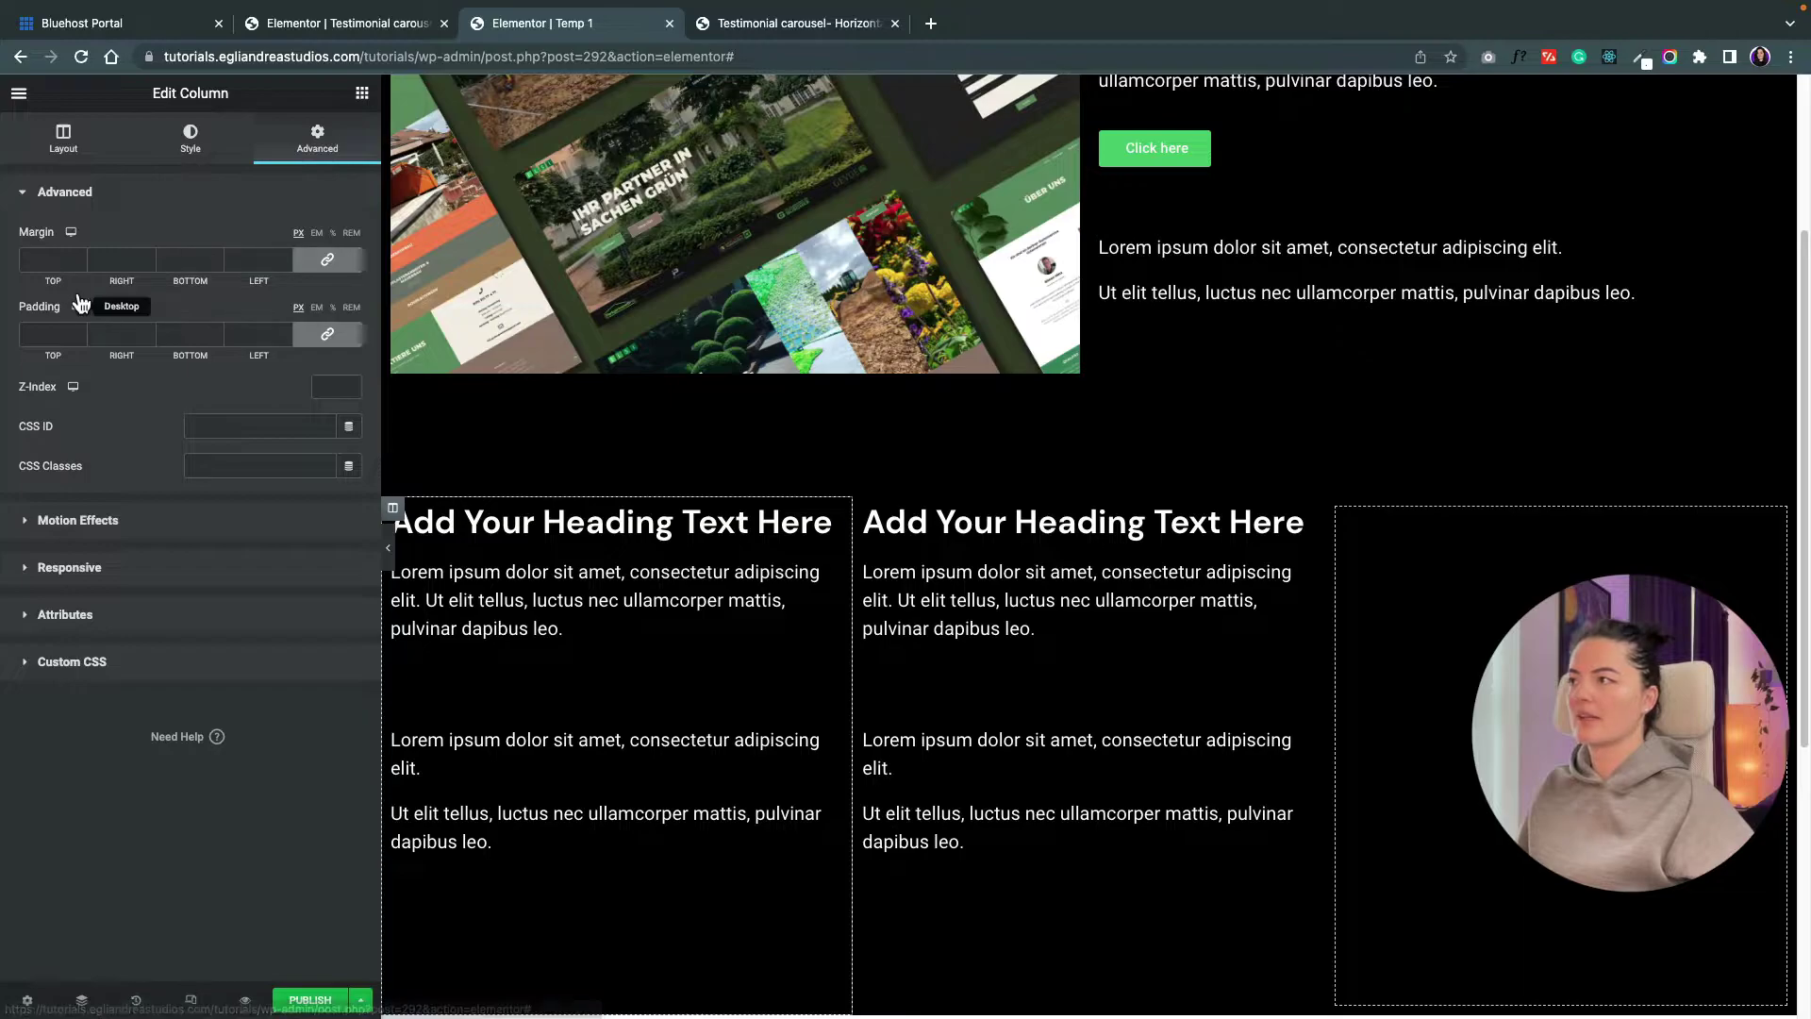
pyautogui.click(47, 257)
pyautogui.write('50')
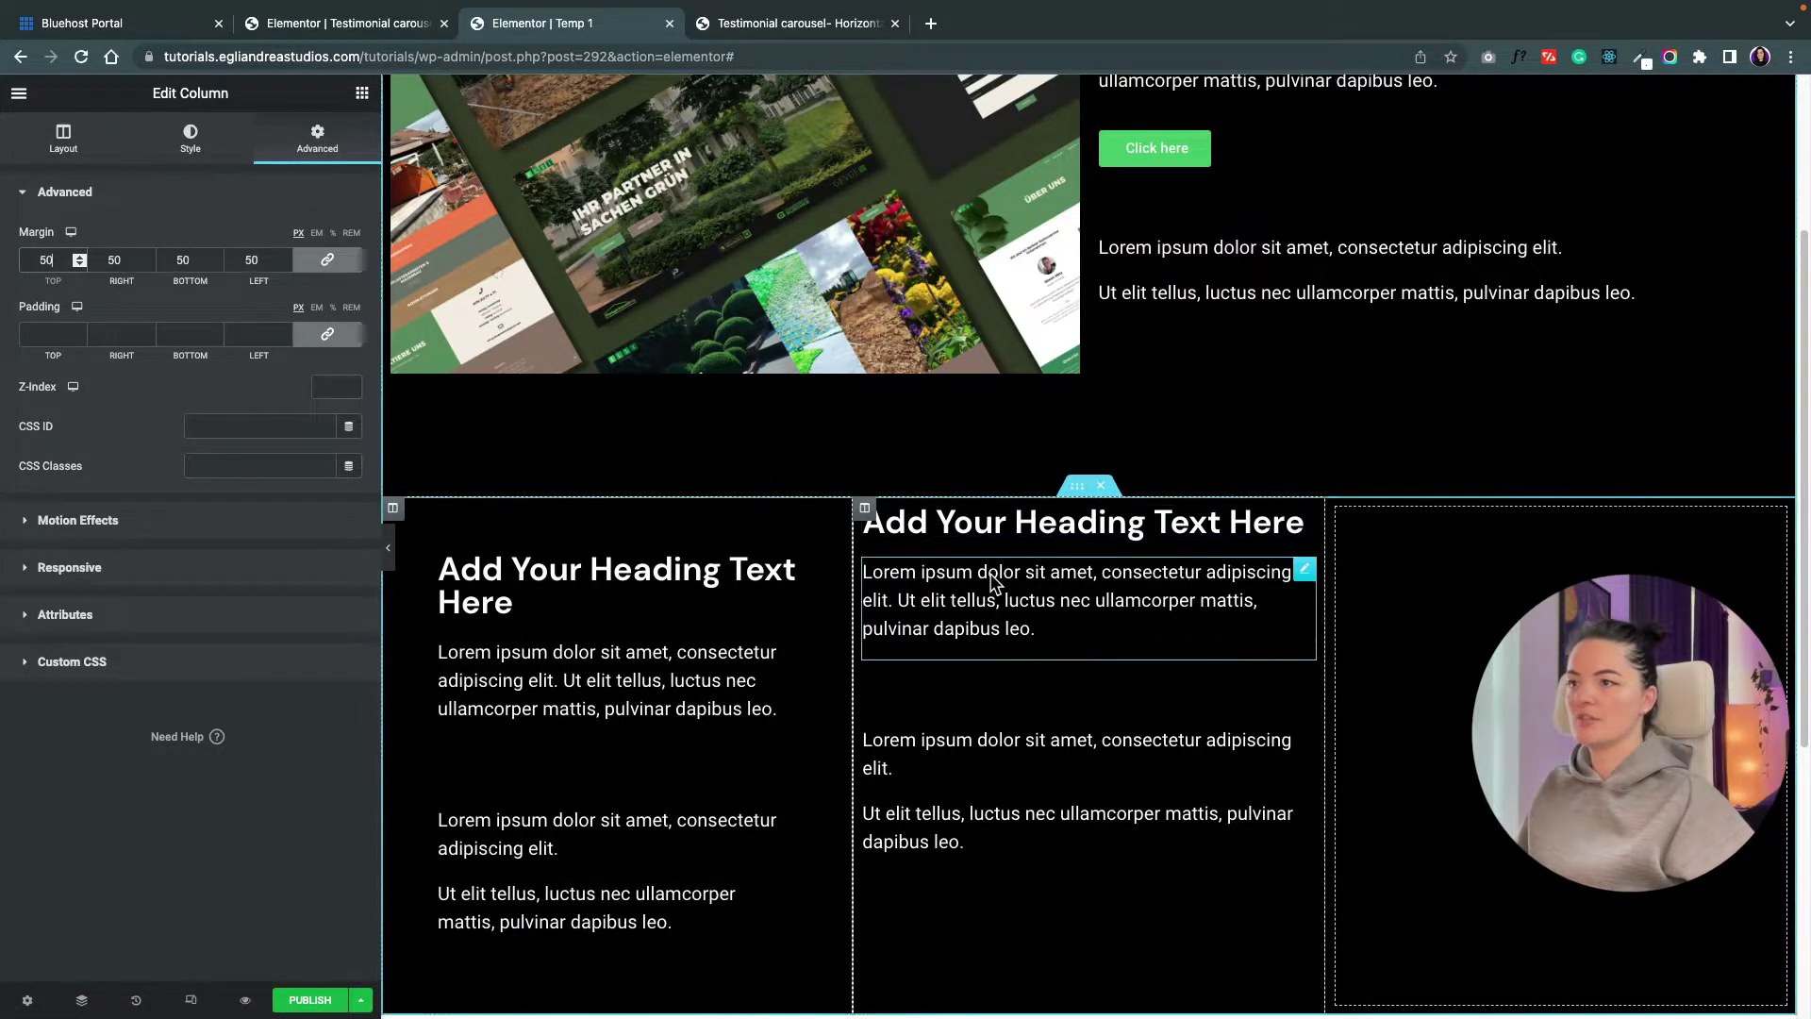
pyautogui.click(864, 508)
pyautogui.click(321, 143)
pyautogui.click(47, 259)
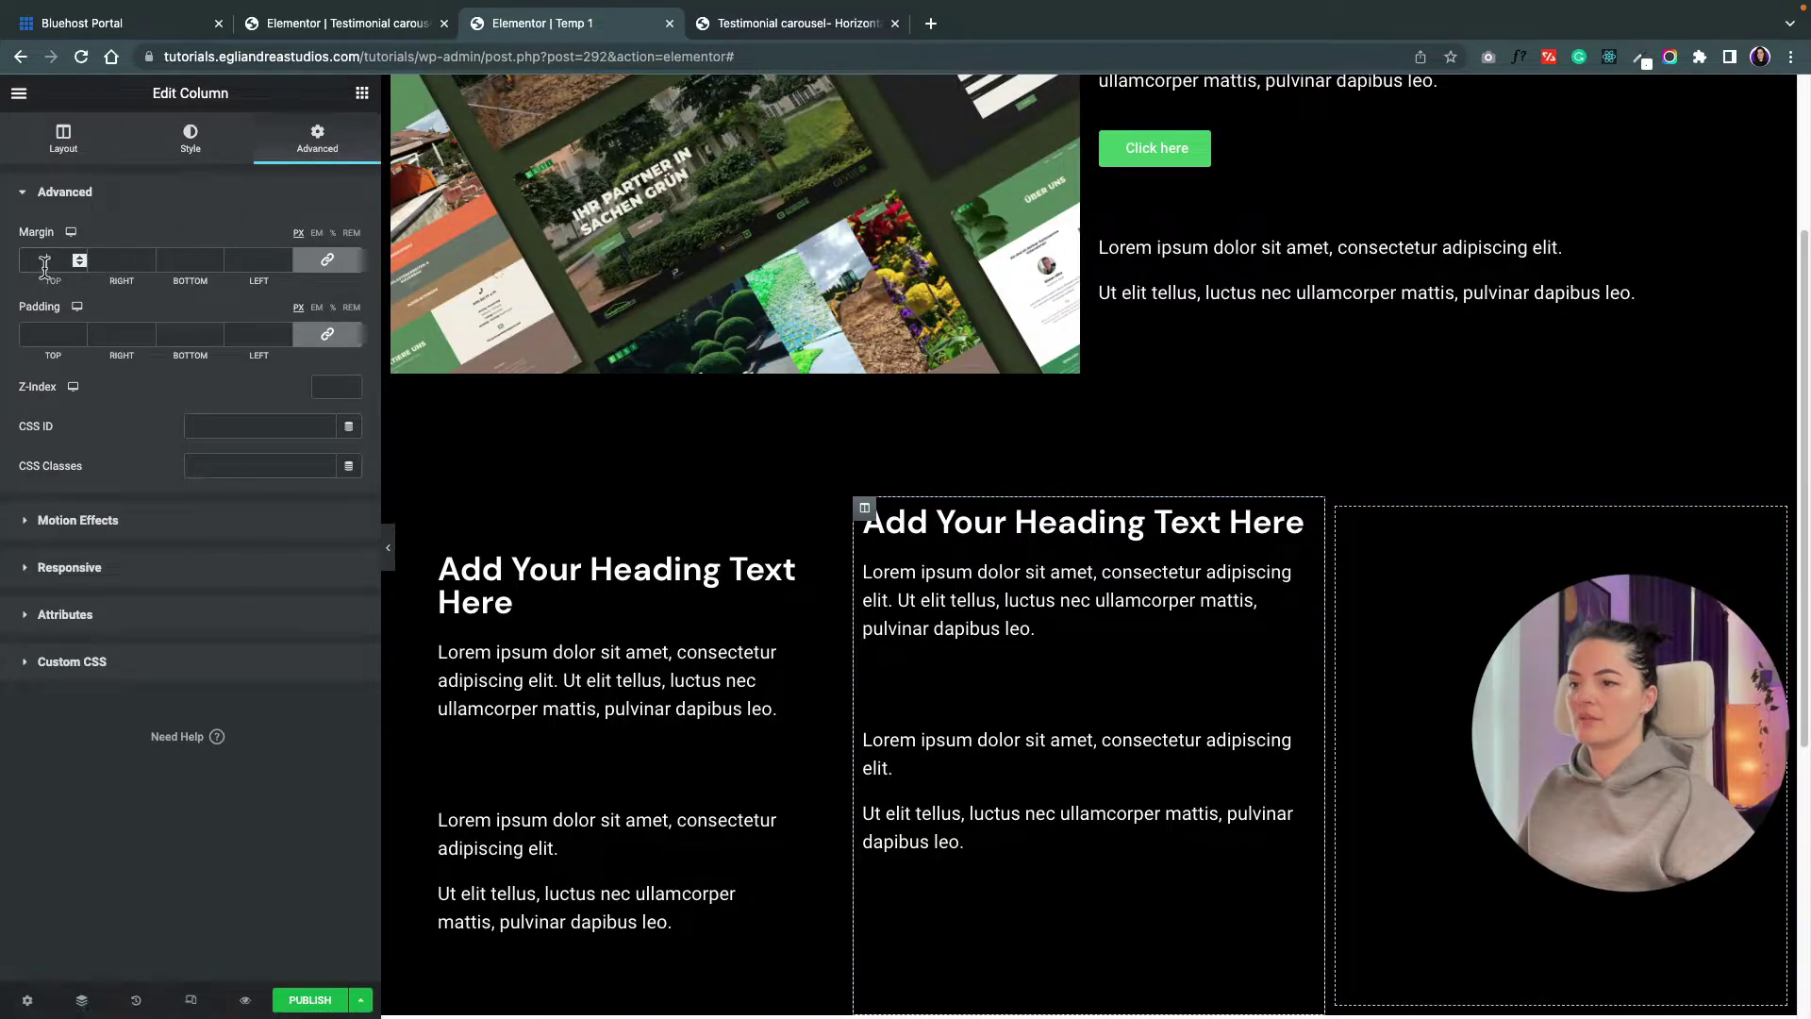
pyautogui.write('50')
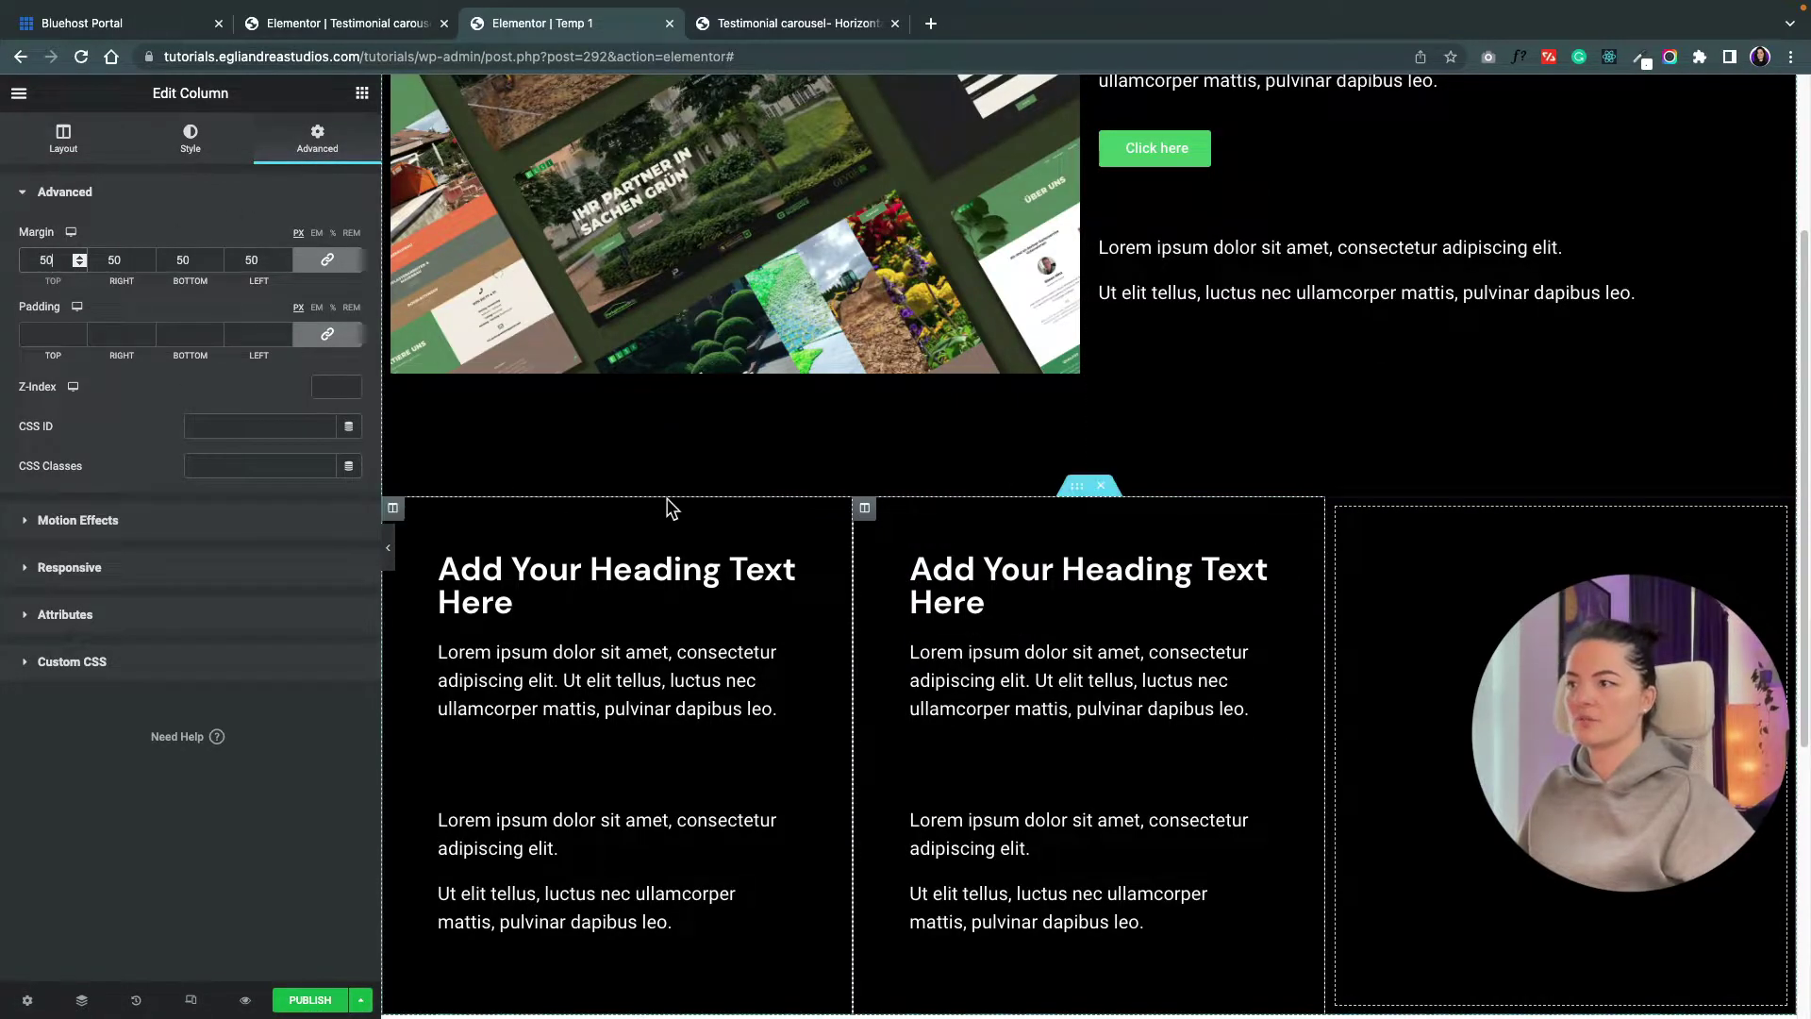
pyautogui.click(388, 549)
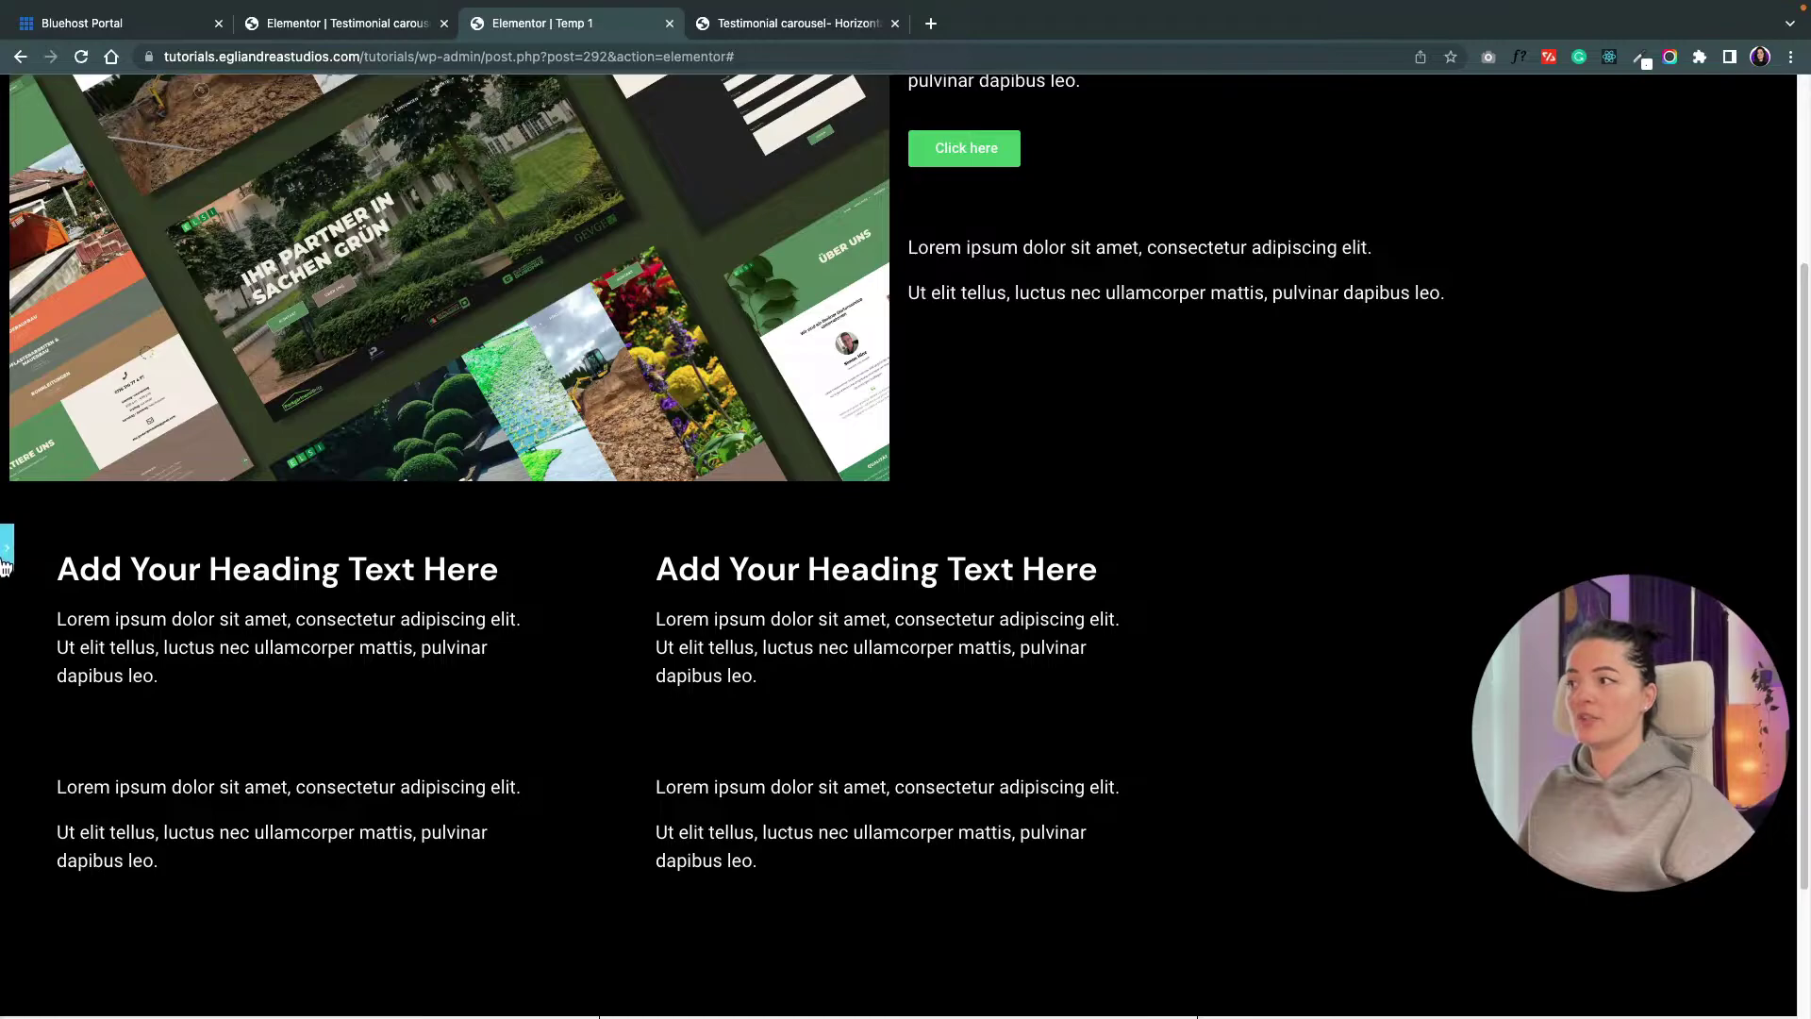
pyautogui.click(5, 556)
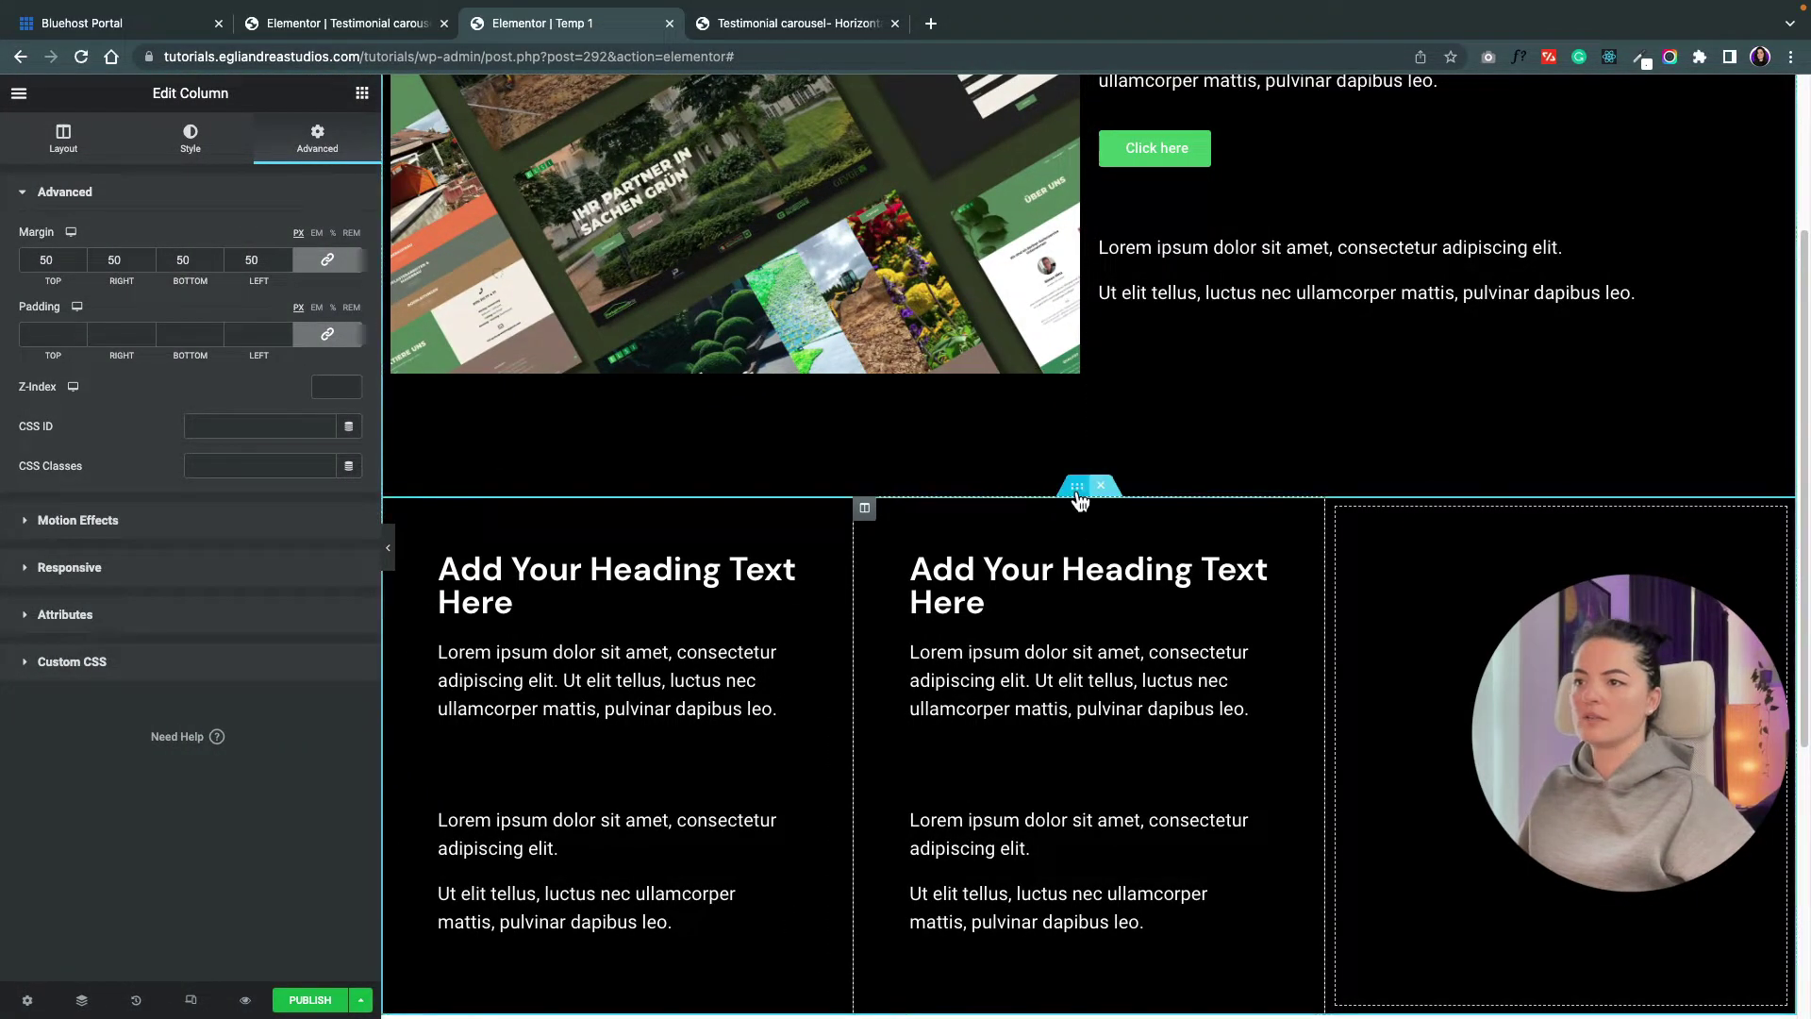
# - Set the lower inner section's top and bottom margins to 50 px and preview the layout at full width
pyautogui.click(1078, 489)
pyautogui.click(317, 139)
pyautogui.click(29, 263)
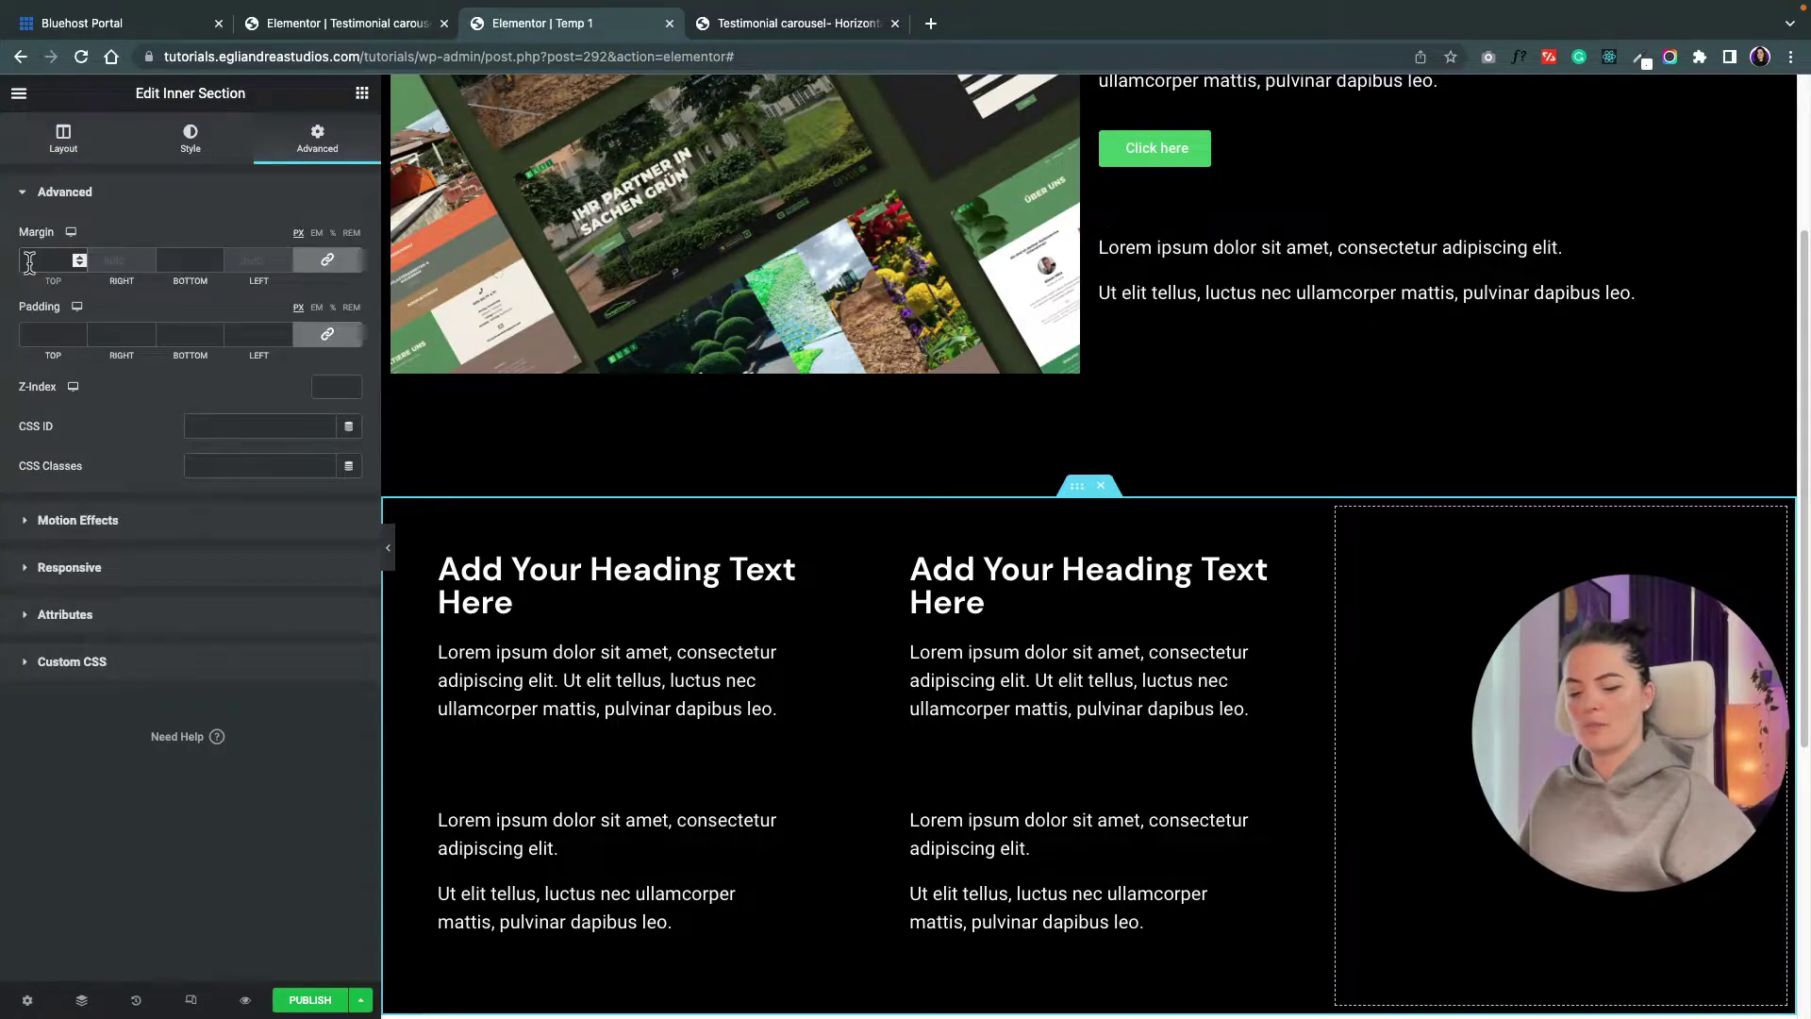
pyautogui.write('50')
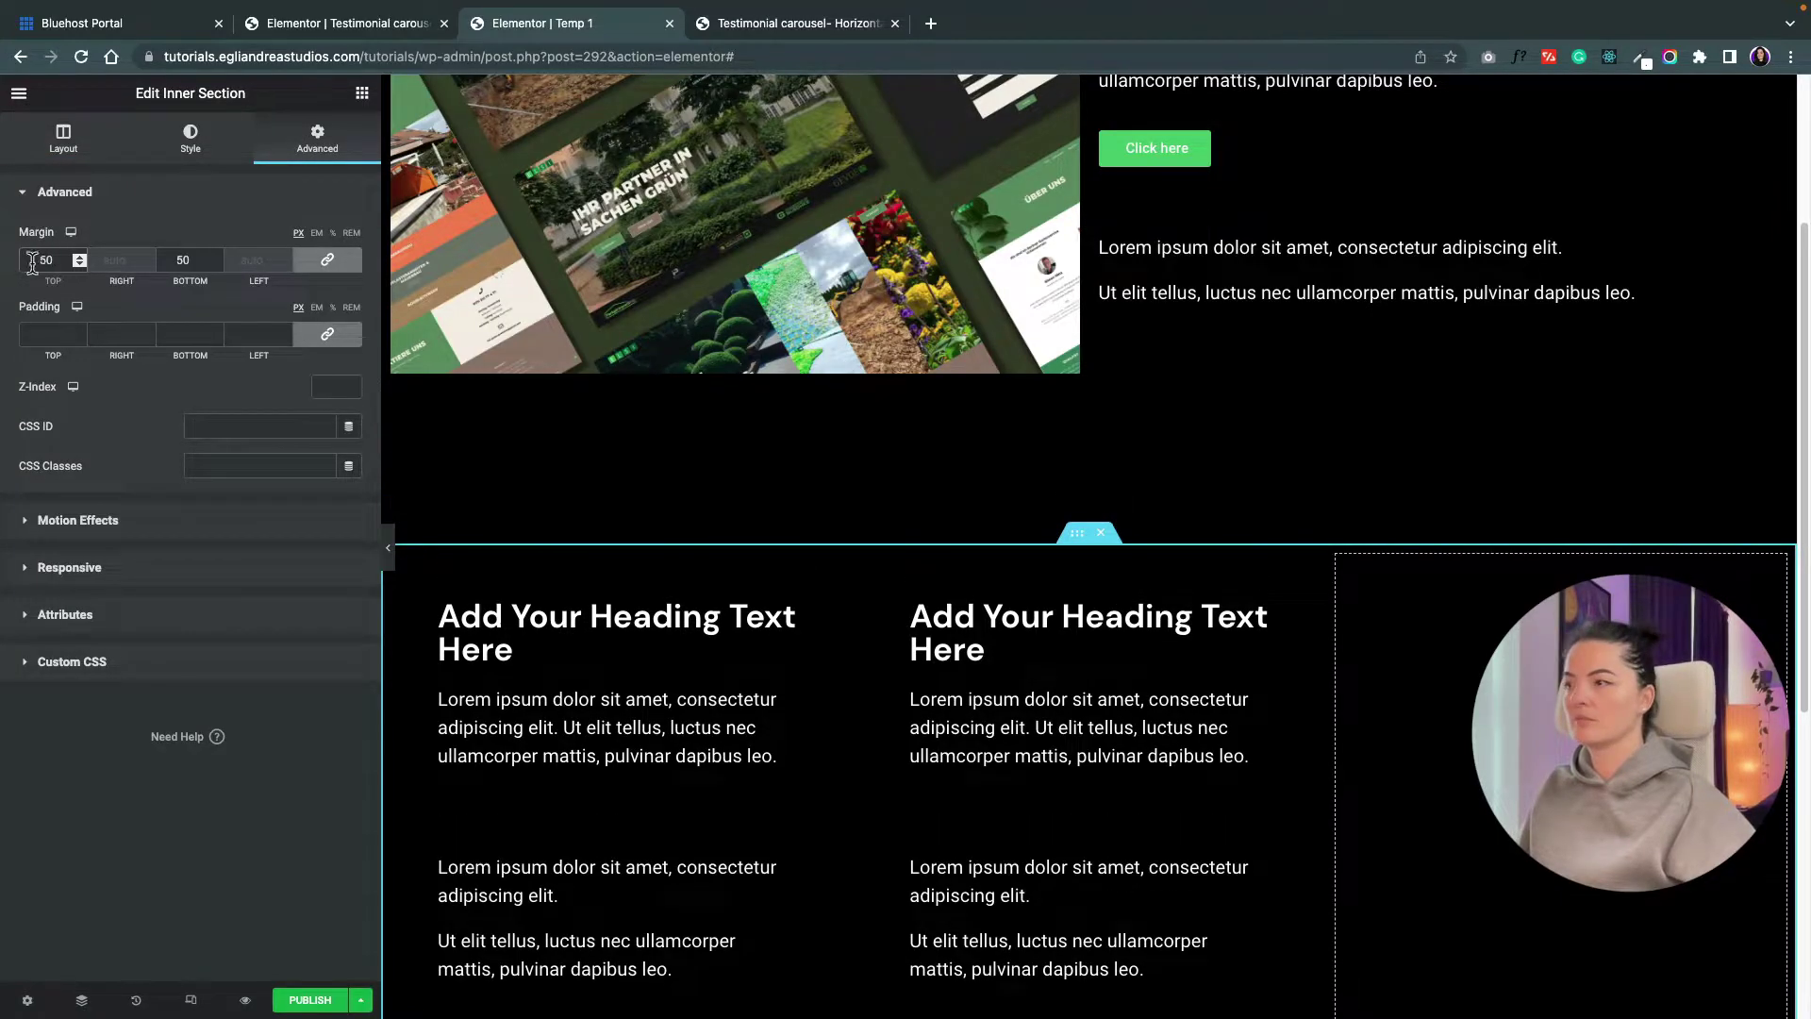
pyautogui.click(388, 555)
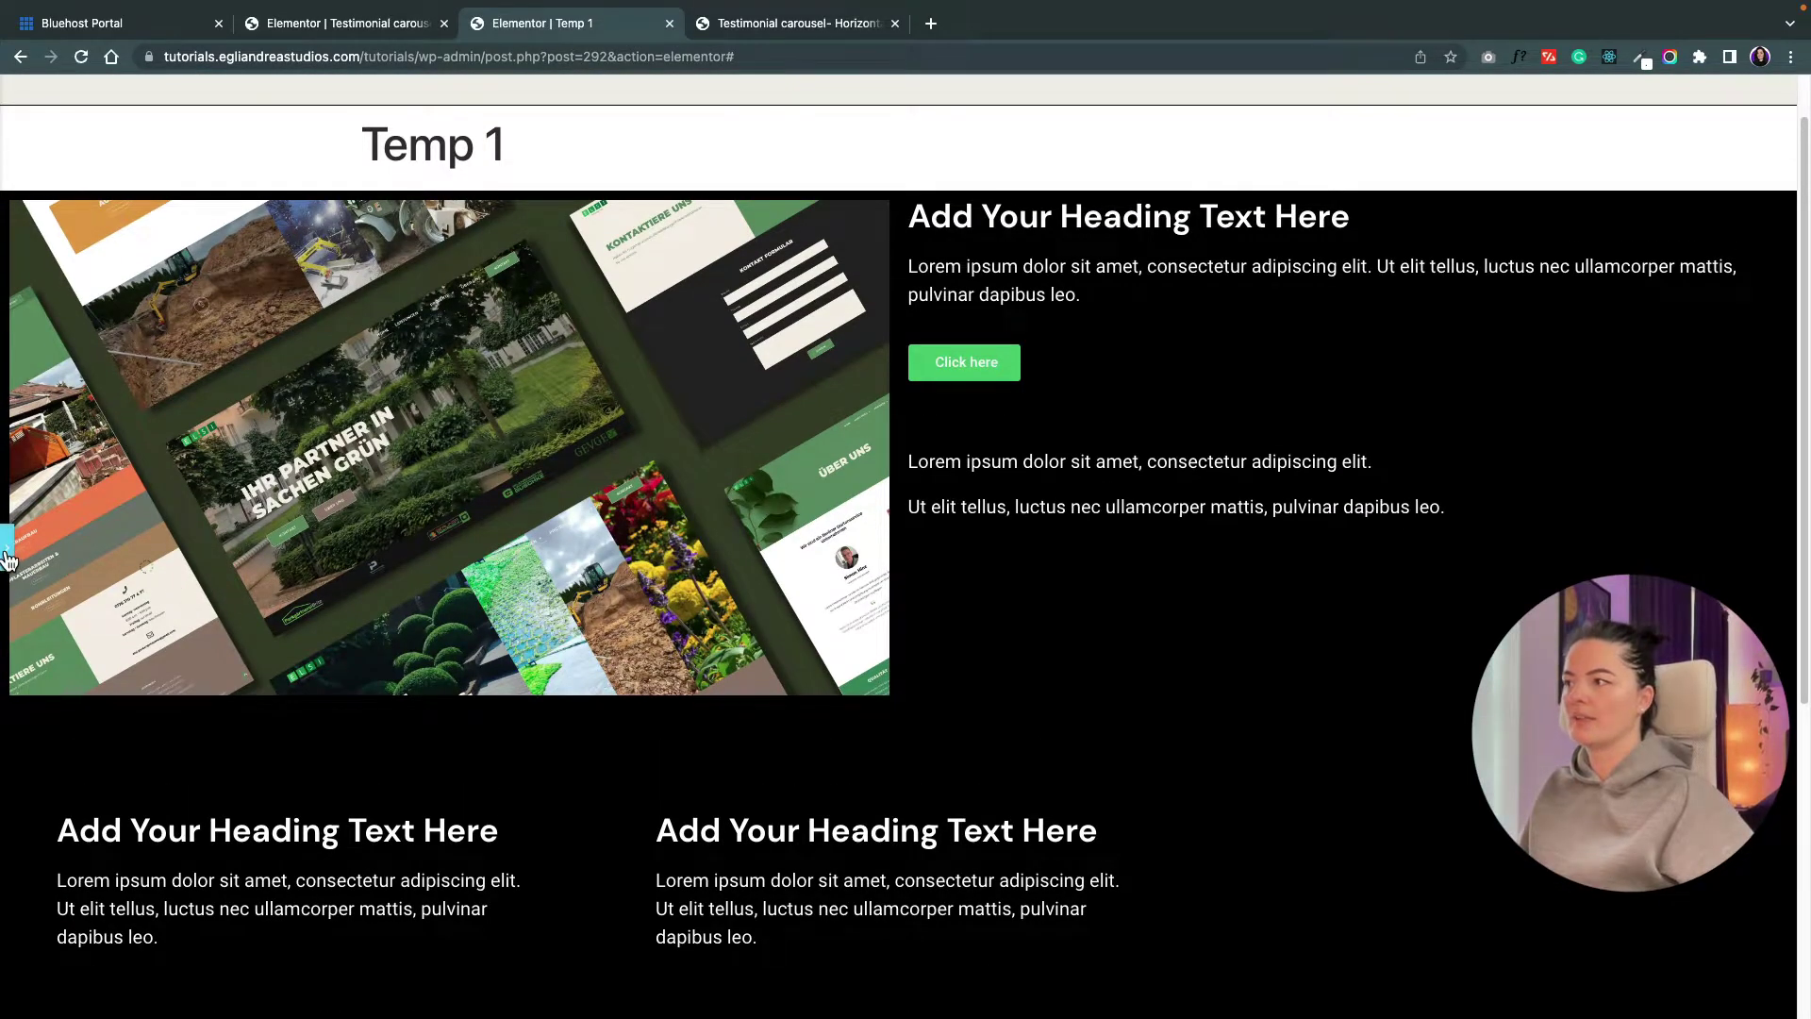
# - Set the top and bottom margins of the upper inner section, holding the image, to 100 px
pyautogui.click(6, 557)
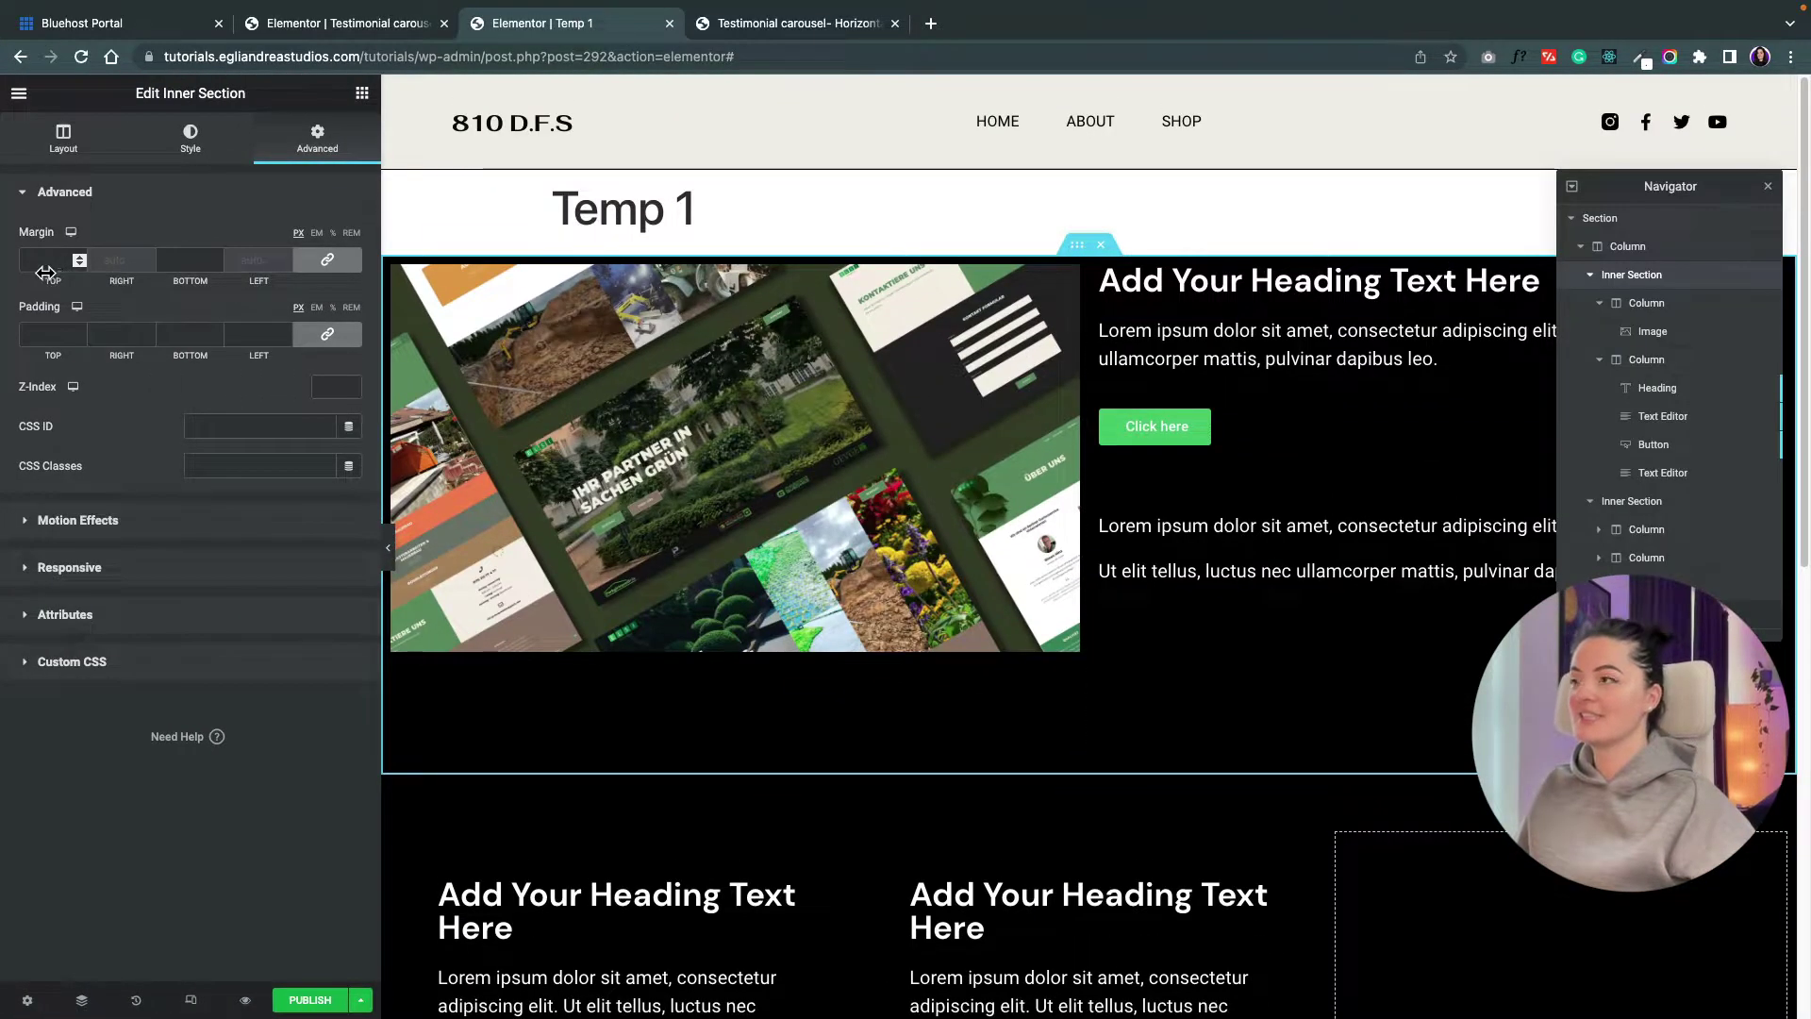
pyautogui.click(45, 265)
pyautogui.write('100')
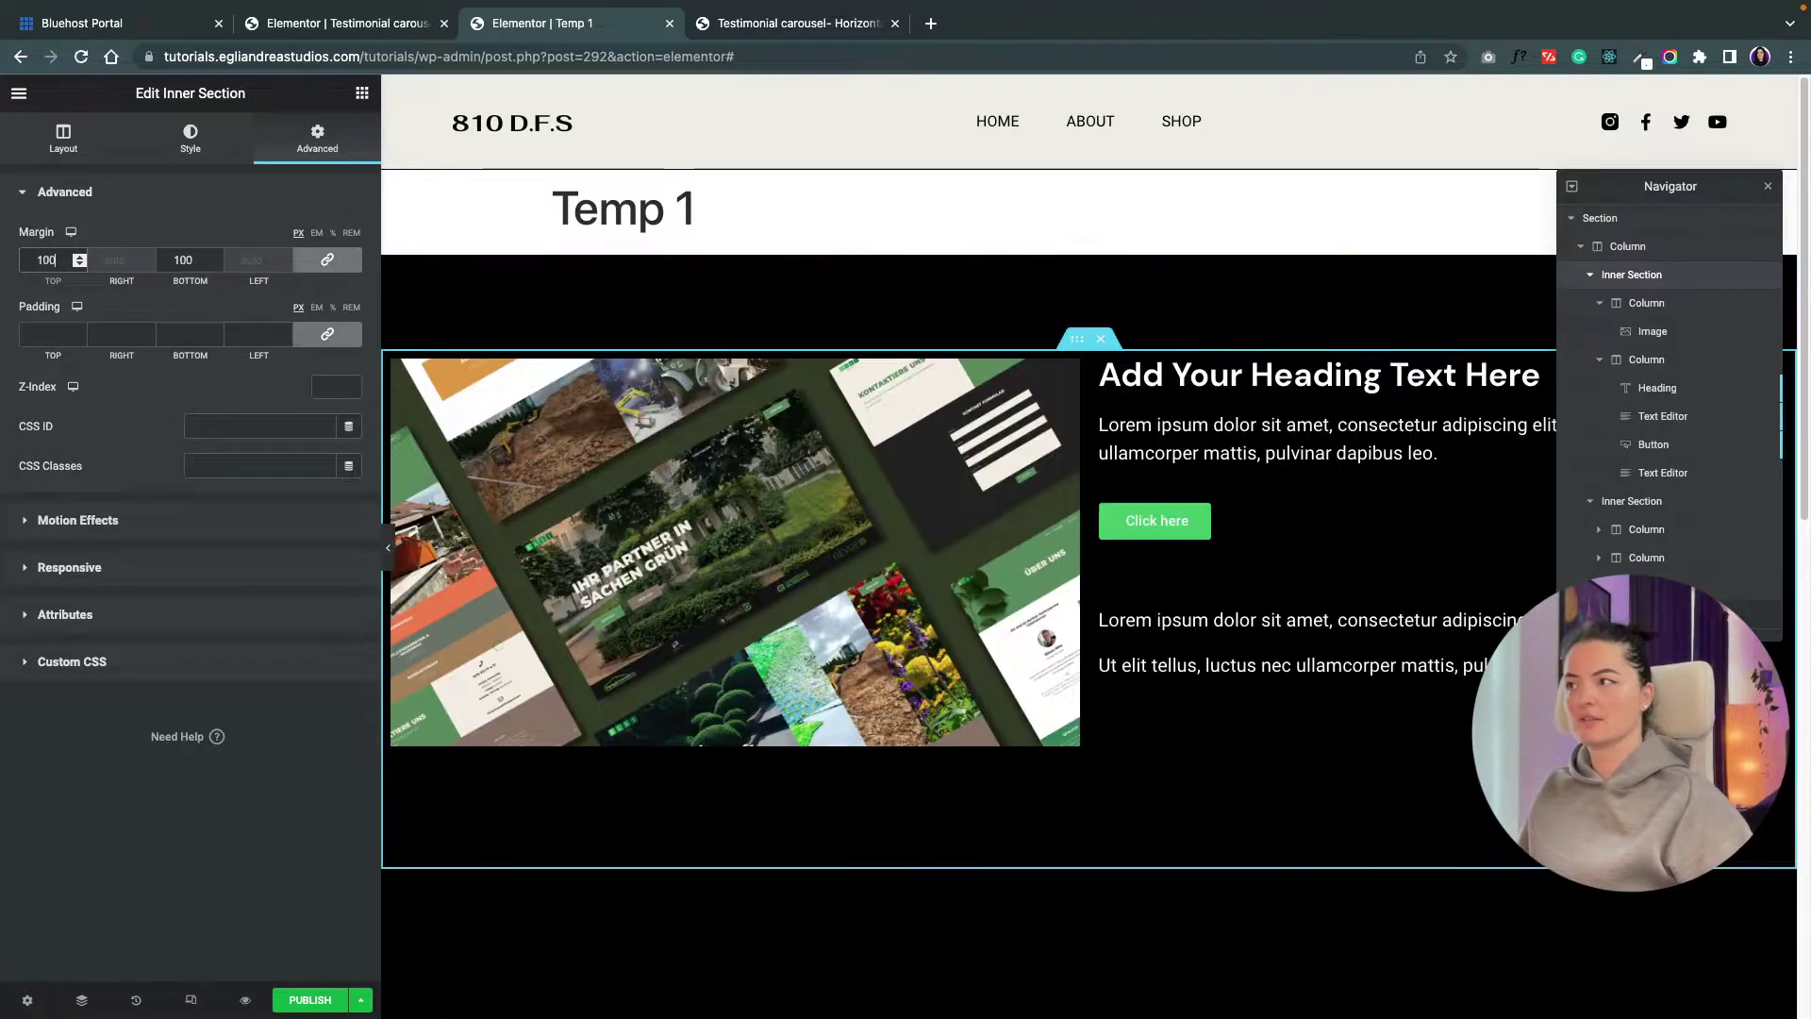
# - Set the top margin of the upper inner section, holding the image, to 150 px and check the layout at full width
pyautogui.click(387, 547)
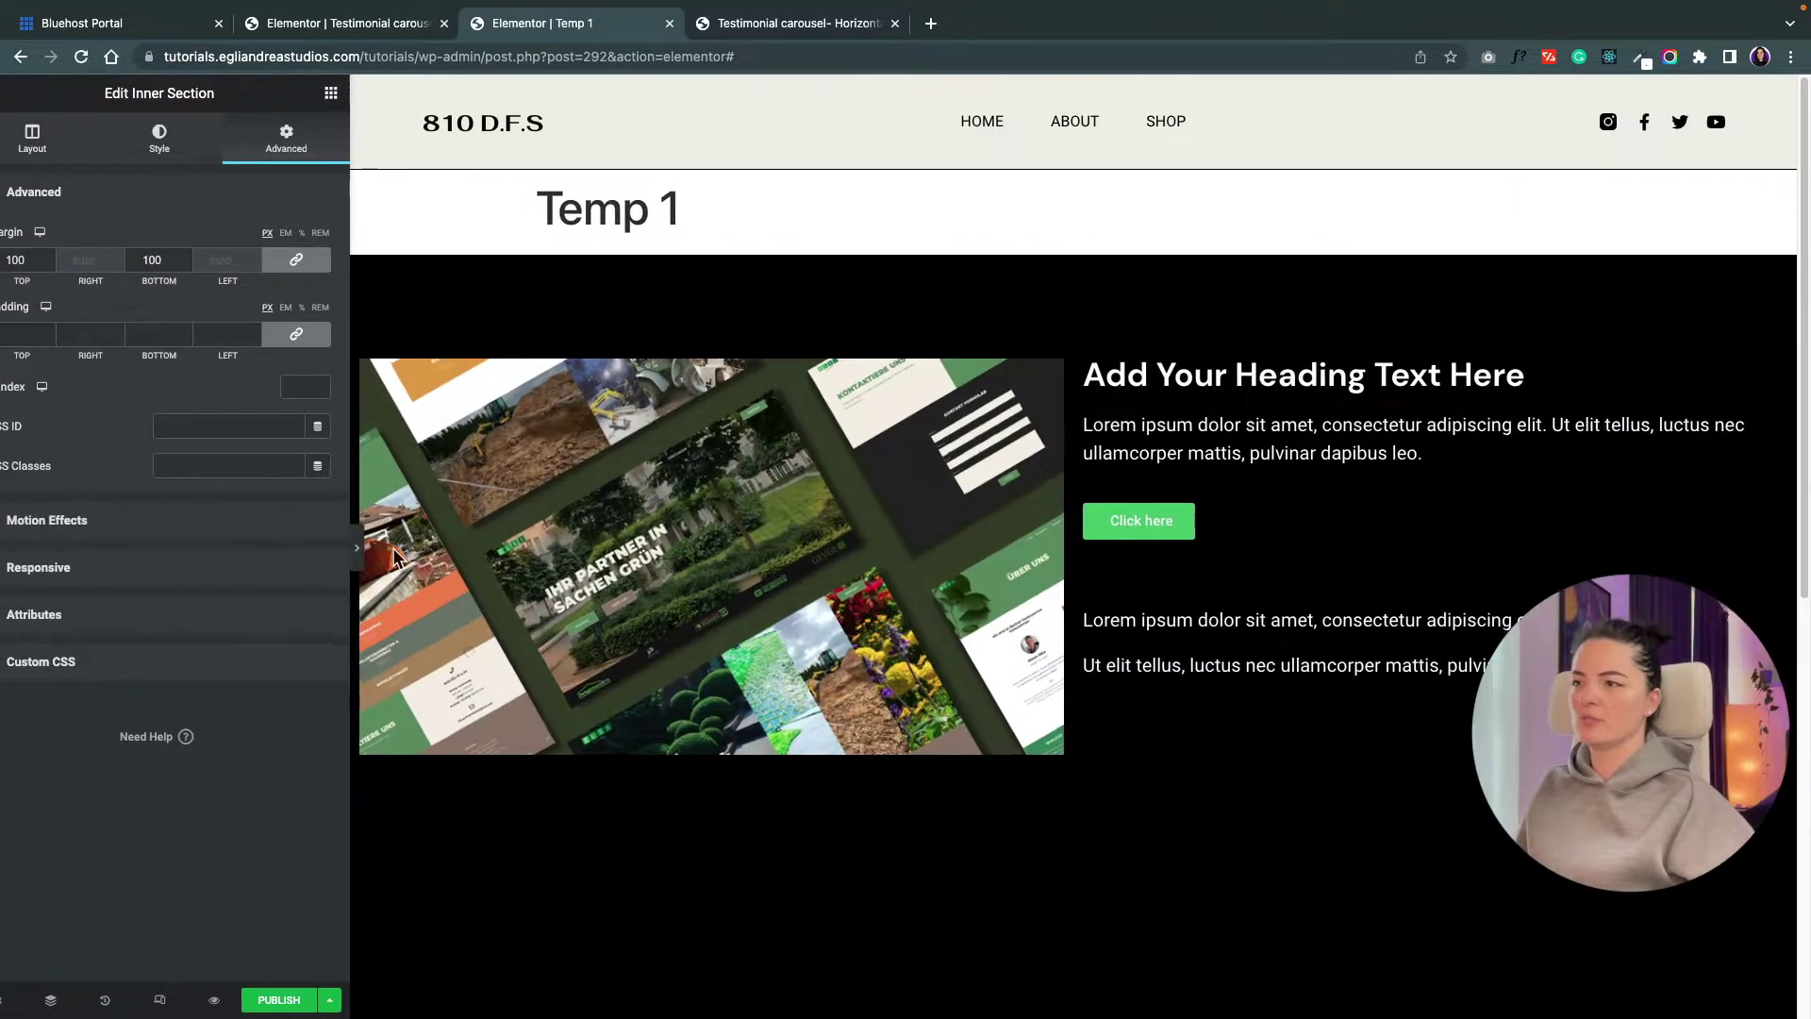
pyautogui.scroll(-3, 1100, 821)
pyautogui.scroll(1, 1104, 821)
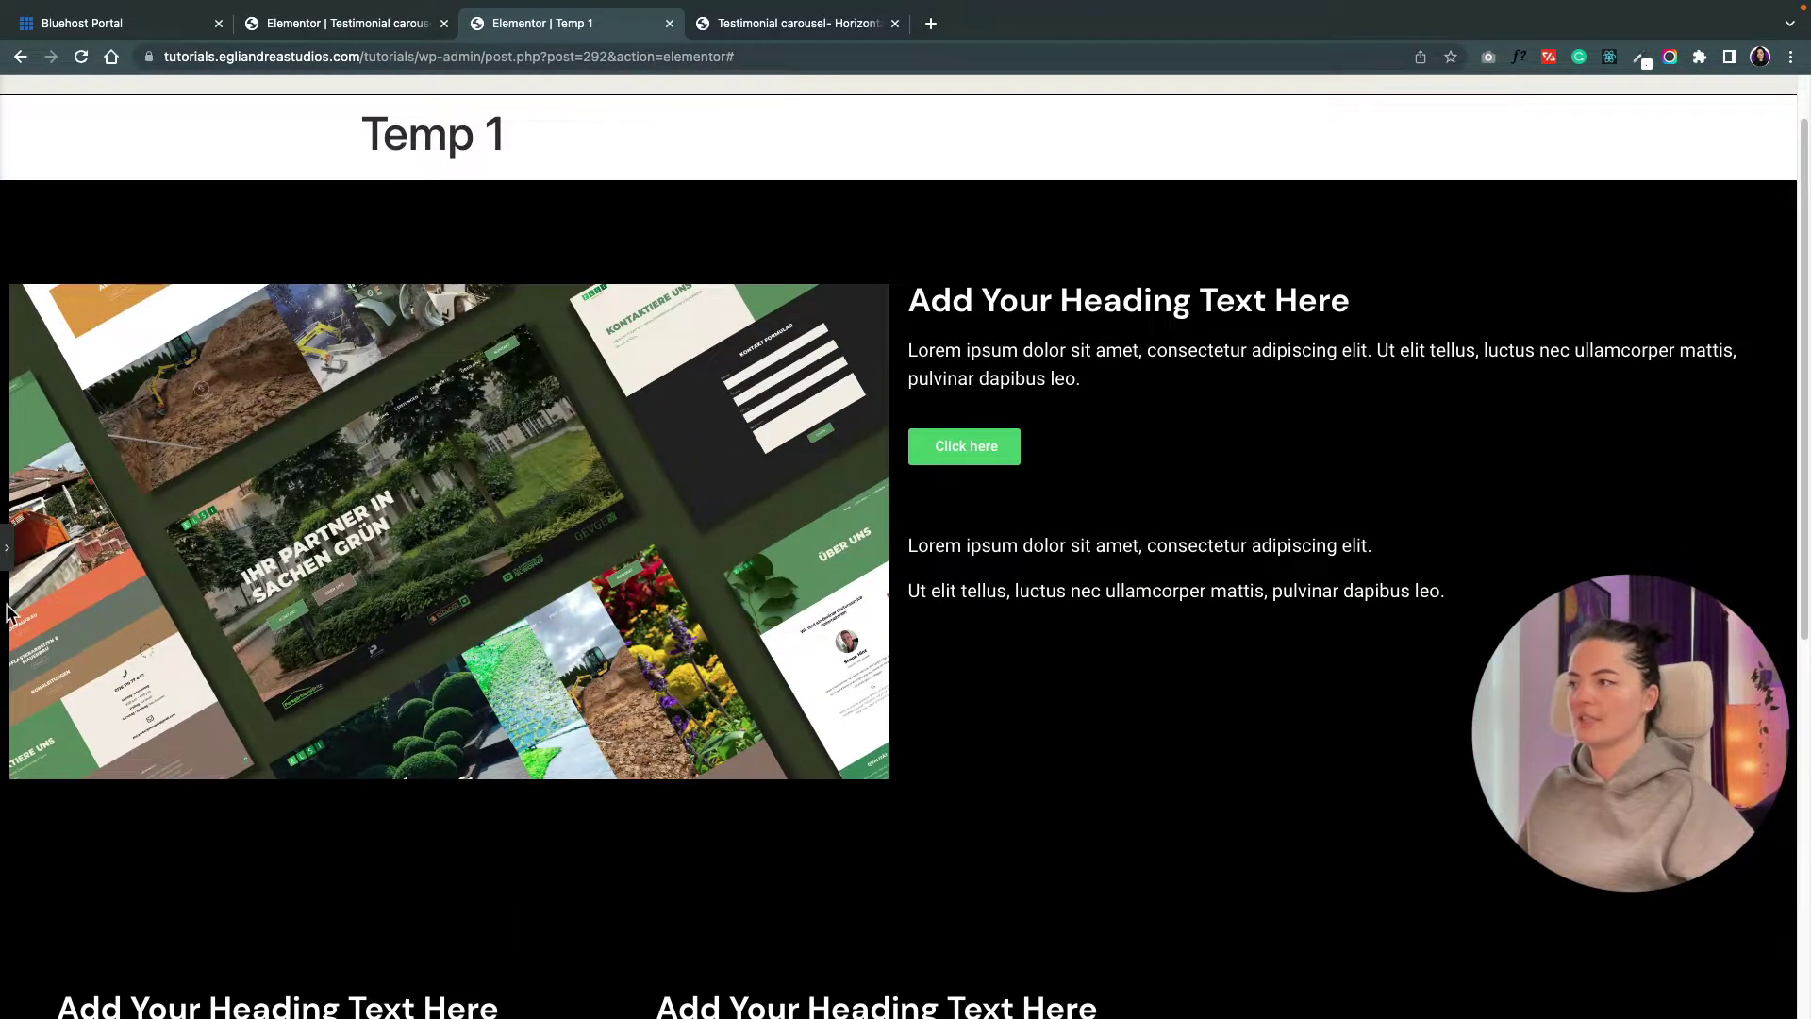
pyautogui.click(6, 547)
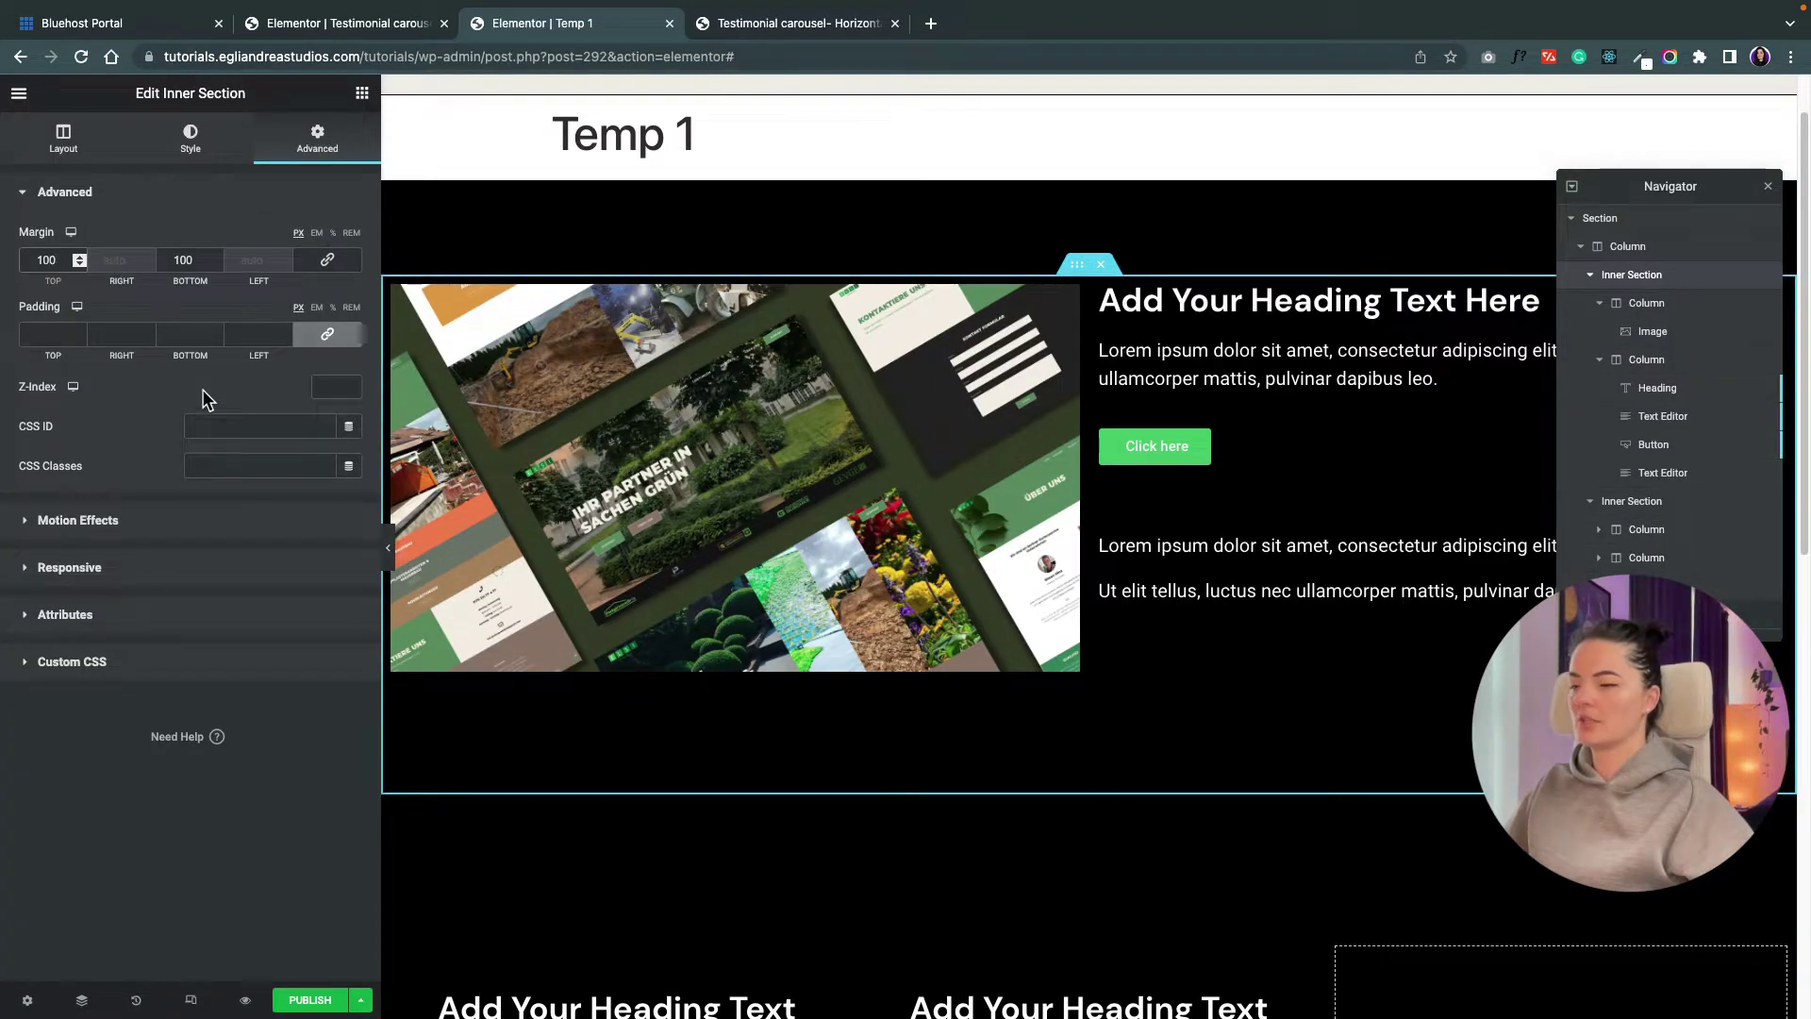
pyautogui.press('BackSpace')
pyautogui.press('BackSpace')
pyautogui.write('50')
pyautogui.click(388, 547)
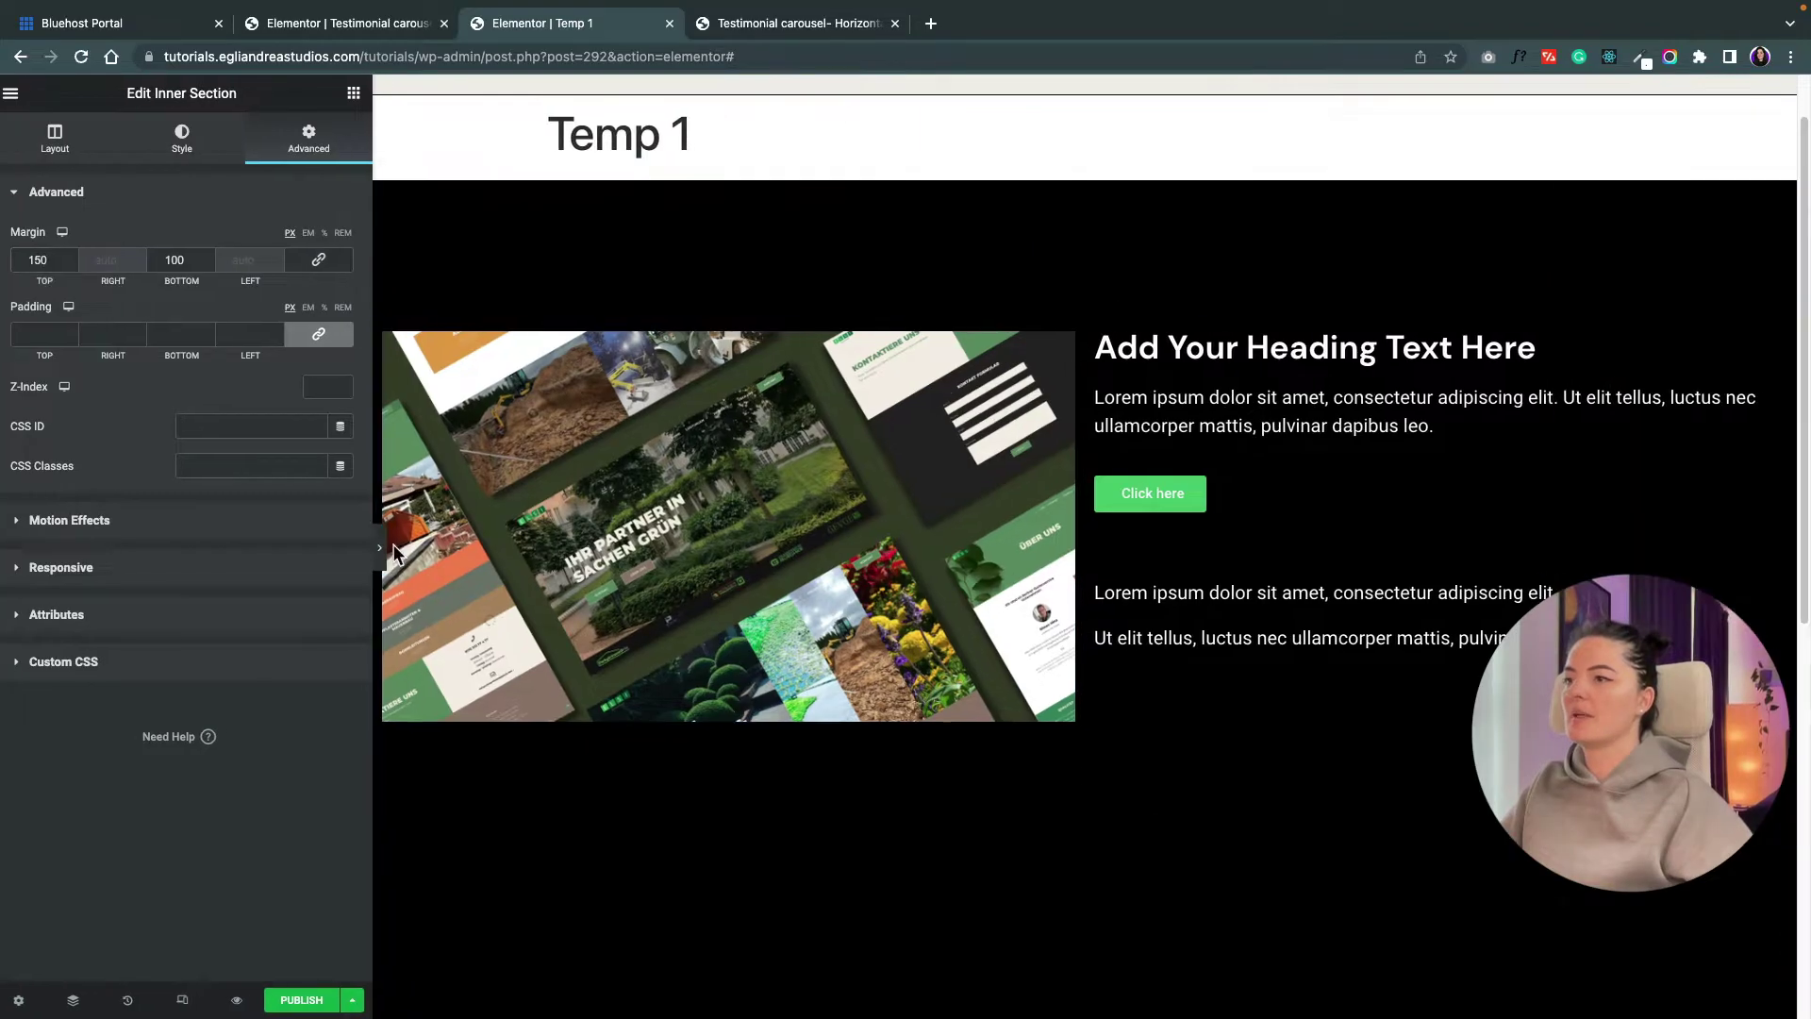
pyautogui.scroll(-1, 970, 768)
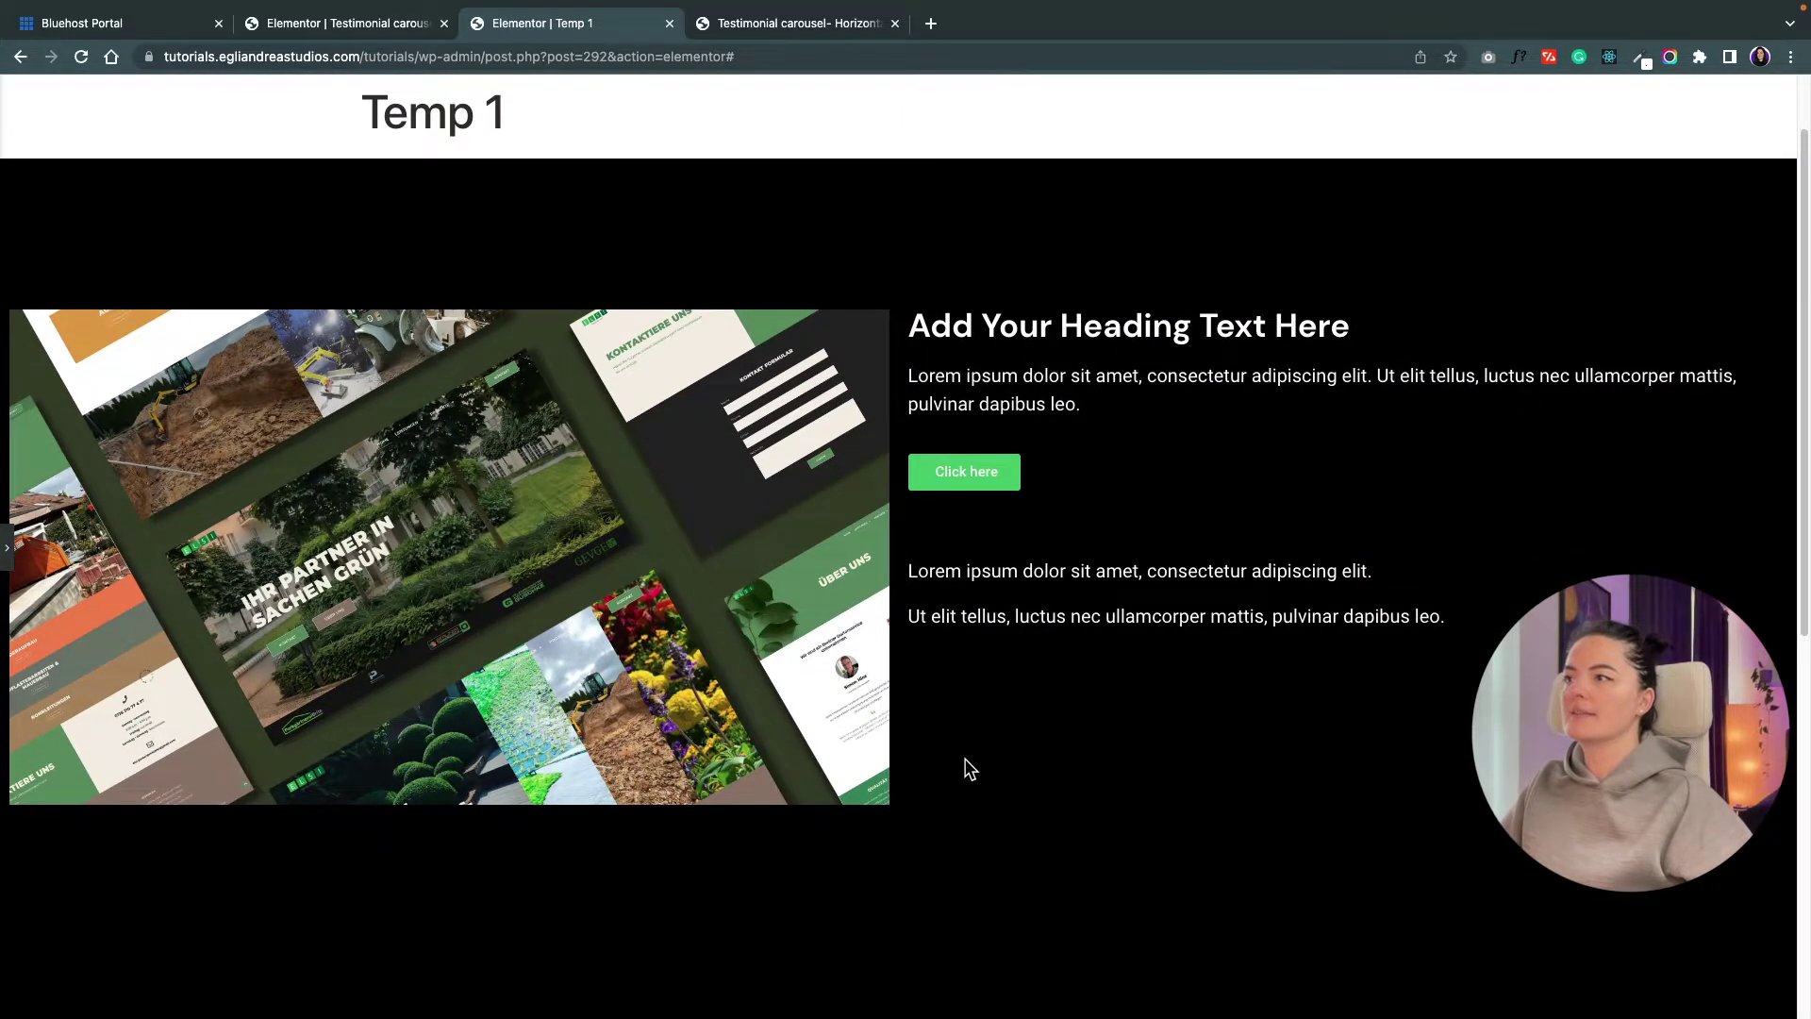
pyautogui.scroll(3, 970, 769)
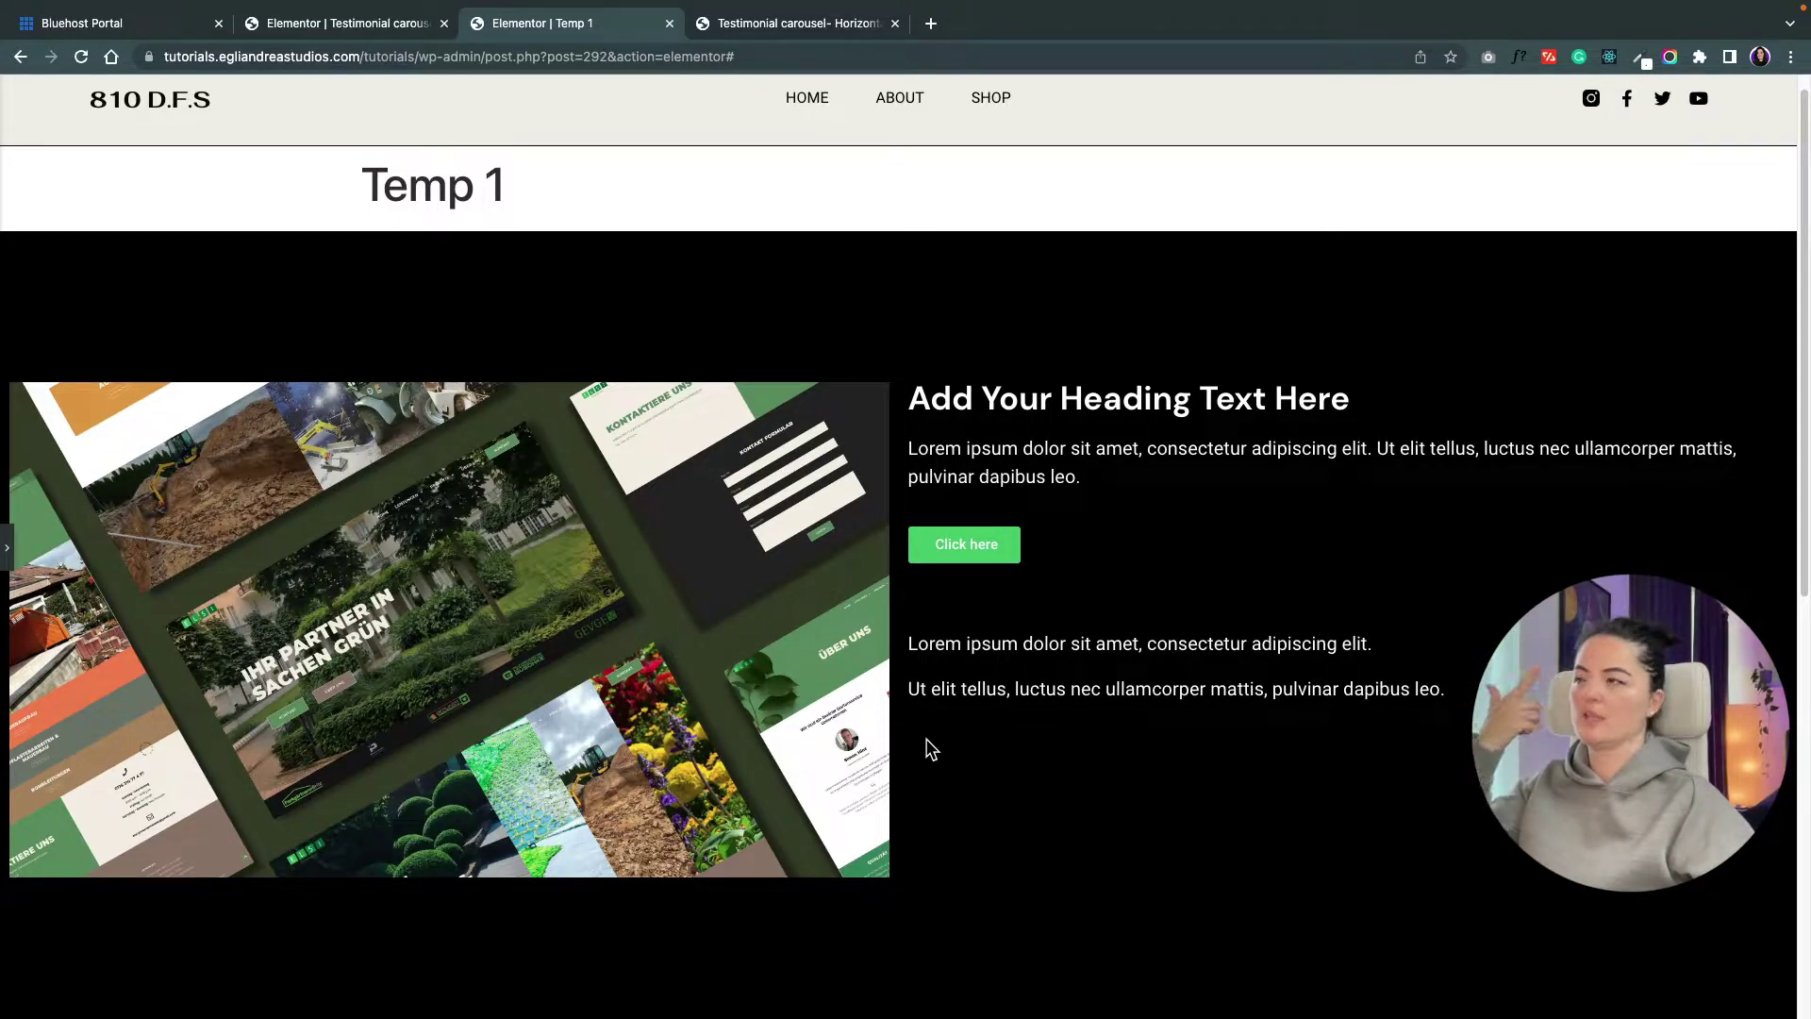
pyautogui.click(7, 547)
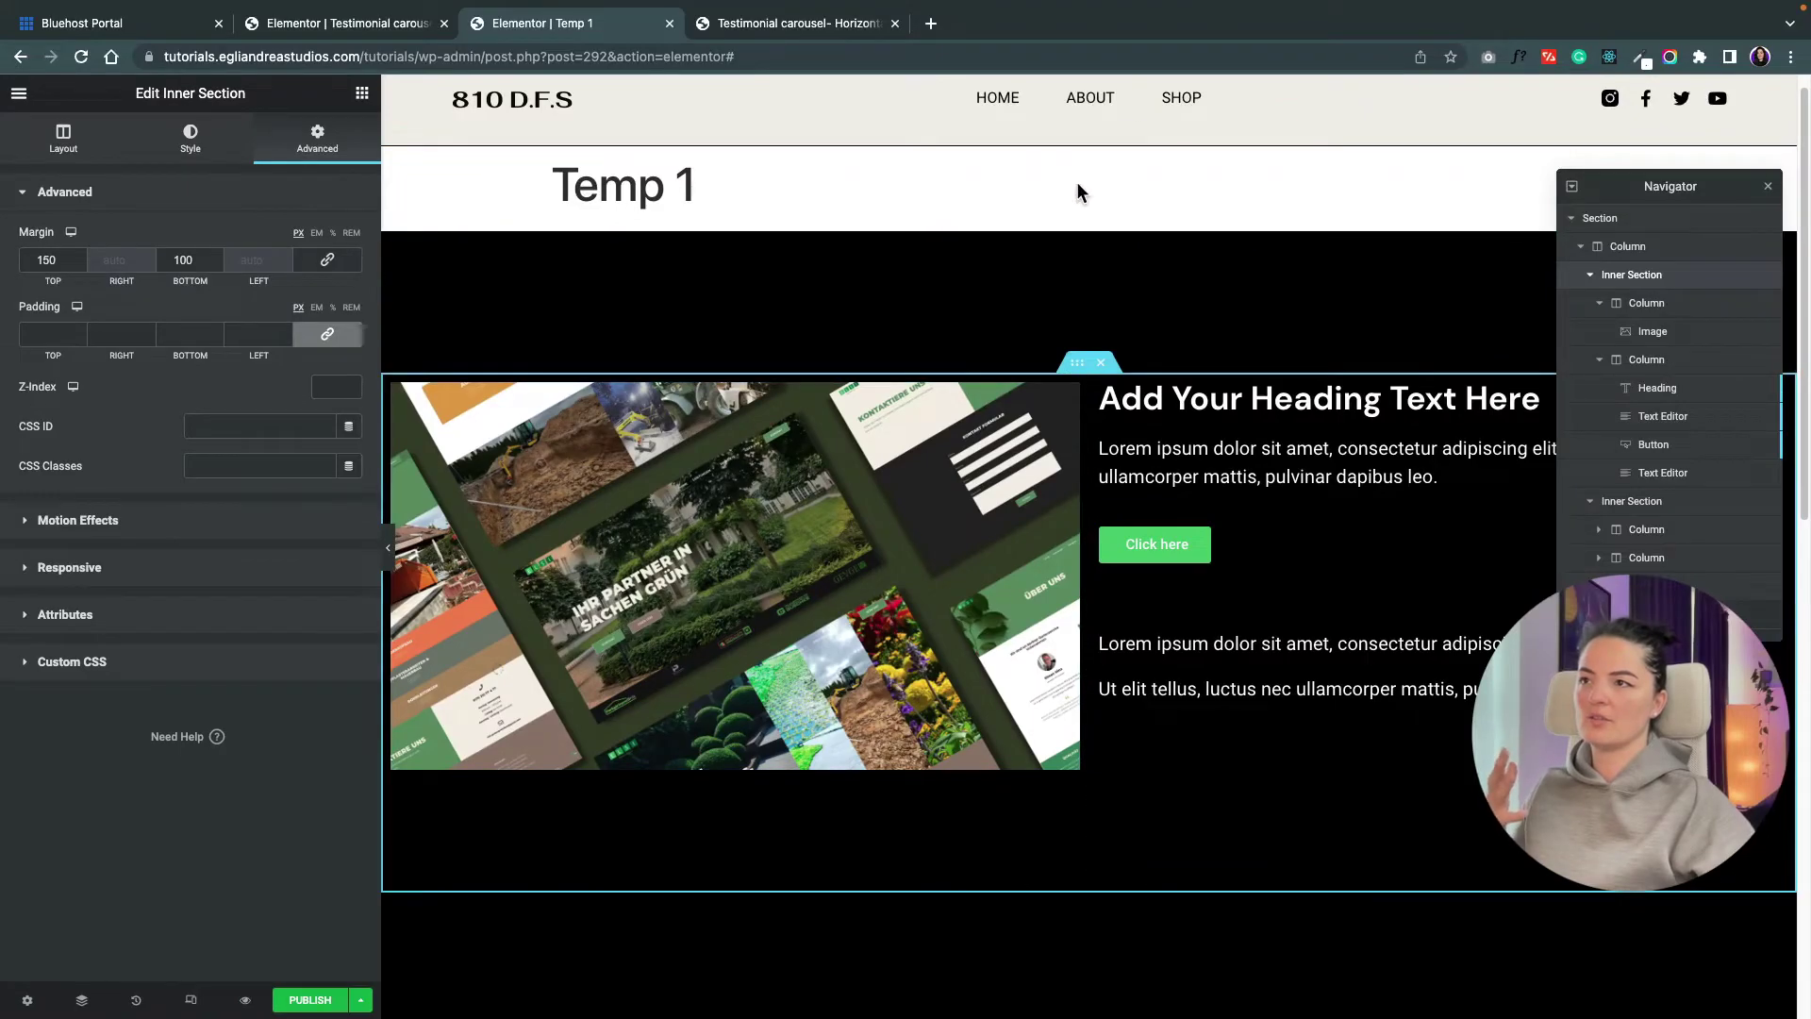
# - Duplicate the lower inner section with the two text columns and delete the empty third column from the copy
pyautogui.scroll(1, 990, 279)
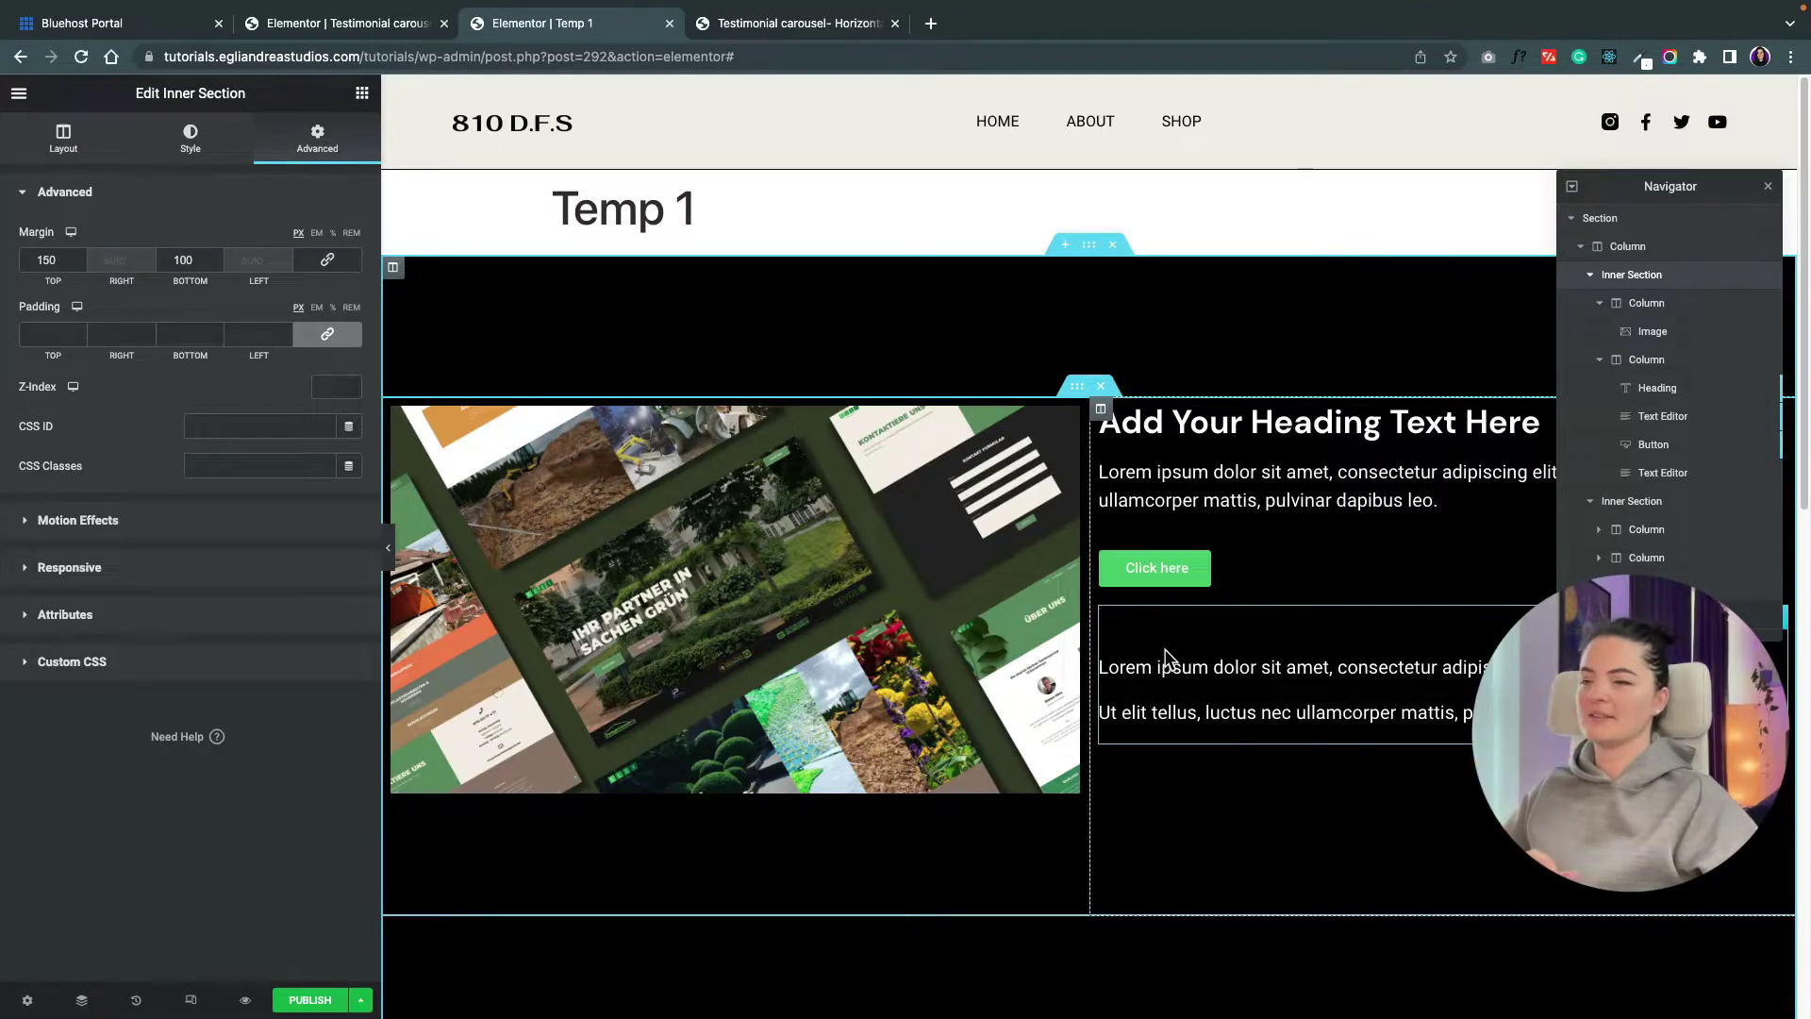
pyautogui.scroll(-8, 1167, 658)
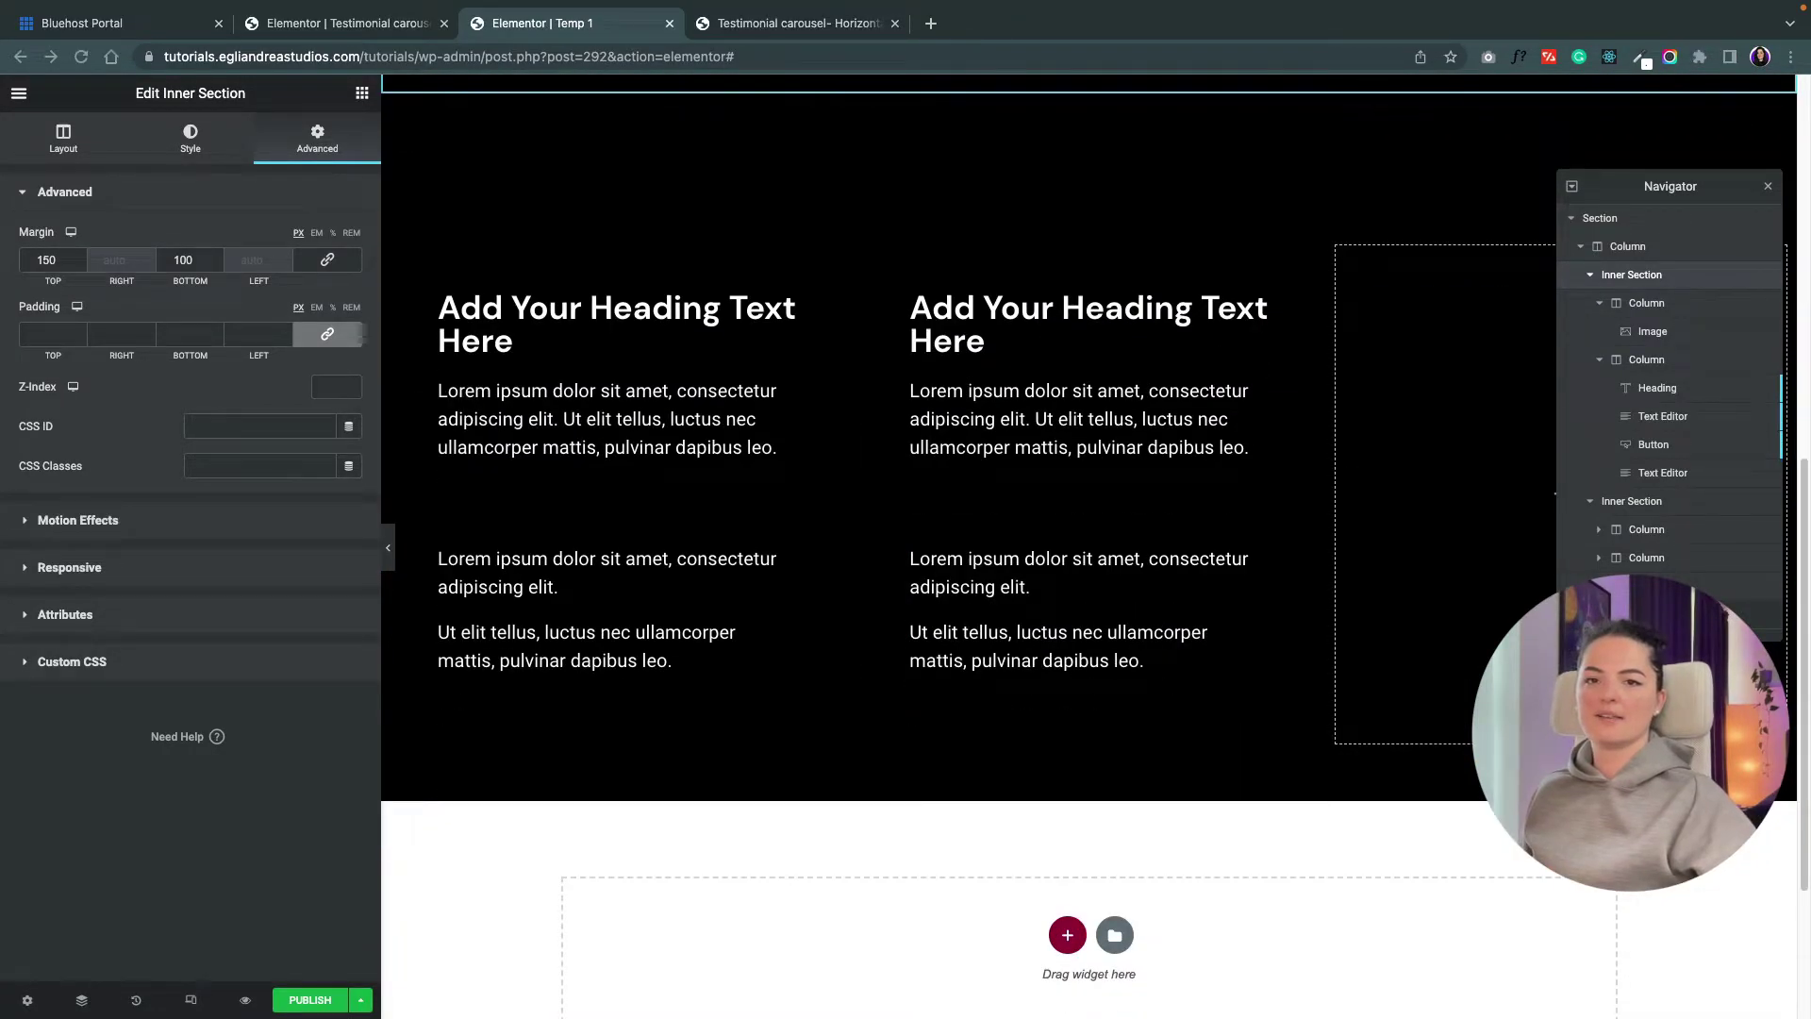
pyautogui.scroll(3, 1085, 425)
pyautogui.rightClick(1085, 415)
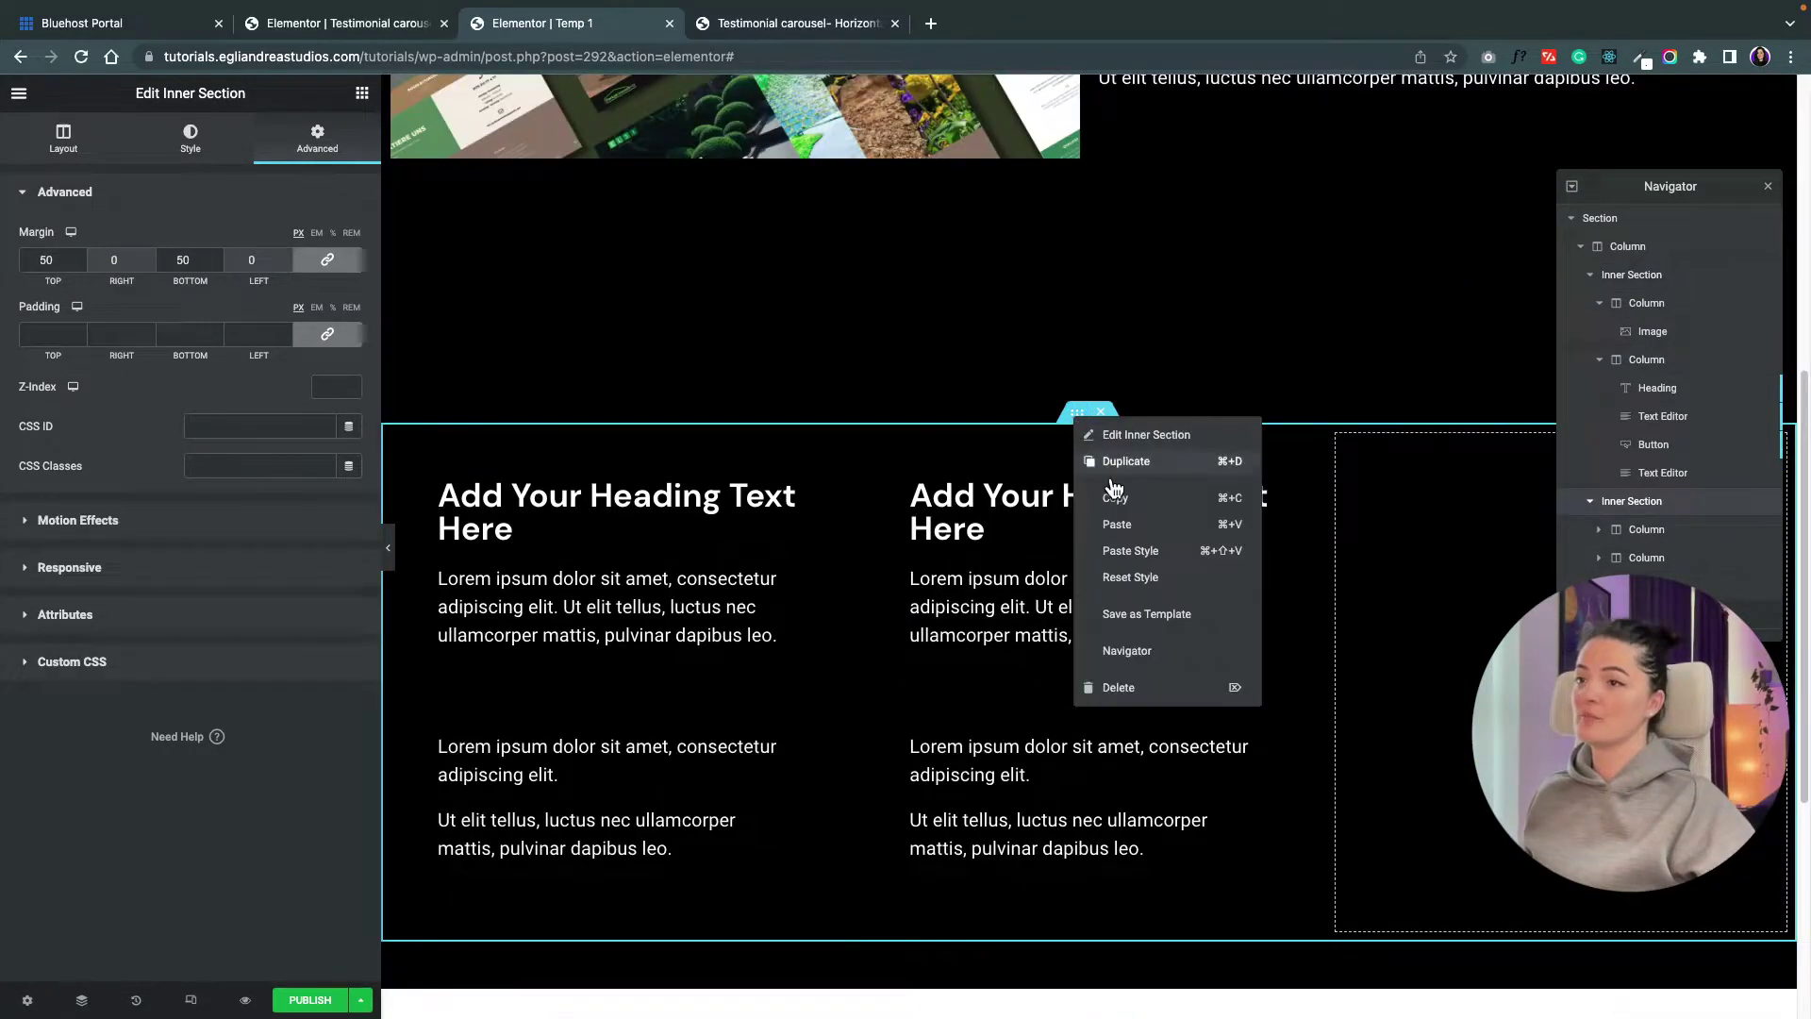
pyautogui.click(1245, 684)
pyautogui.click(1254, 673)
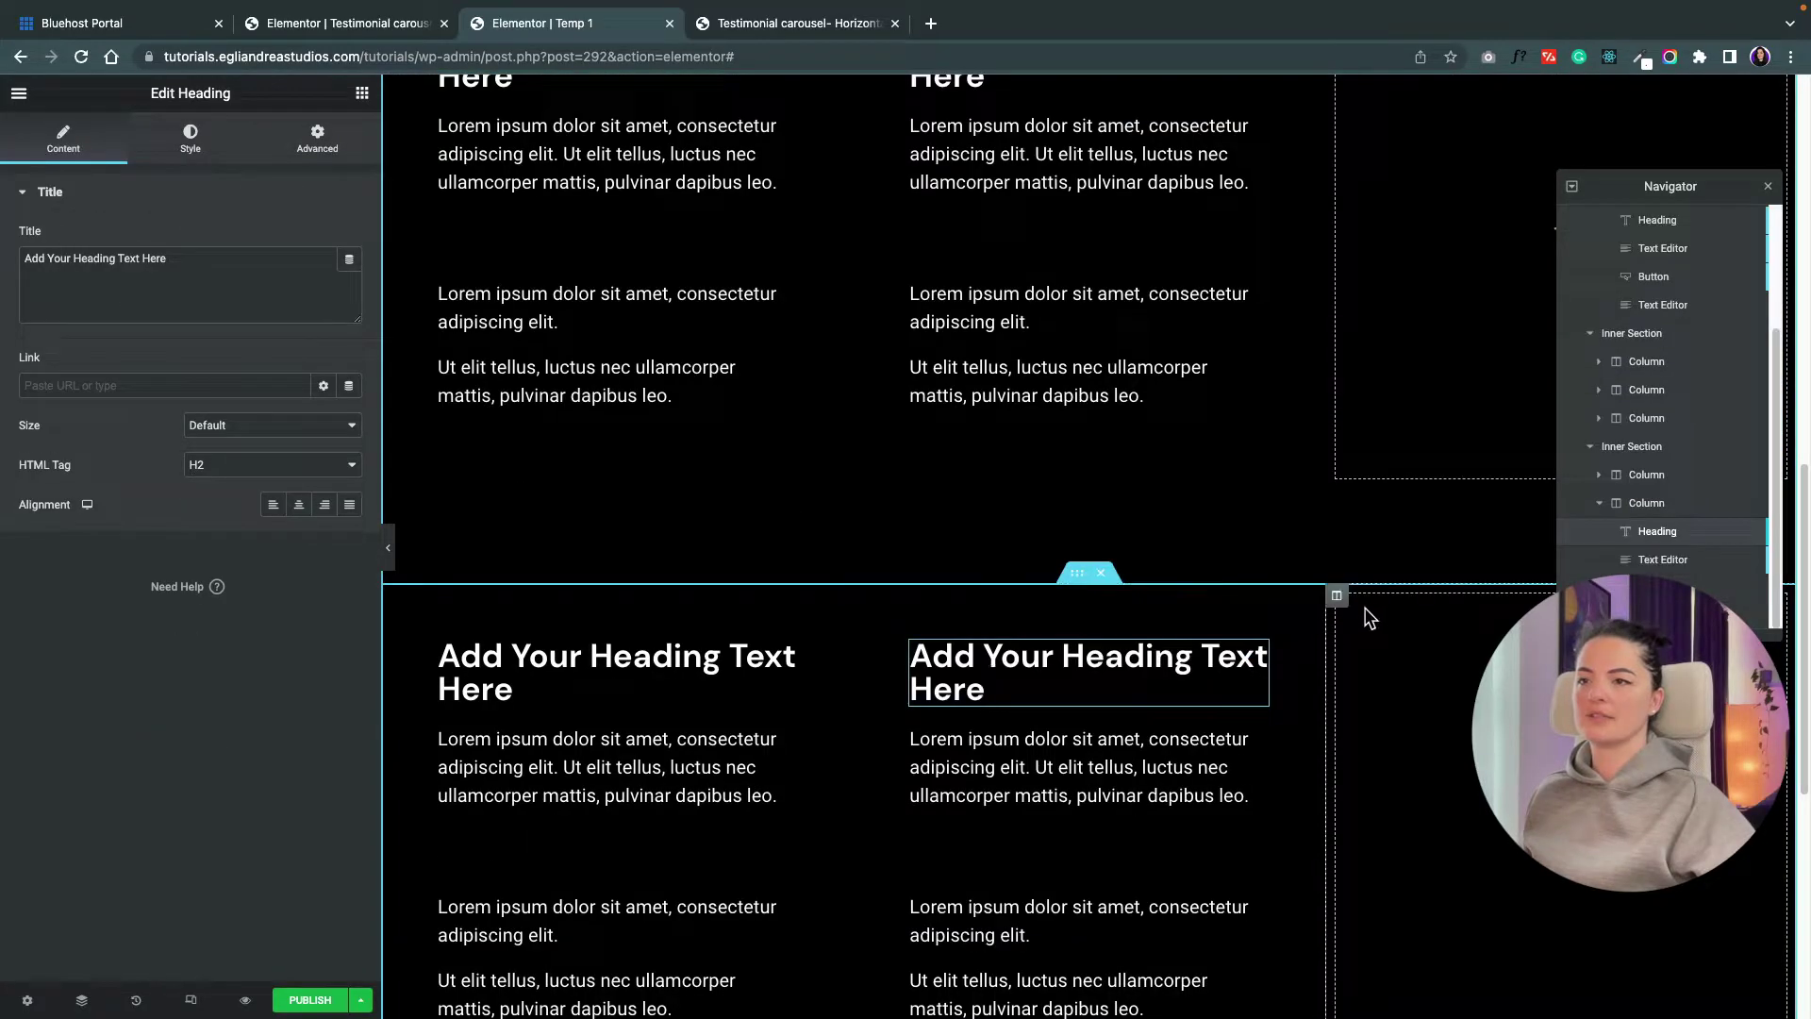
pyautogui.rightClick(1337, 595)
pyautogui.click(1382, 975)
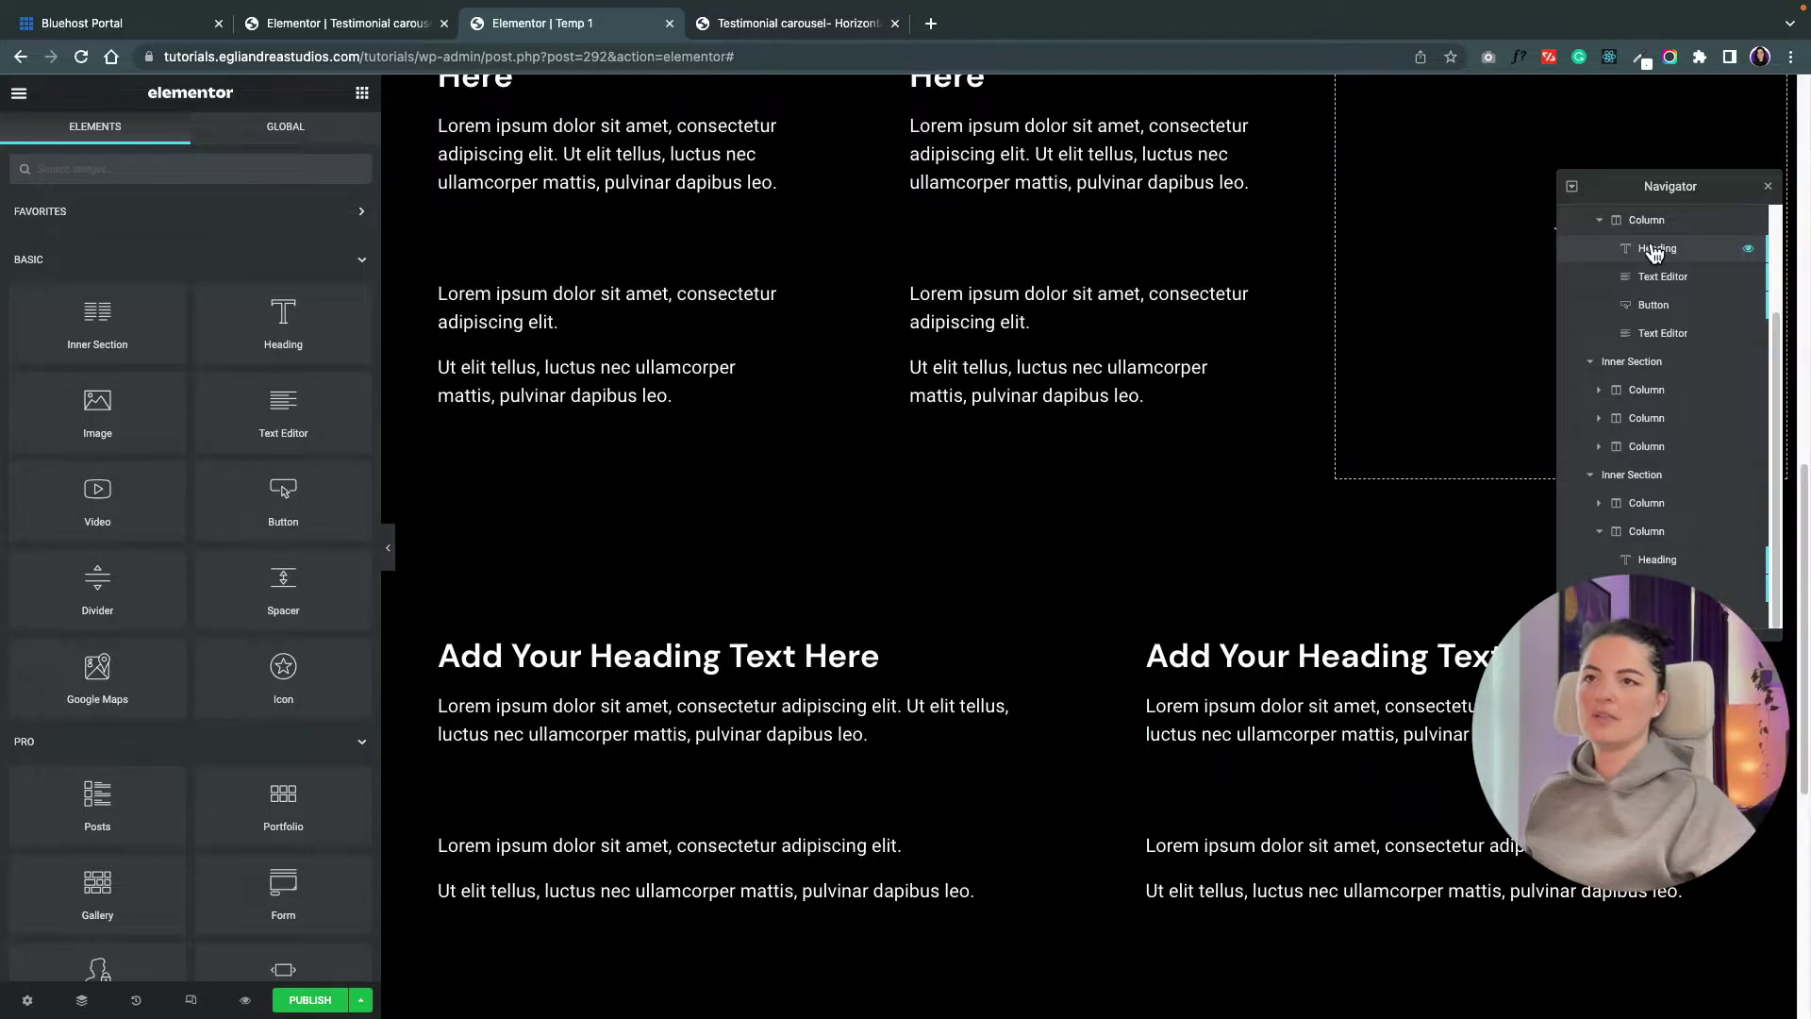
# - Close the Navigator and delete the heading and both text editors from the second column of the duplicated inner section
pyautogui.click(1768, 187)
pyautogui.press('Delete')
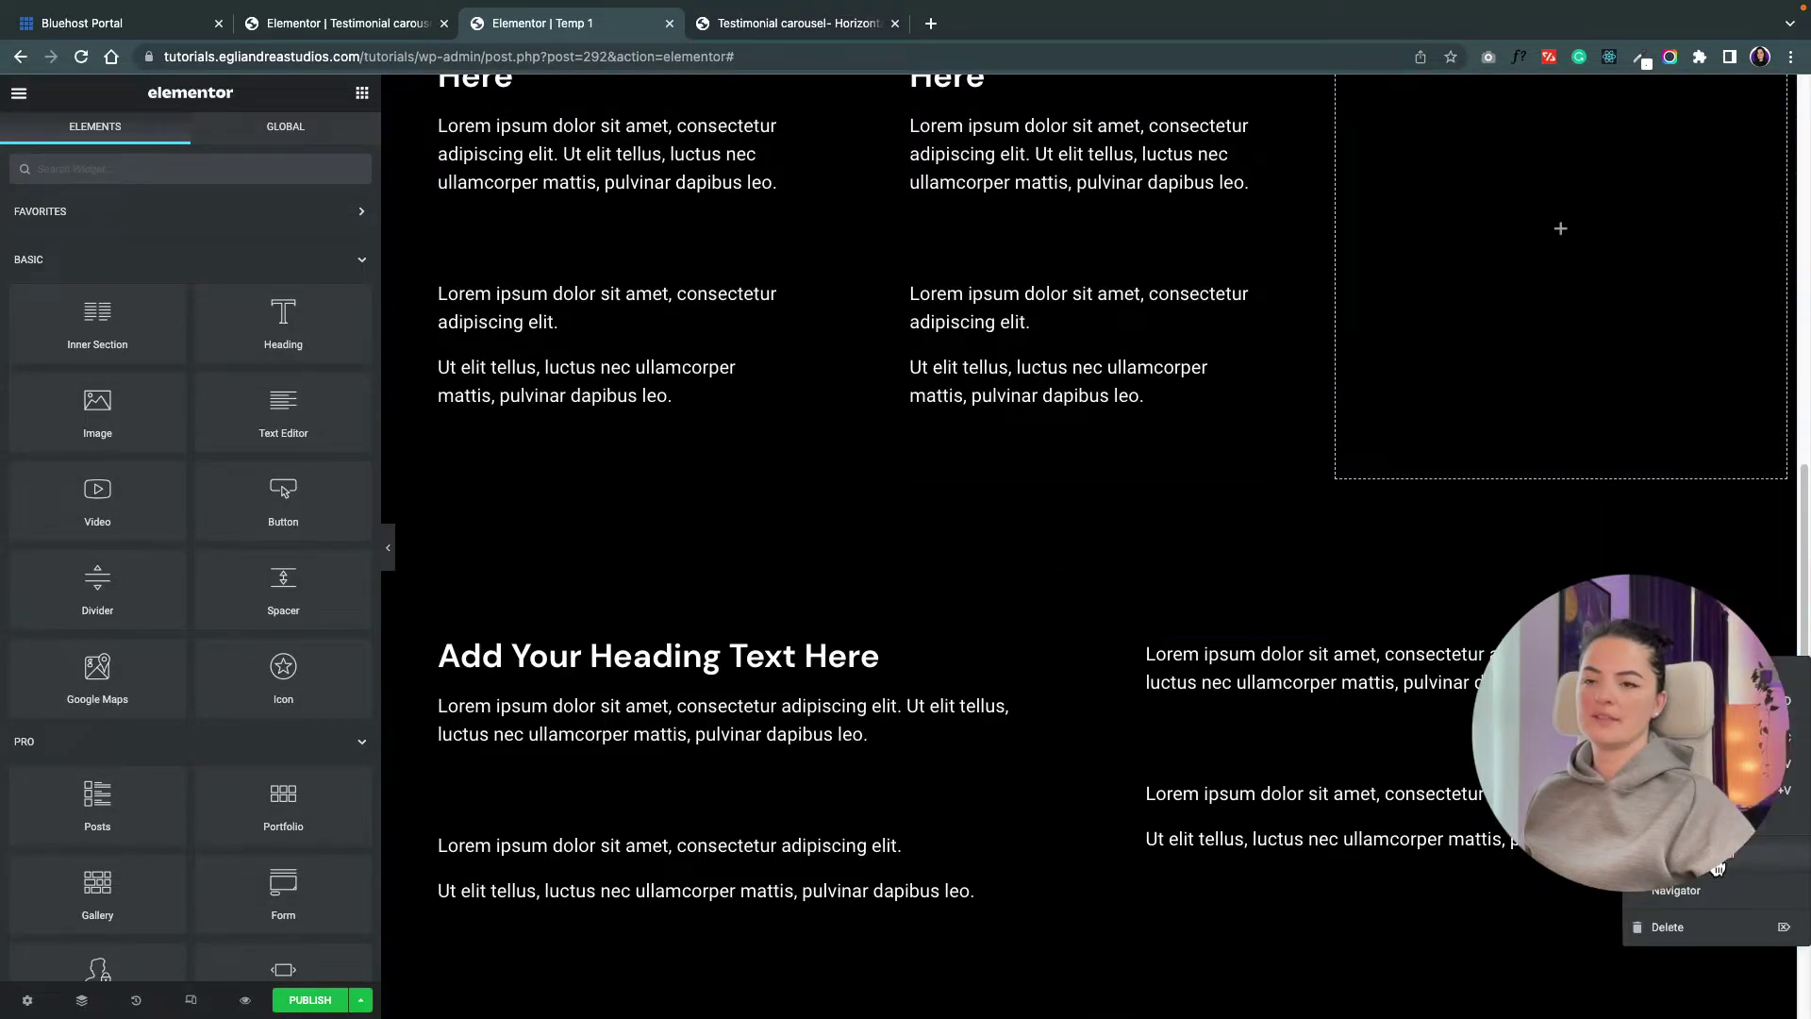
pyautogui.press('Delete')
pyautogui.press('Delete')
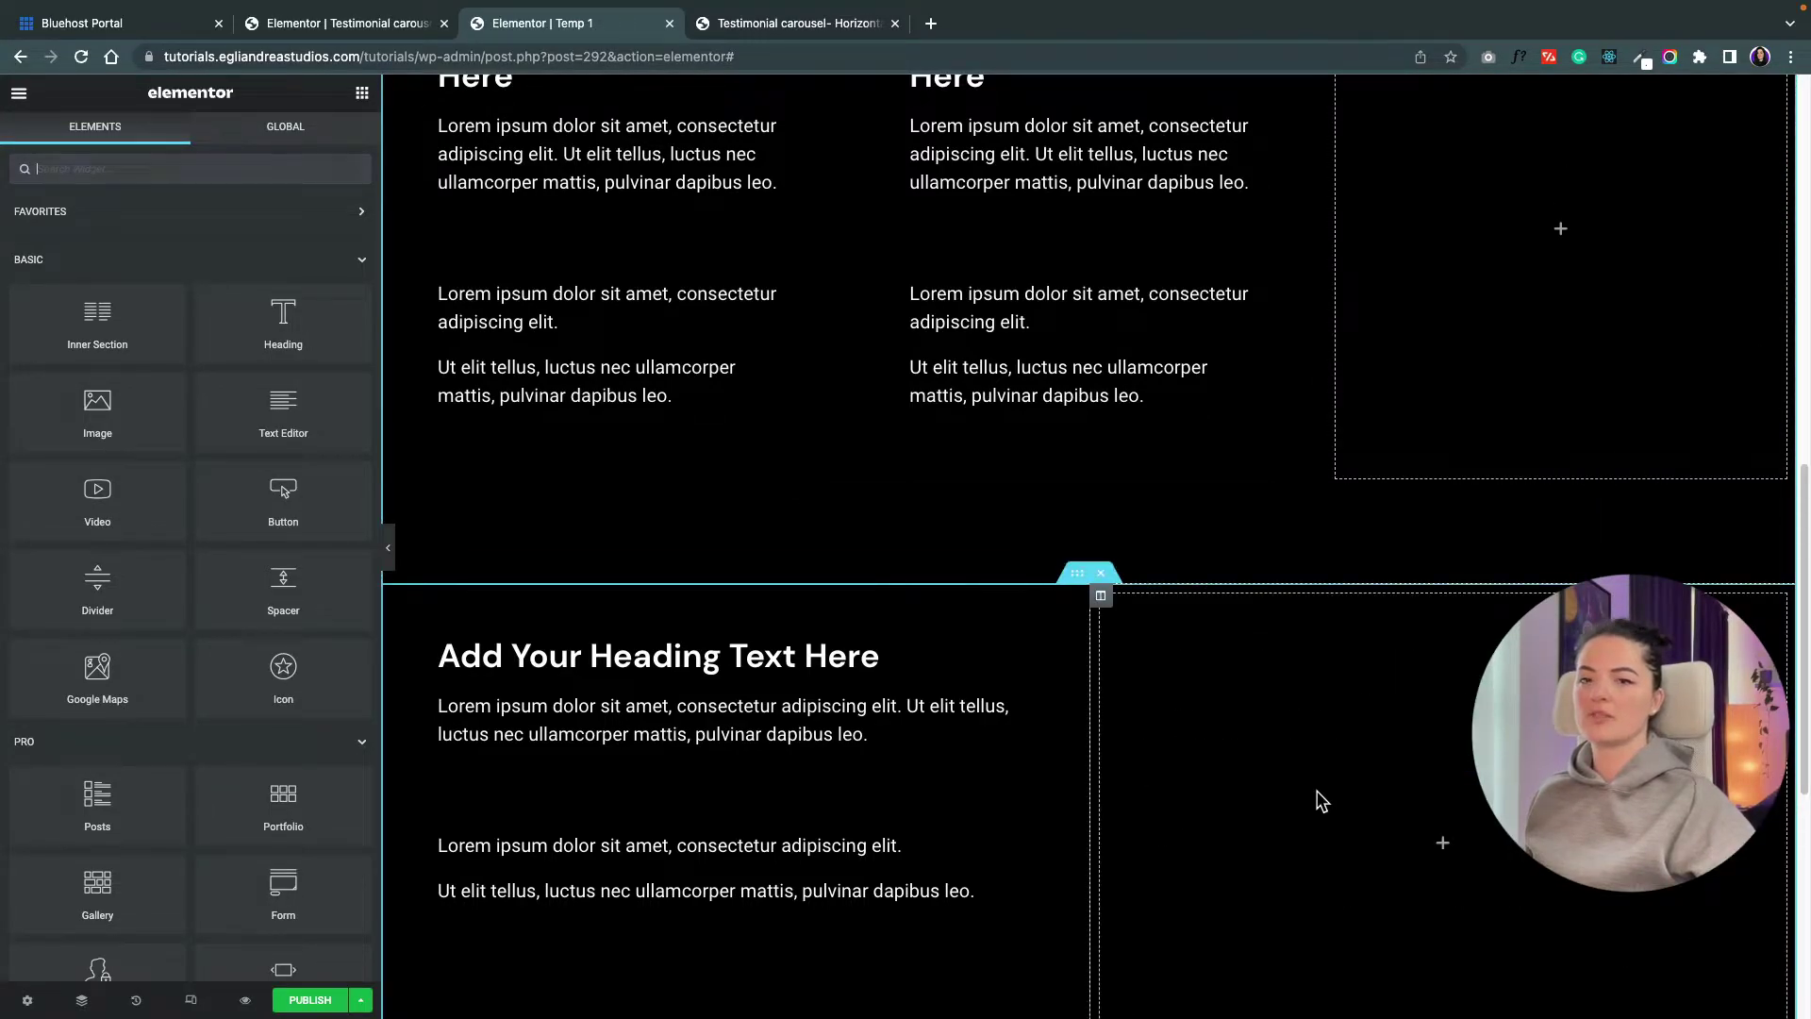
# - Add an Image widget to the emptied second column and insert From-this-_7_.webp from the media library
pyautogui.scroll(-2, 1325, 801)
pyautogui.scroll(2, 1438, 694)
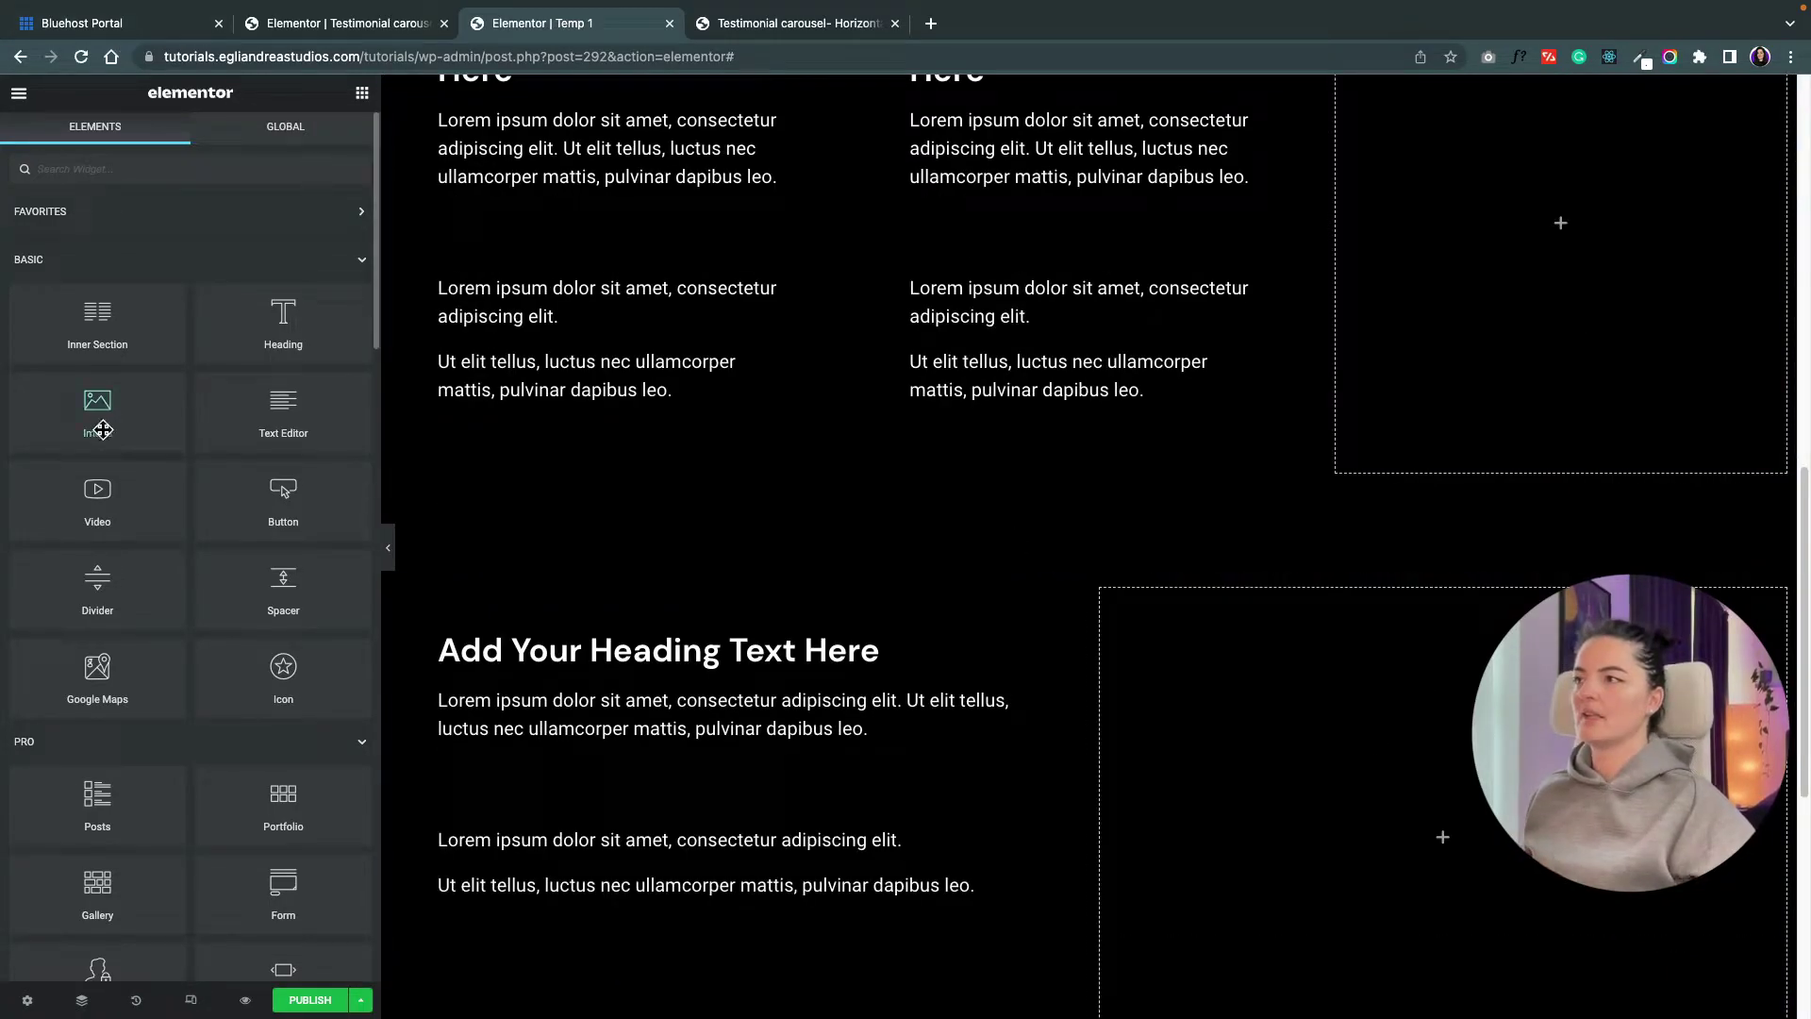
pyautogui.moveTo(97, 410); pyautogui.dragTo(1443, 836)
pyautogui.click(300, 344)
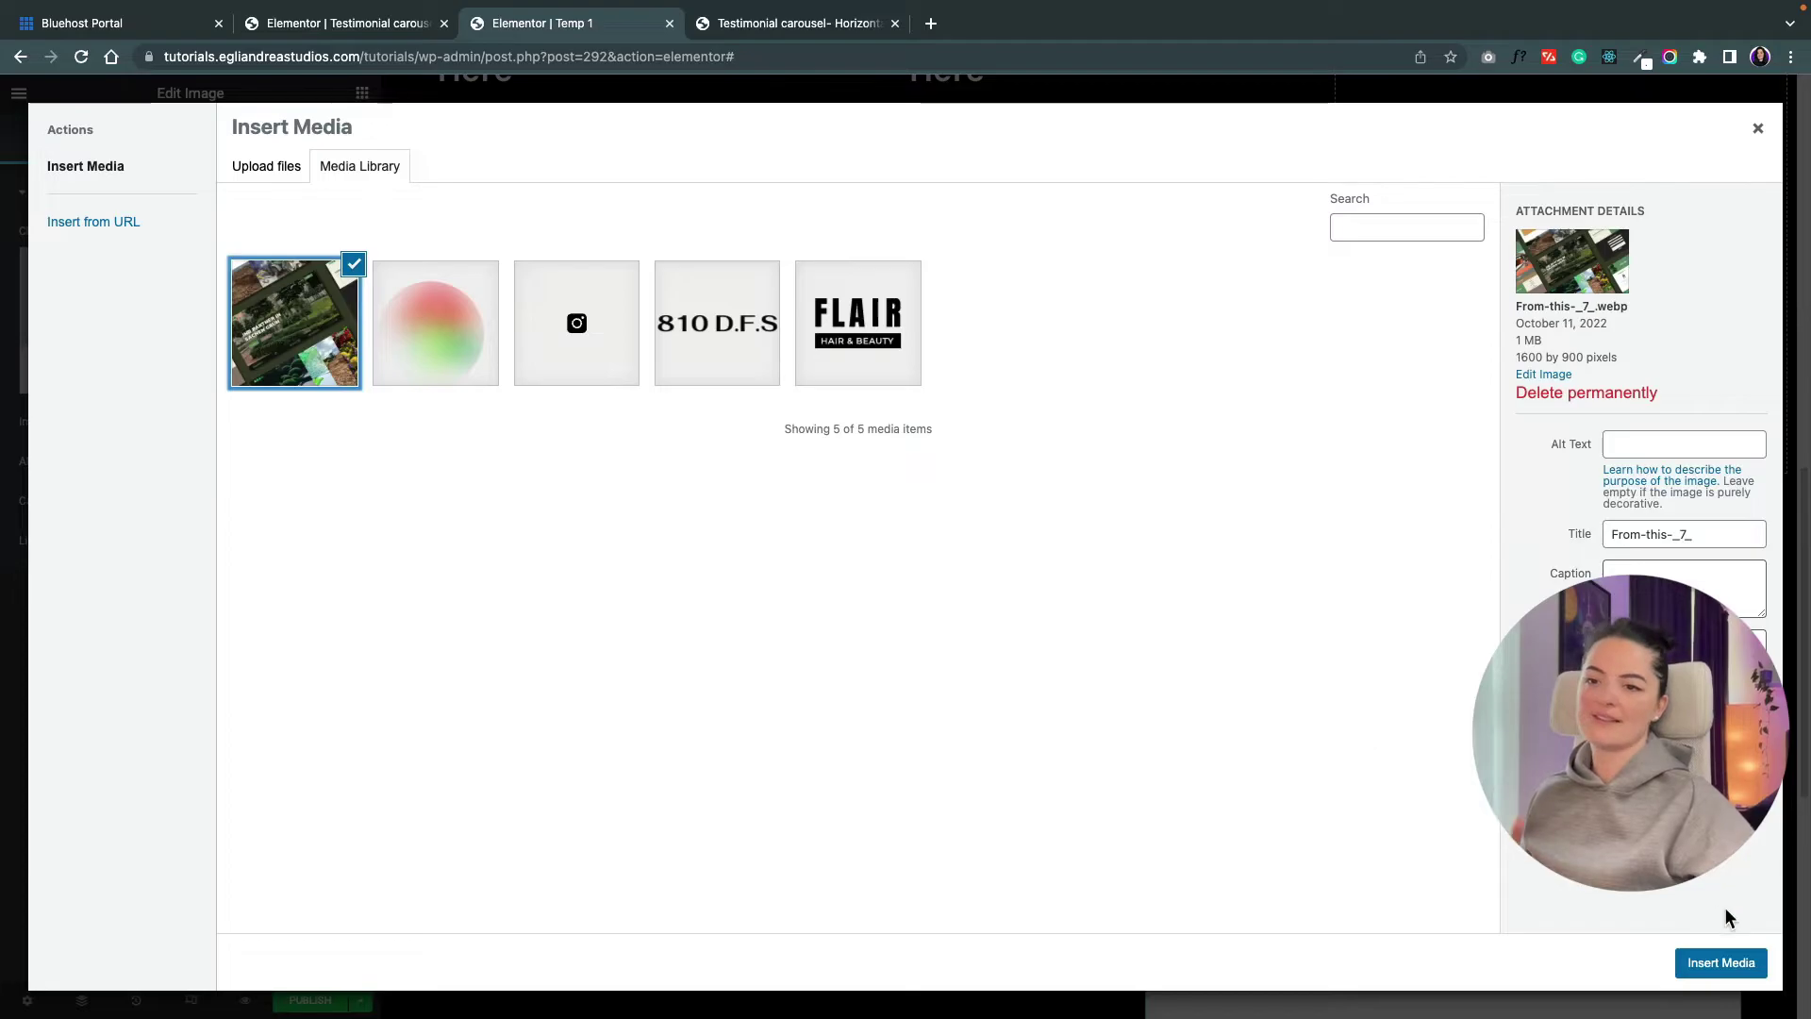
pyautogui.click(1723, 962)
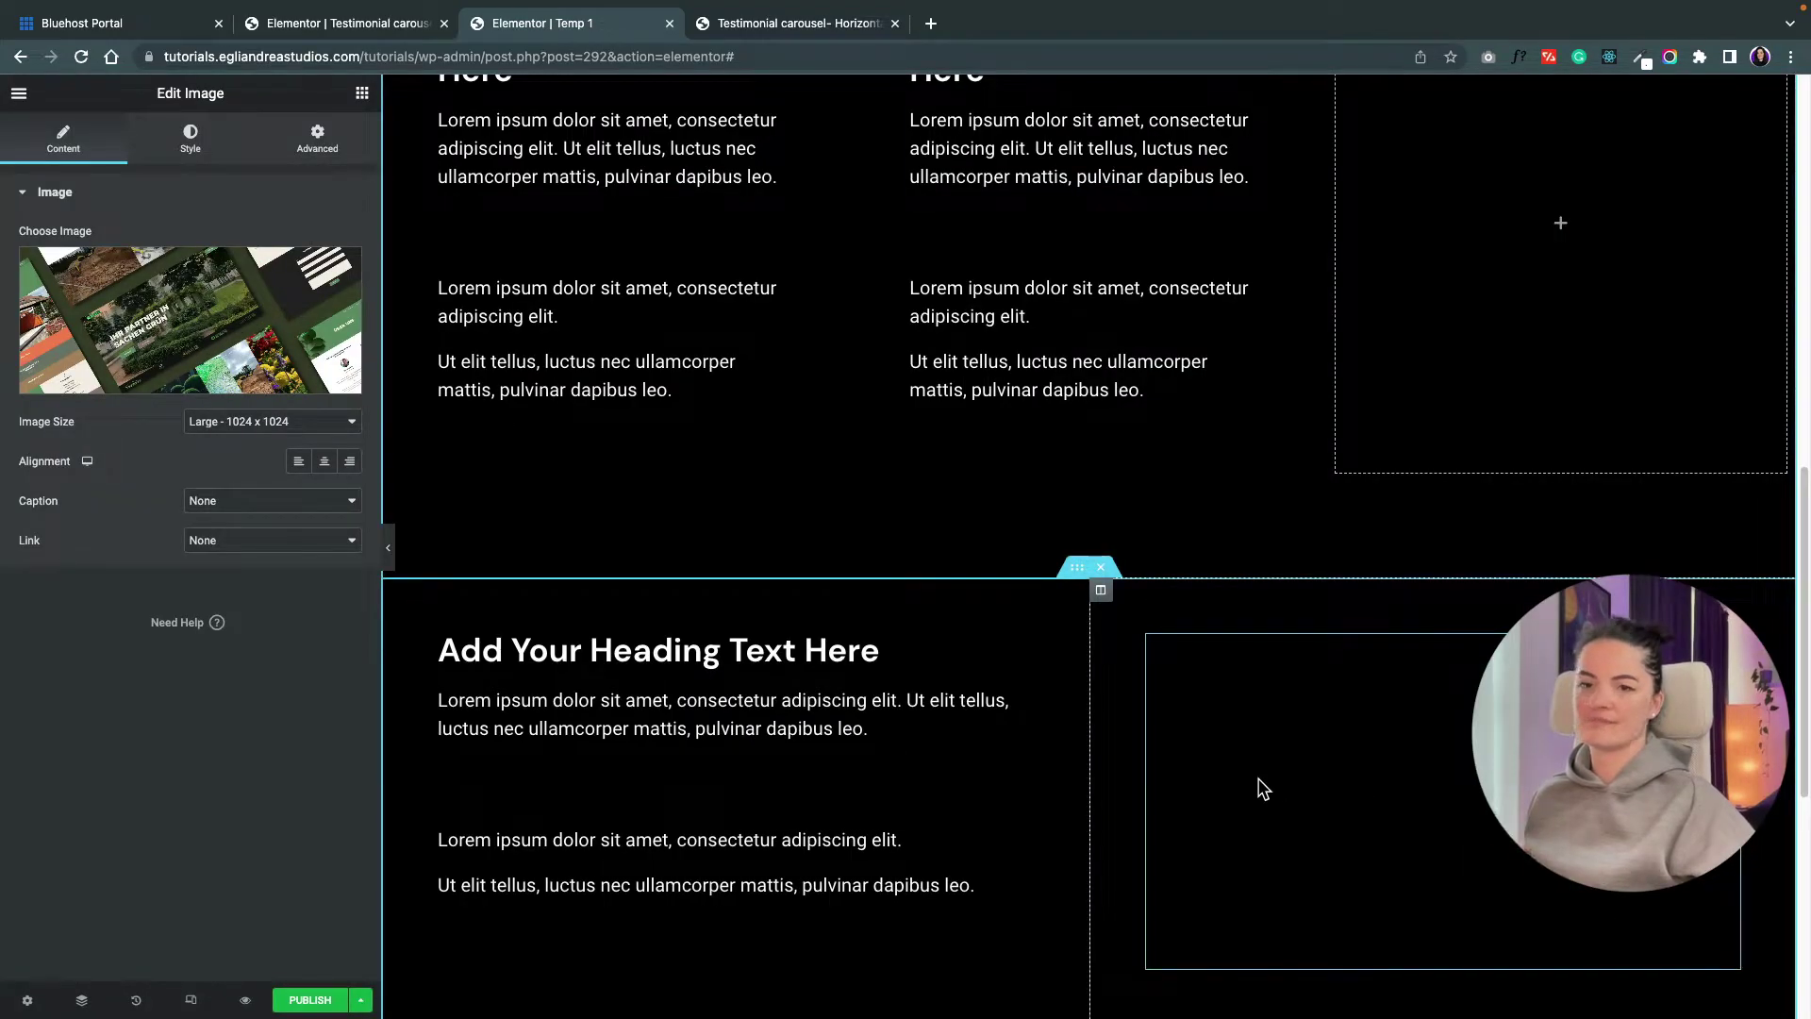
# - Set the image column's margin to 0 on all sides and preview the layout at full width
pyautogui.scroll(-2, 1268, 773)
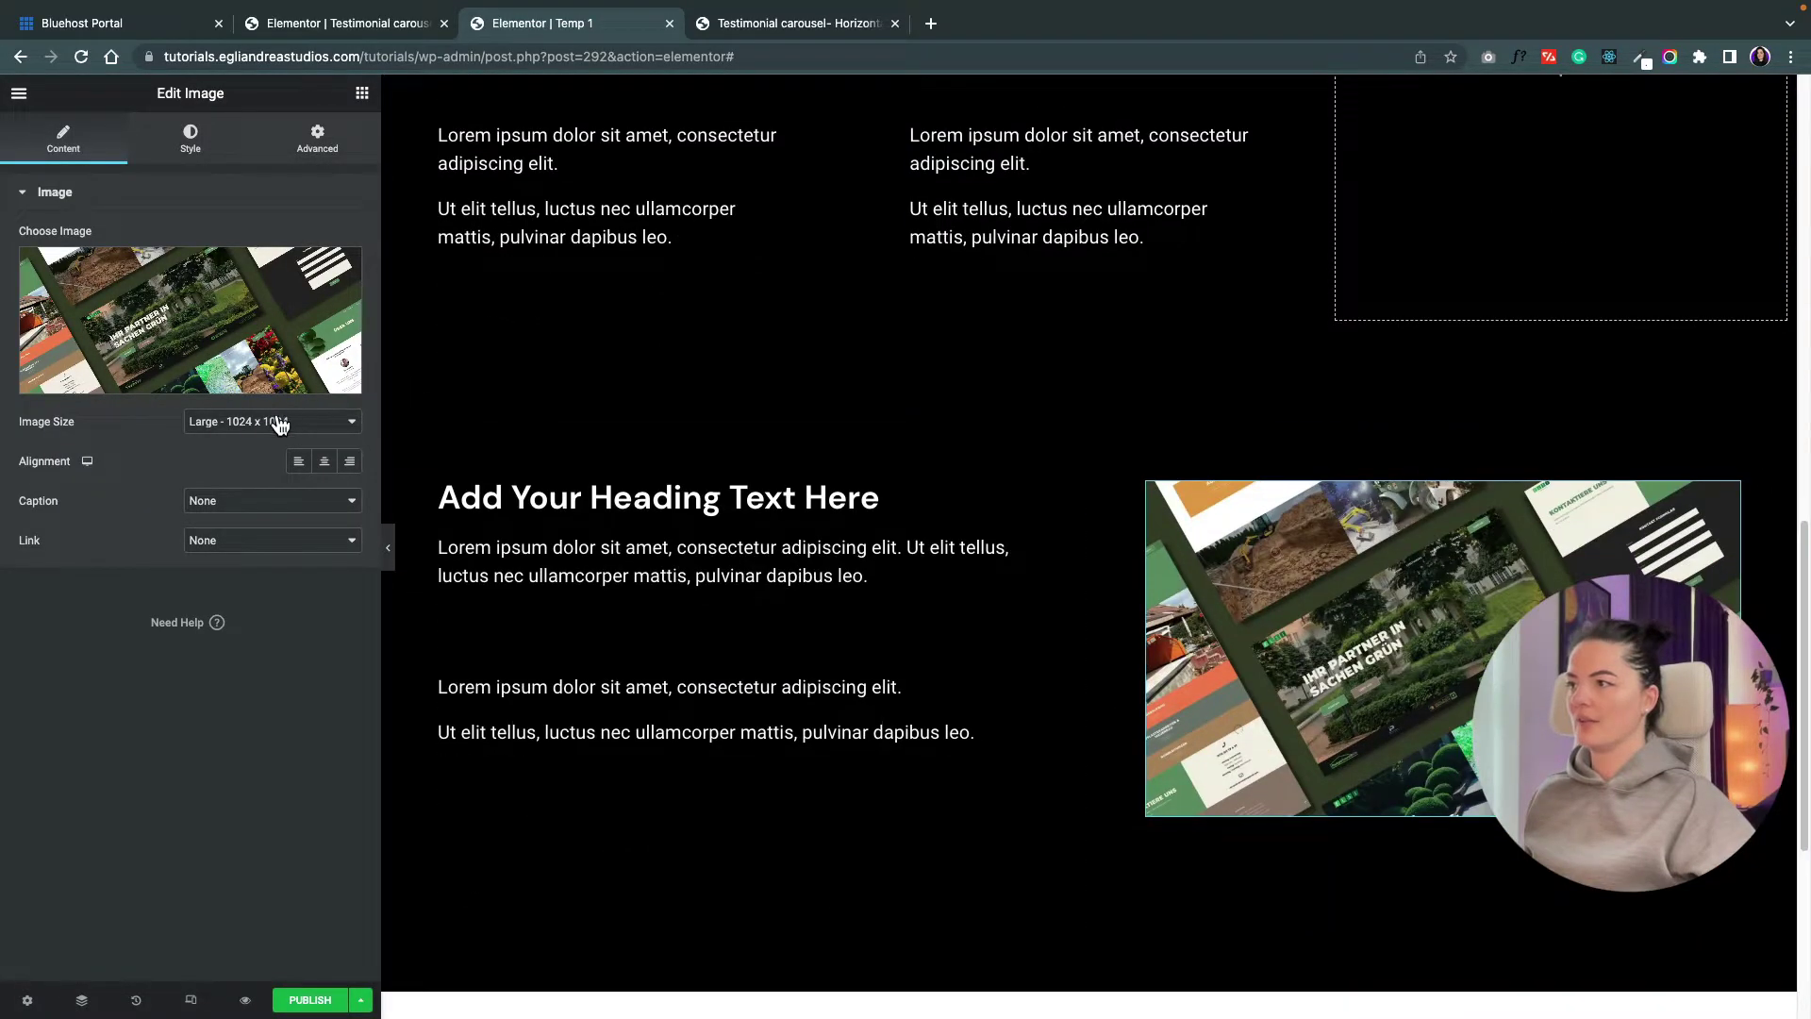
pyautogui.click(1101, 436)
pyautogui.click(317, 140)
pyautogui.click(327, 259)
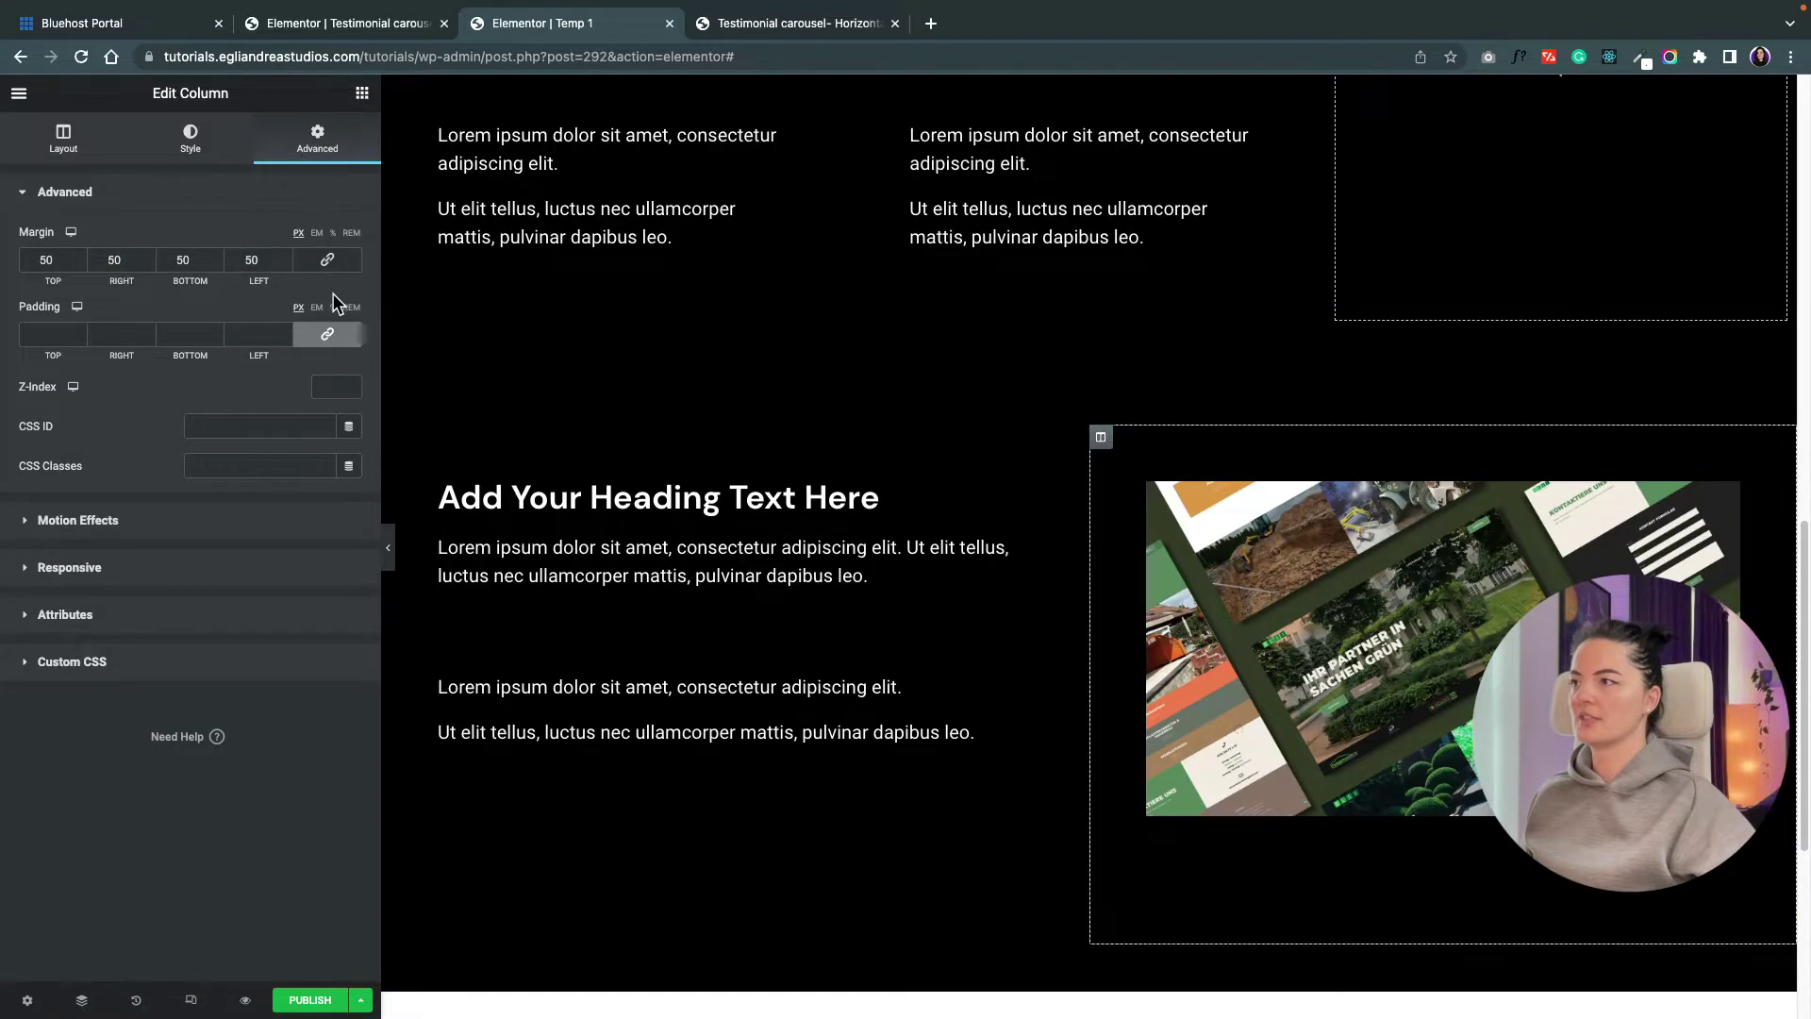
pyautogui.click(328, 261)
pyautogui.doubleClick(252, 261)
pyautogui.write('0')
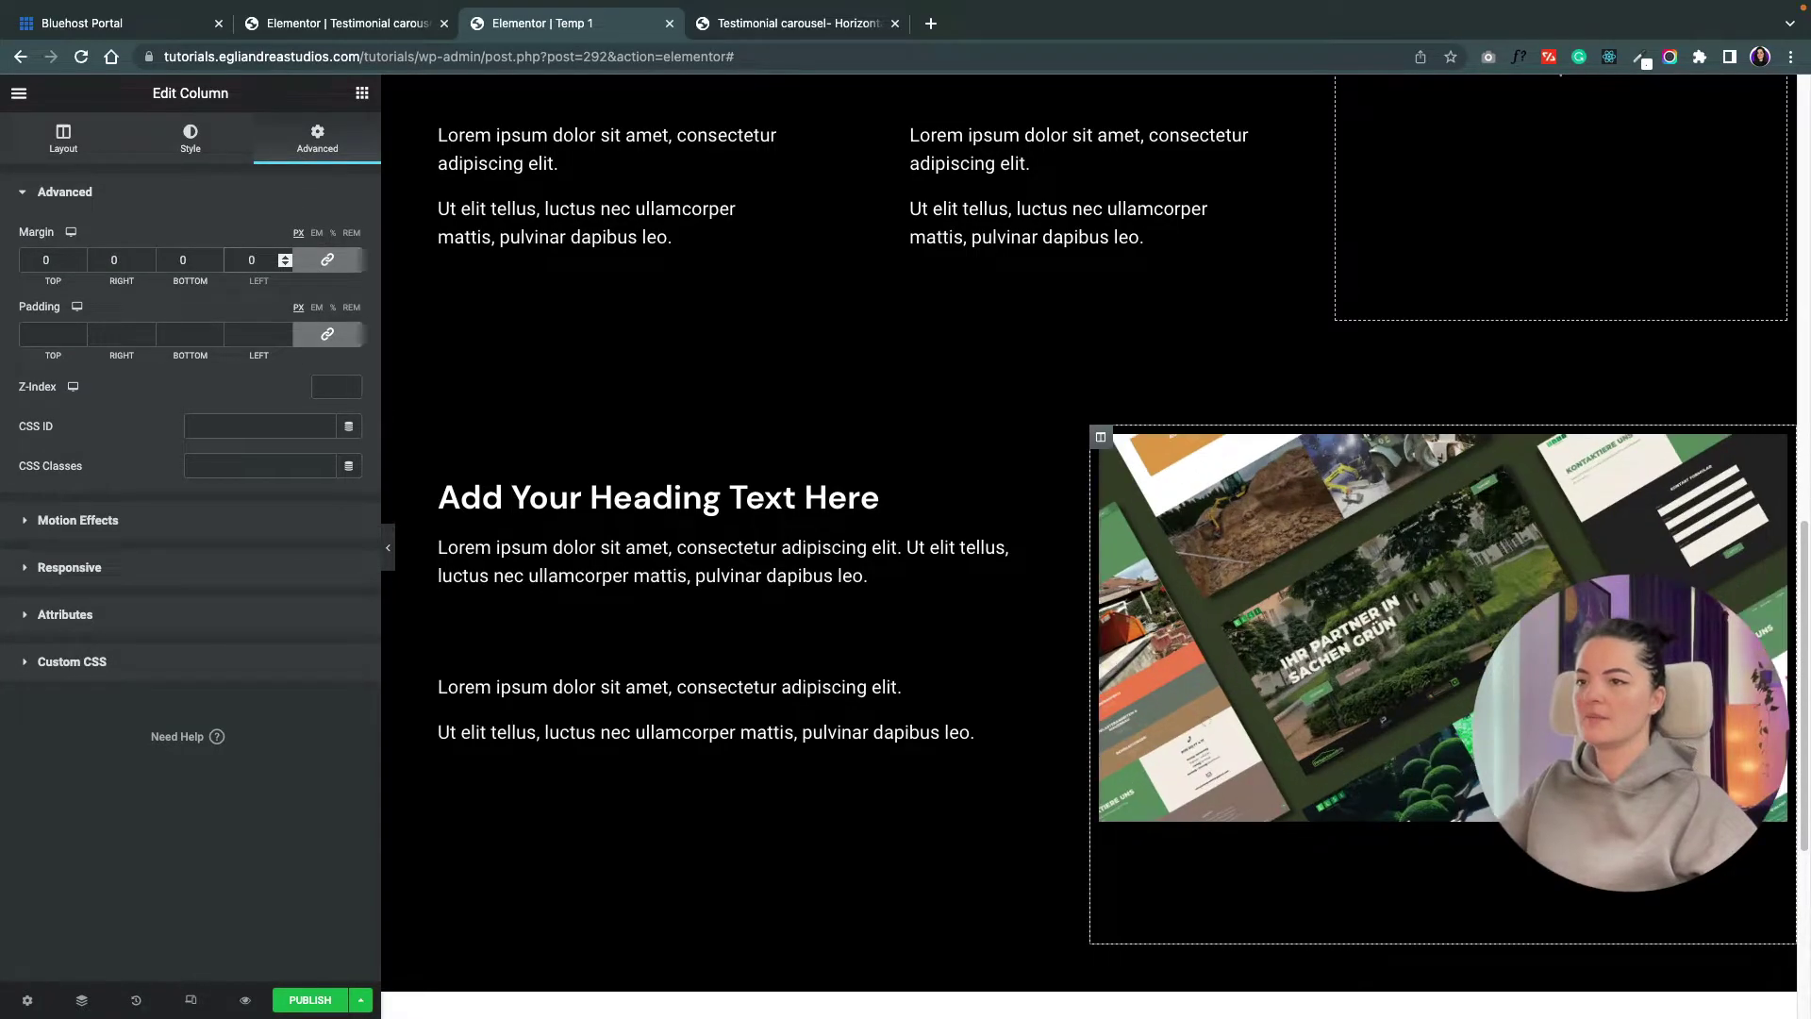
pyautogui.hotkey('ctrl', 'p')
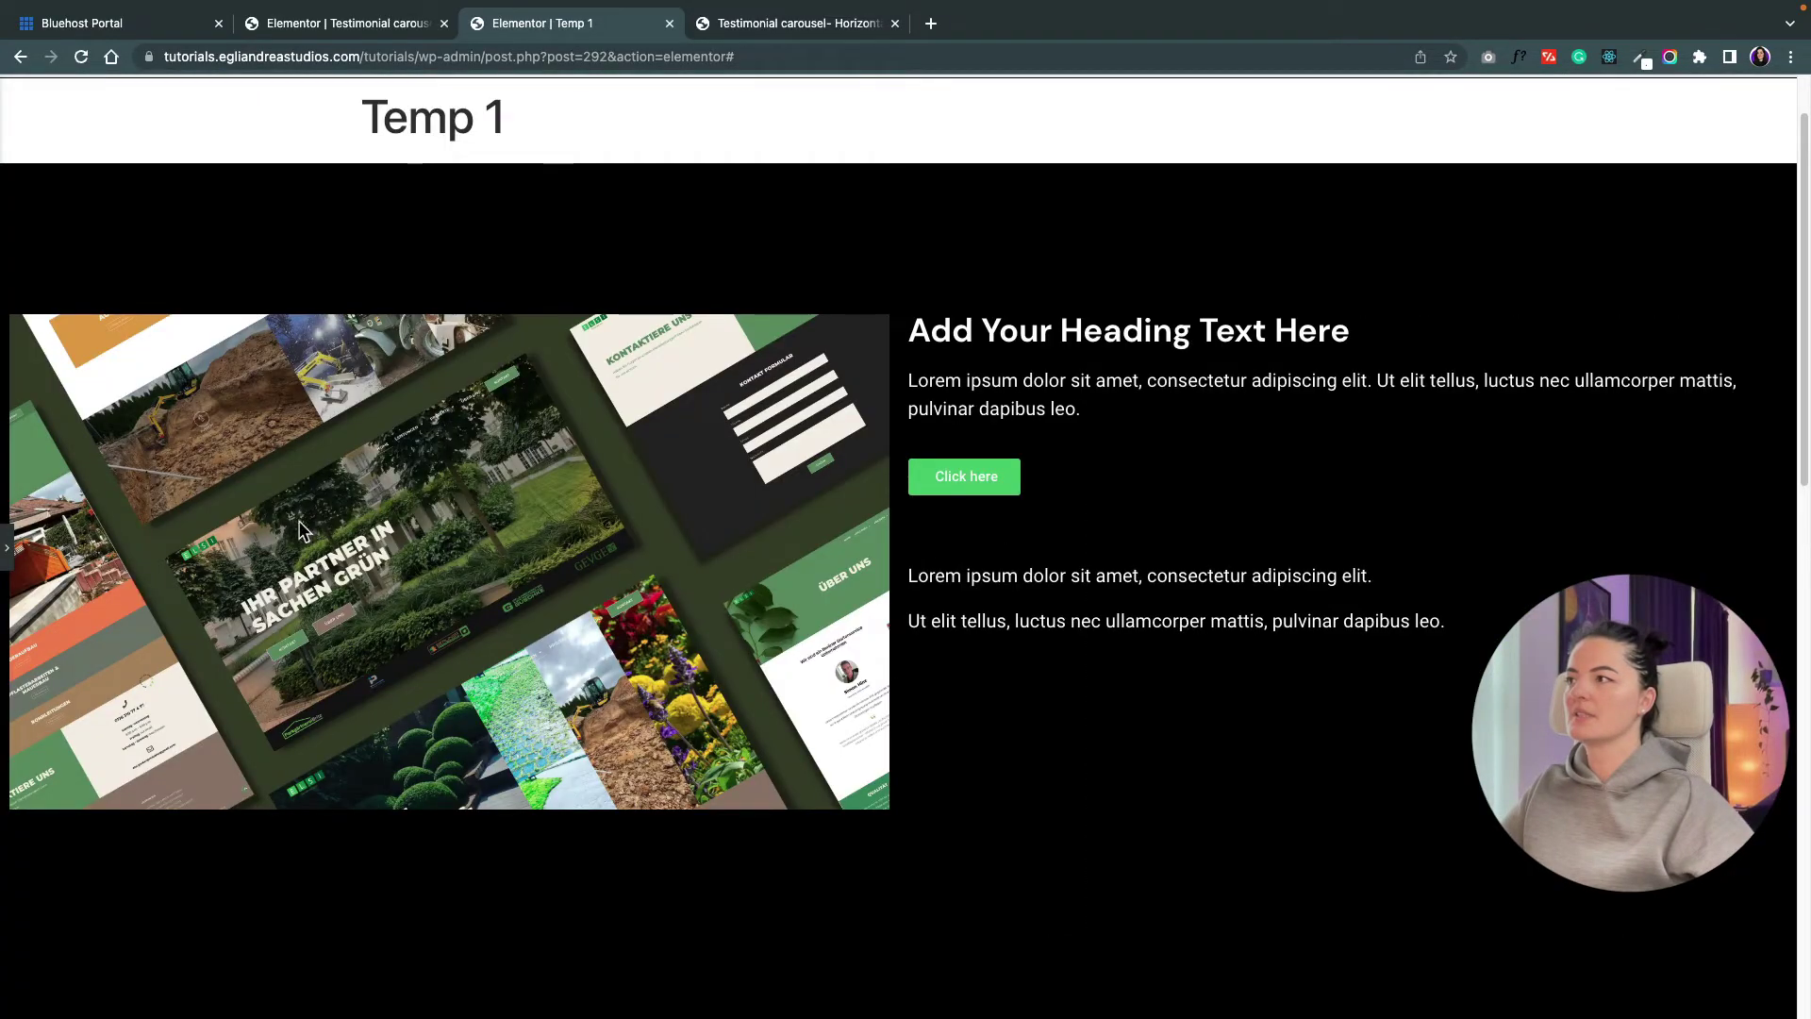
# - Set the columns gap of the duplicated inner section, with the text and image, to No Gap
pyautogui.click(10, 547)
pyautogui.scroll(-10, 1488, 842)
pyautogui.click(1047, 831)
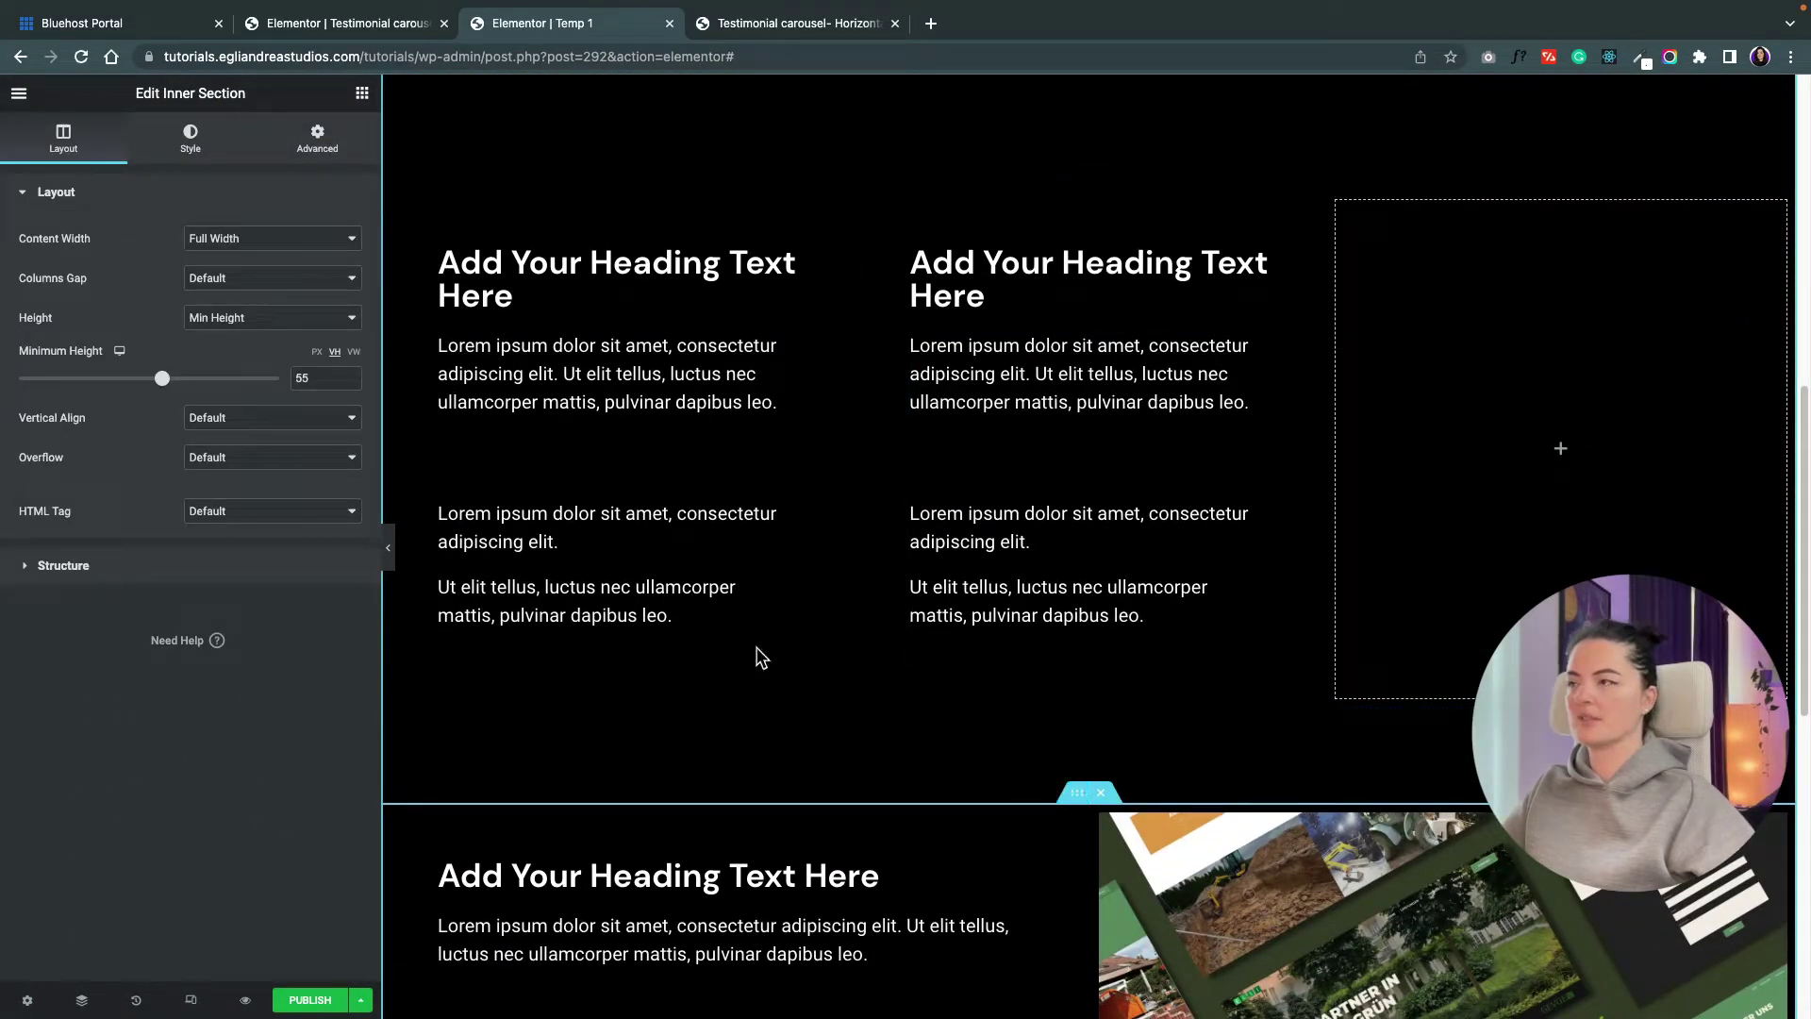
pyautogui.click(231, 279)
pyautogui.click(232, 294)
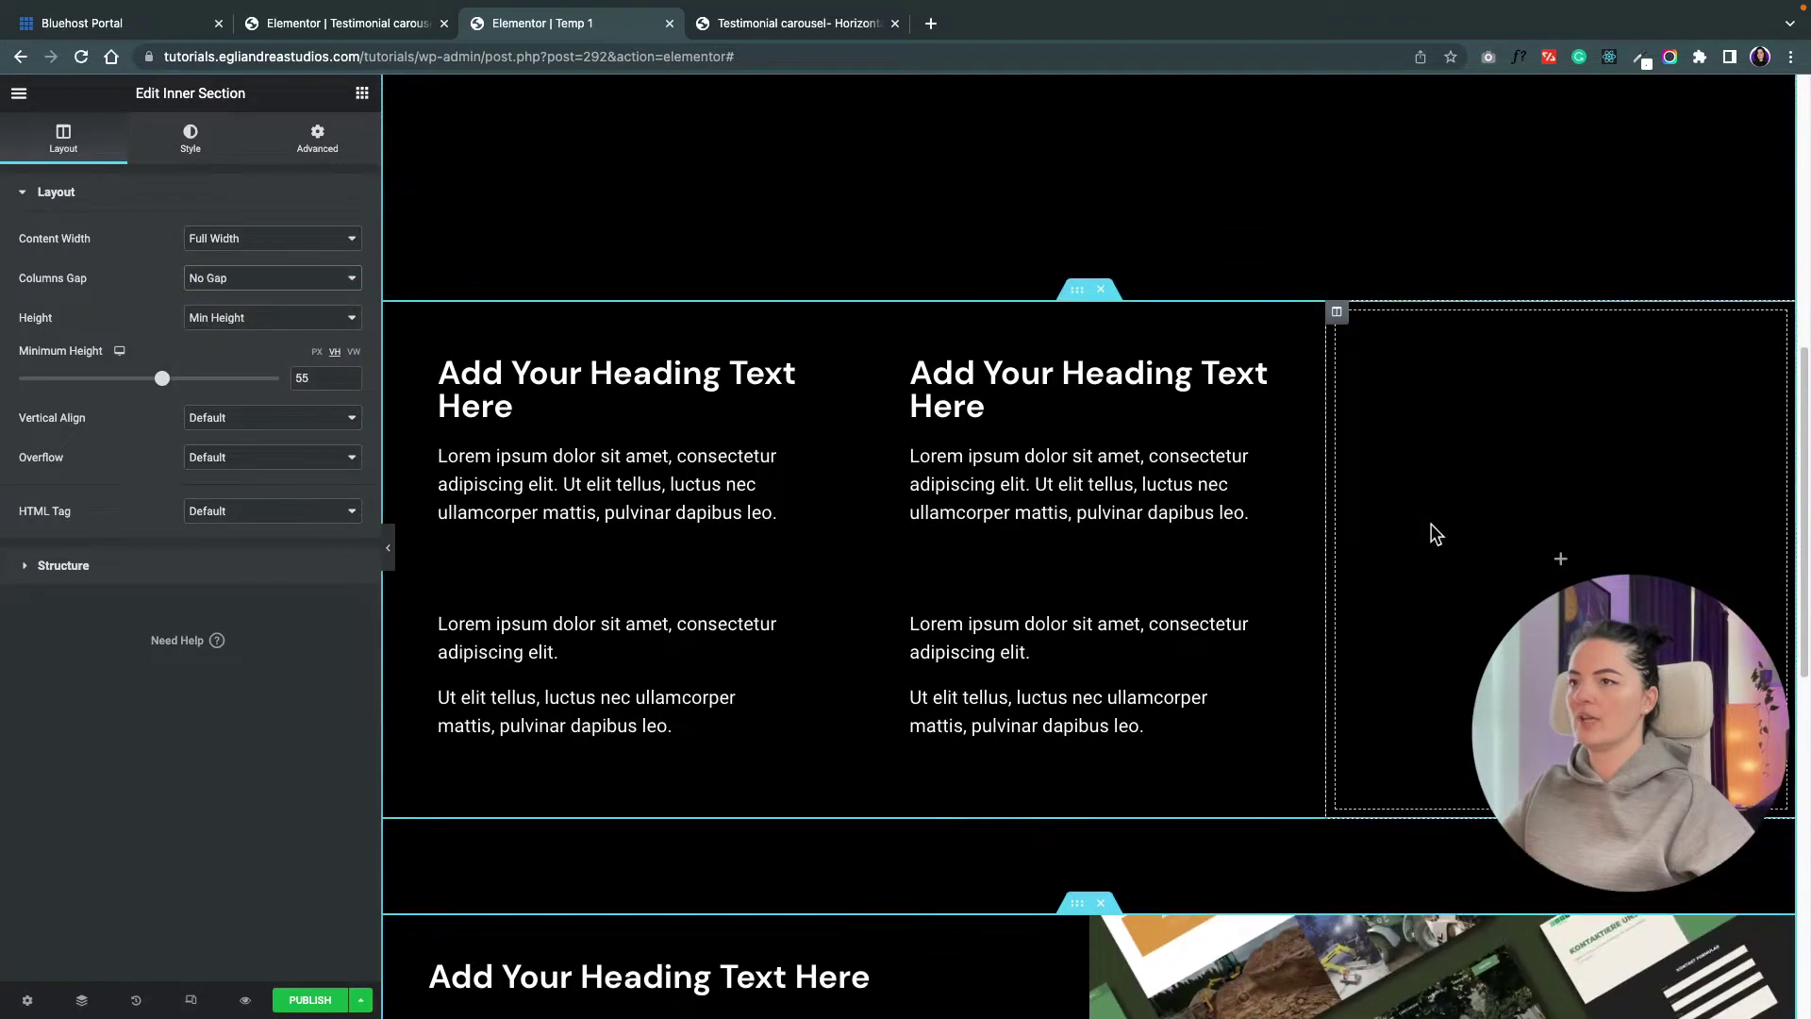
# - Add an Image widget below the text in the bottom inner section's first column and insert From-this-_7_.webp
pyautogui.scroll(-8, 1085, 547)
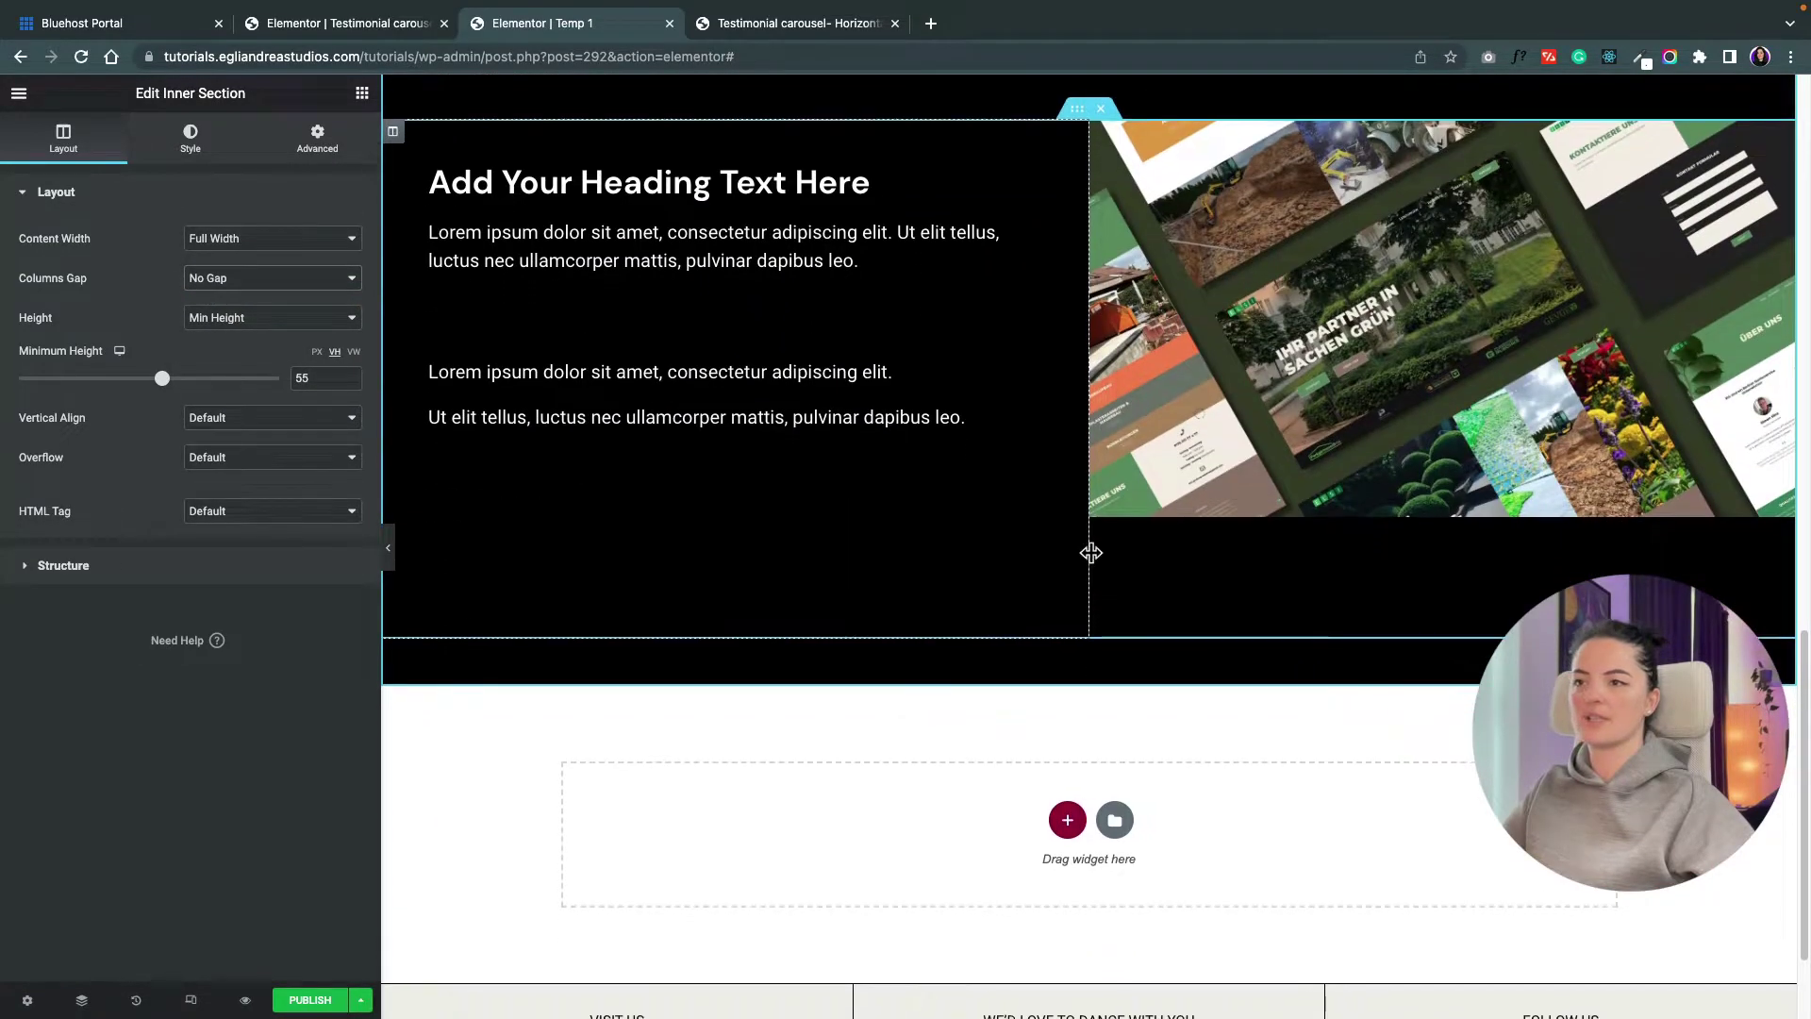
pyautogui.click(745, 339)
pyautogui.click(361, 92)
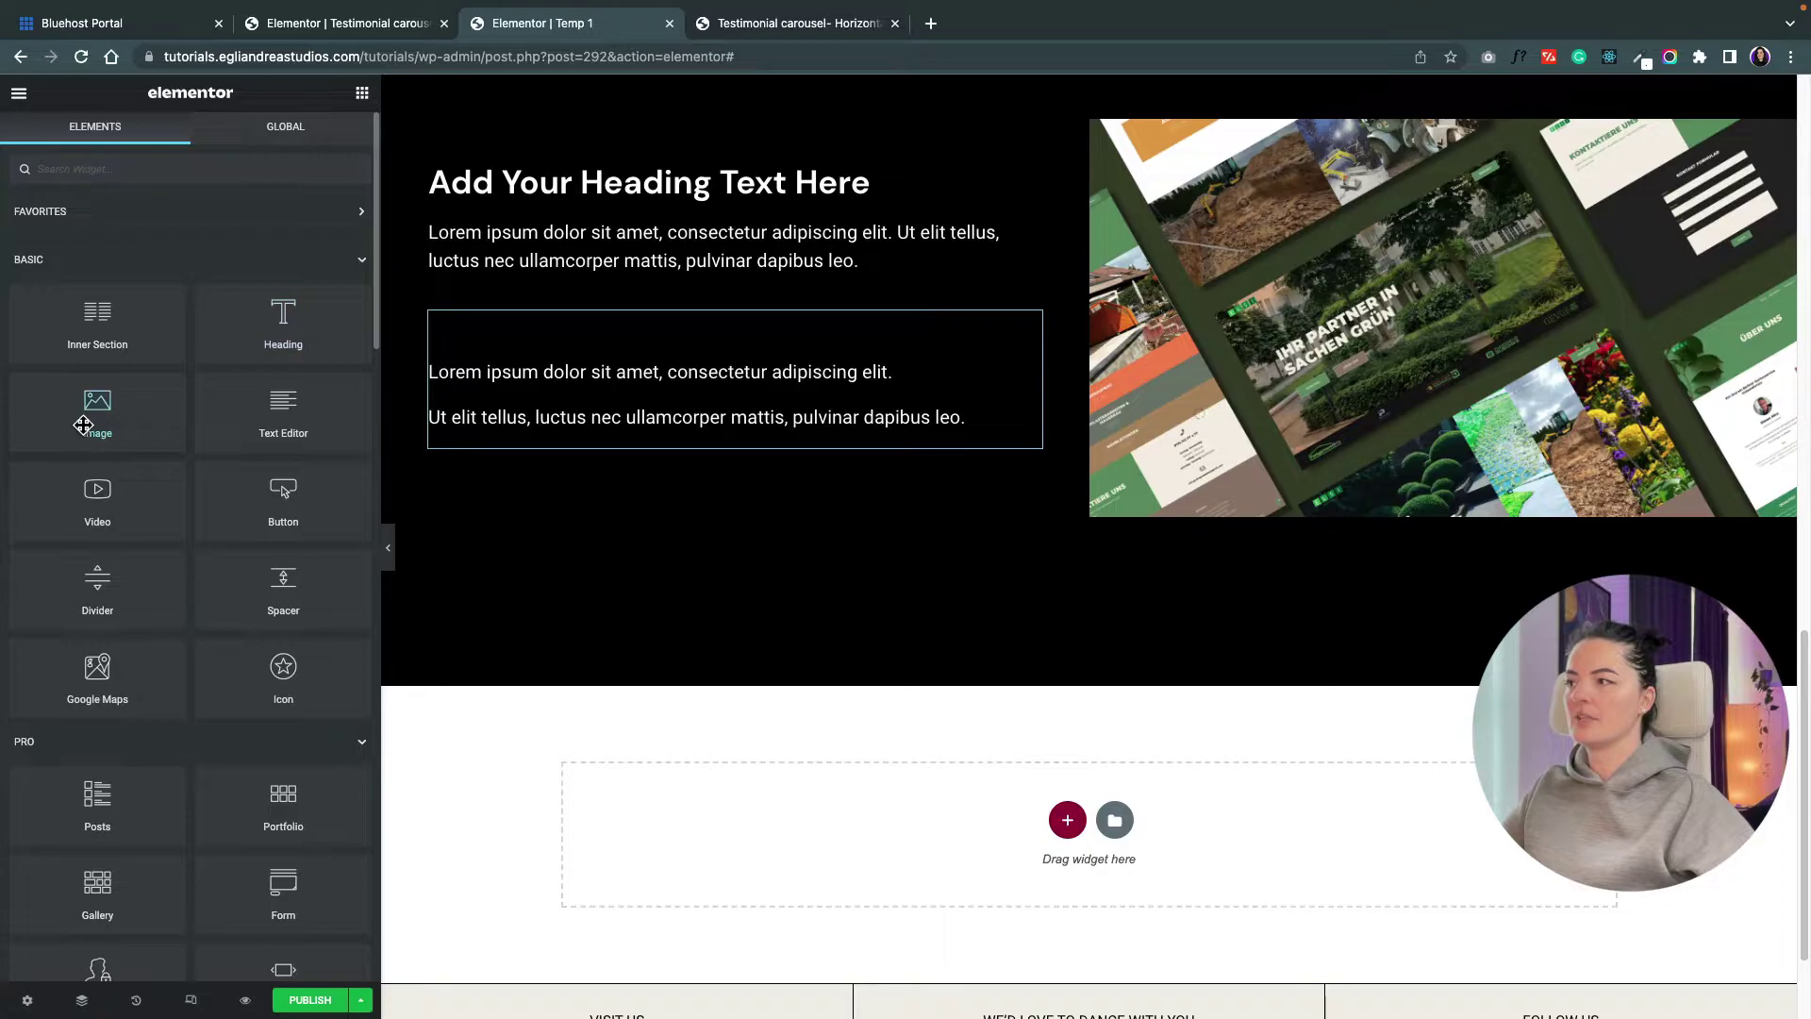
pyautogui.moveTo(83, 425); pyautogui.dragTo(679, 677)
pyautogui.click(683, 677)
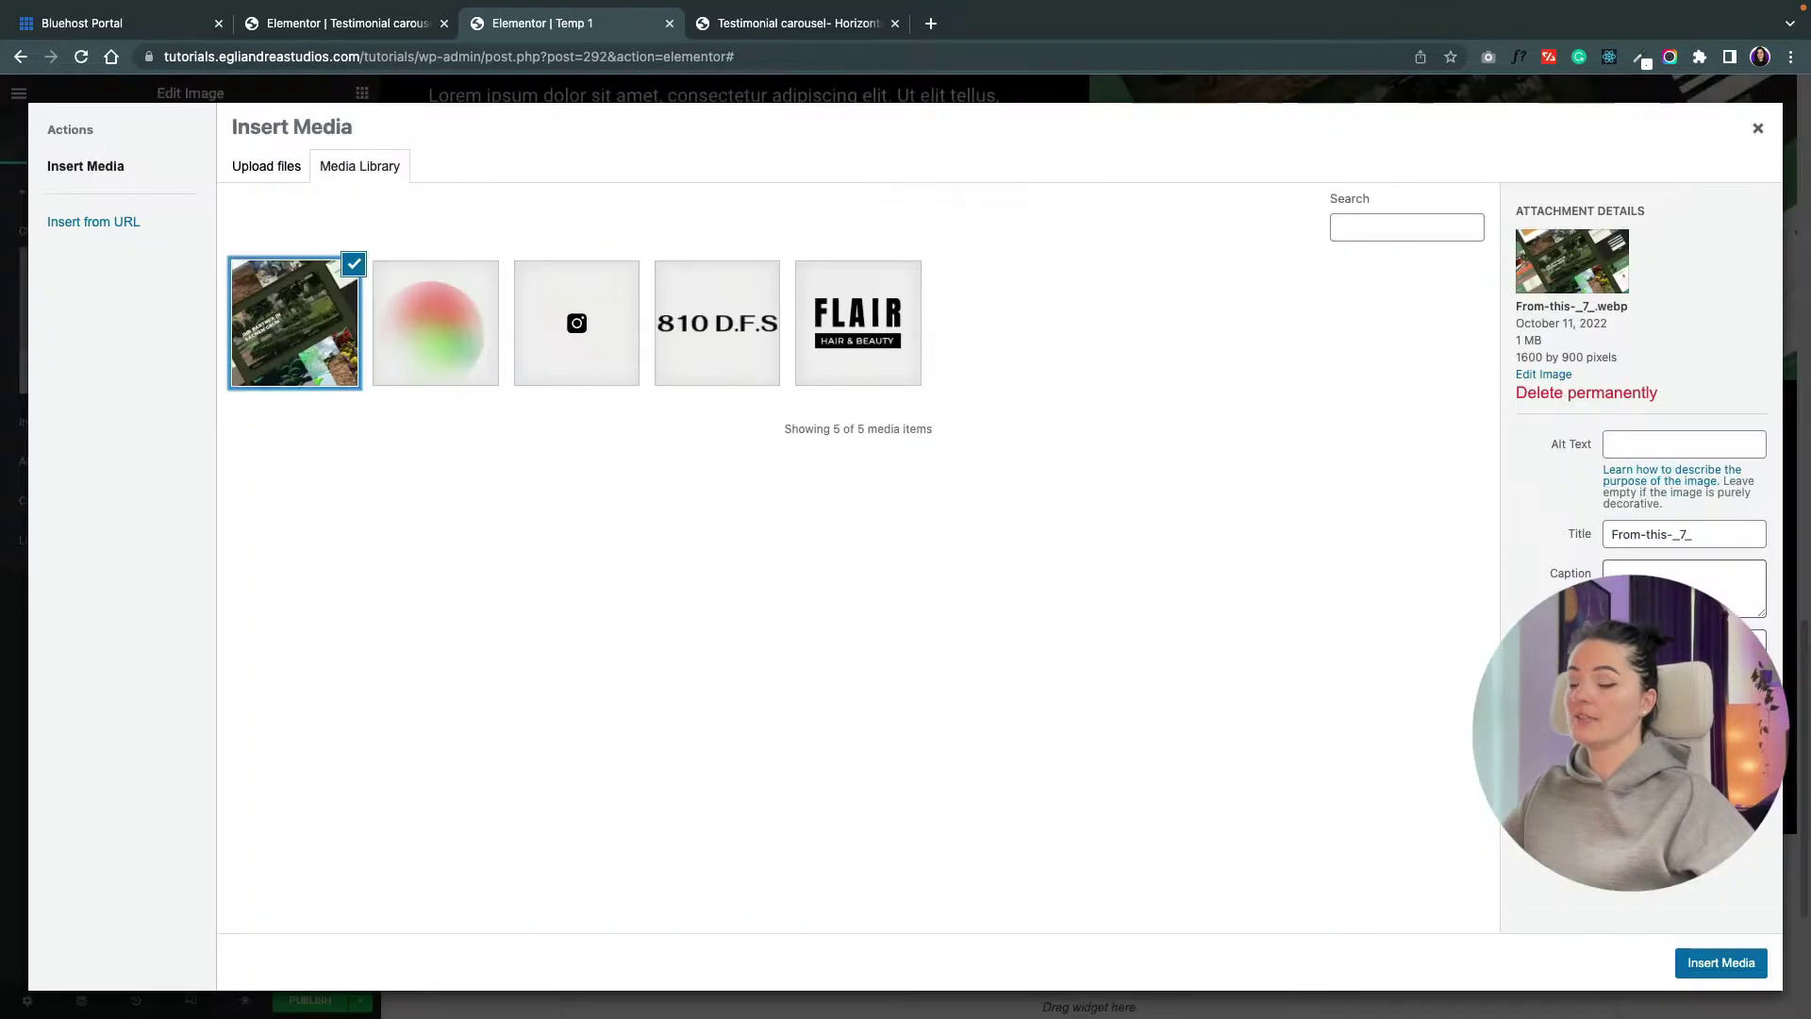
pyautogui.click(1723, 963)
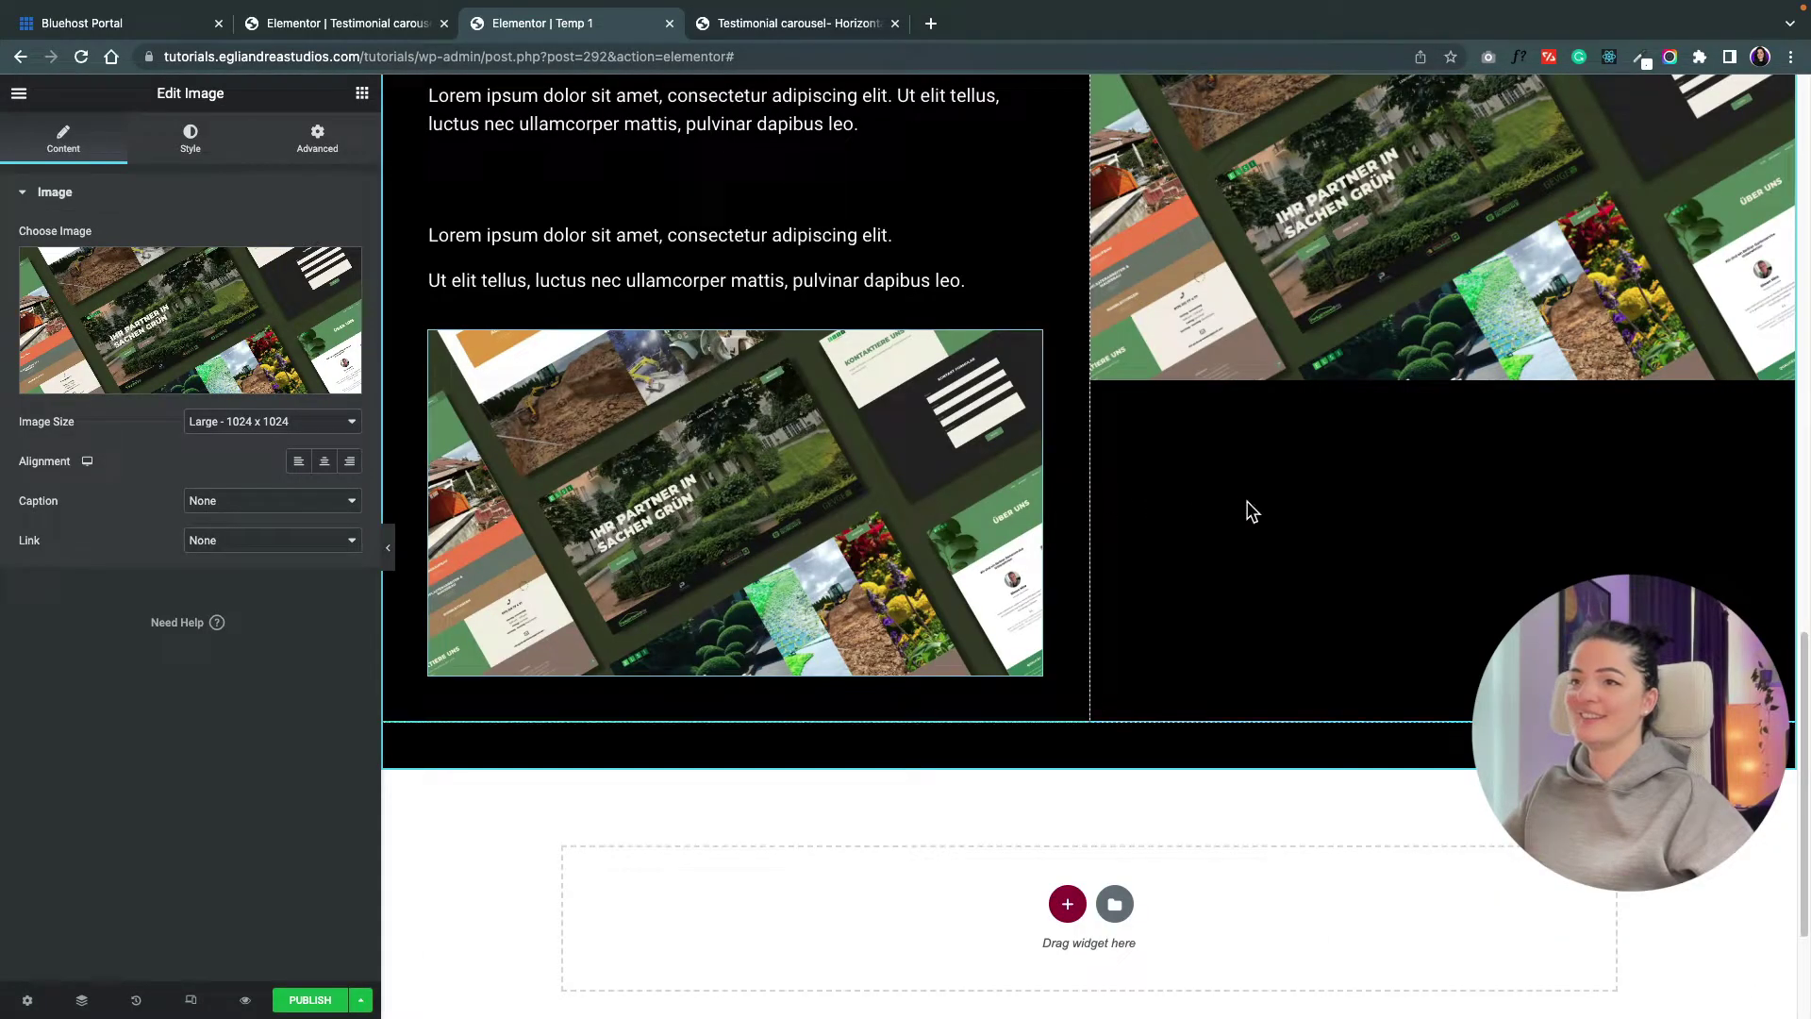
# - Add another Image widget below the second column's image and upload the elsi-gart screencapture ending in _41.png from the tutorial folder for it
pyautogui.click(363, 94)
pyautogui.moveTo(83, 426); pyautogui.dragTo(1444, 566)
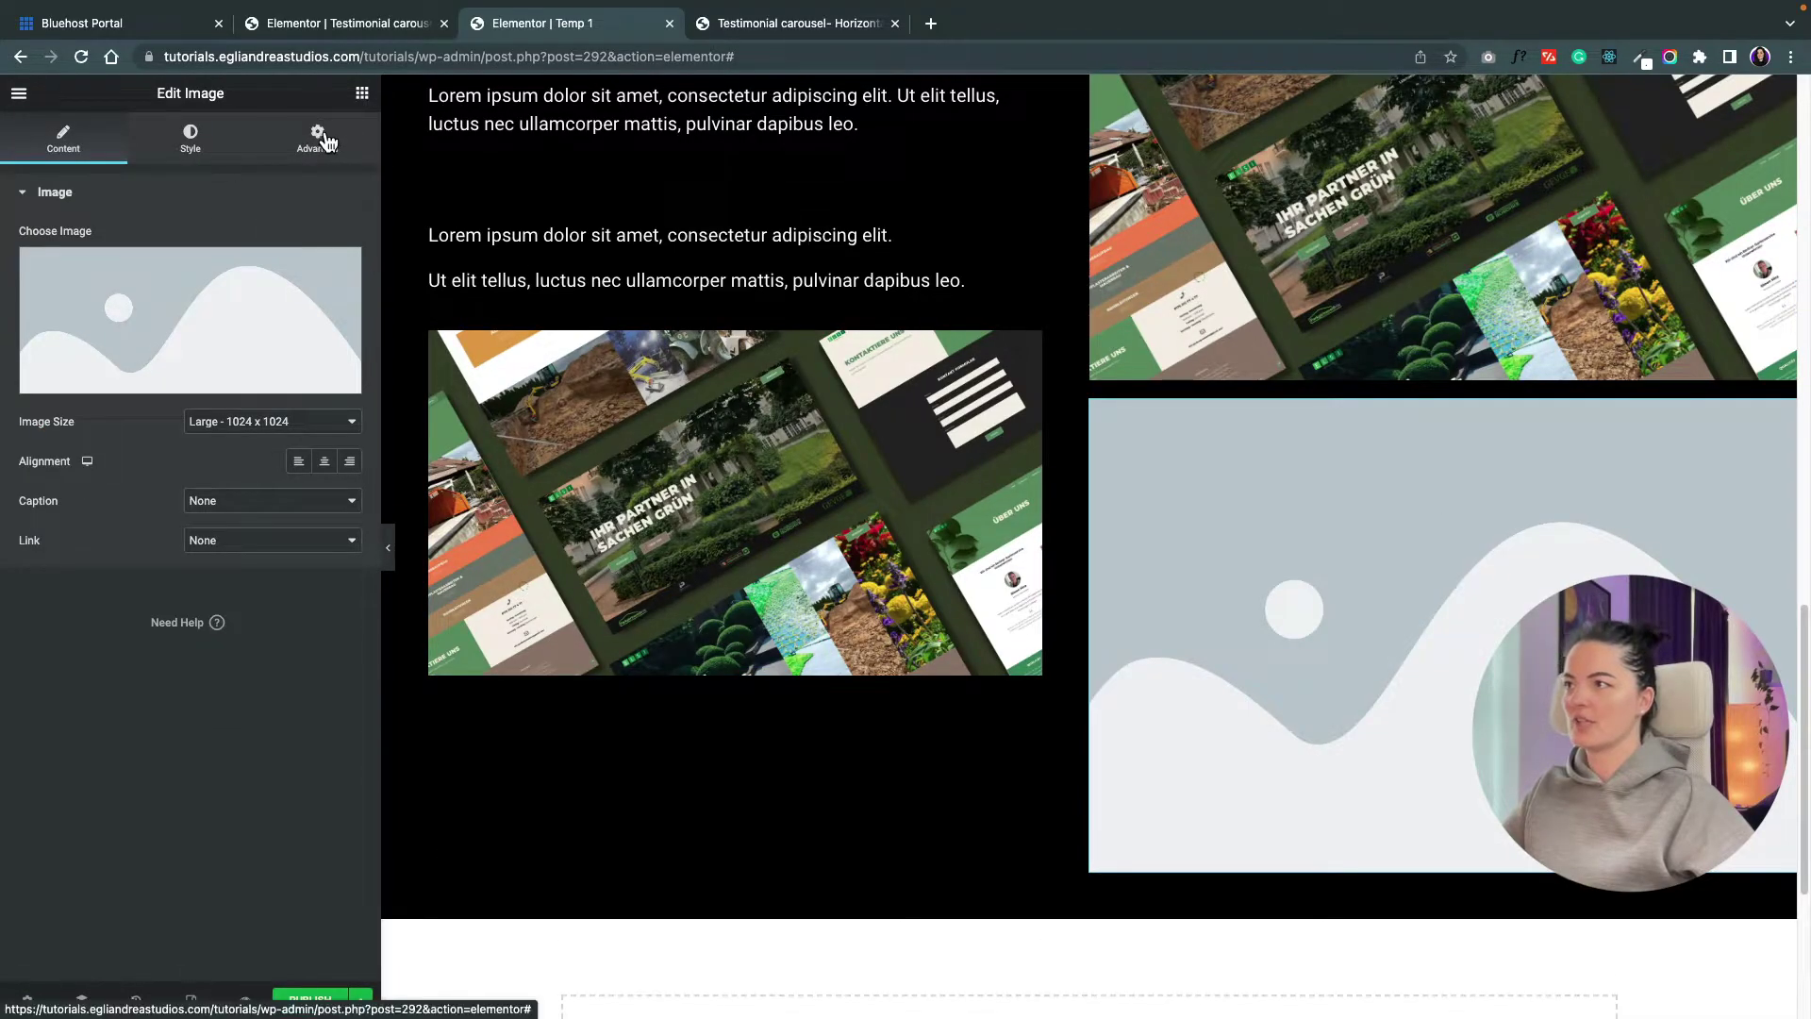
pyautogui.click(231, 328)
pyautogui.click(282, 171)
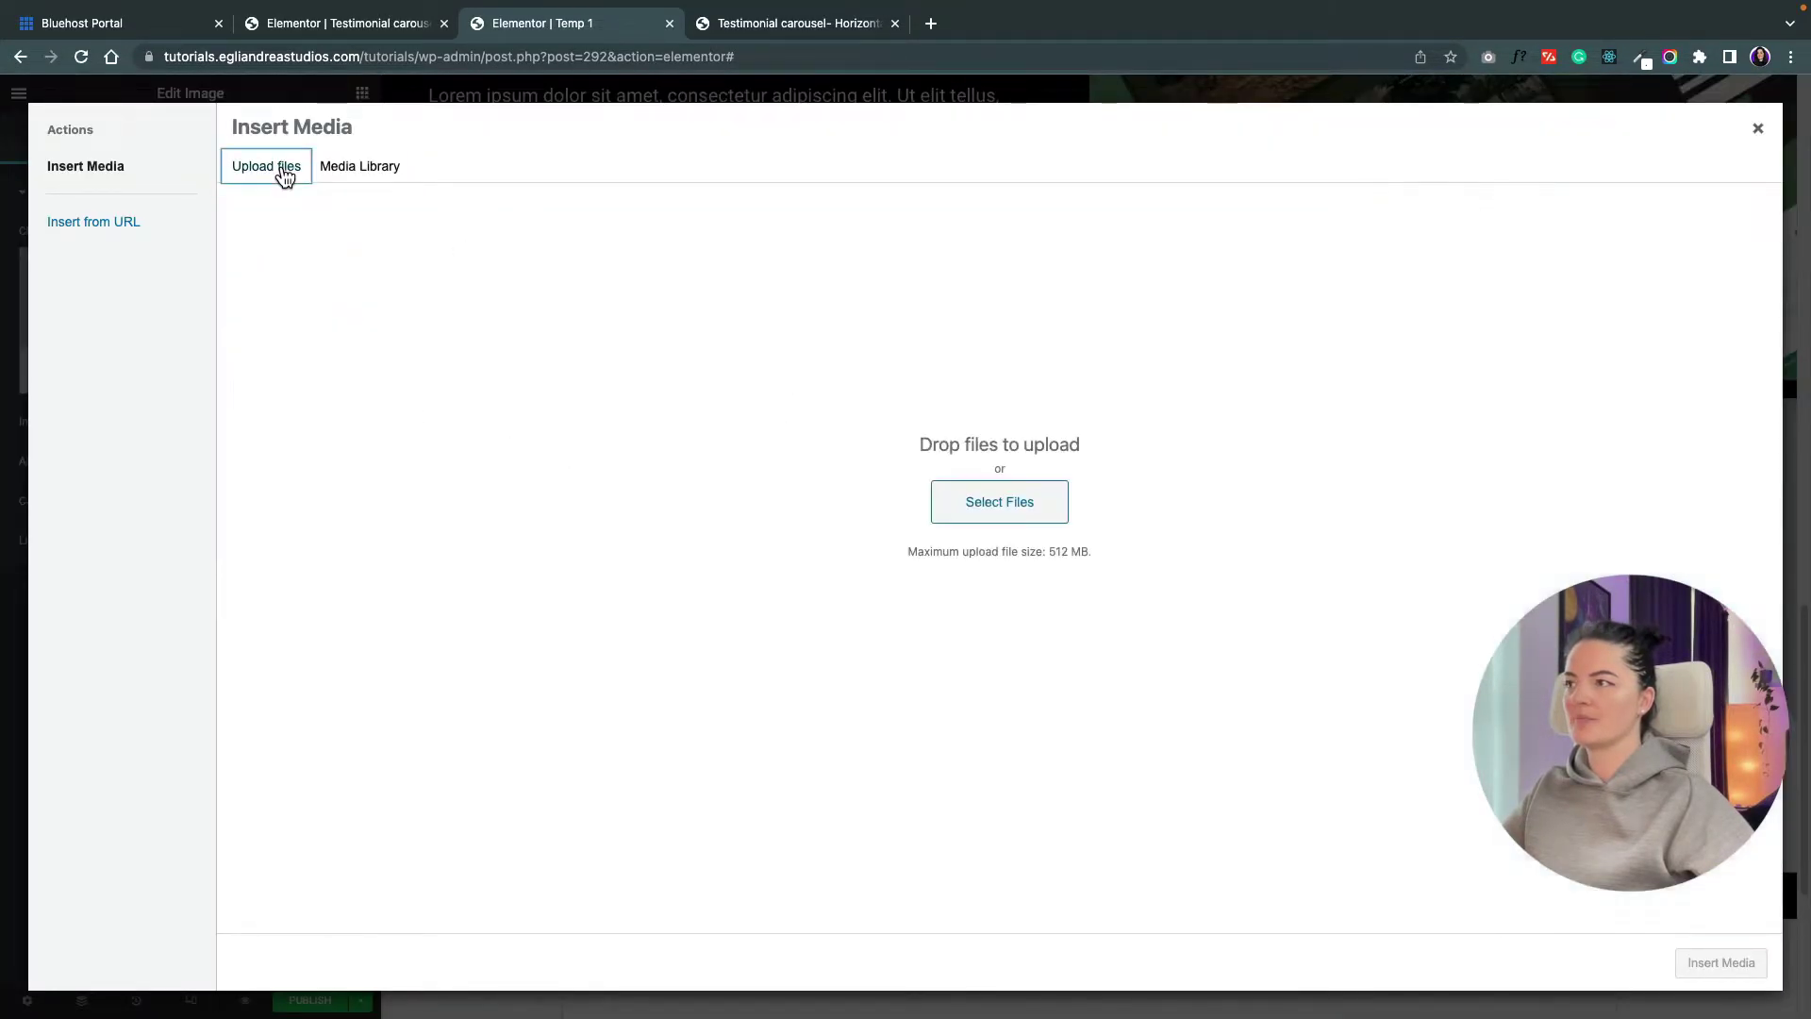
pyautogui.click(1000, 502)
pyautogui.click(932, 409)
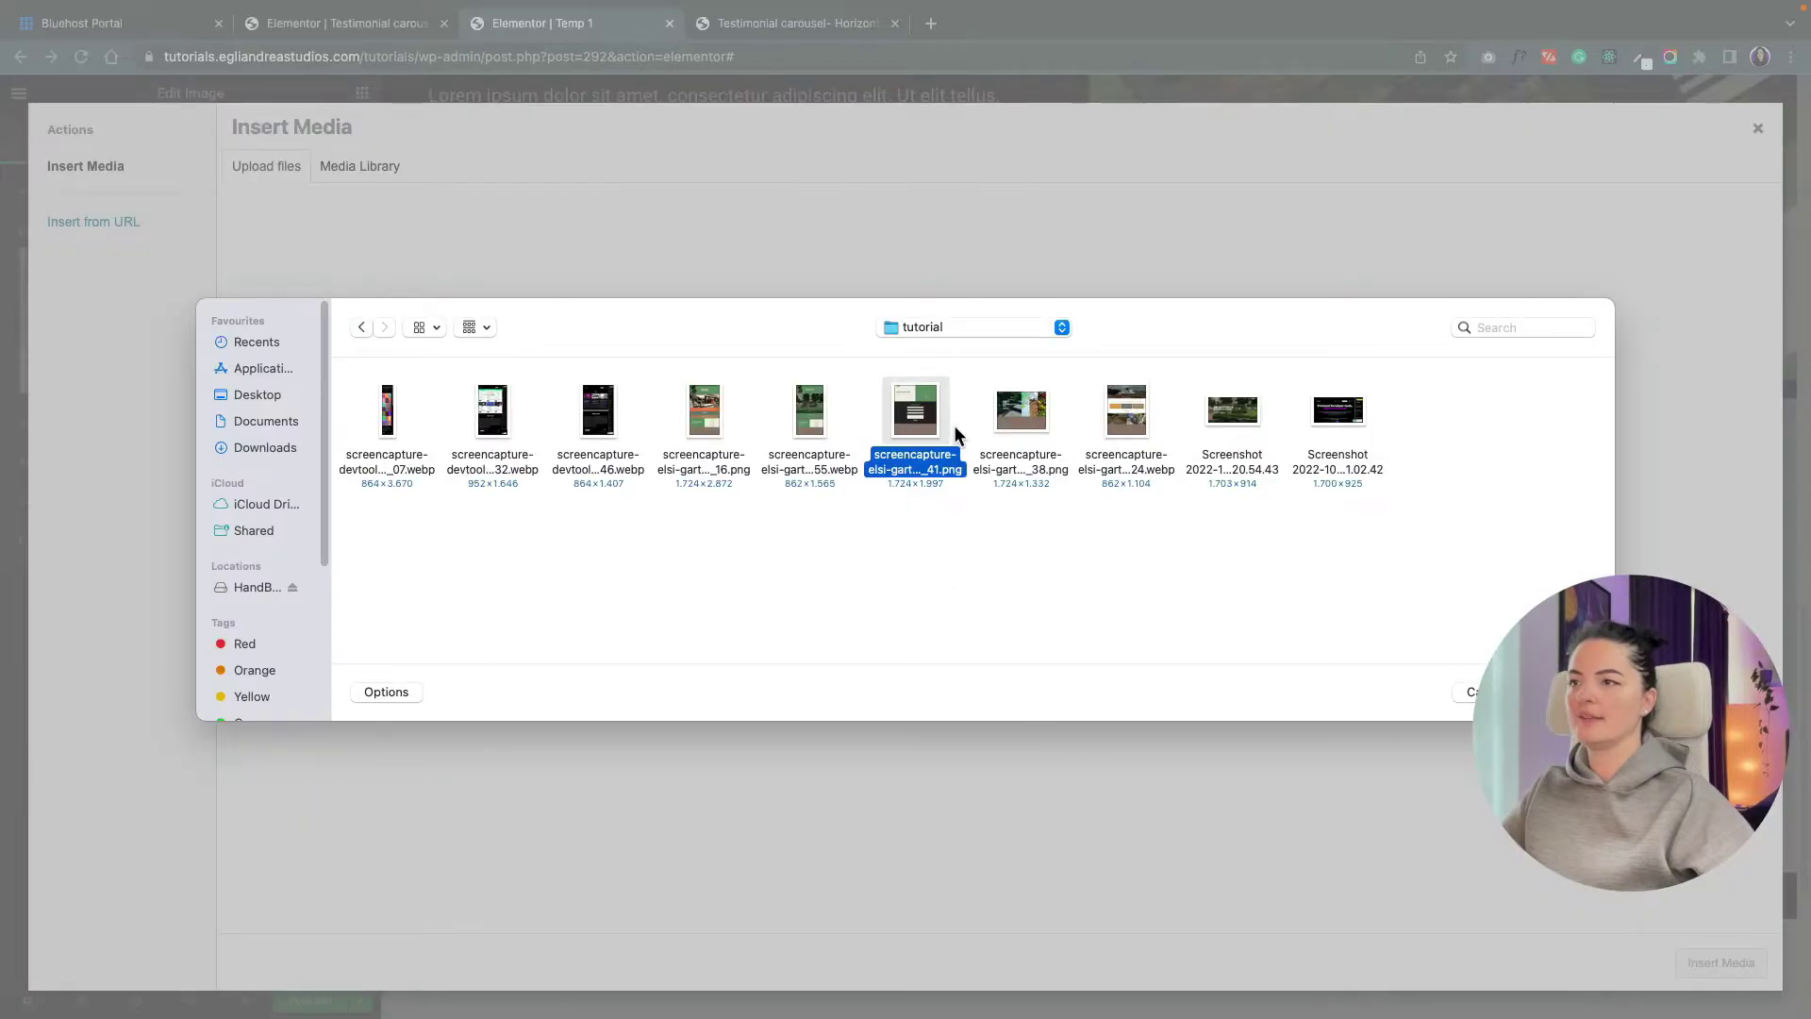
pyautogui.click(1557, 692)
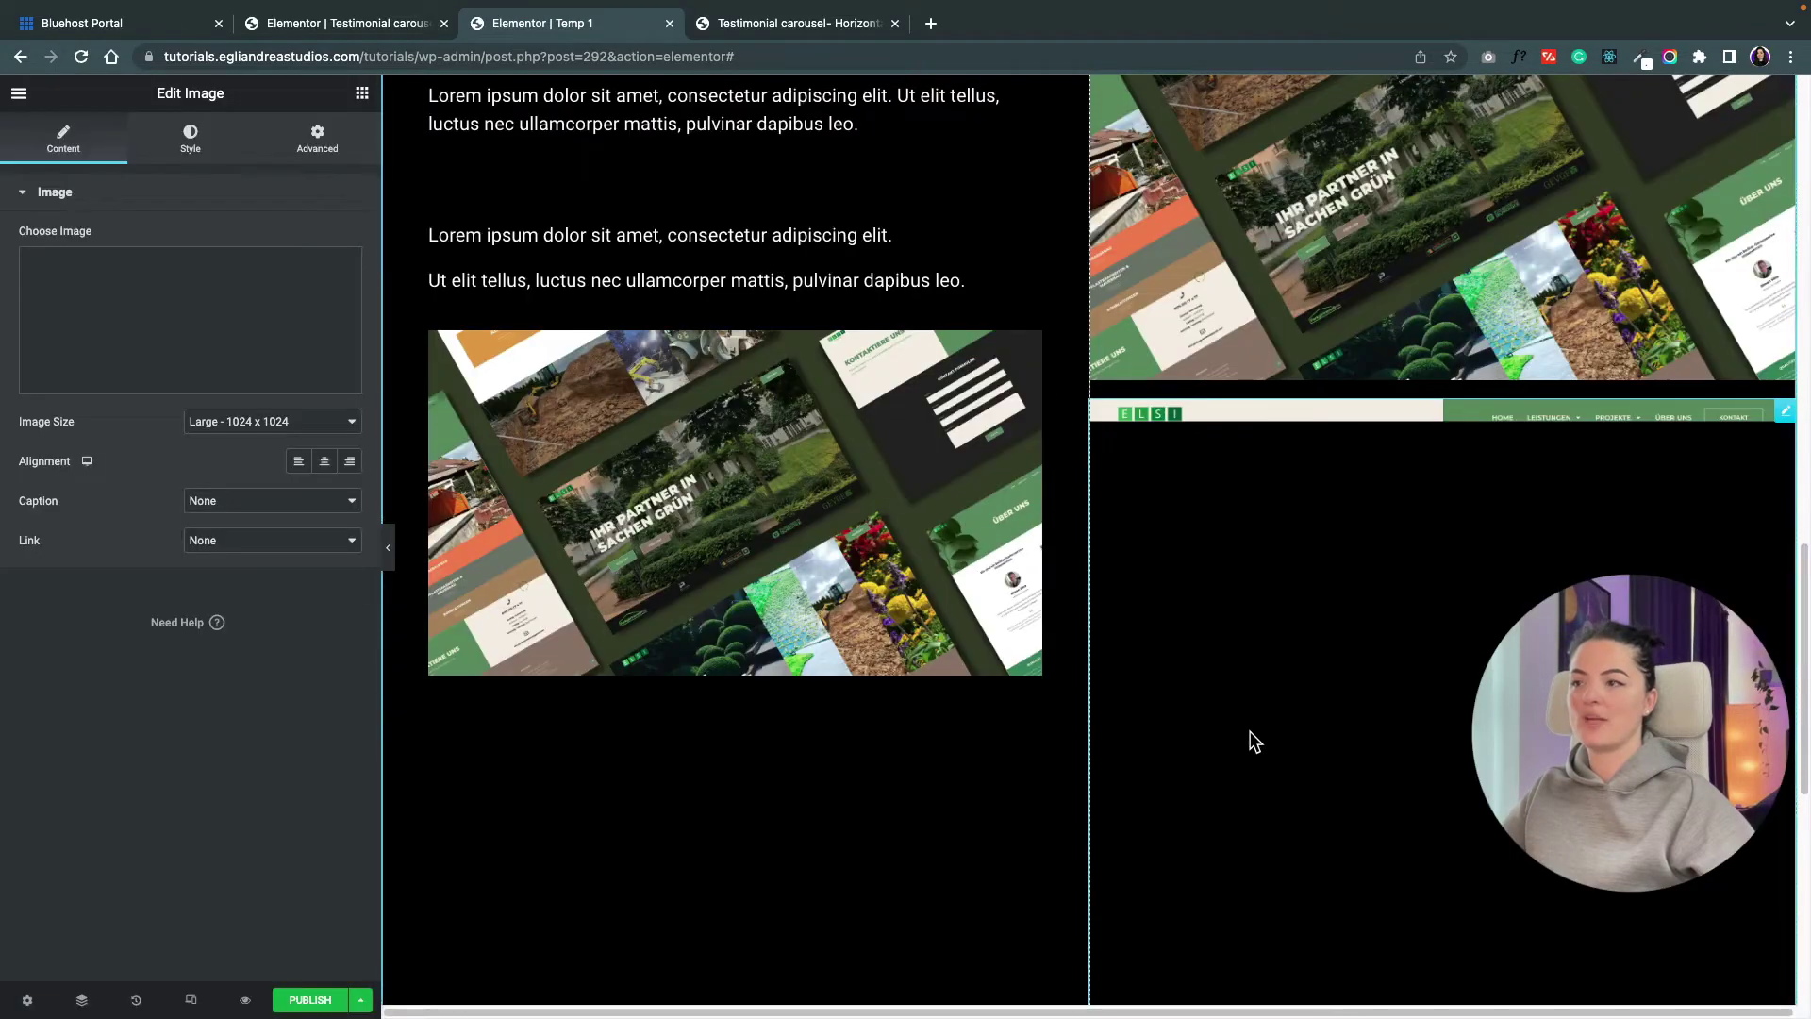
pyautogui.scroll(-3, 1249, 745)
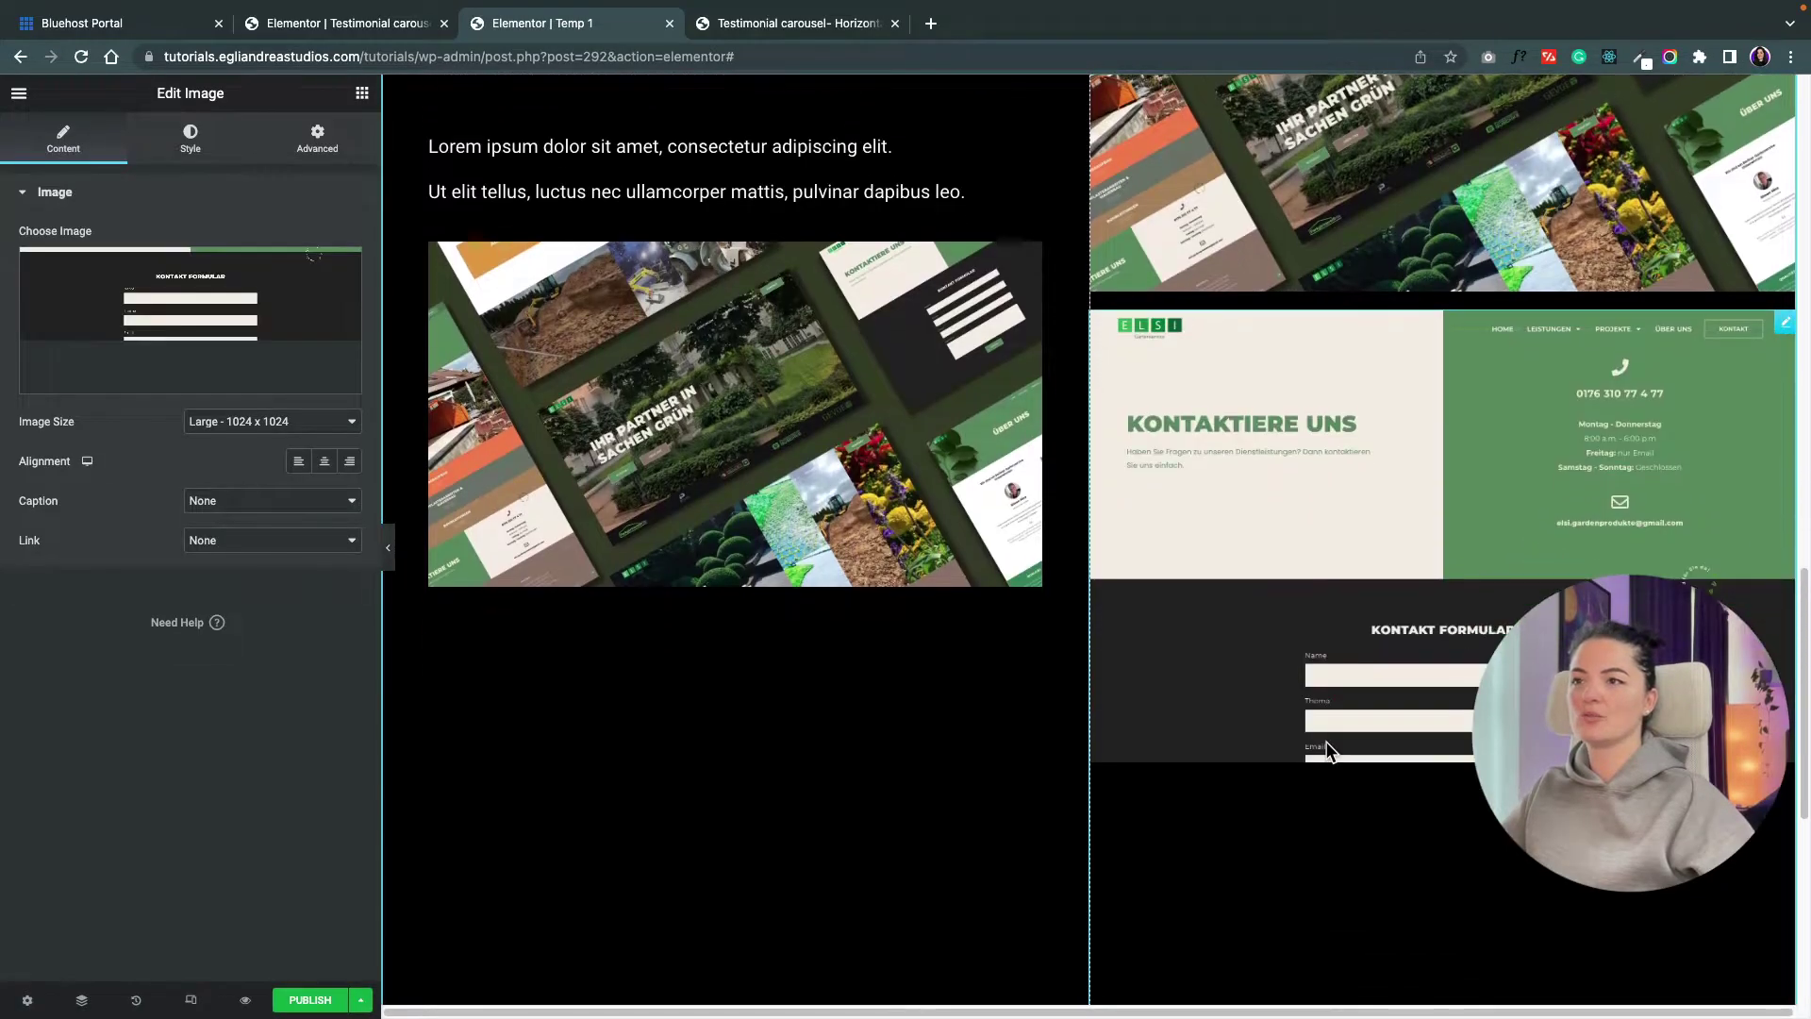
pyautogui.scroll(-2, 1328, 750)
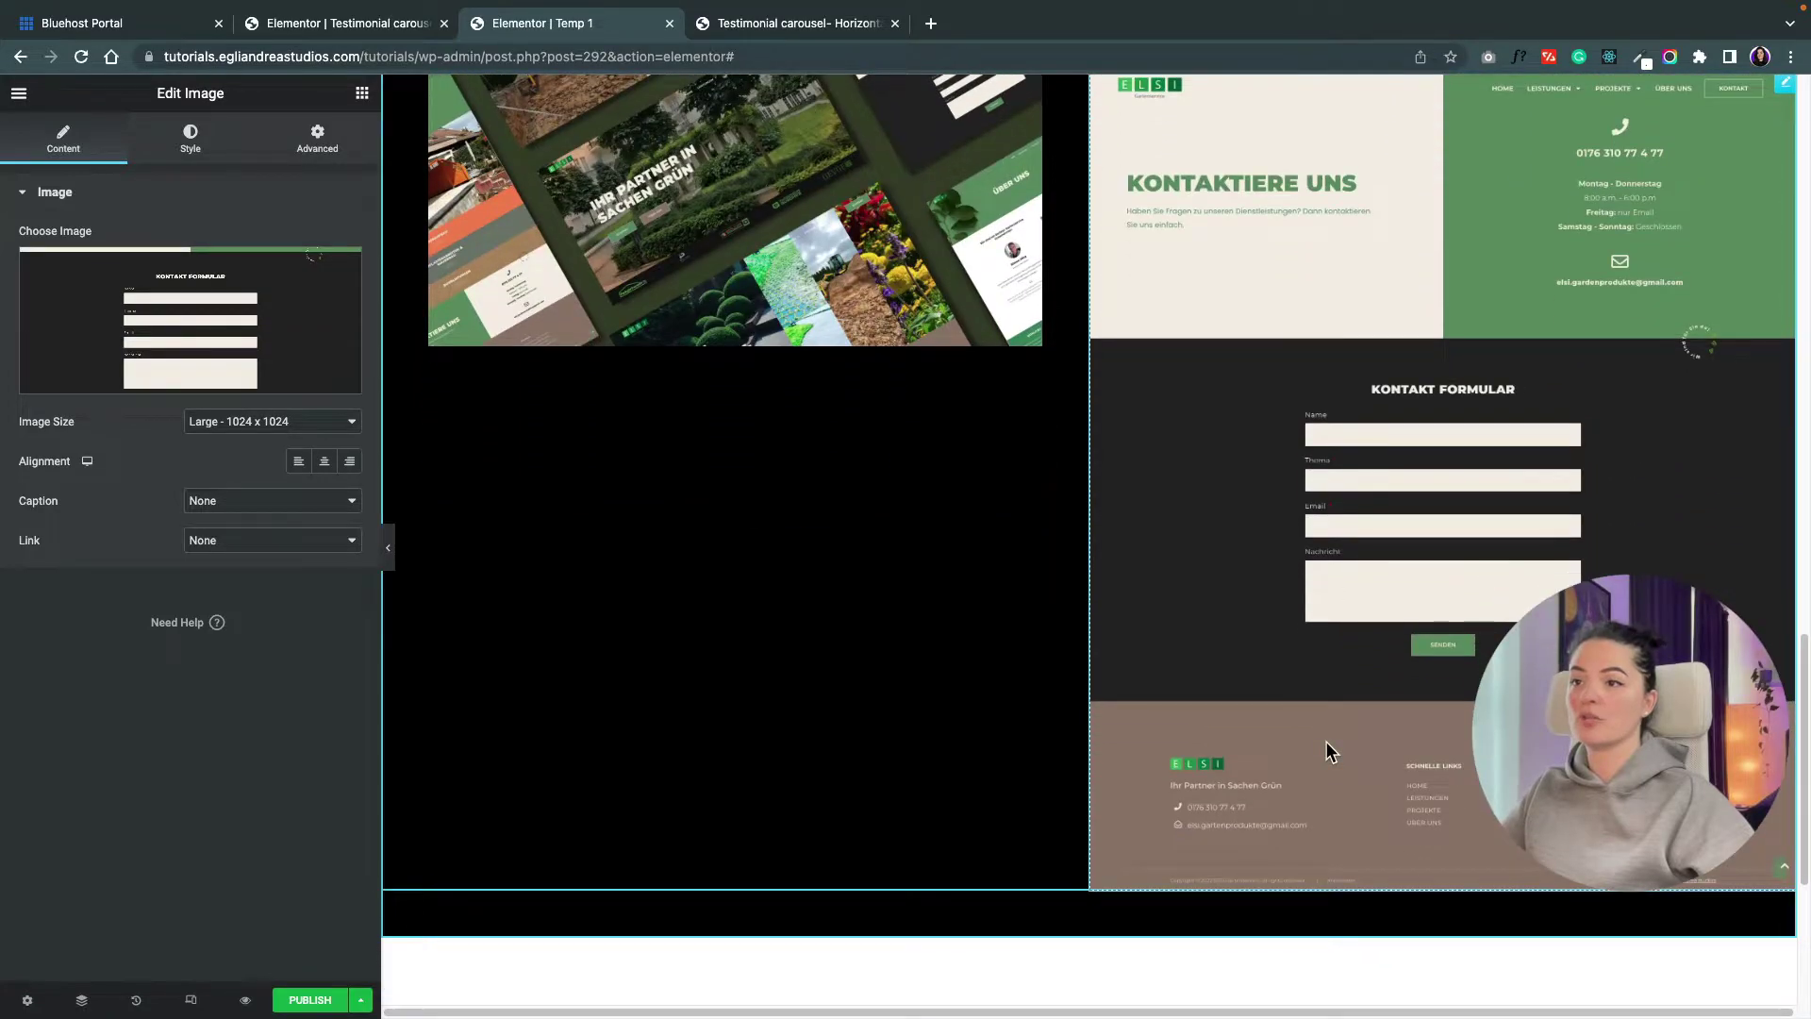
# - Preview the template at full width and examine the new image arrangement in the bottom inner section
pyautogui.click(362, 92)
pyautogui.scroll(-5, 865, 577)
pyautogui.press('super+p')
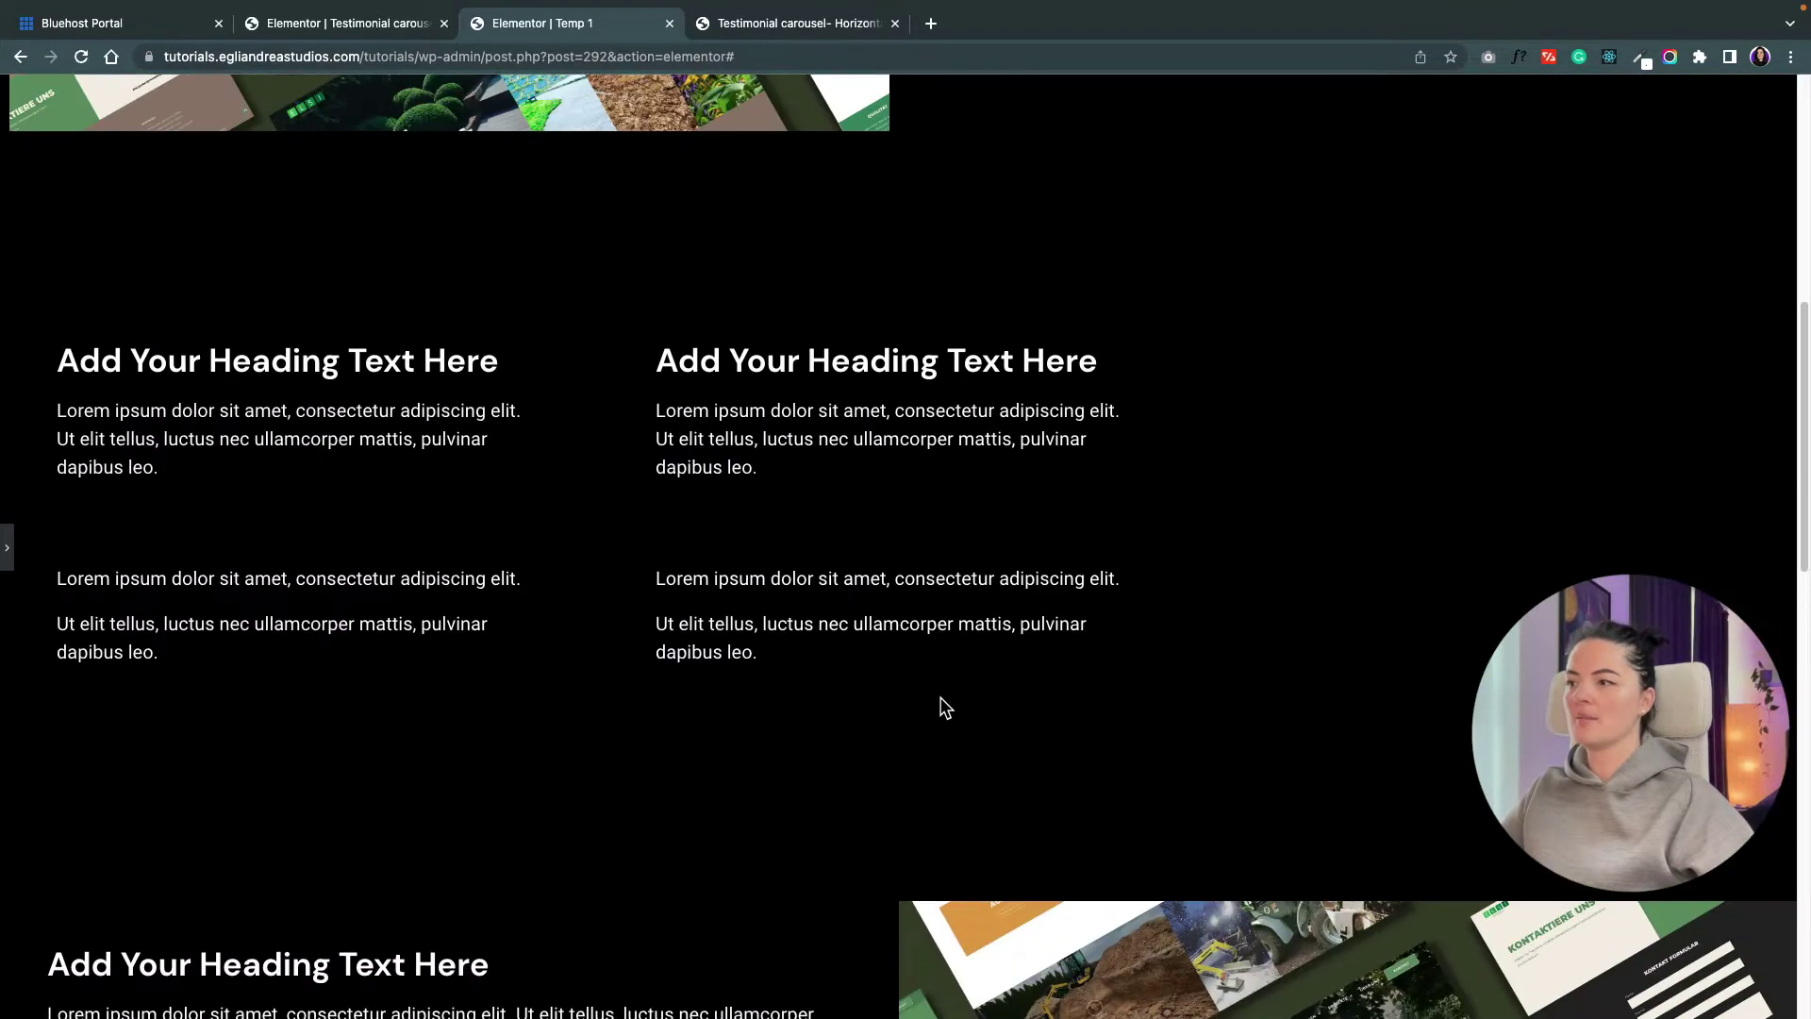
pyautogui.scroll(-8, 944, 708)
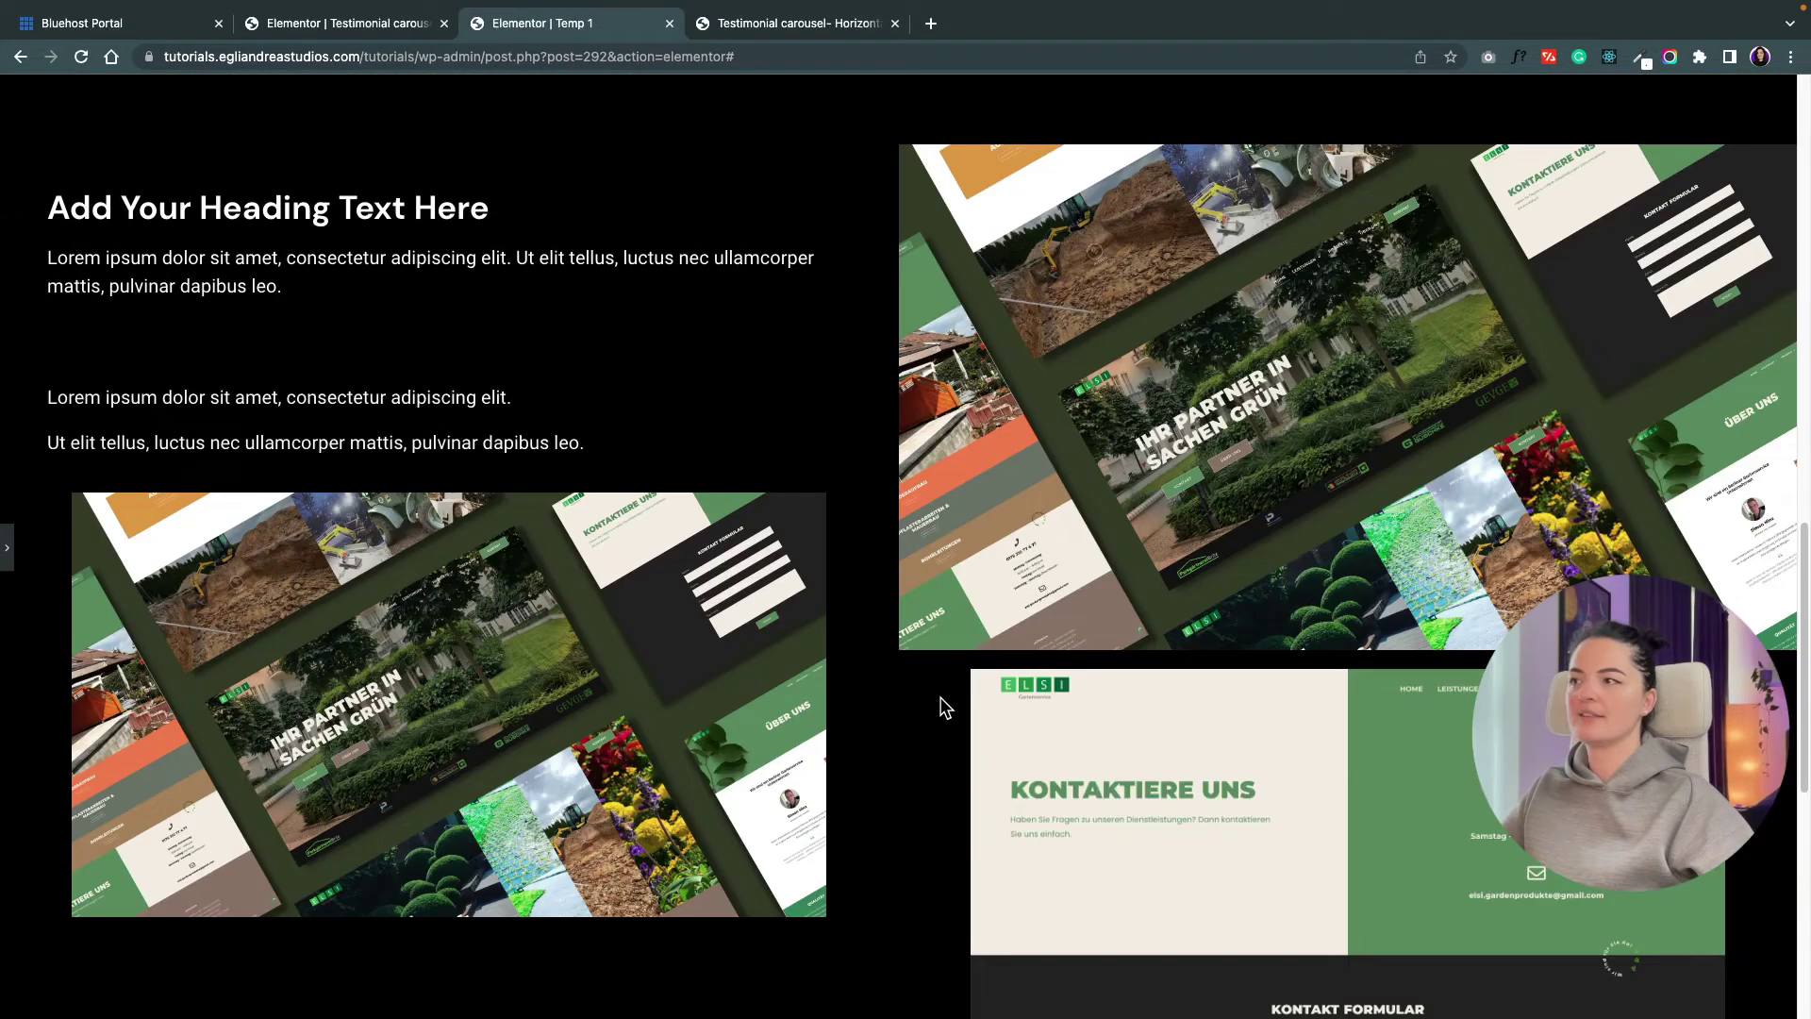
# - Set the top margin to 70 px for the image in the bottom inner section's first column
pyautogui.click(9, 547)
pyautogui.click(1031, 505)
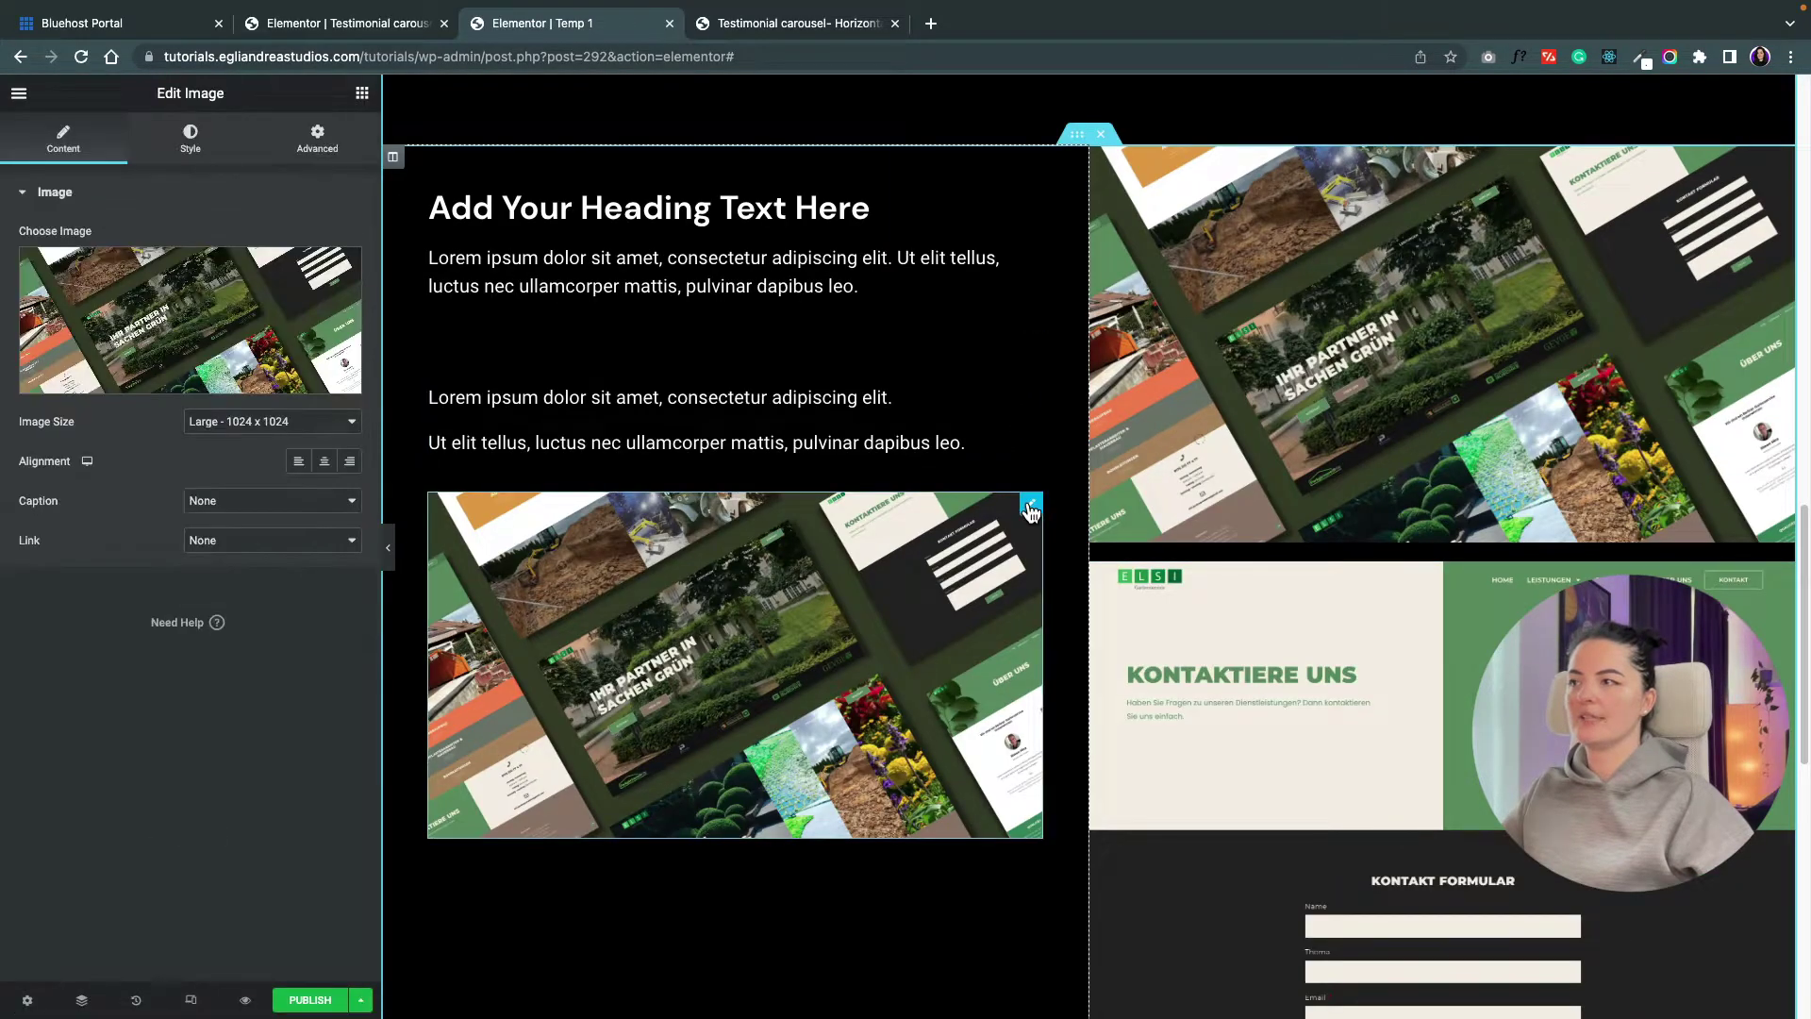
pyautogui.click(317, 139)
pyautogui.click(47, 259)
pyautogui.write('70')
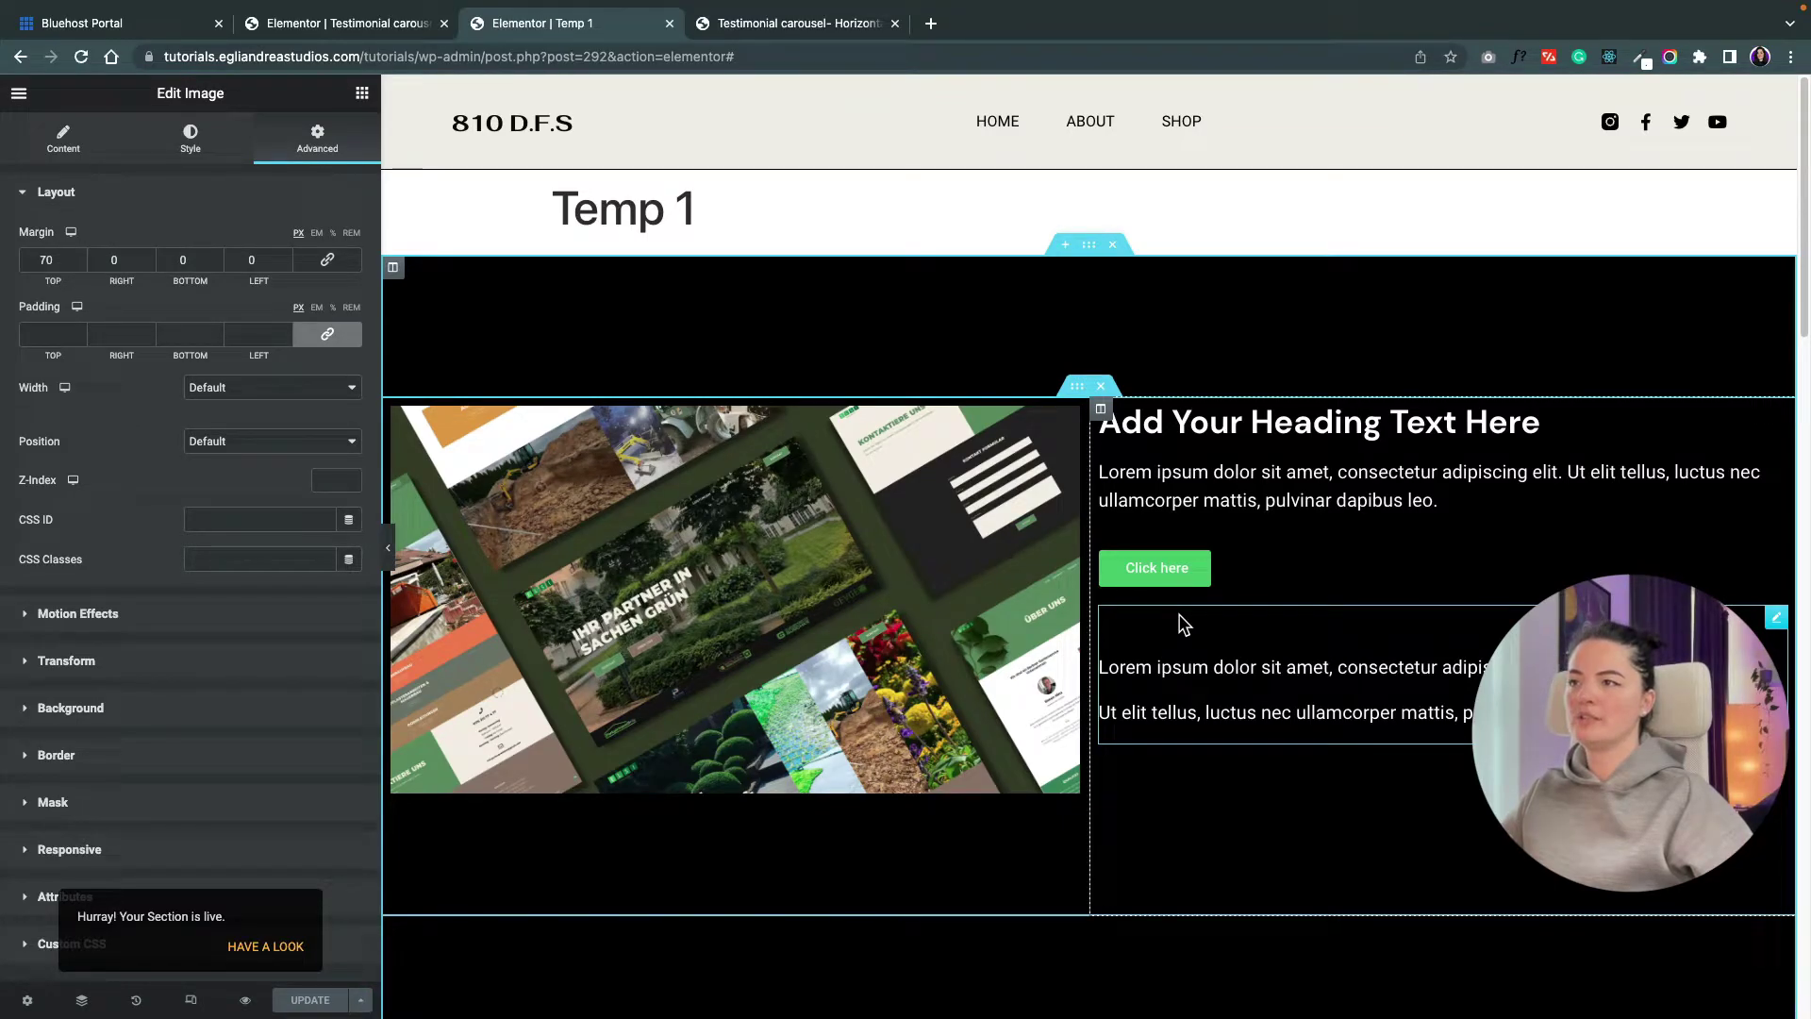
# - Exit the template editor and duplicate Temp 1 from the saved templates with Happy Clone
pyautogui.click(21, 98)
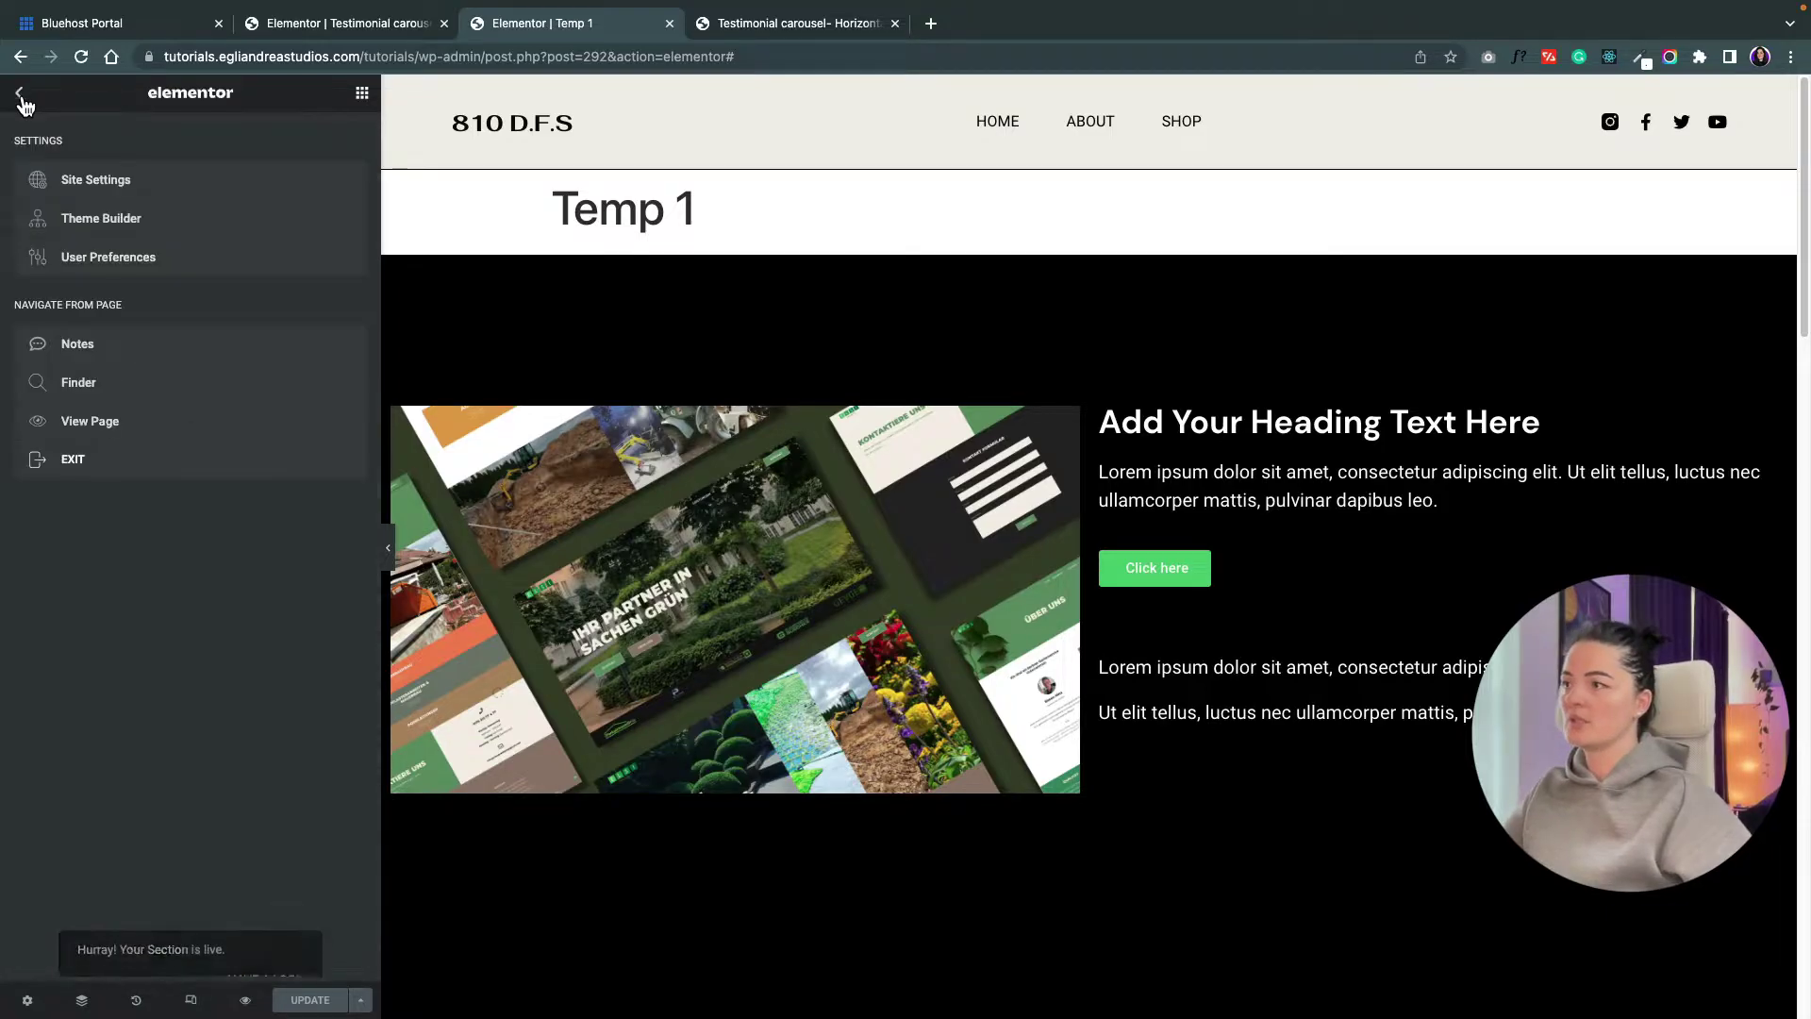
pyautogui.click(149, 462)
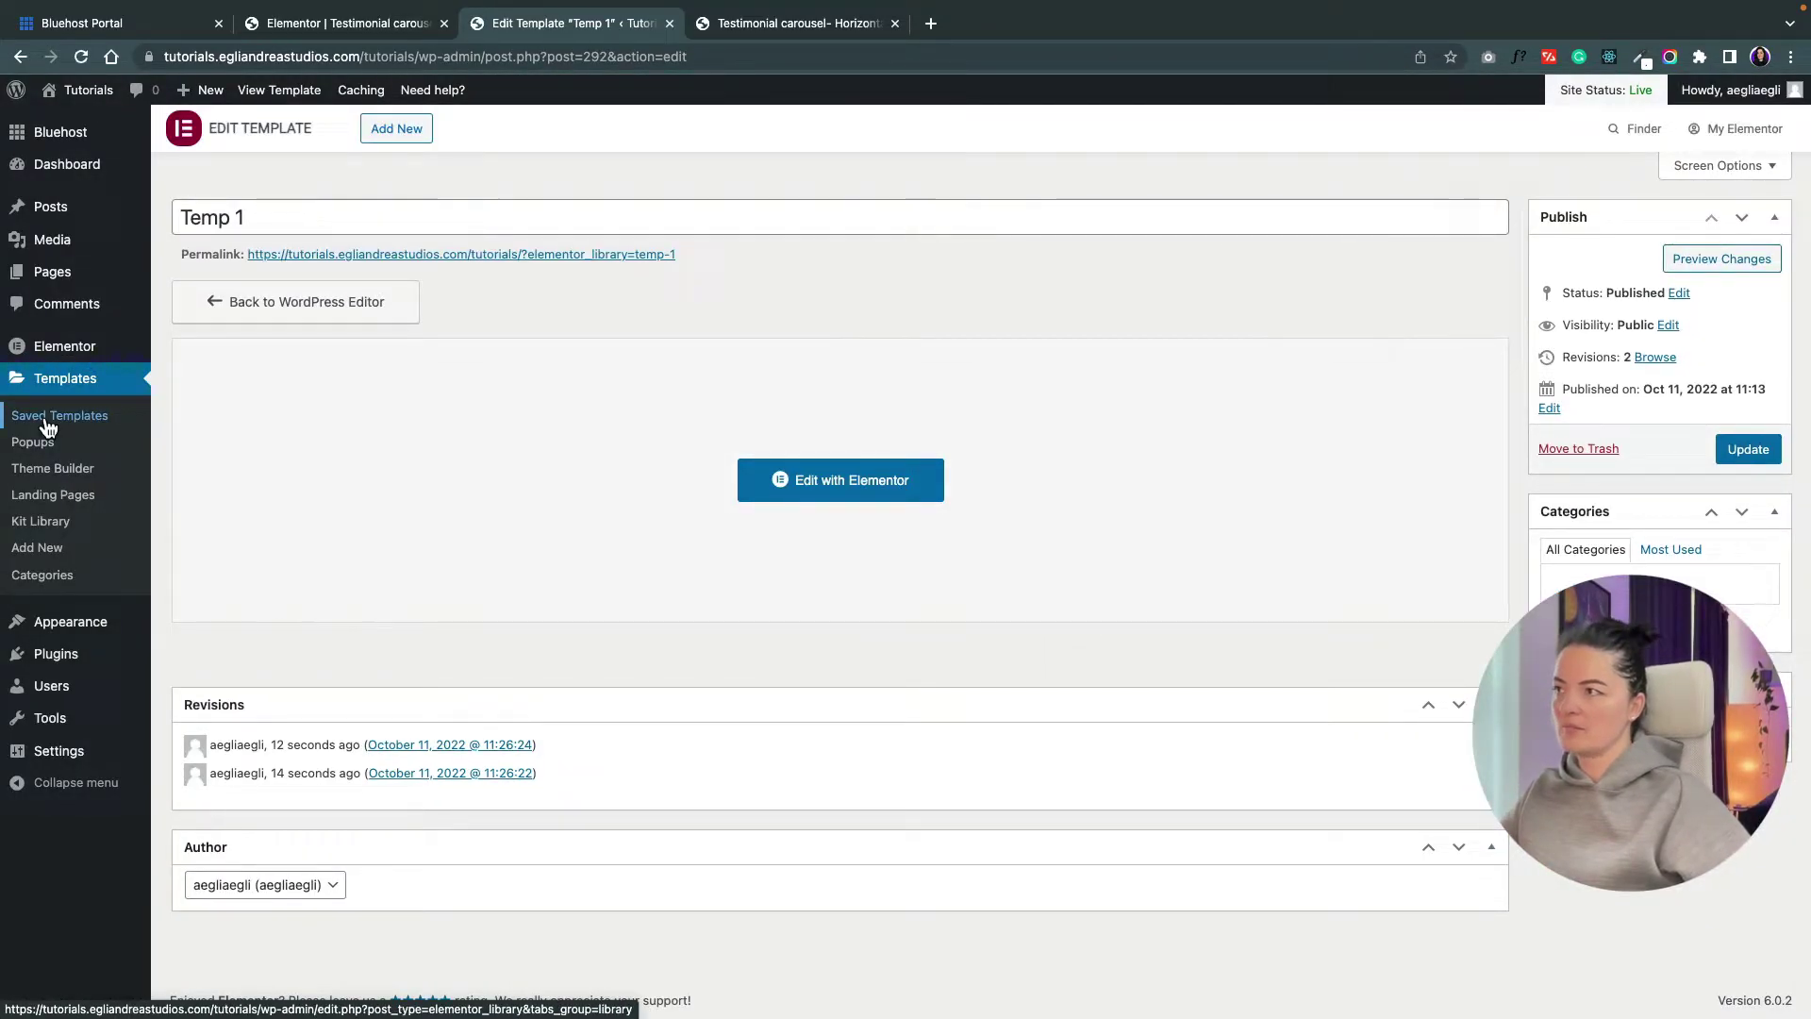
pyautogui.click(44, 425)
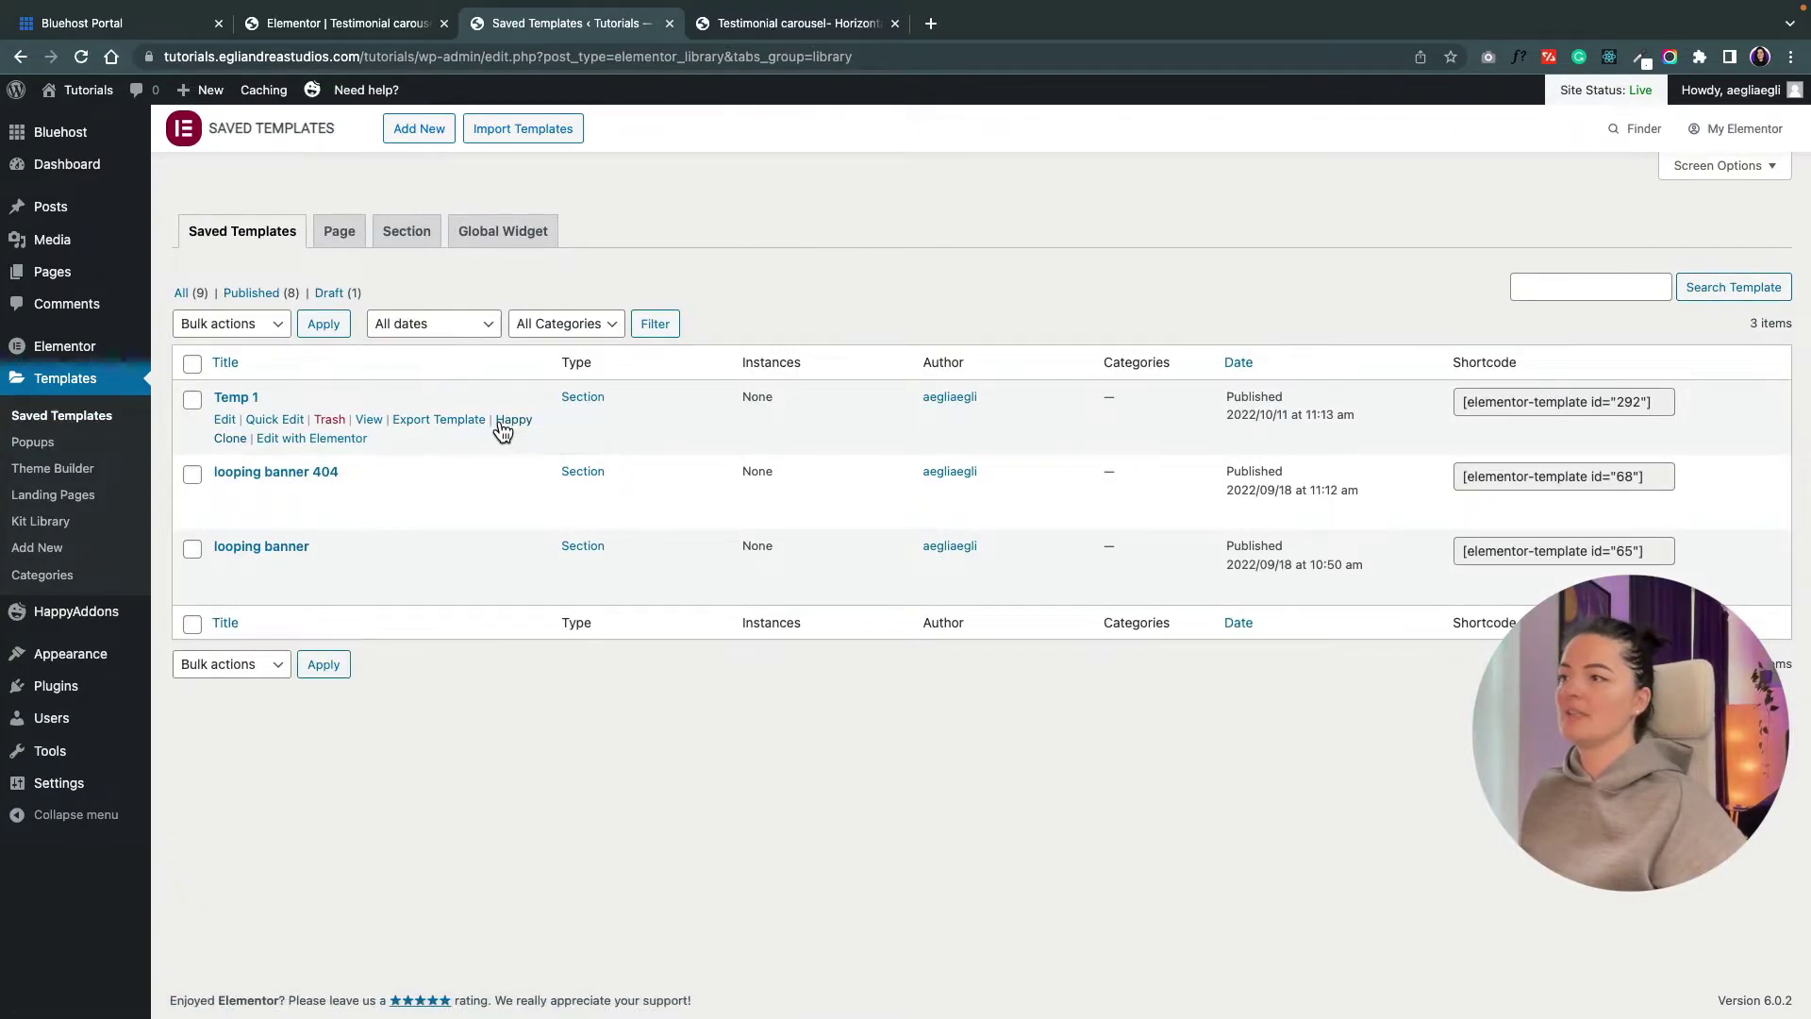
pyautogui.click(503, 422)
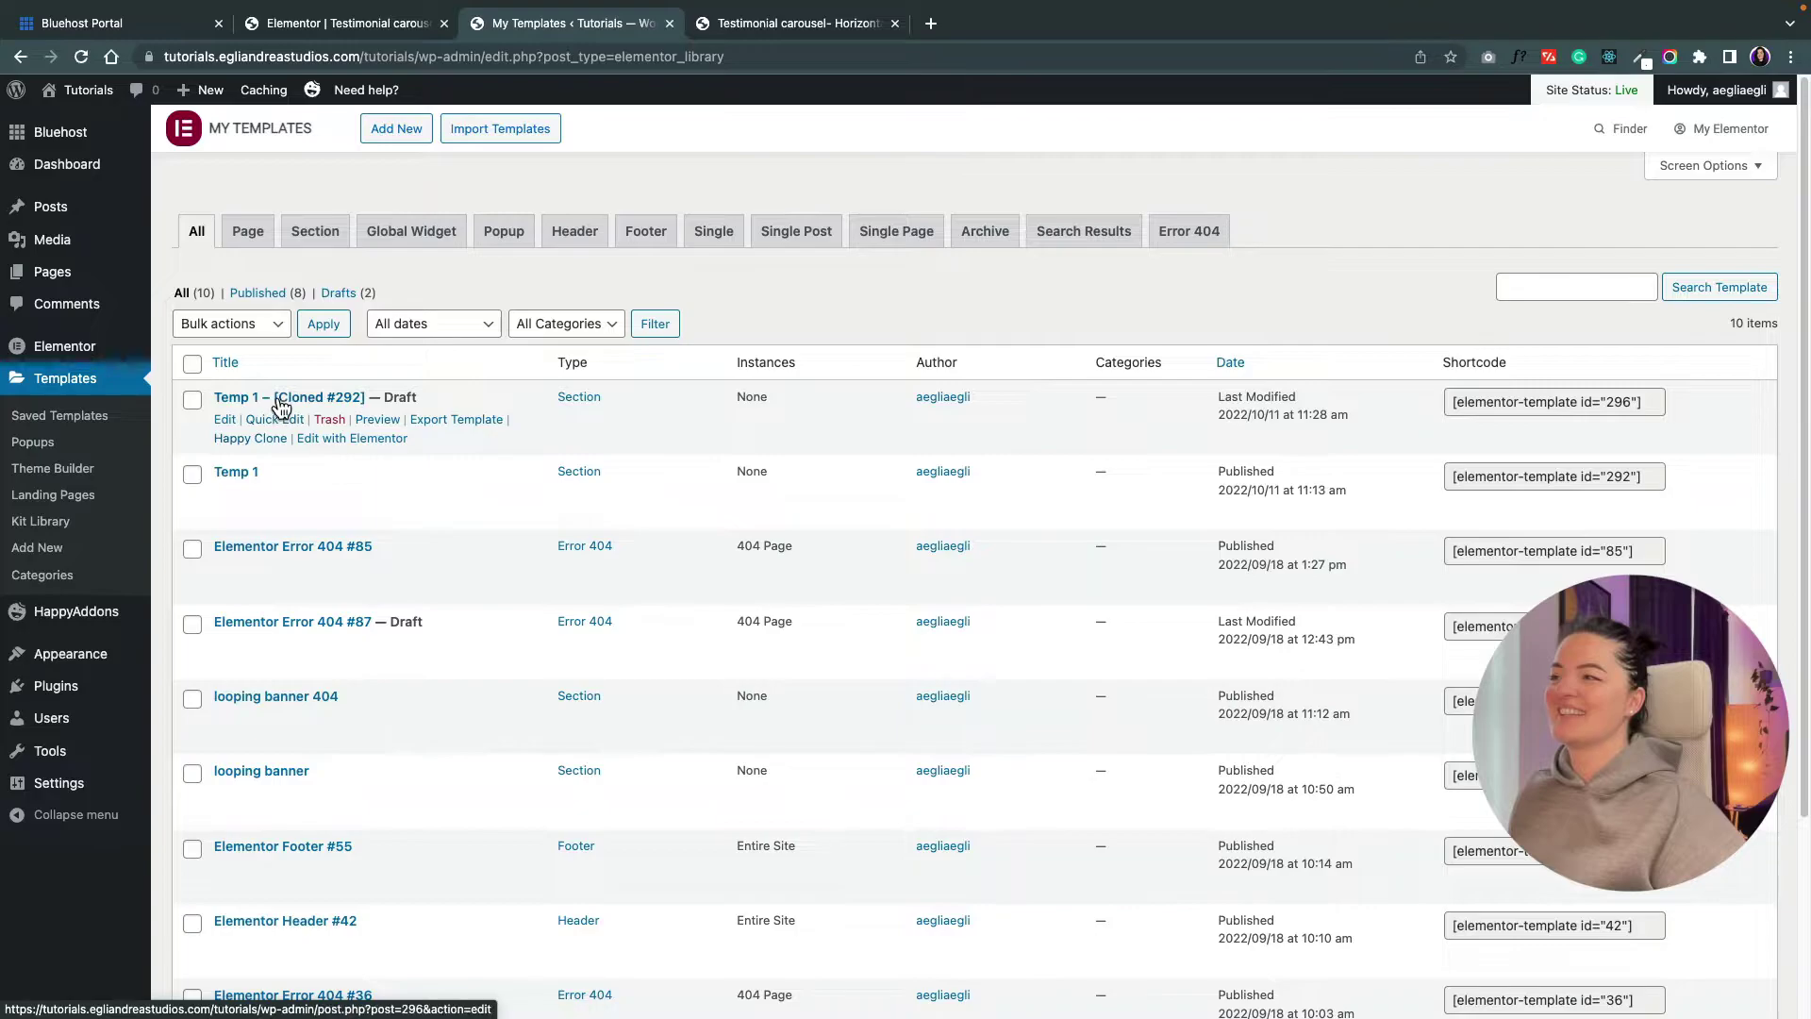
# - Rename the cloned template to "Temp 2" and open it for editing in Elementor
pyautogui.click(316, 435)
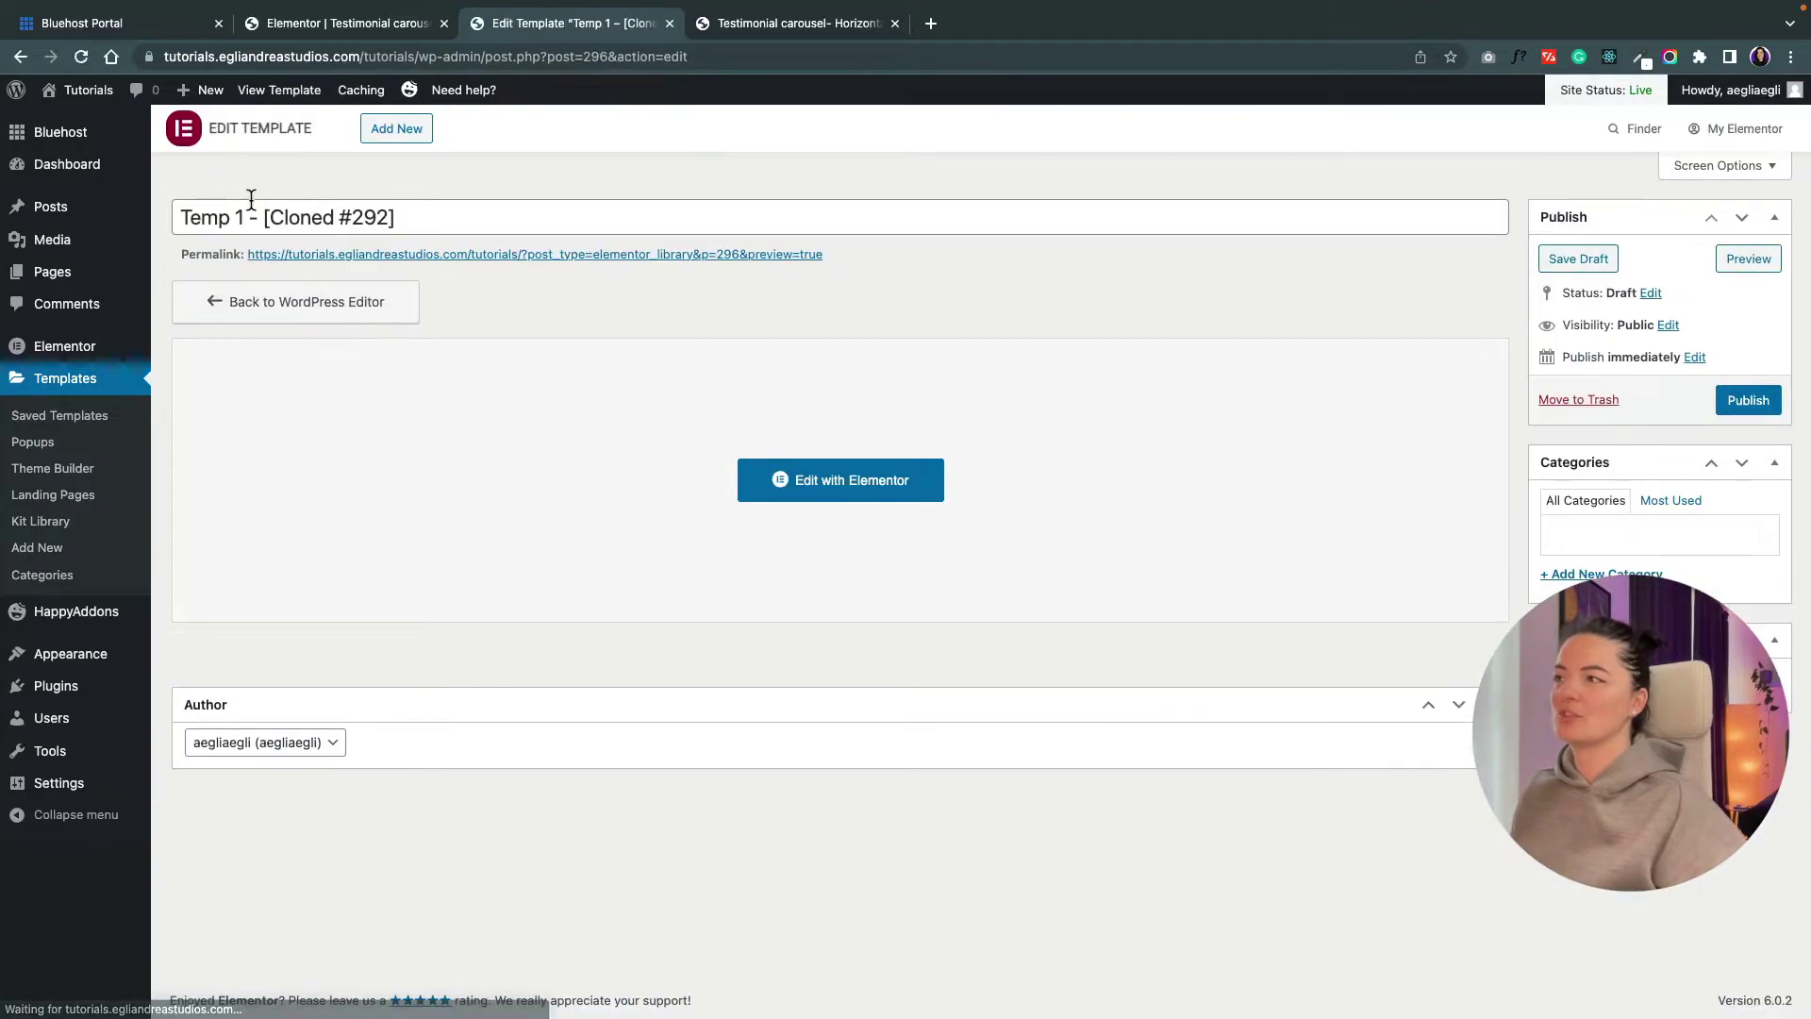
pyautogui.click(244, 217)
pyautogui.press('BackSpace')
pyautogui.write('2')
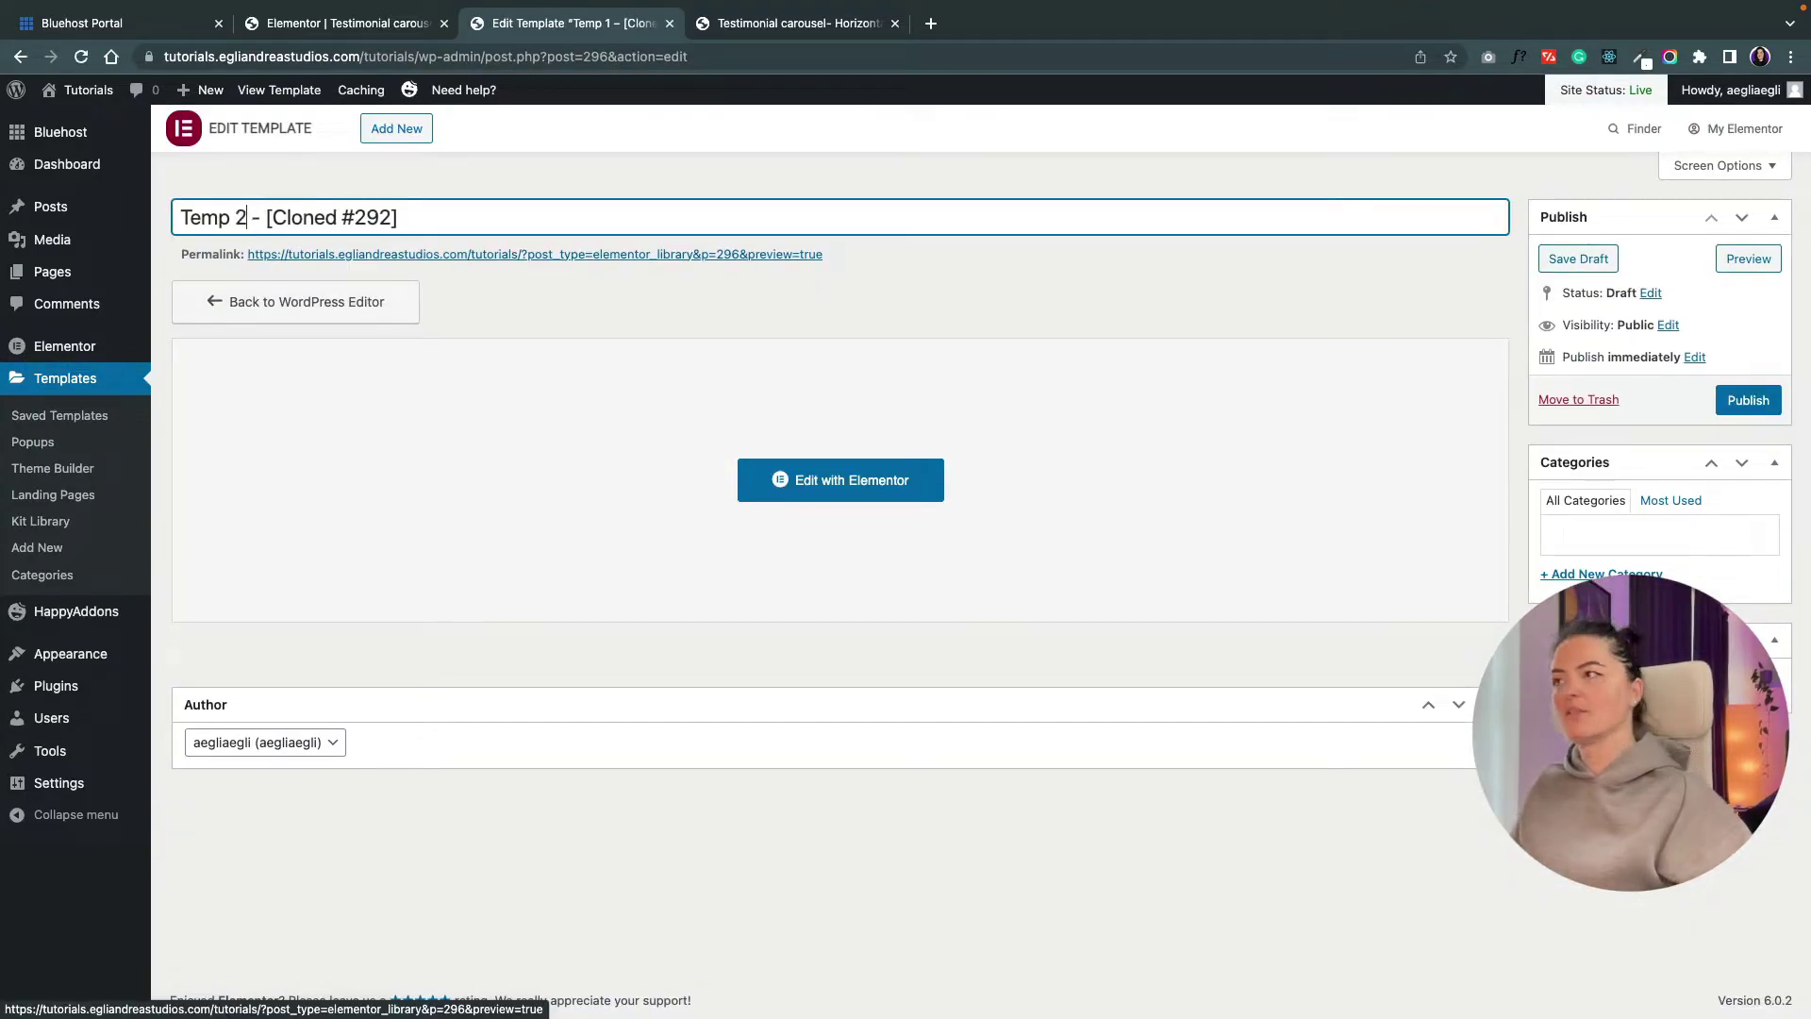
pyautogui.moveTo(253, 217); pyautogui.dragTo(514, 215)
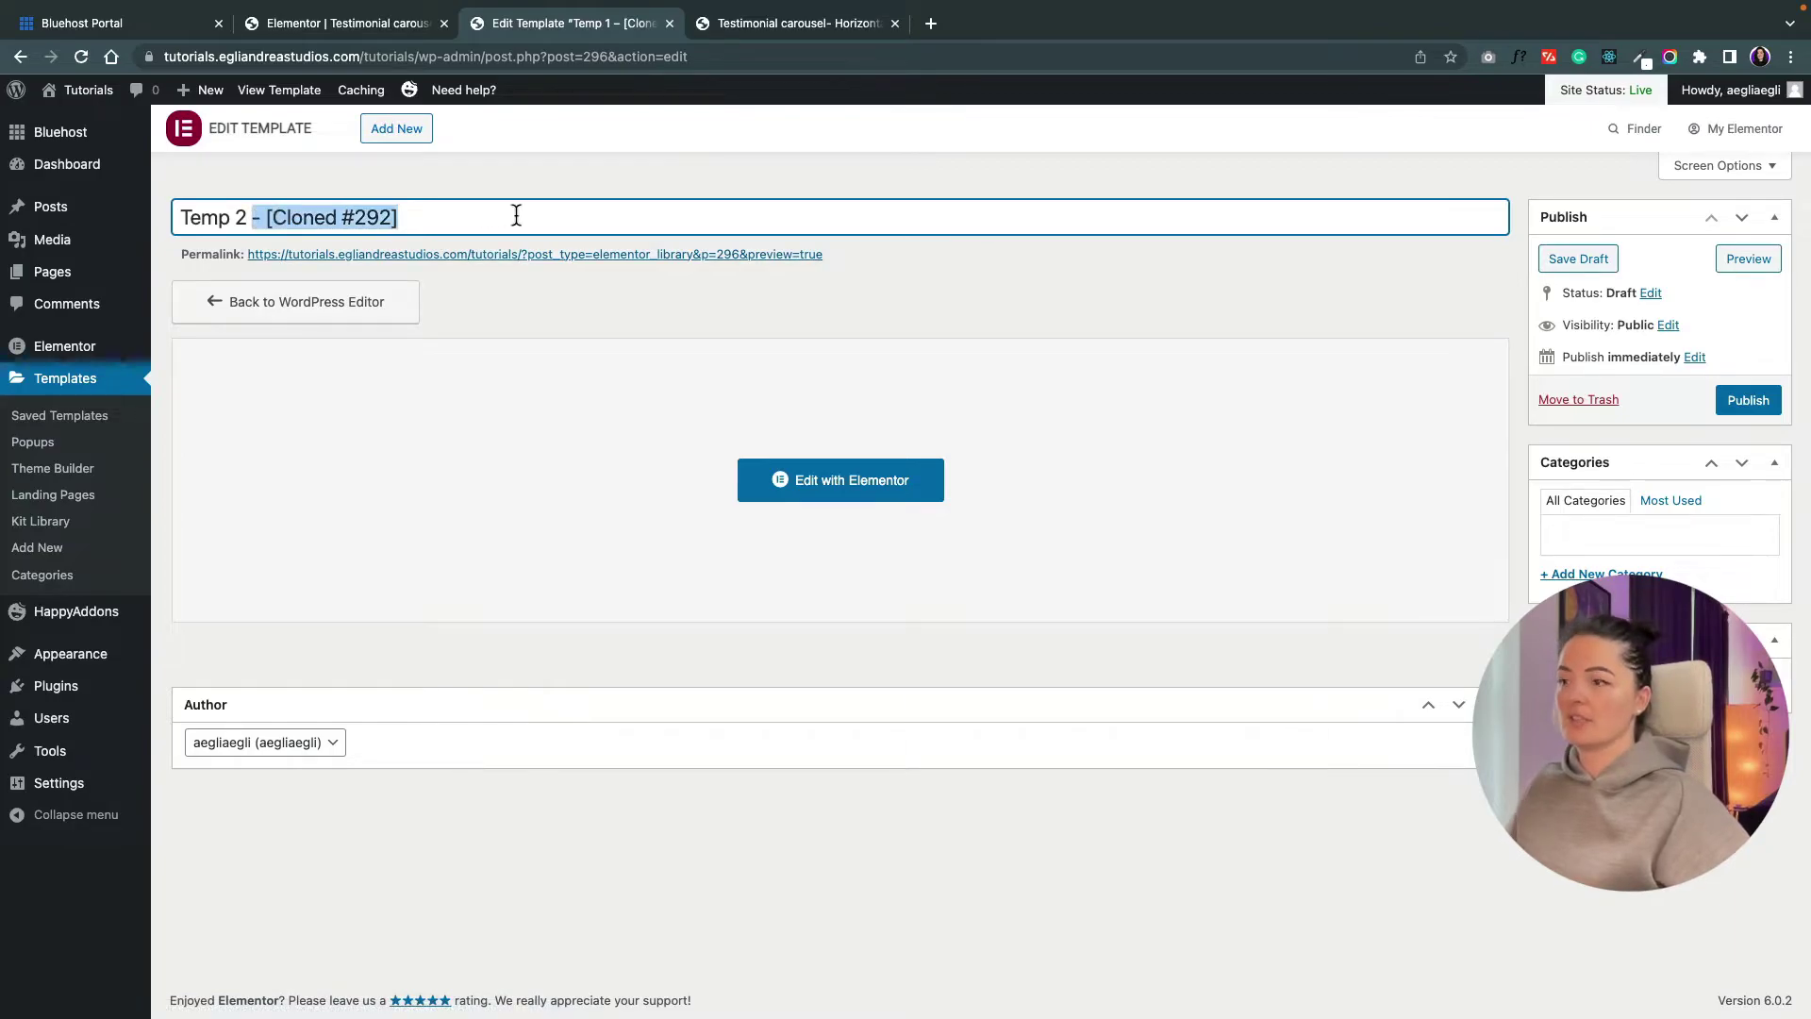
pyautogui.press('BackSpace')
pyautogui.click(886, 489)
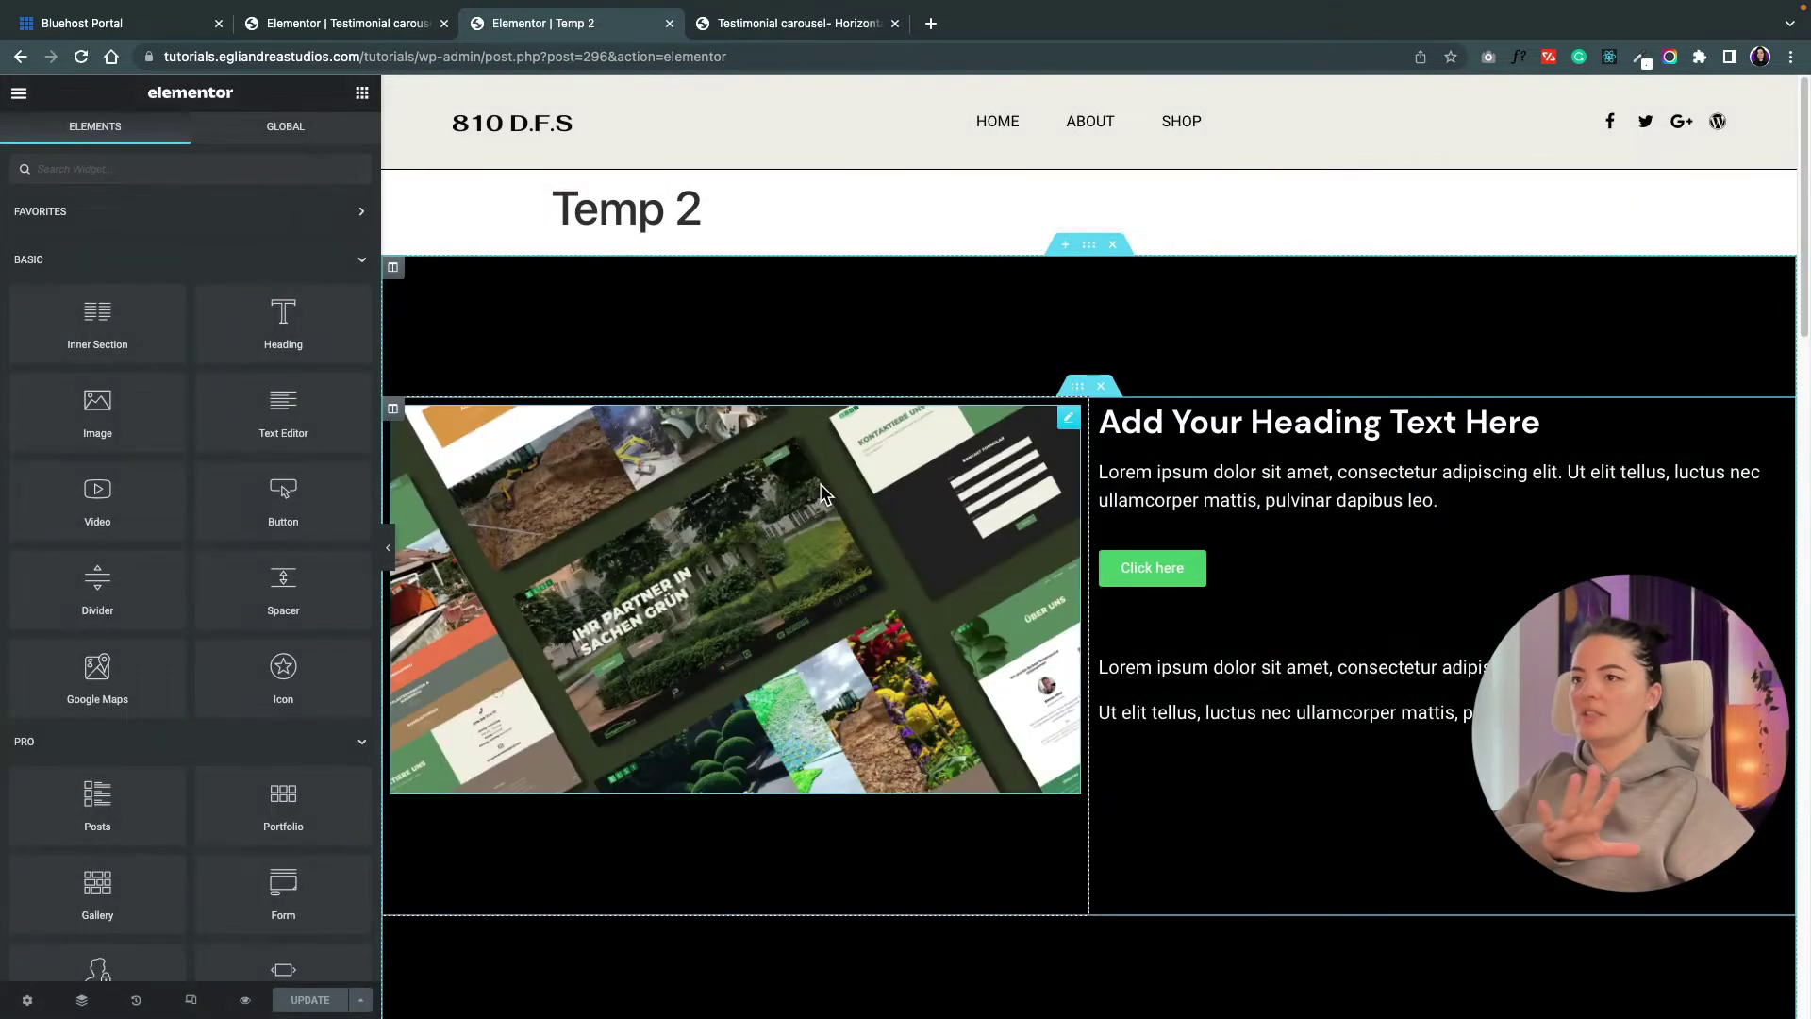
# - Replace the top inner section's image with the uploaded file Screenshot 2022-10-06 at 21.02.42.png
pyautogui.click(783, 551)
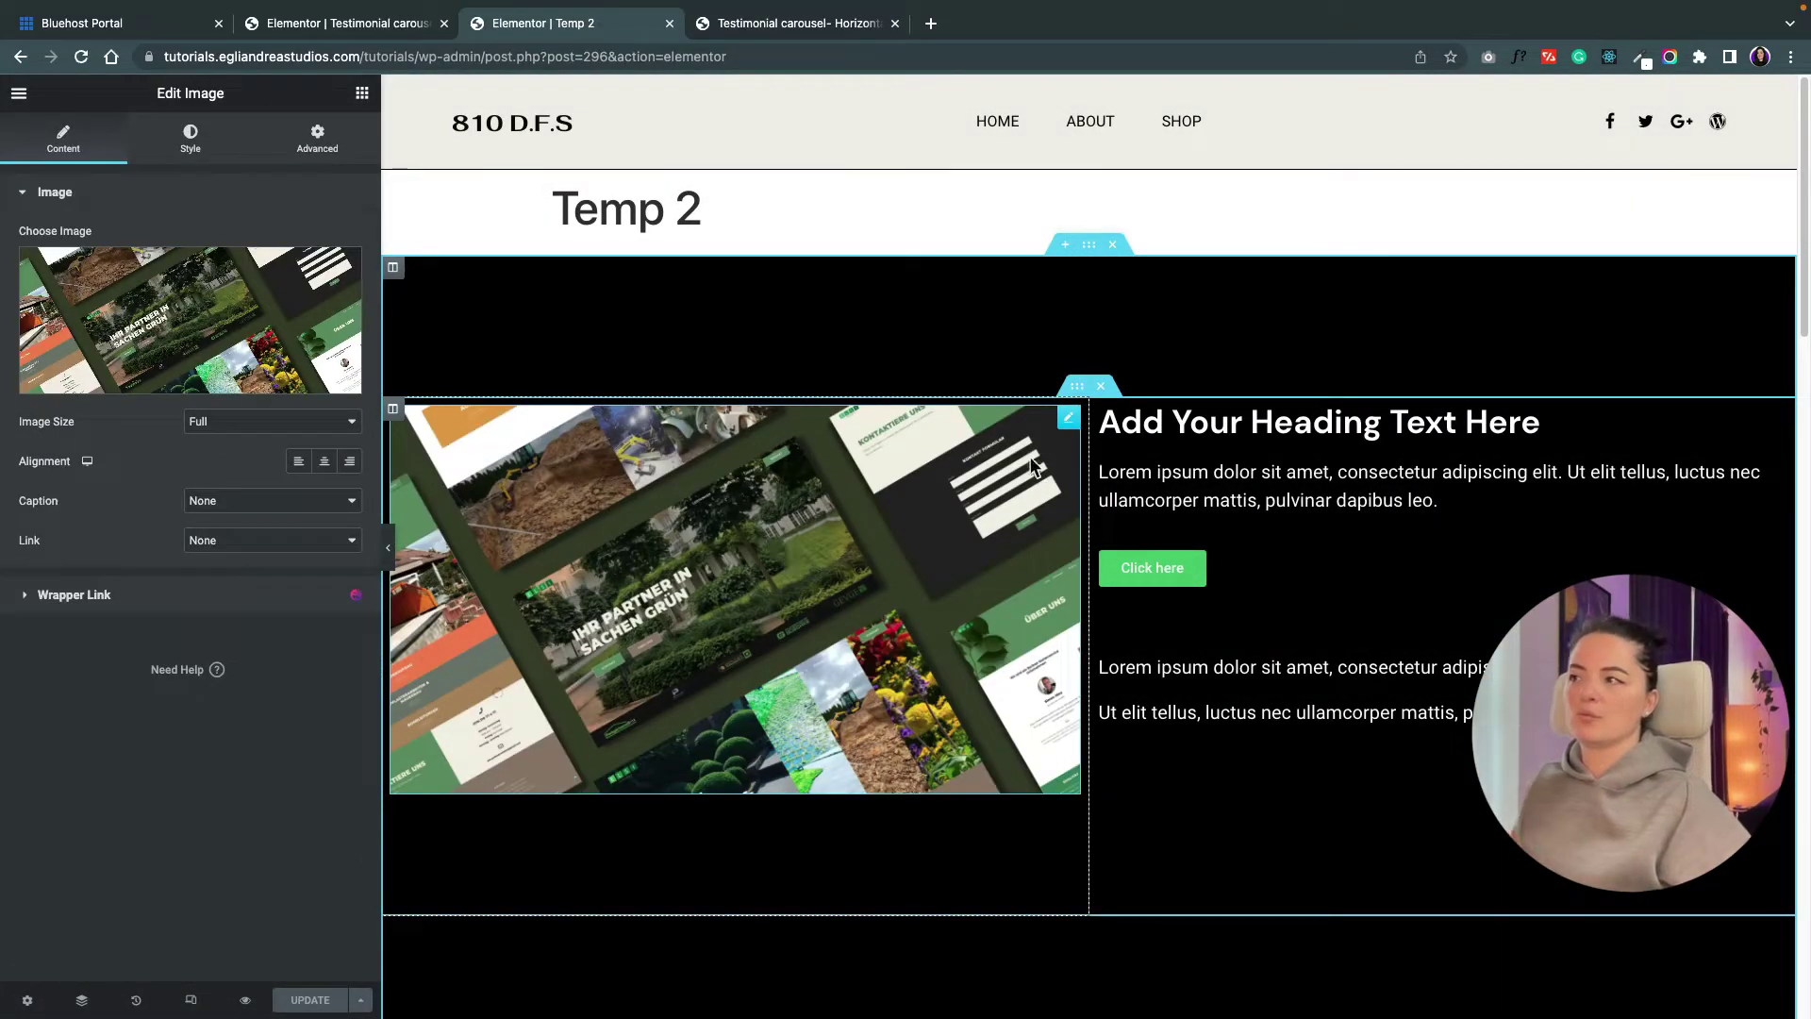
pyautogui.click(302, 324)
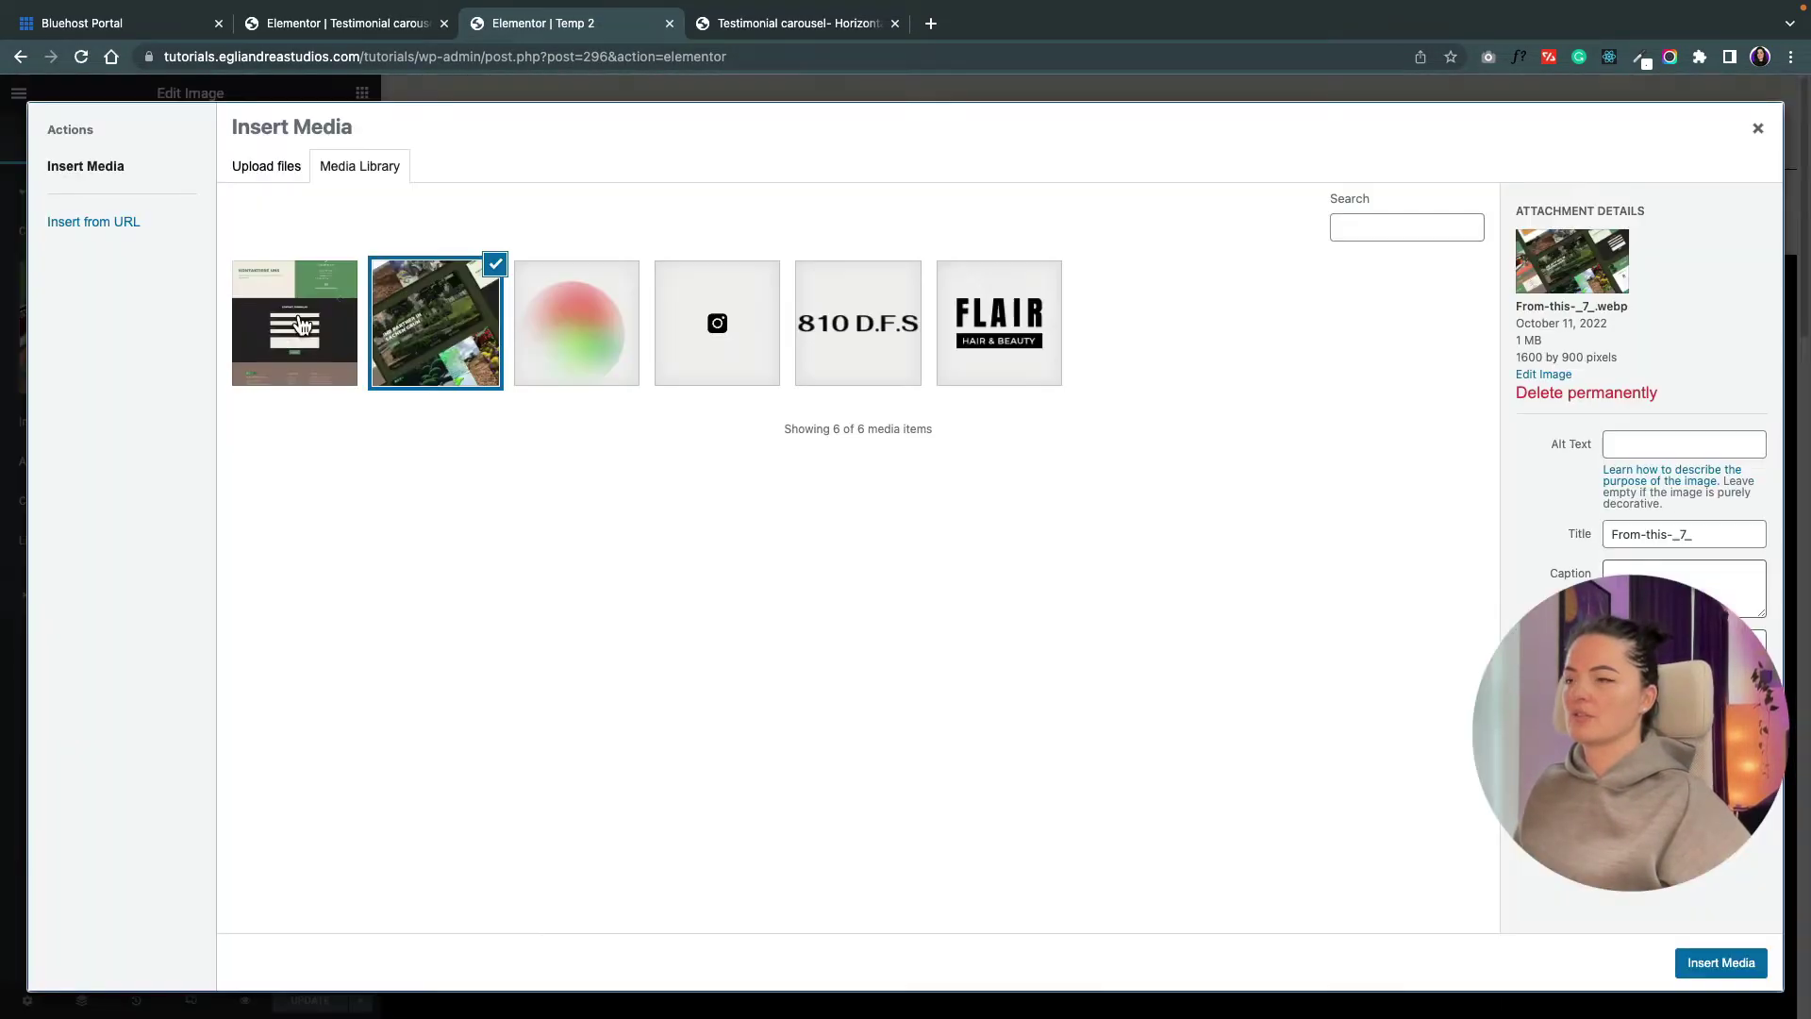
pyautogui.click(266, 167)
pyautogui.click(1000, 501)
pyautogui.press('Return')
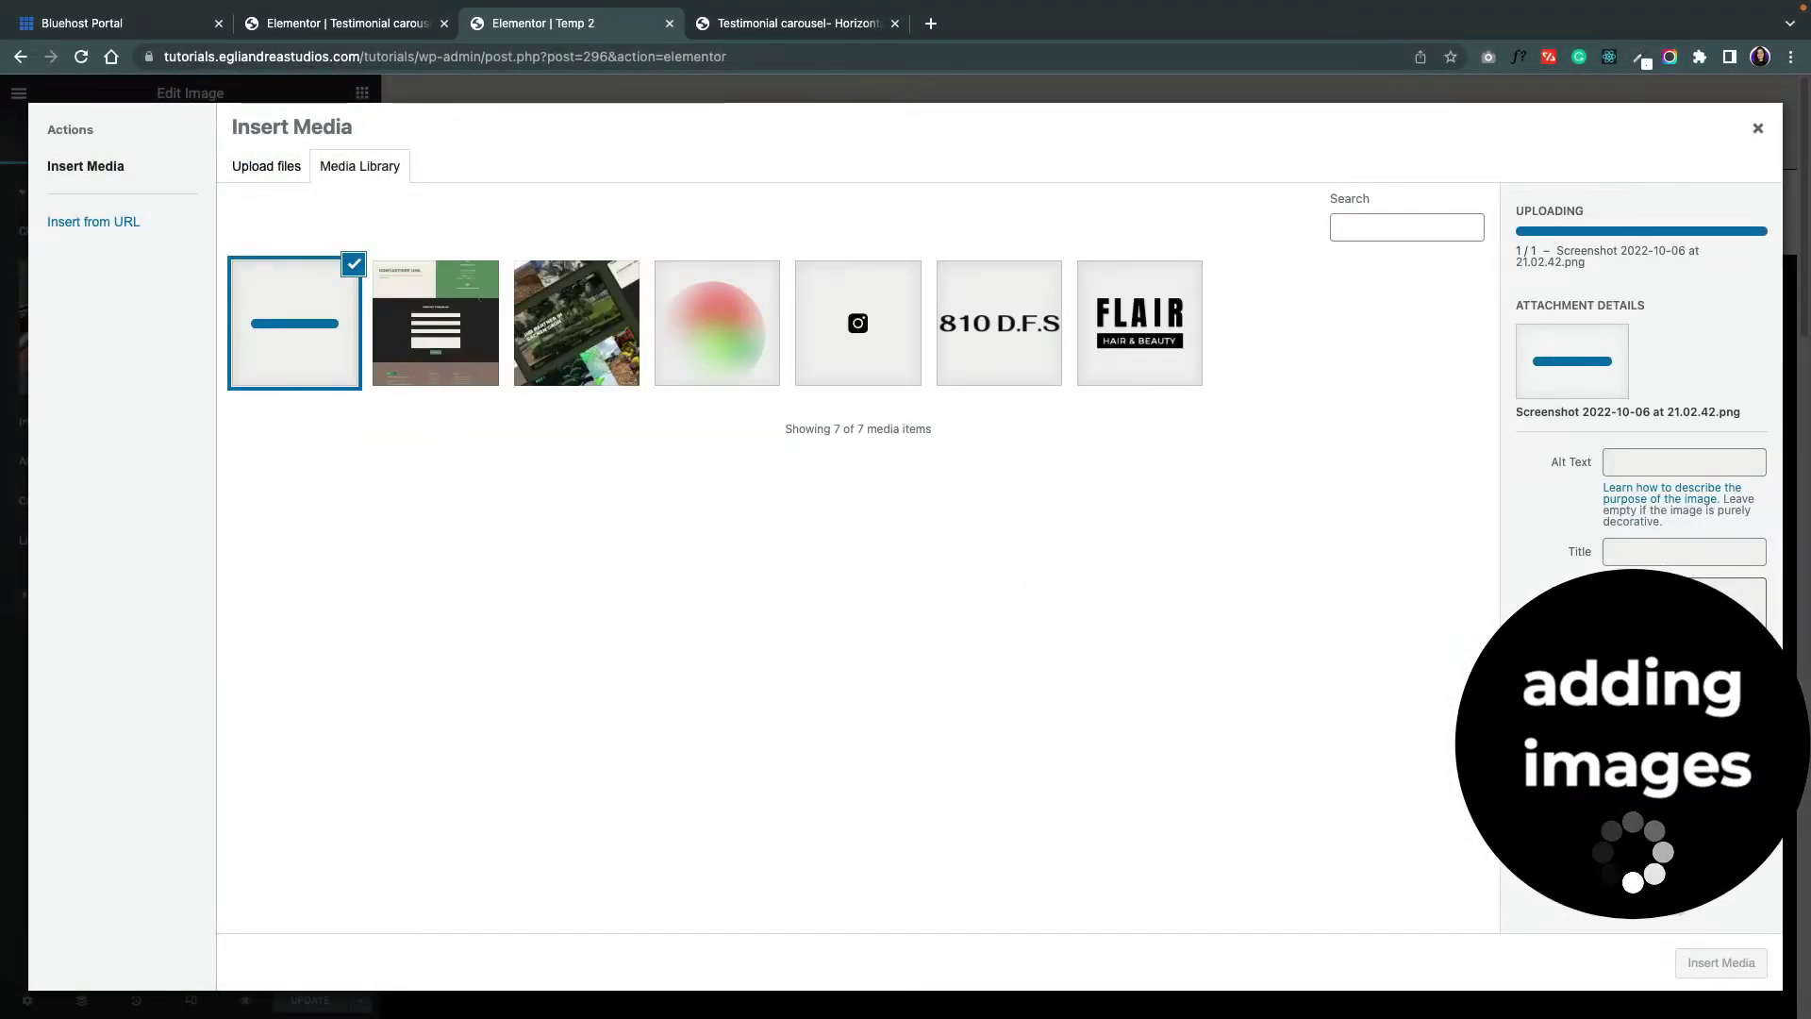
pyautogui.click(1721, 962)
# - Replace the upper image in the bottom inner section's second column with the devtooly screenshot from the media library
pyautogui.scroll(-10, 1144, 771)
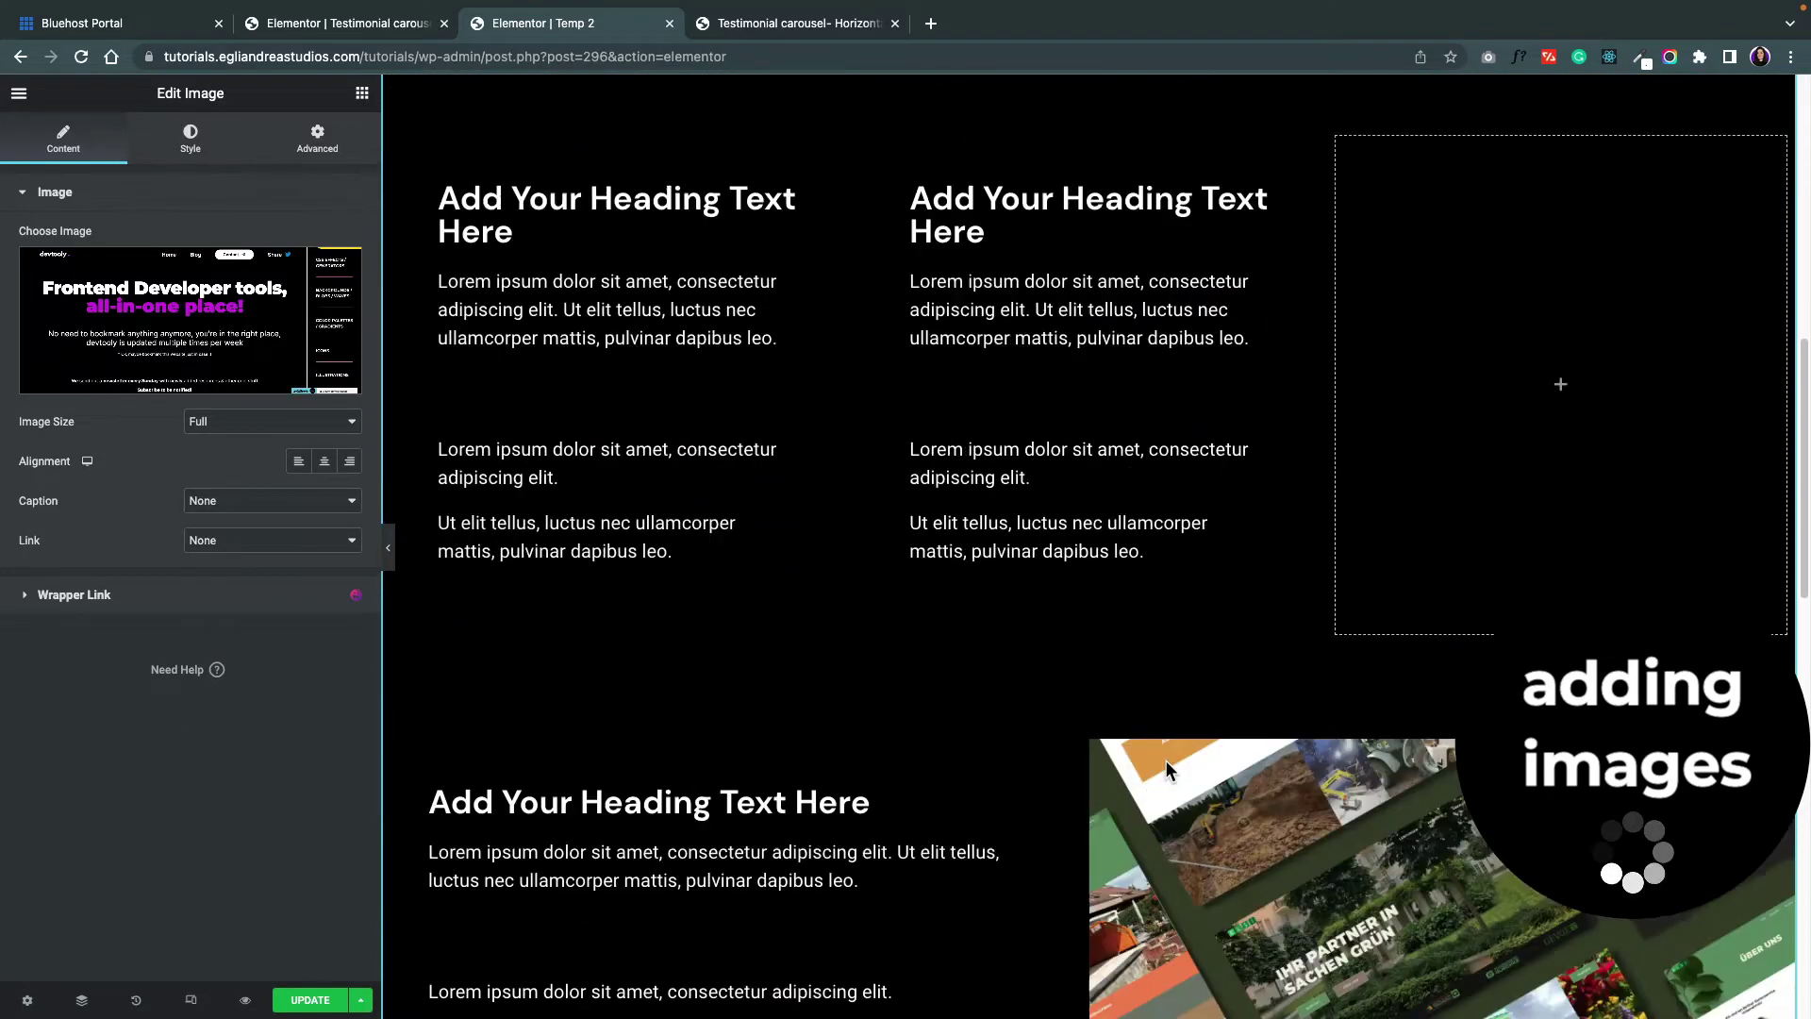
pyautogui.click(1166, 760)
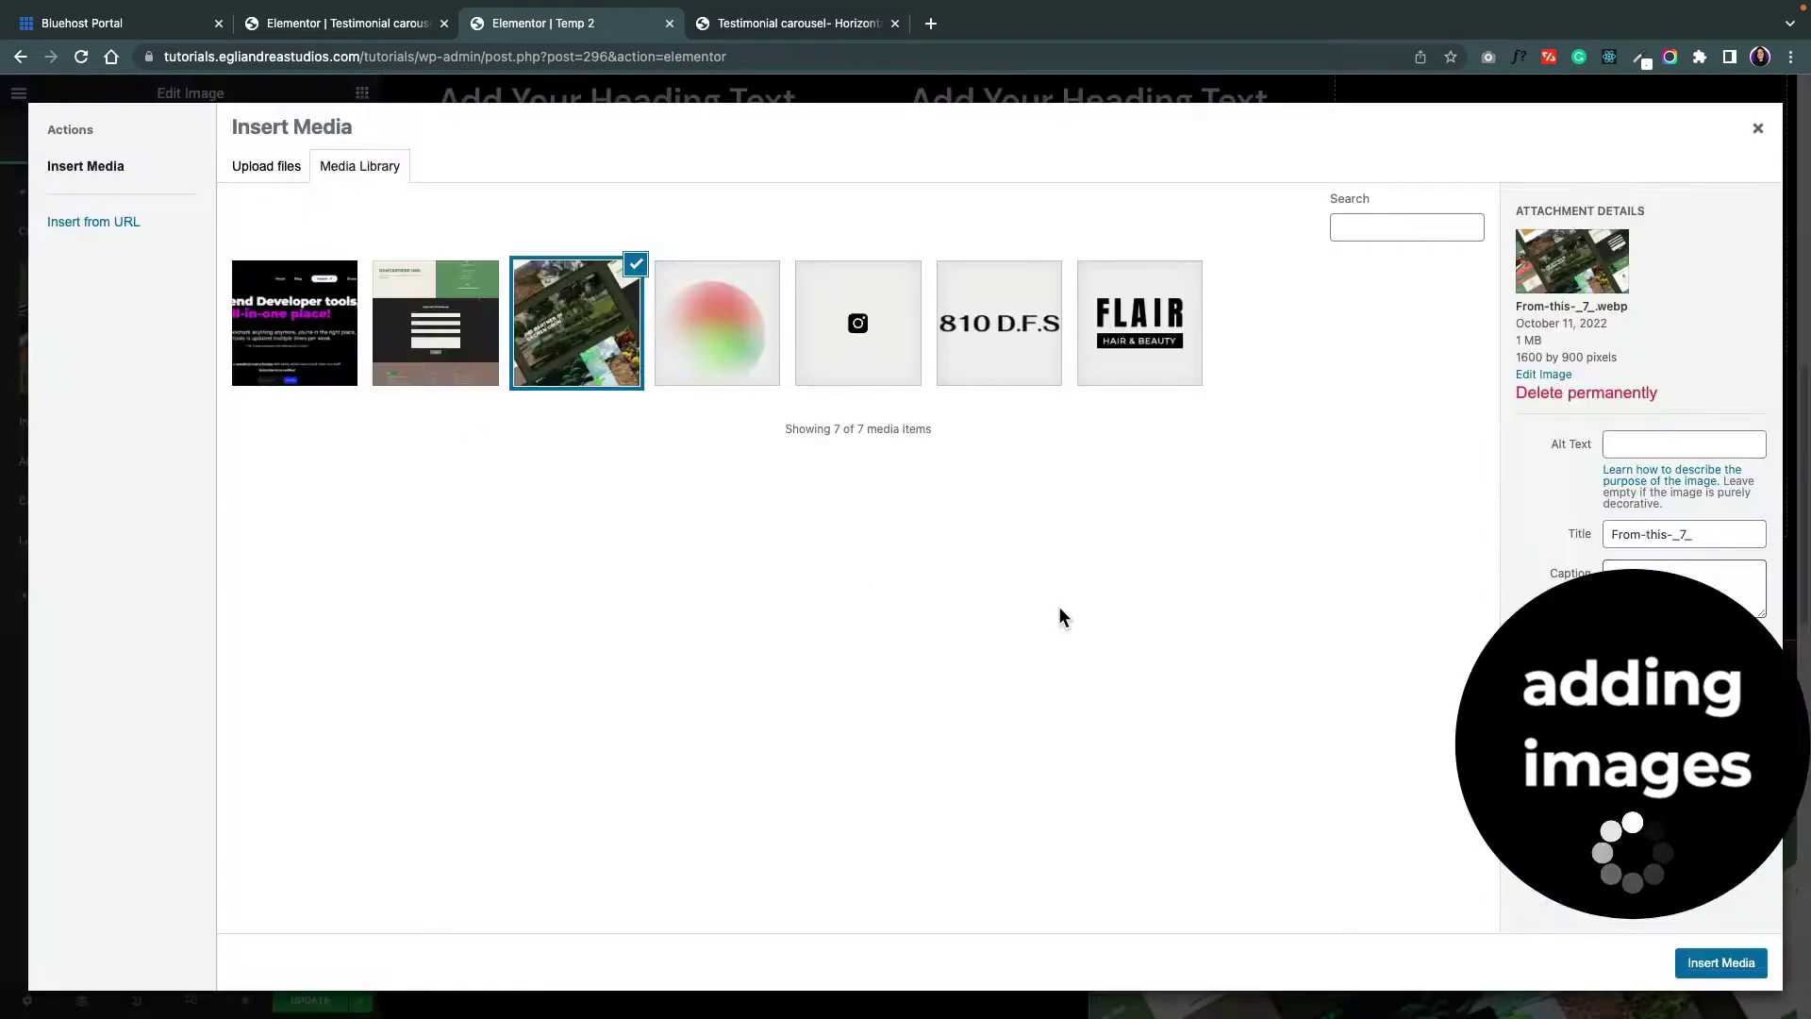
pyautogui.click(294, 322)
pyautogui.click(1721, 962)
# - Replace the image below the text in the bottom inner section's first column with the same devtooly screenshot
pyautogui.scroll(-5, 844, 767)
pyautogui.scroll(3, 844, 767)
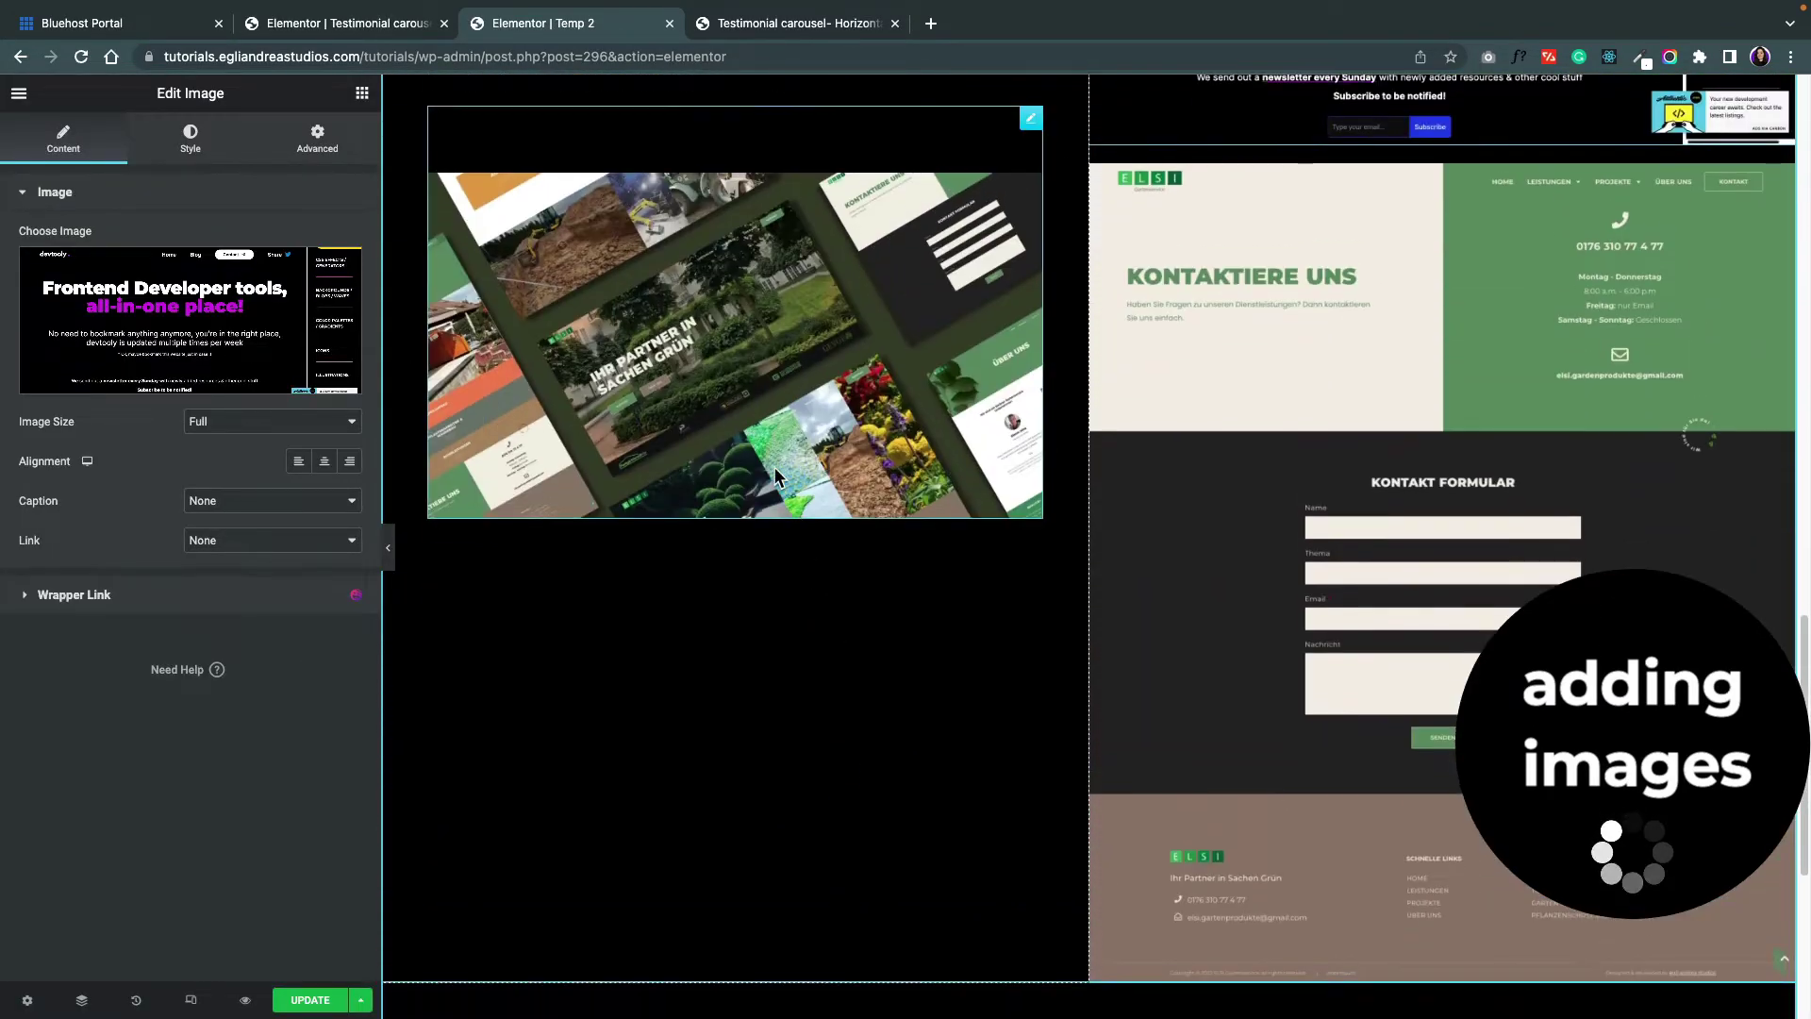
pyautogui.click(736, 340)
pyautogui.click(189, 321)
pyautogui.click(294, 323)
pyautogui.click(1721, 962)
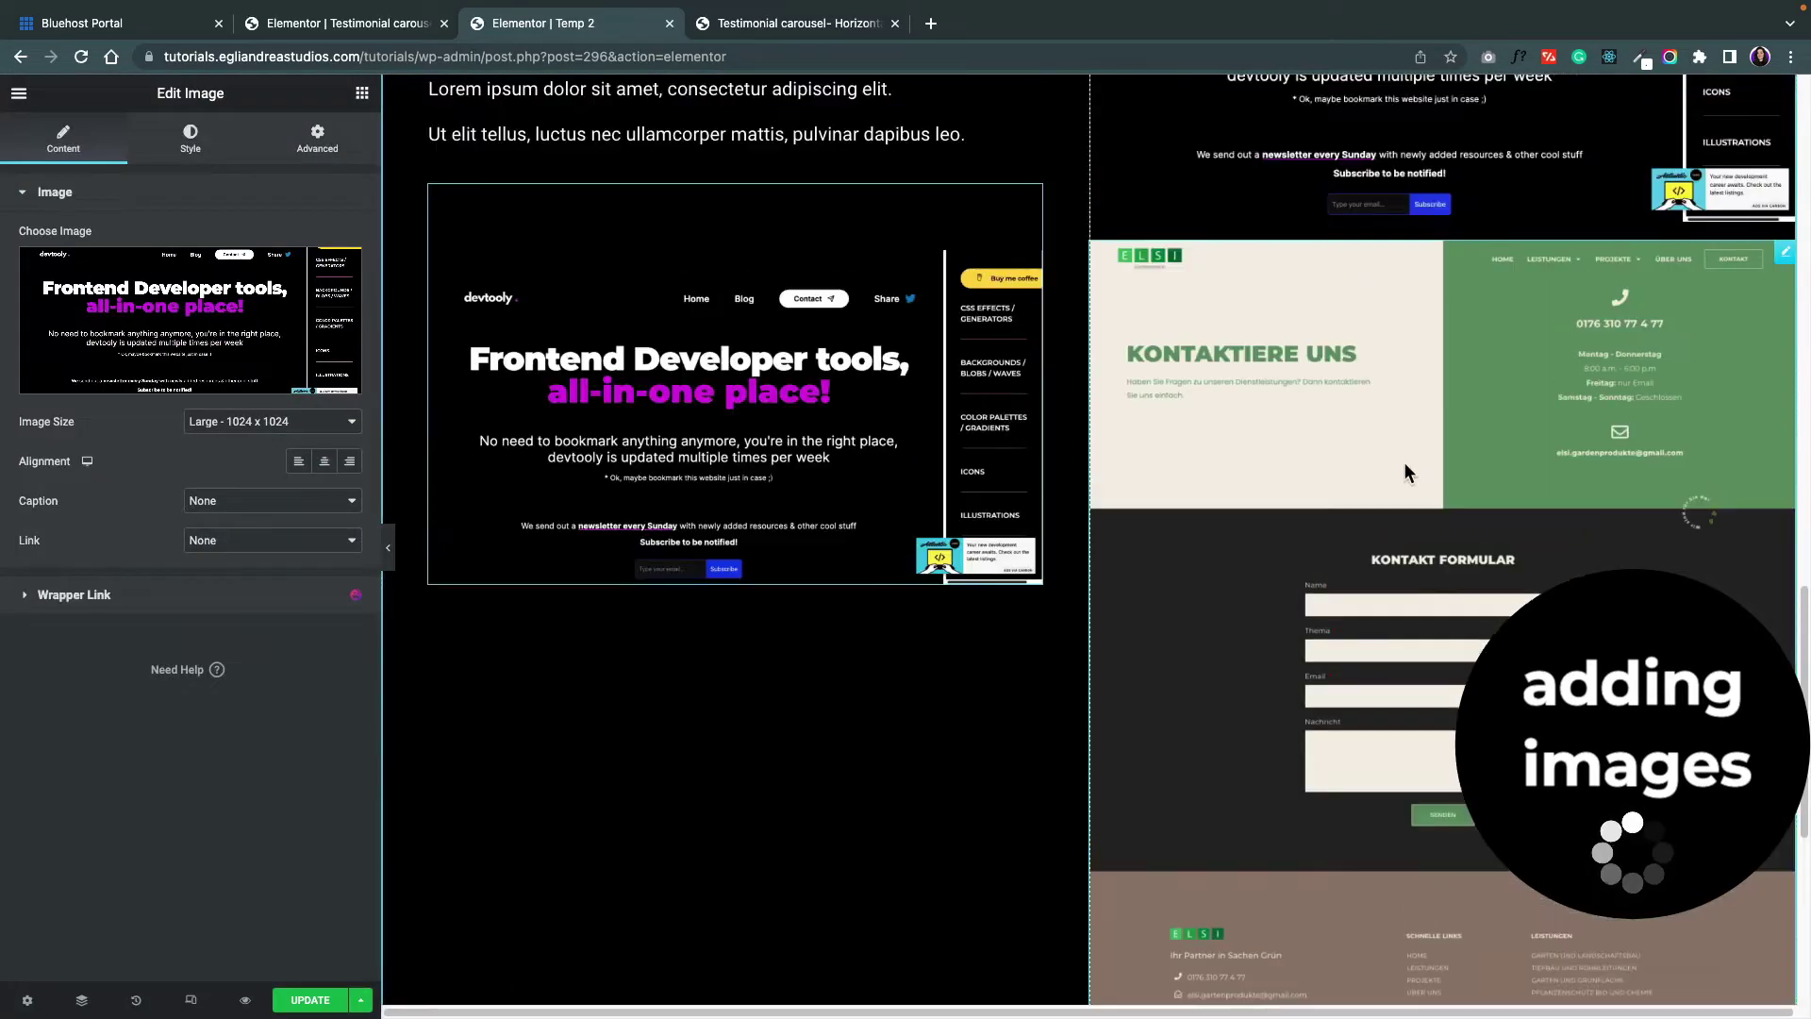
pyautogui.scroll(3, 1396, 519)
pyautogui.click(1396, 519)
pyautogui.click(252, 342)
pyautogui.click(266, 166)
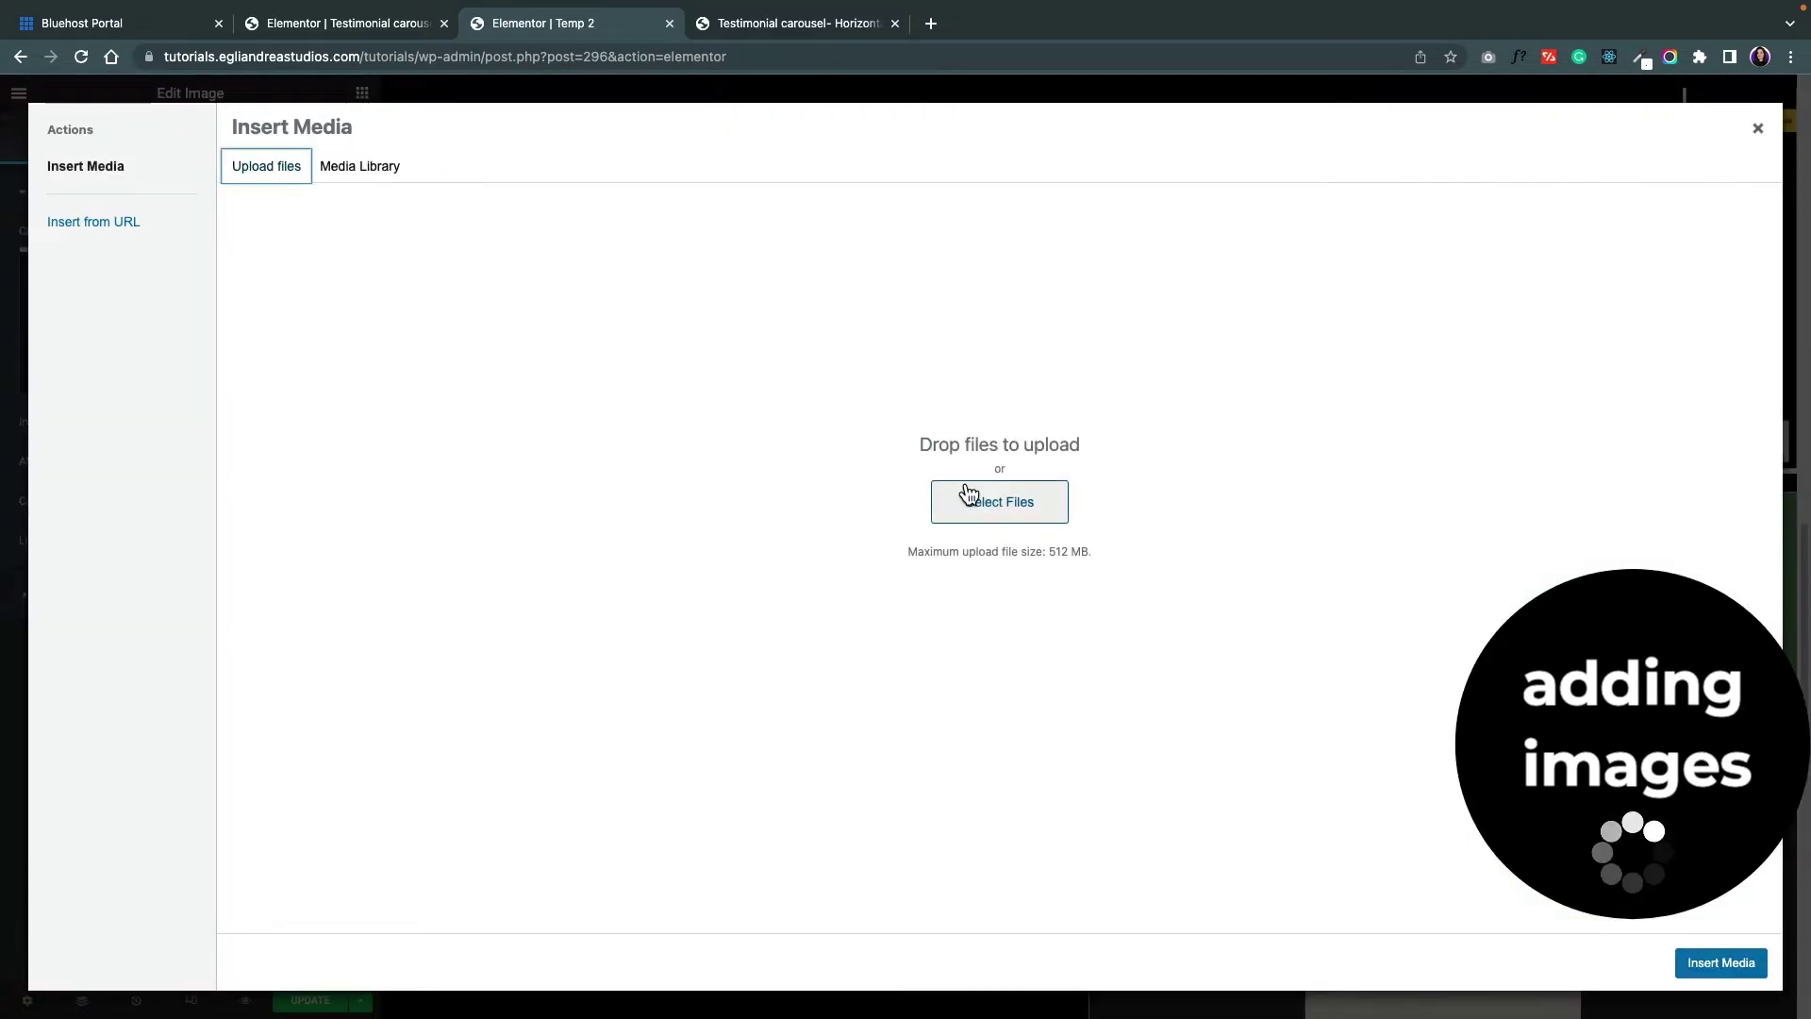
pyautogui.click(981, 501)
pyautogui.click(537, 403)
pyautogui.press('Return')
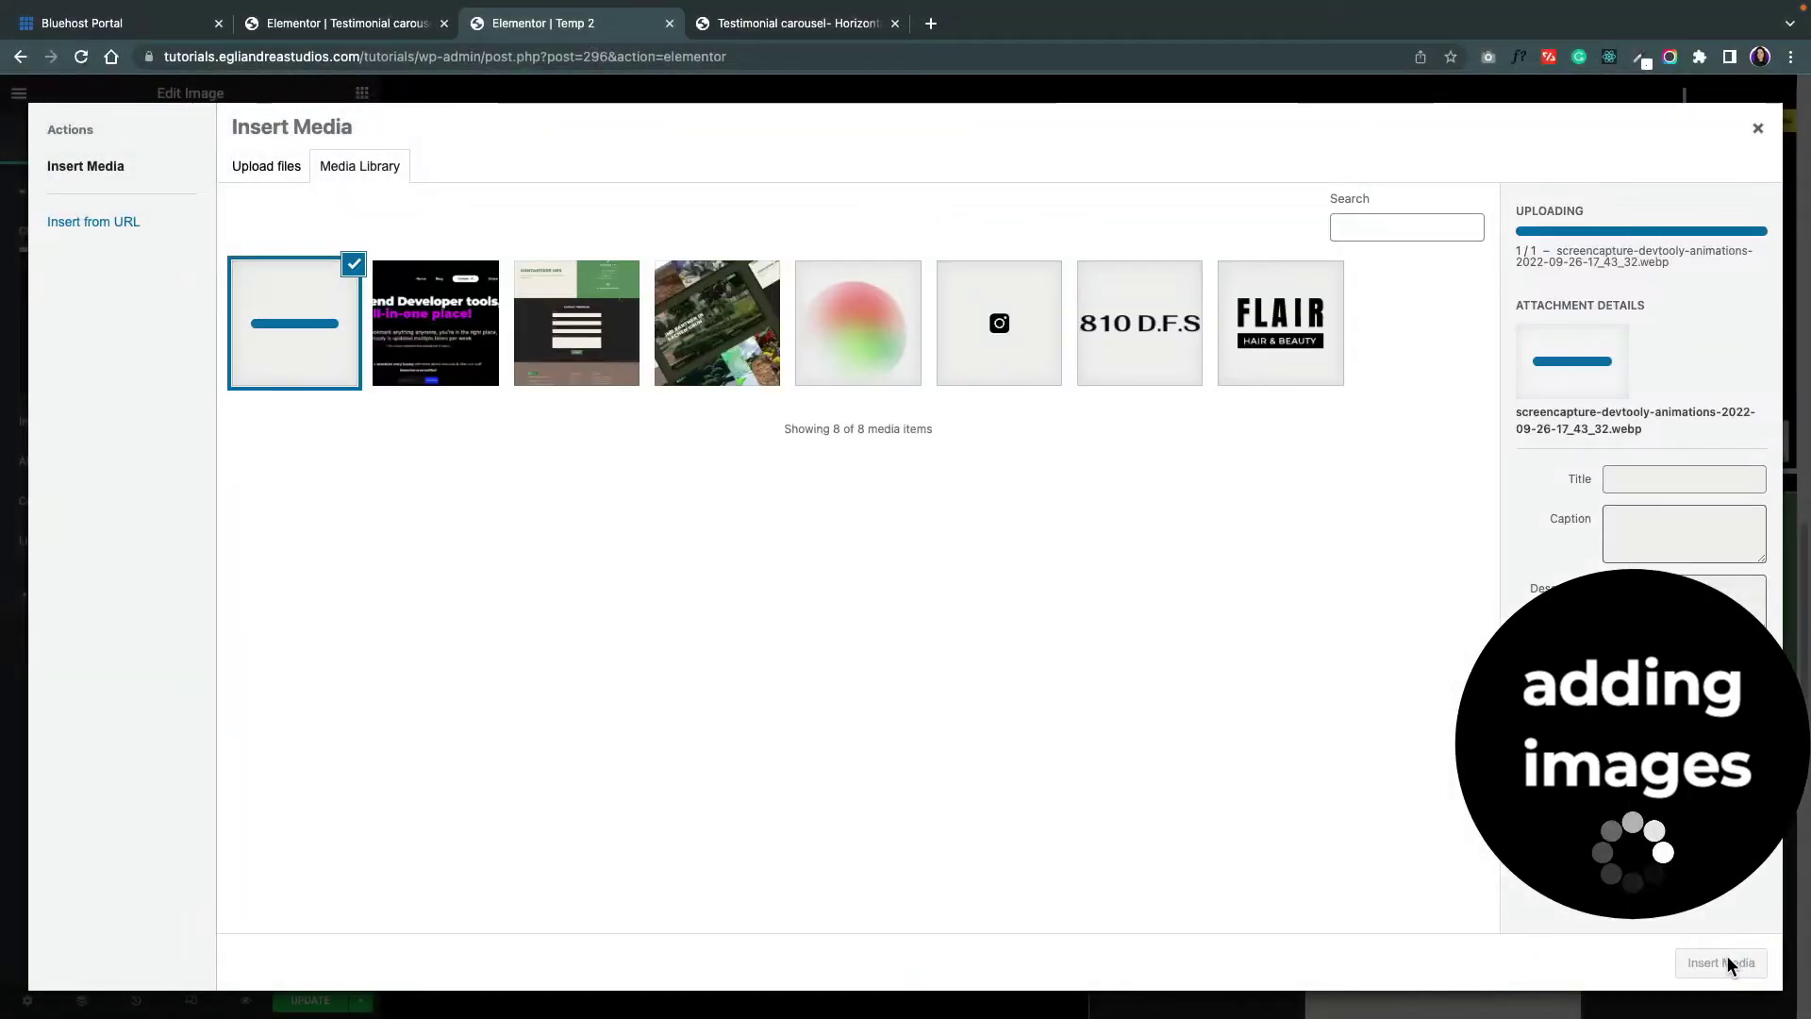
pyautogui.click(1722, 960)
# - Update the Temp 2 template and return to the list of saved templates
pyautogui.scroll(-10, 1558, 927)
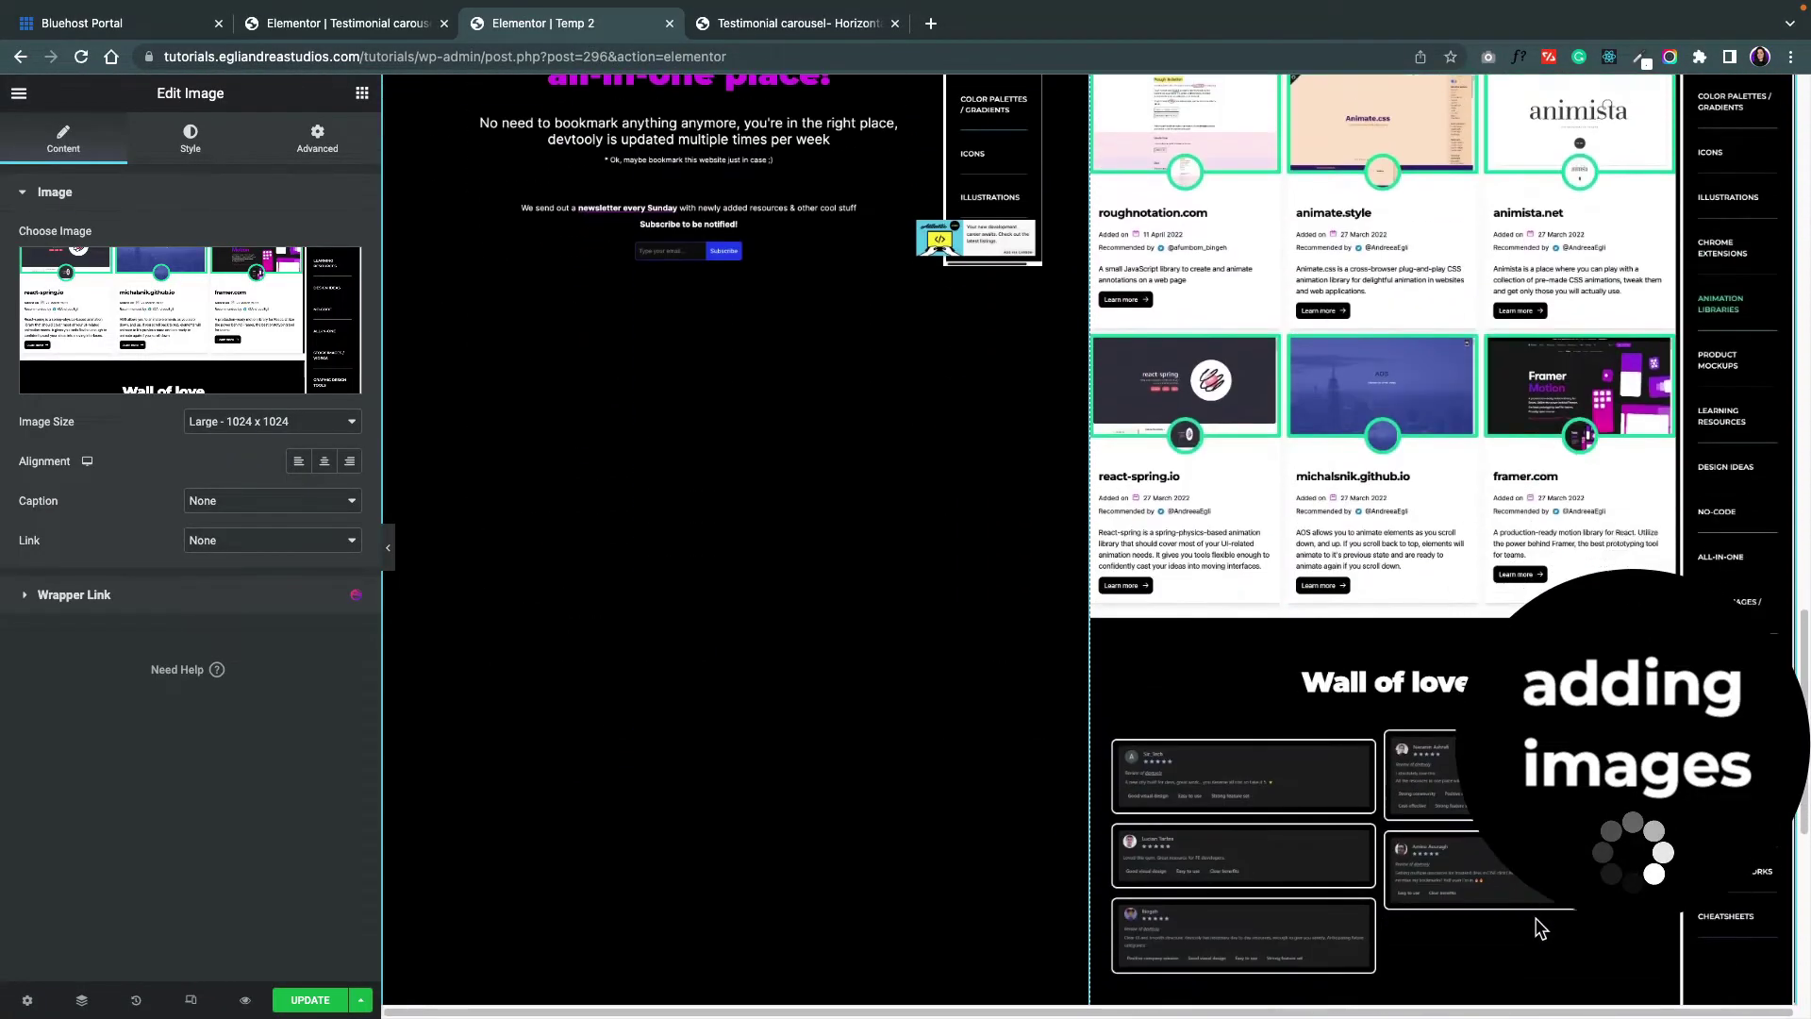
pyautogui.scroll(5, 1155, 868)
pyautogui.scroll(-2, 1089, 952)
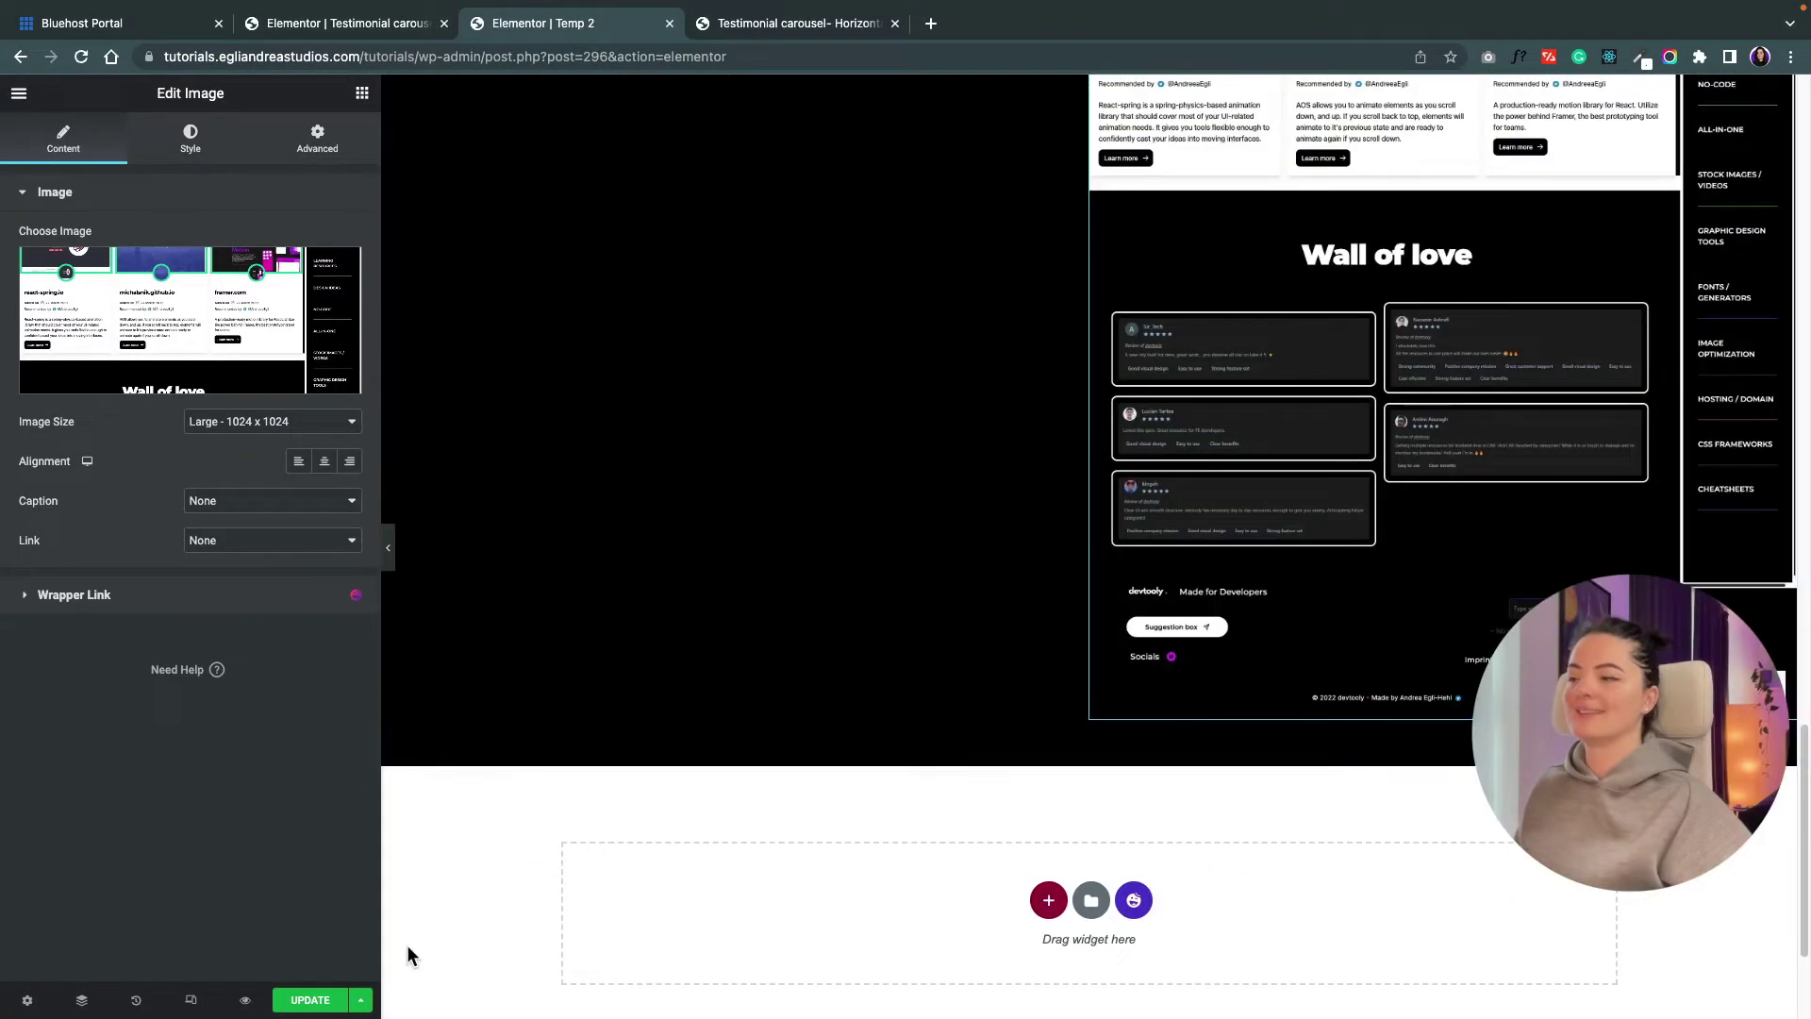
pyautogui.click(310, 1000)
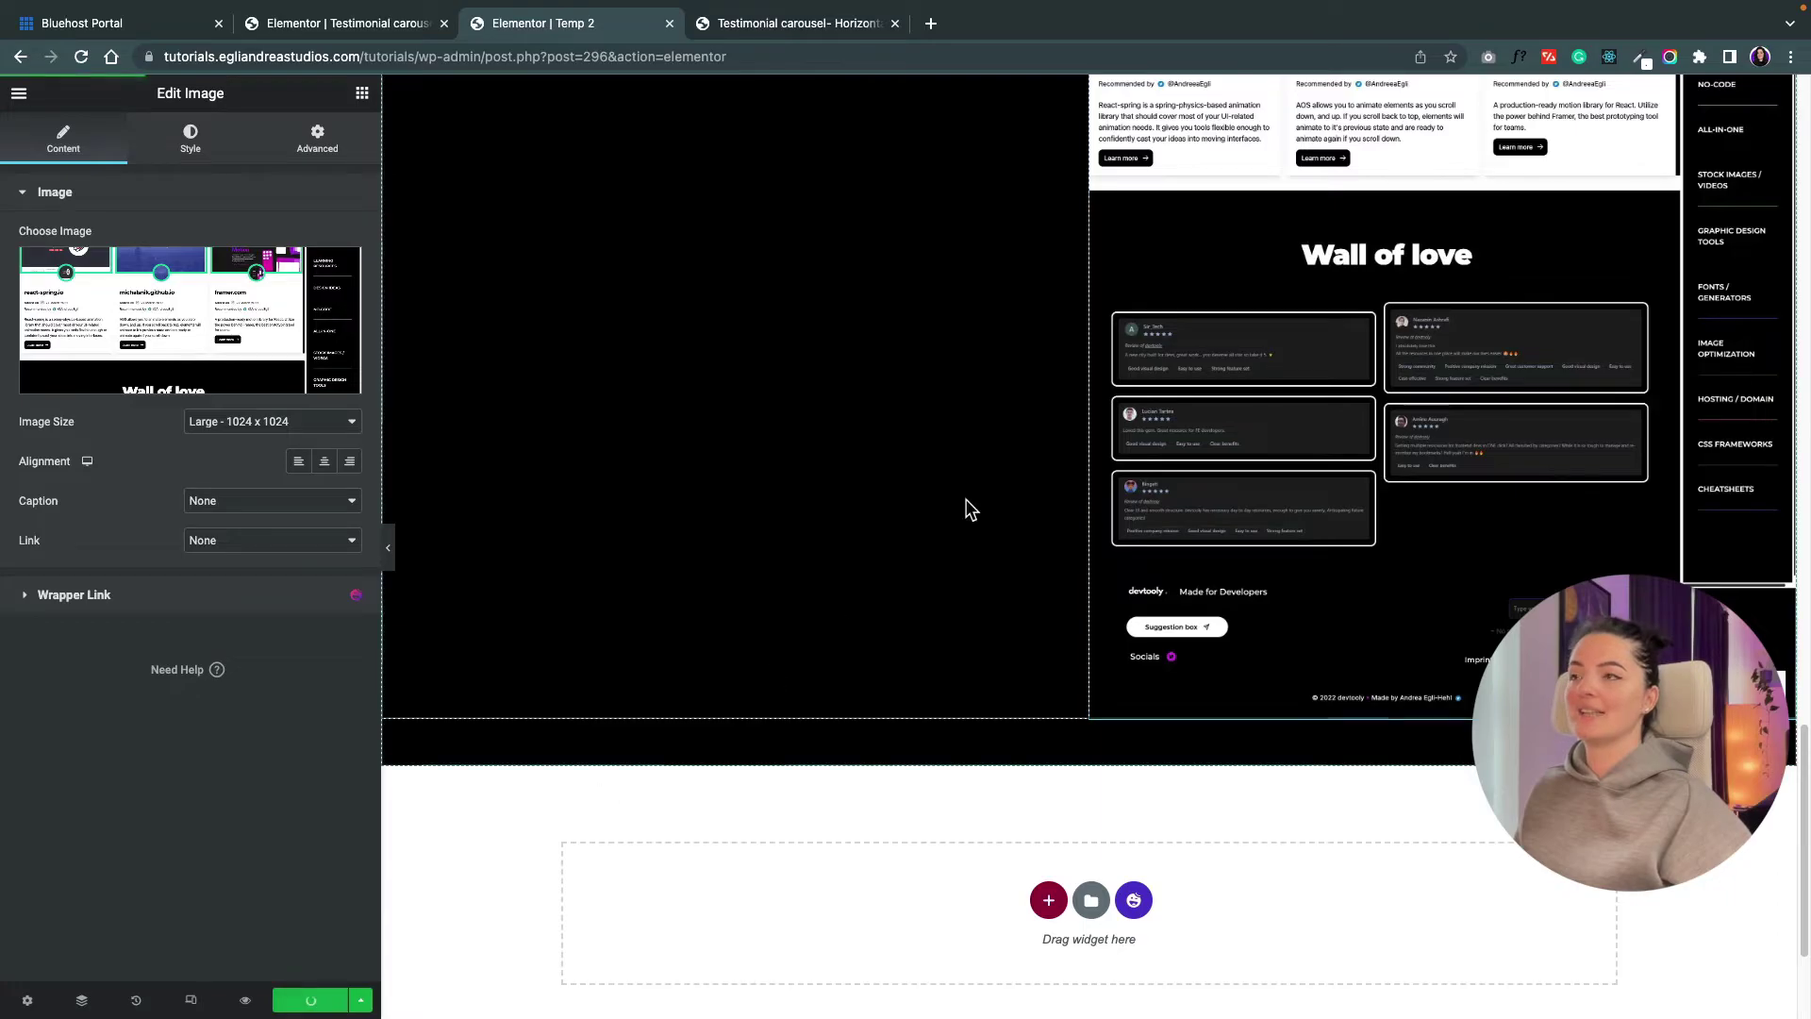
pyautogui.click(341, 24)
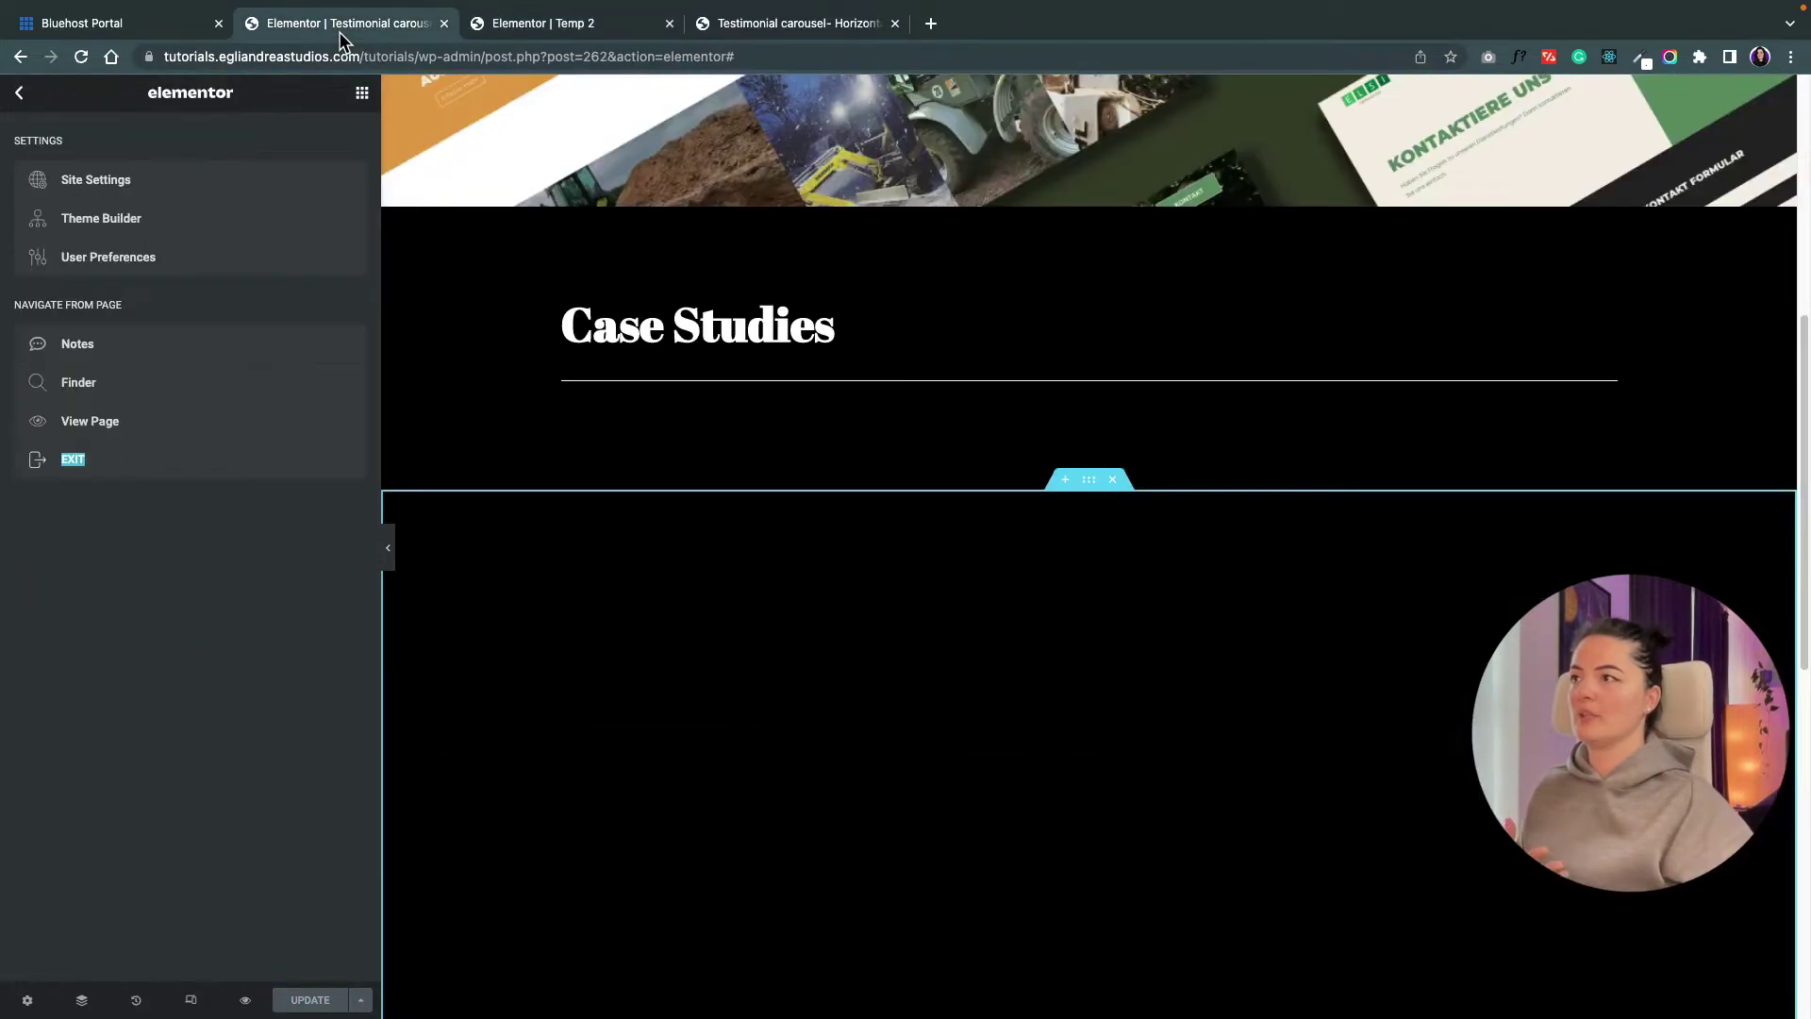
pyautogui.click(580, 33)
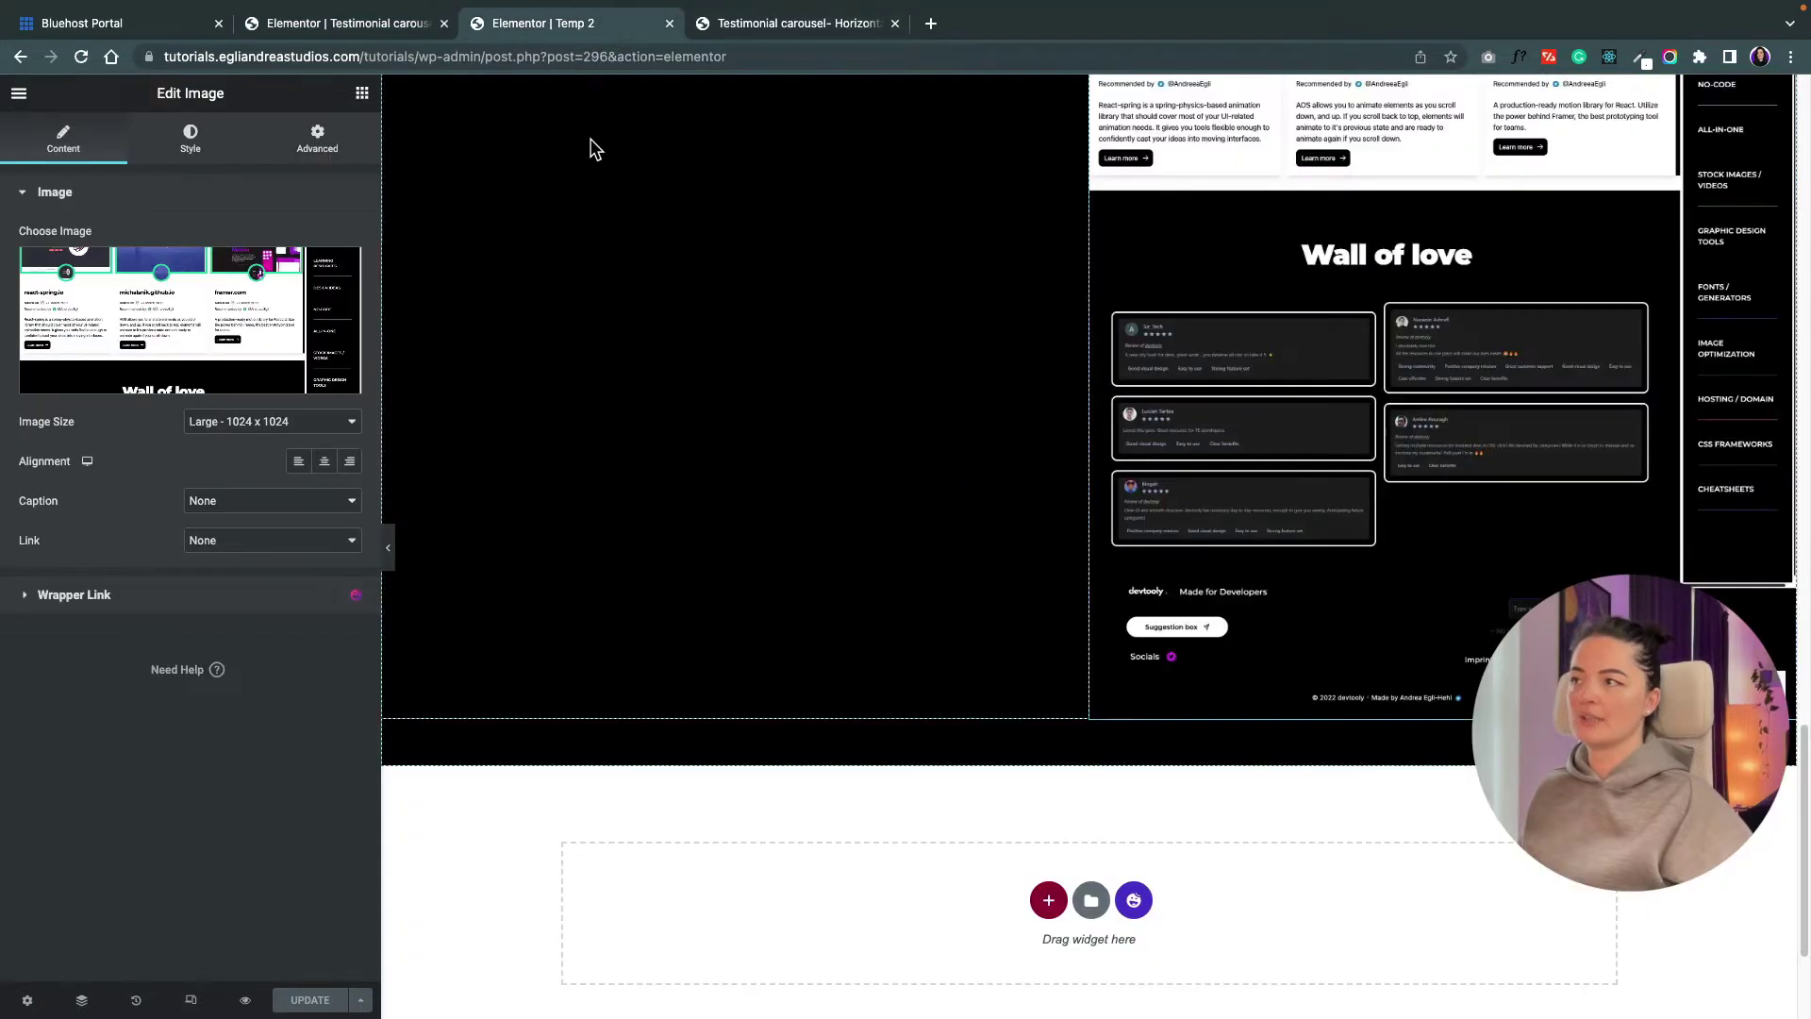
pyautogui.click(17, 98)
pyautogui.click(124, 479)
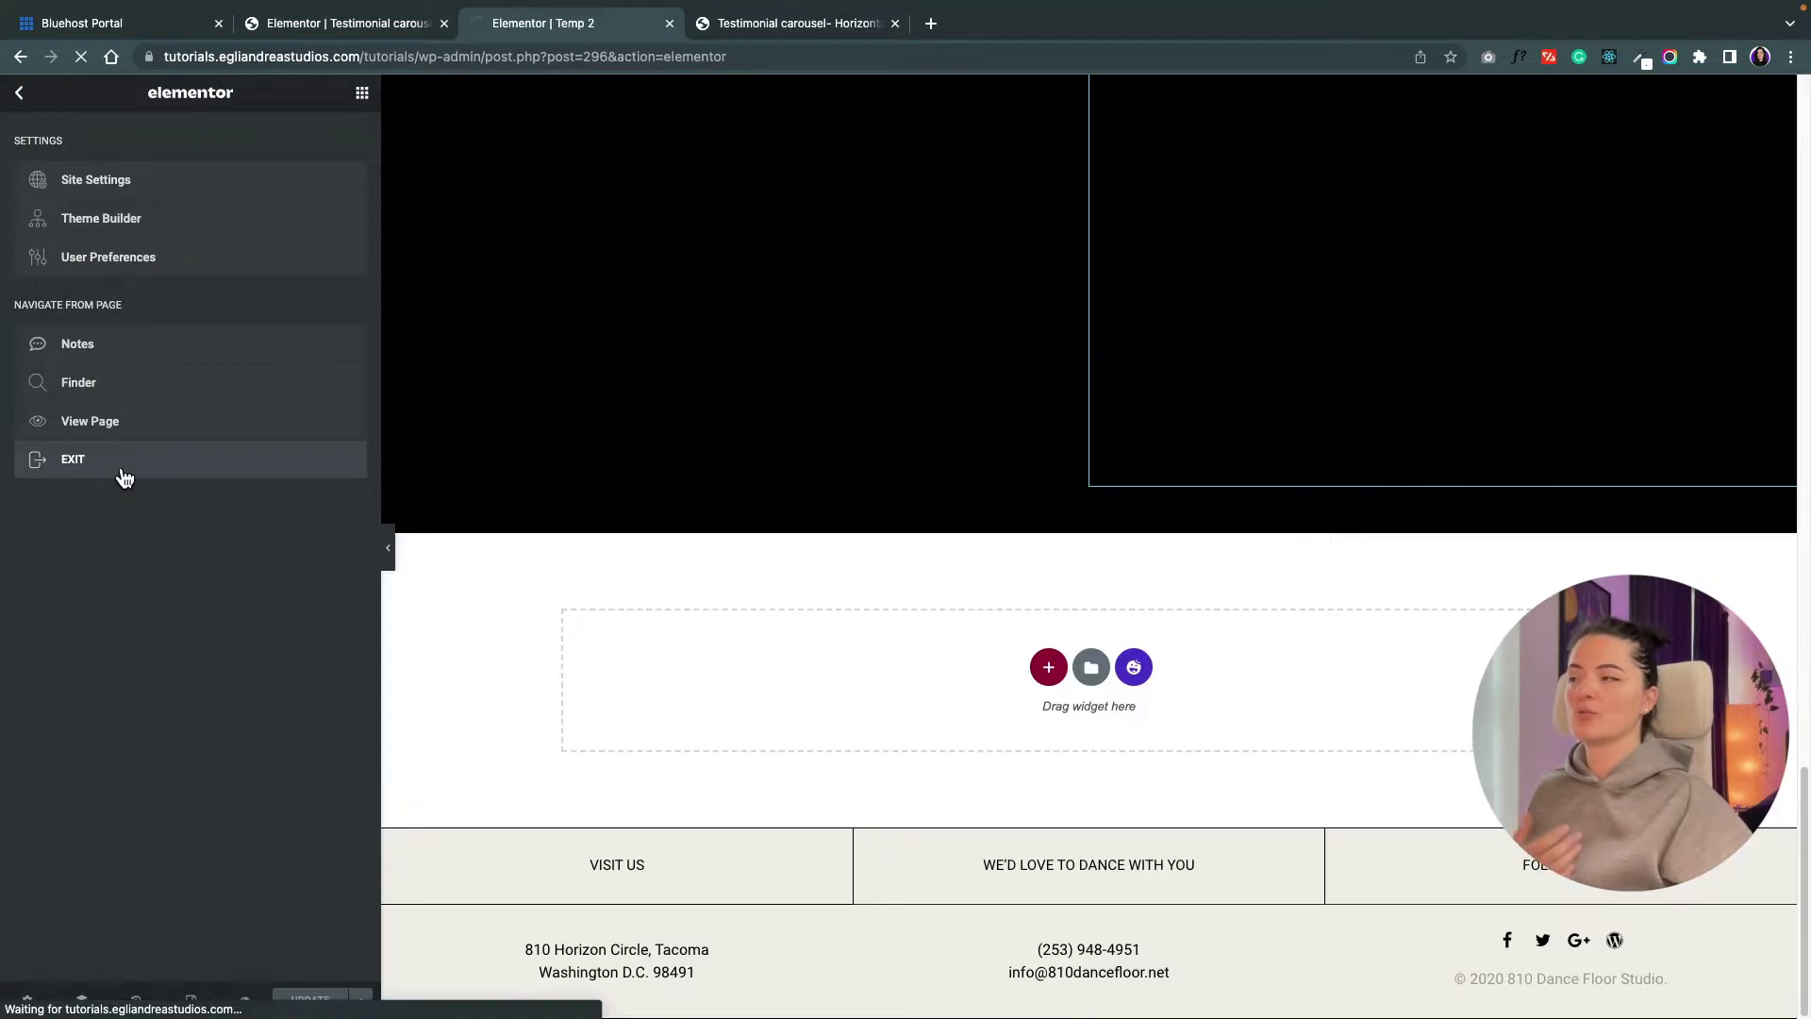
pyautogui.click(85, 420)
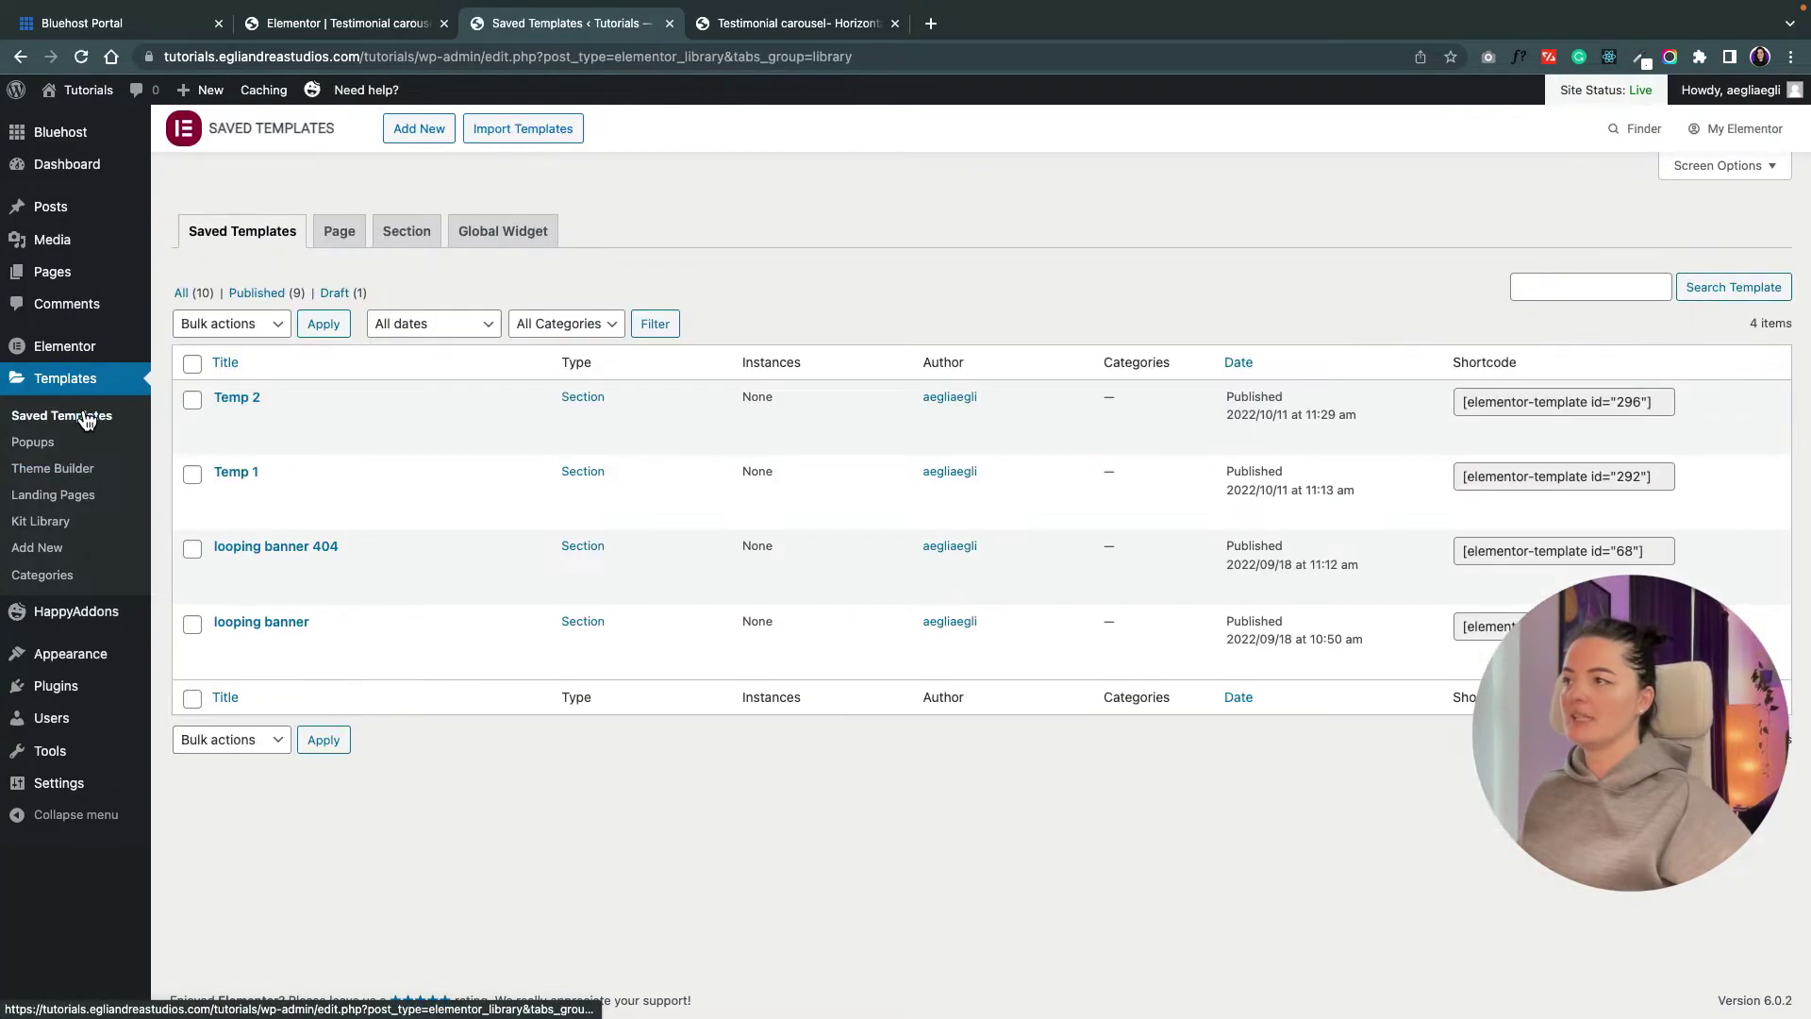
# - Copy Temp 1's shortcode [elementor-template id="292"] into the content of Item #1 in the case studies page's testimonial carousel
pyautogui.click(1548, 475)
pyautogui.rightClick(1514, 479)
pyautogui.click(1289, 523)
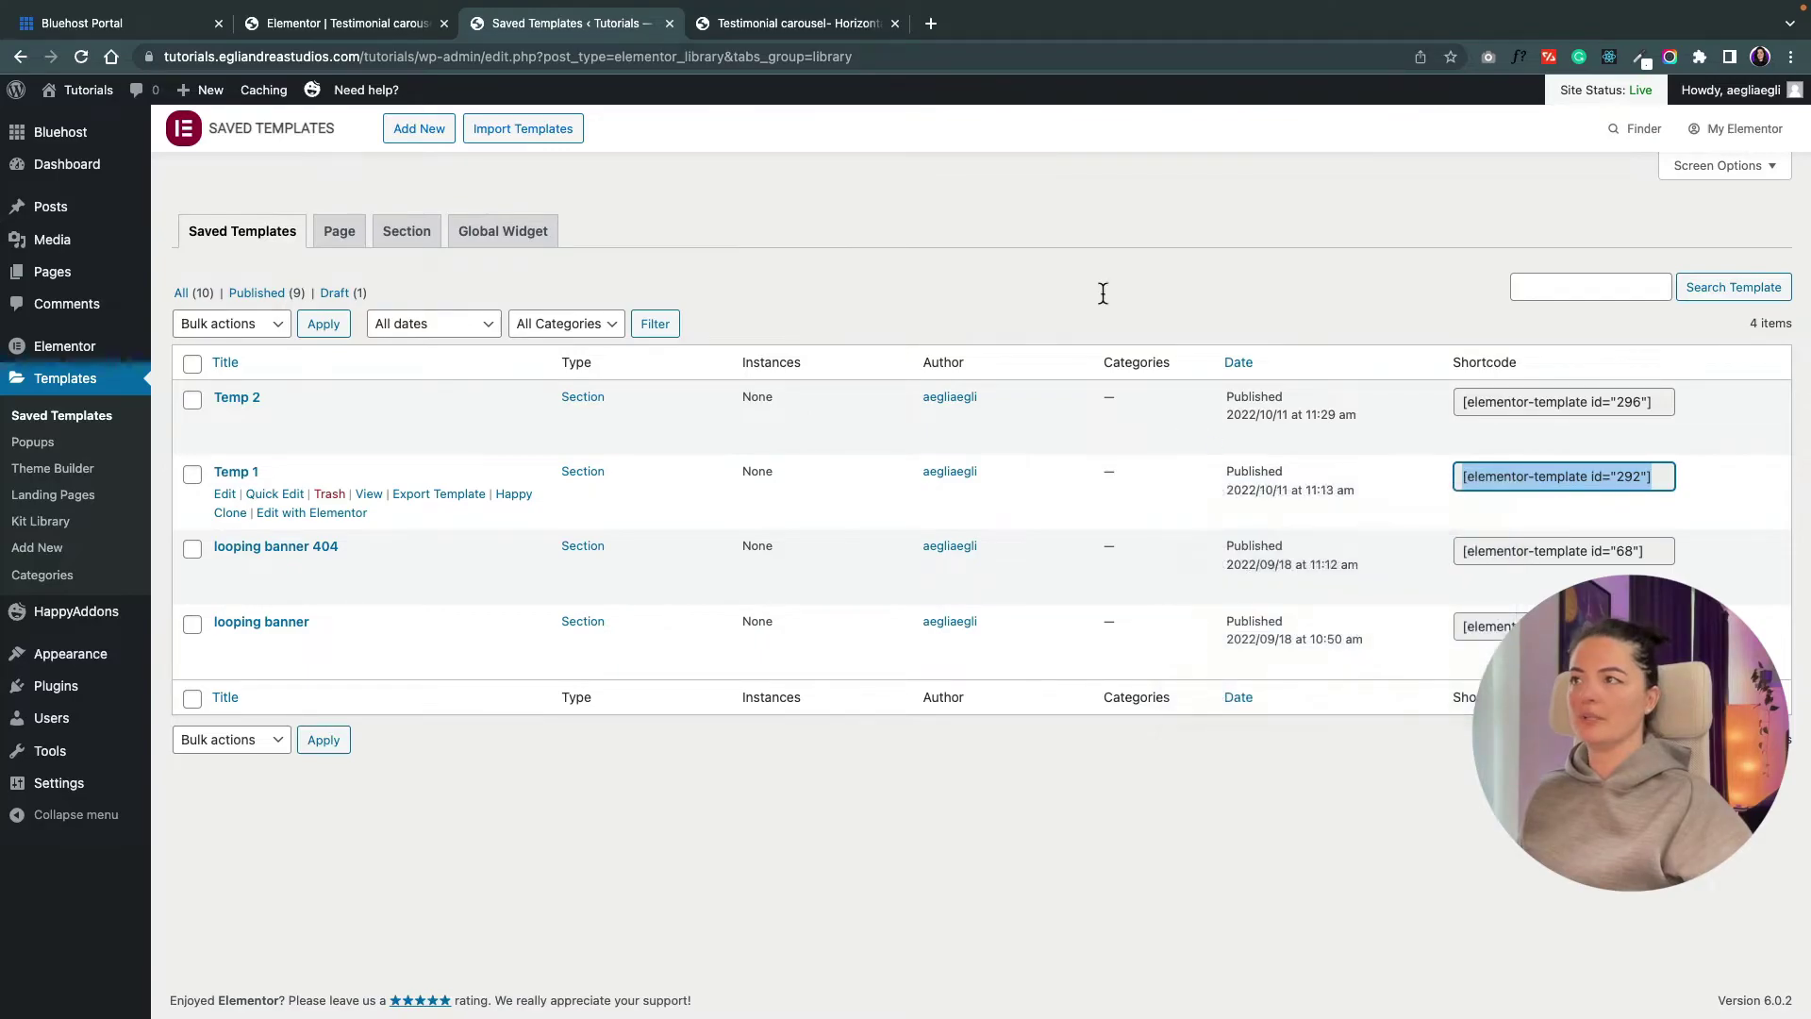
pyautogui.click(312, 29)
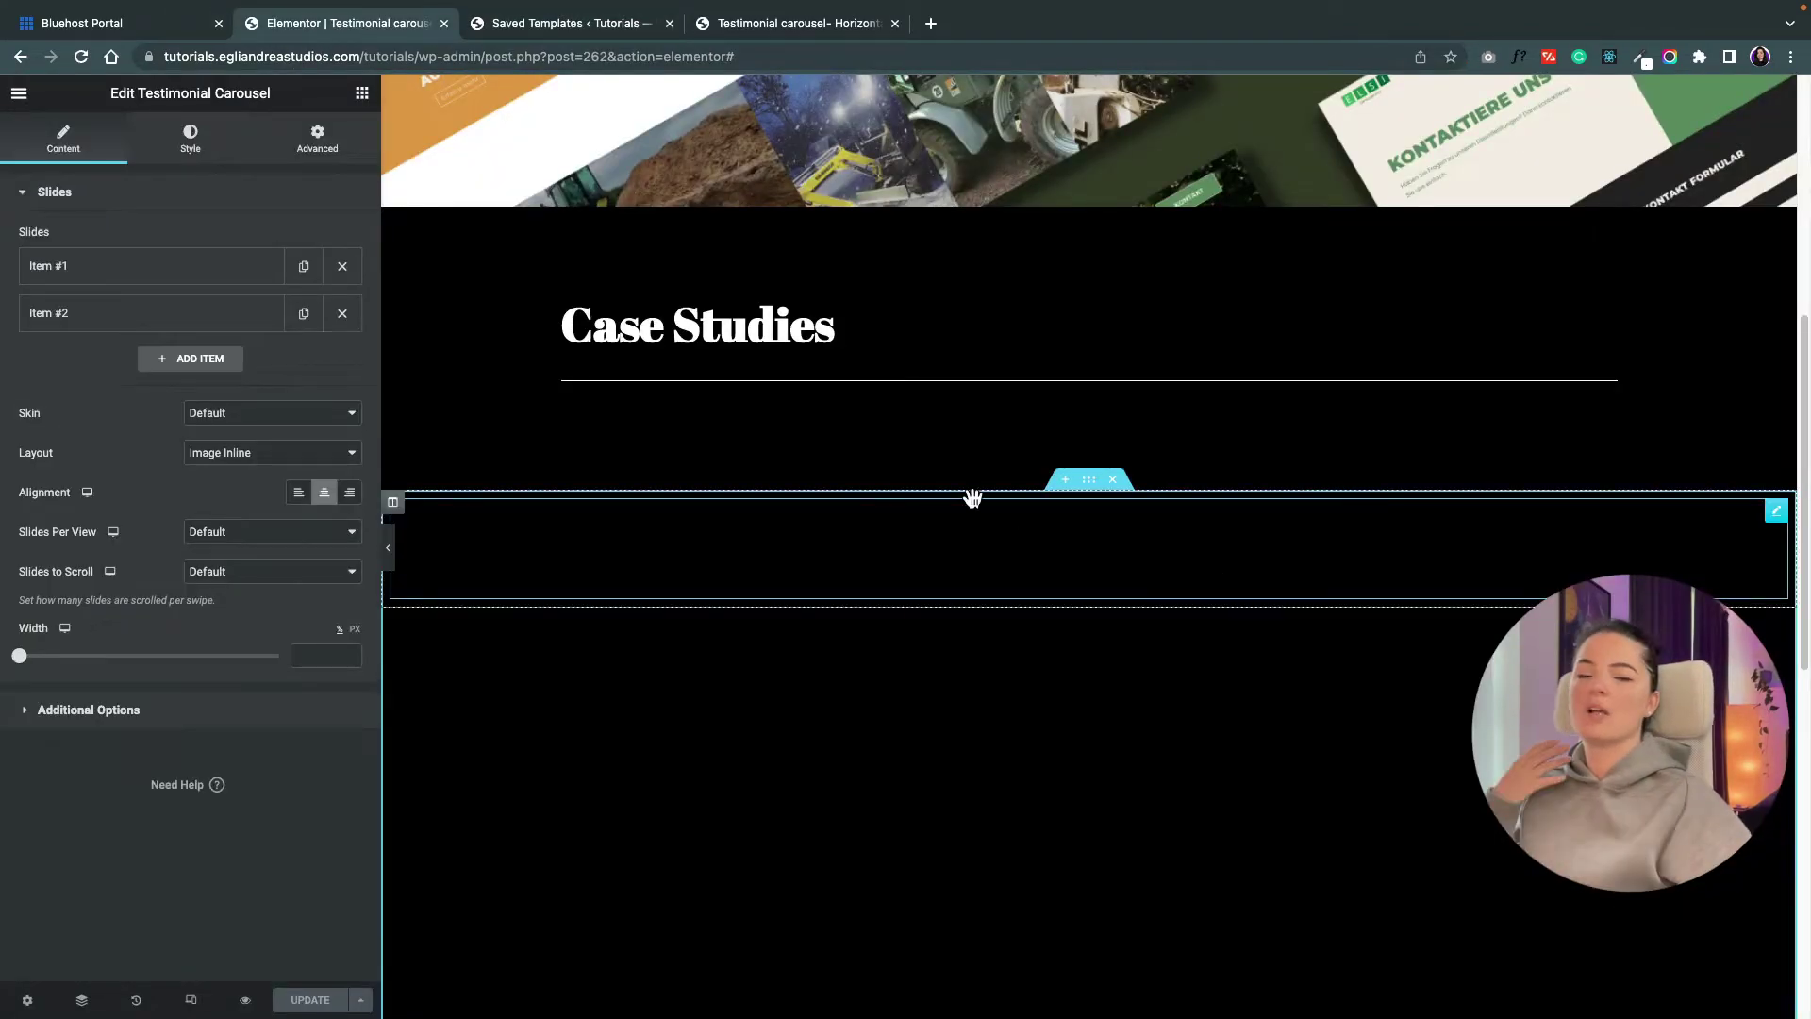
pyautogui.click(135, 268)
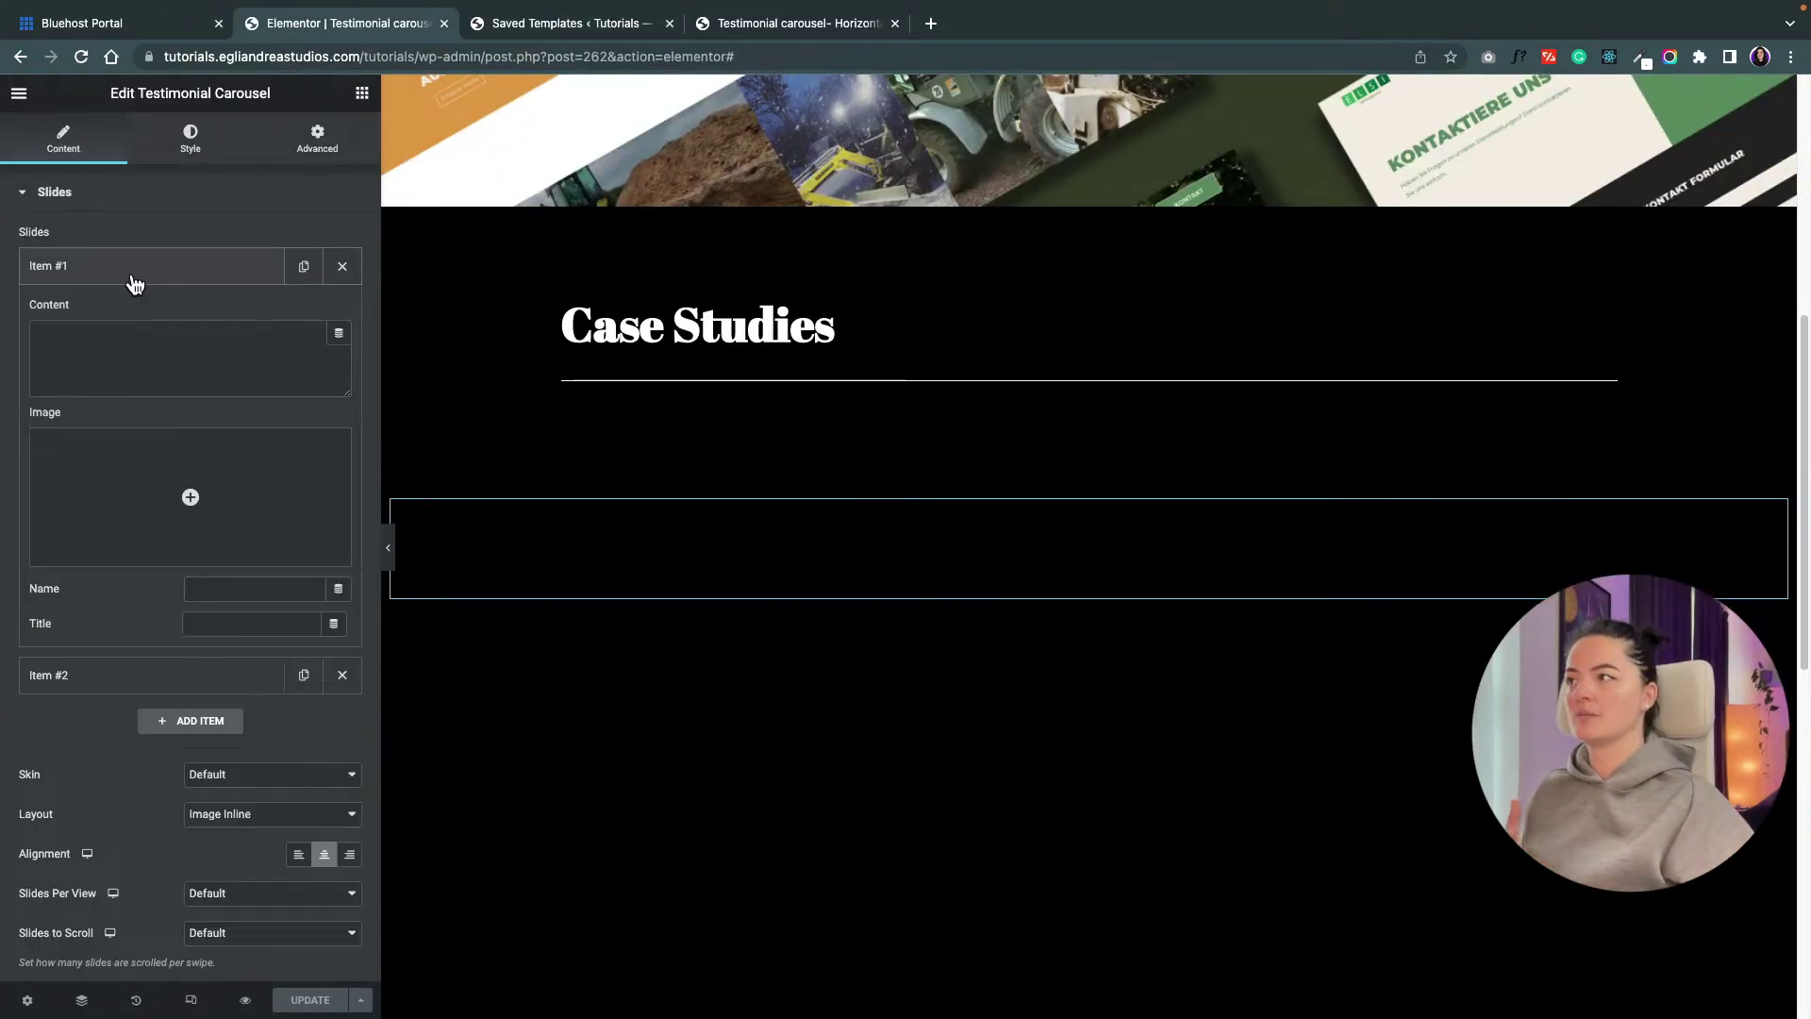
pyautogui.click(105, 347)
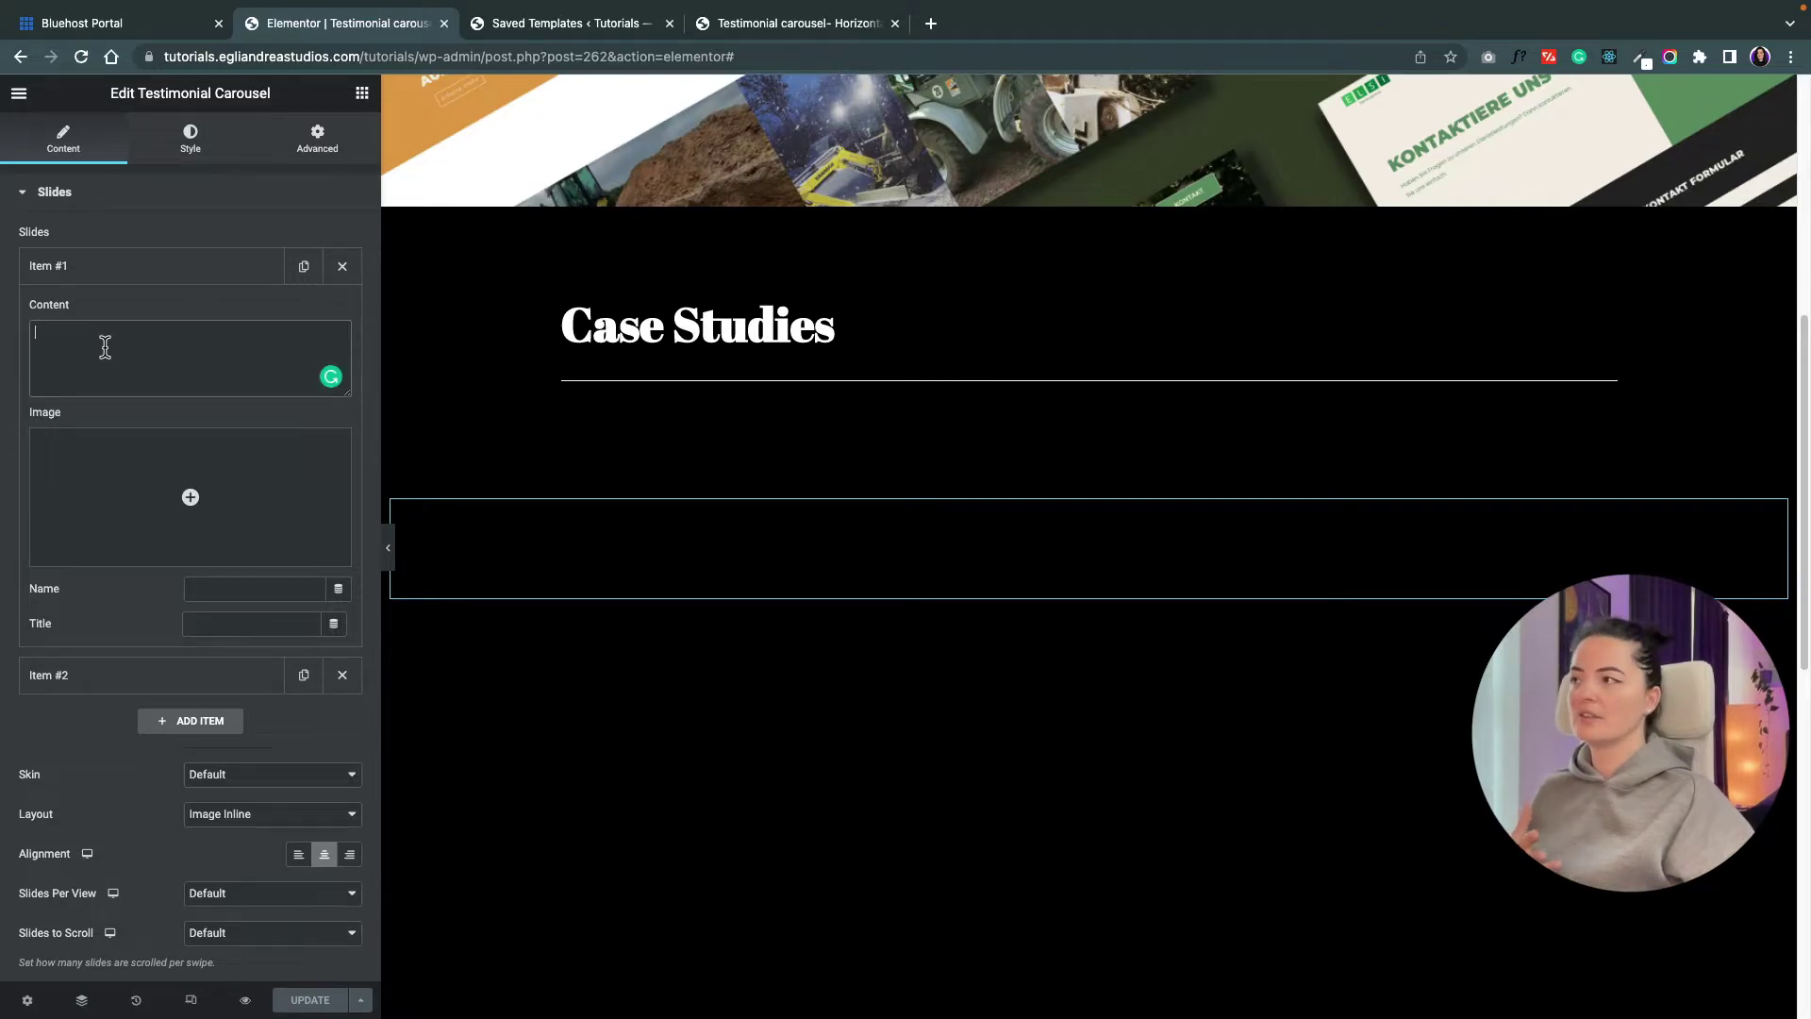
pyautogui.press('super+v')
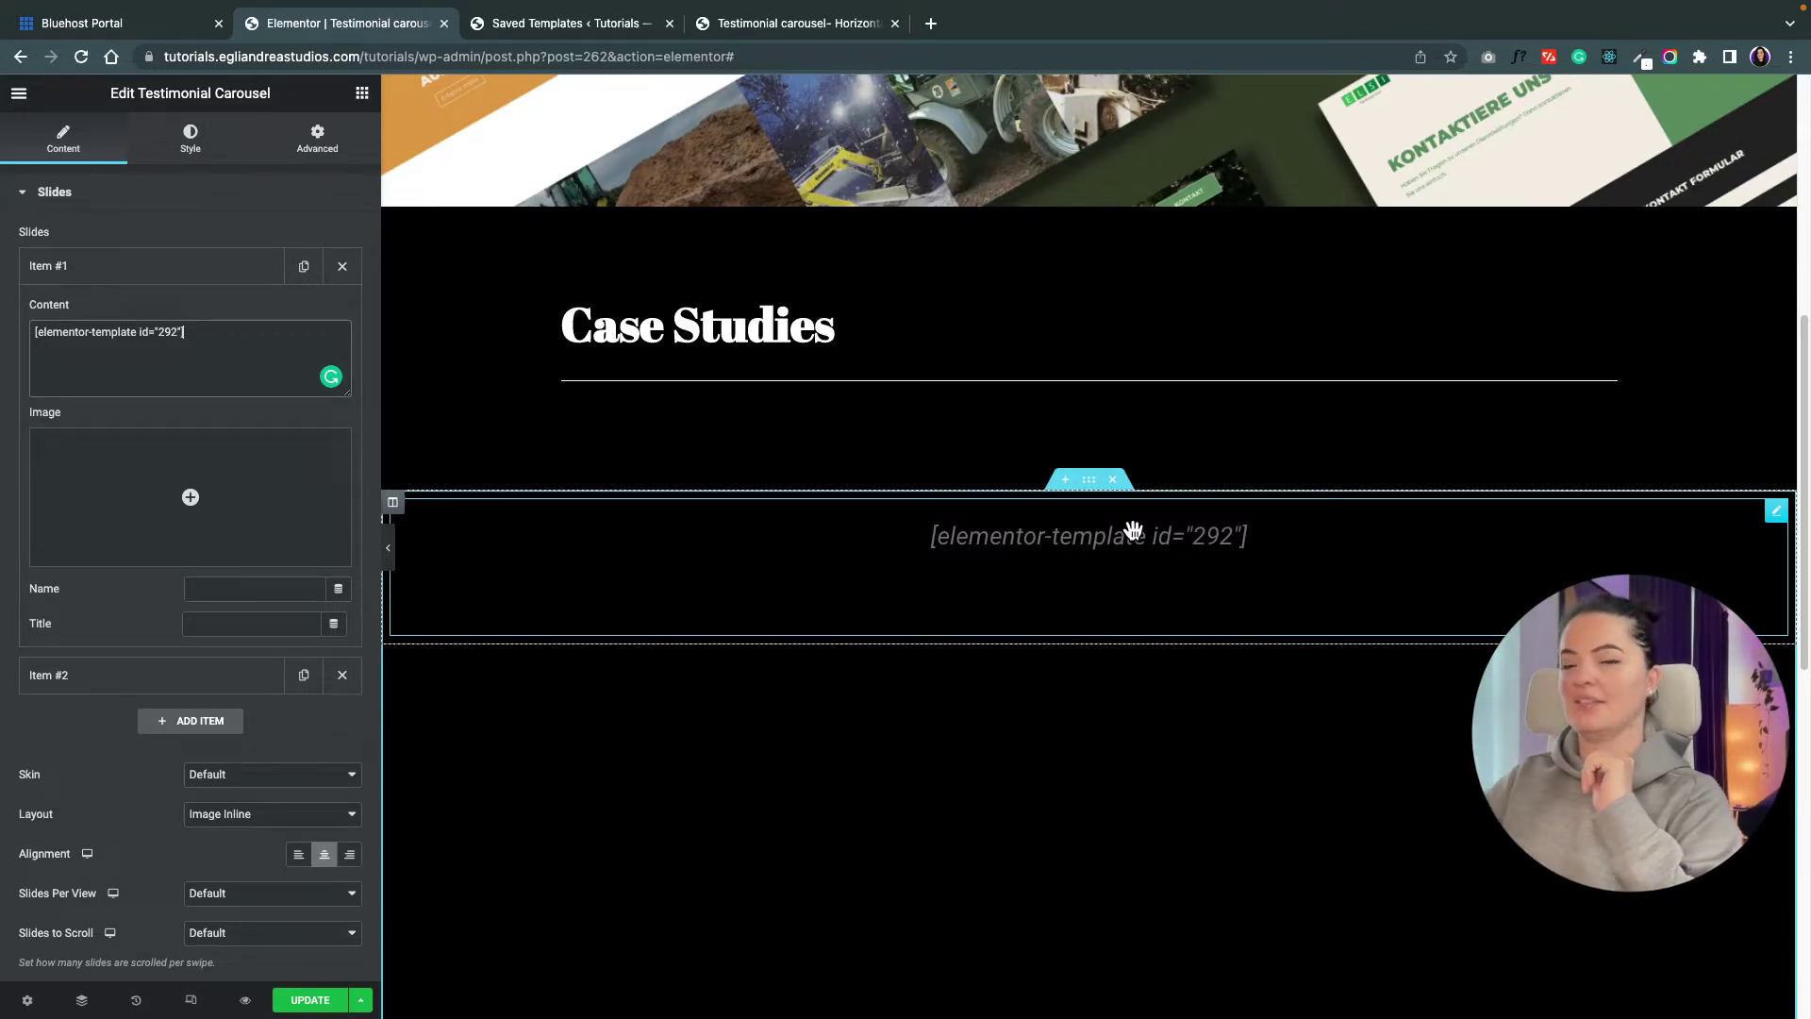
# - Copy Temp 2's shortcode [elementor-template id="296"] into the content of the carousel's Item #2
pyautogui.hotkey('ctrl', 'Tab')
pyautogui.click(1656, 400)
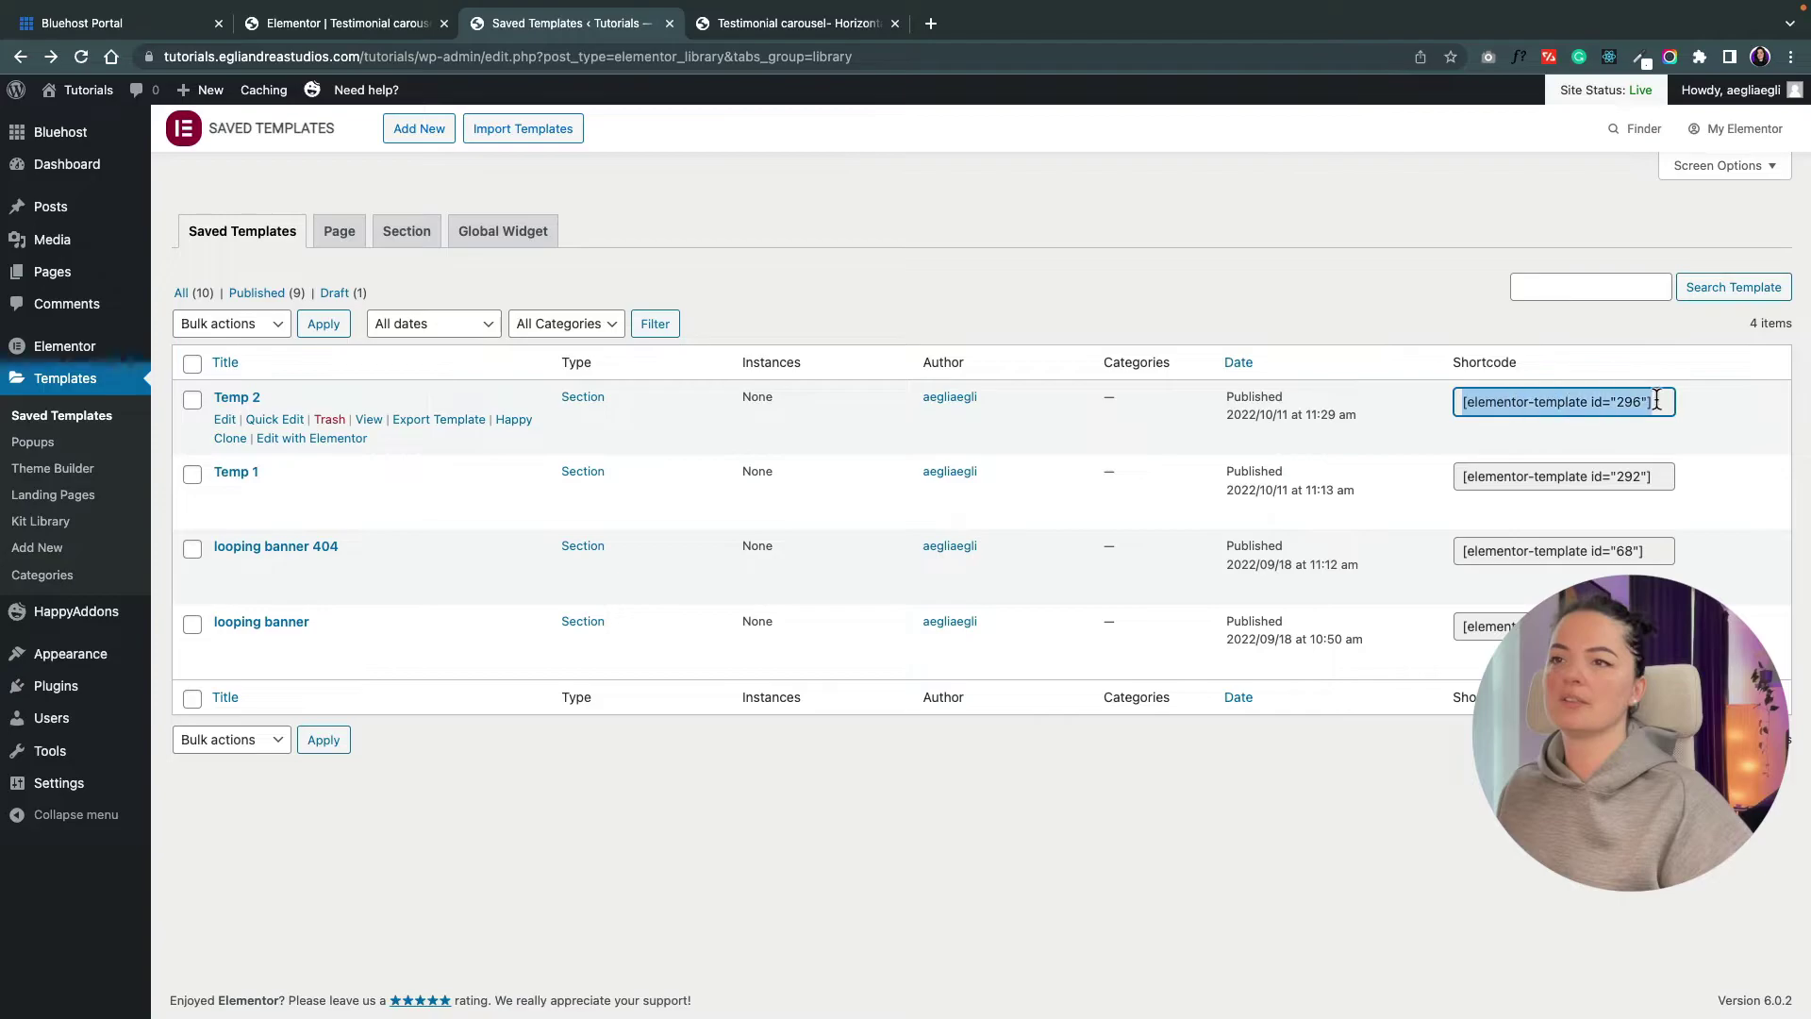
pyautogui.rightClick(1624, 402)
pyautogui.click(1321, 437)
pyautogui.hotkey('ctrl', 'shift', 'Tab')
pyautogui.click(117, 312)
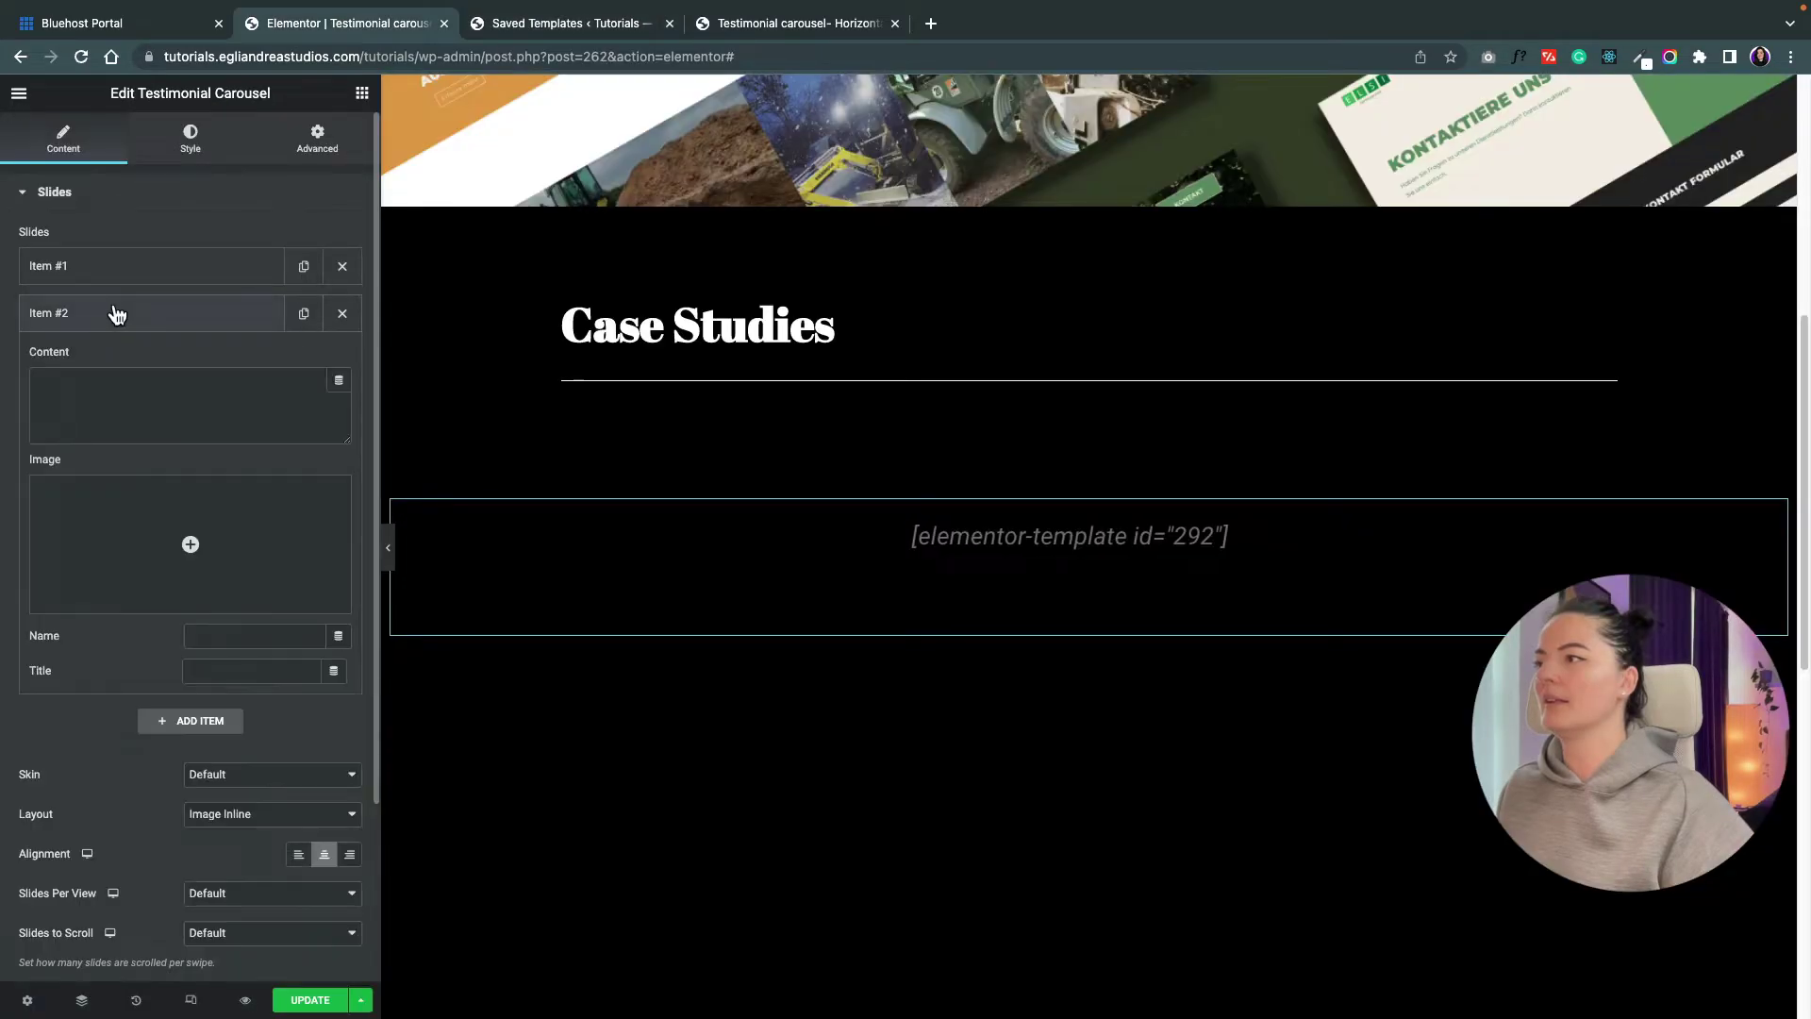
pyautogui.click(81, 382)
pyautogui.rightClick(81, 382)
pyautogui.click(133, 513)
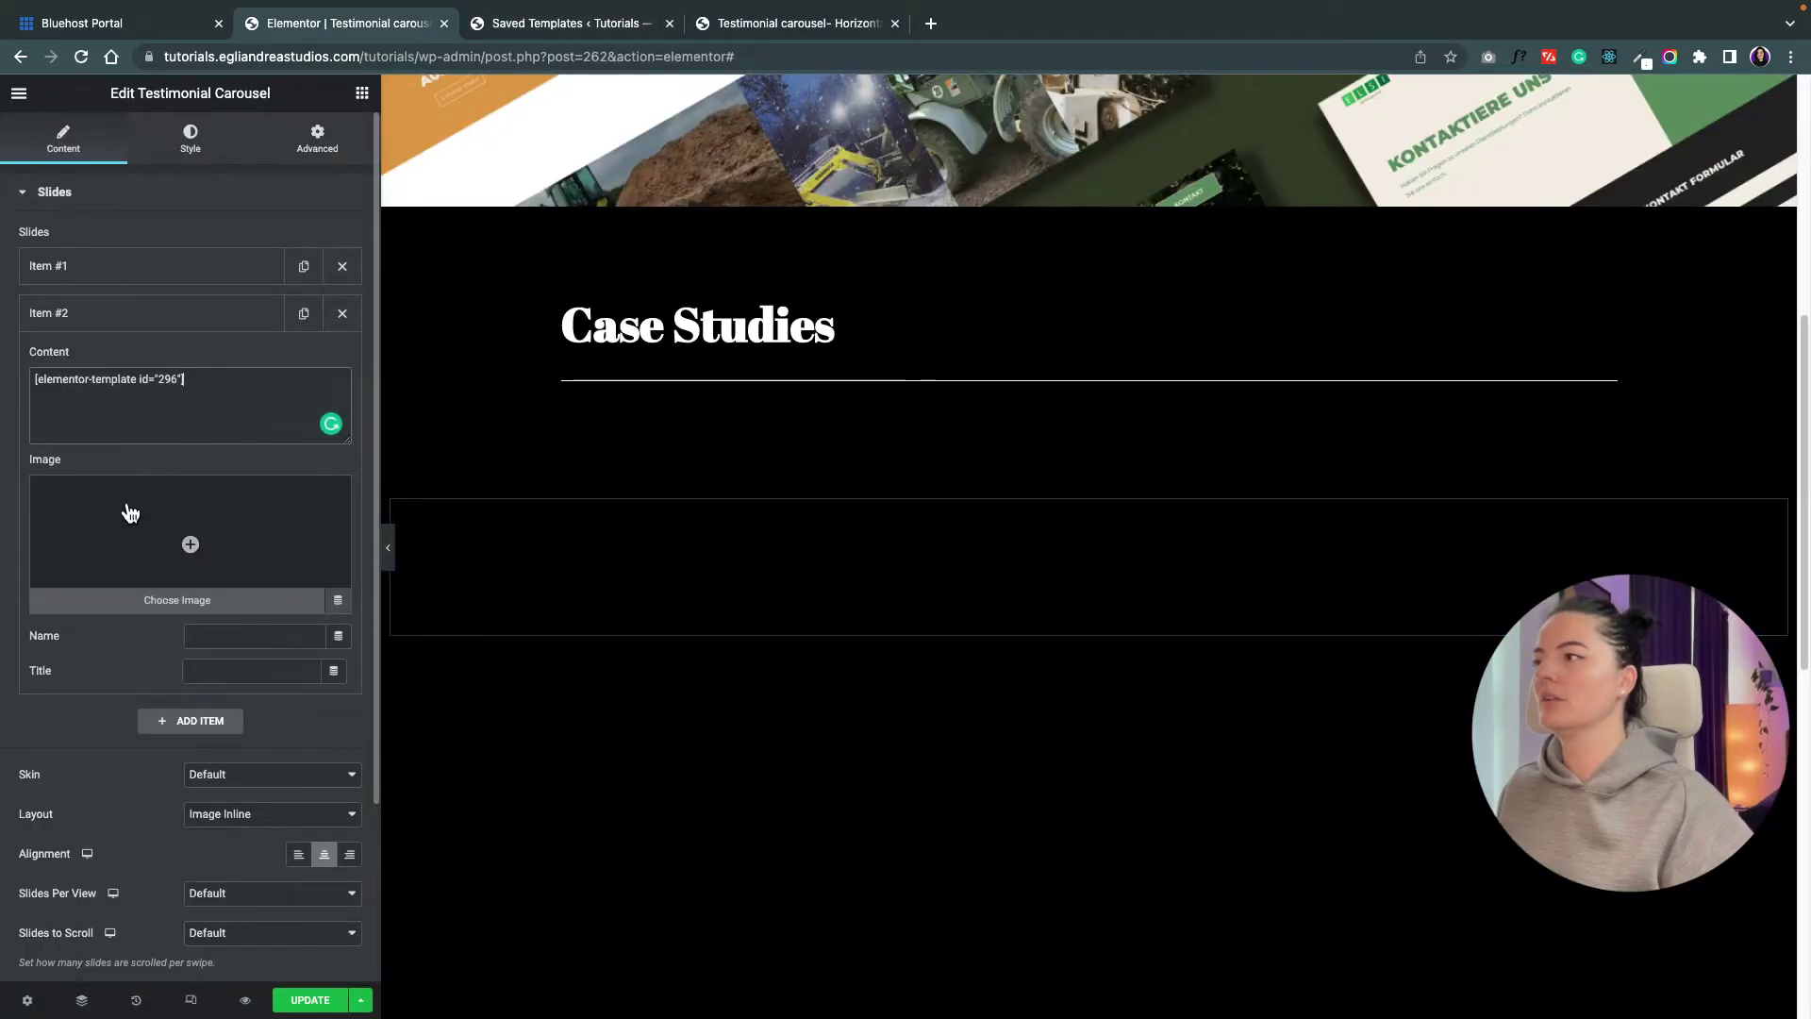
pyautogui.click(87, 326)
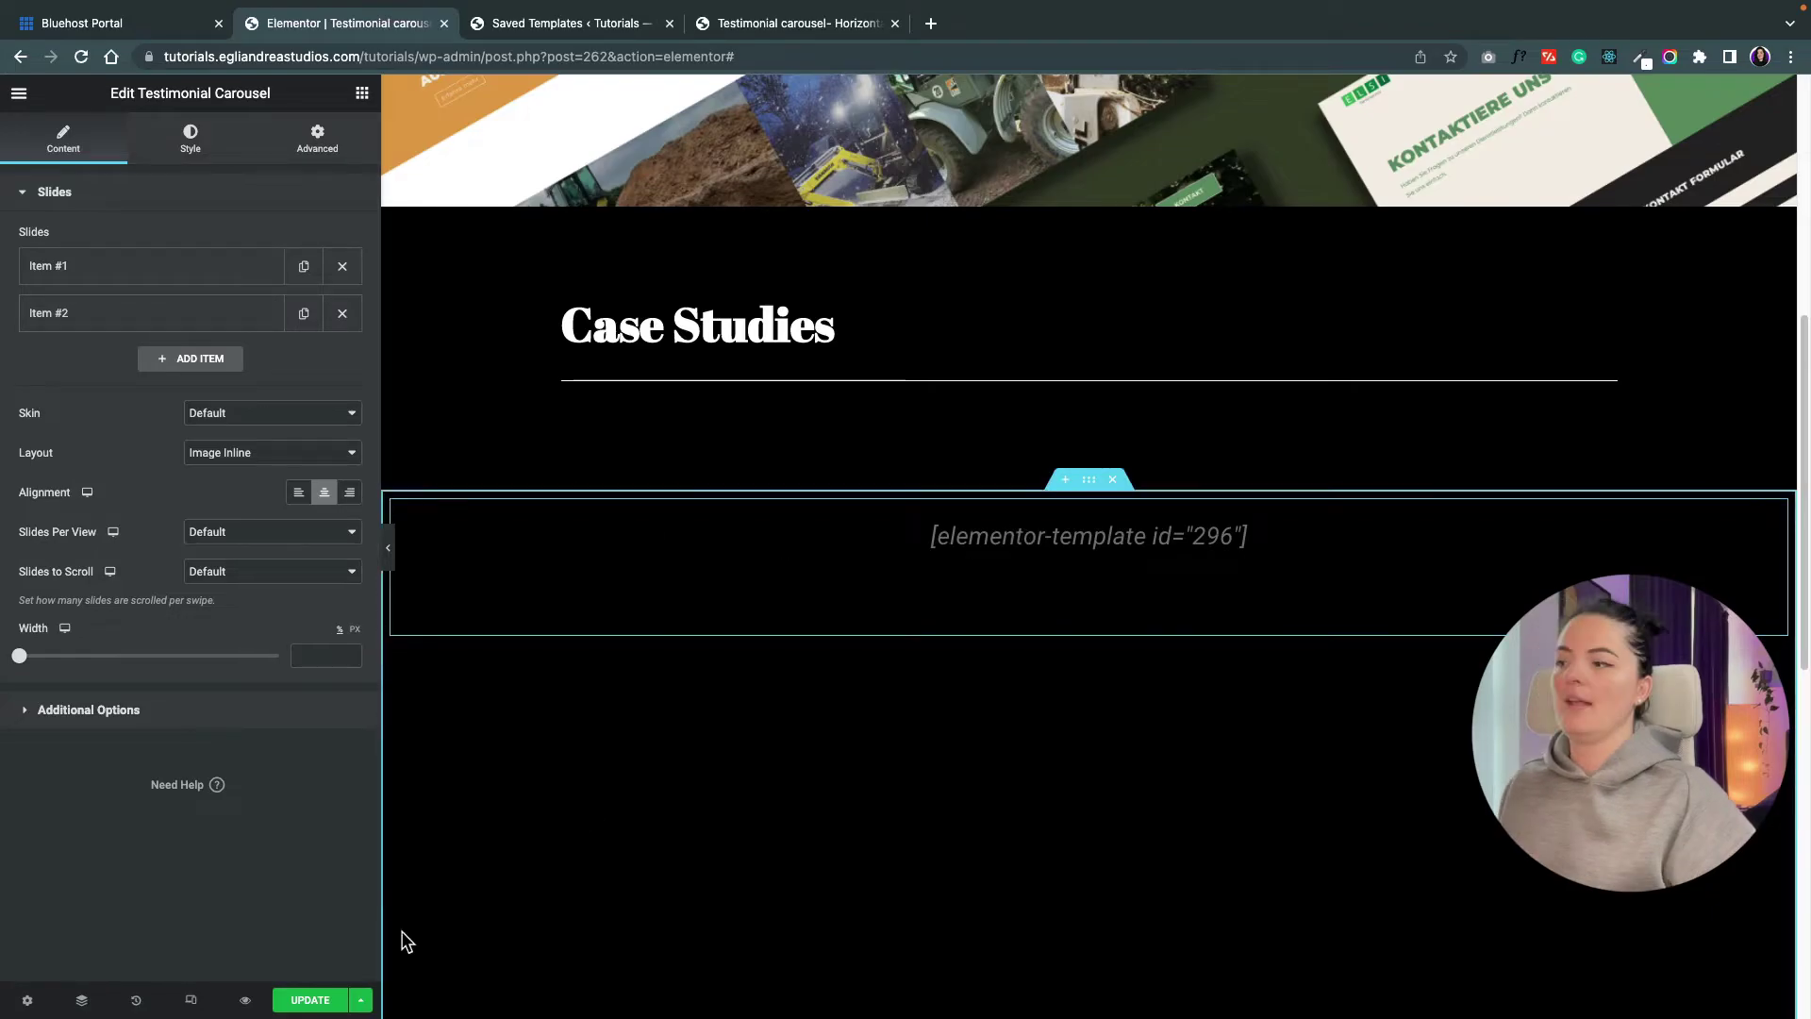
# - Preview the case studies page and review how the template content renders in the testimonial carousel
pyautogui.click(245, 1000)
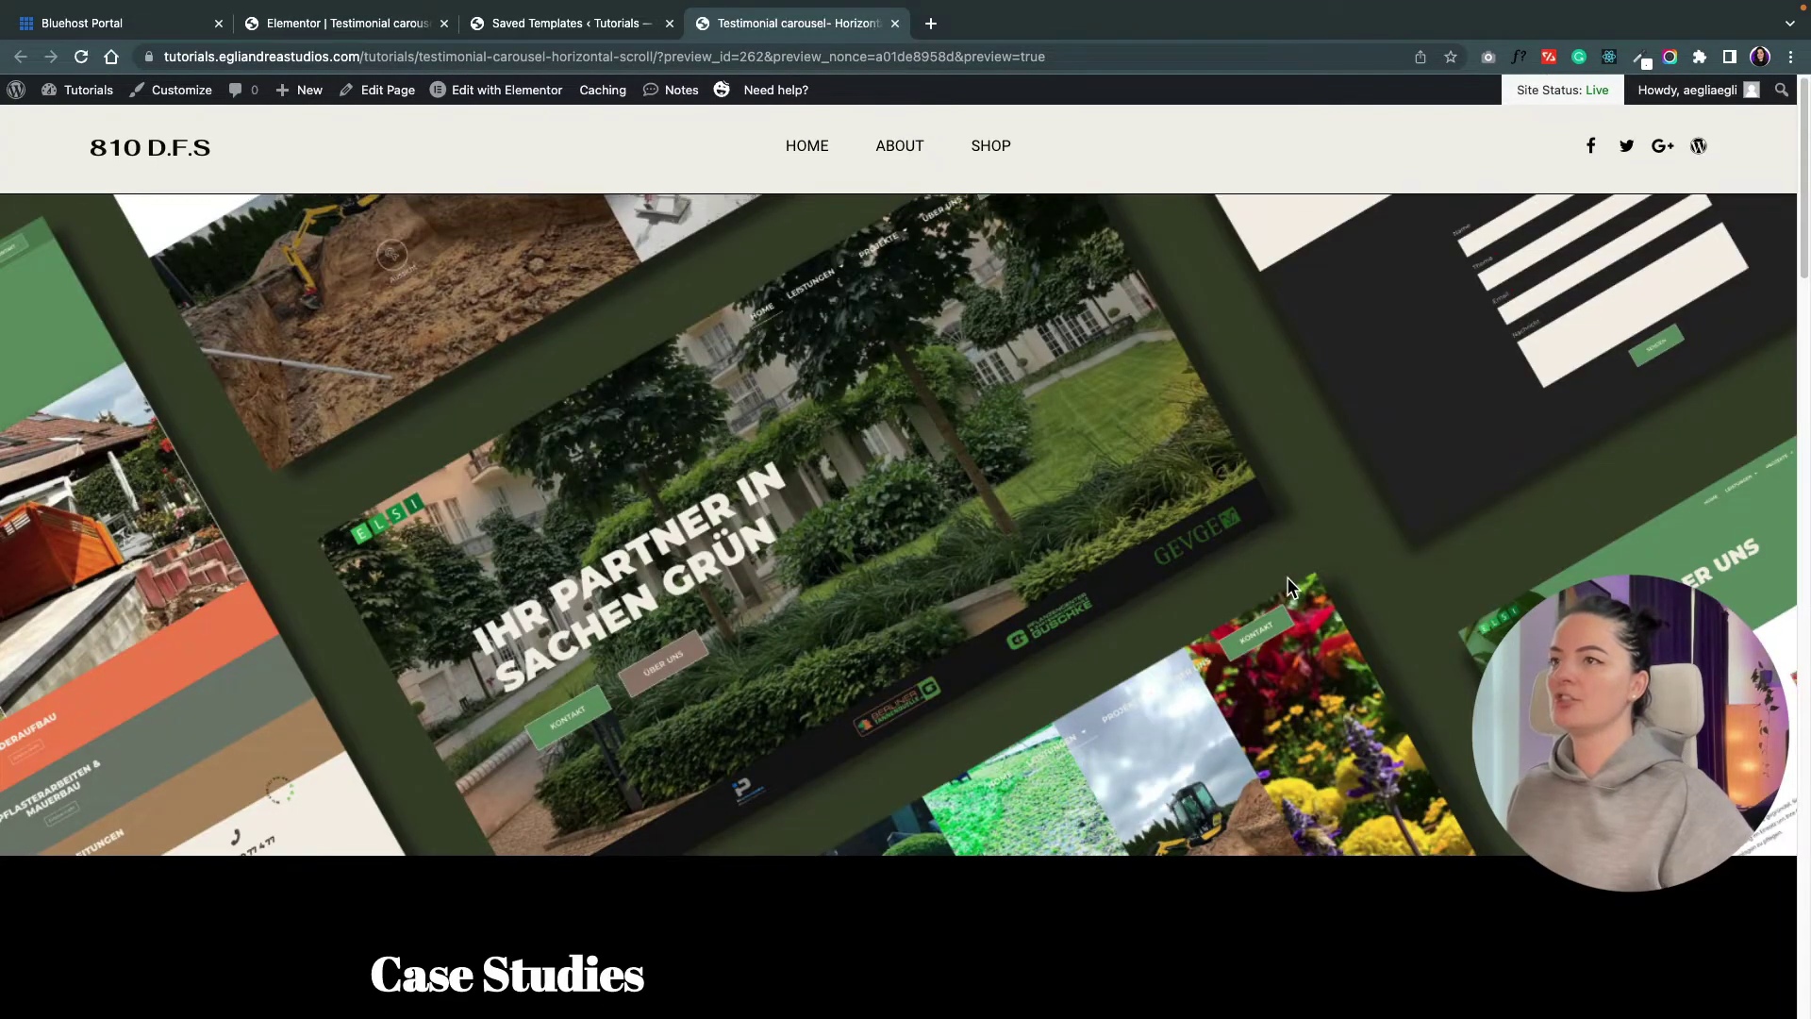
pyautogui.scroll(-10, 243, 1005)
pyautogui.scroll(-10, 905, 566)
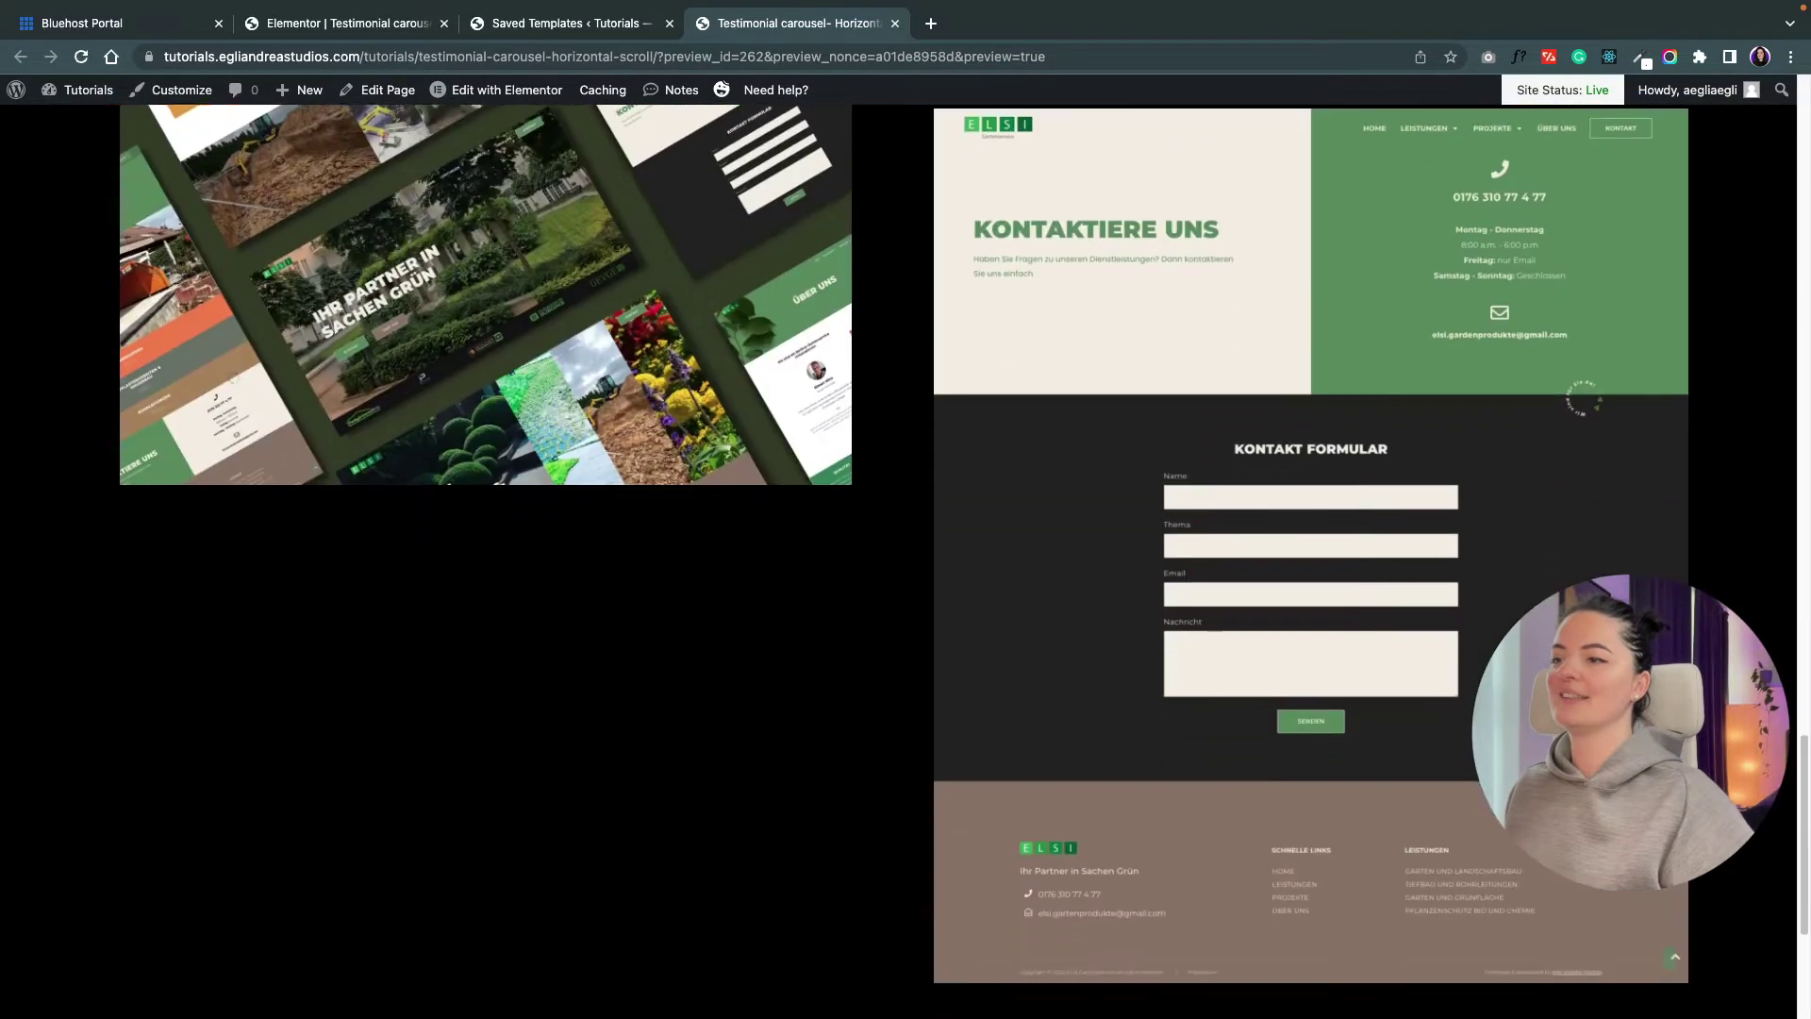
pyautogui.scroll(10, 912, 735)
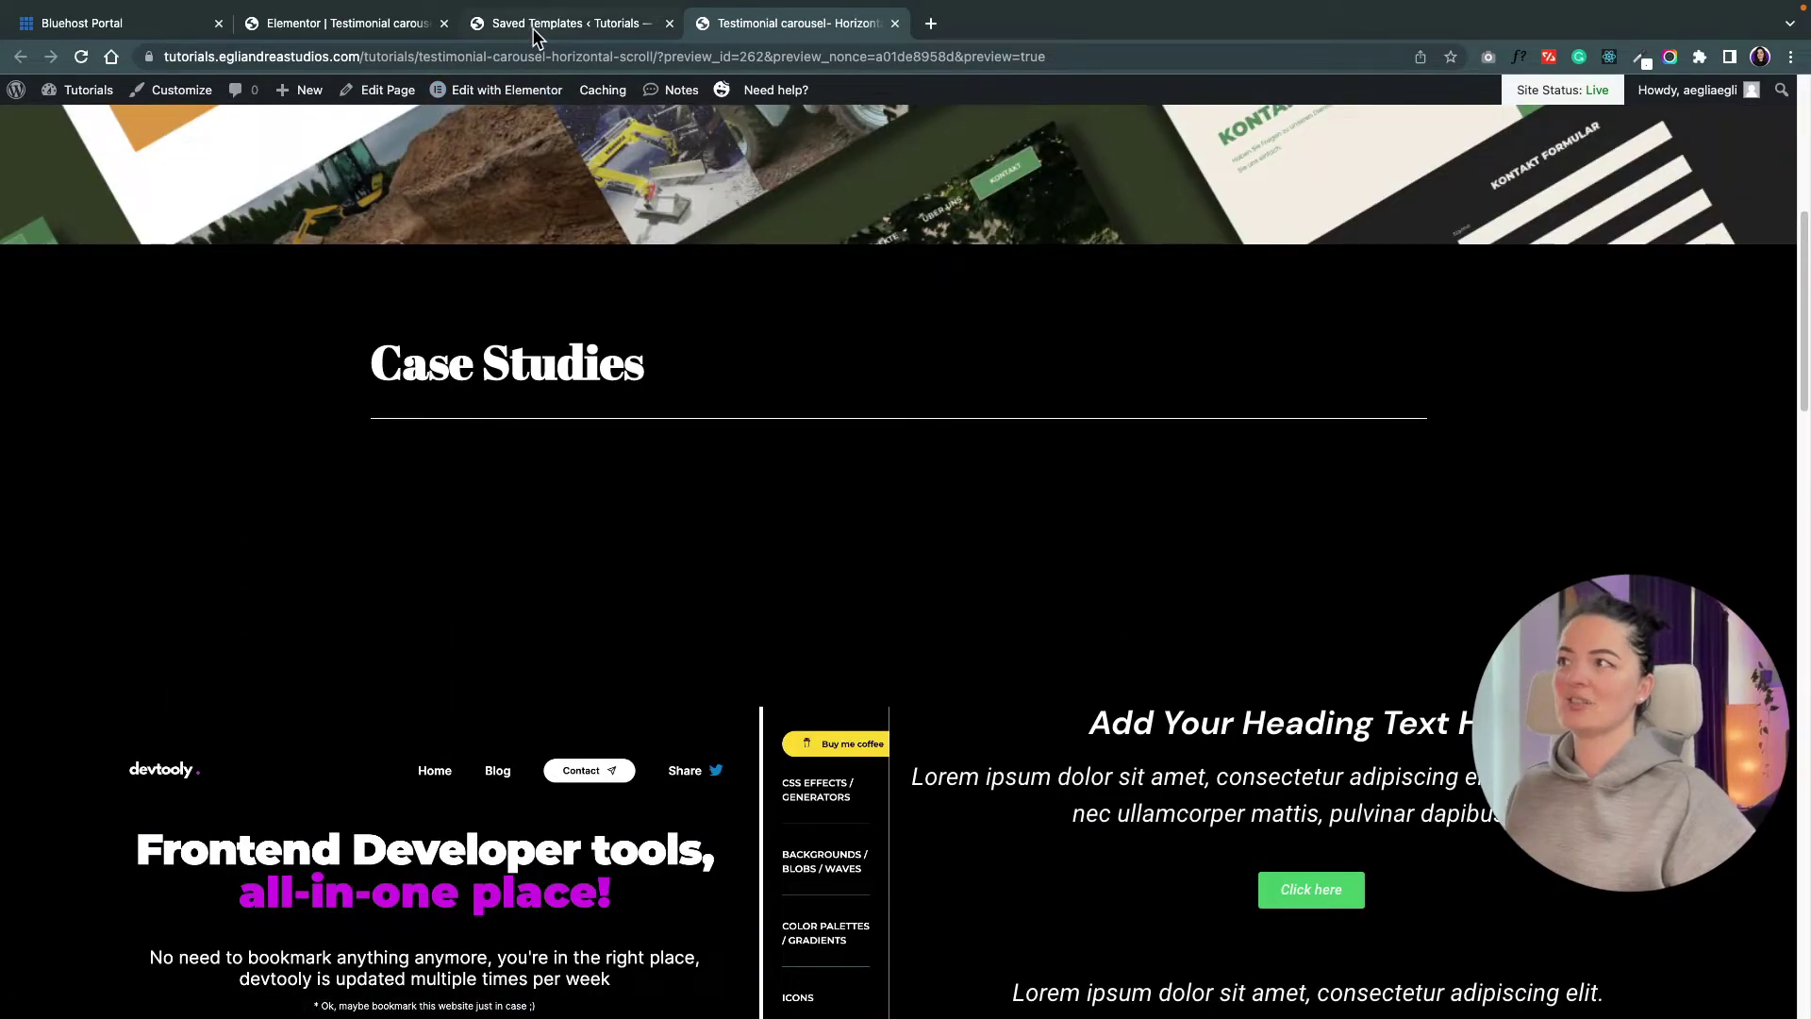
# - Paste the prepared custom CSS for the pagination dots into the testimonial carousel and test a dot by switching slides
pyautogui.click(320, 25)
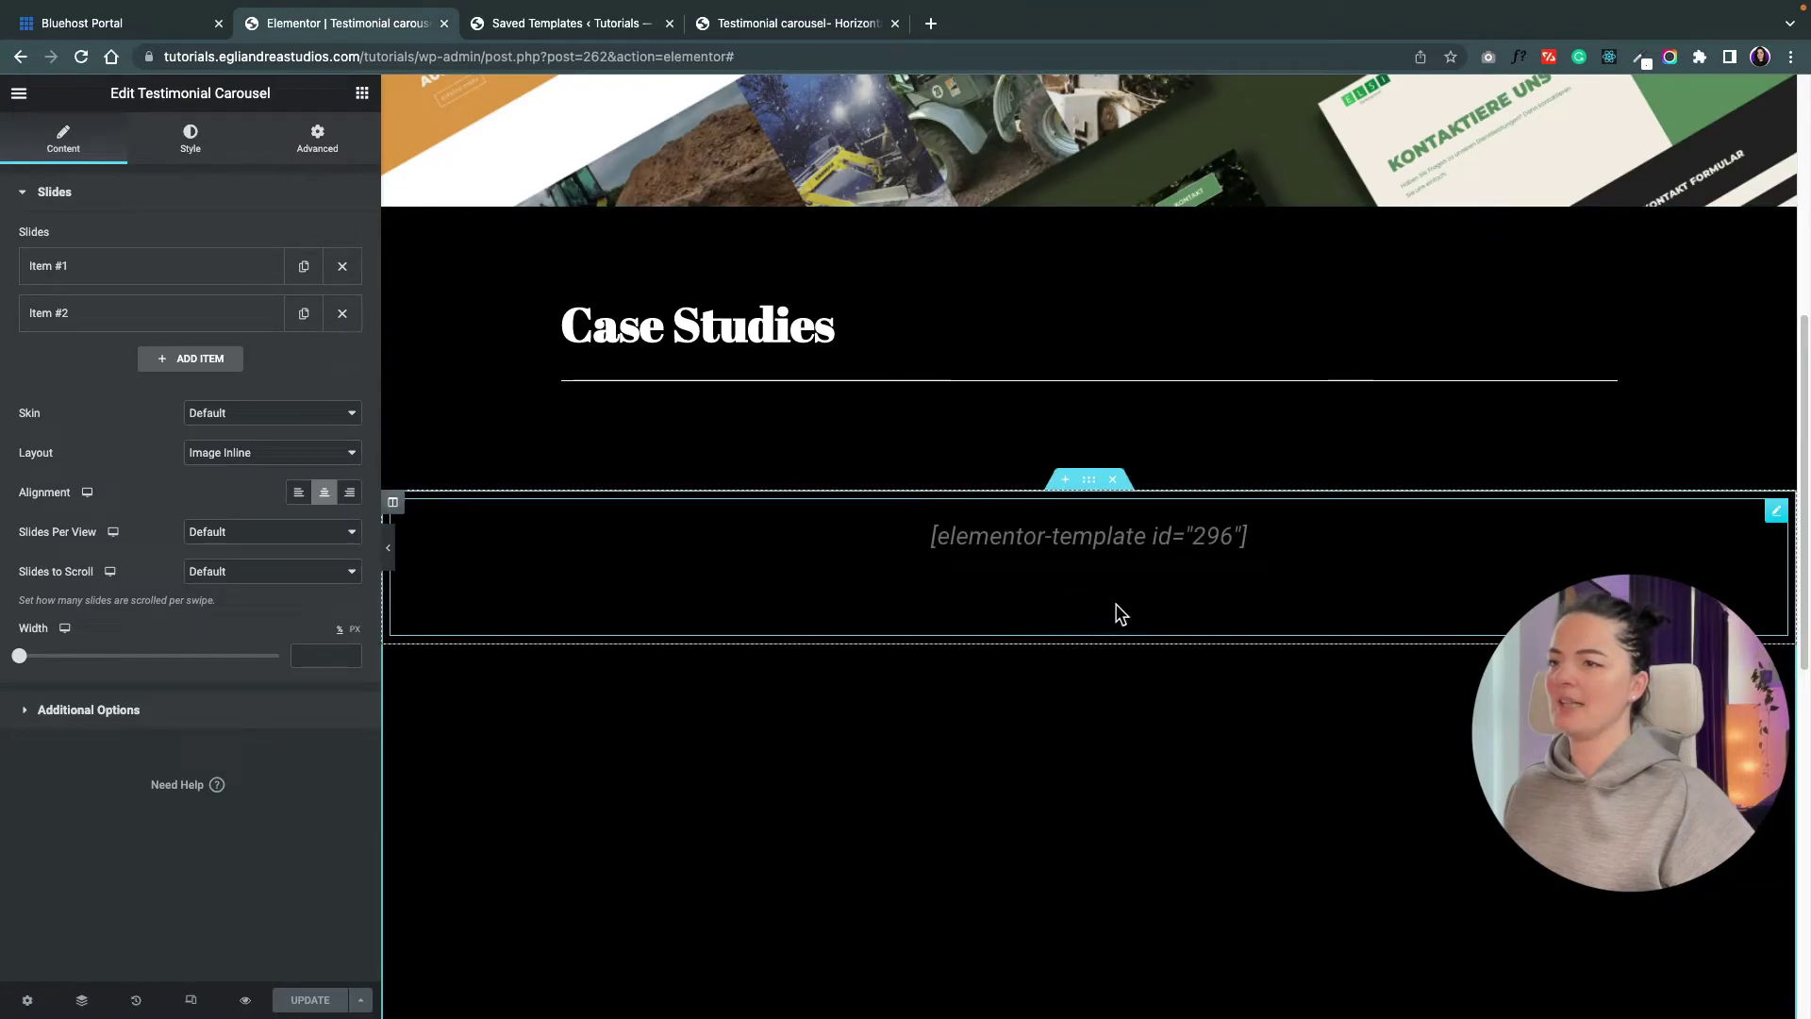
pyautogui.scroll(-2, 1056, 599)
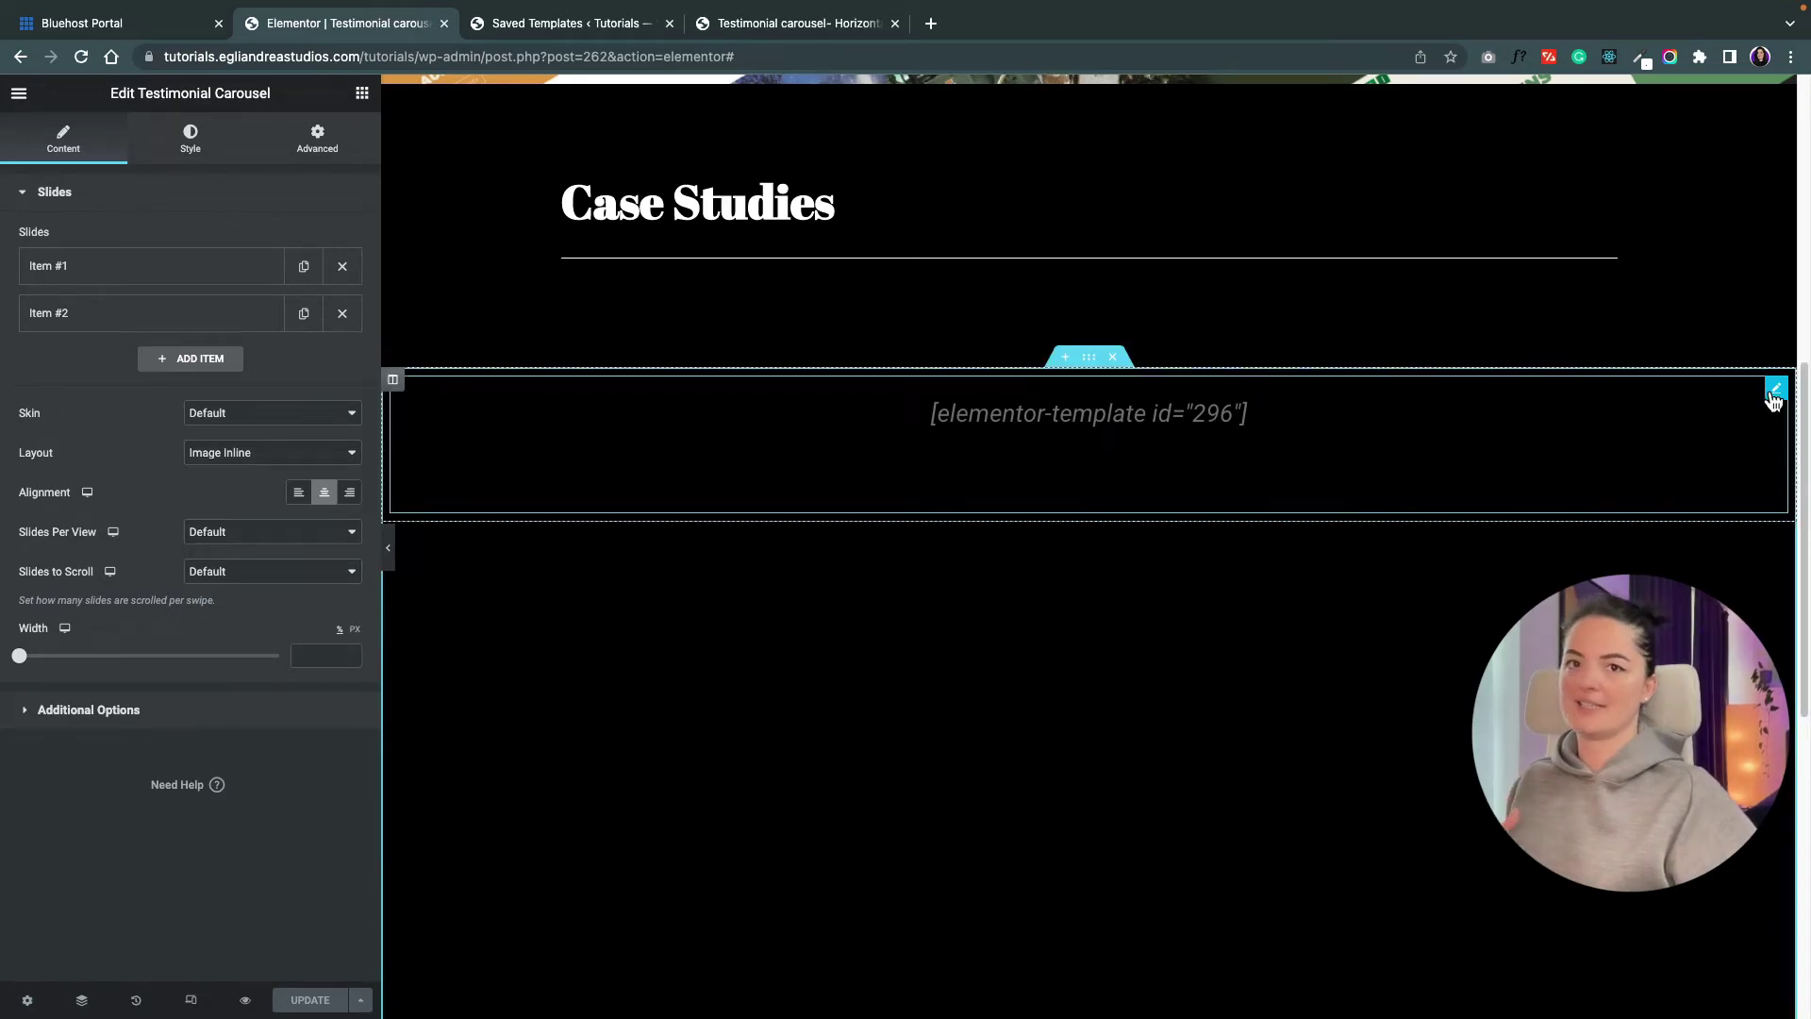
pyautogui.click(314, 142)
pyautogui.click(72, 569)
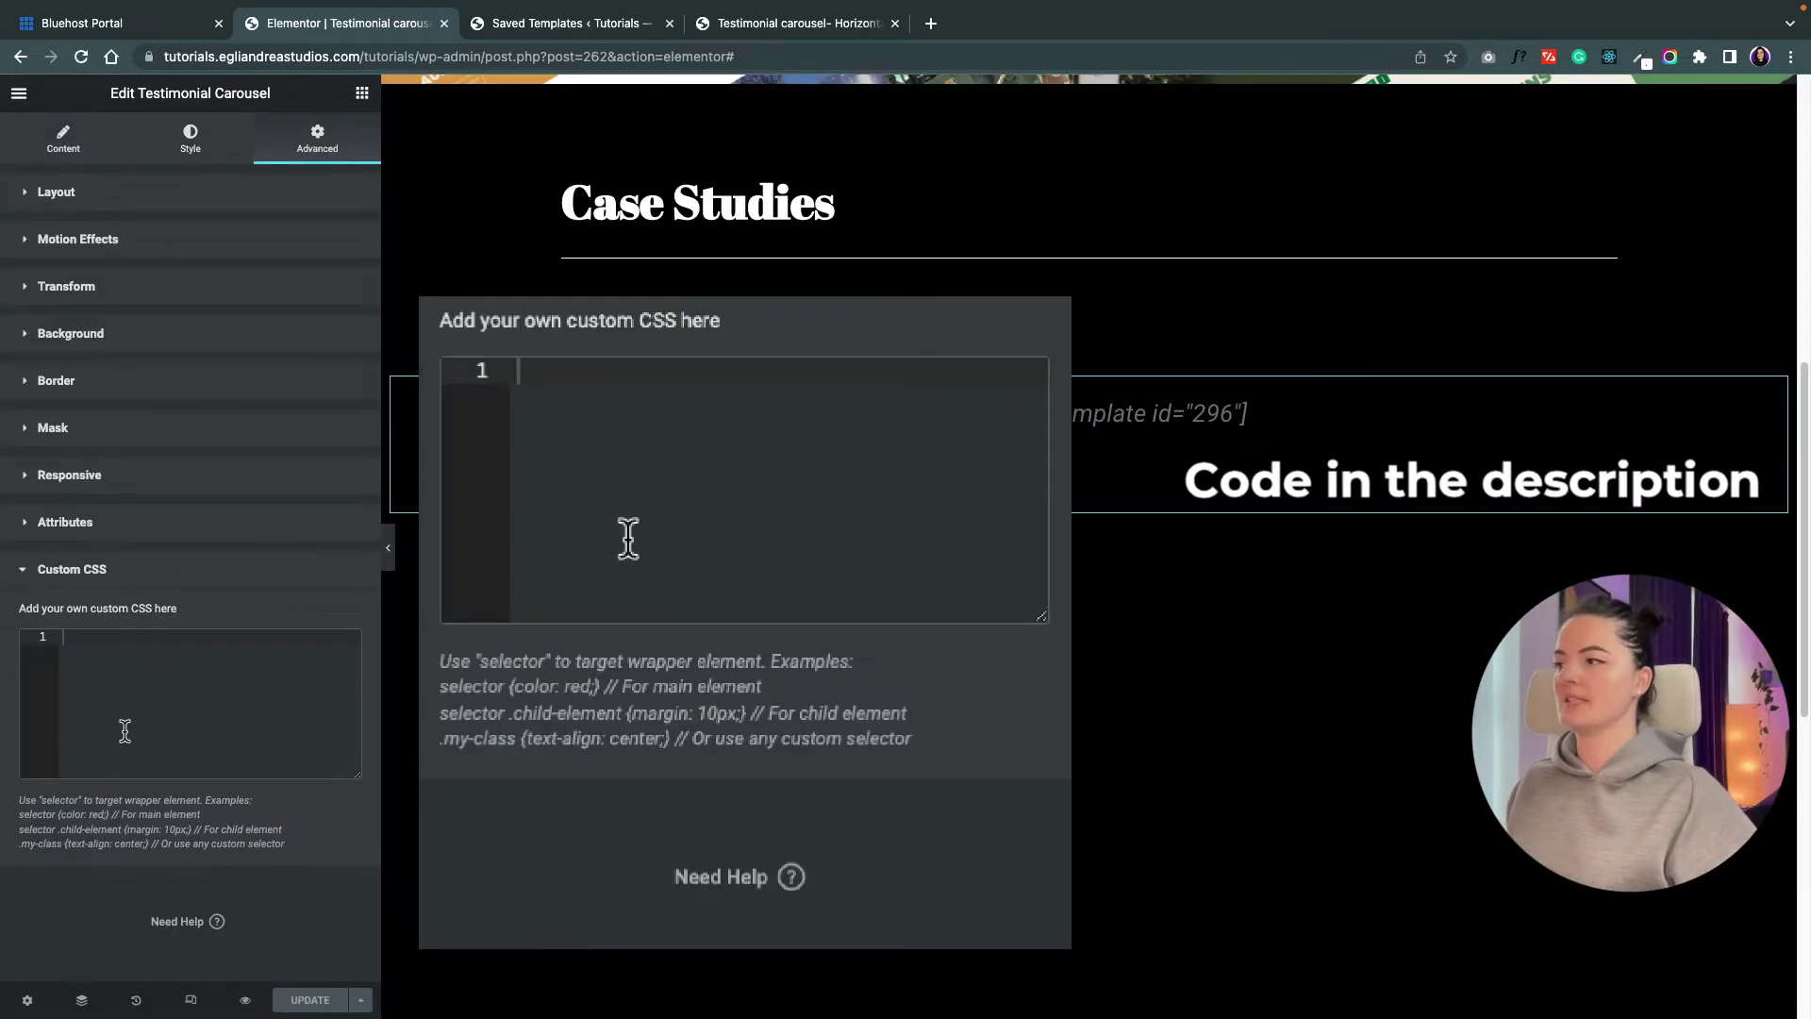
pyautogui.press('super+v')
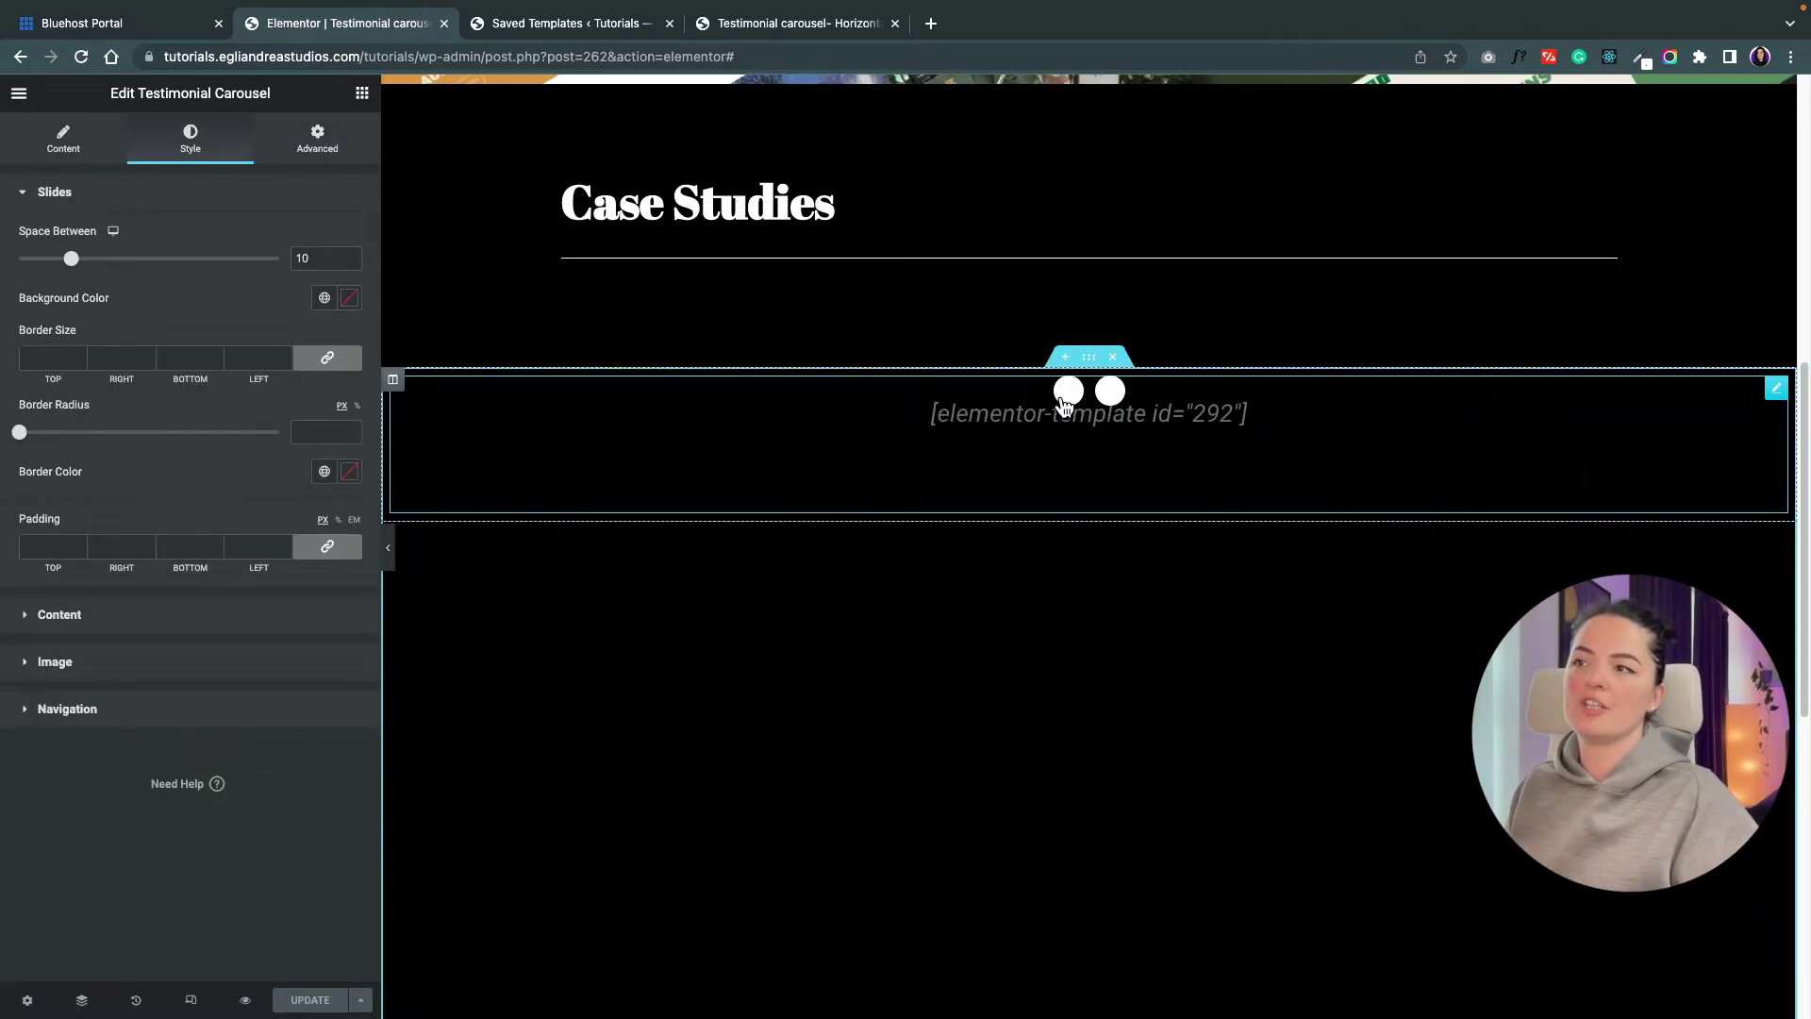
pyautogui.click(1069, 394)
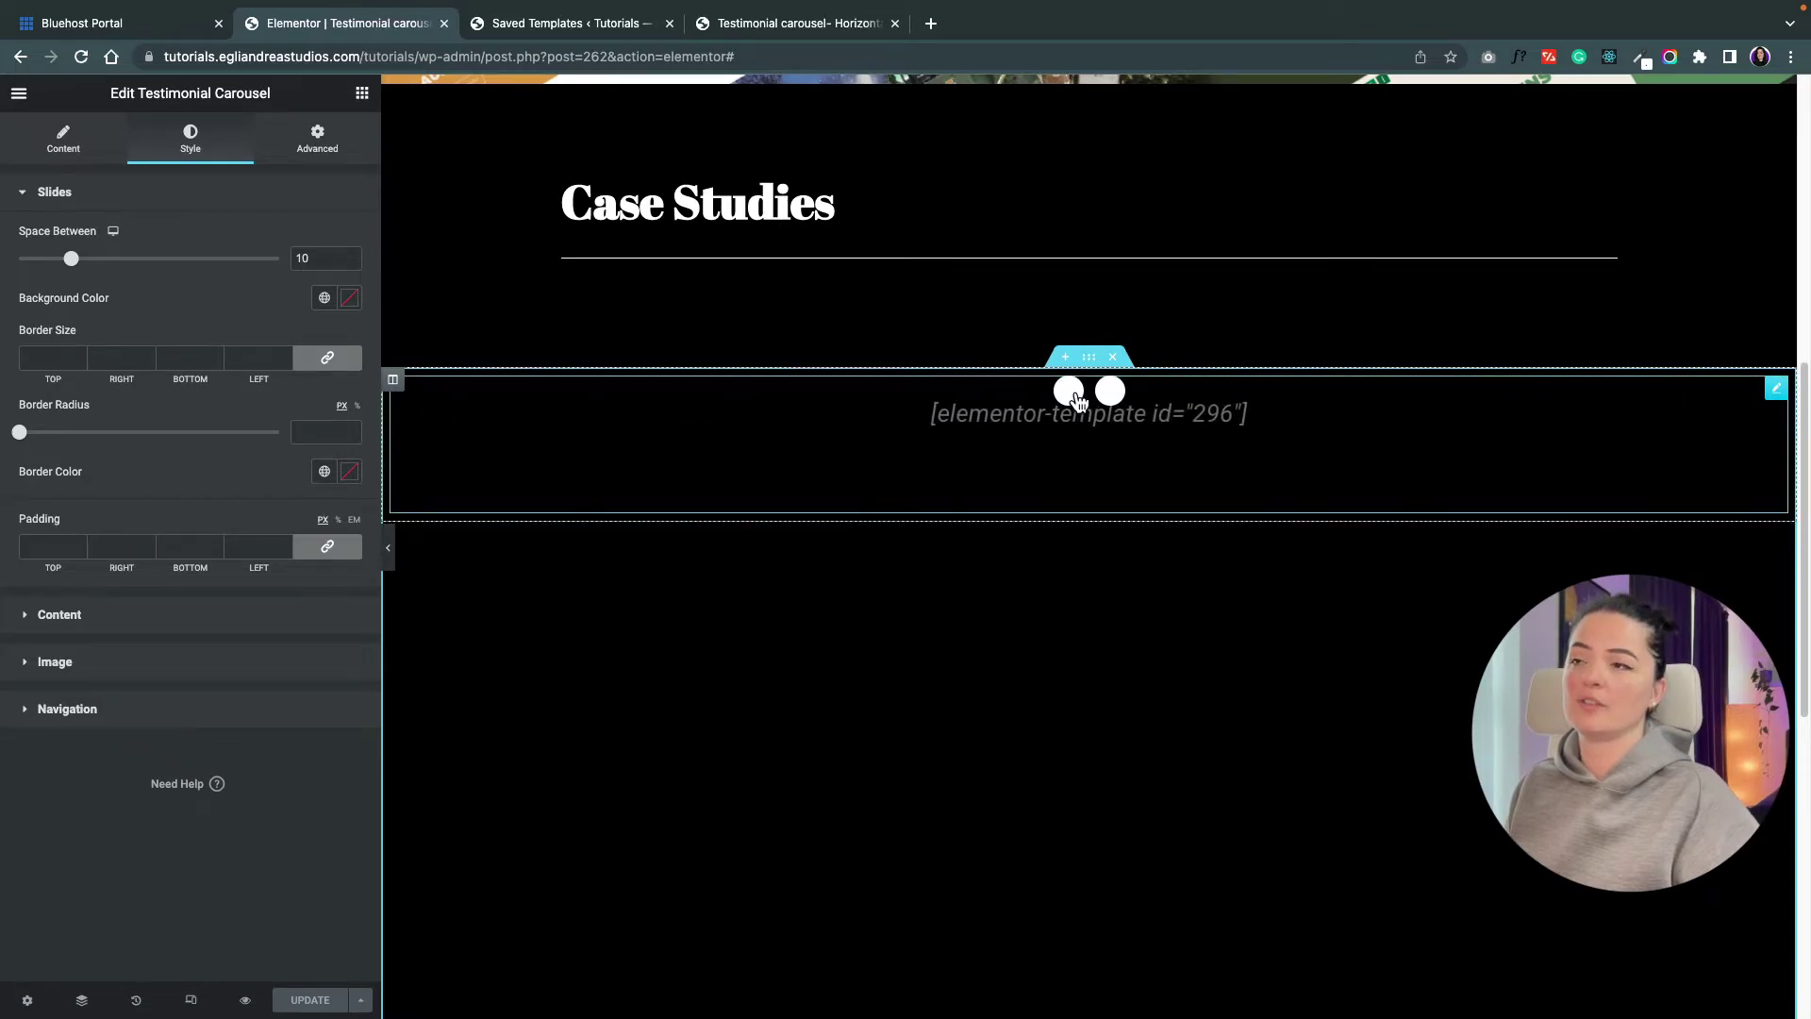
# - Set the active color of the carousel's pagination dots to bright yellow and update the page
pyautogui.click(67, 709)
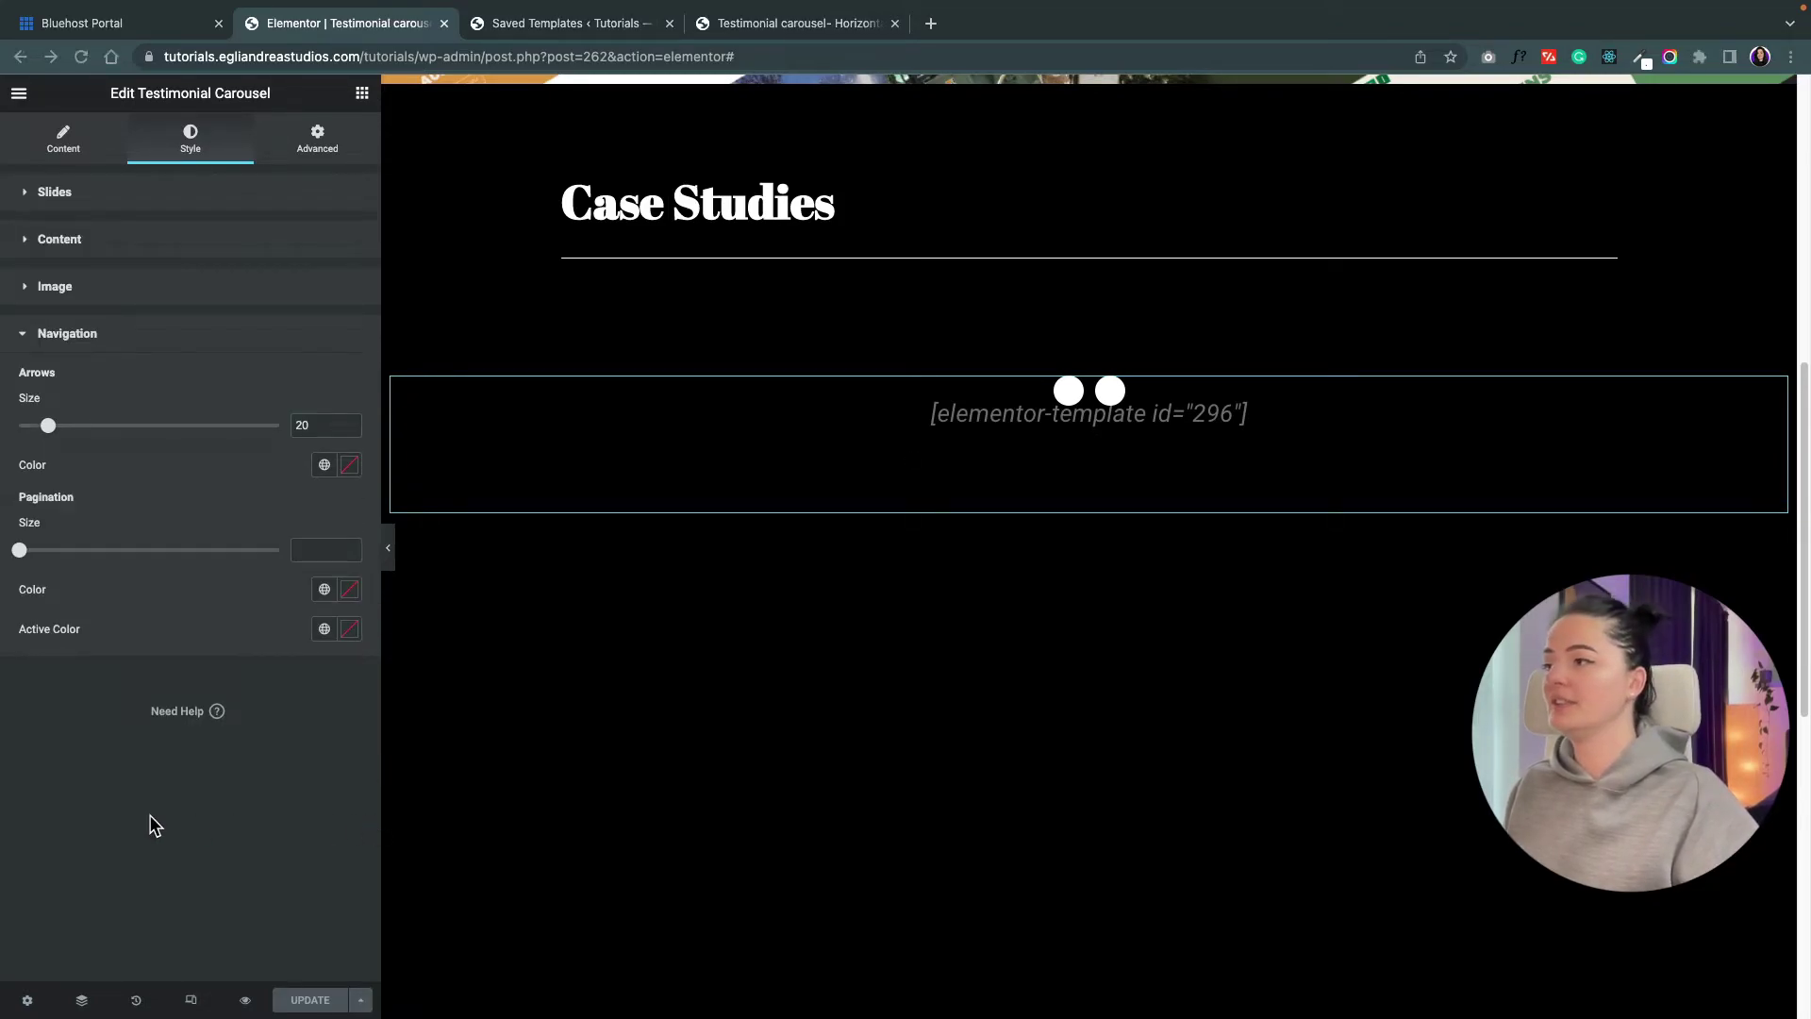
pyautogui.click(349, 628)
pyautogui.click(293, 708)
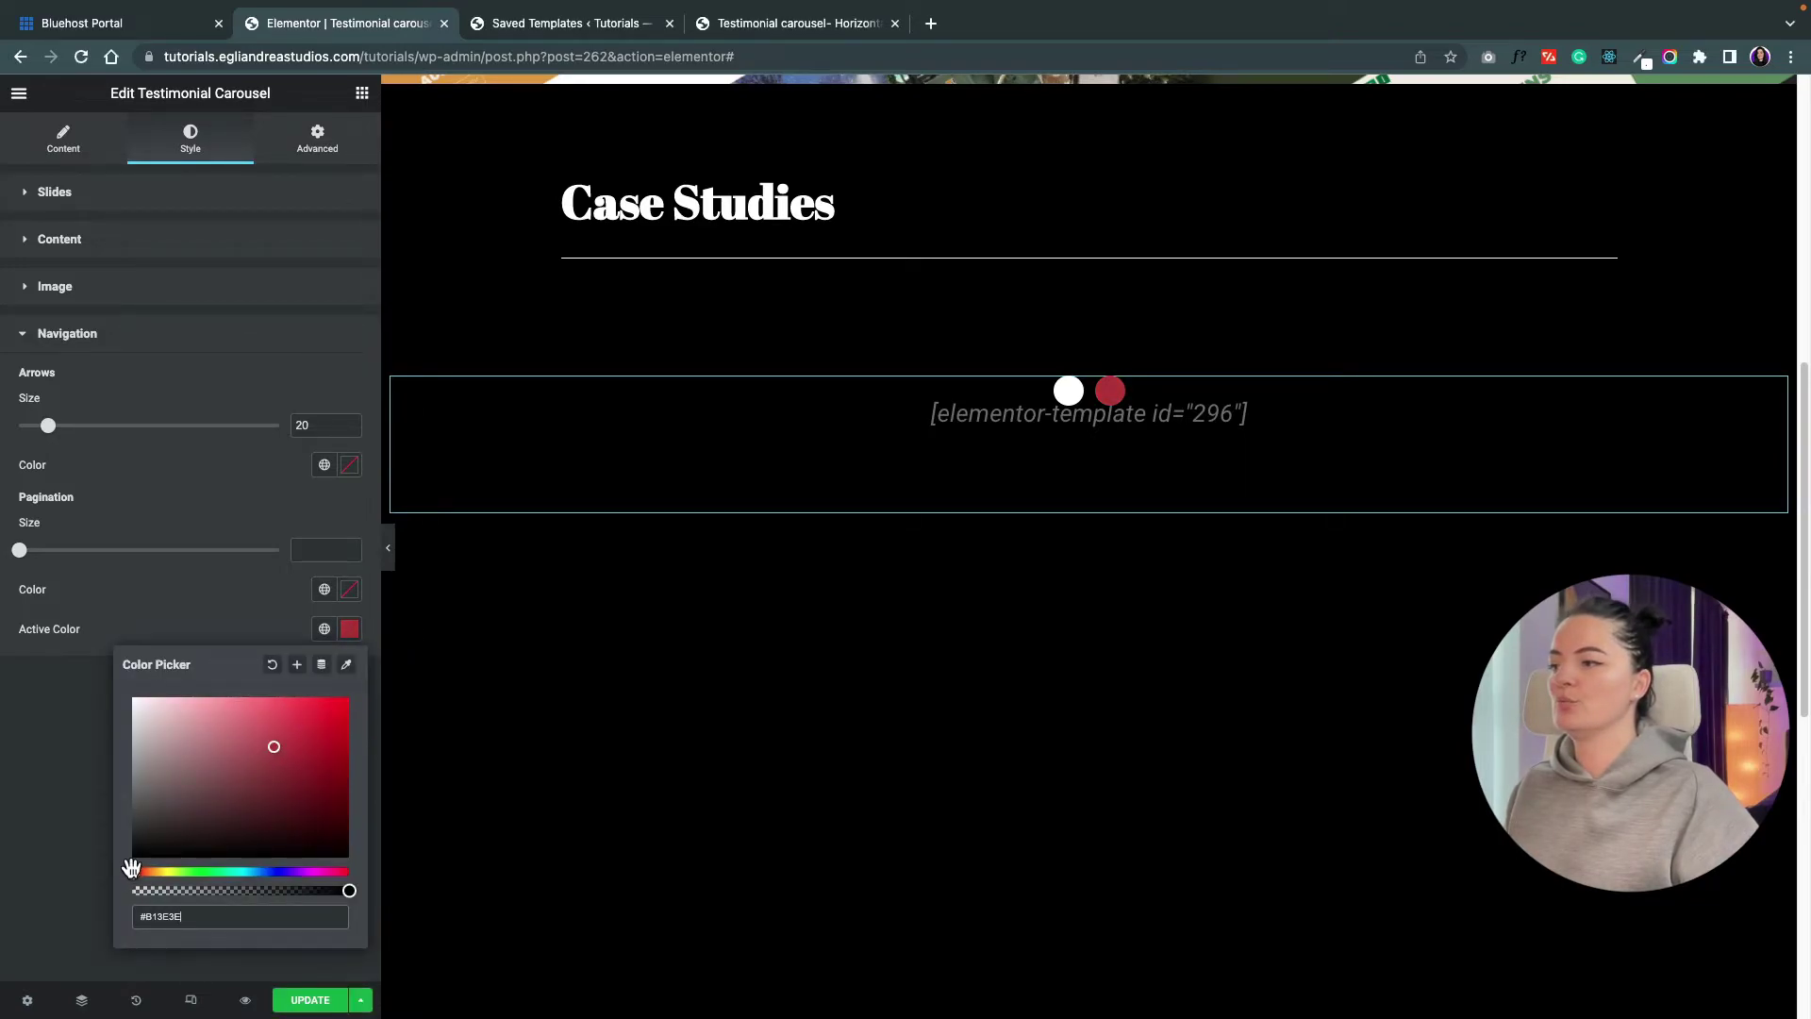
pyautogui.moveTo(130, 866); pyautogui.dragTo(168, 868)
pyautogui.click(317, 707)
pyautogui.click(290, 976)
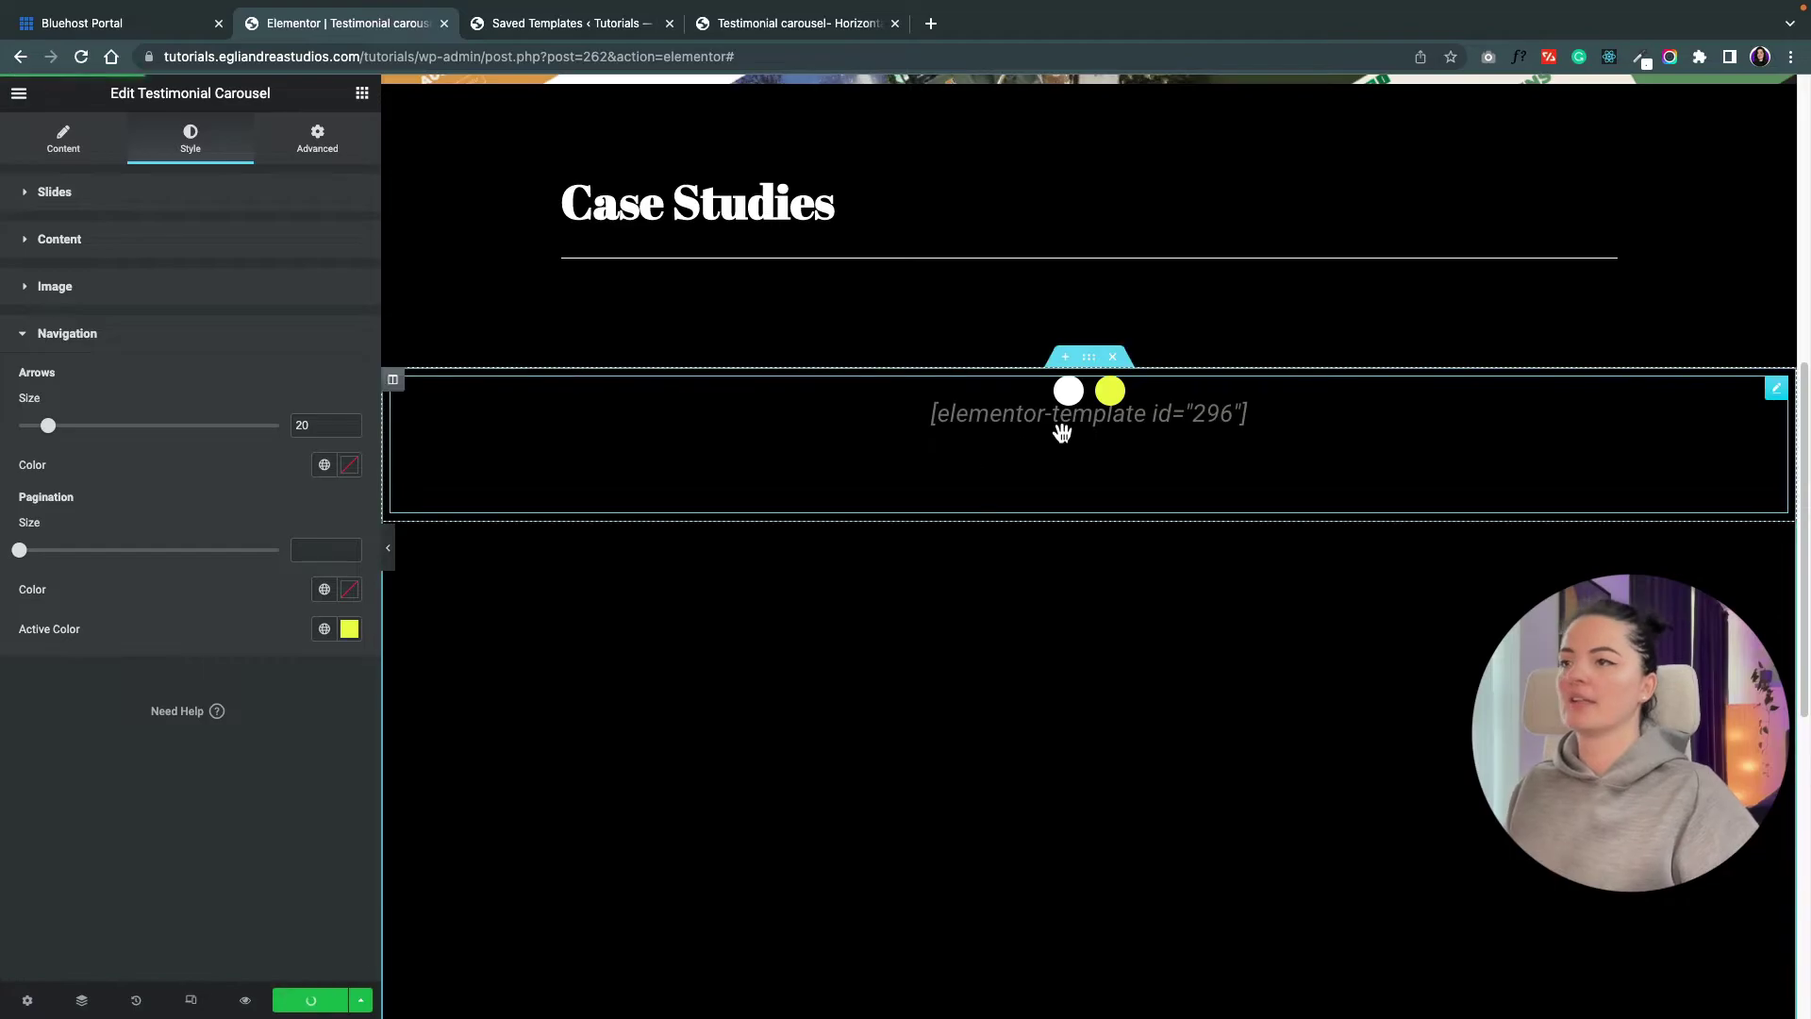
# - Examine the carousel in the page preview, switching to the second slide with the pagination dots and checking its position below the heading
pyautogui.click(563, 34)
pyautogui.click(797, 25)
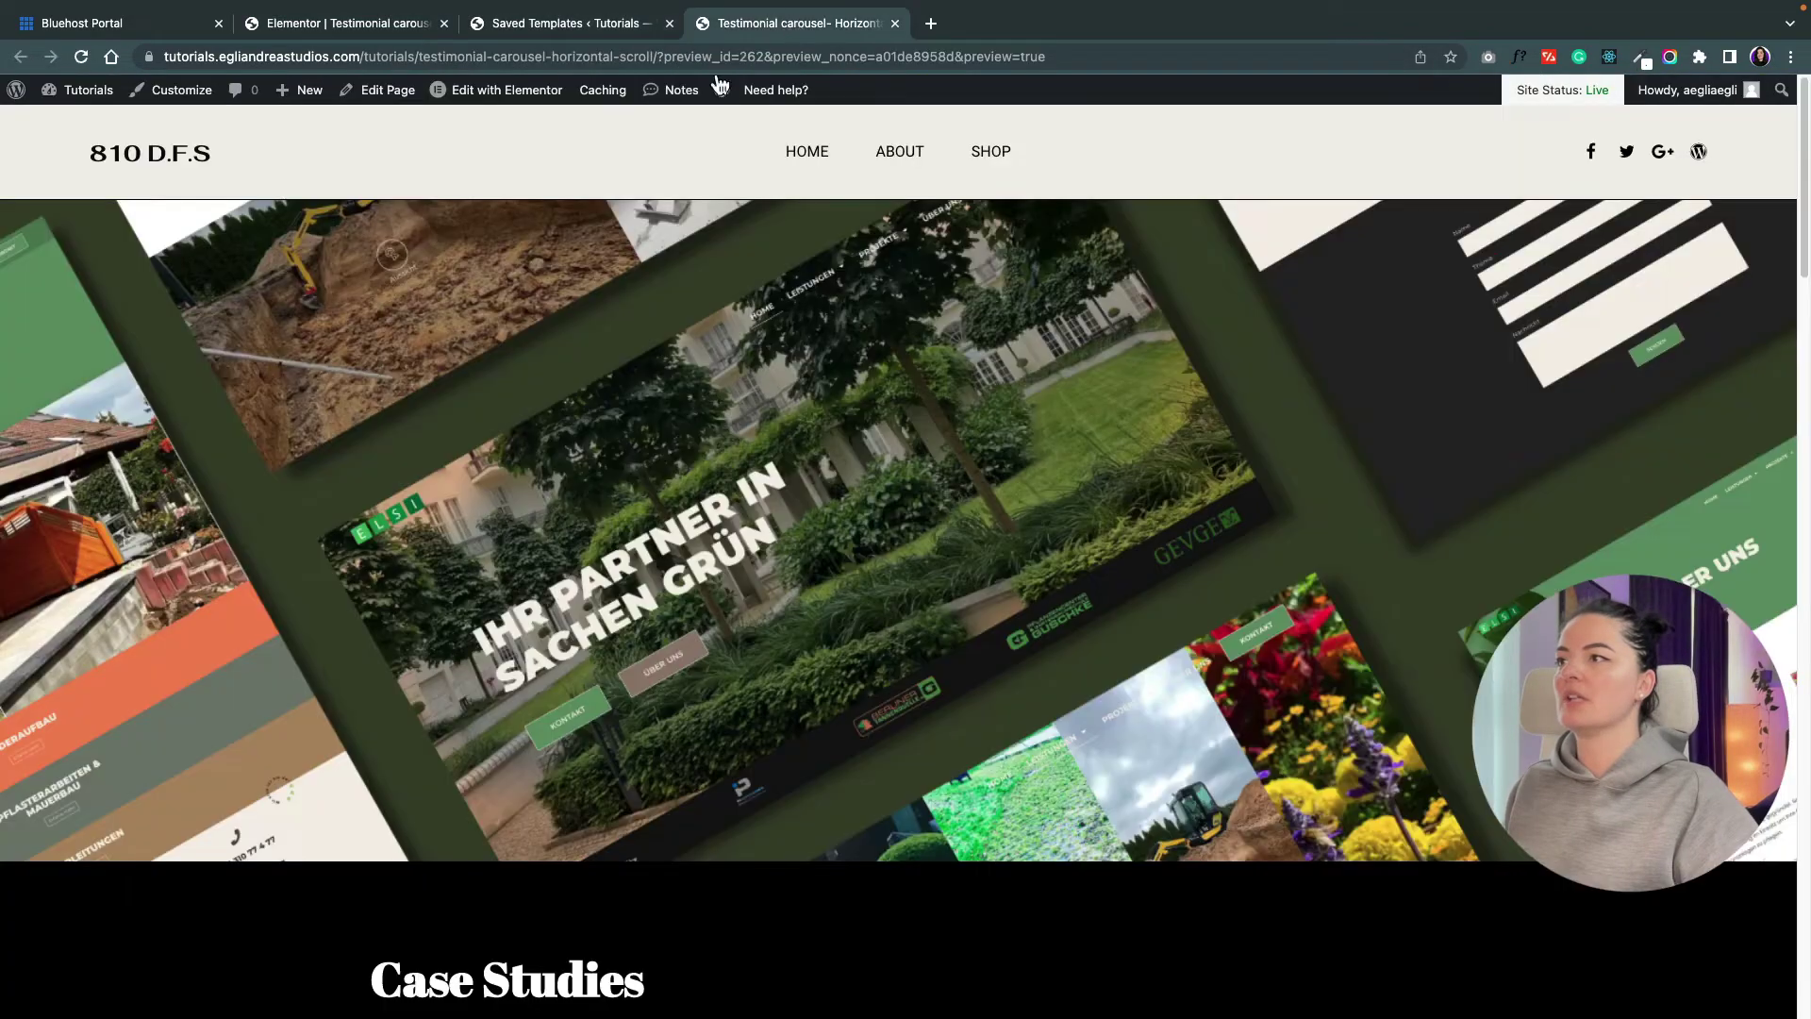
pyautogui.scroll(-15, 797, 665)
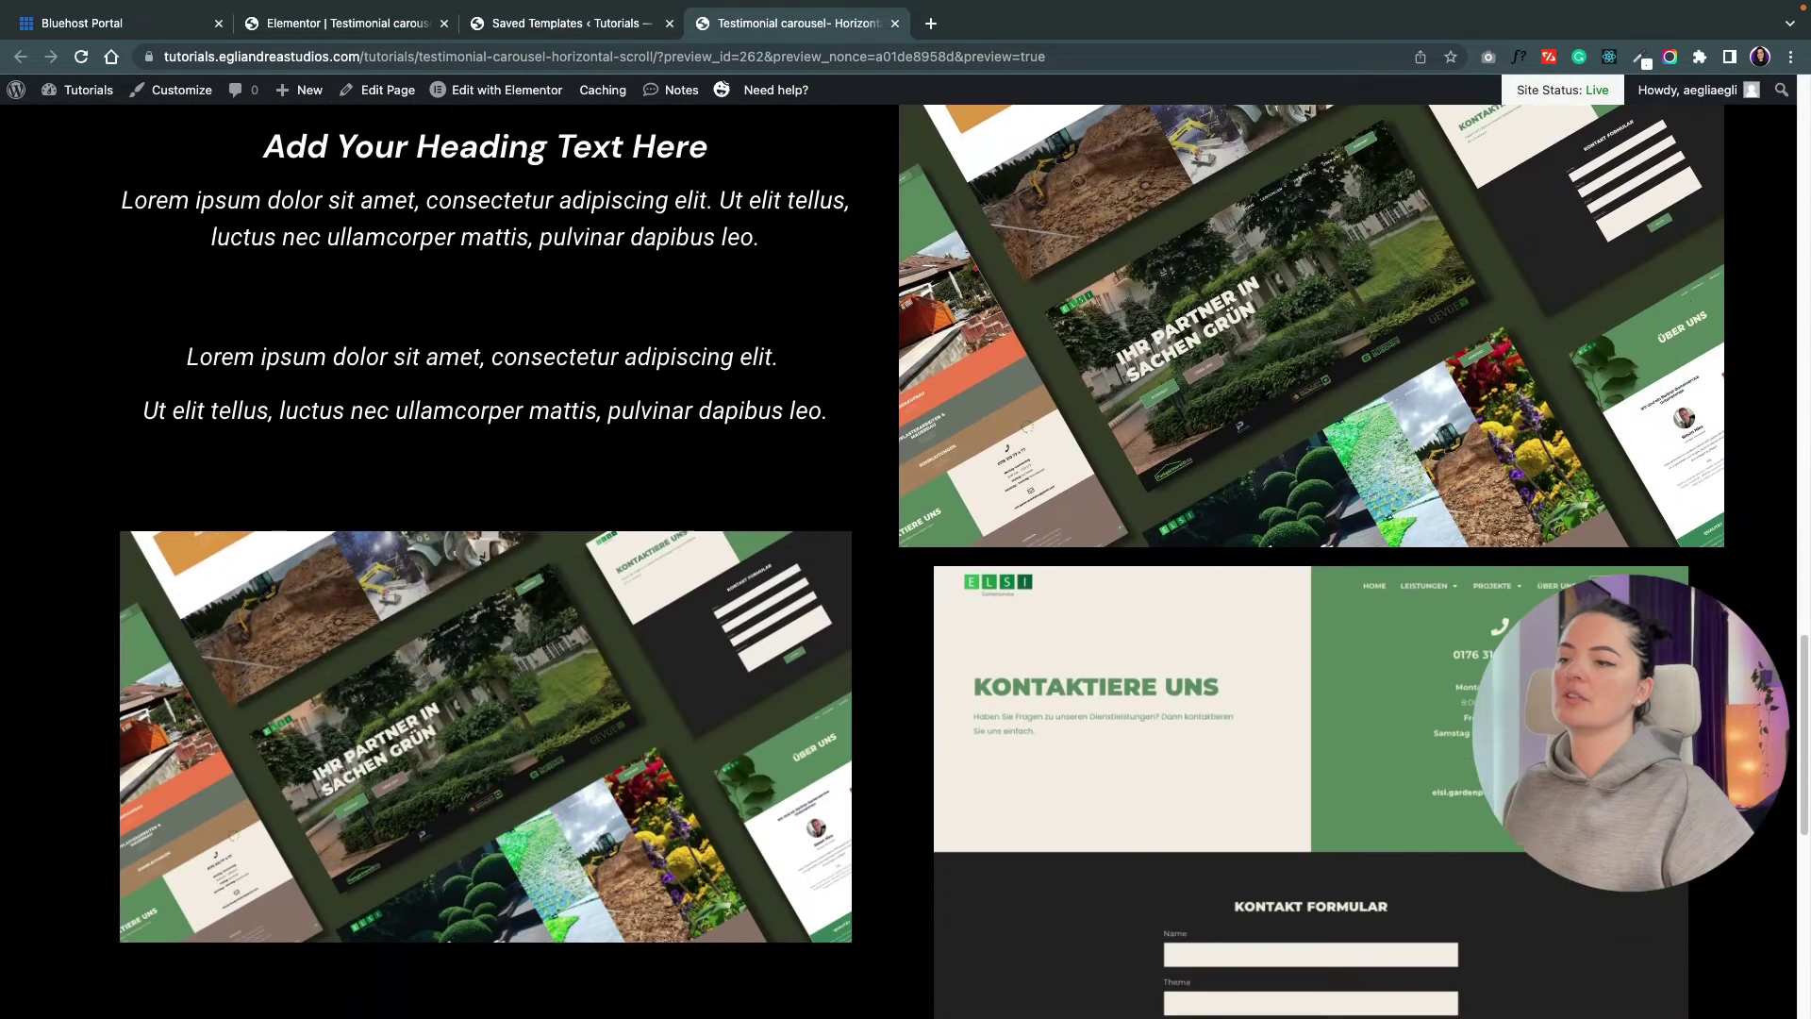
pyautogui.scroll(-2, 797, 665)
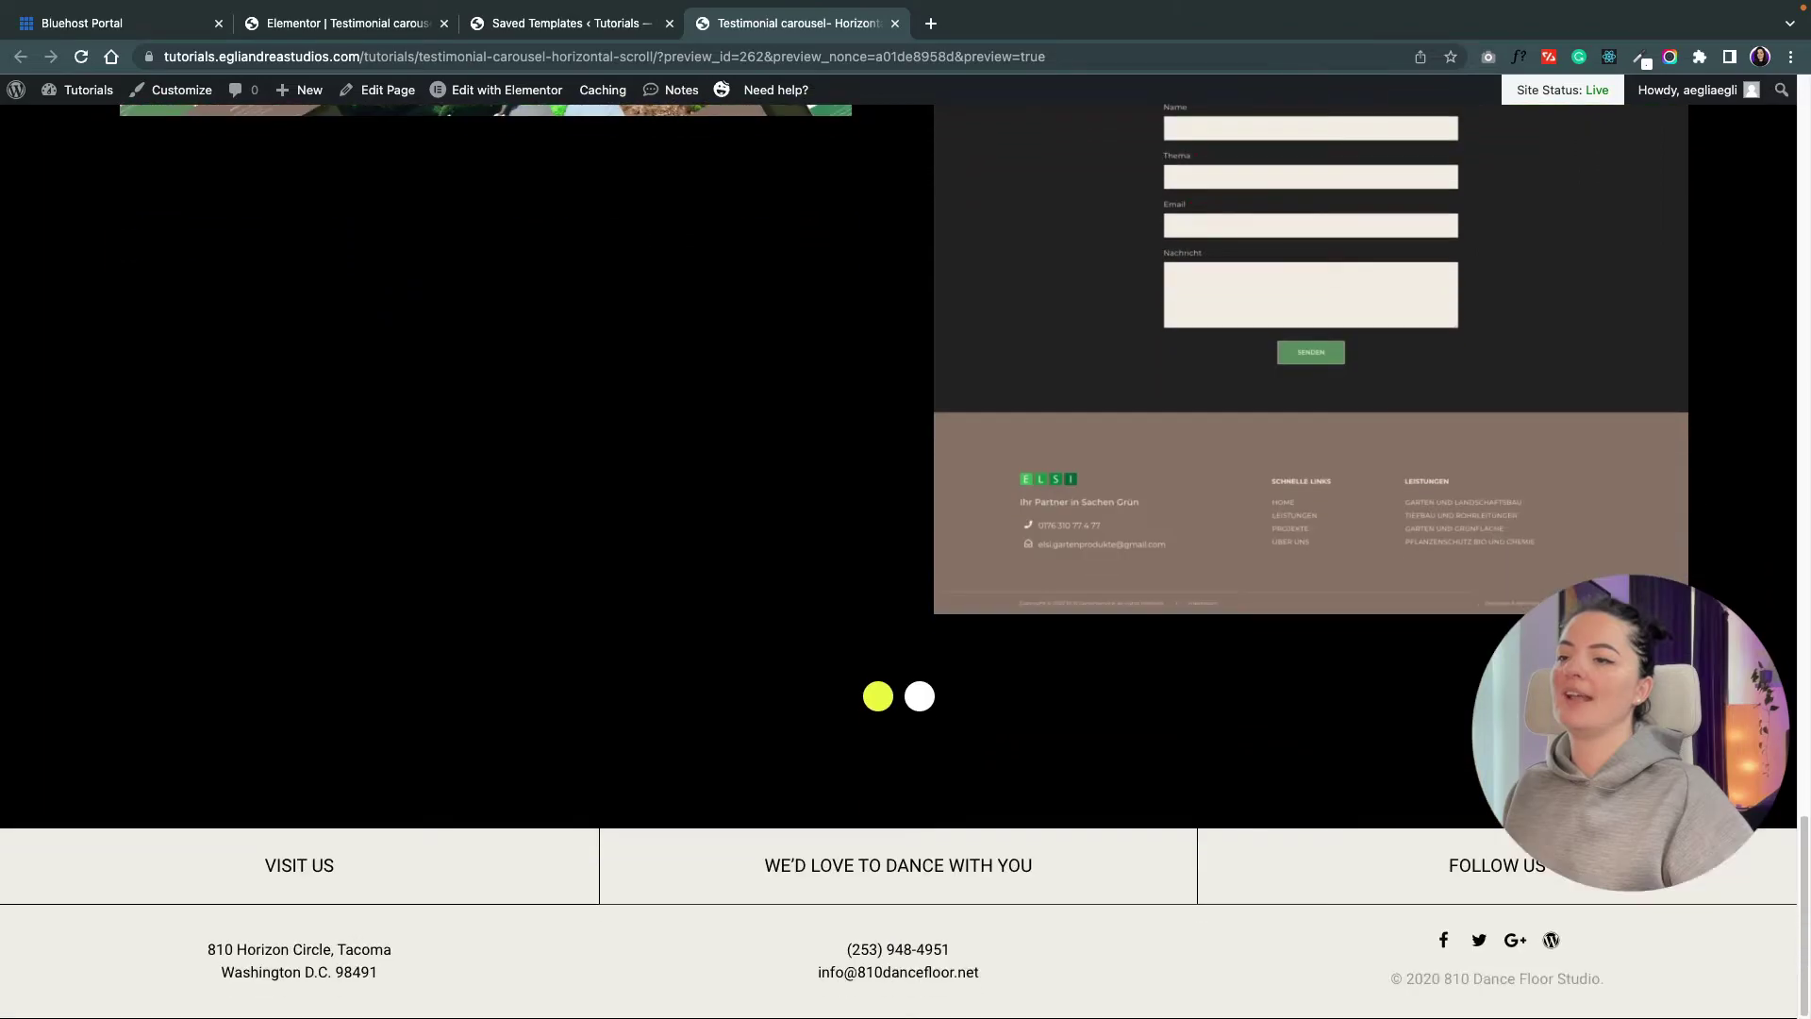
pyautogui.click(932, 702)
pyautogui.scroll(10, 1062, 475)
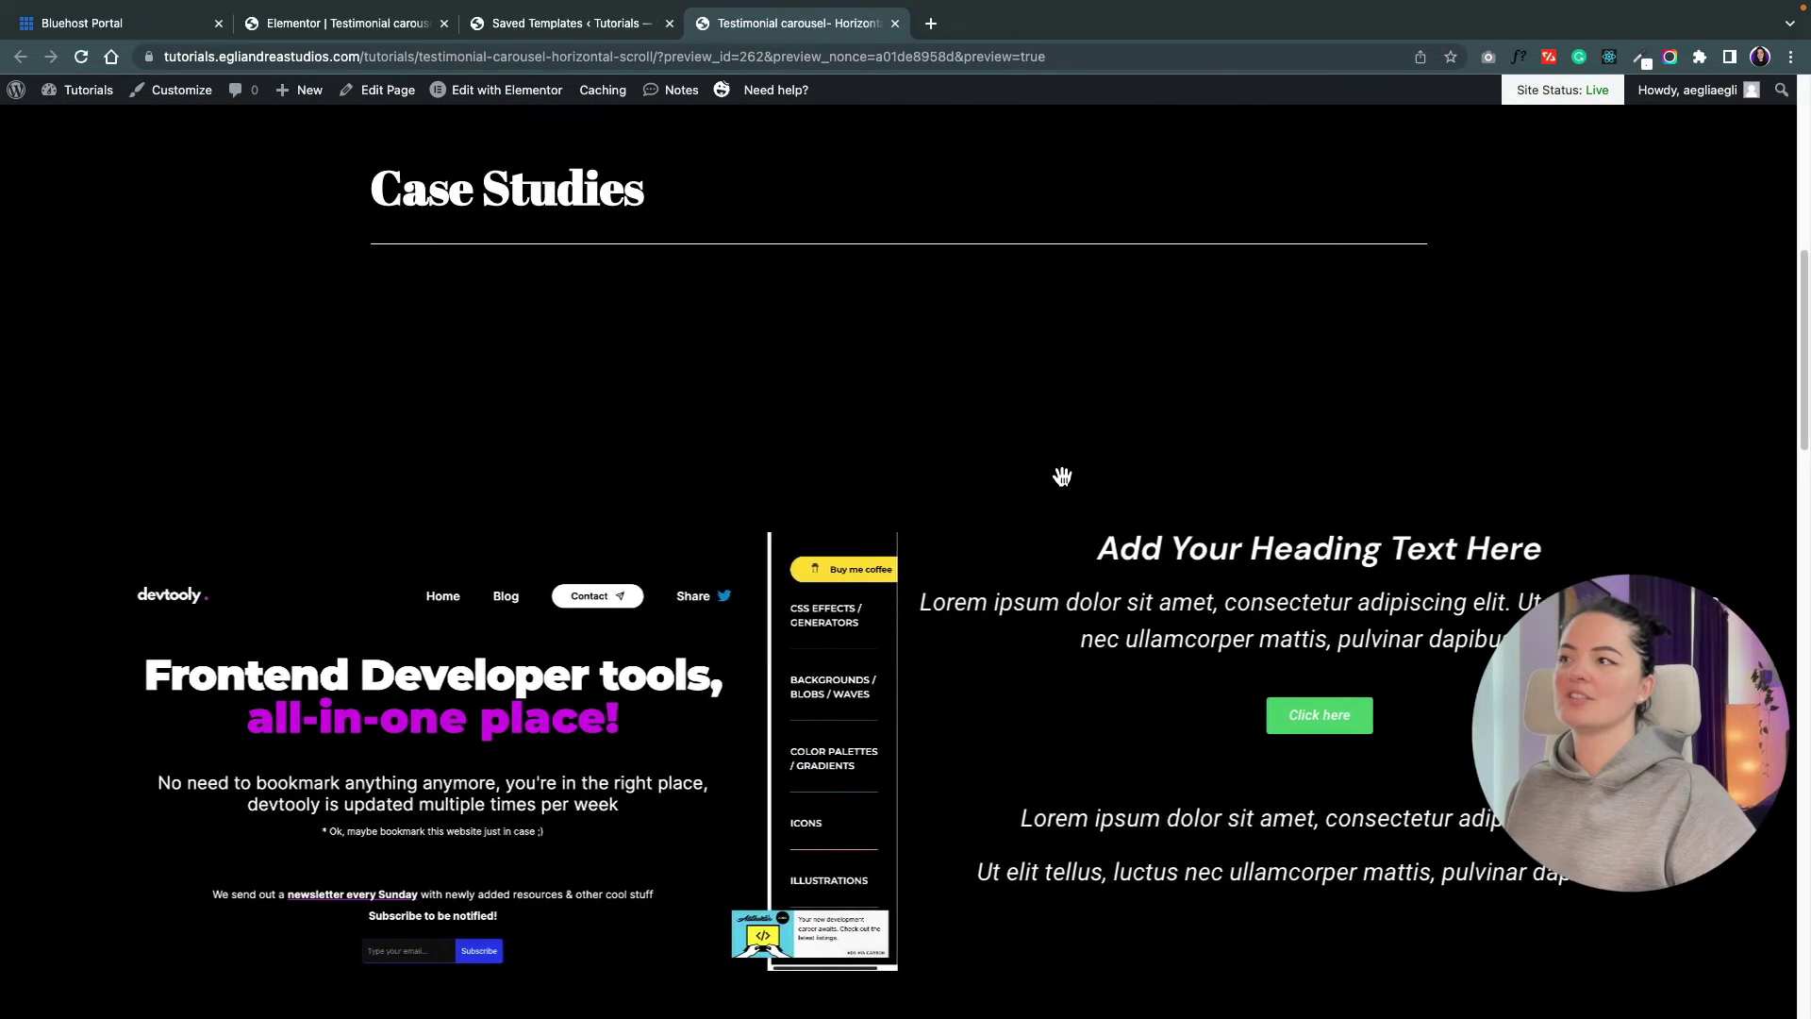
pyautogui.scroll(-5, 1062, 476)
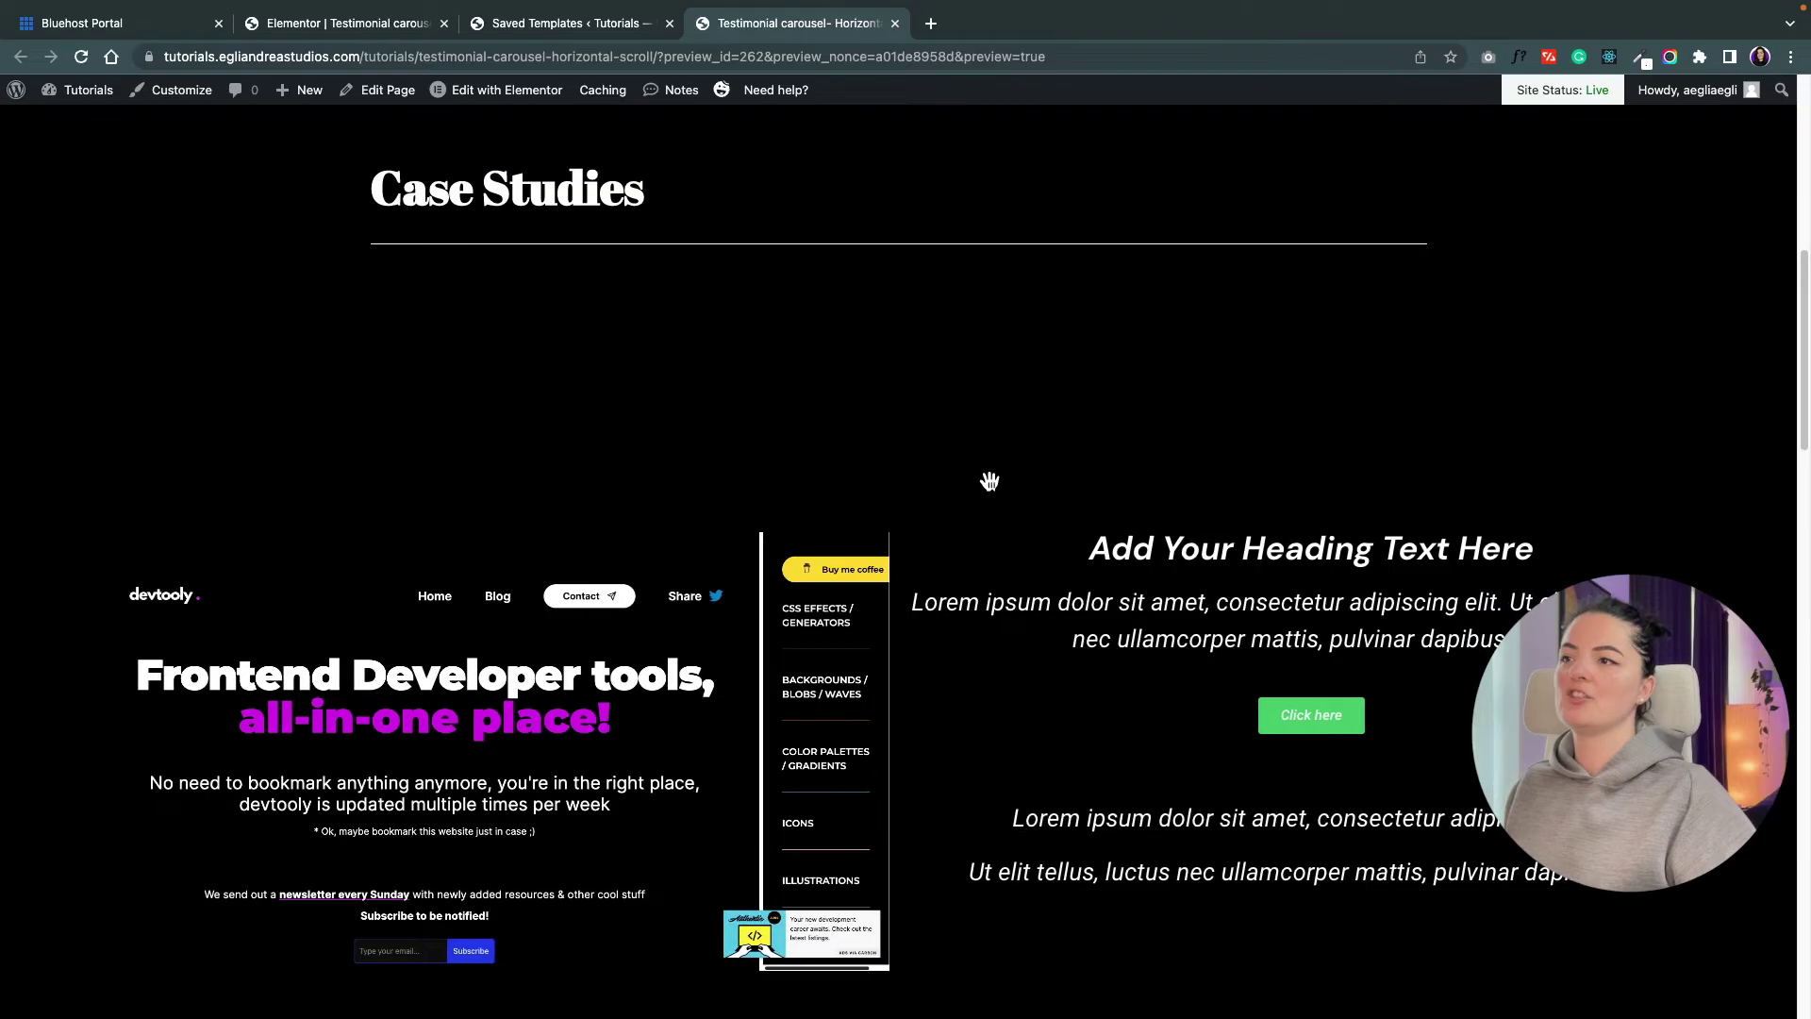
pyautogui.scroll(5, 990, 481)
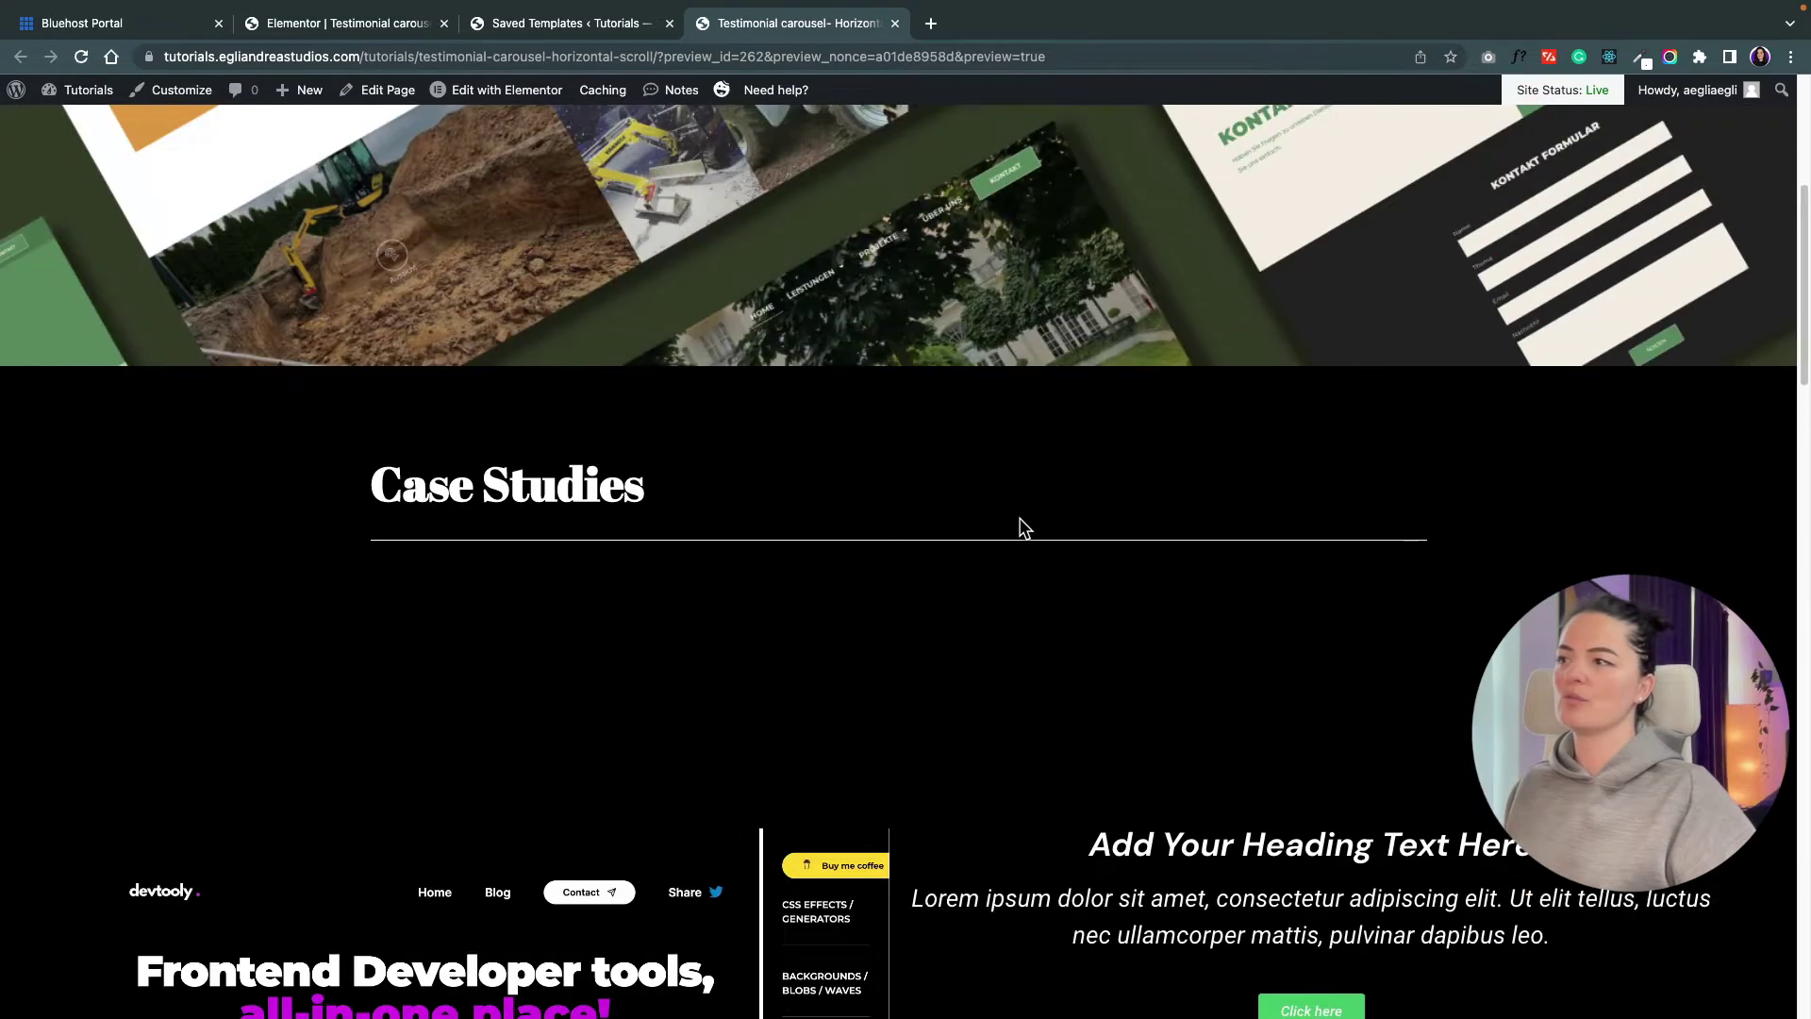
pyautogui.scroll(-1, 1025, 548)
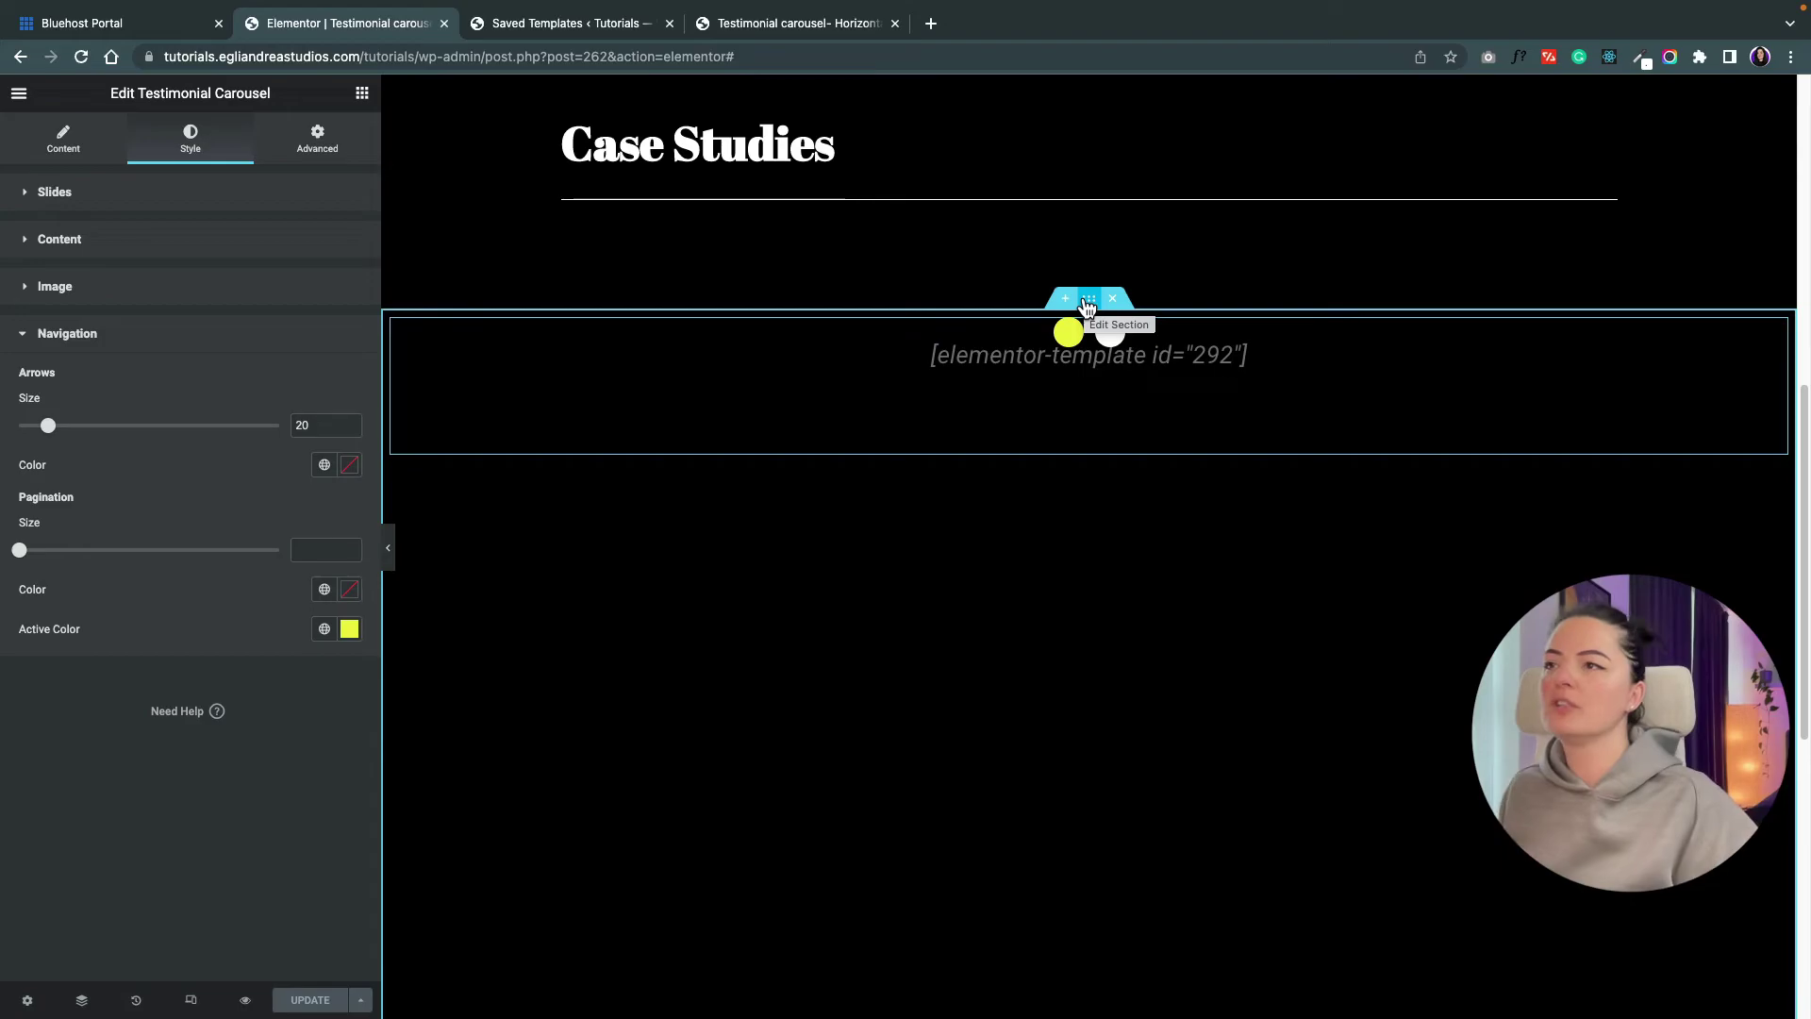
# - Insert a one-column section between the Case Studies heading and the carousel, with a classic background colored black (#000000)
pyautogui.click(1070, 302)
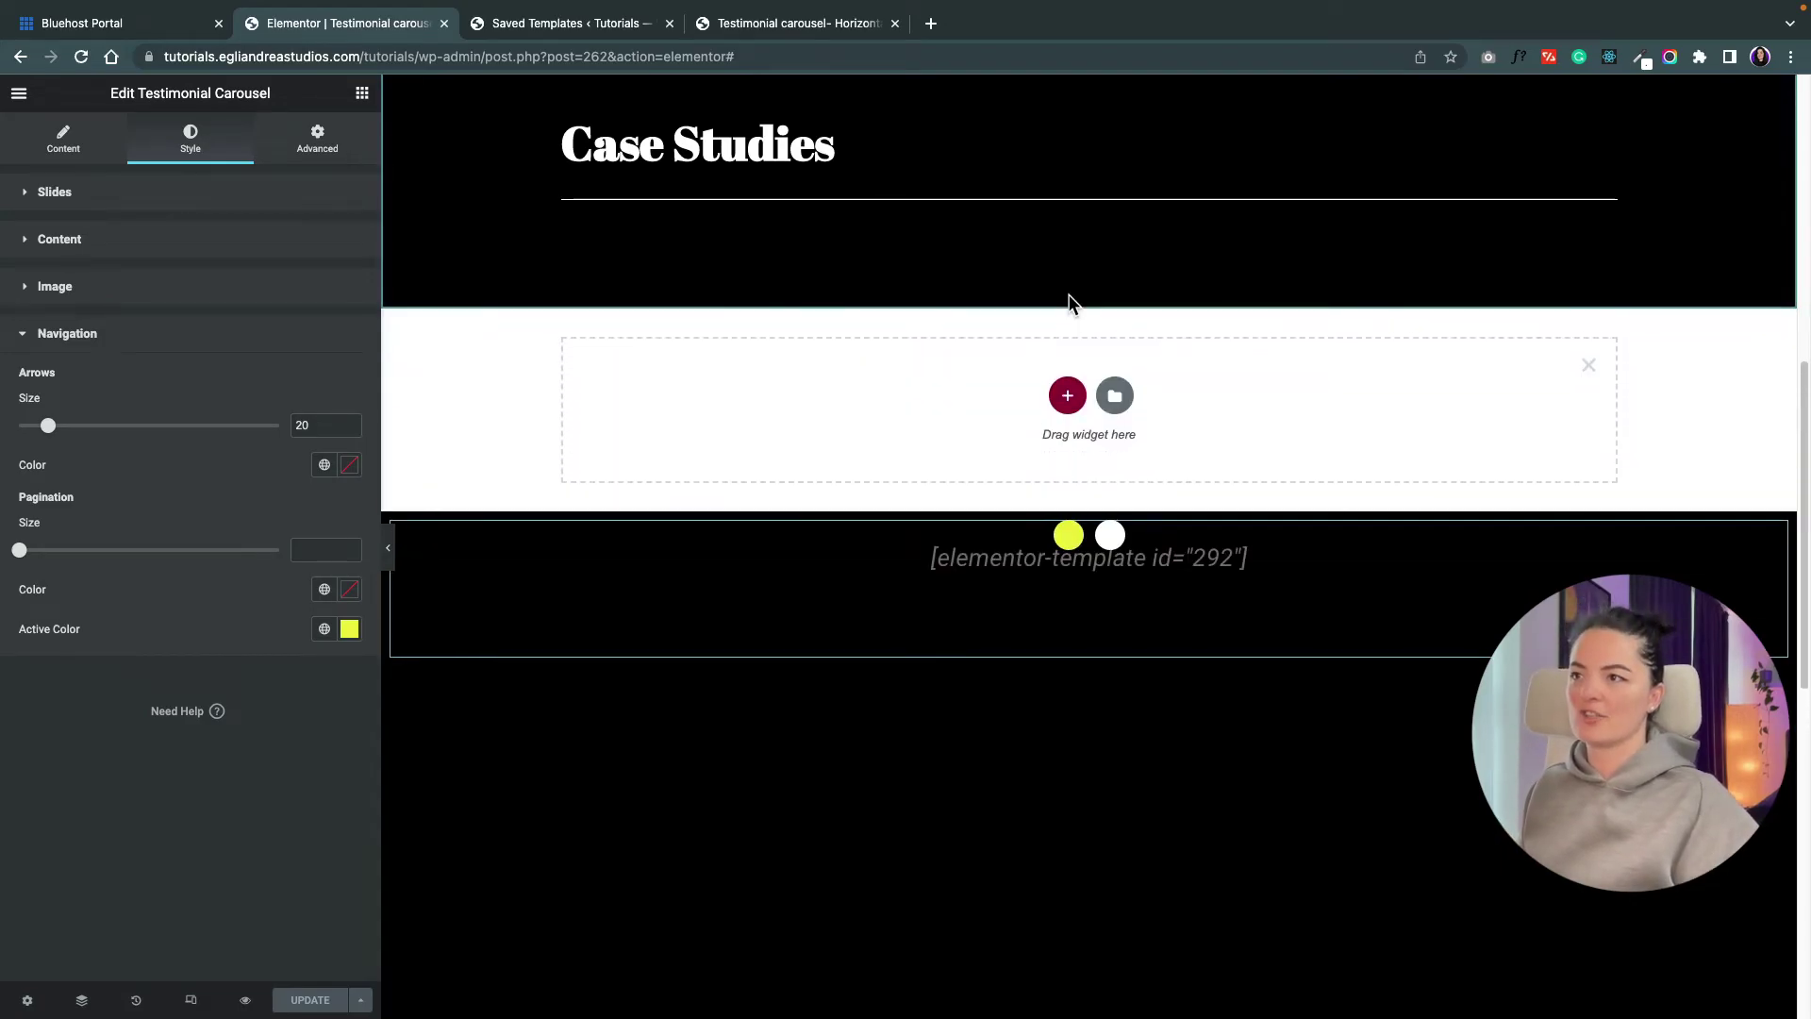
pyautogui.click(190, 139)
pyautogui.click(274, 278)
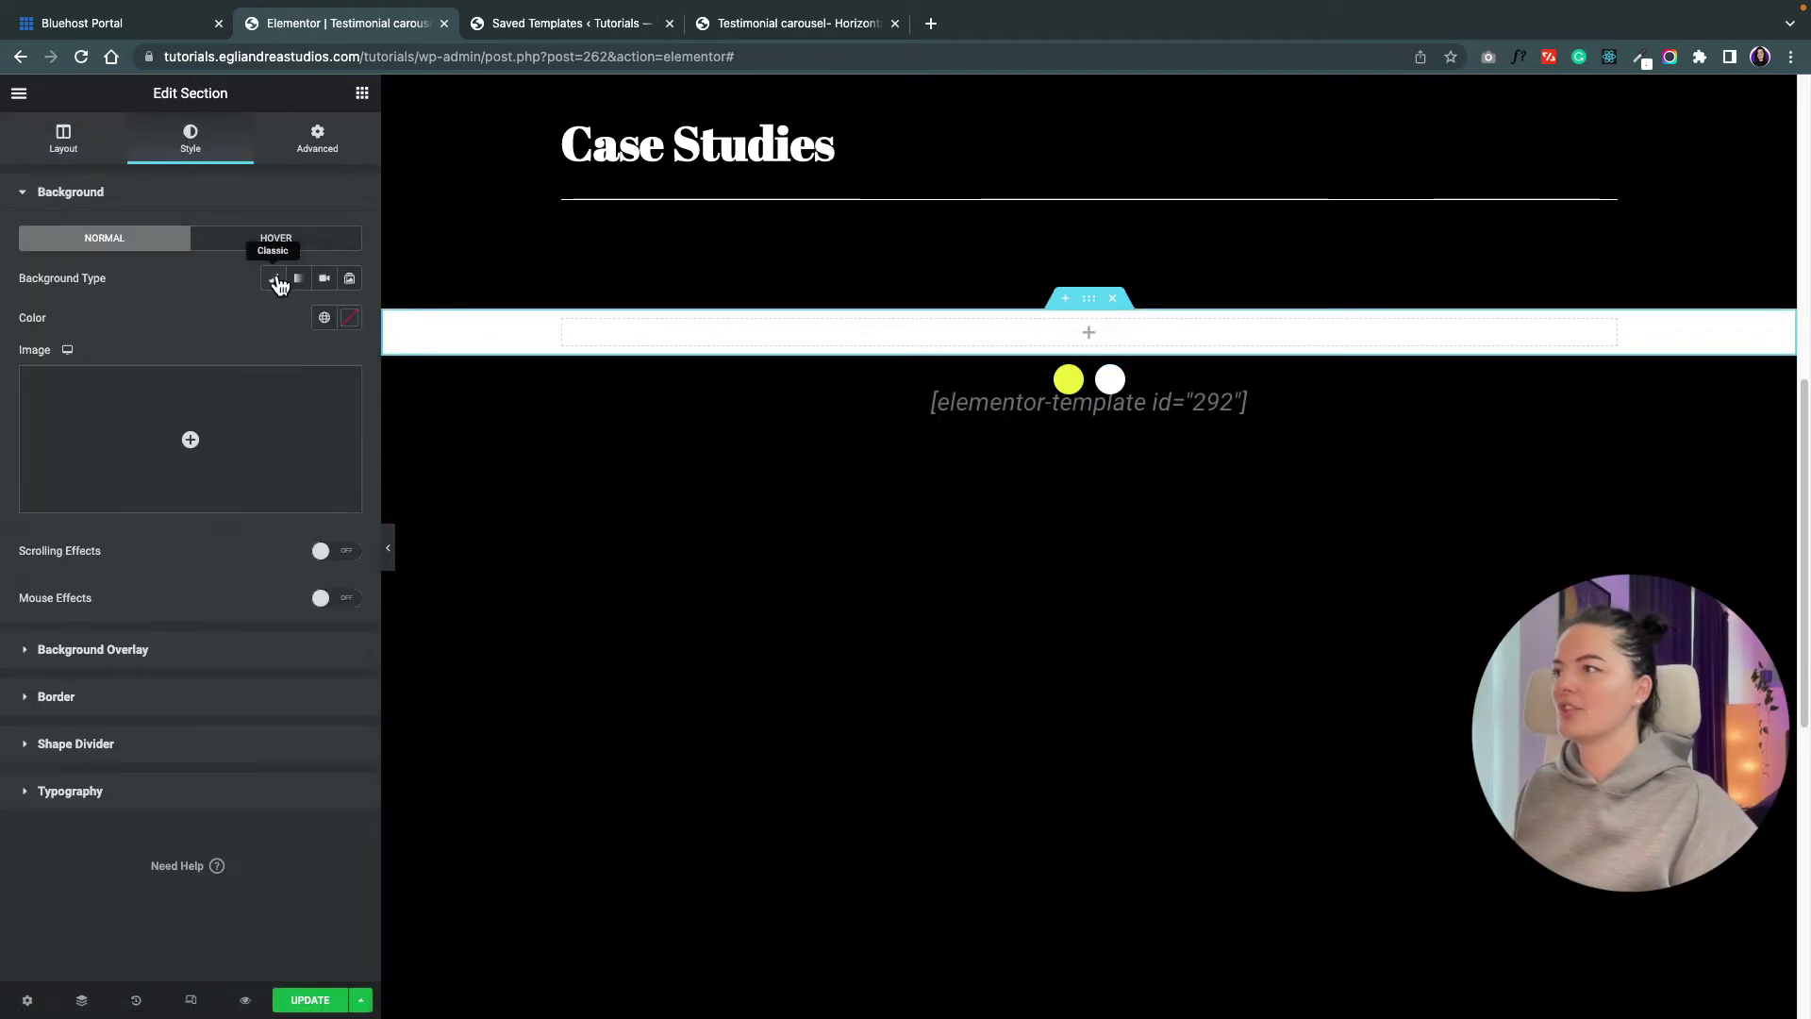
pyautogui.click(349, 318)
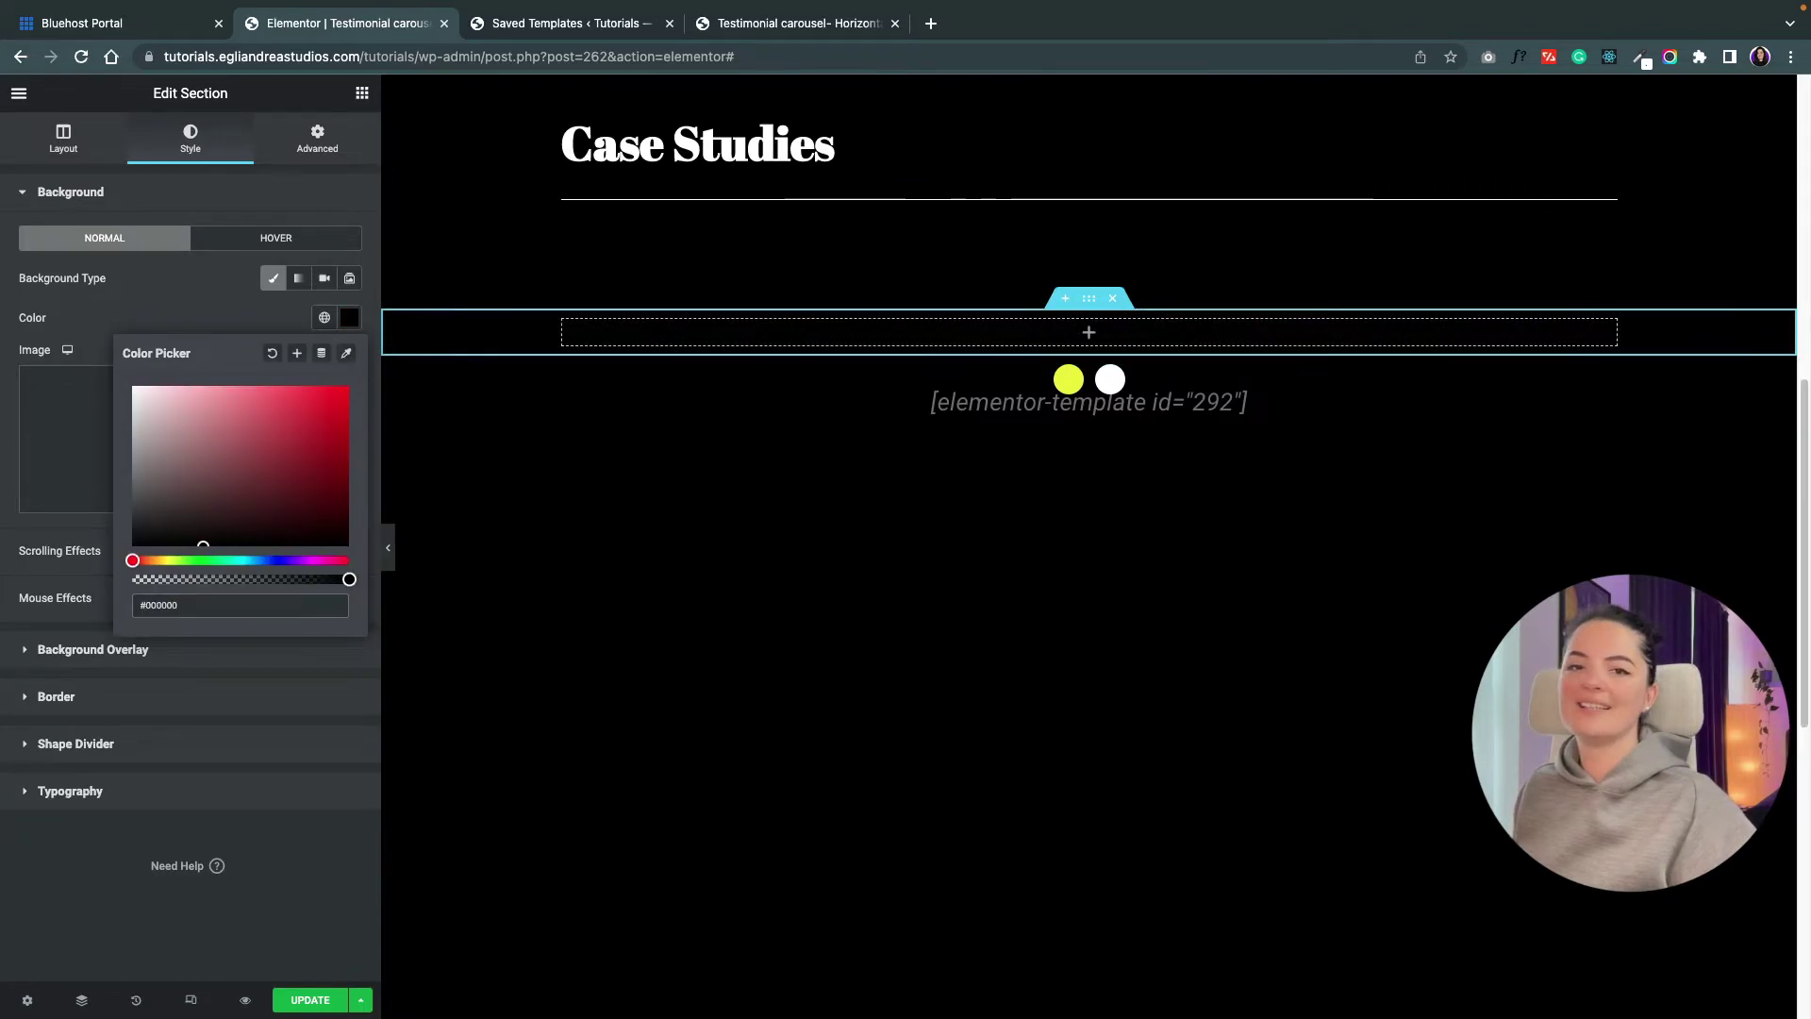
pyautogui.click(539, 212)
pyautogui.click(243, 456)
pyautogui.click(732, 349)
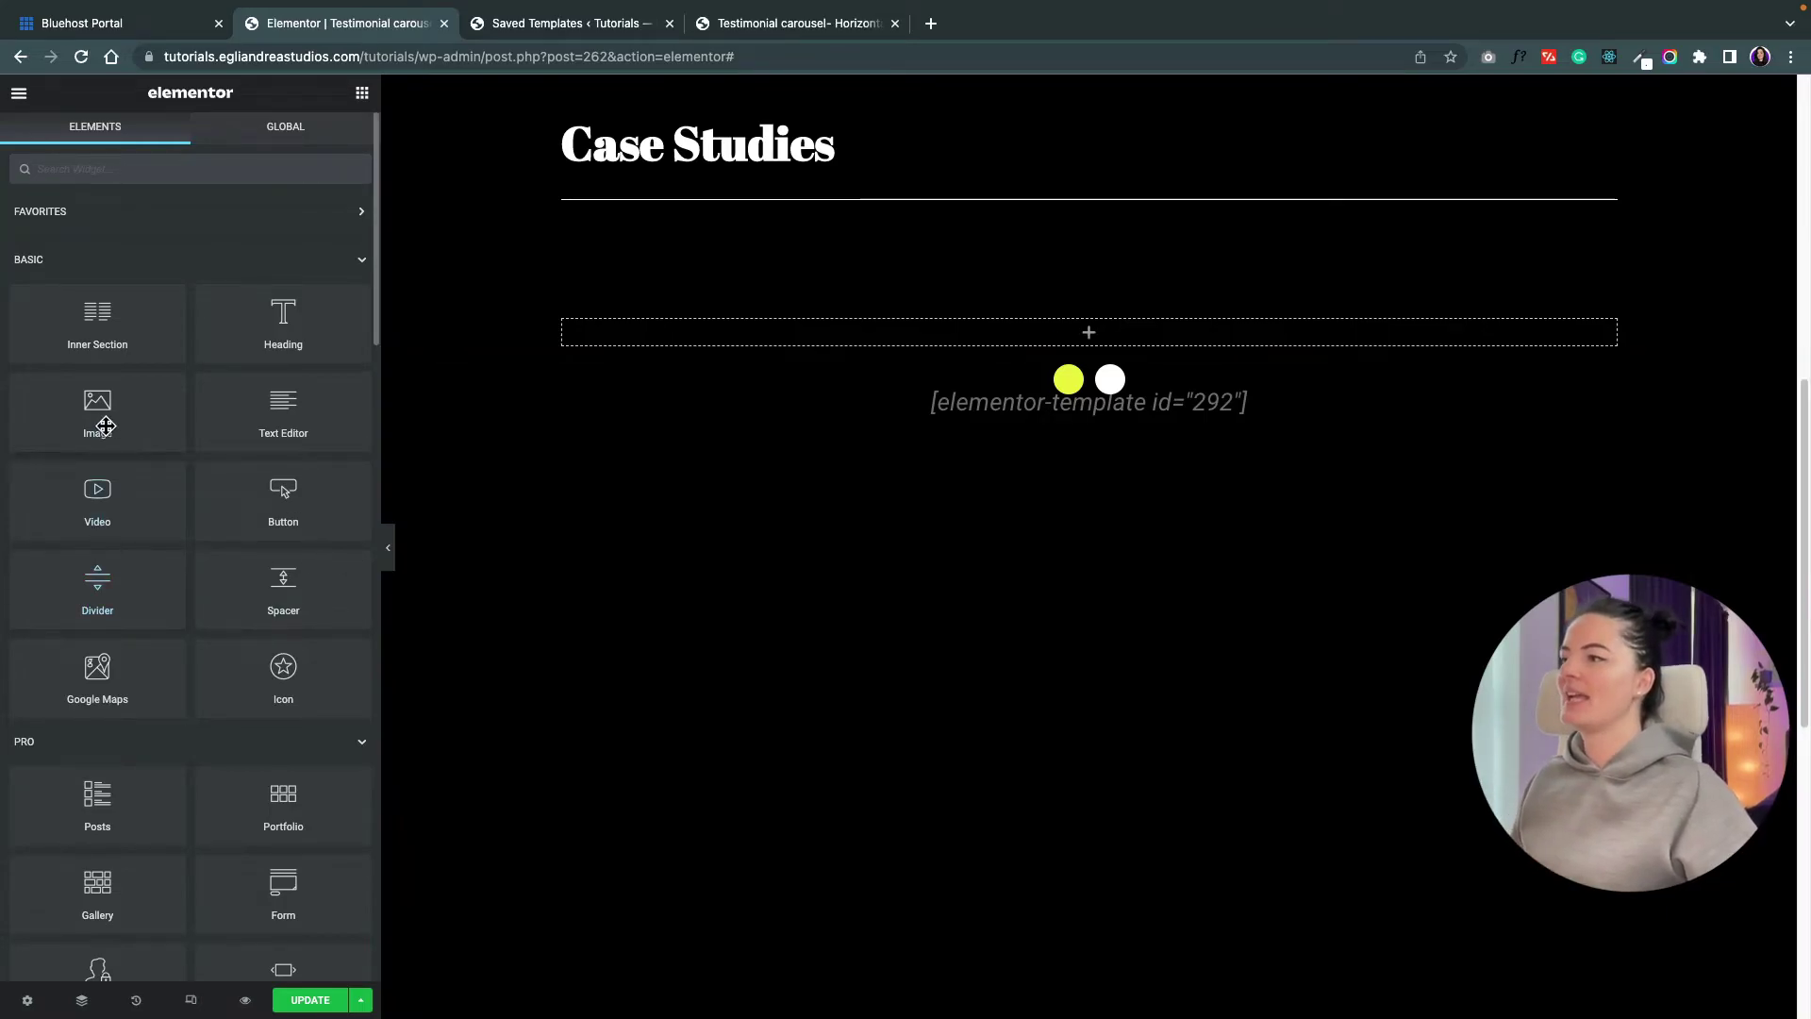
# - Add an Icon widget to the new section and choose the plain left chevron, filtering the icon library by "chev"
pyautogui.moveTo(283, 674); pyautogui.dragTo(1089, 332)
pyautogui.click(132, 377)
pyautogui.click(1067, 266)
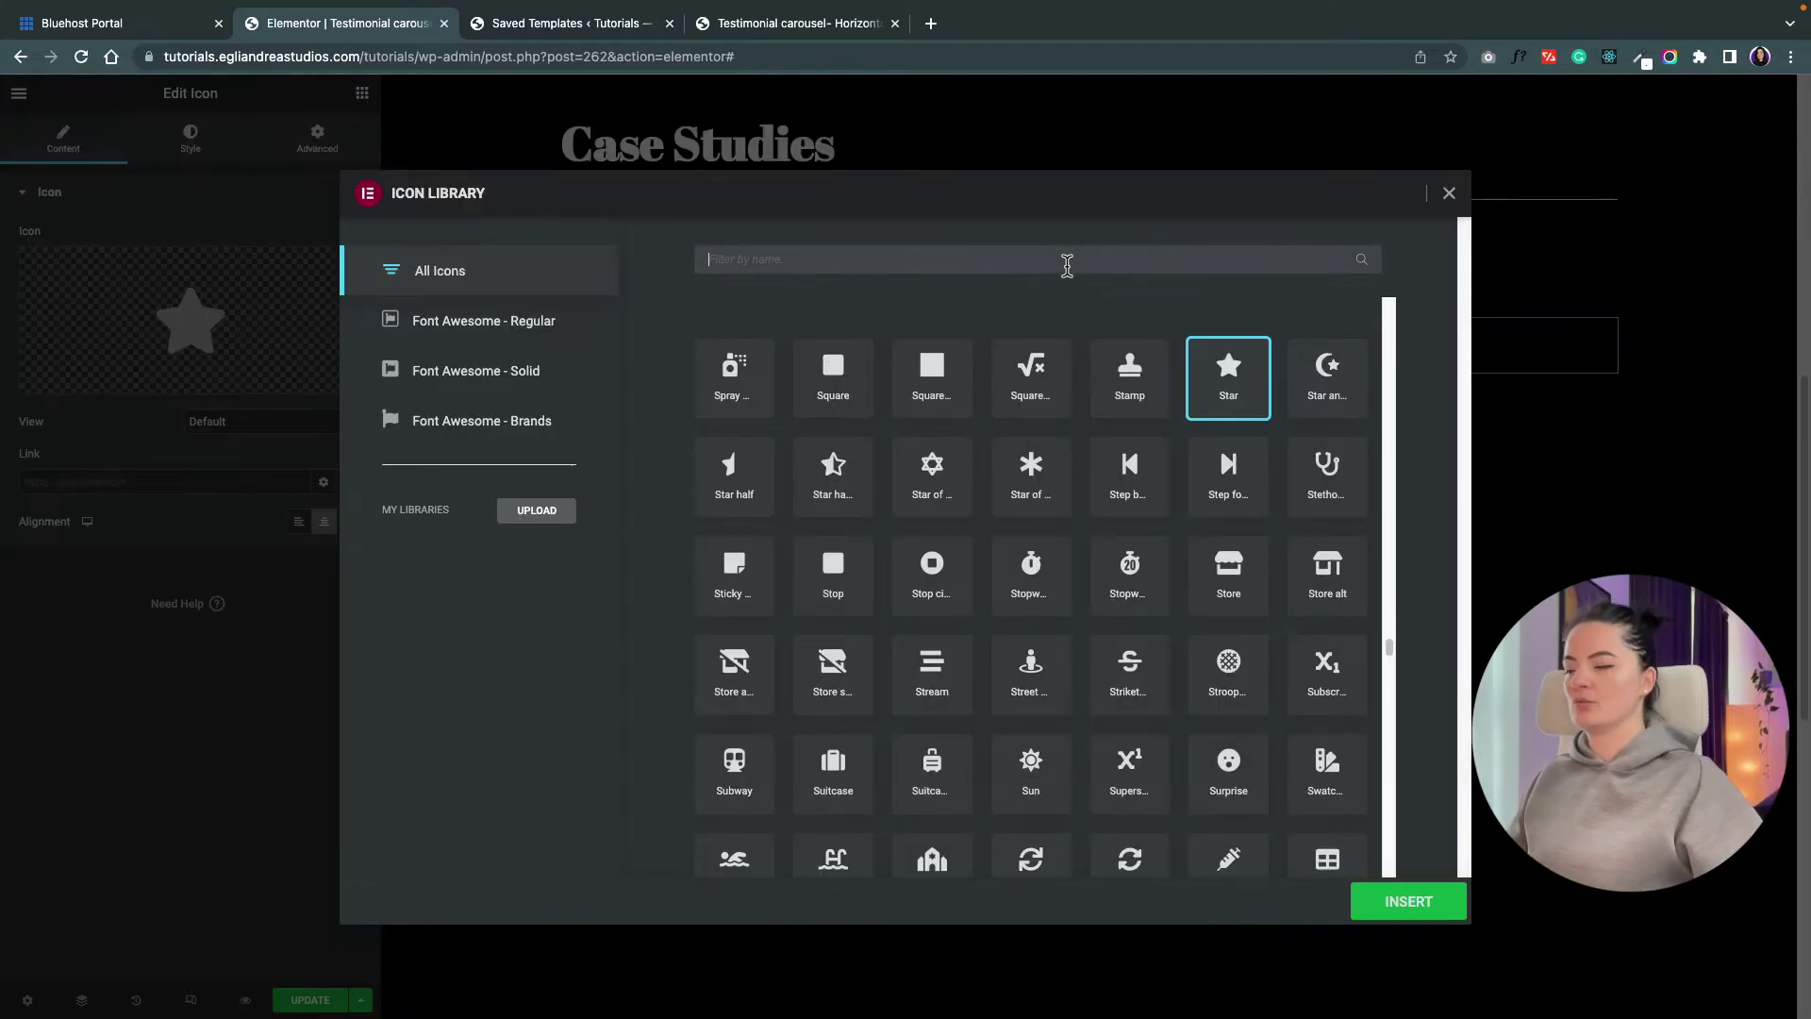
pyautogui.write('chev')
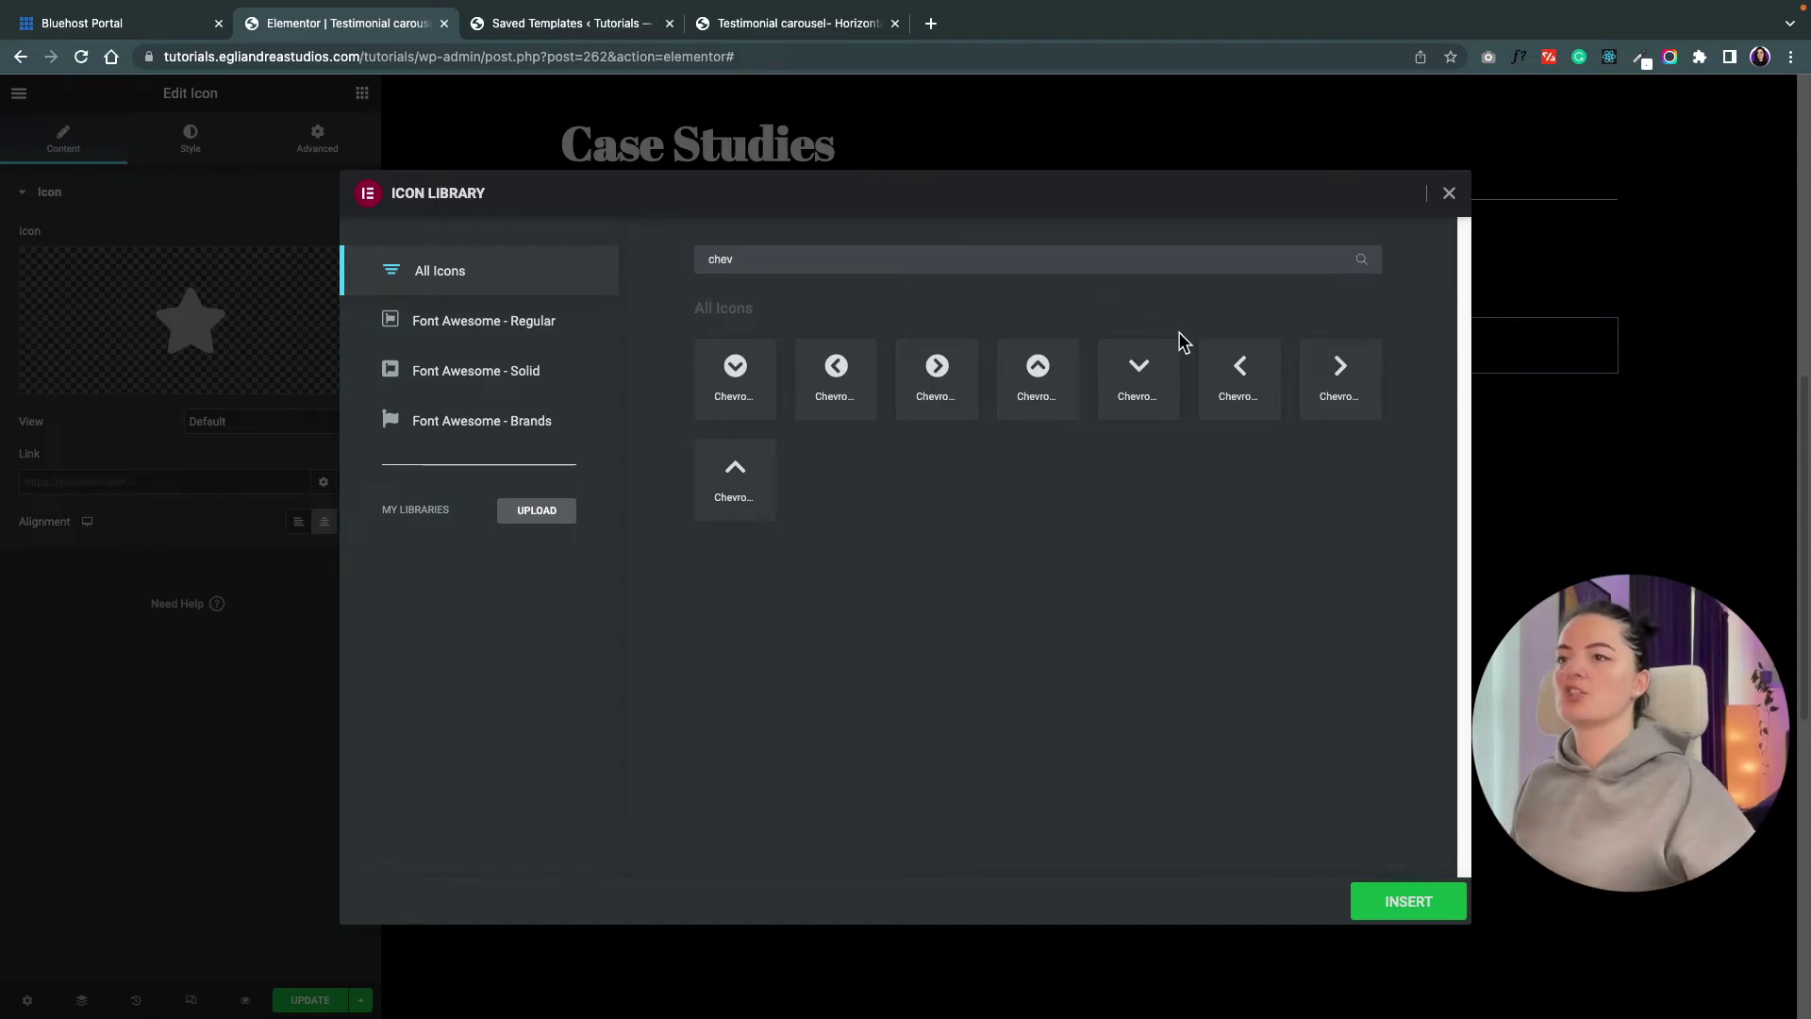
pyautogui.doubleClick(1238, 375)
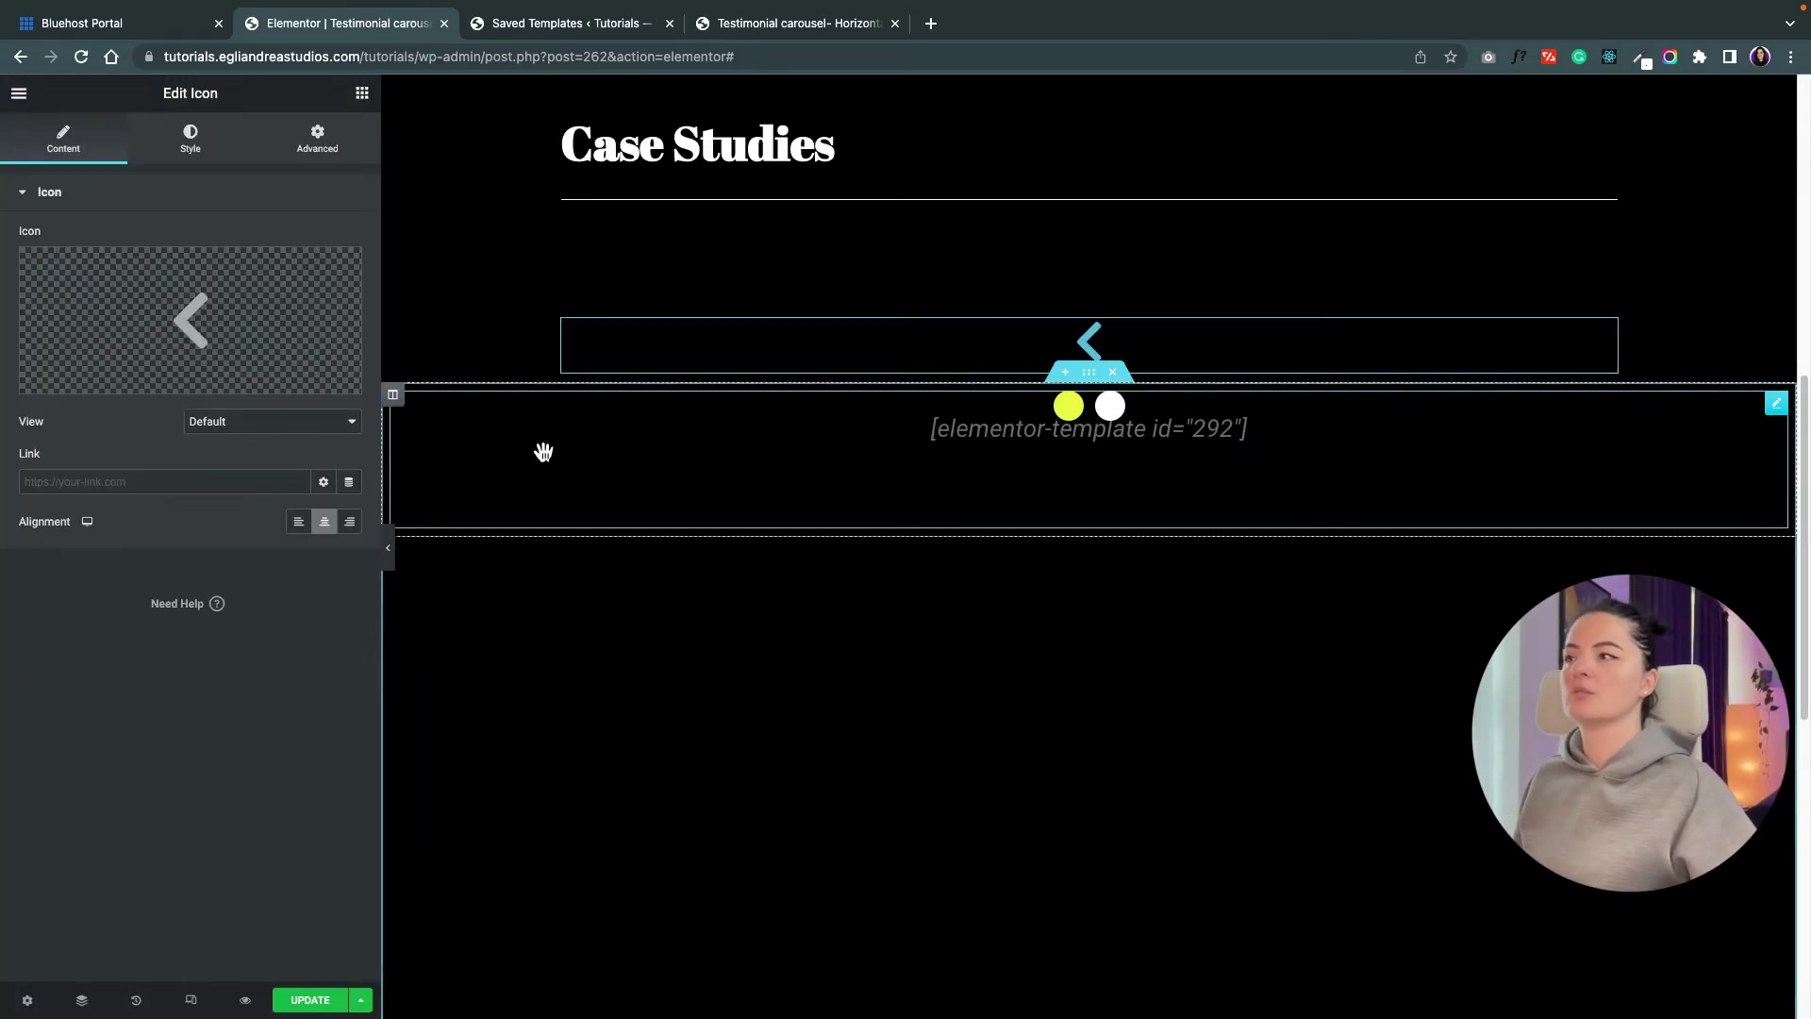
# - Set the chevron icon's view to Framed with a Circle shape
pyautogui.click(219, 433)
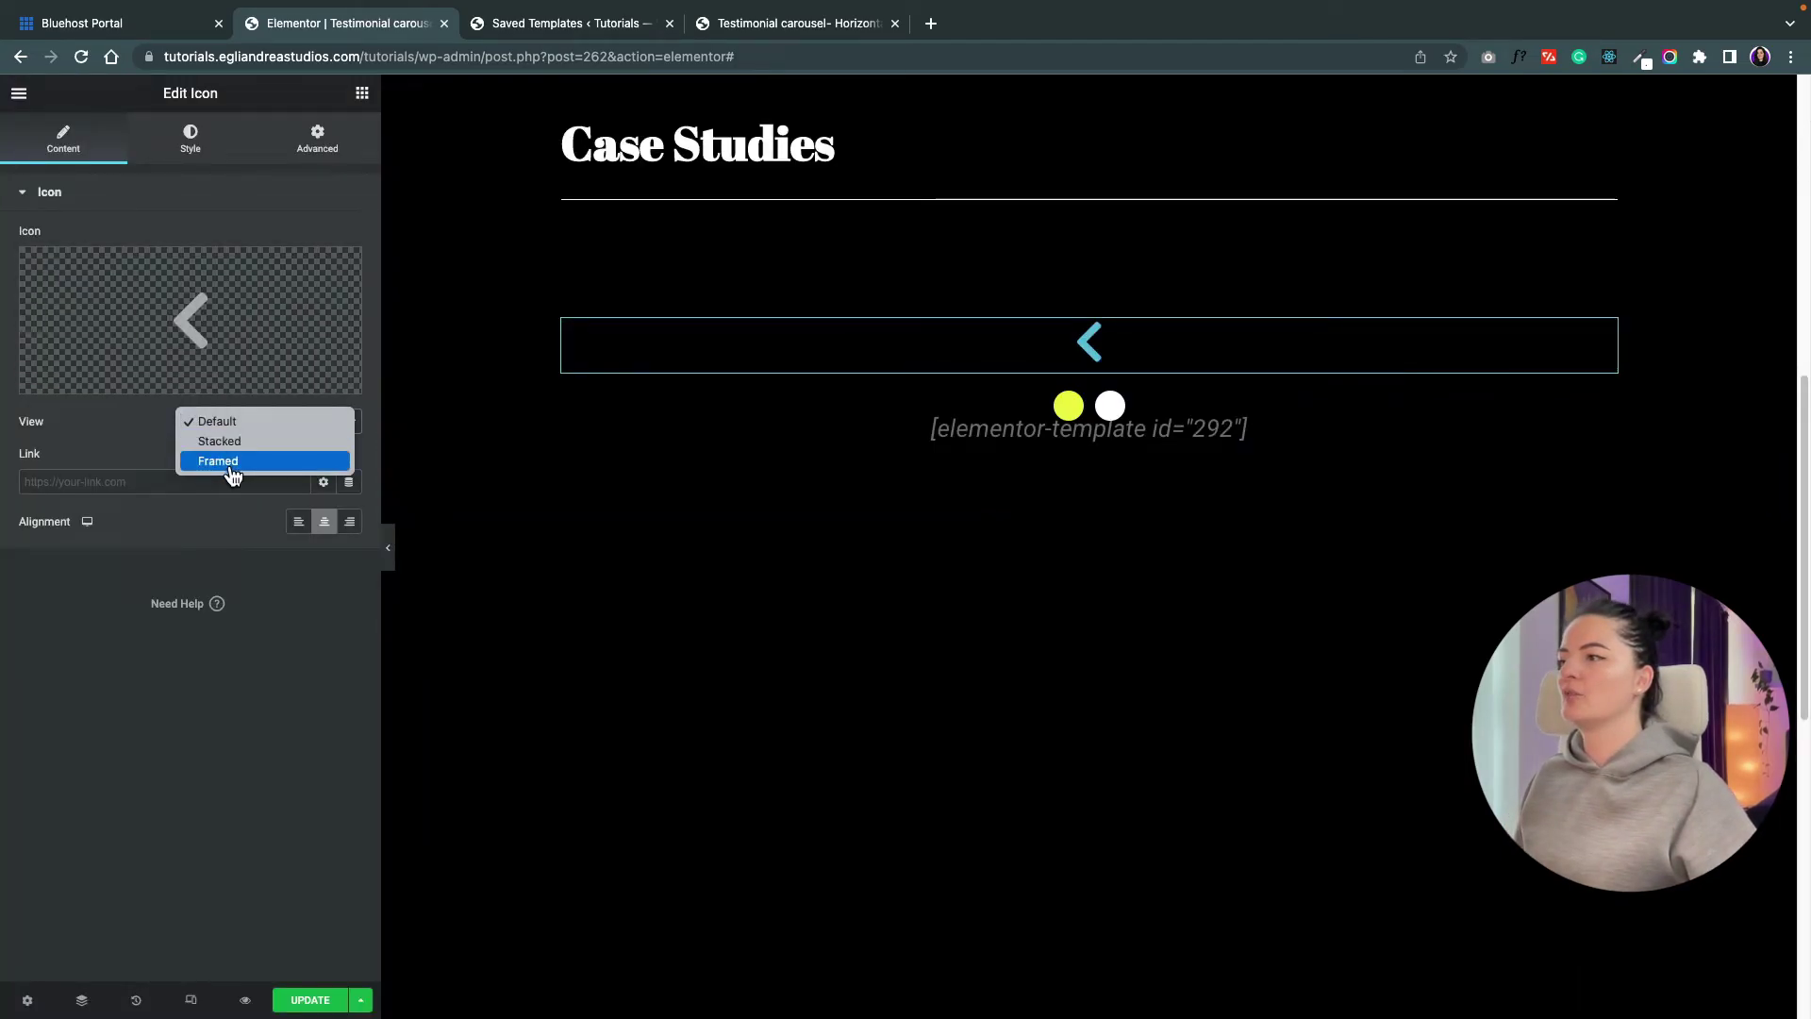
pyautogui.click(224, 466)
pyautogui.click(219, 473)
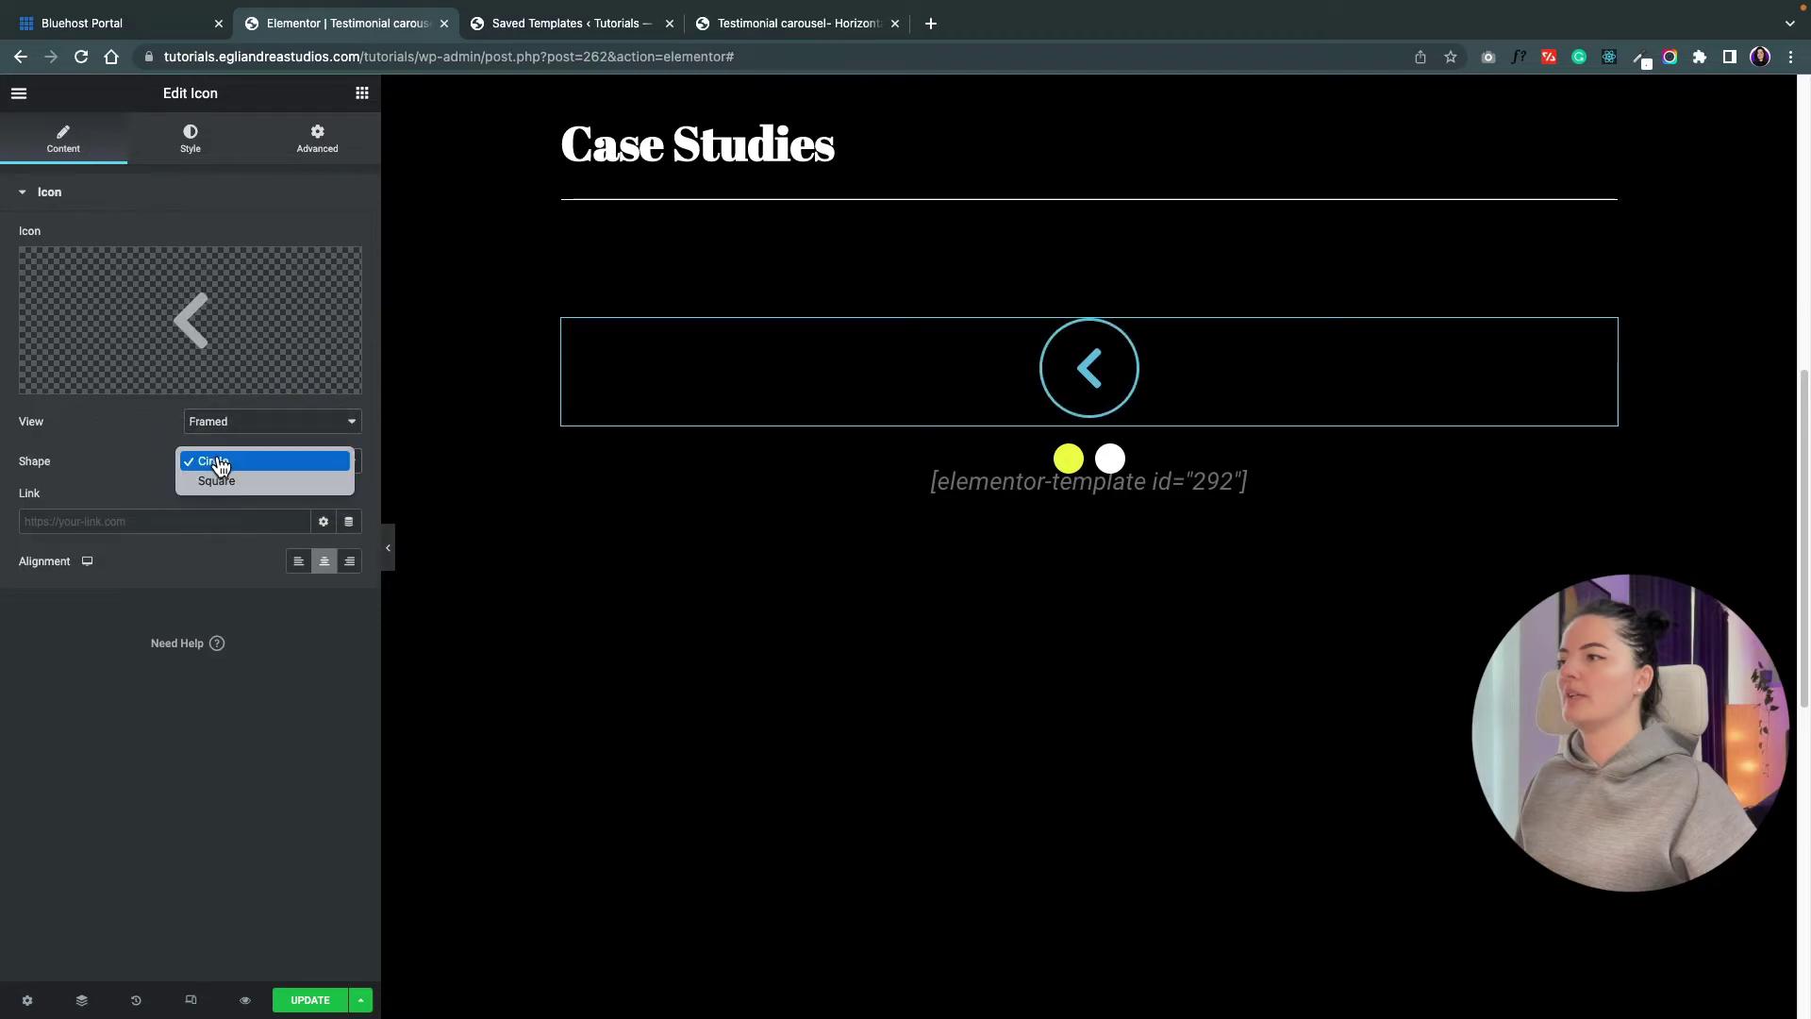
pyautogui.click(117, 459)
# - Set the chevron icon's primary color to white and its secondary color to black (#000000)
pyautogui.click(190, 139)
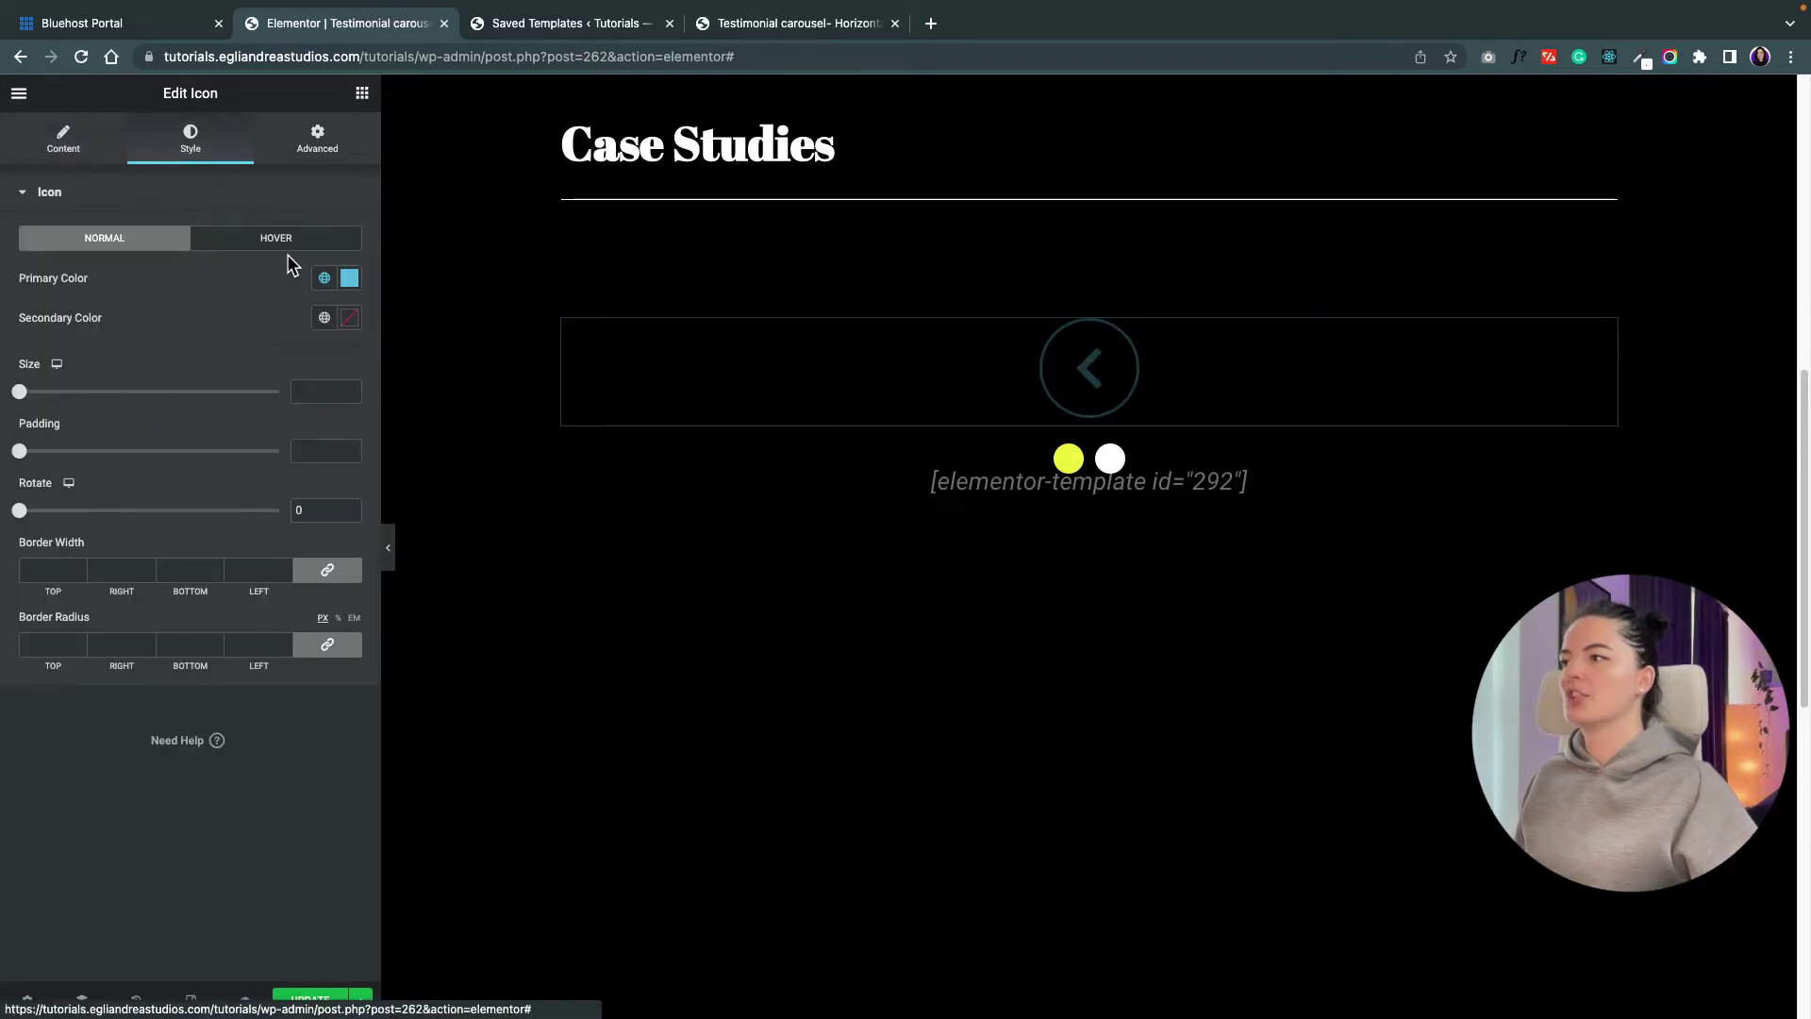
pyautogui.click(350, 277)
pyautogui.click(242, 829)
pyautogui.click(349, 317)
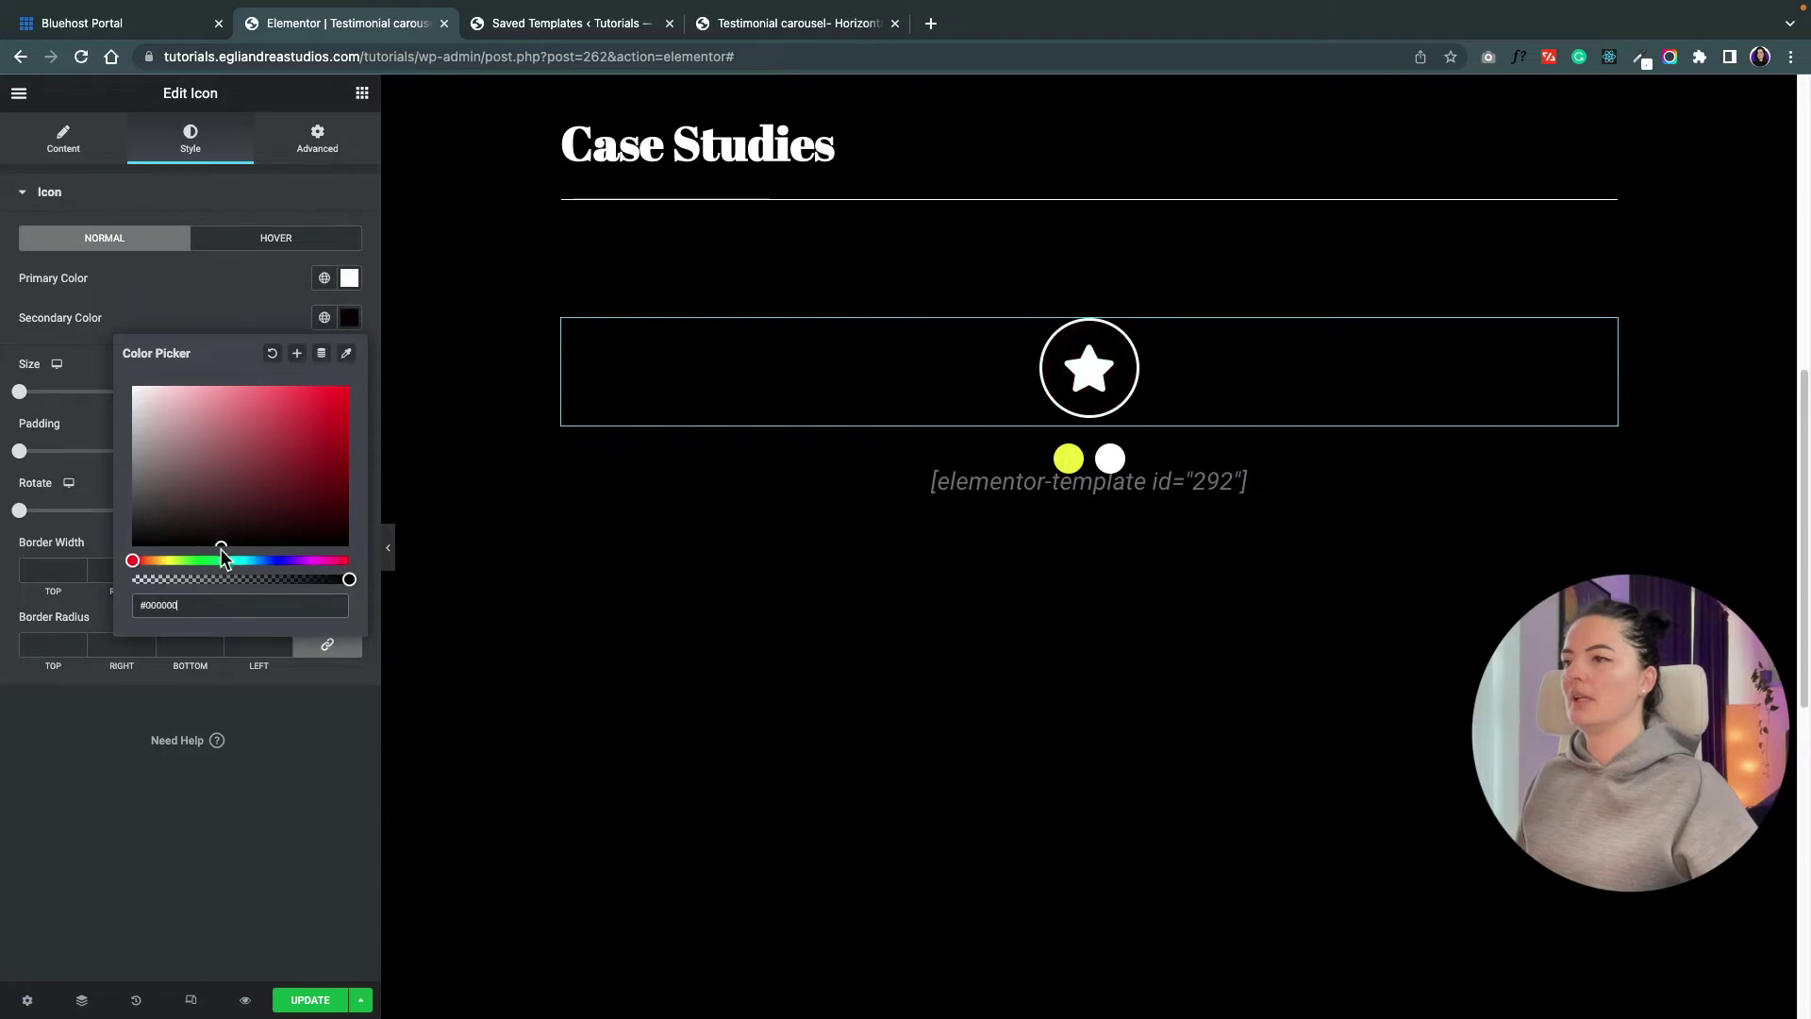
pyautogui.click(1028, 361)
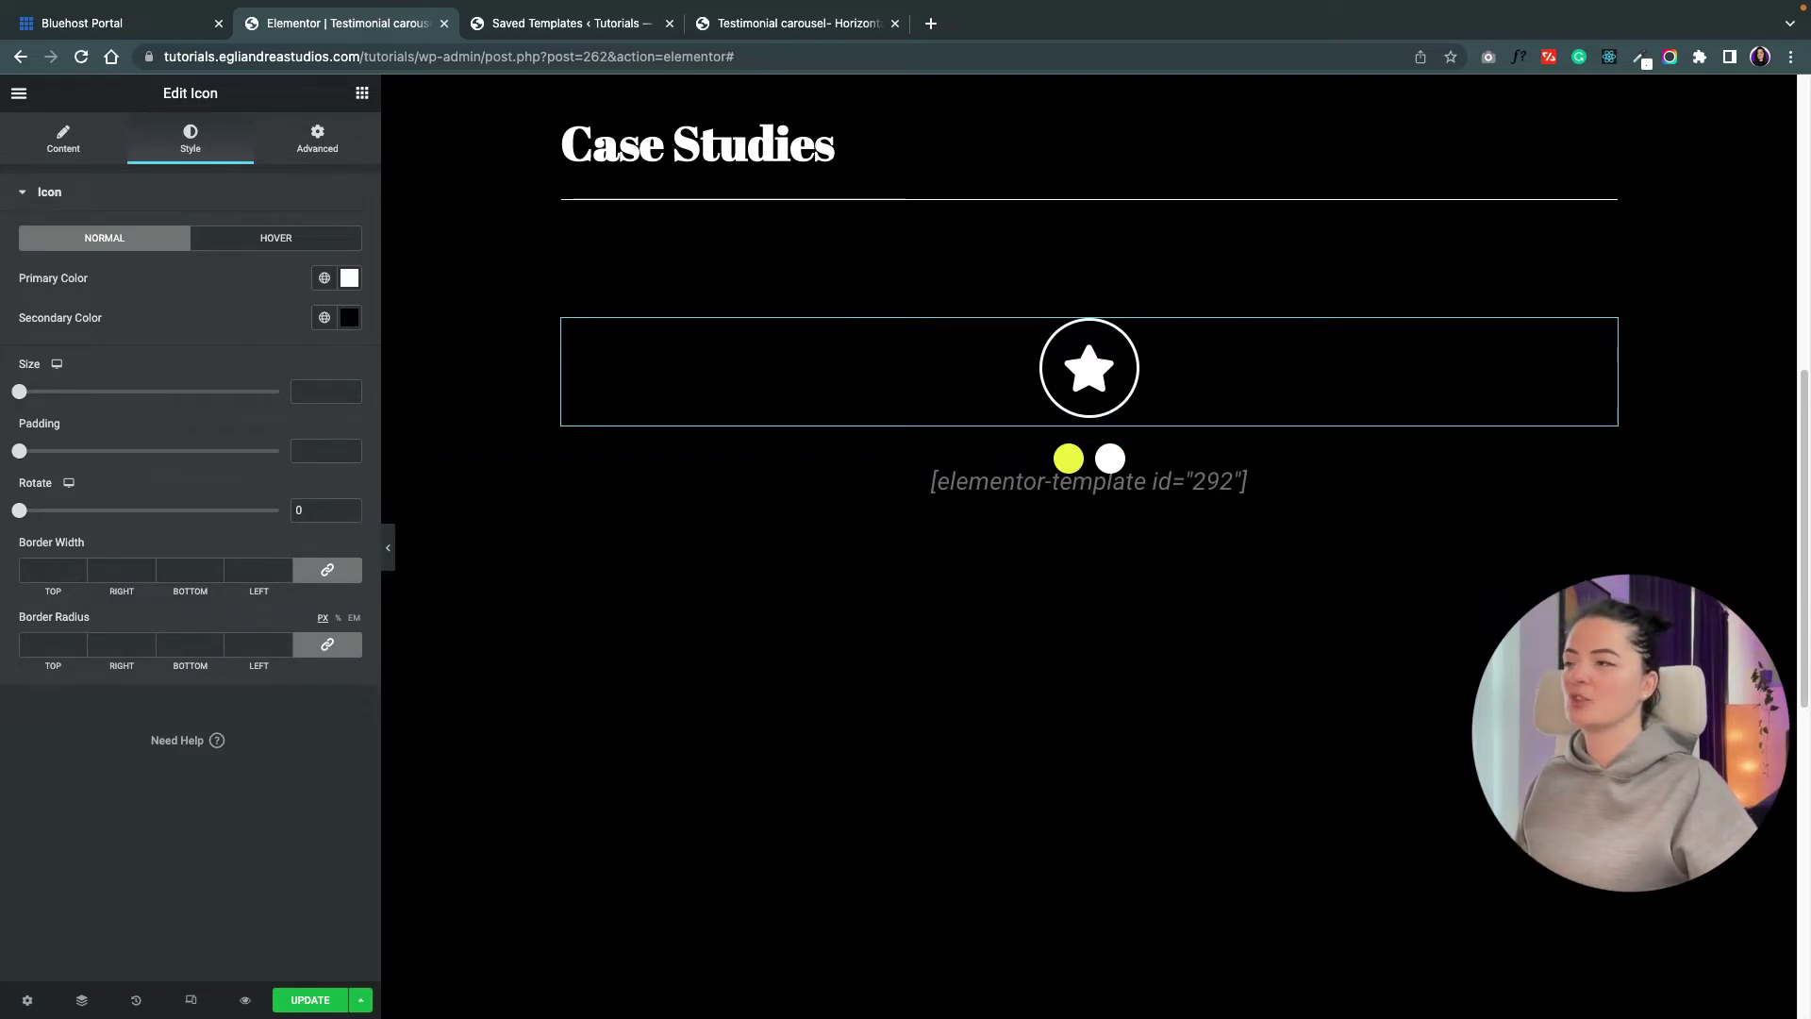
# - Set the chevron icon's size to 30 and padding to 19, and give its circular frame a thinner border
pyautogui.moveTo(19, 390); pyautogui.dragTo(44, 396)
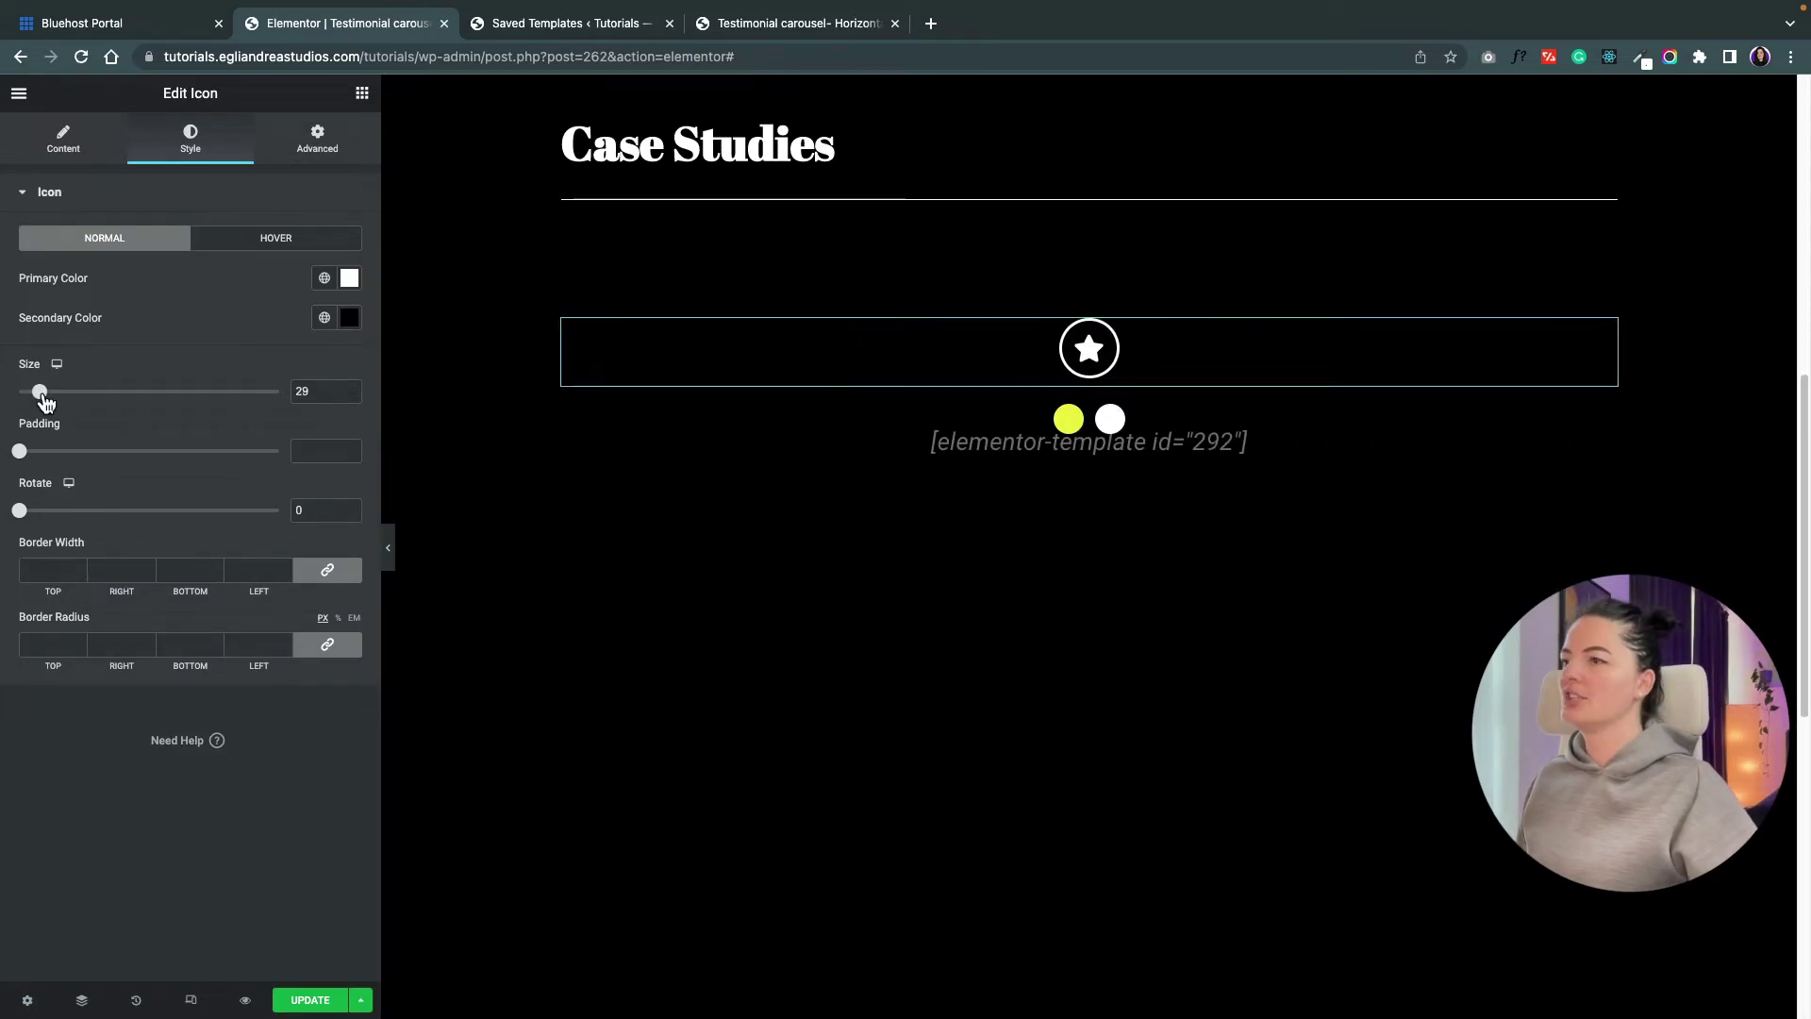
pyautogui.click(348, 388)
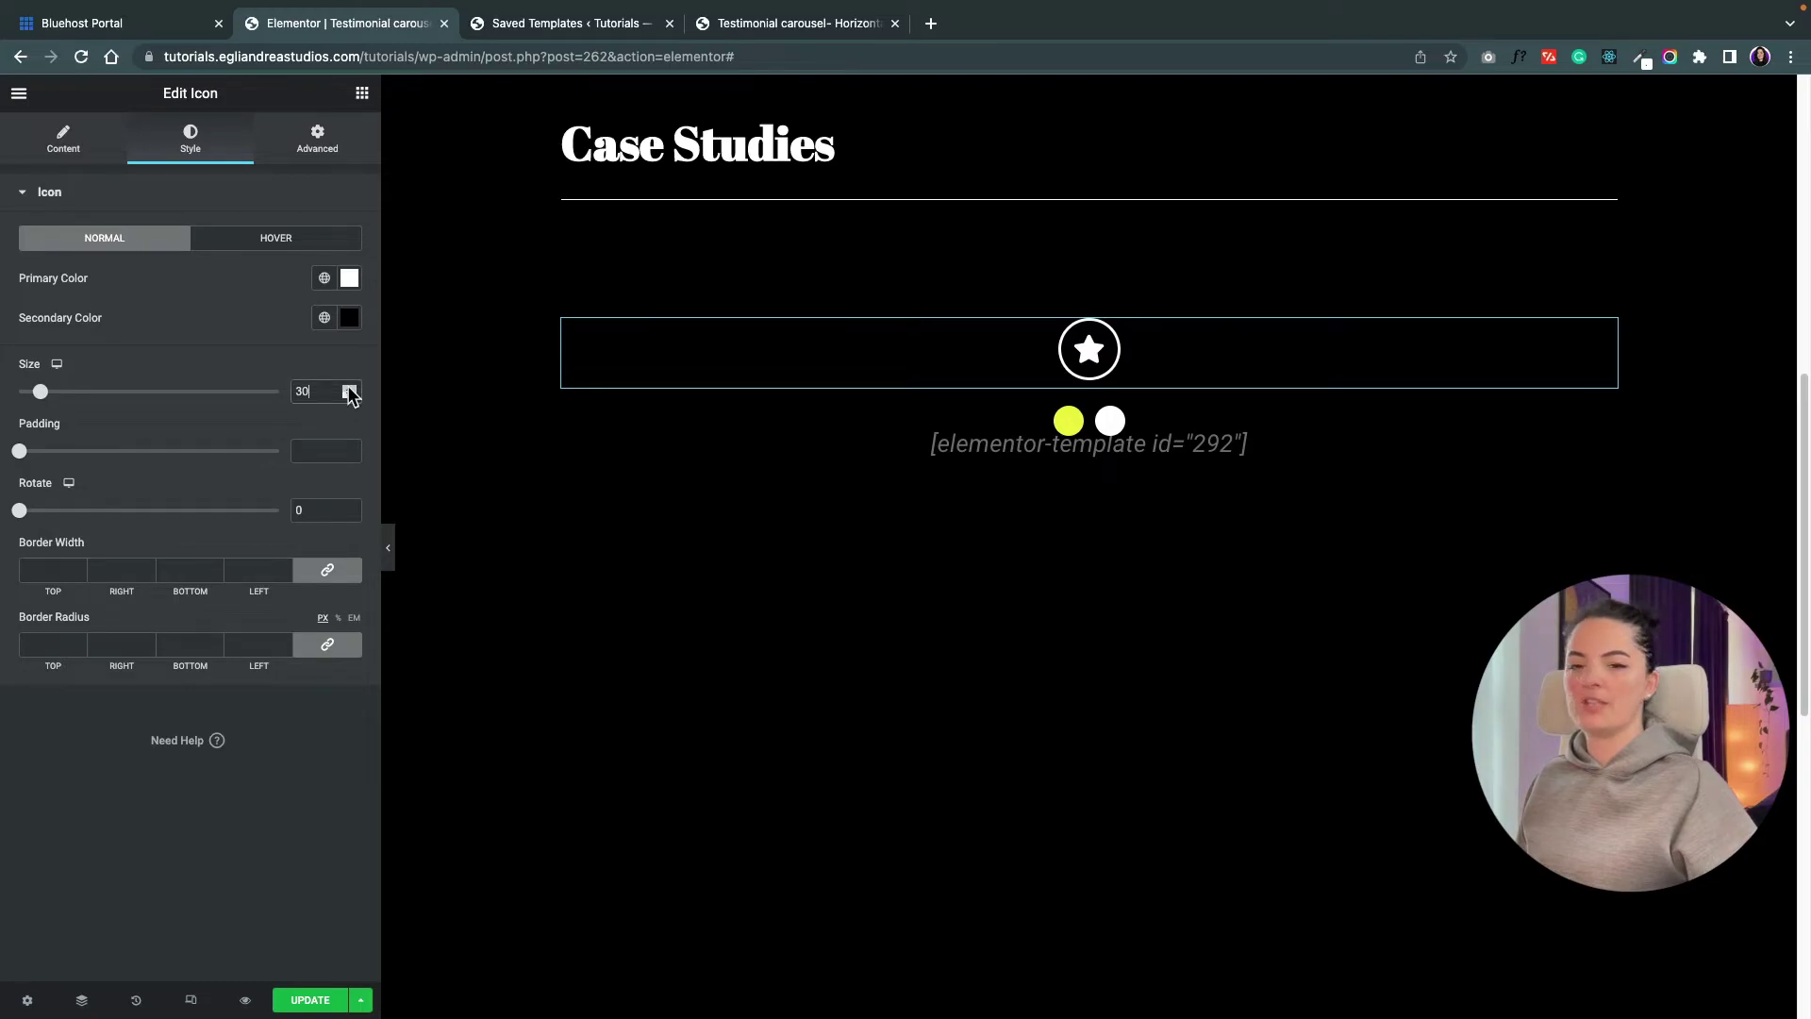
pyautogui.click(297, 454)
pyautogui.write('19')
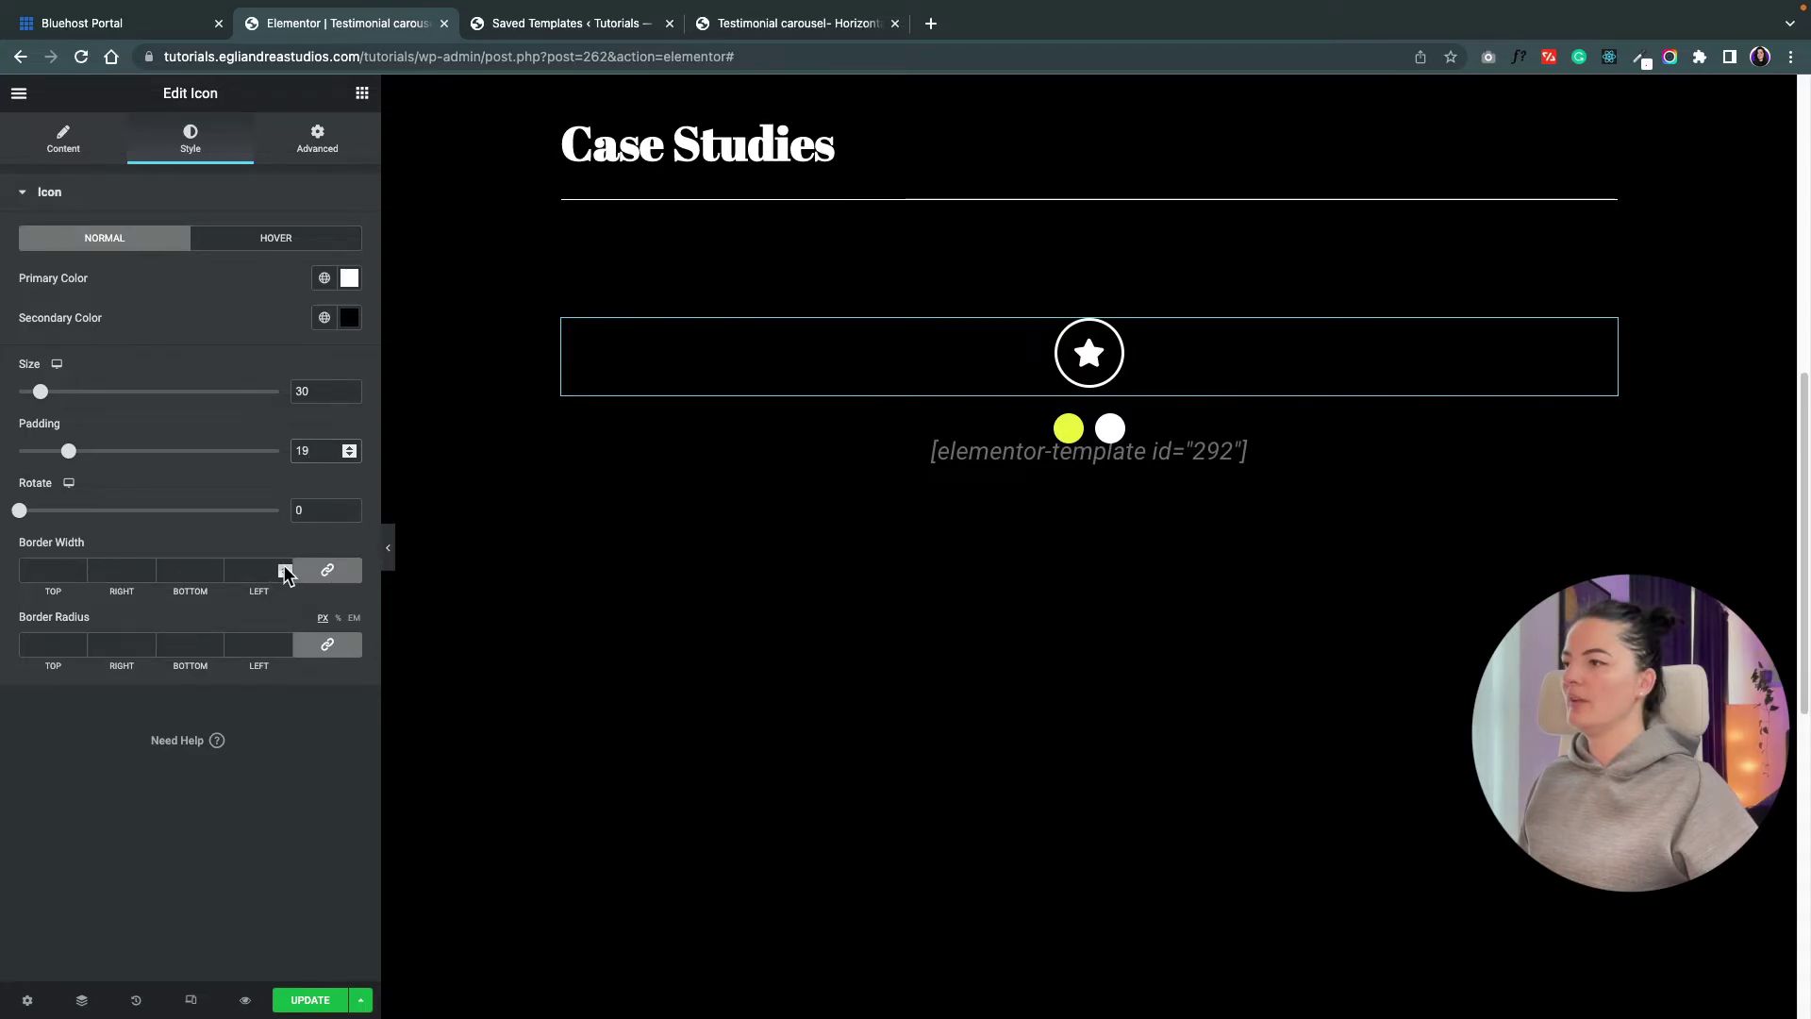
pyautogui.click(1067, 363)
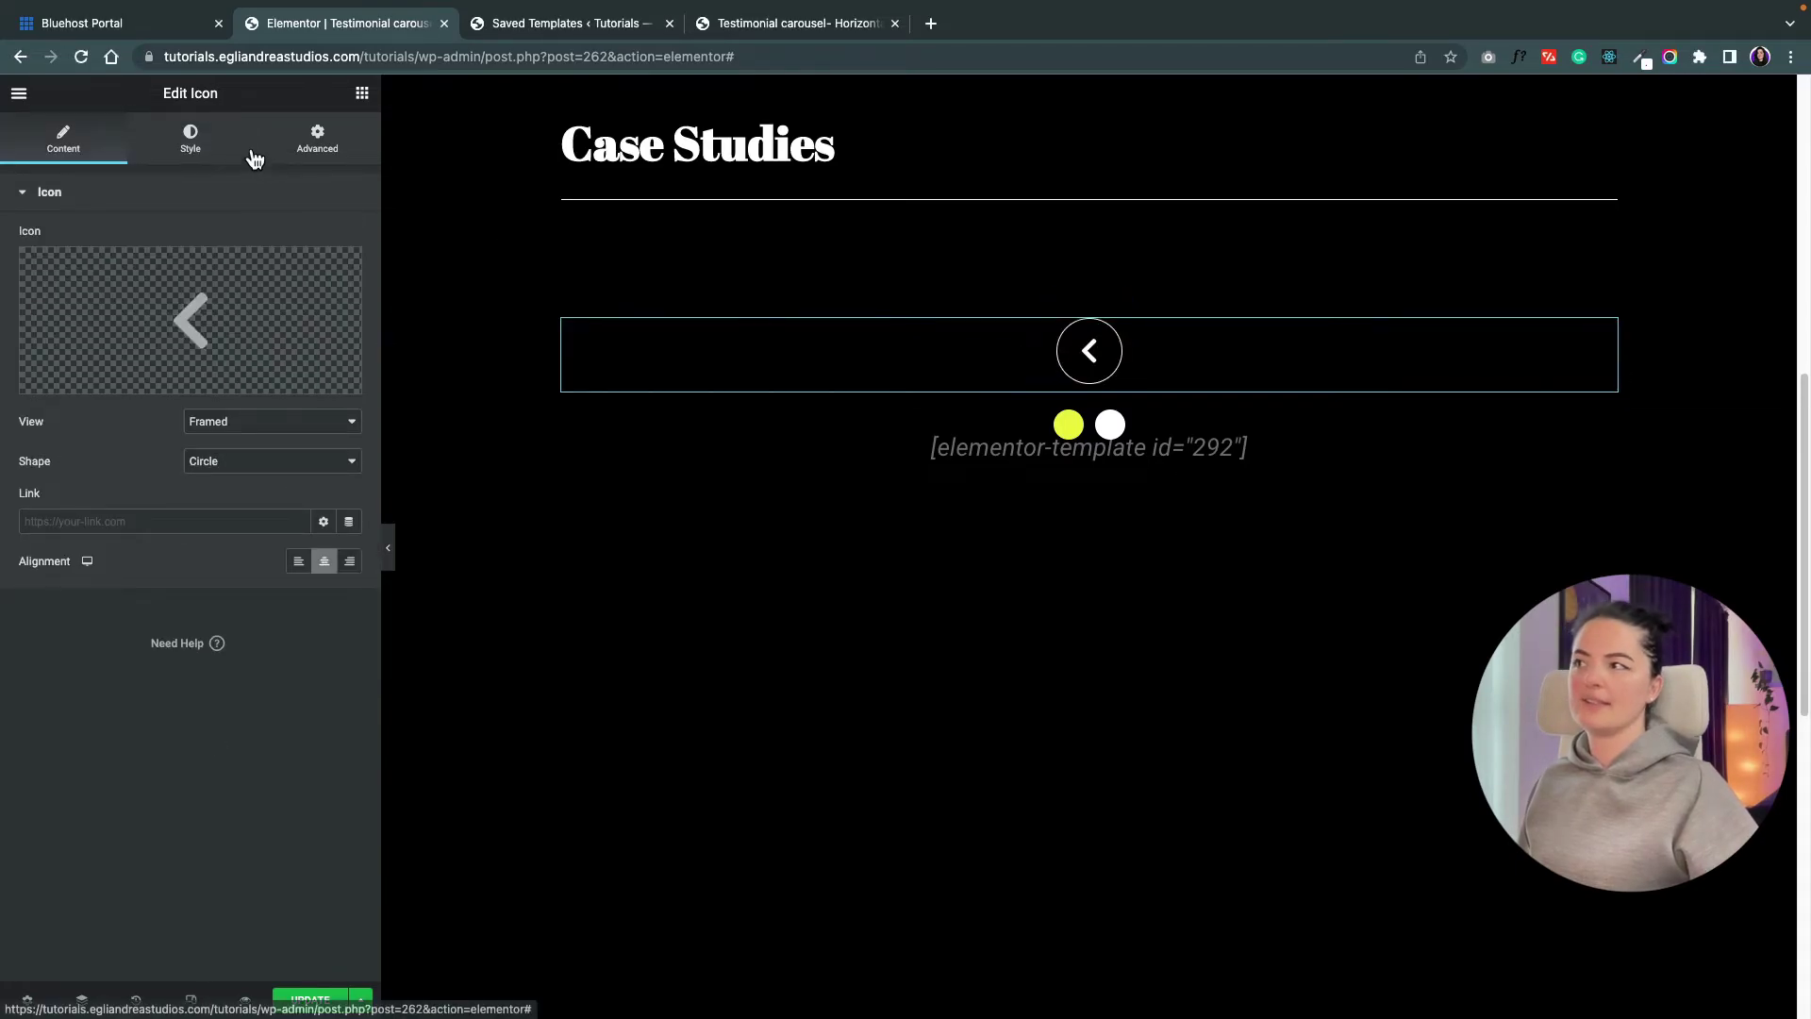
# - Set the chevron icon's width to Inline (auto) and its position to Fixed
pyautogui.click(312, 141)
pyautogui.click(227, 400)
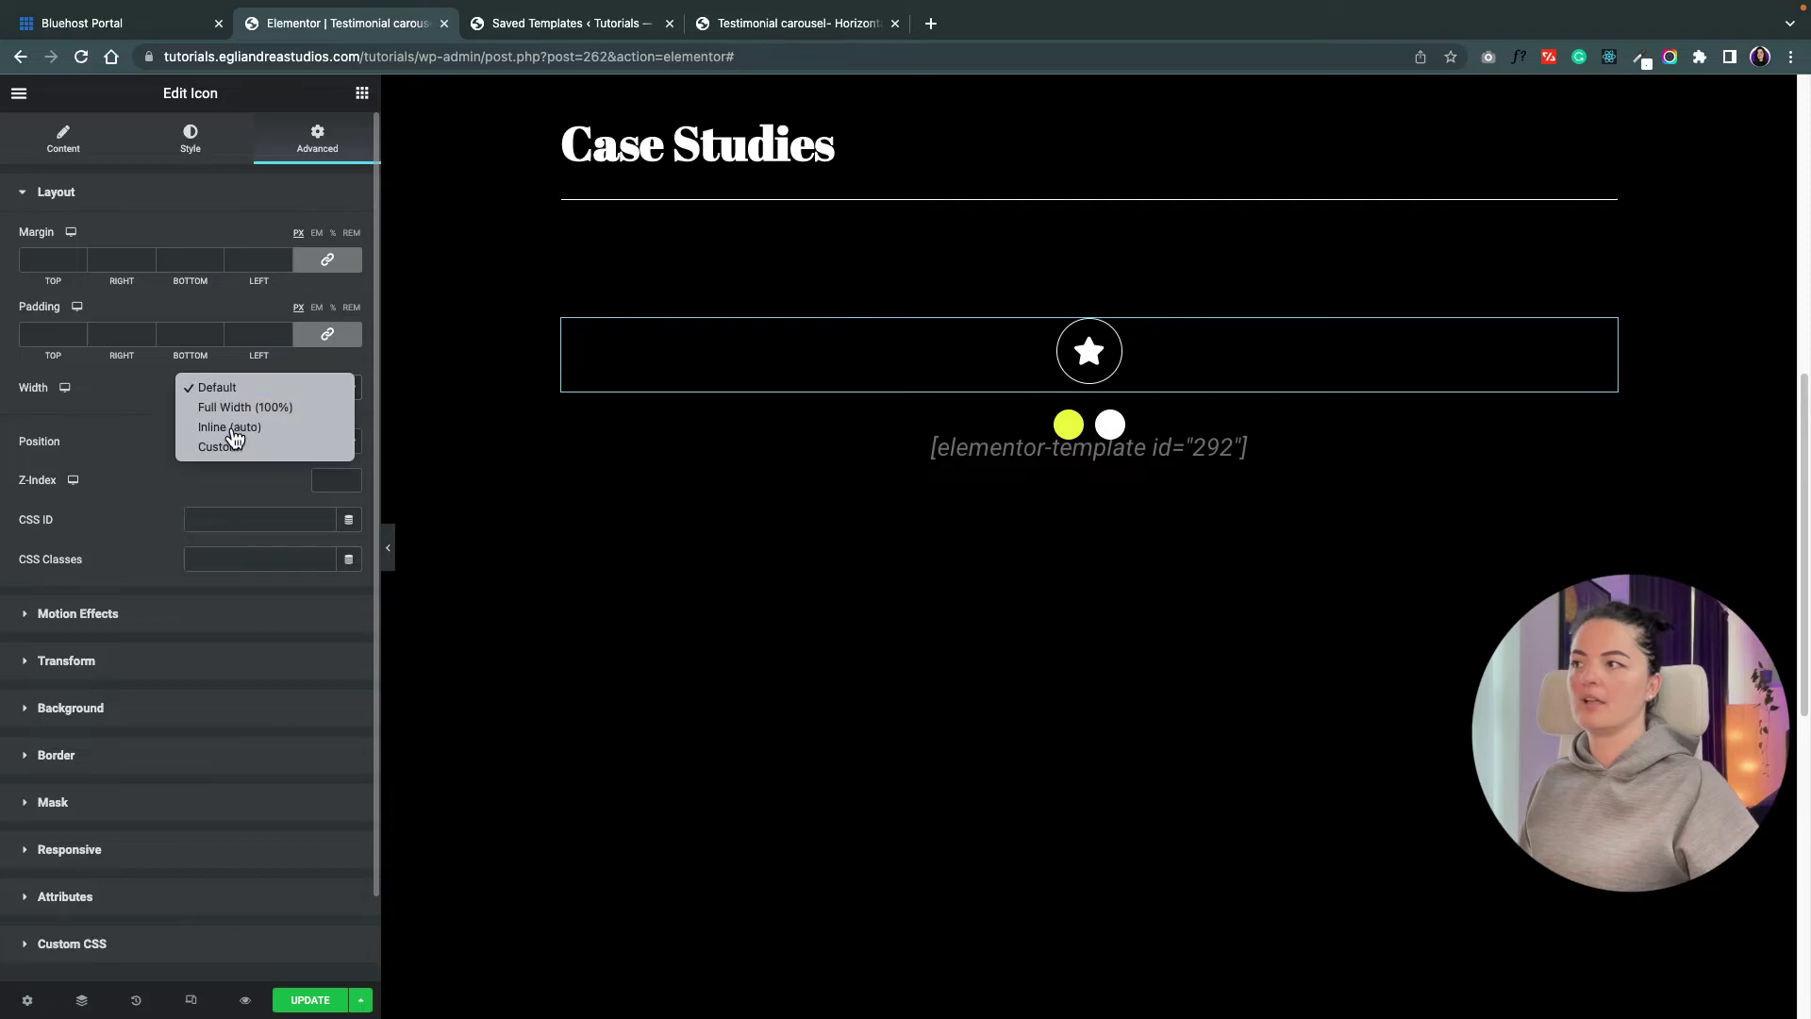
pyautogui.click(232, 425)
pyautogui.click(243, 497)
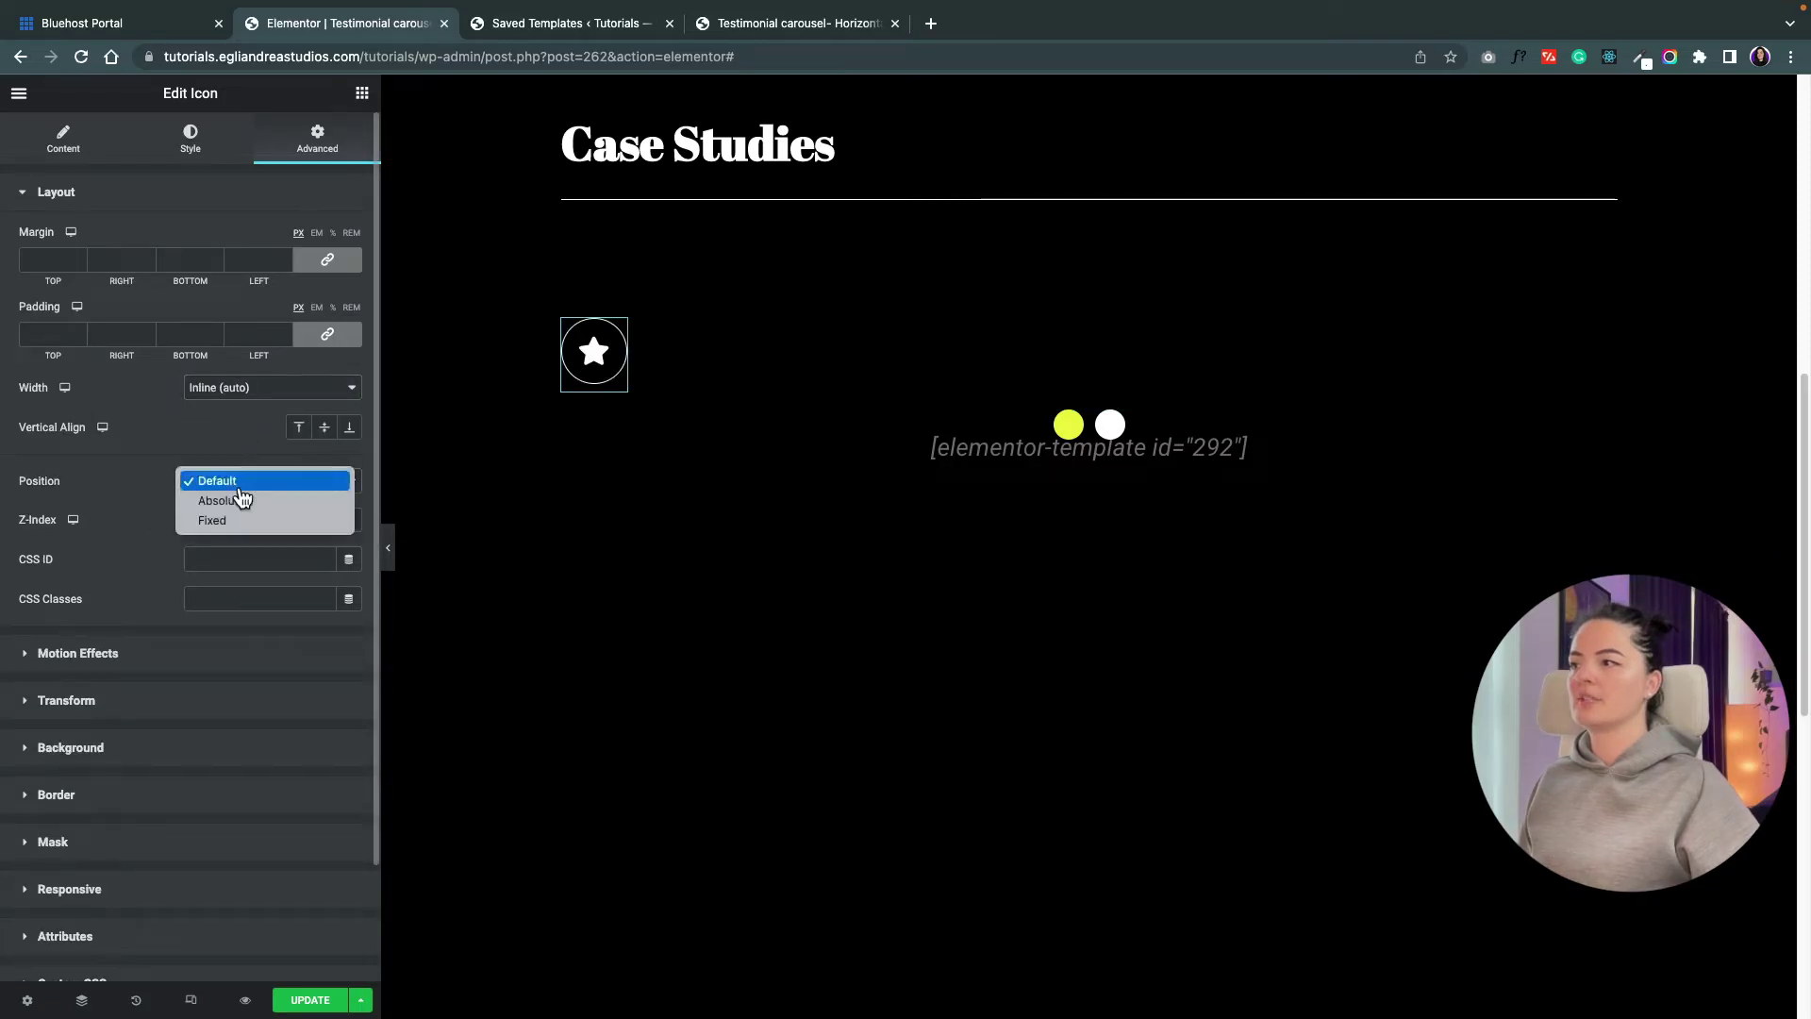
pyautogui.click(247, 519)
pyautogui.scroll(-1, 267, 653)
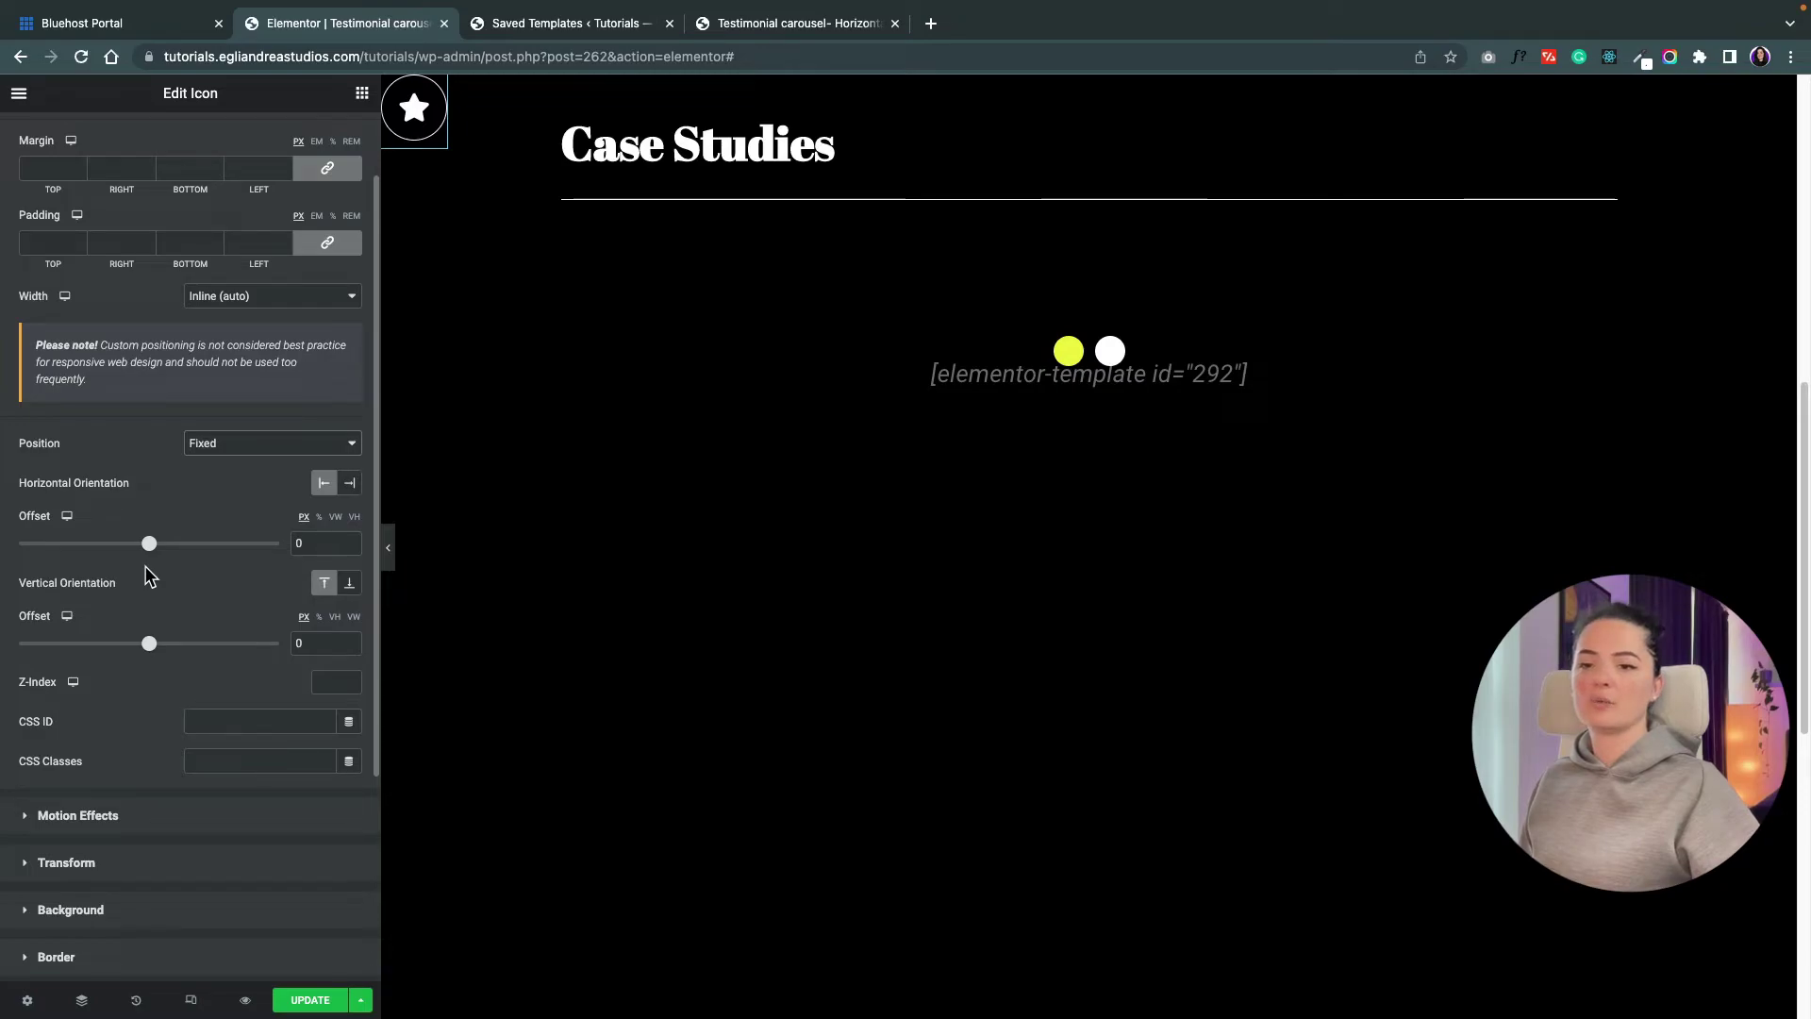
# - Anchor the fixed chevron icon to the page's right and bottom with offsets of 350 px and 95 px
pyautogui.click(349, 482)
pyautogui.click(349, 582)
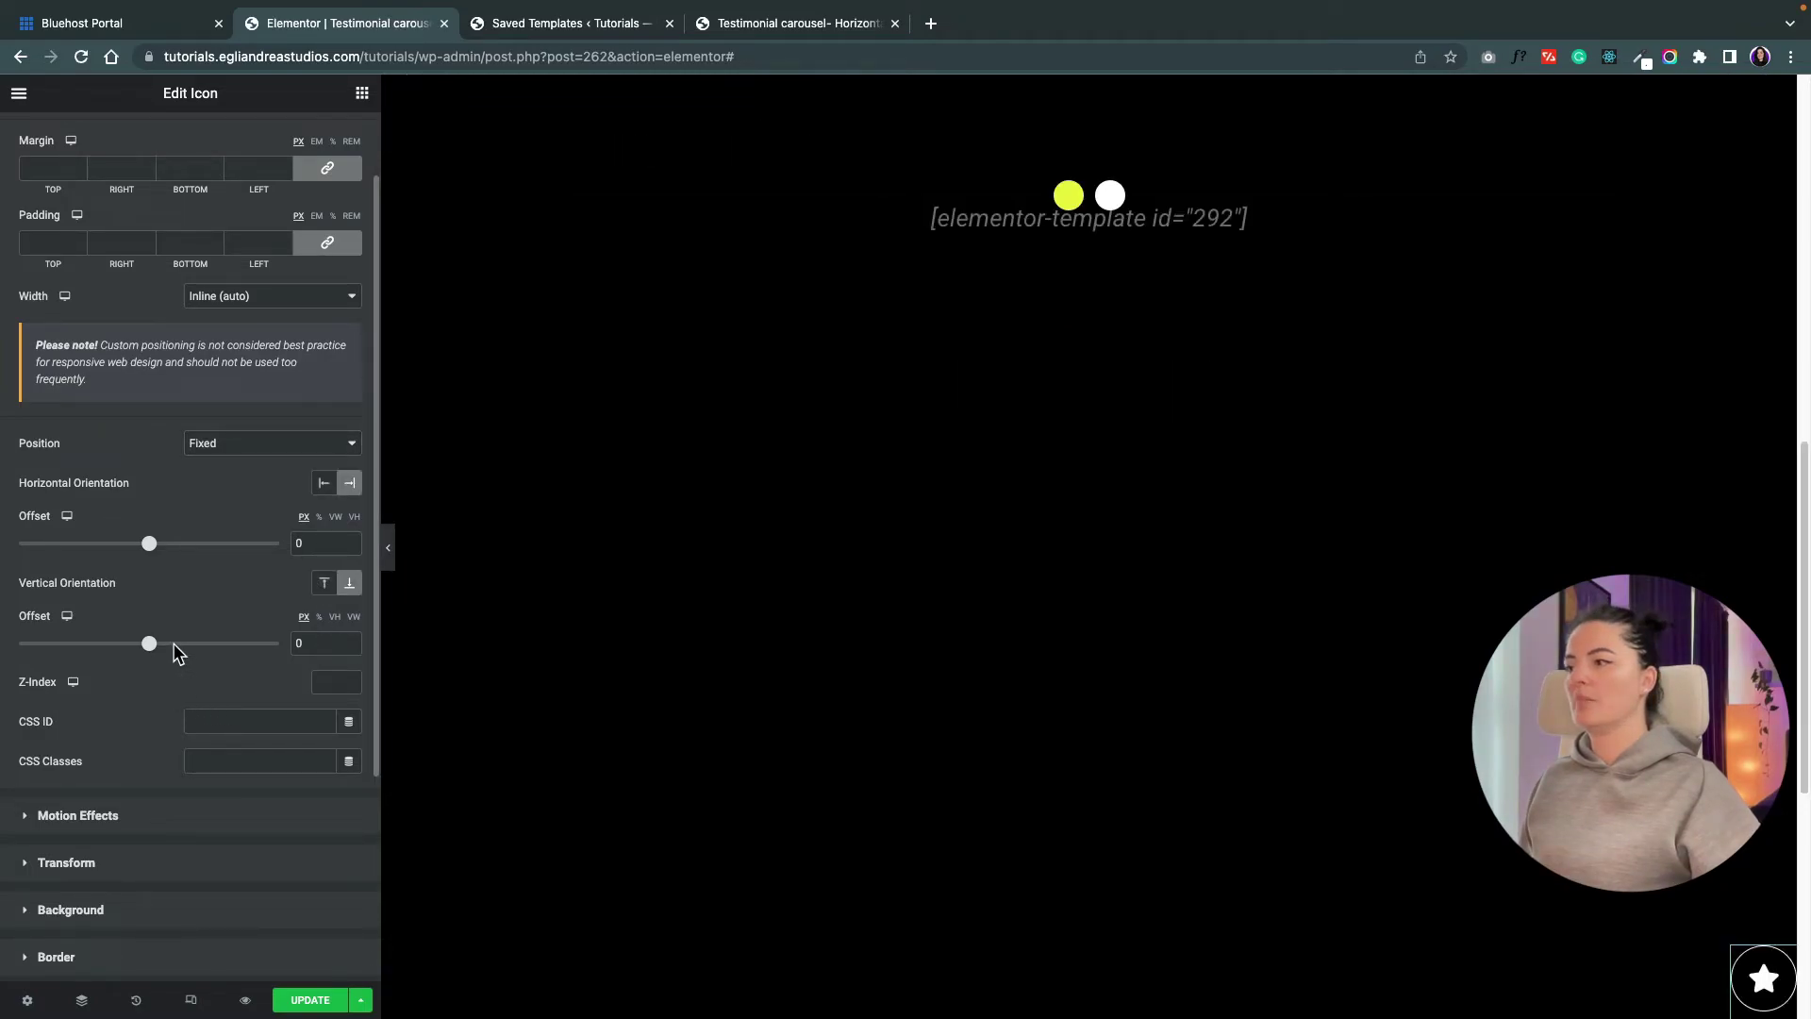
pyautogui.moveTo(158, 549); pyautogui.dragTo(199, 560)
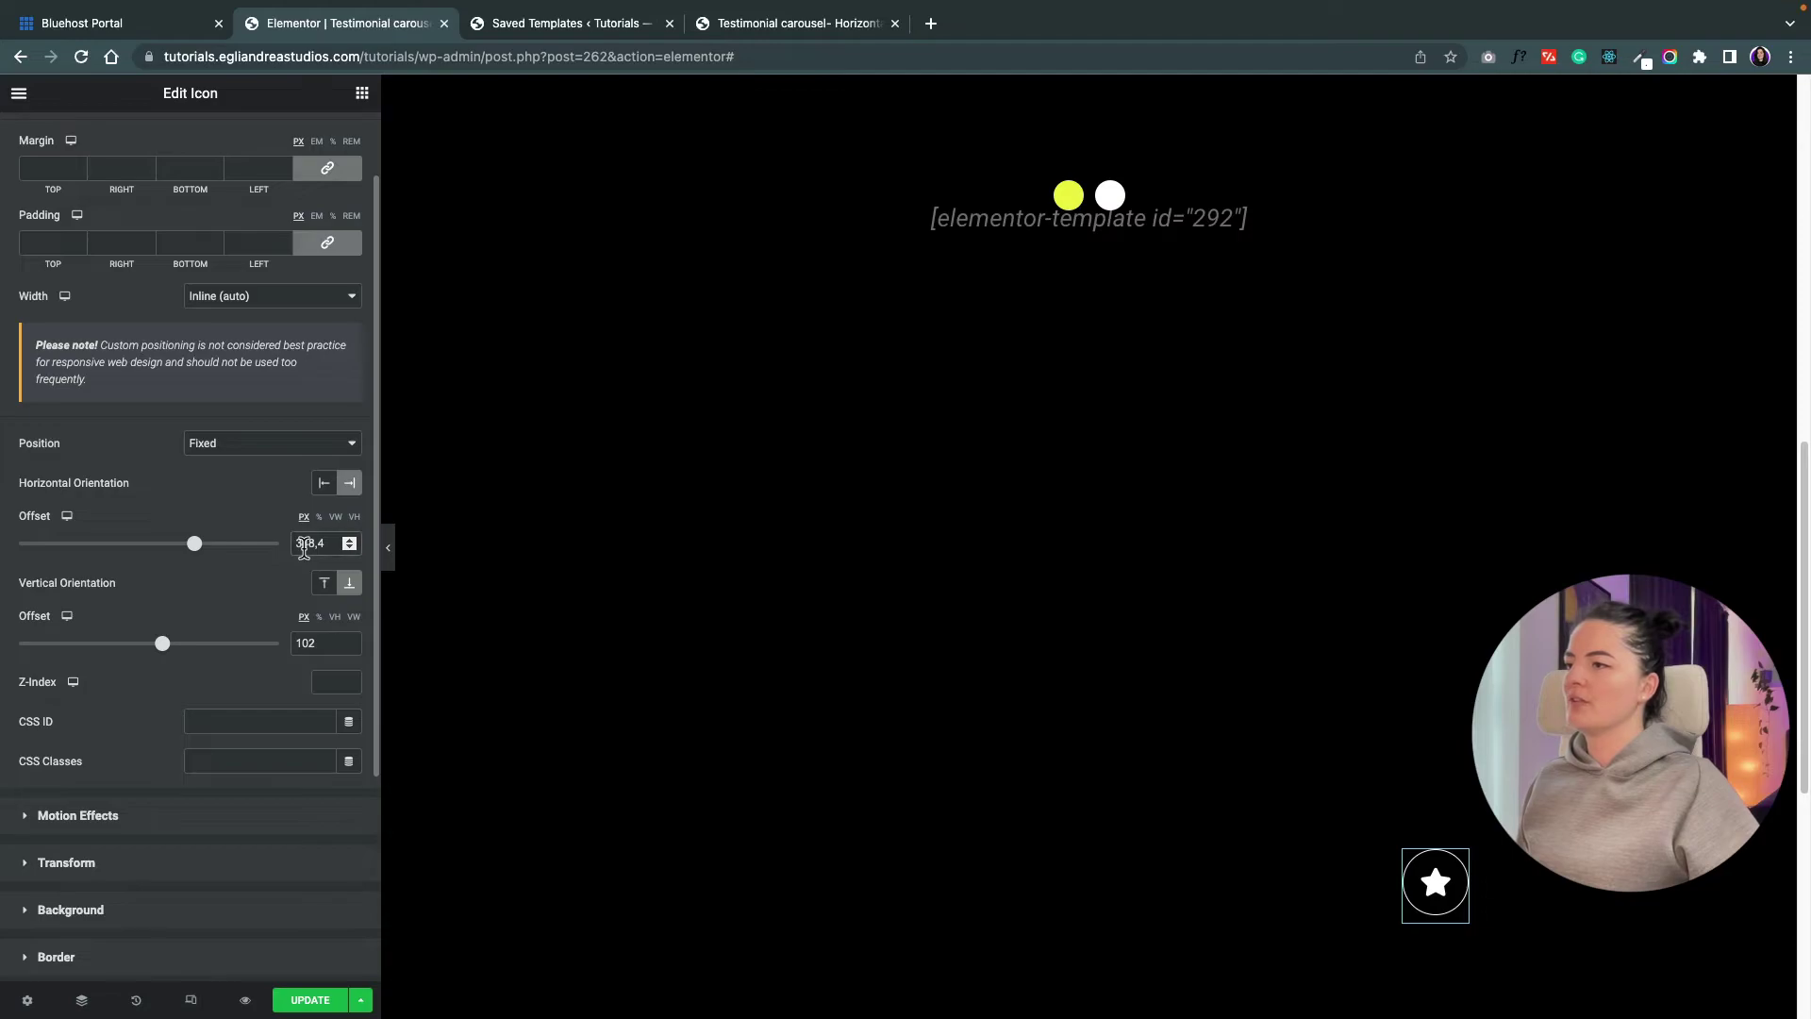
pyautogui.write('350')
pyautogui.press('Tab')
pyautogui.write('95')
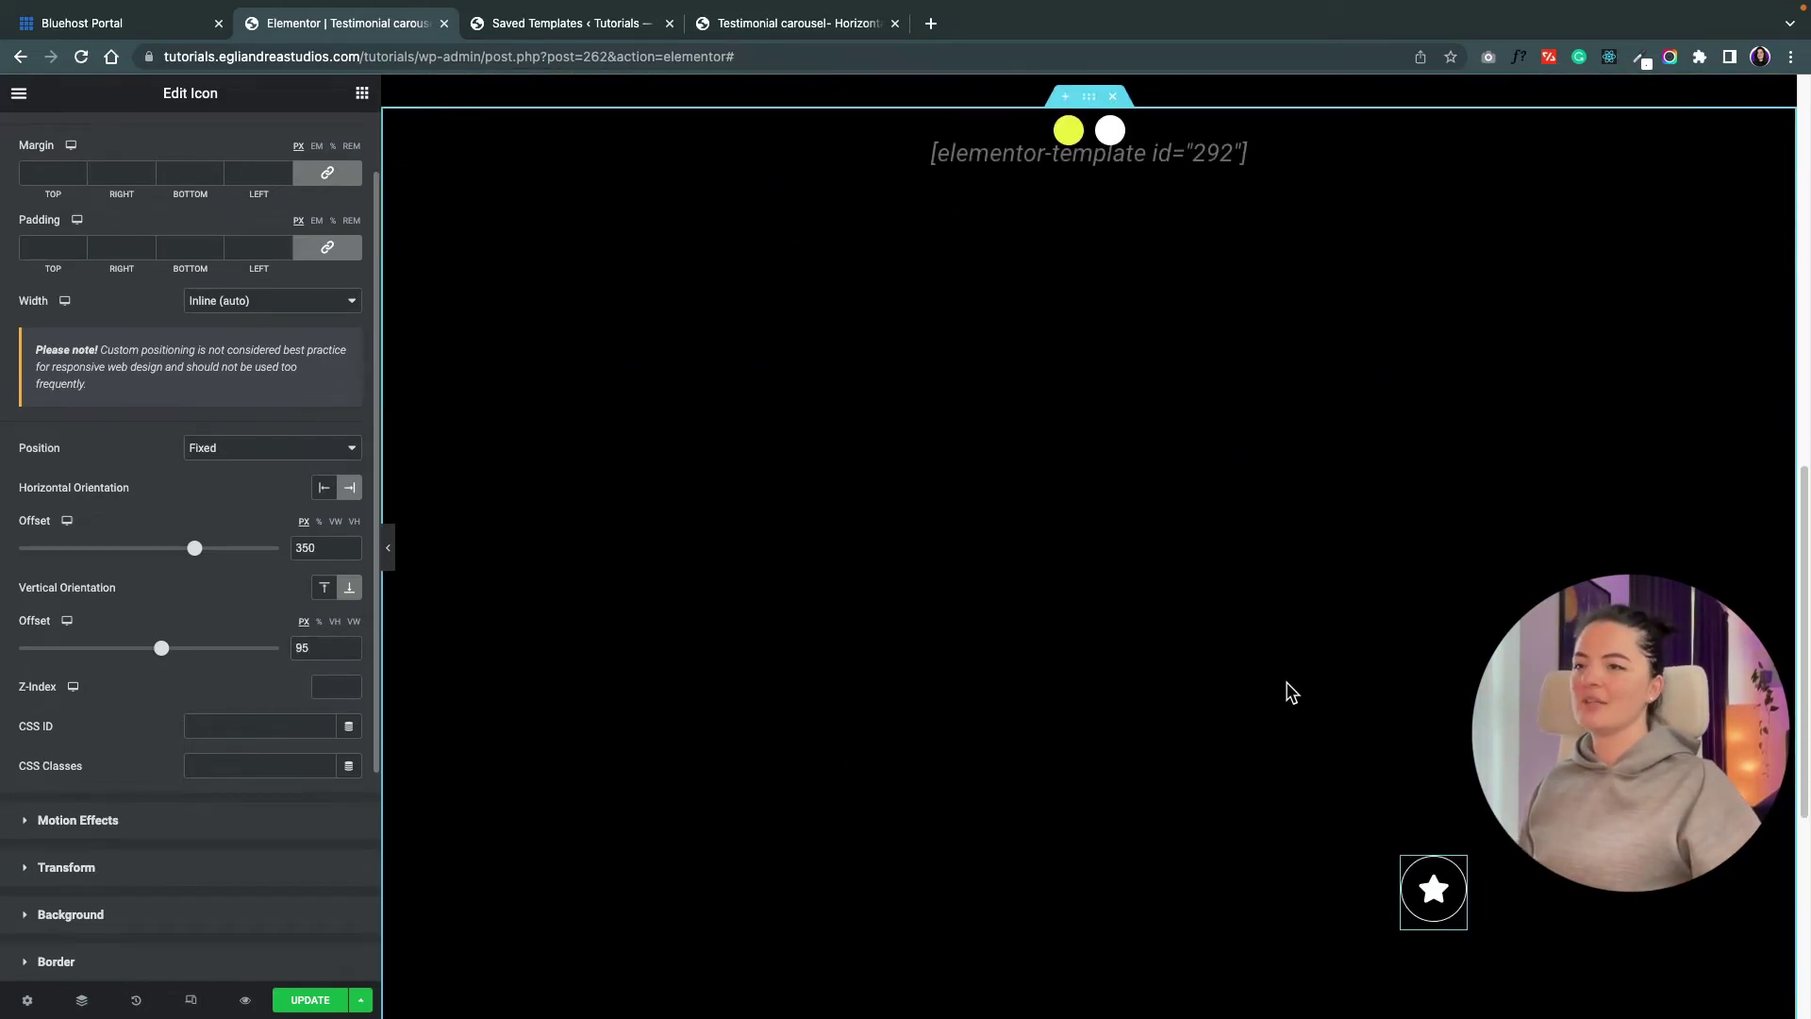
pyautogui.scroll(-5, 1286, 687)
pyautogui.scroll(6, 1291, 692)
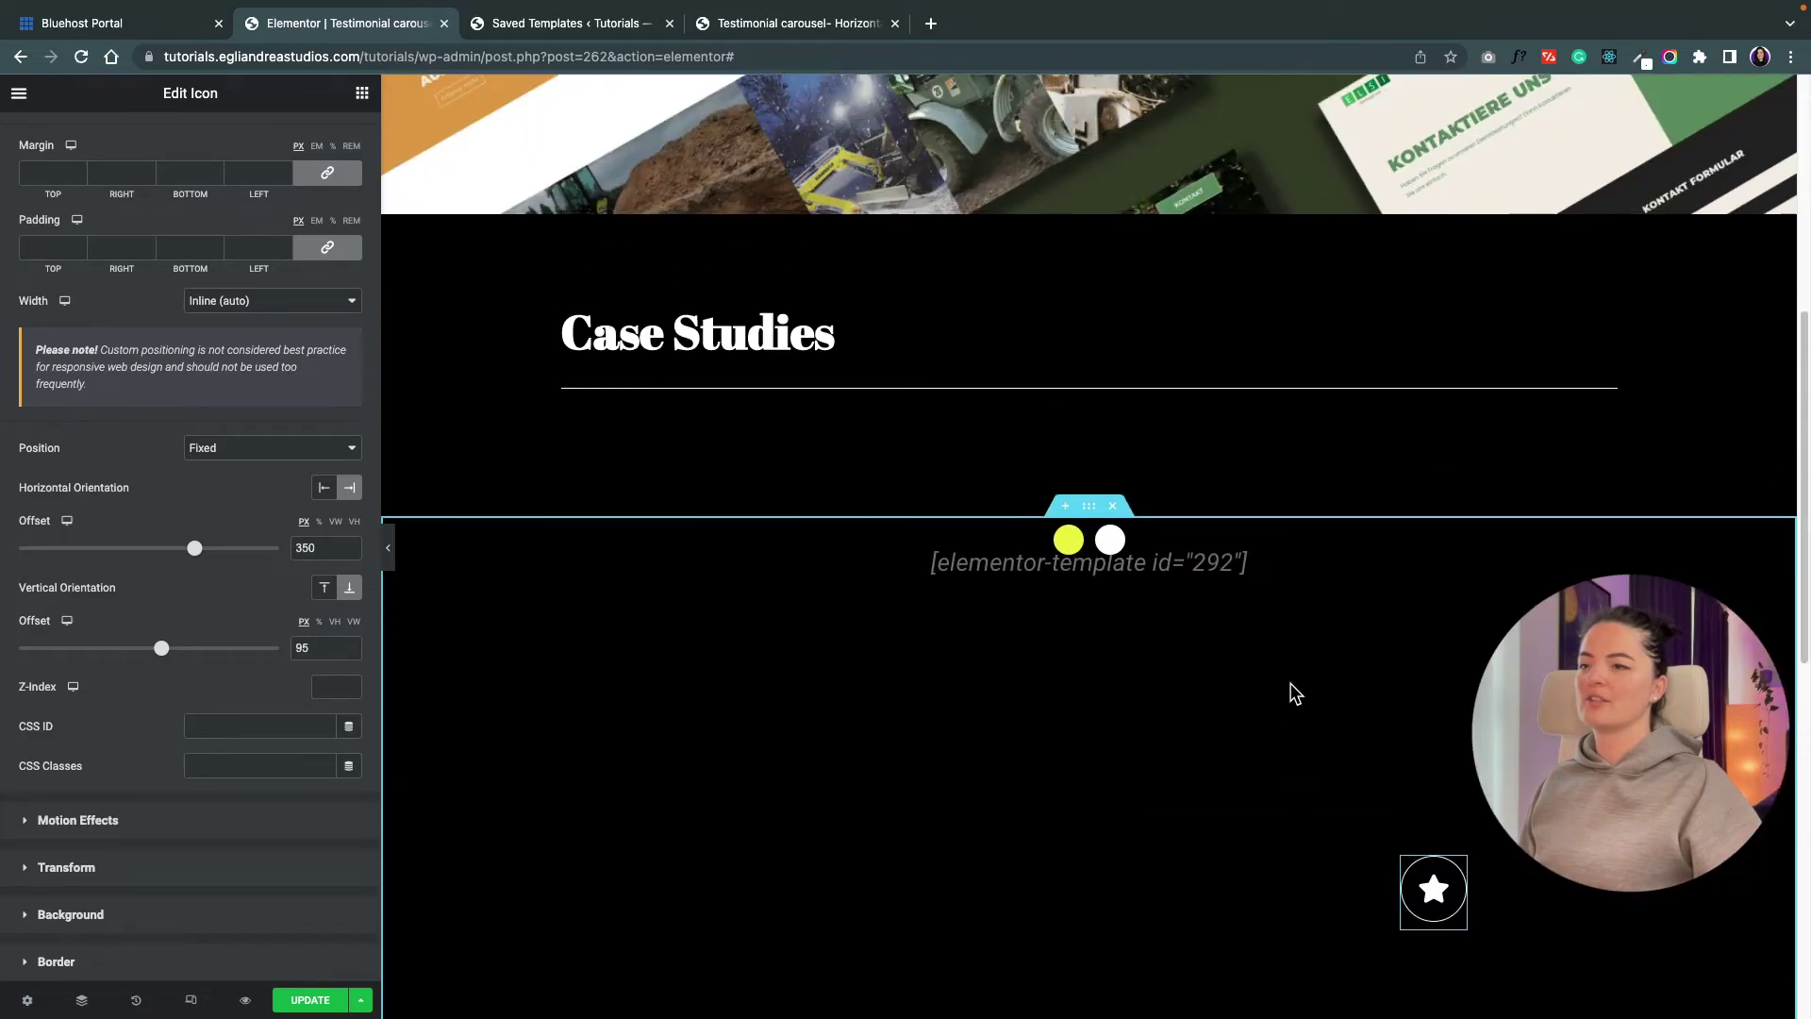
pyautogui.scroll(-3, 1291, 692)
pyautogui.scroll(2, 1294, 693)
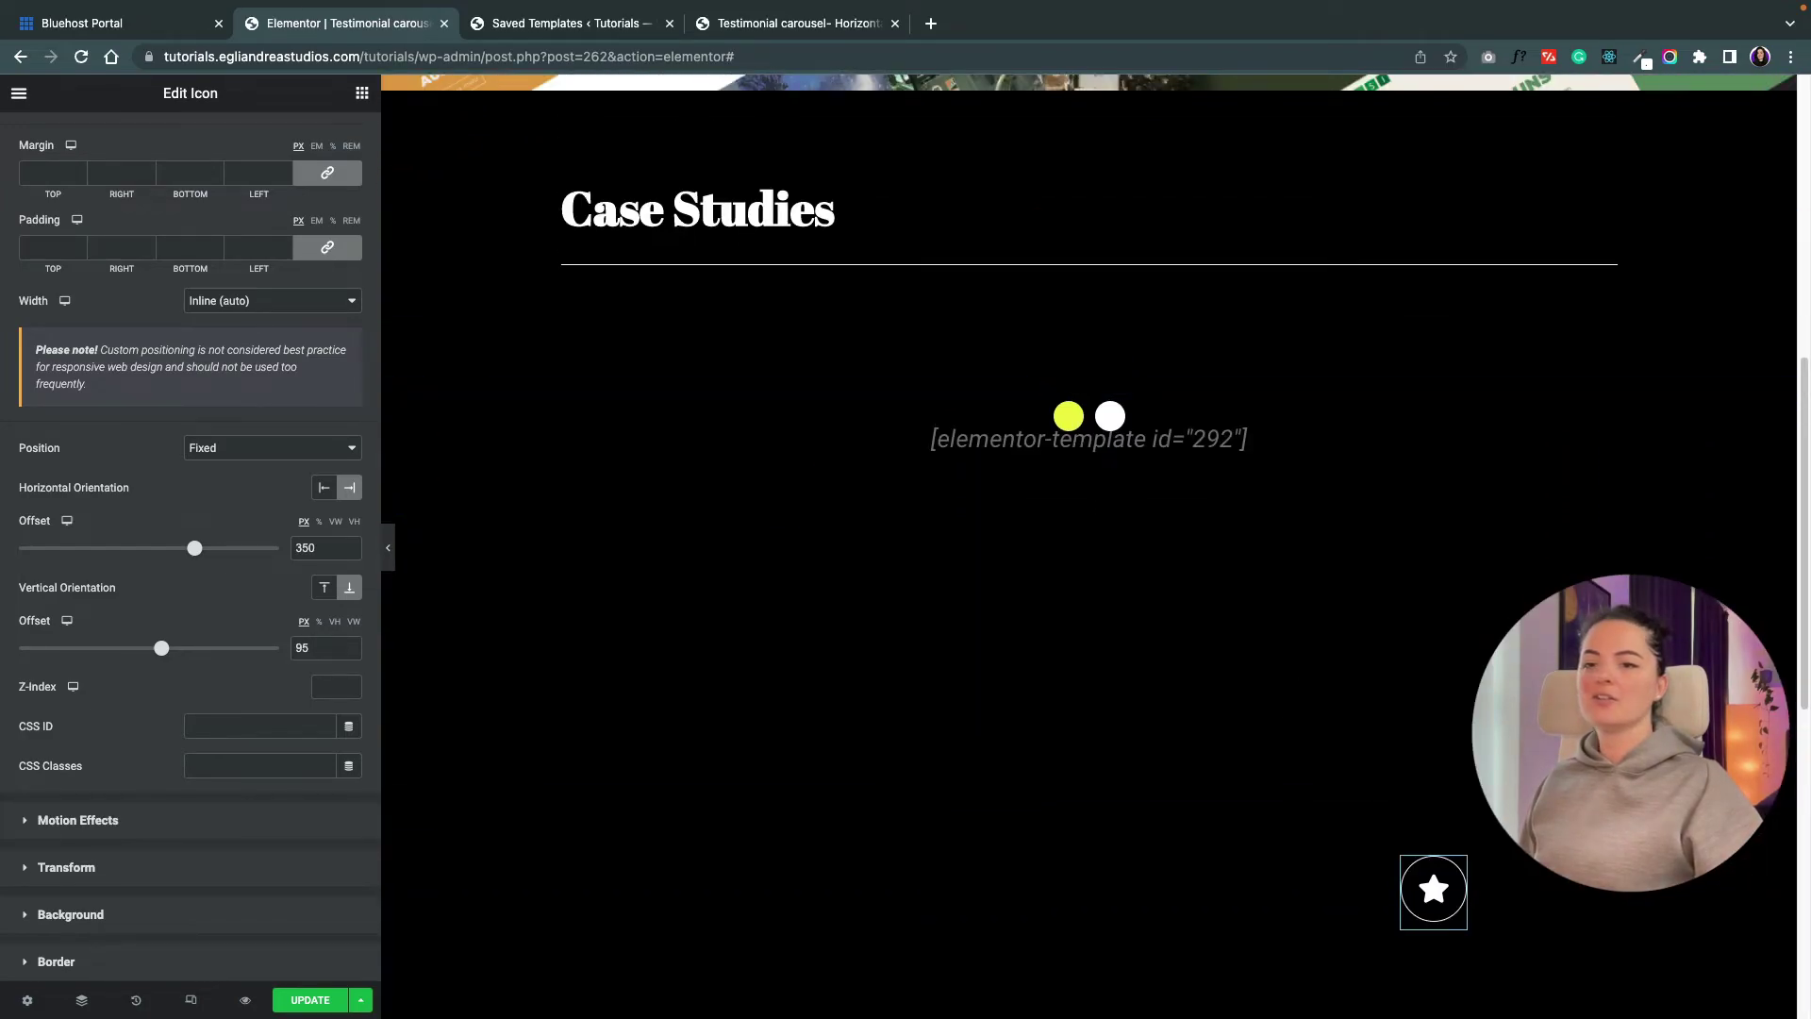
# - Turn on Scrolling Effects for the chevron icon and add a Transparency effect with the Fade In direction
pyautogui.click(107, 836)
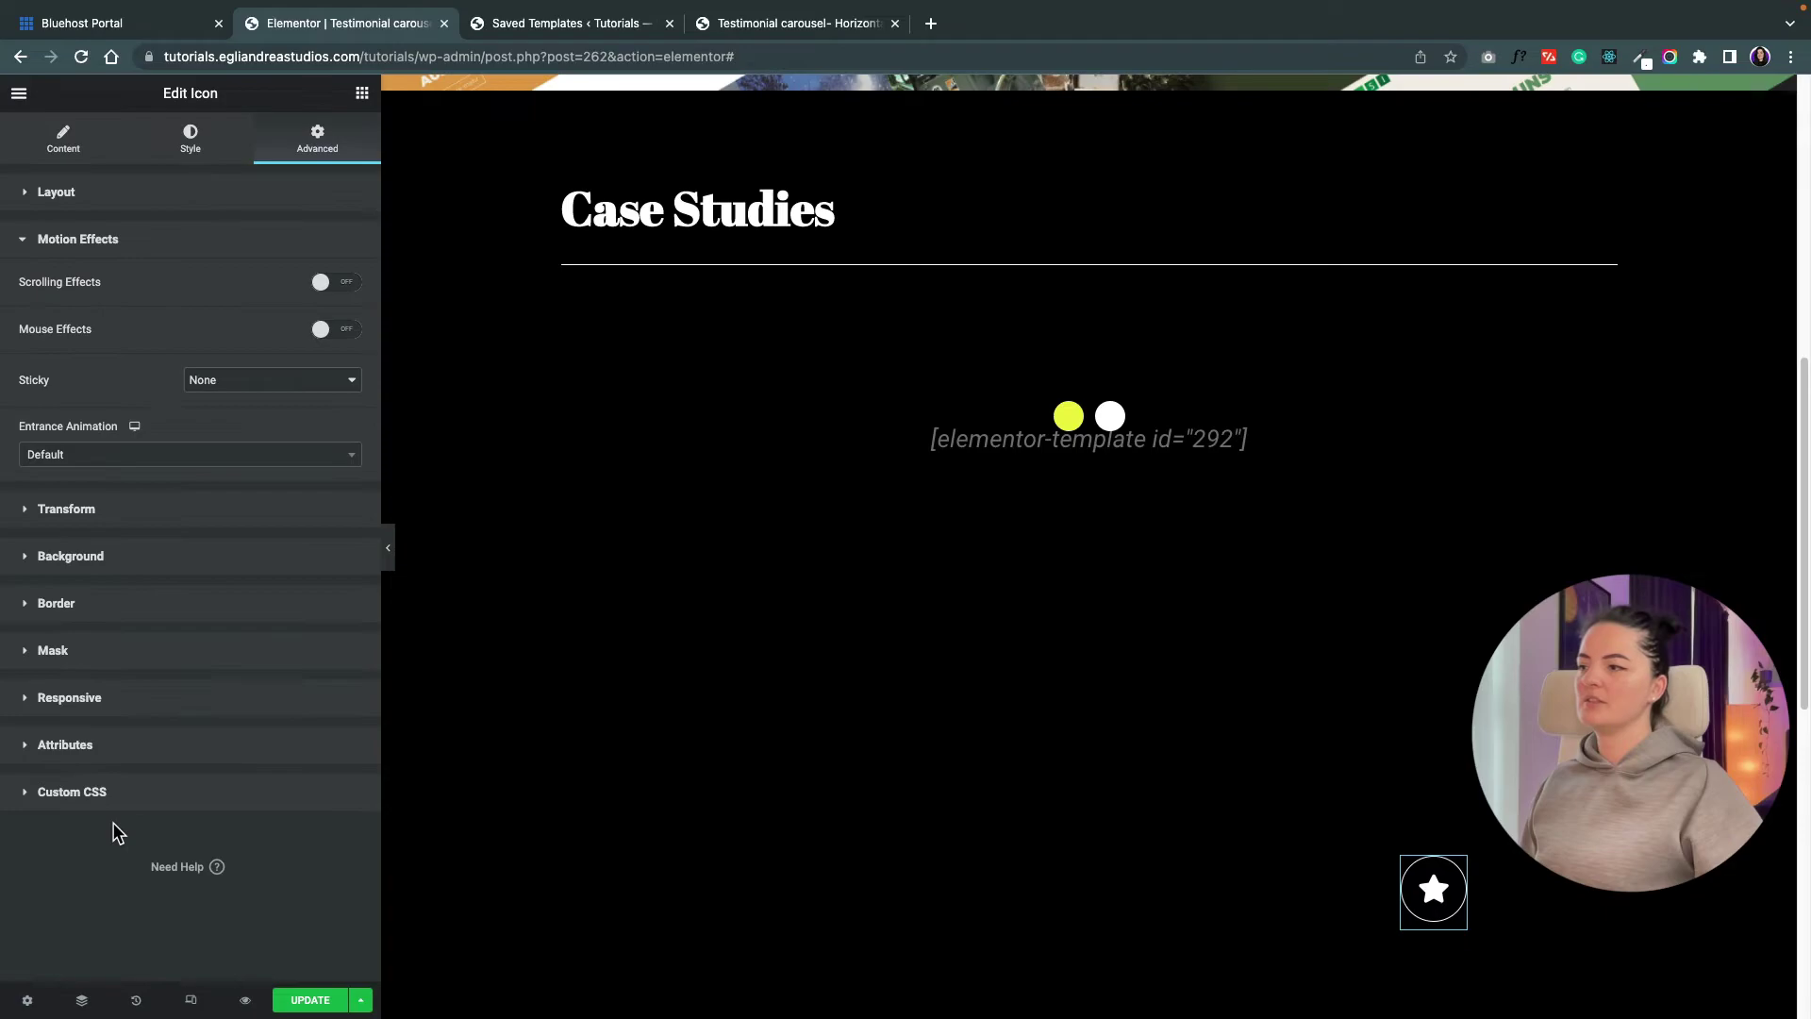
pyautogui.click(148, 522)
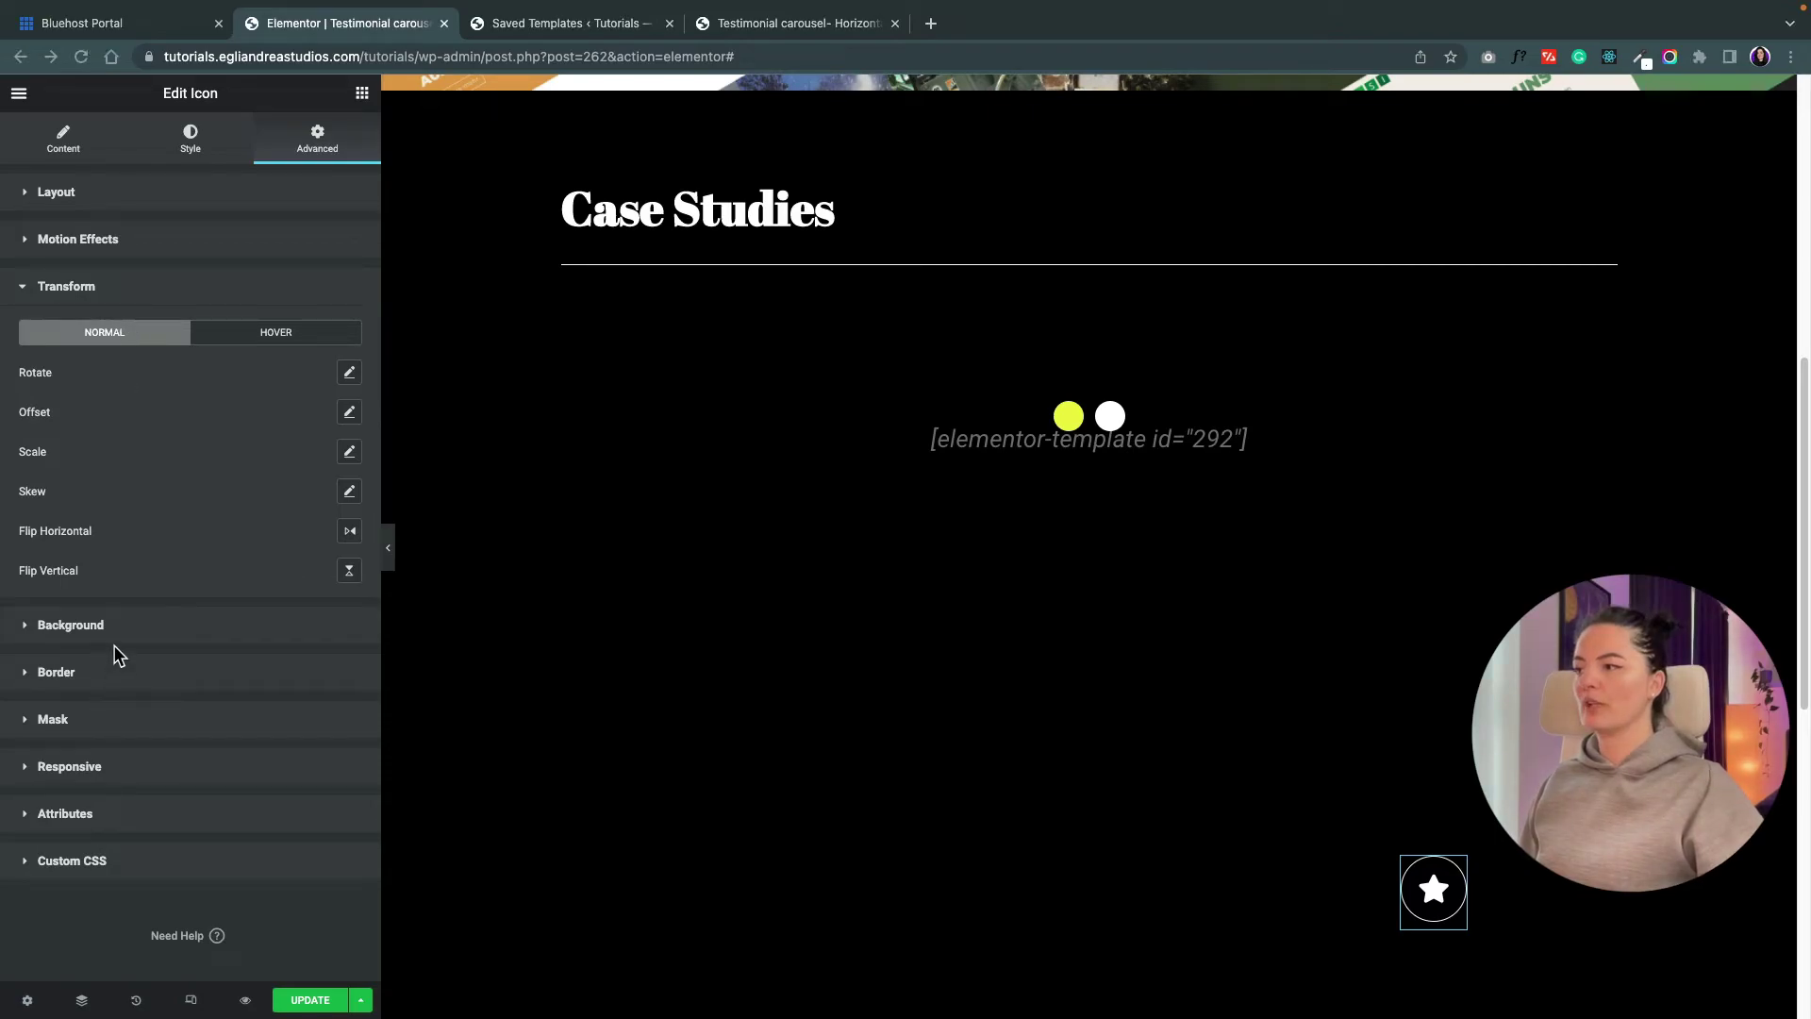
pyautogui.click(193, 239)
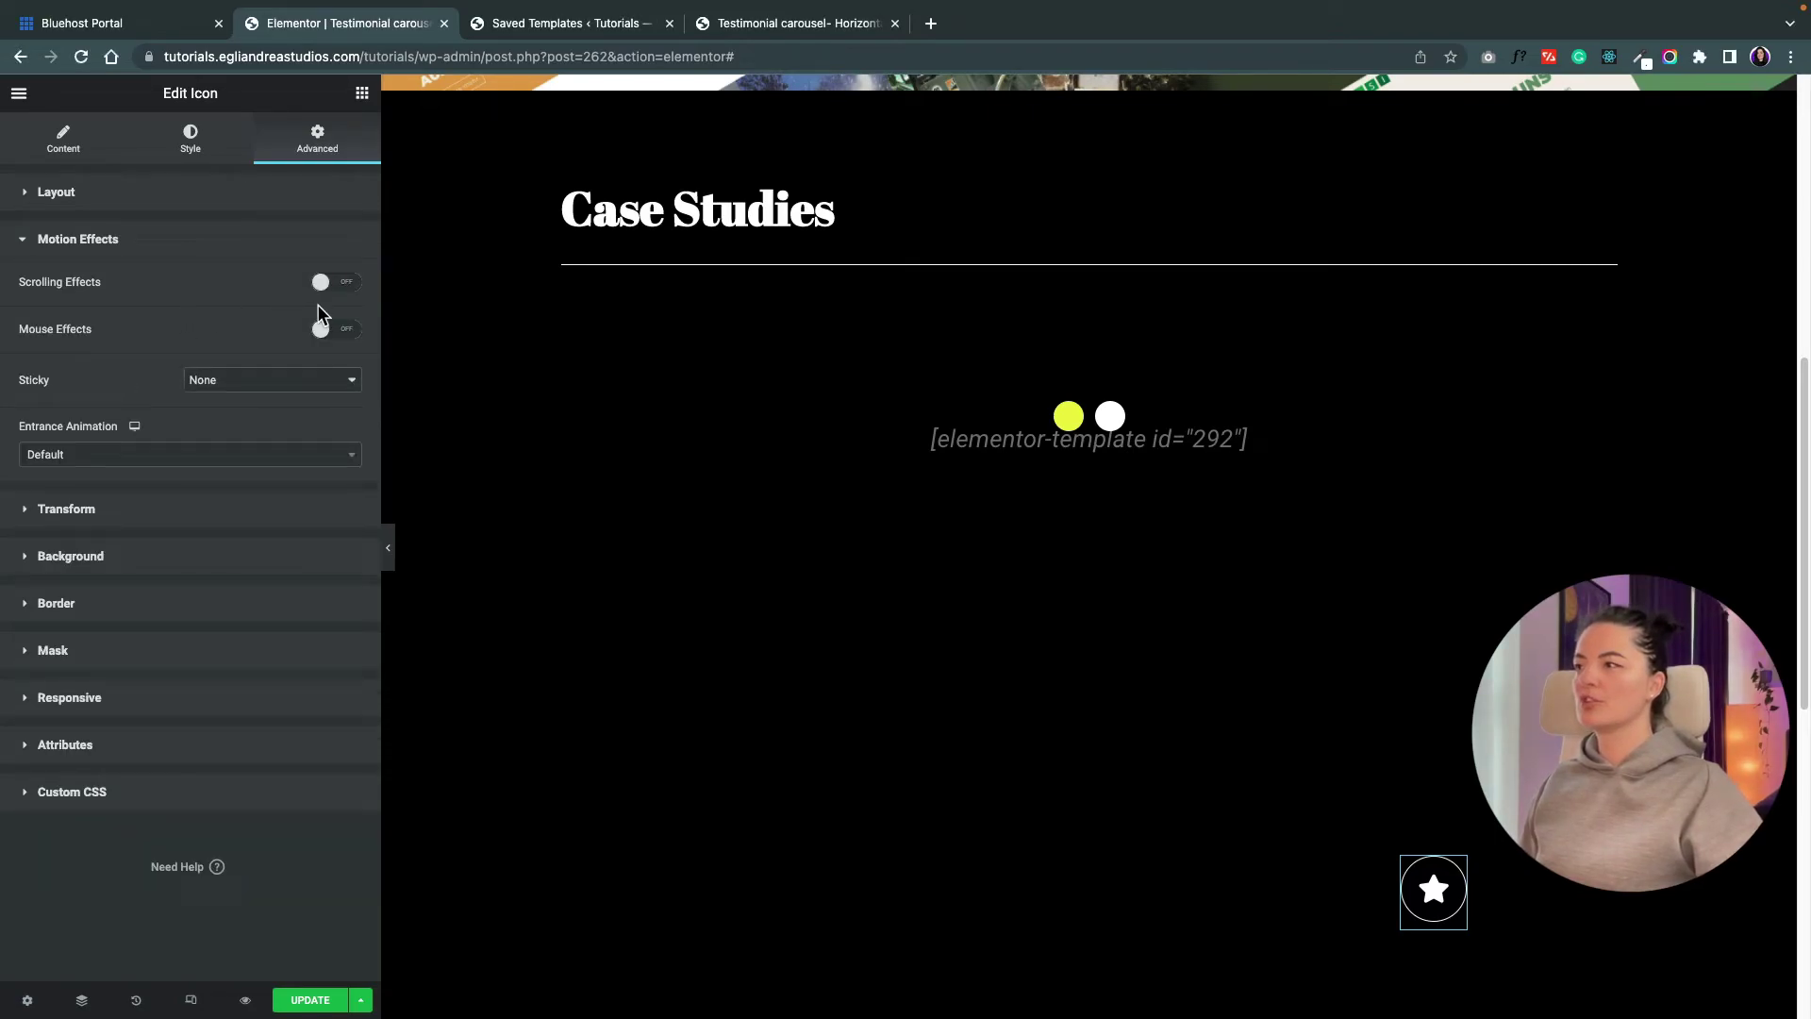
pyautogui.click(338, 283)
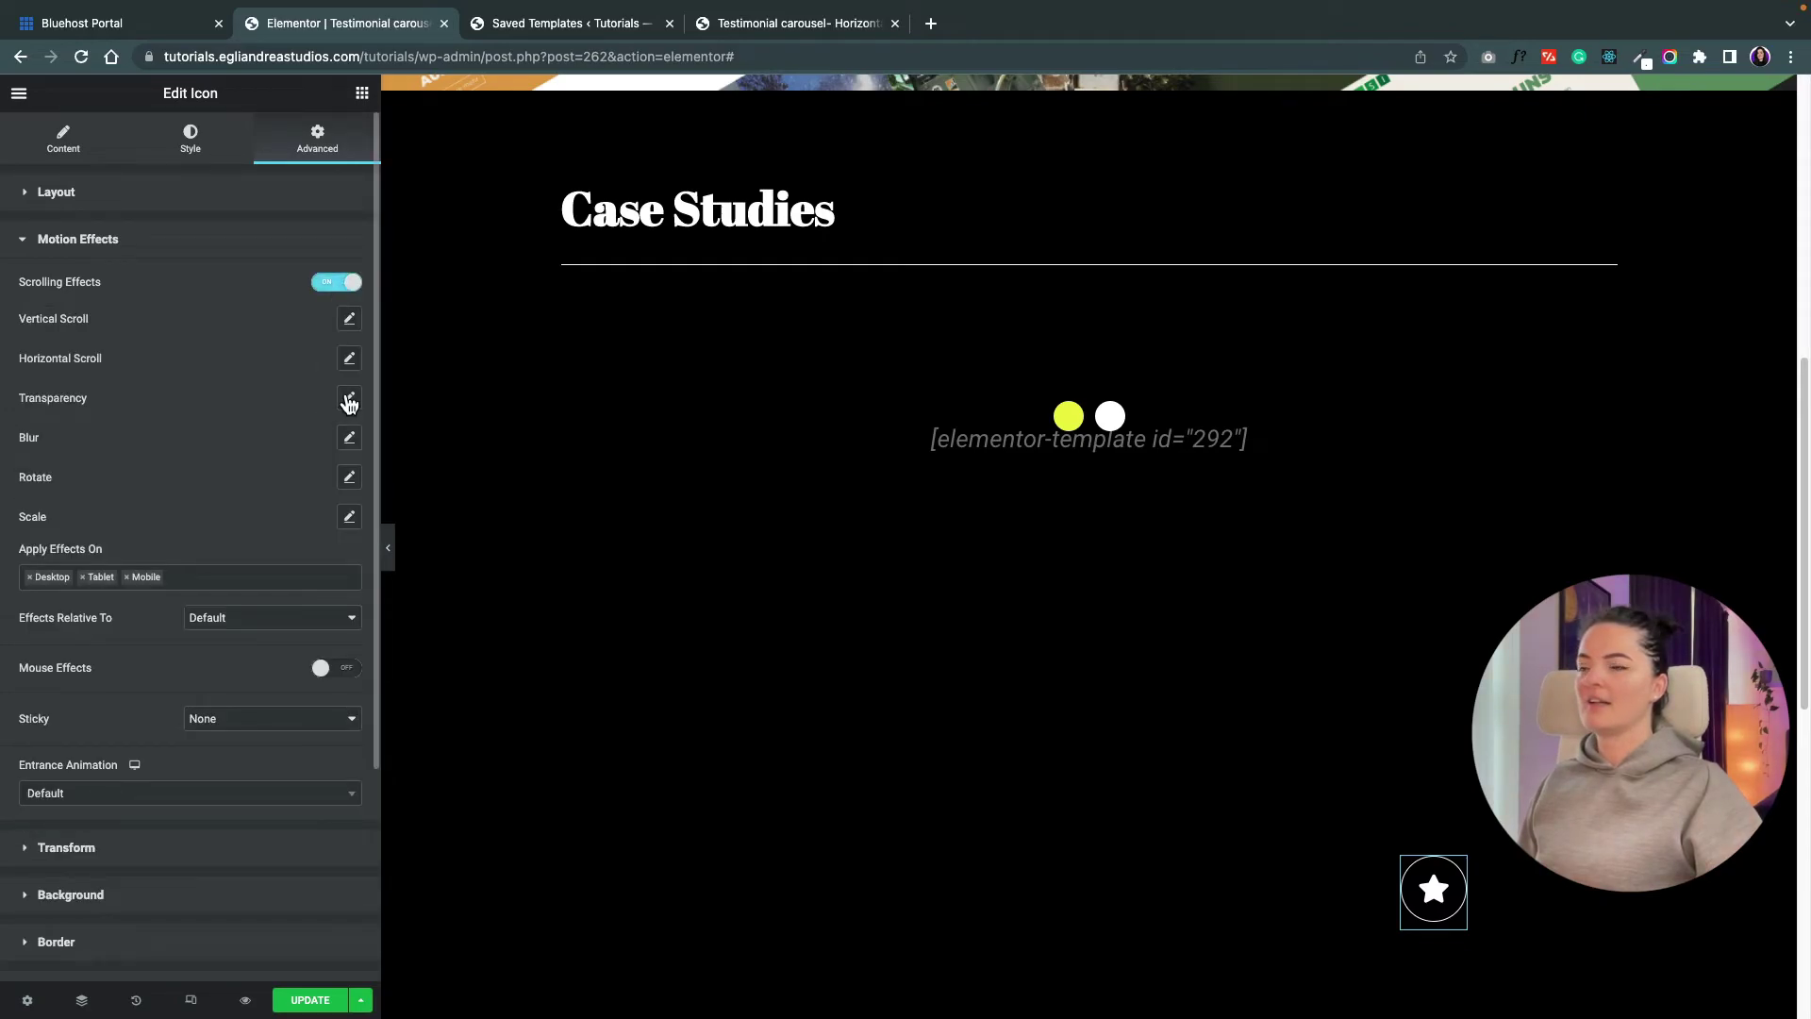
pyautogui.click(348, 399)
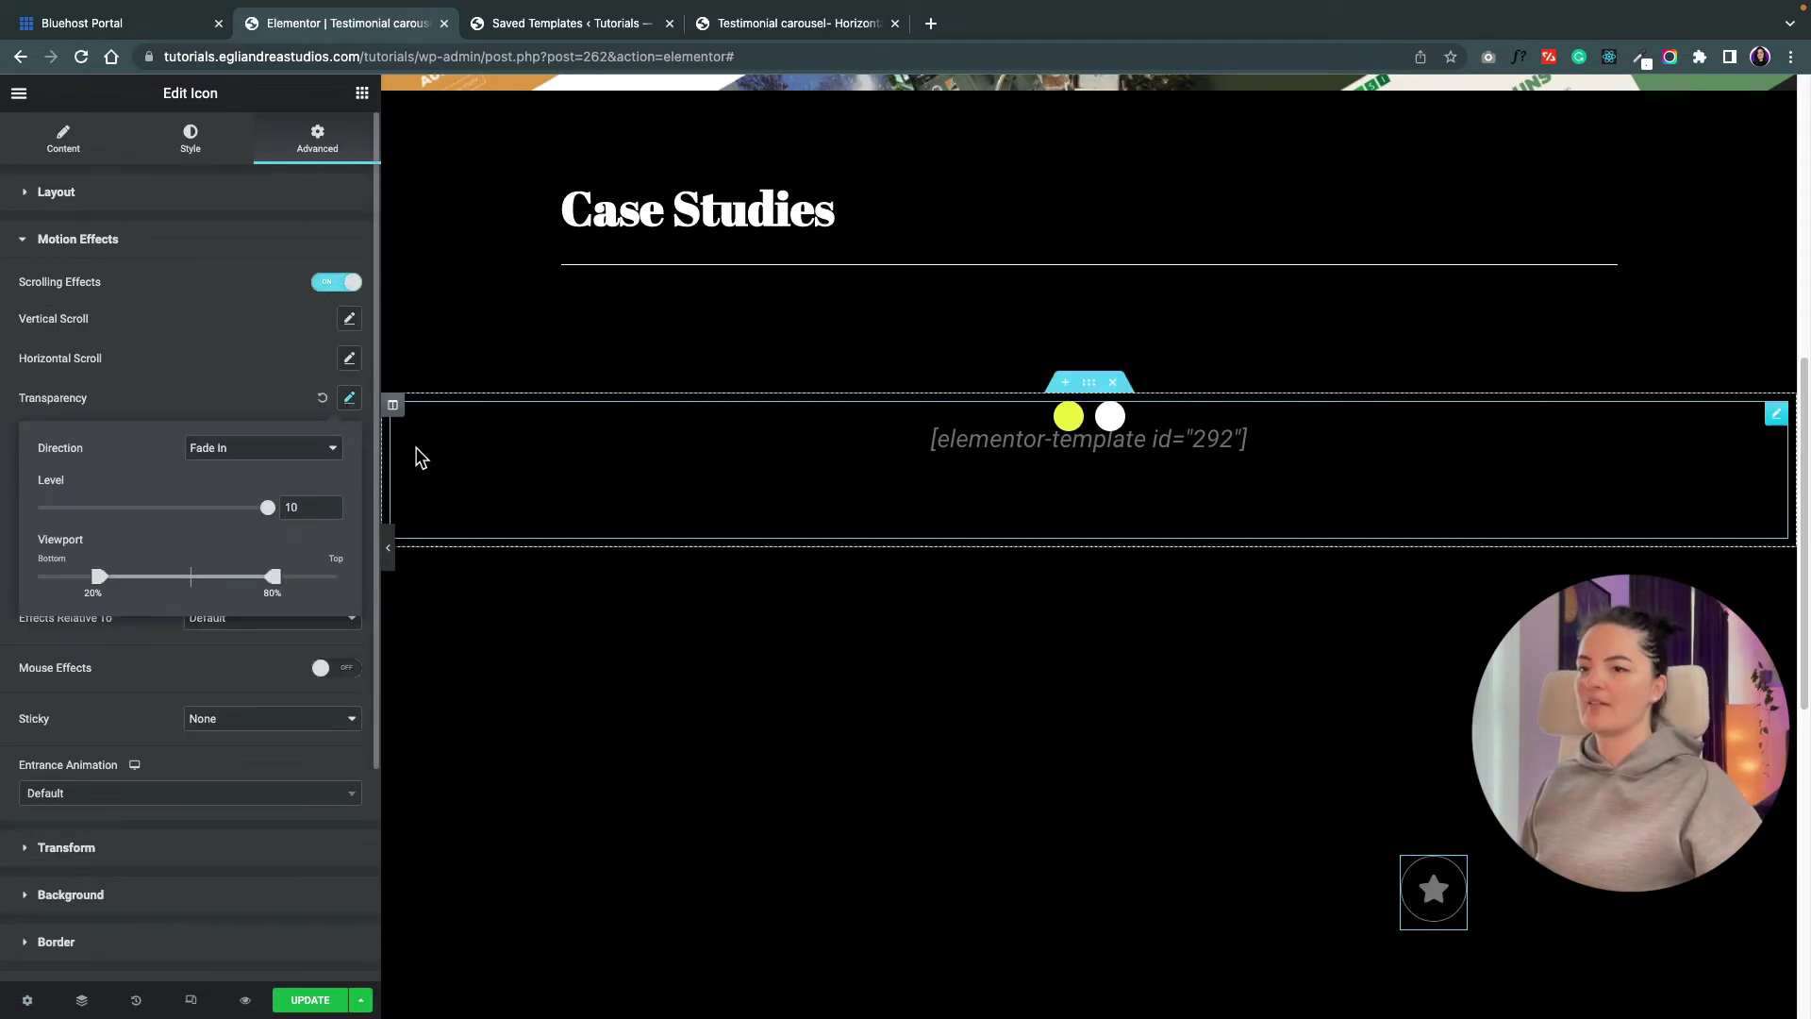
pyautogui.scroll(-4, 1210, 856)
pyautogui.scroll(9, 1210, 856)
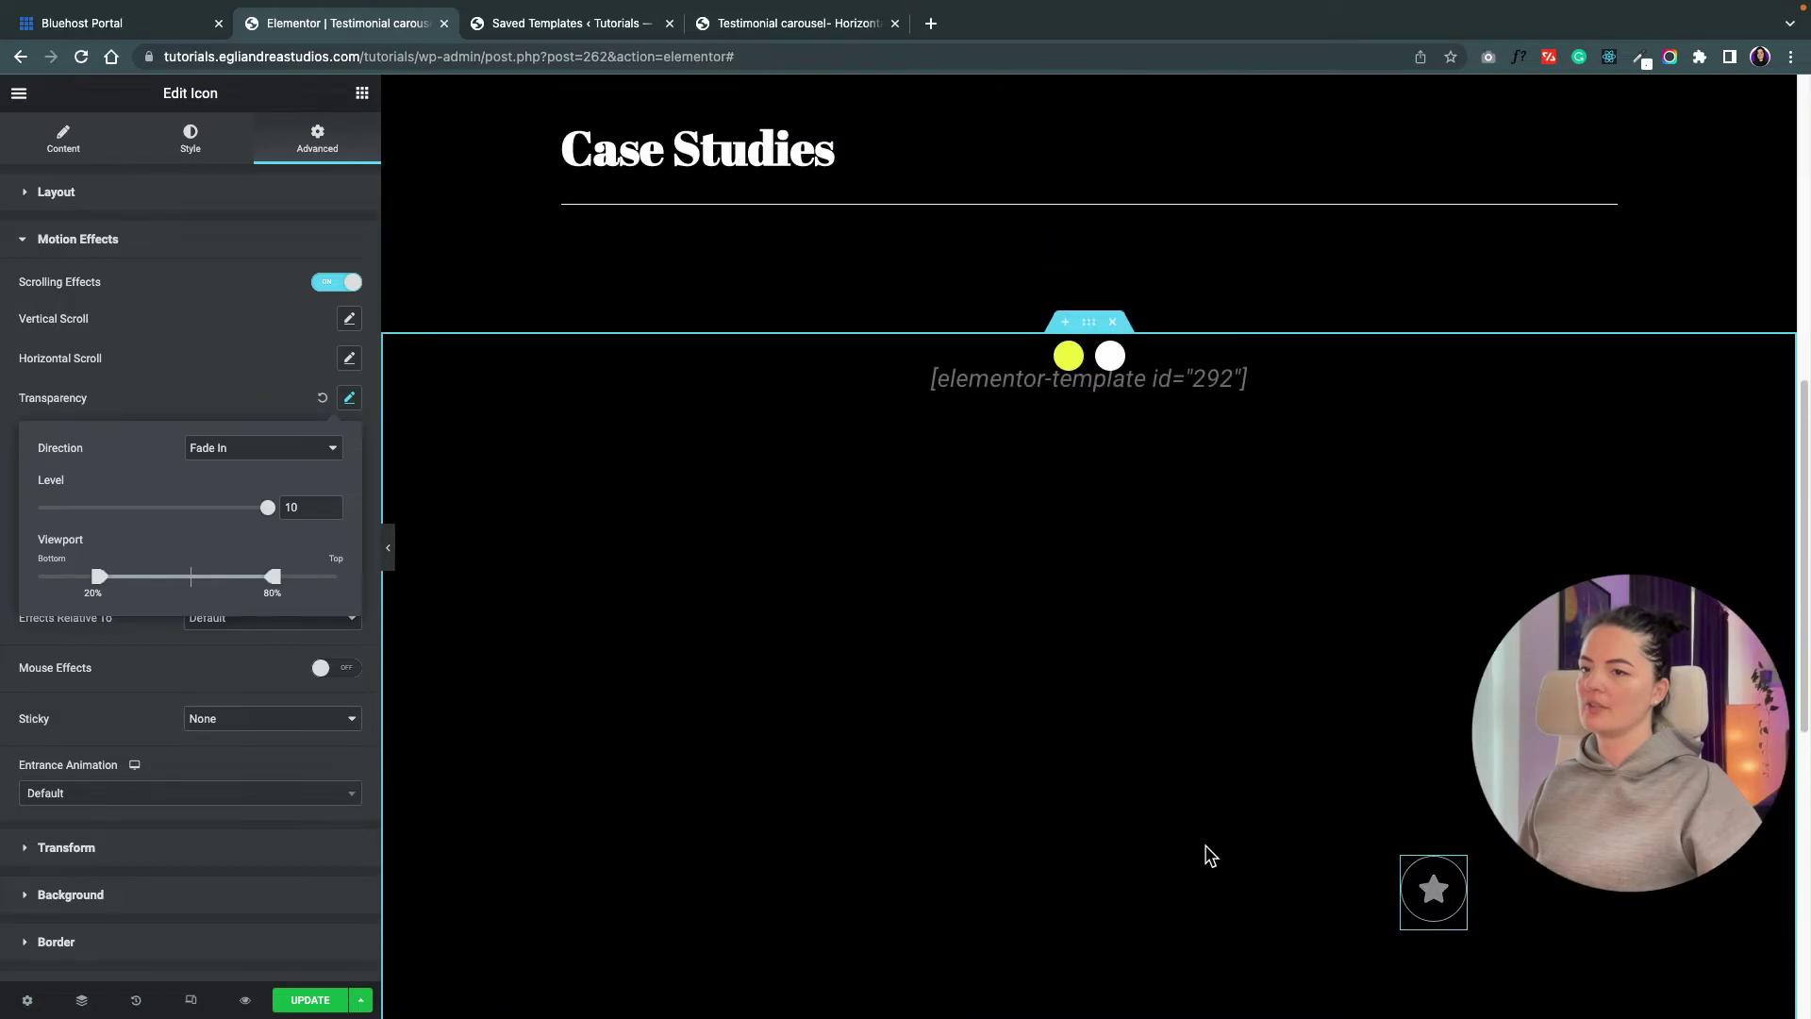
pyautogui.scroll(3, 1210, 856)
pyautogui.scroll(-6, 1207, 854)
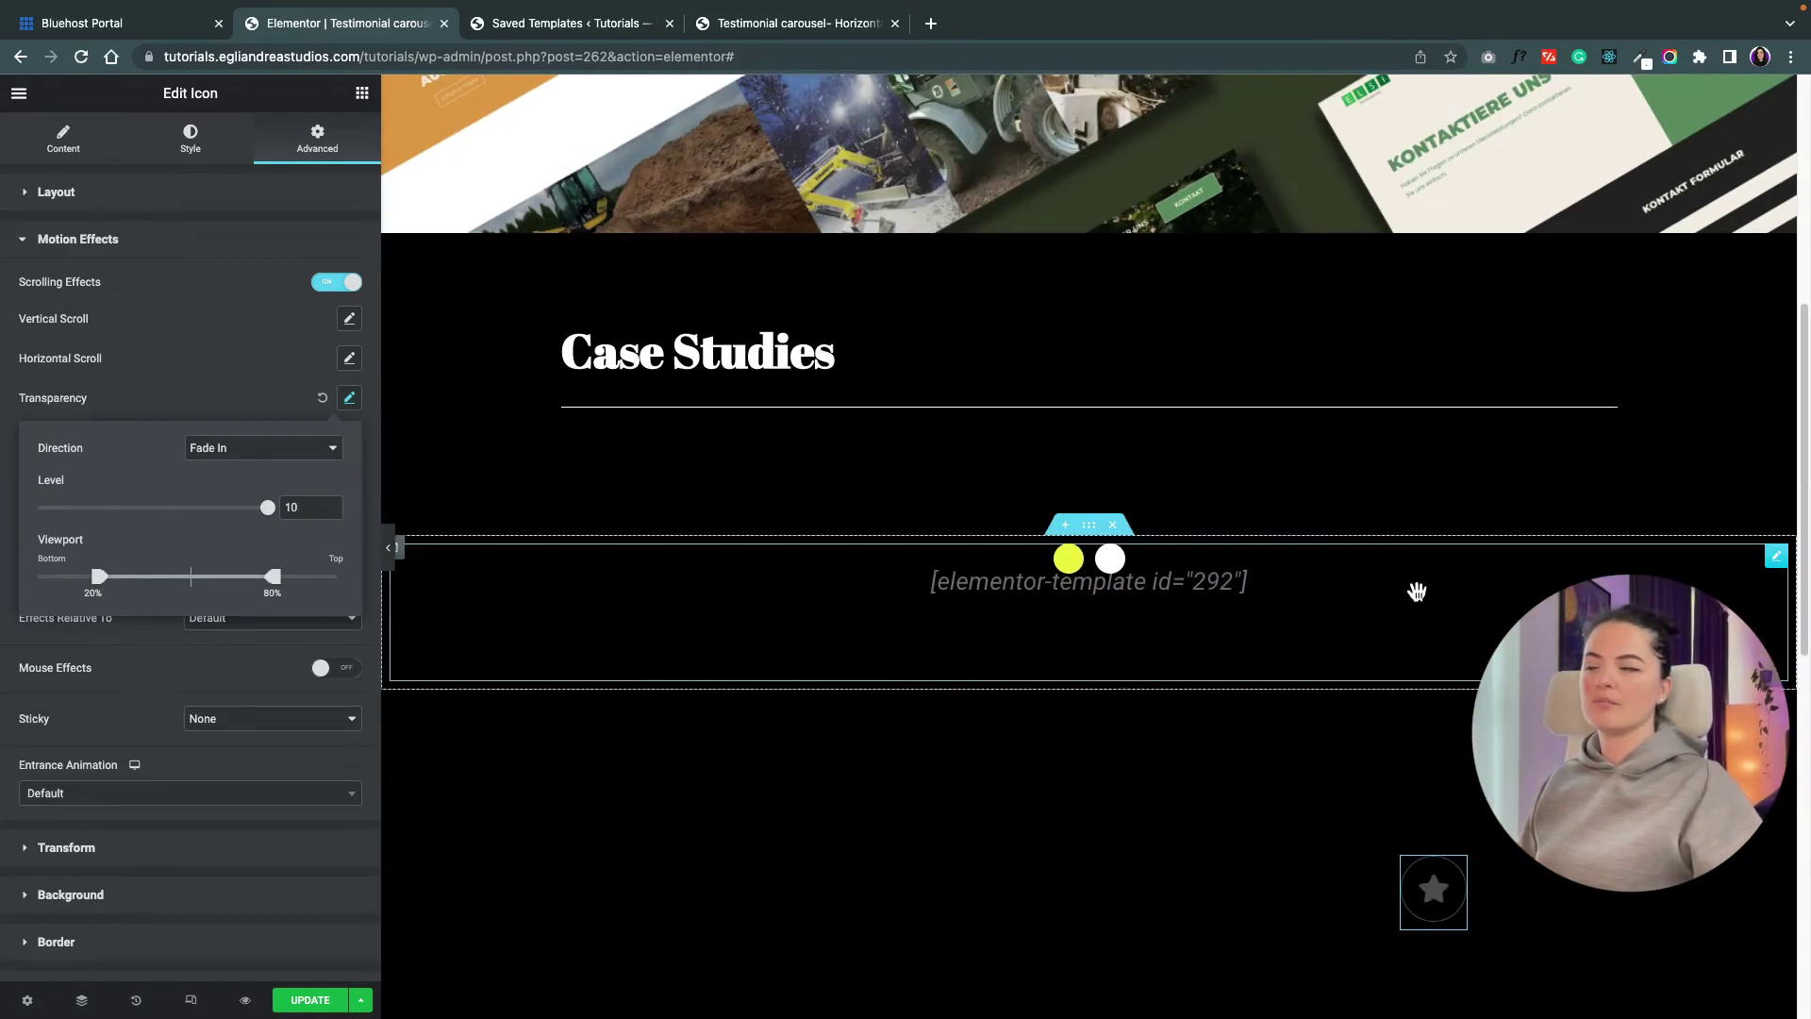
pyautogui.click(161, 380)
# - Turn on Mouse Effects for the chevron icon with Mouse Track in the Direct direction, and update the page
pyautogui.click(351, 668)
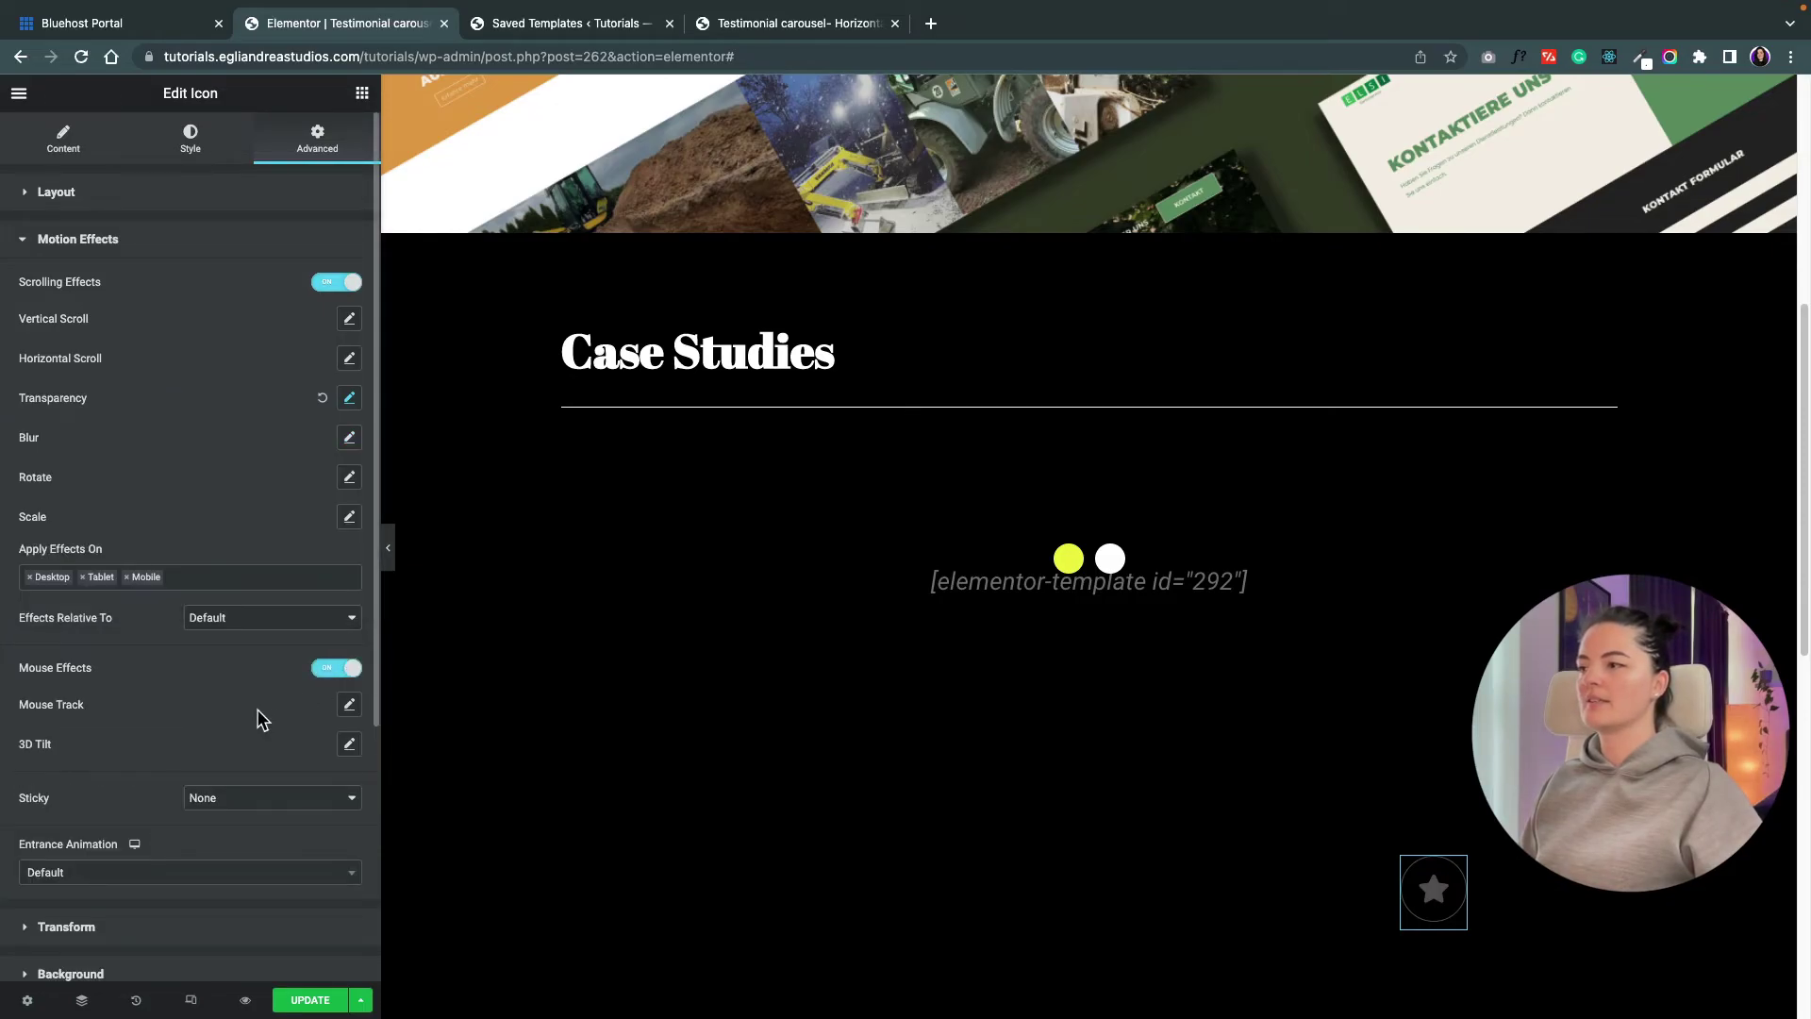
pyautogui.click(349, 705)
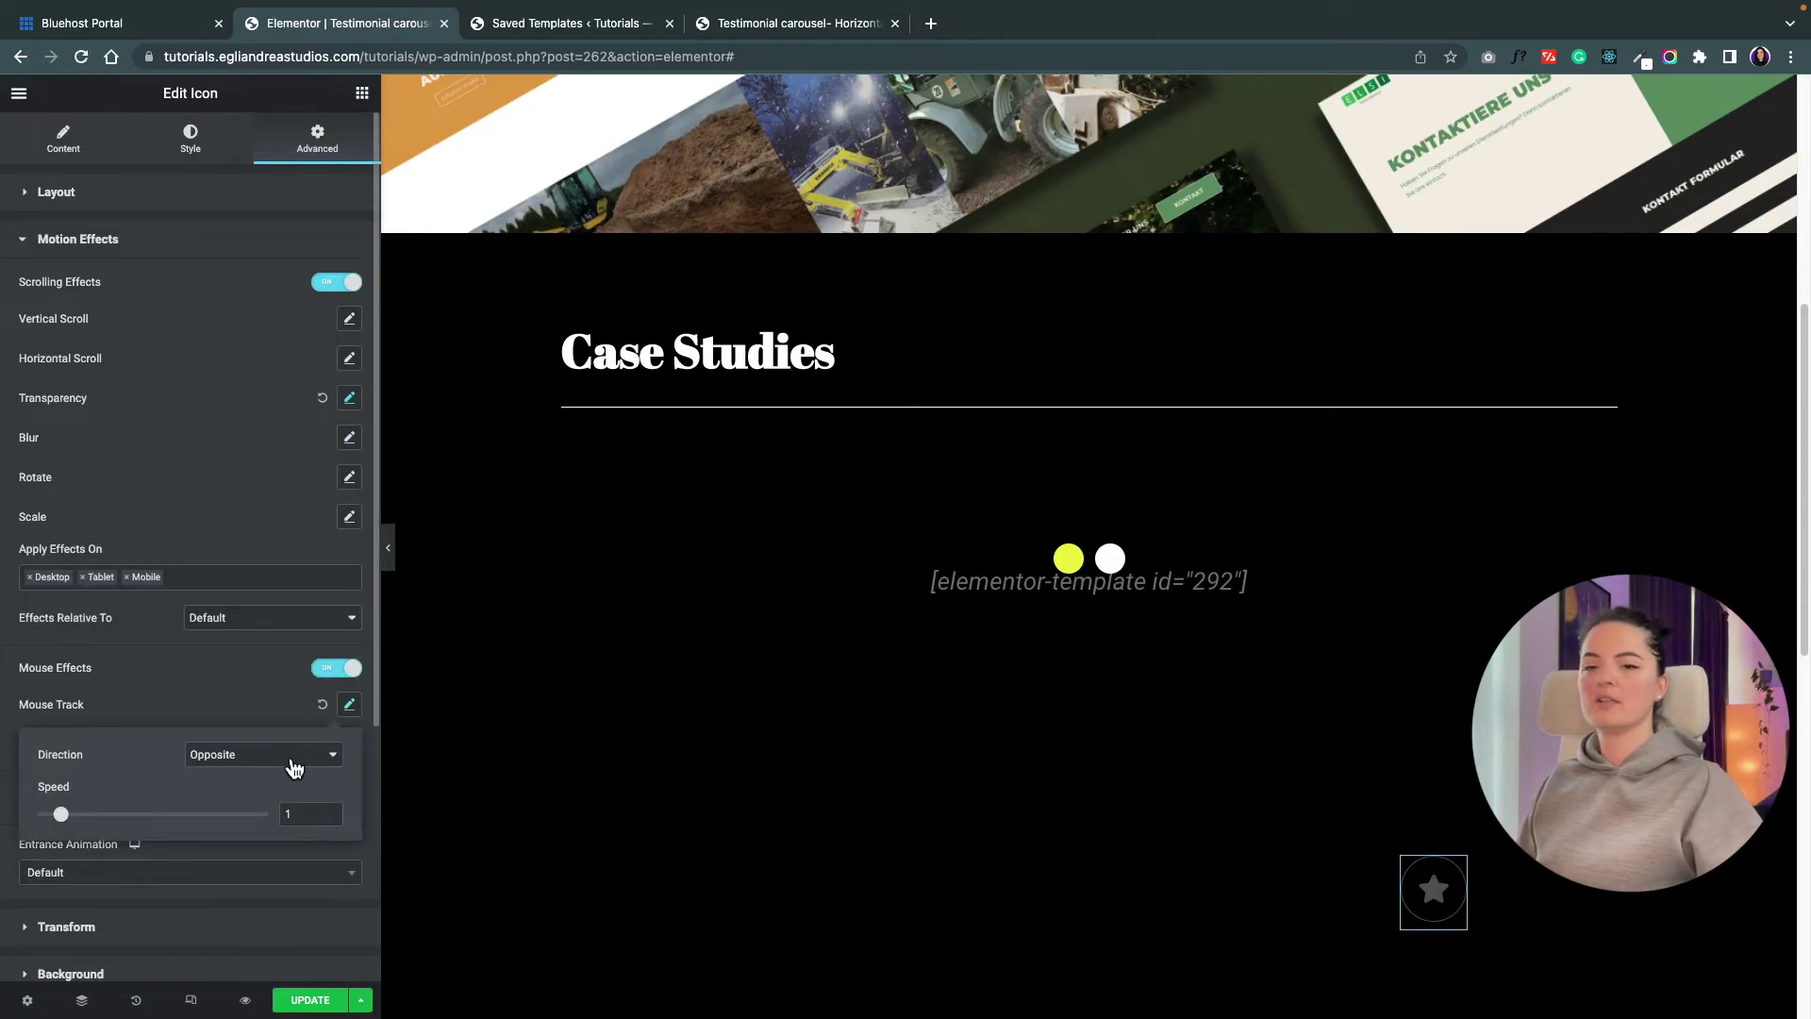
pyautogui.click(231, 755)
pyautogui.click(230, 775)
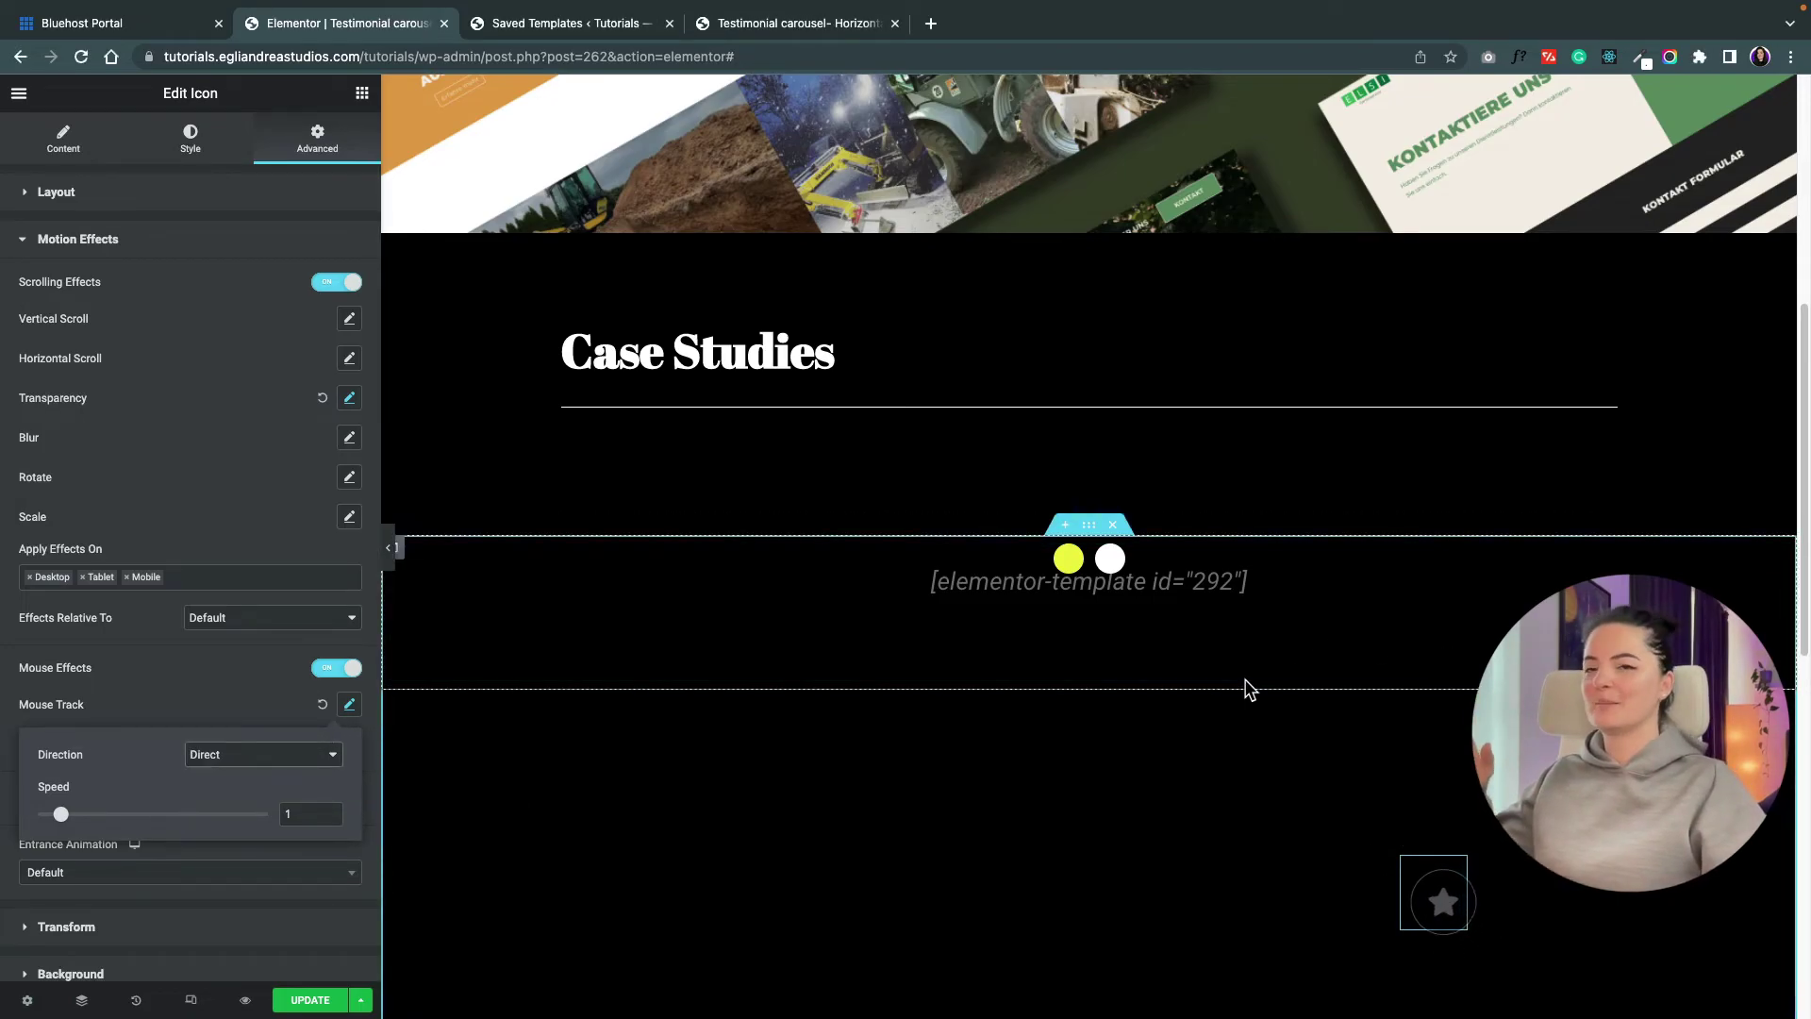
pyautogui.scroll(-3, 1289, 822)
pyautogui.scroll(-2, 1289, 823)
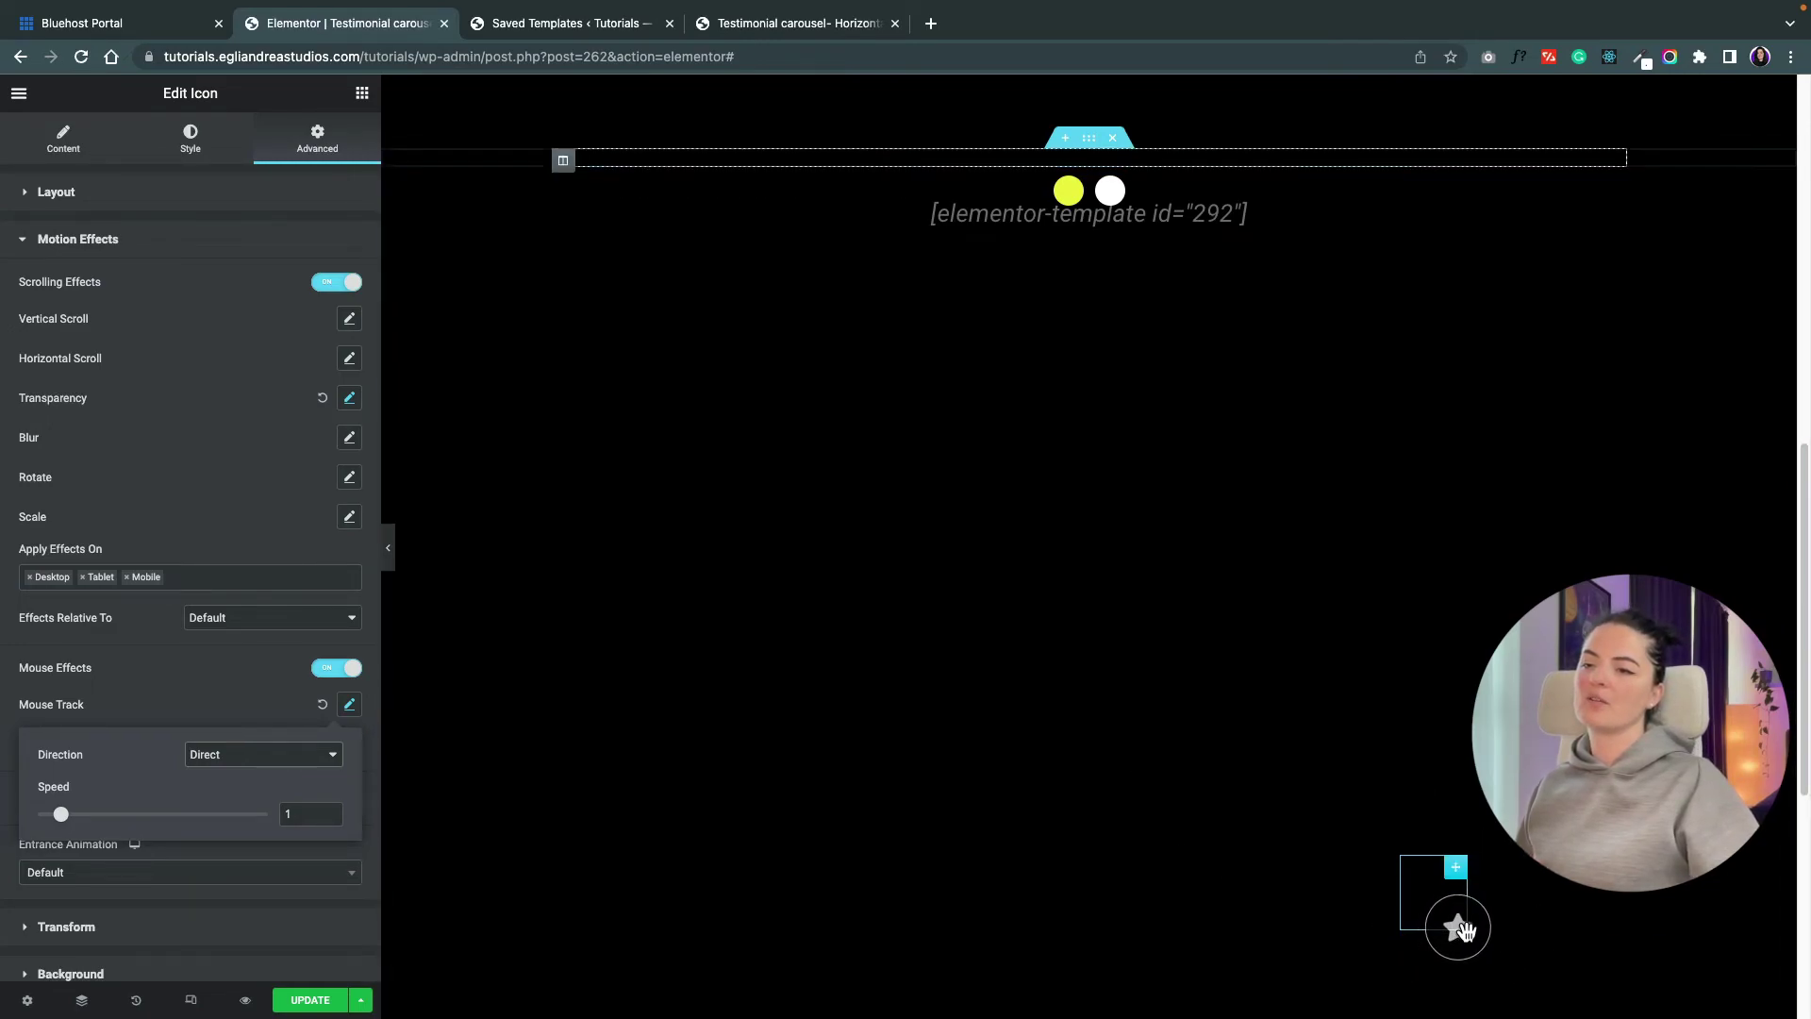
pyautogui.click(311, 1002)
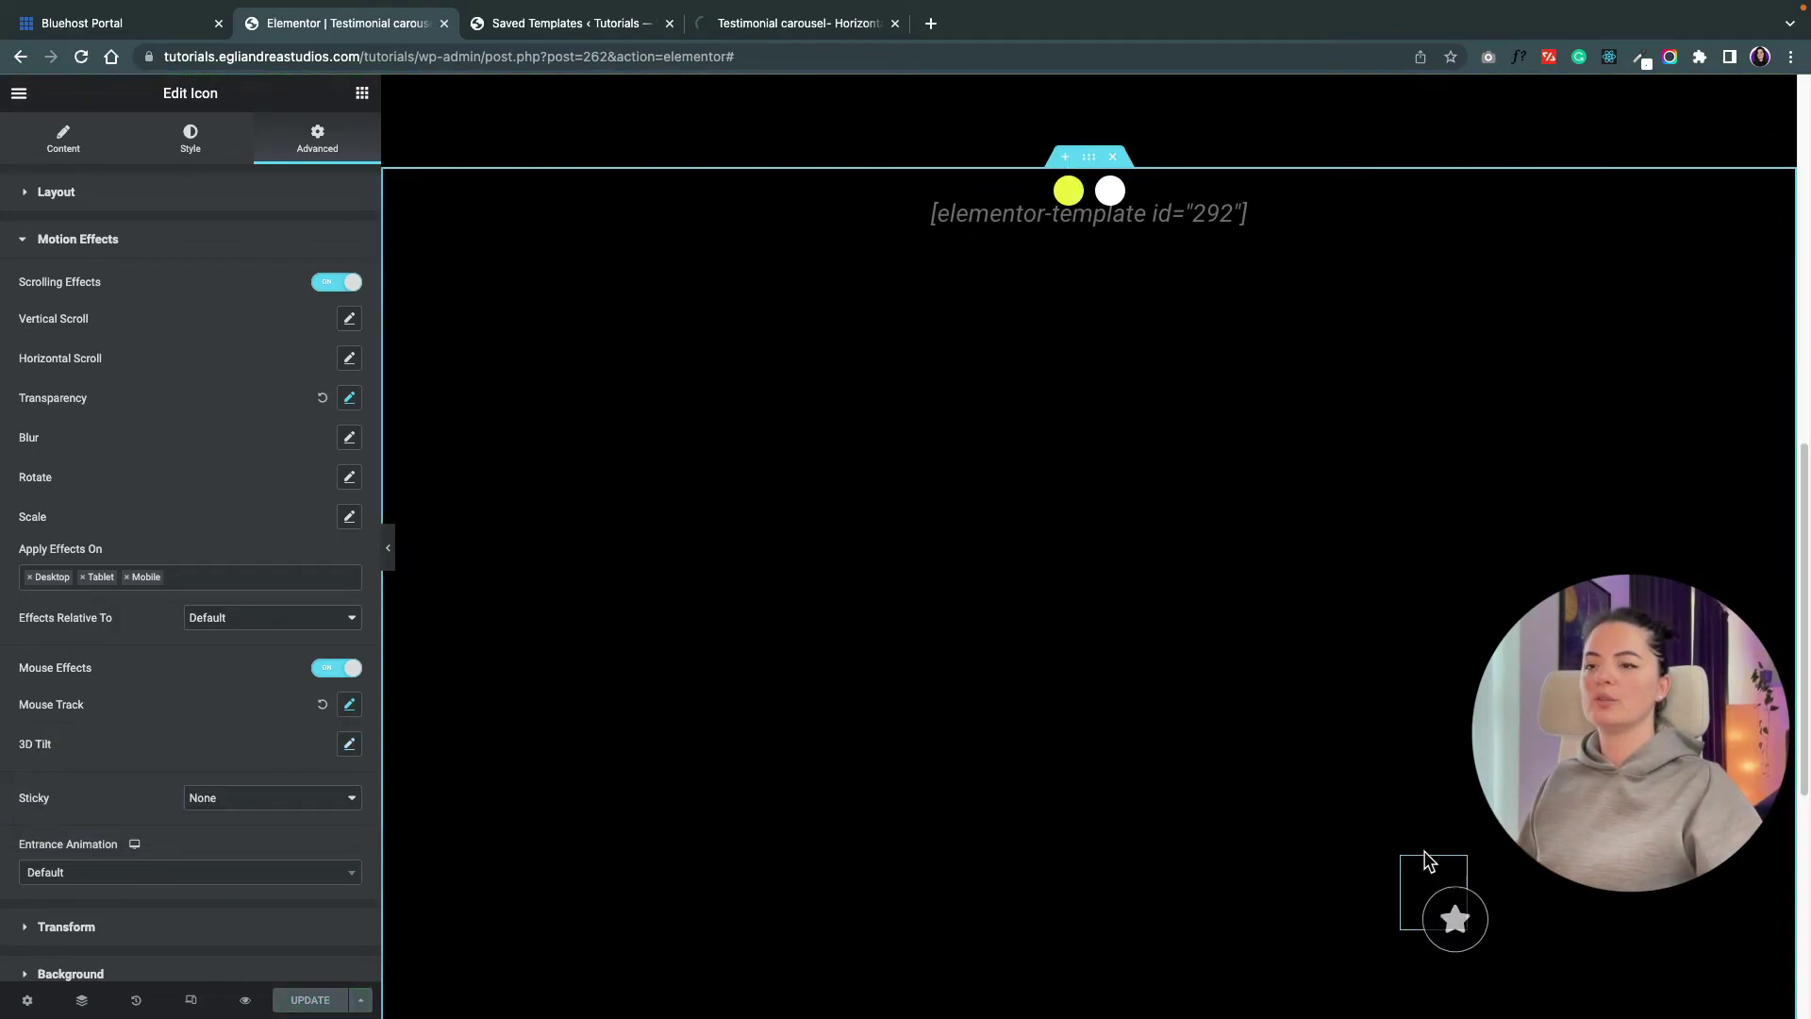
# - Duplicate the chevron icon and change the copy's icon to the plain right chevron
pyautogui.rightClick(1456, 873)
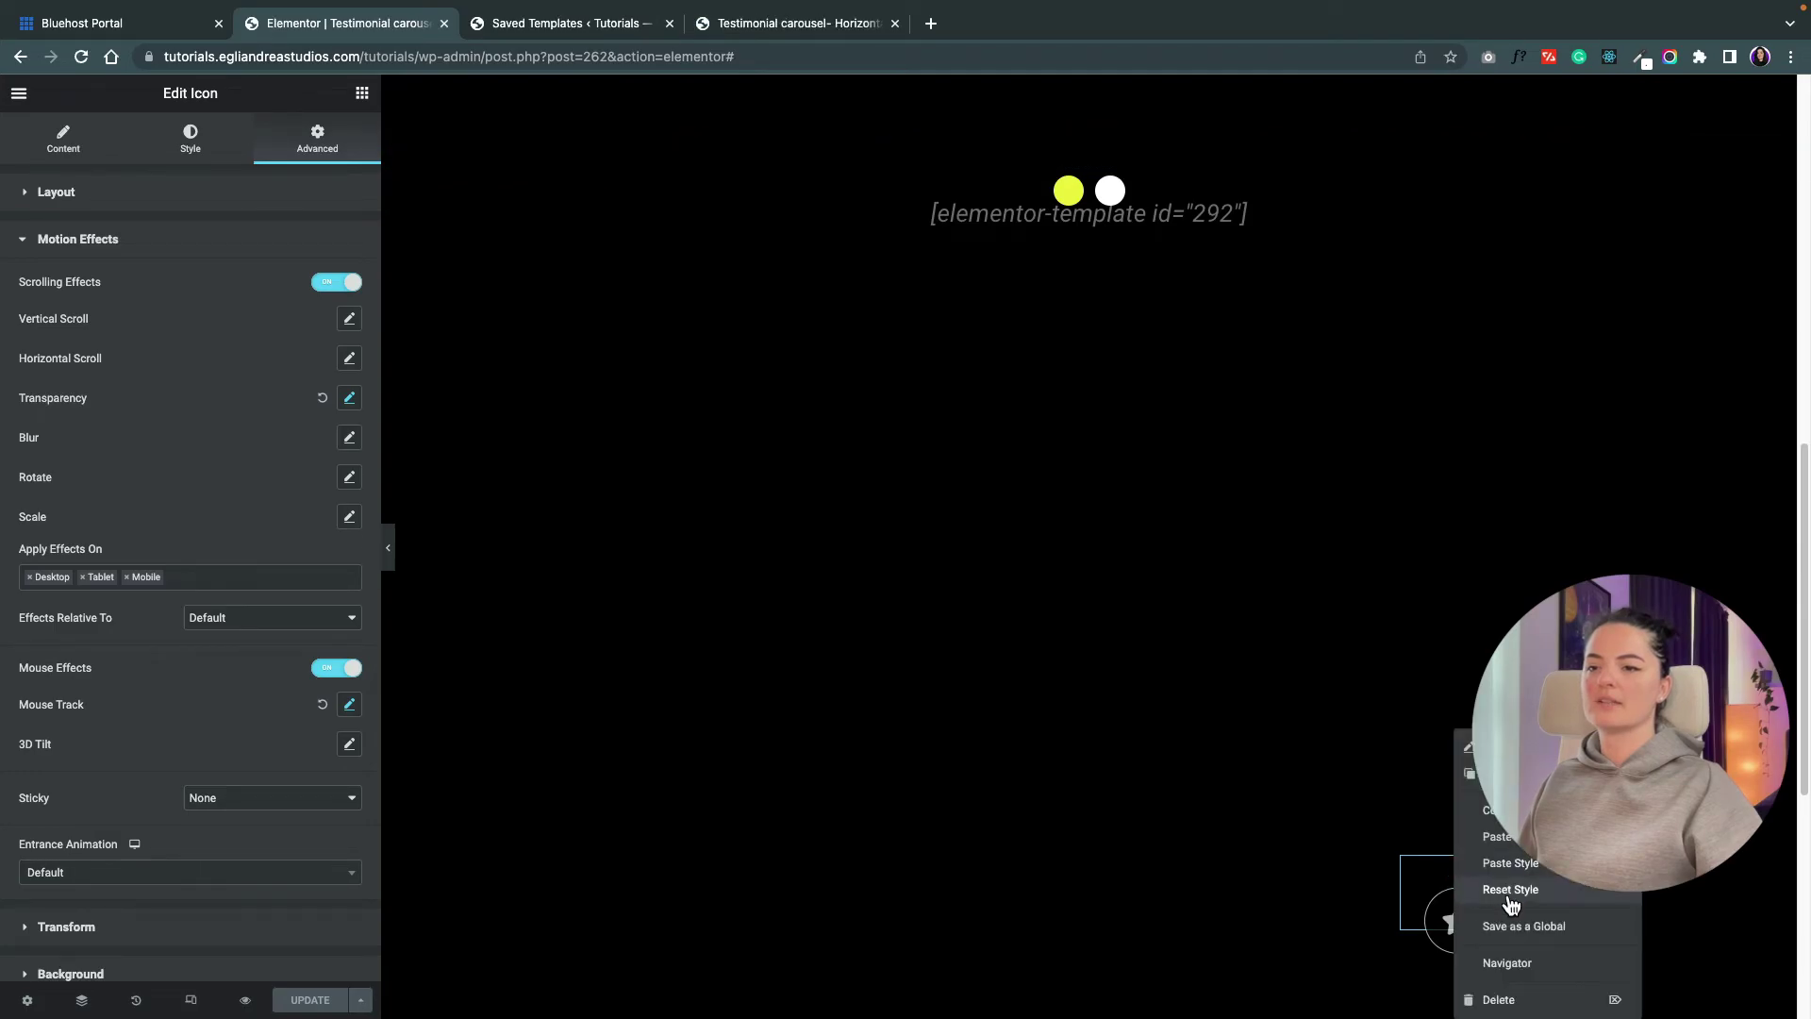
pyautogui.click(1509, 888)
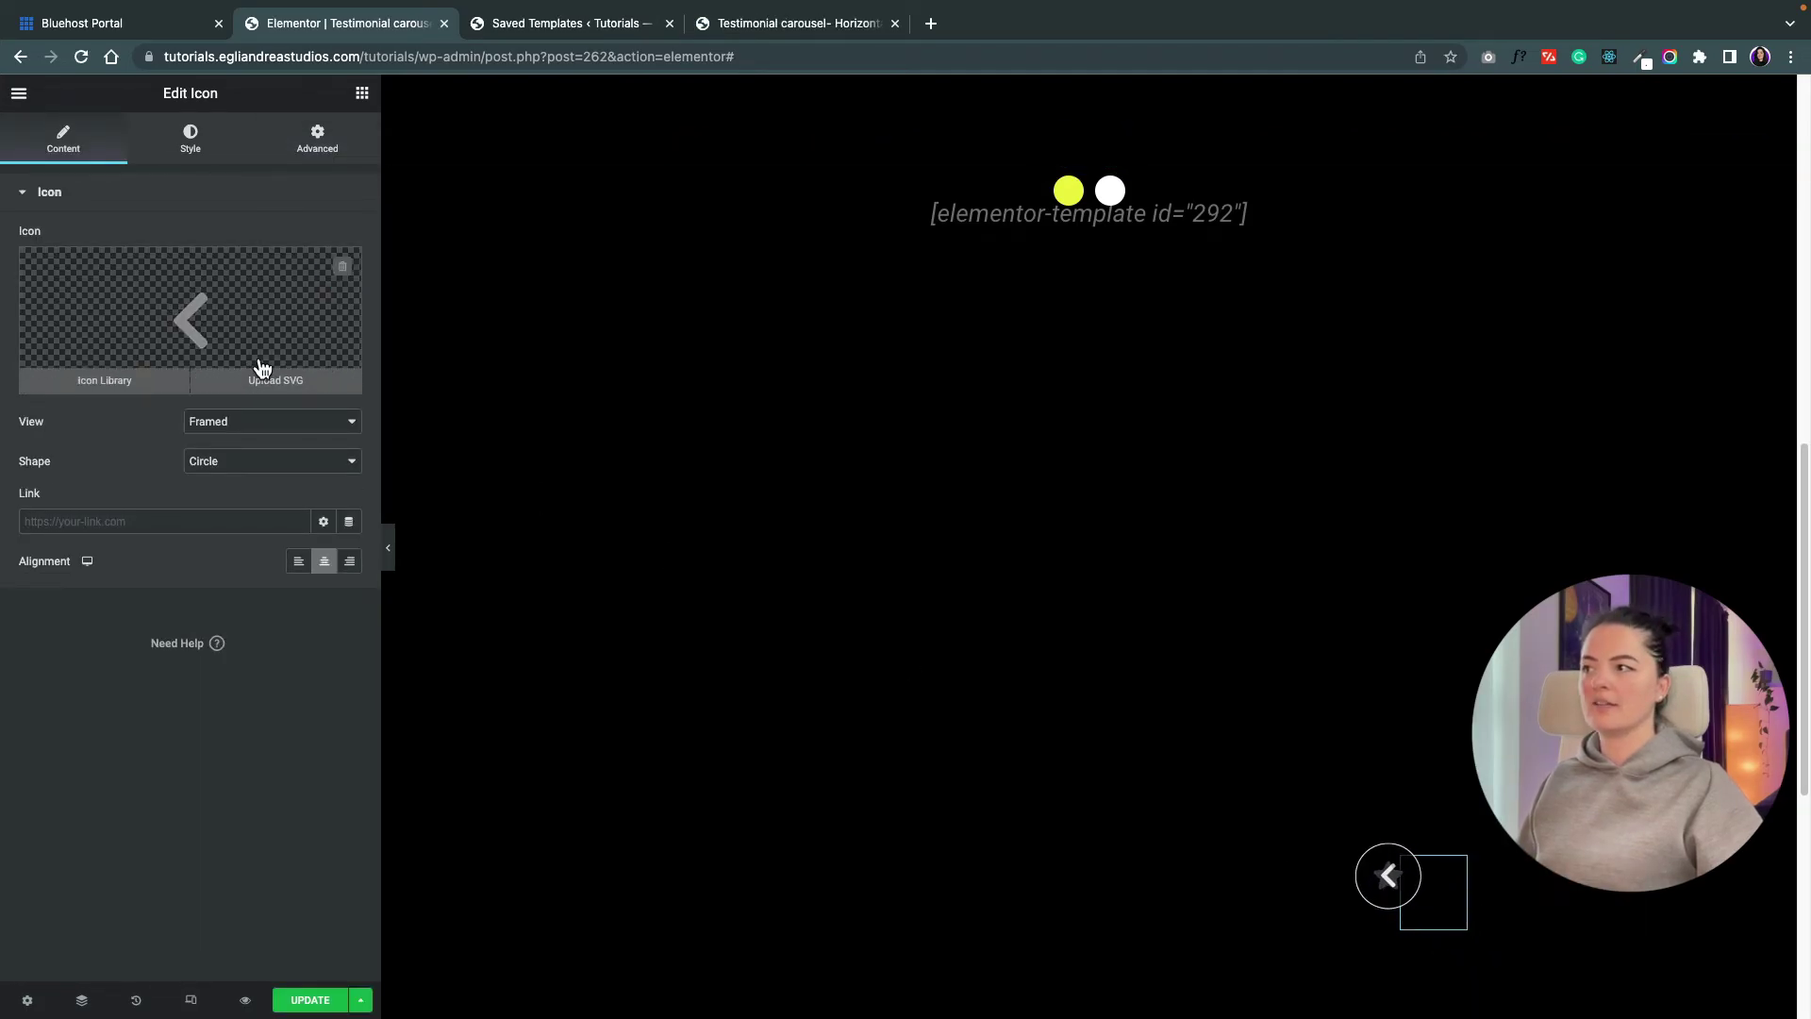
pyautogui.click(90, 382)
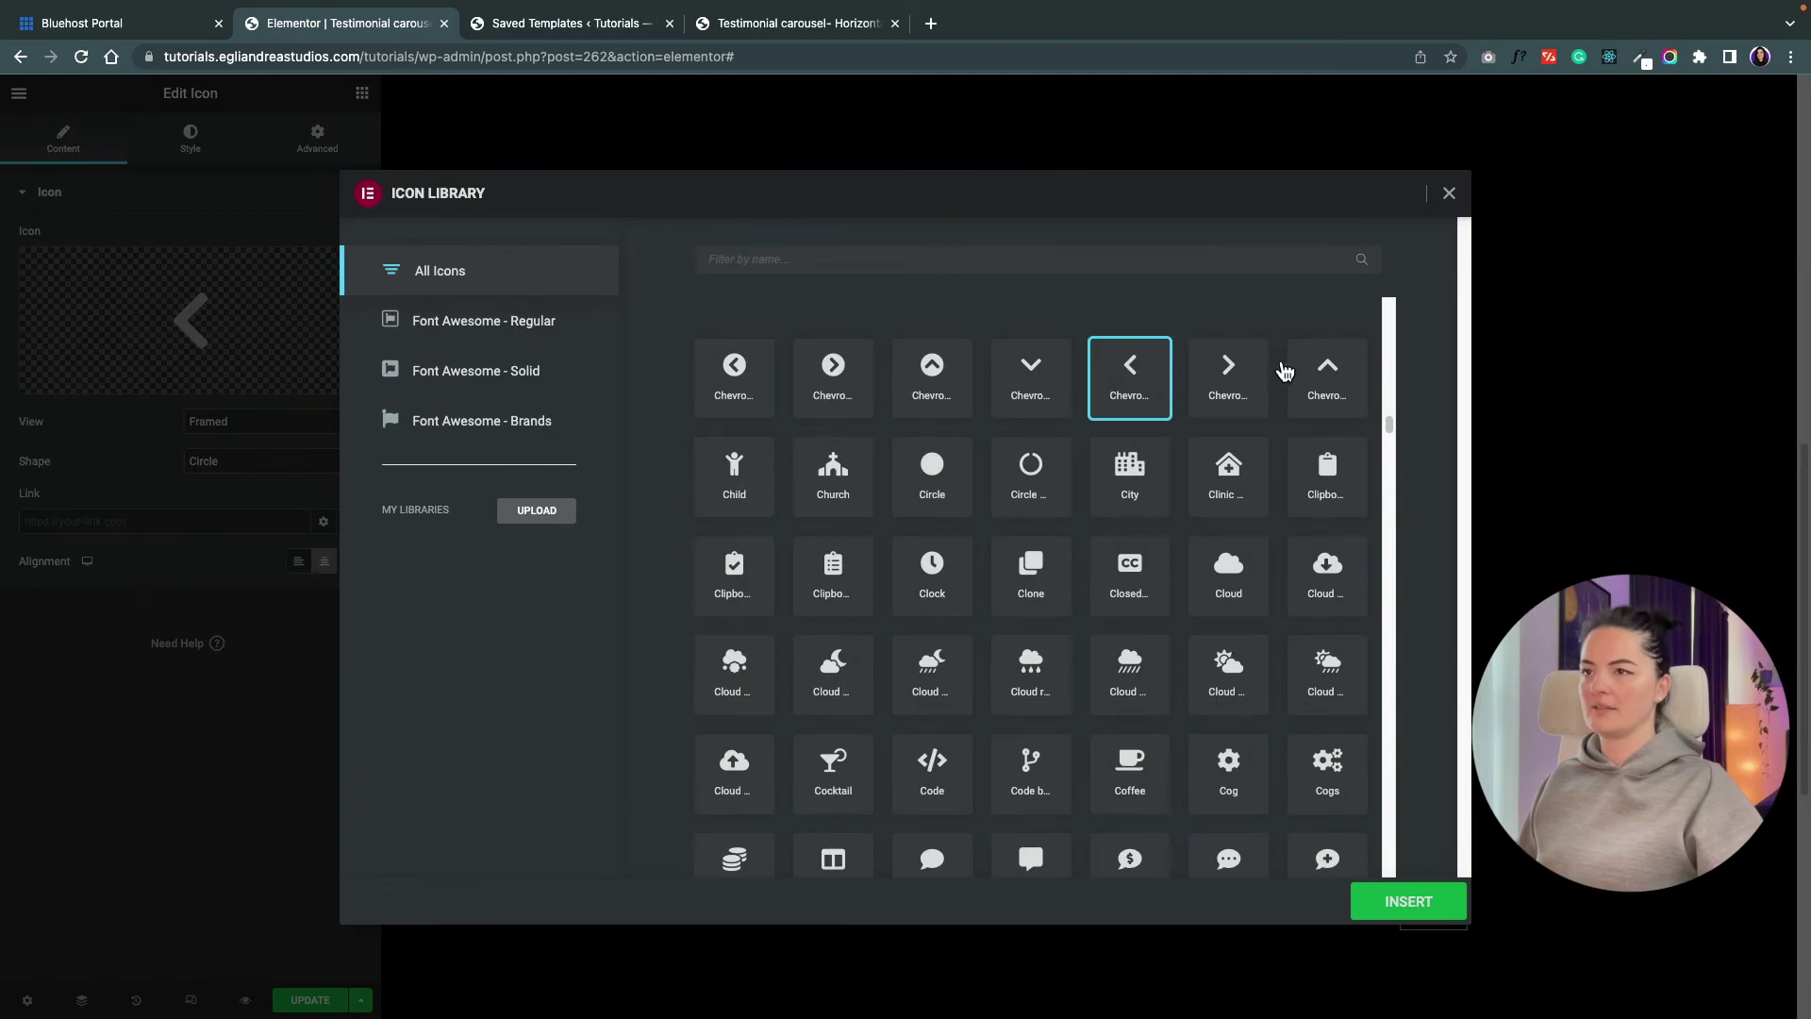
pyautogui.click(1220, 380)
pyautogui.click(1404, 899)
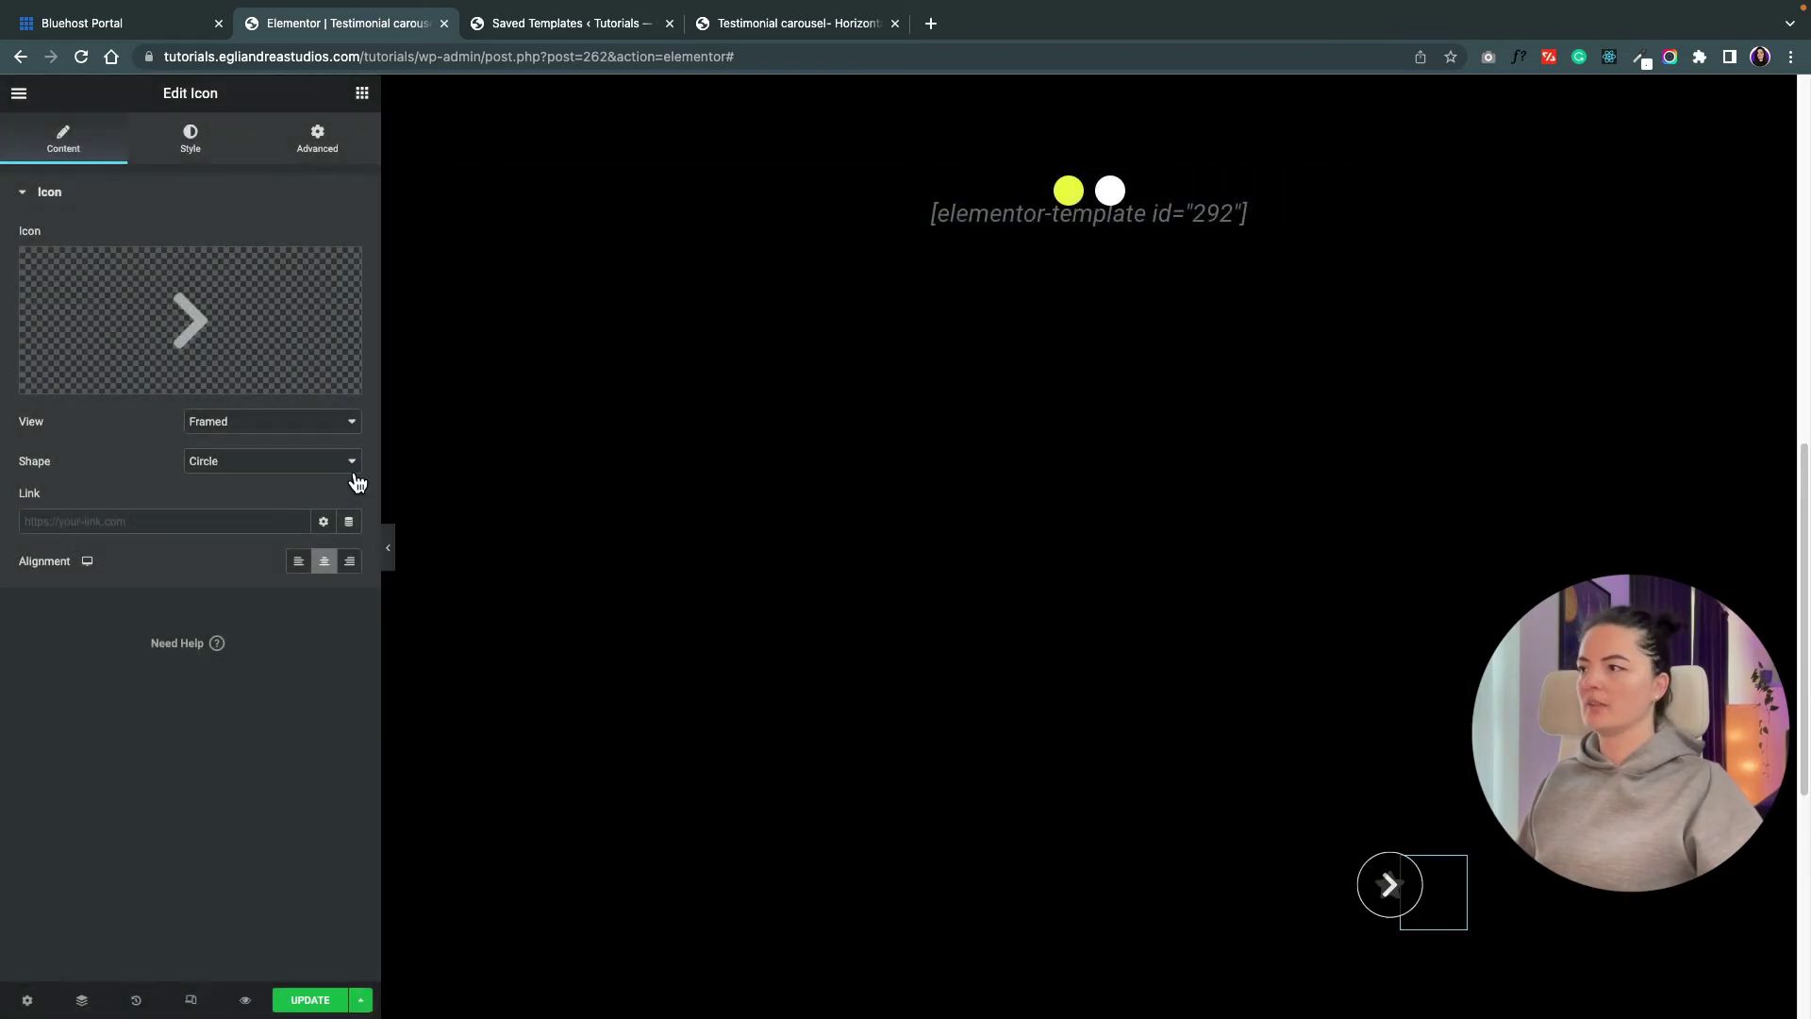
# - Set the right chevron's horizontal offset to about 263 px so it sits beside the left chevron, and save the page
pyautogui.click(312, 144)
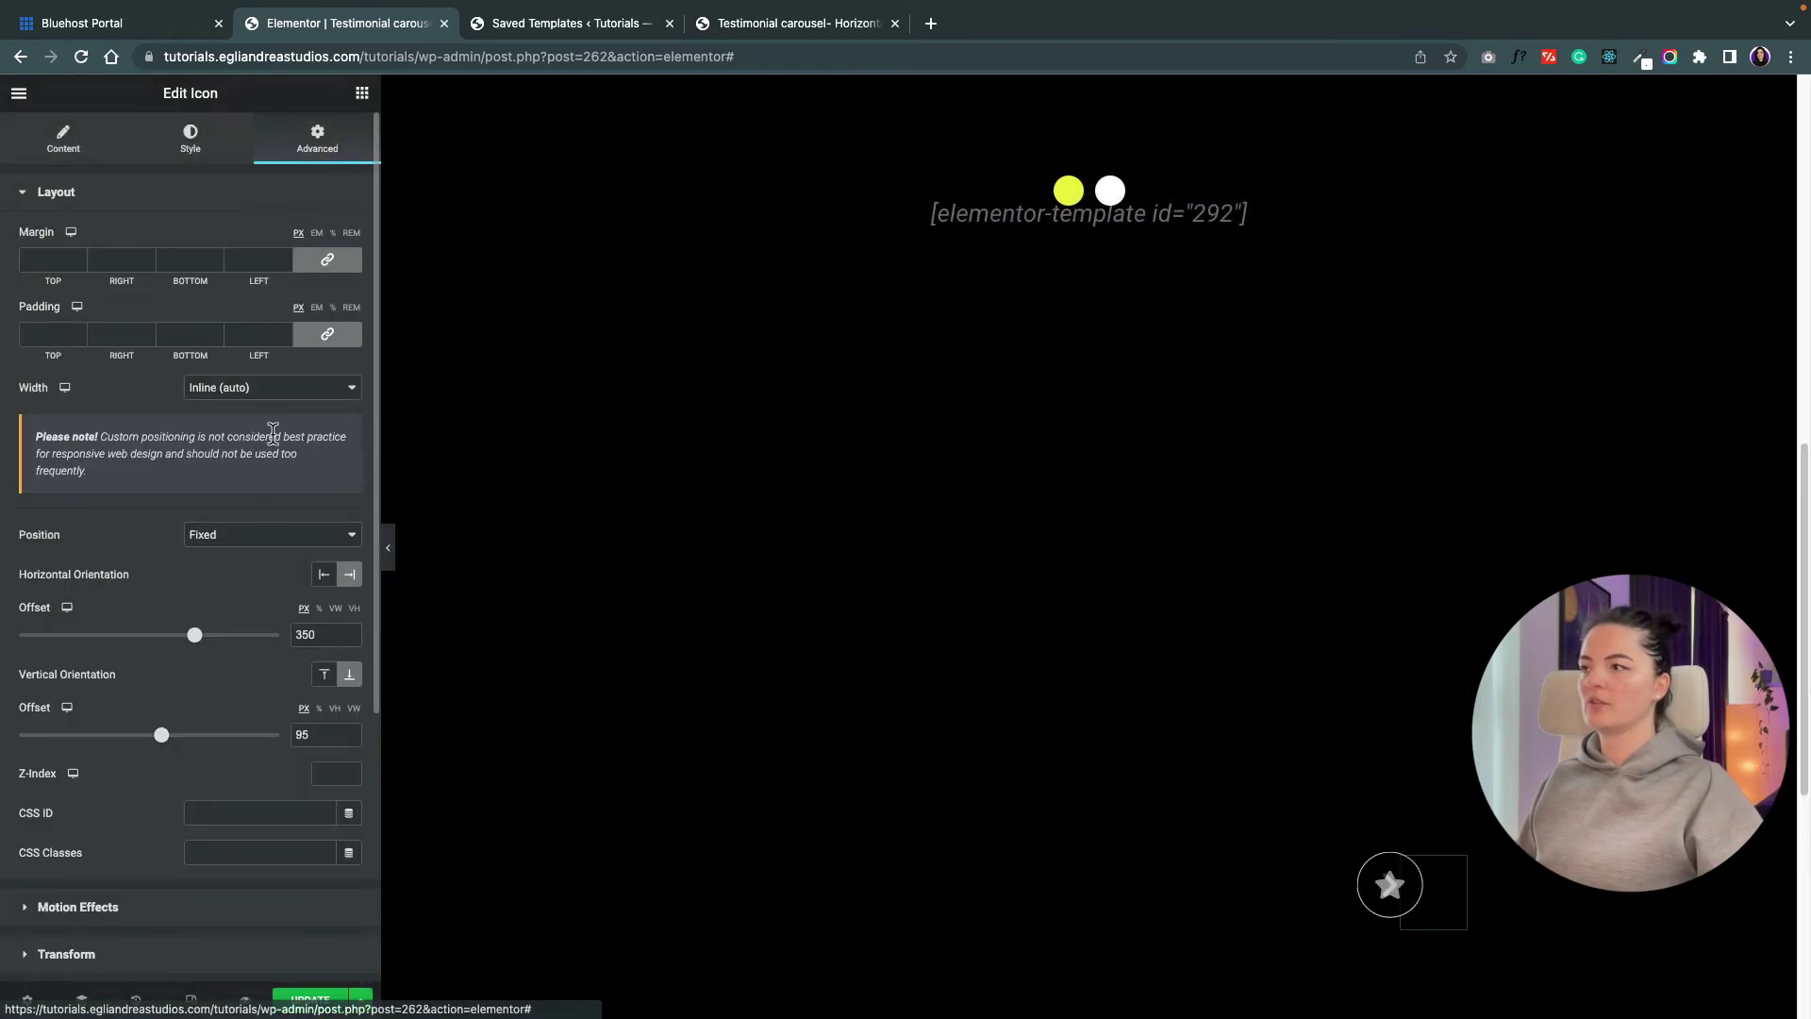
pyautogui.moveTo(195, 645); pyautogui.dragTo(185, 645)
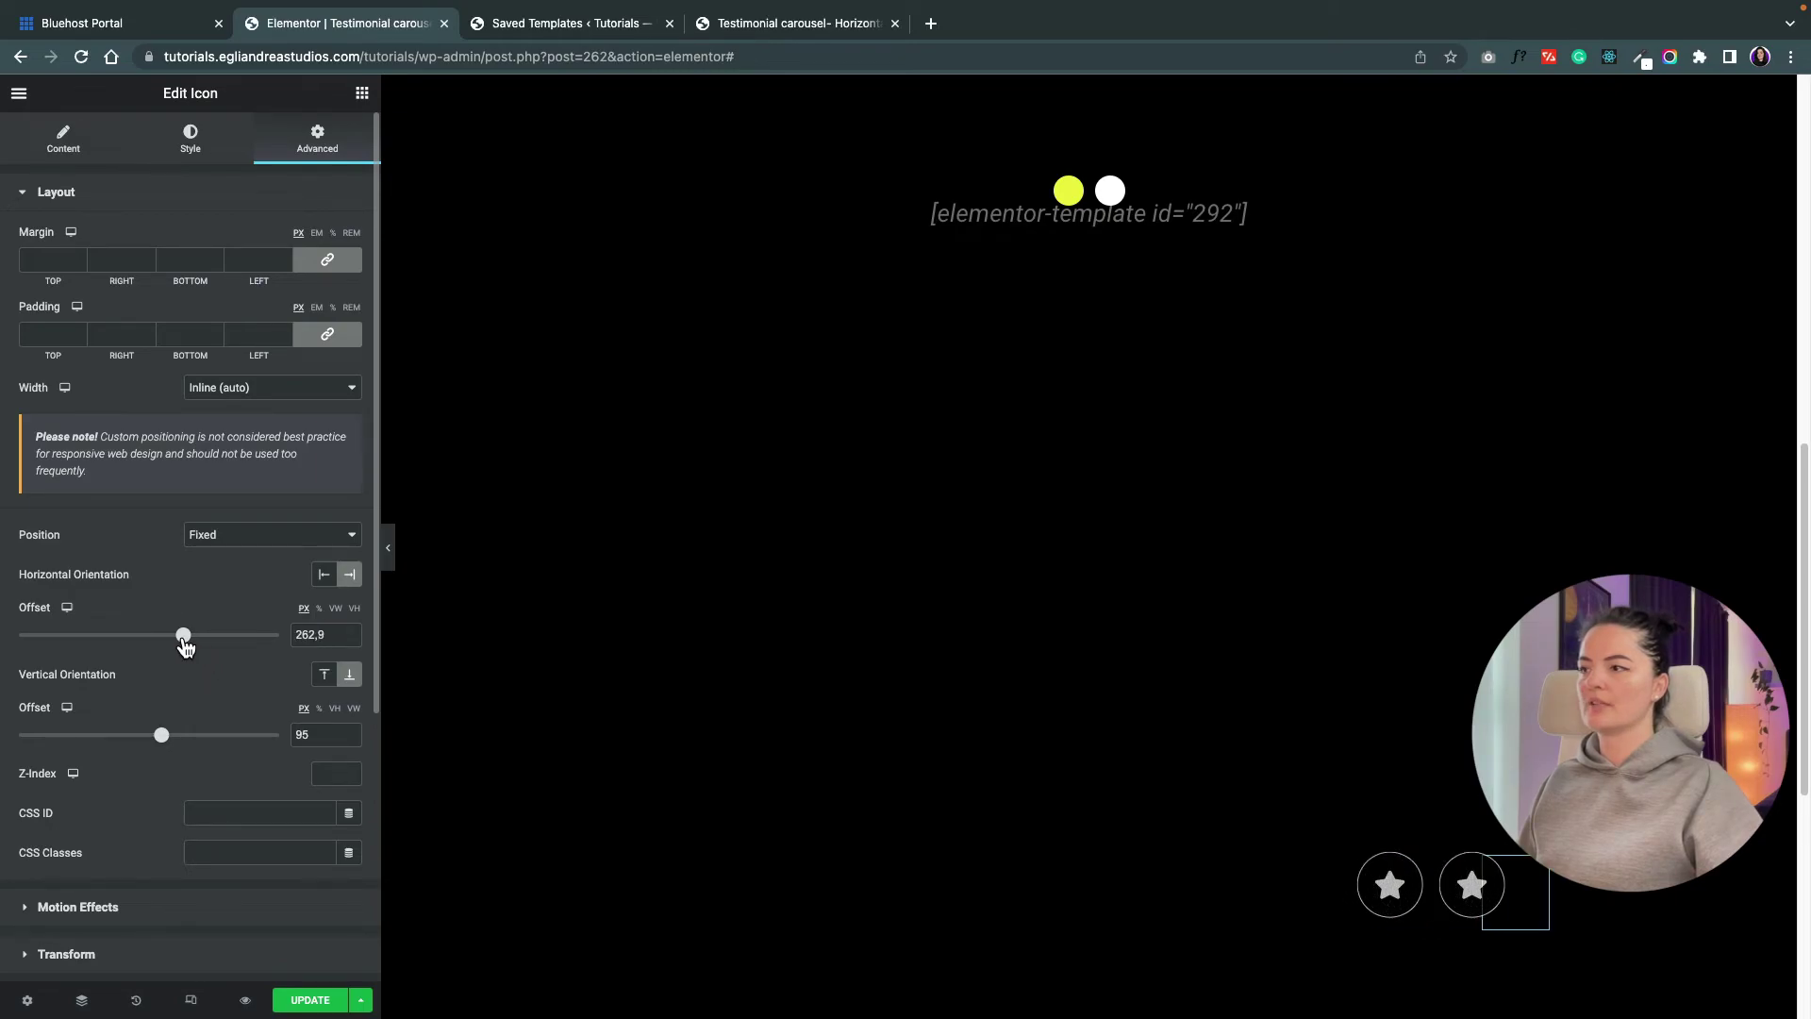
pyautogui.scroll(3, 1007, 558)
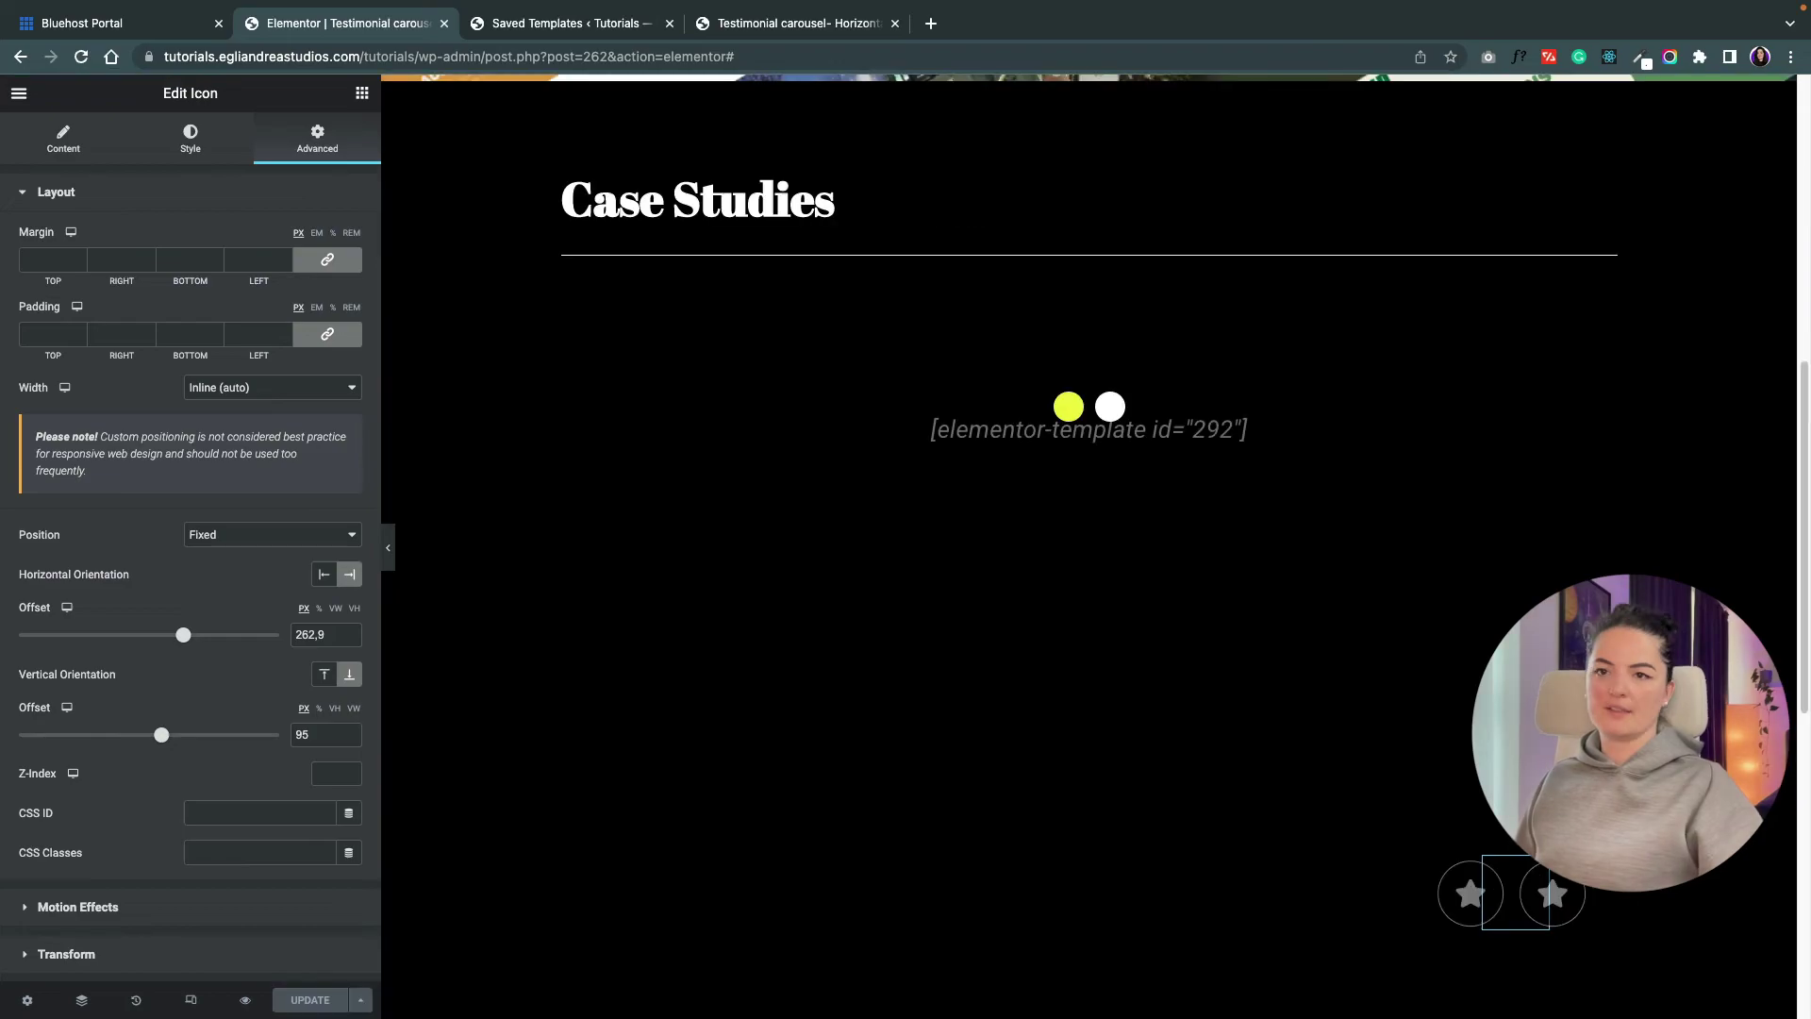
pyautogui.press('super+s')
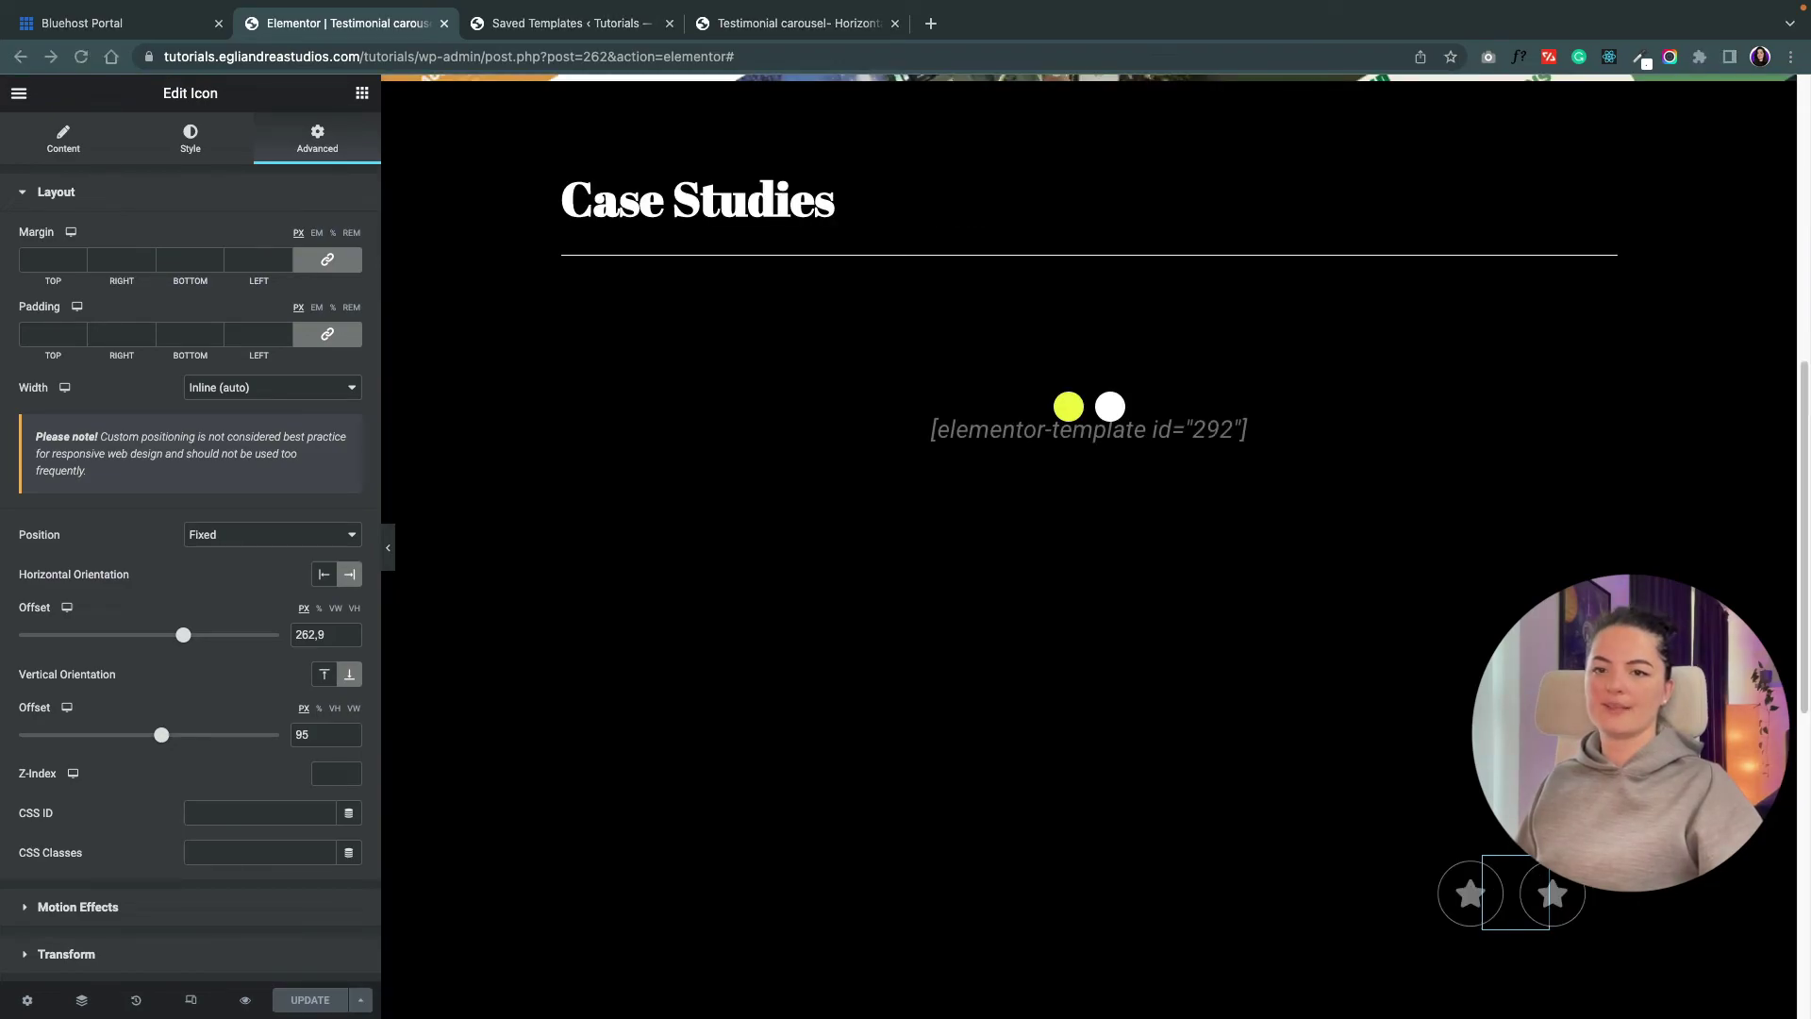
# - Give the left chevron icon a z-index of 5 and check both floating icons over the carousel in the page preview
pyautogui.click(332, 775)
pyautogui.write('5')
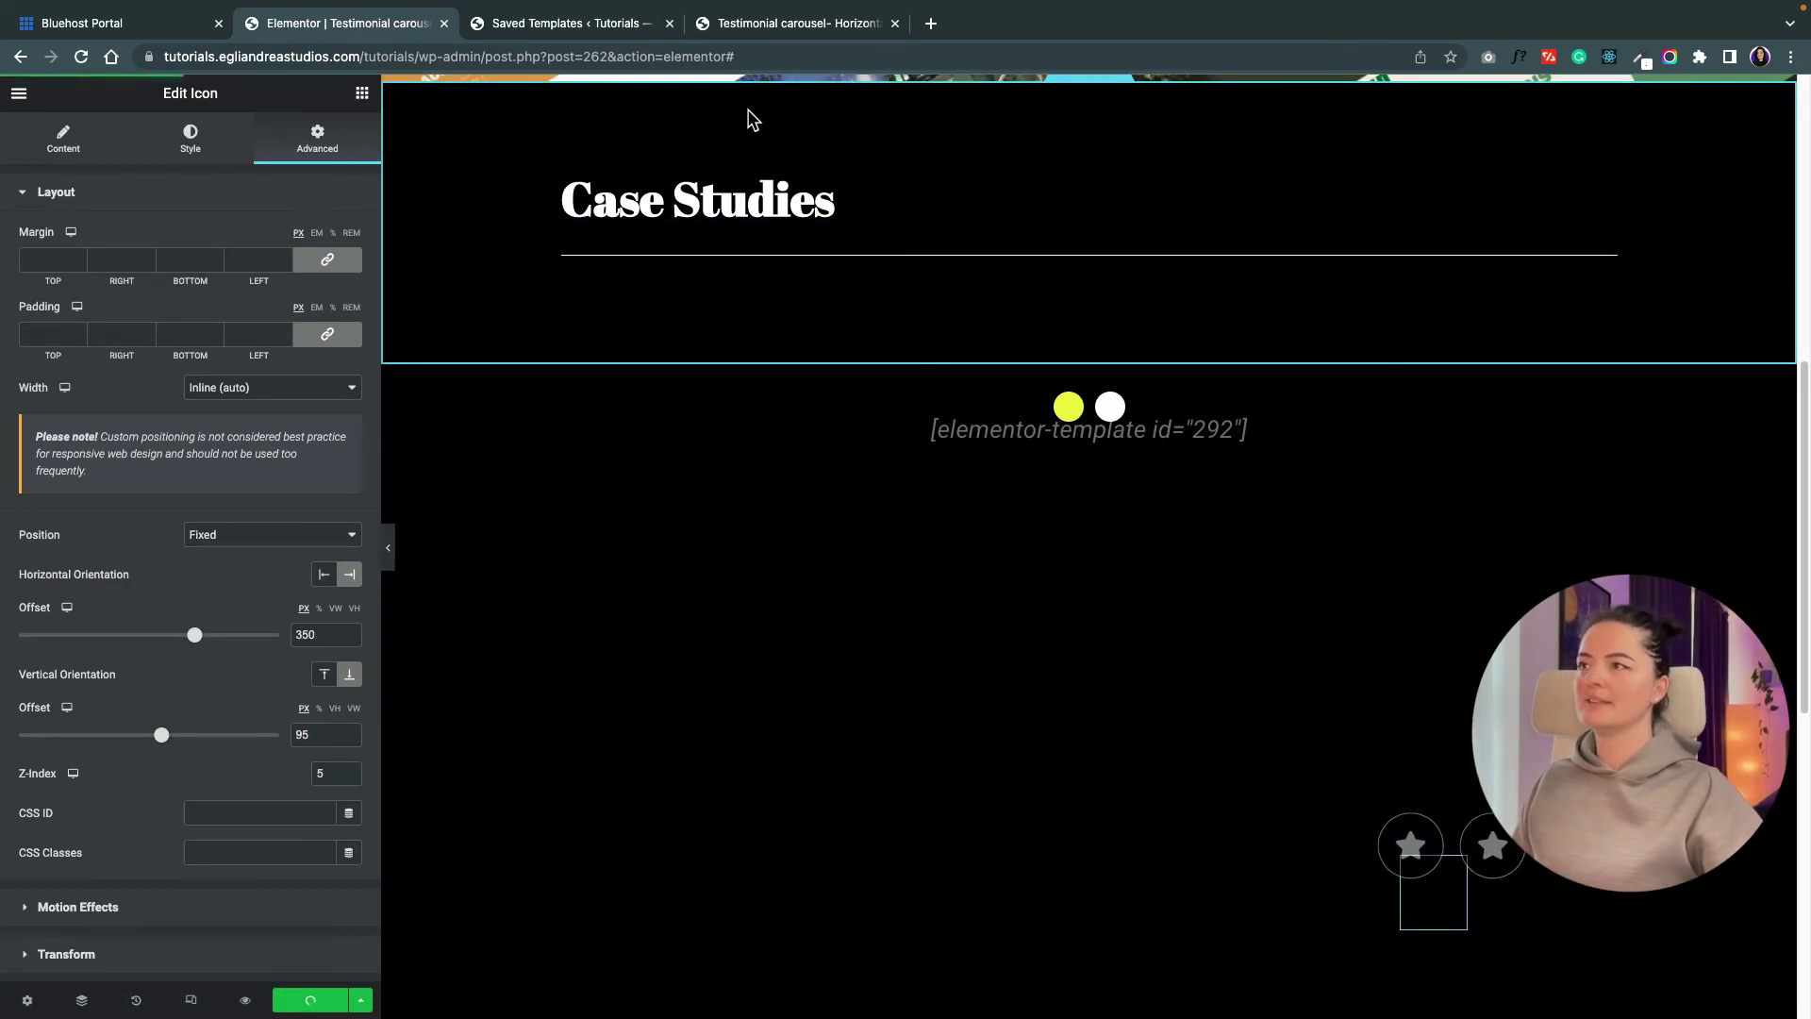
pyautogui.click(767, 28)
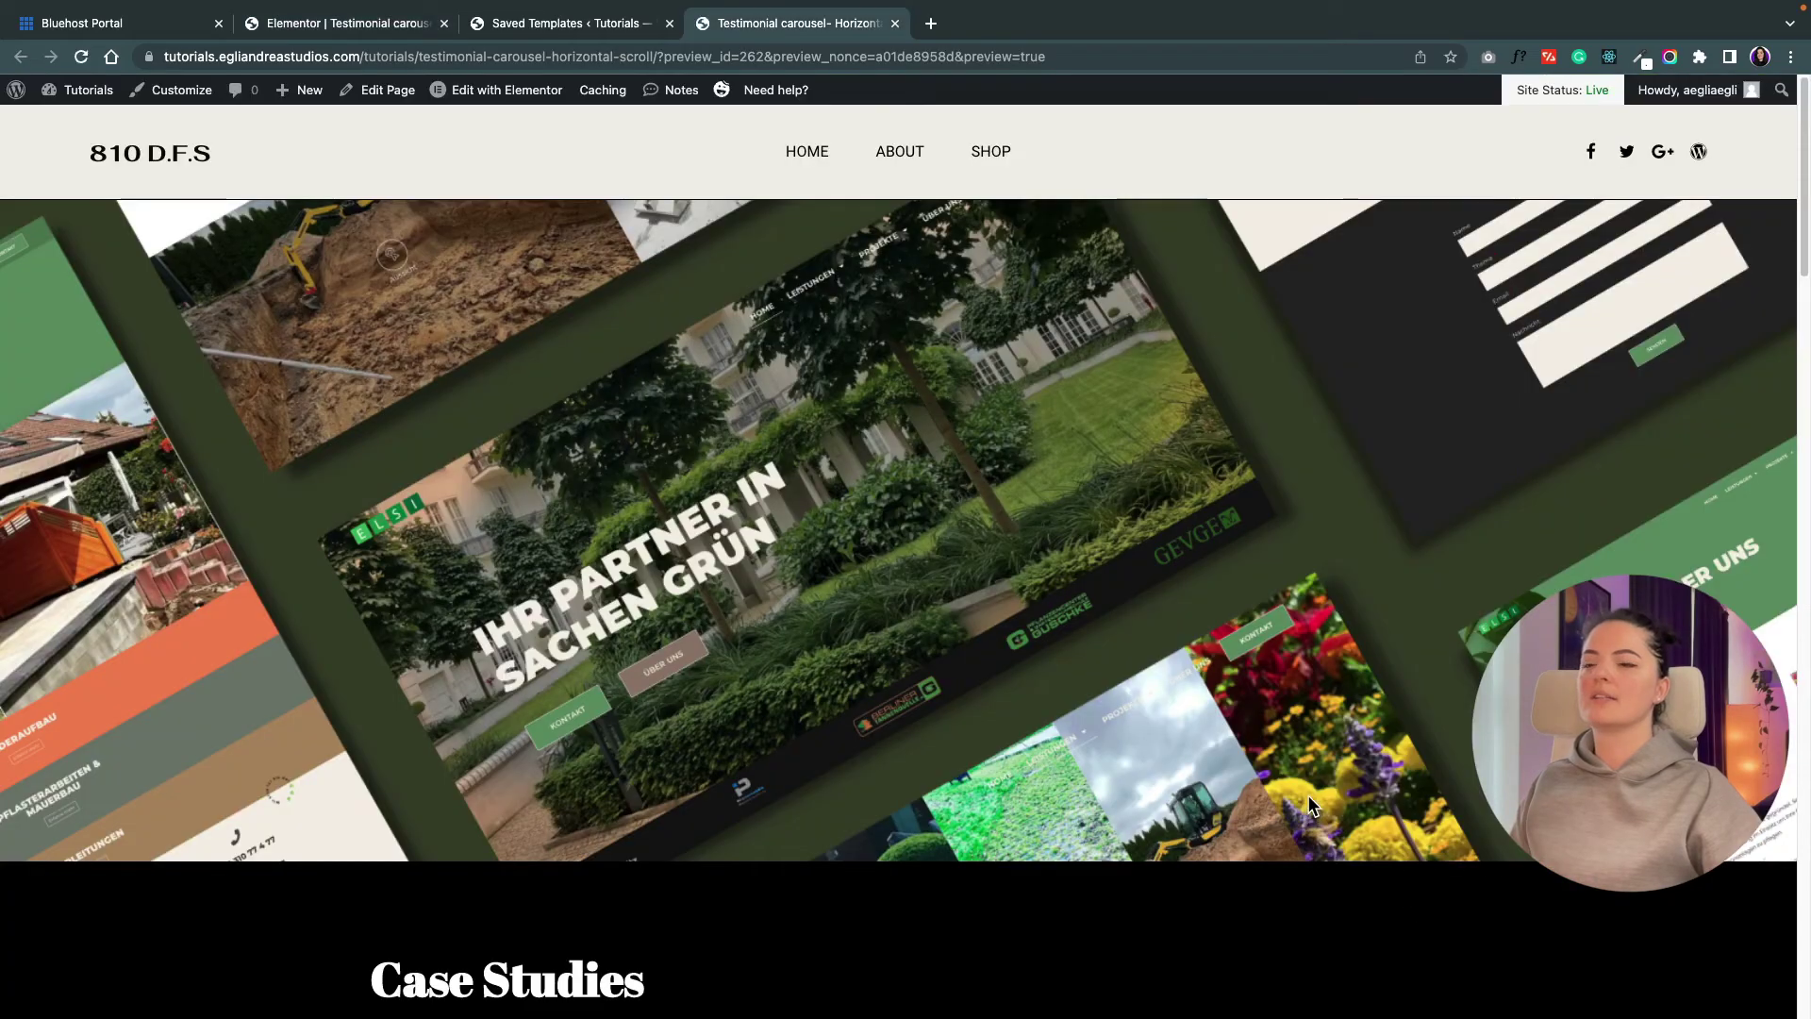
pyautogui.scroll(-6, 1308, 794)
pyautogui.scroll(-12, 1307, 794)
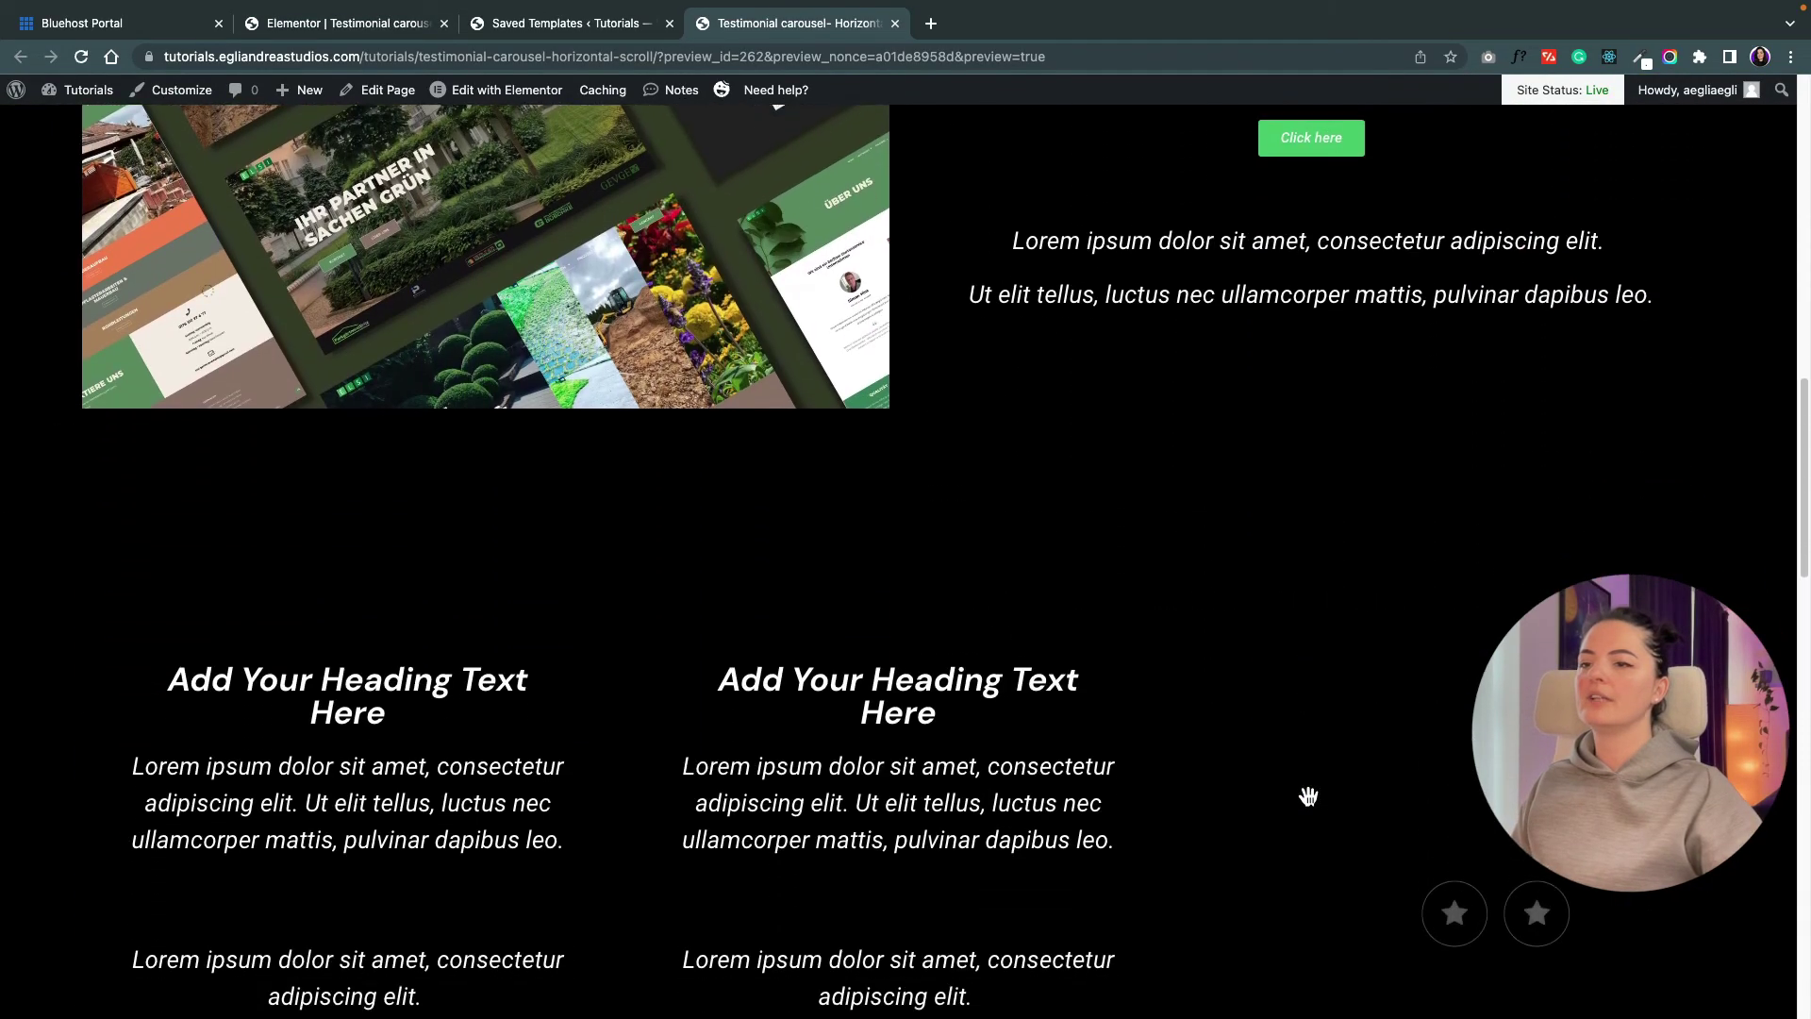
pyautogui.scroll(-10, 1310, 799)
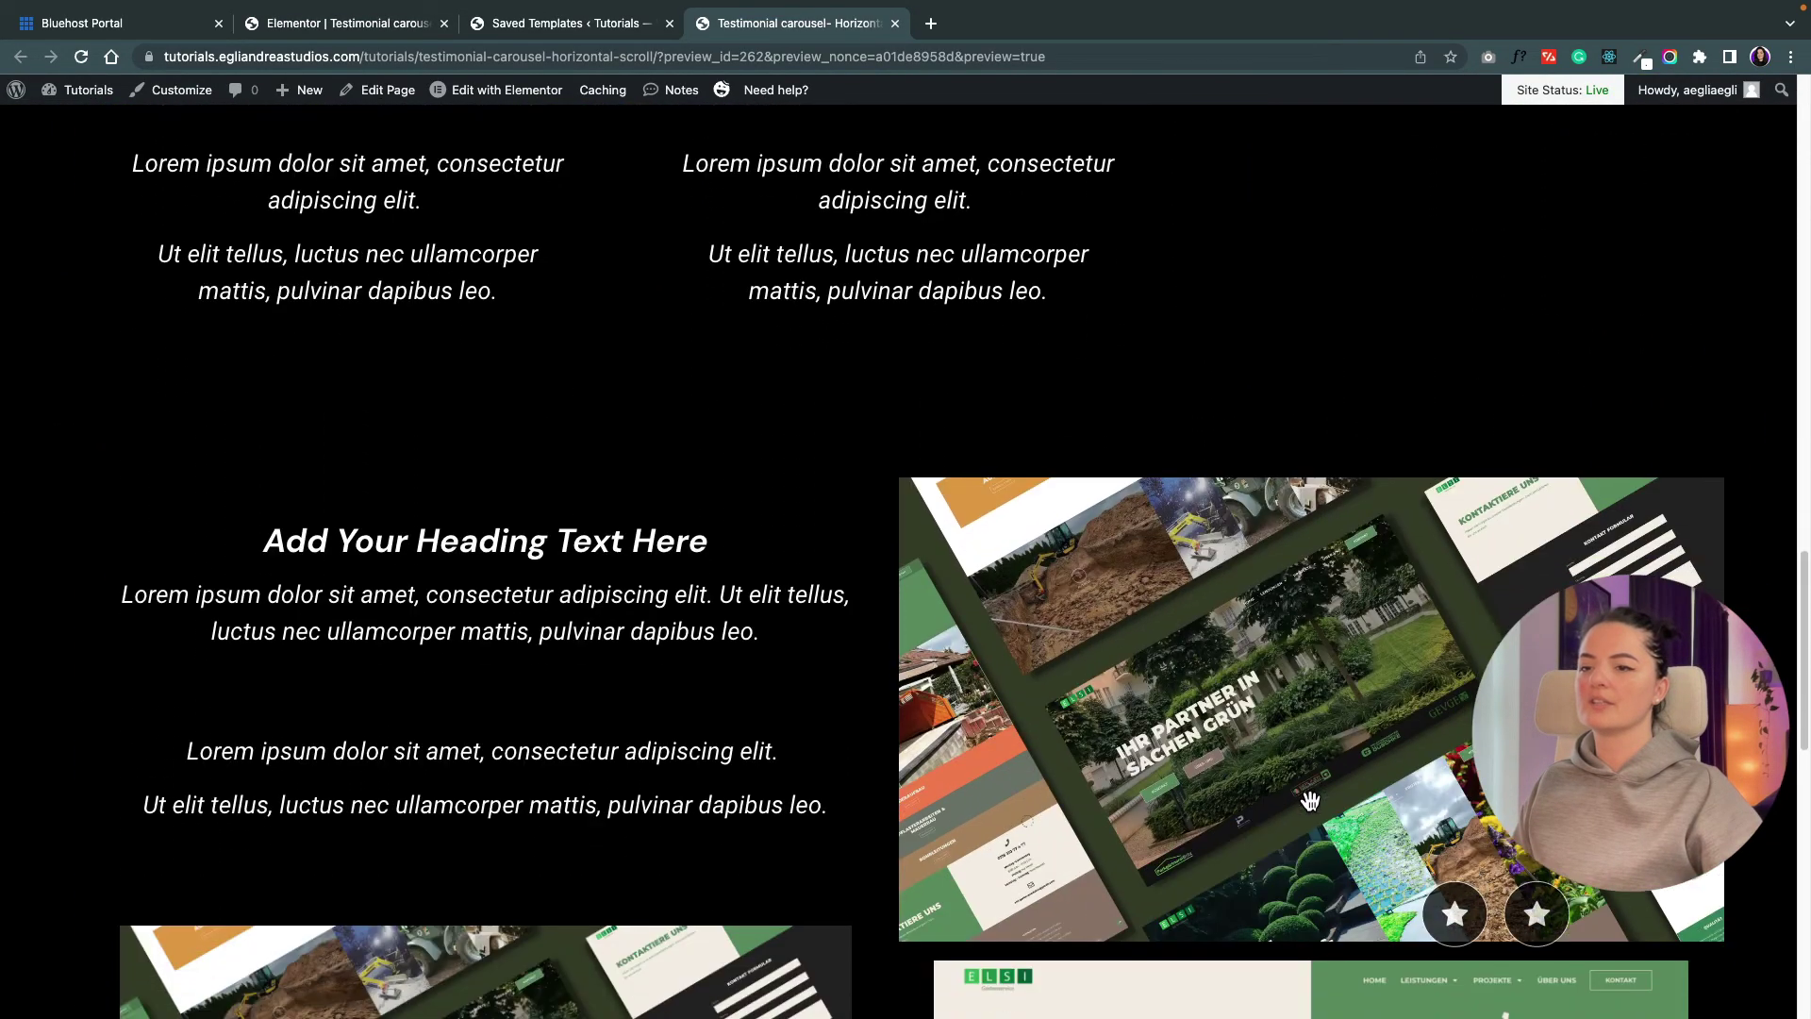
pyautogui.scroll(-5, 1310, 802)
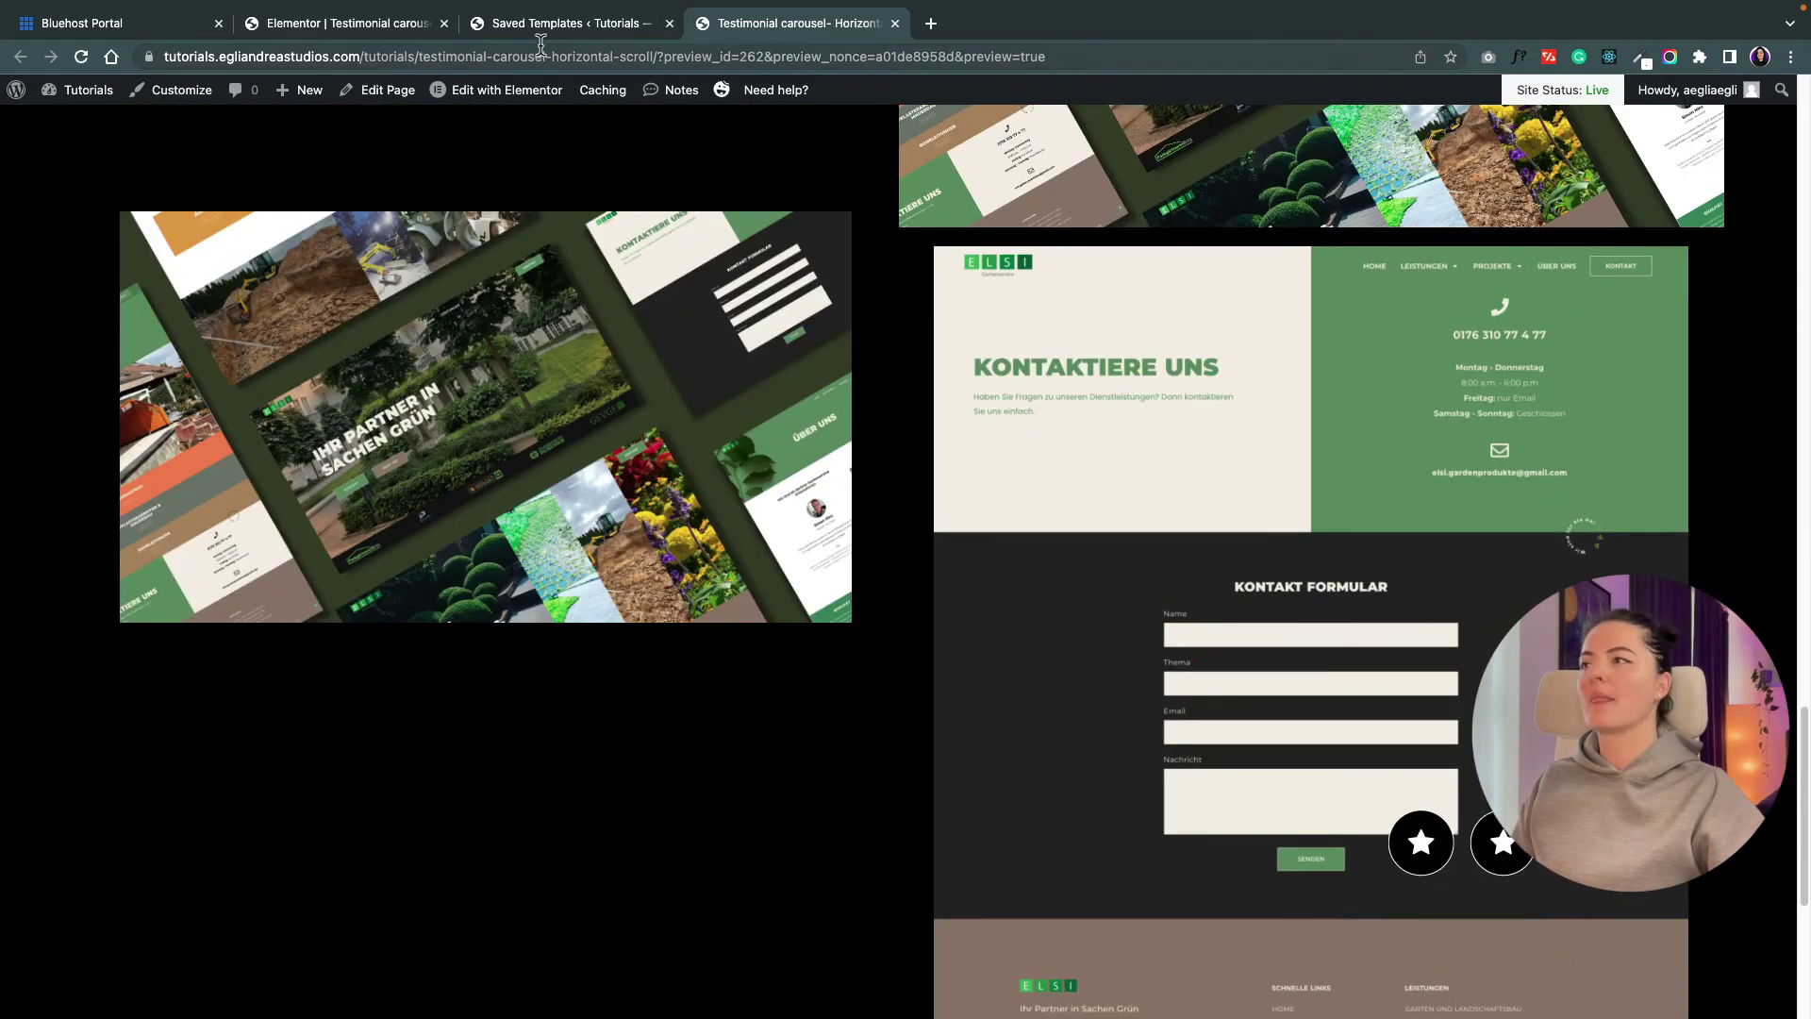
# - Add custom CSS to the first icon: a nudge animation, 2s ease-in-out infinite alternate, from translate(40px, 0px) to translate(-40px, 0px)
pyautogui.click(284, 28)
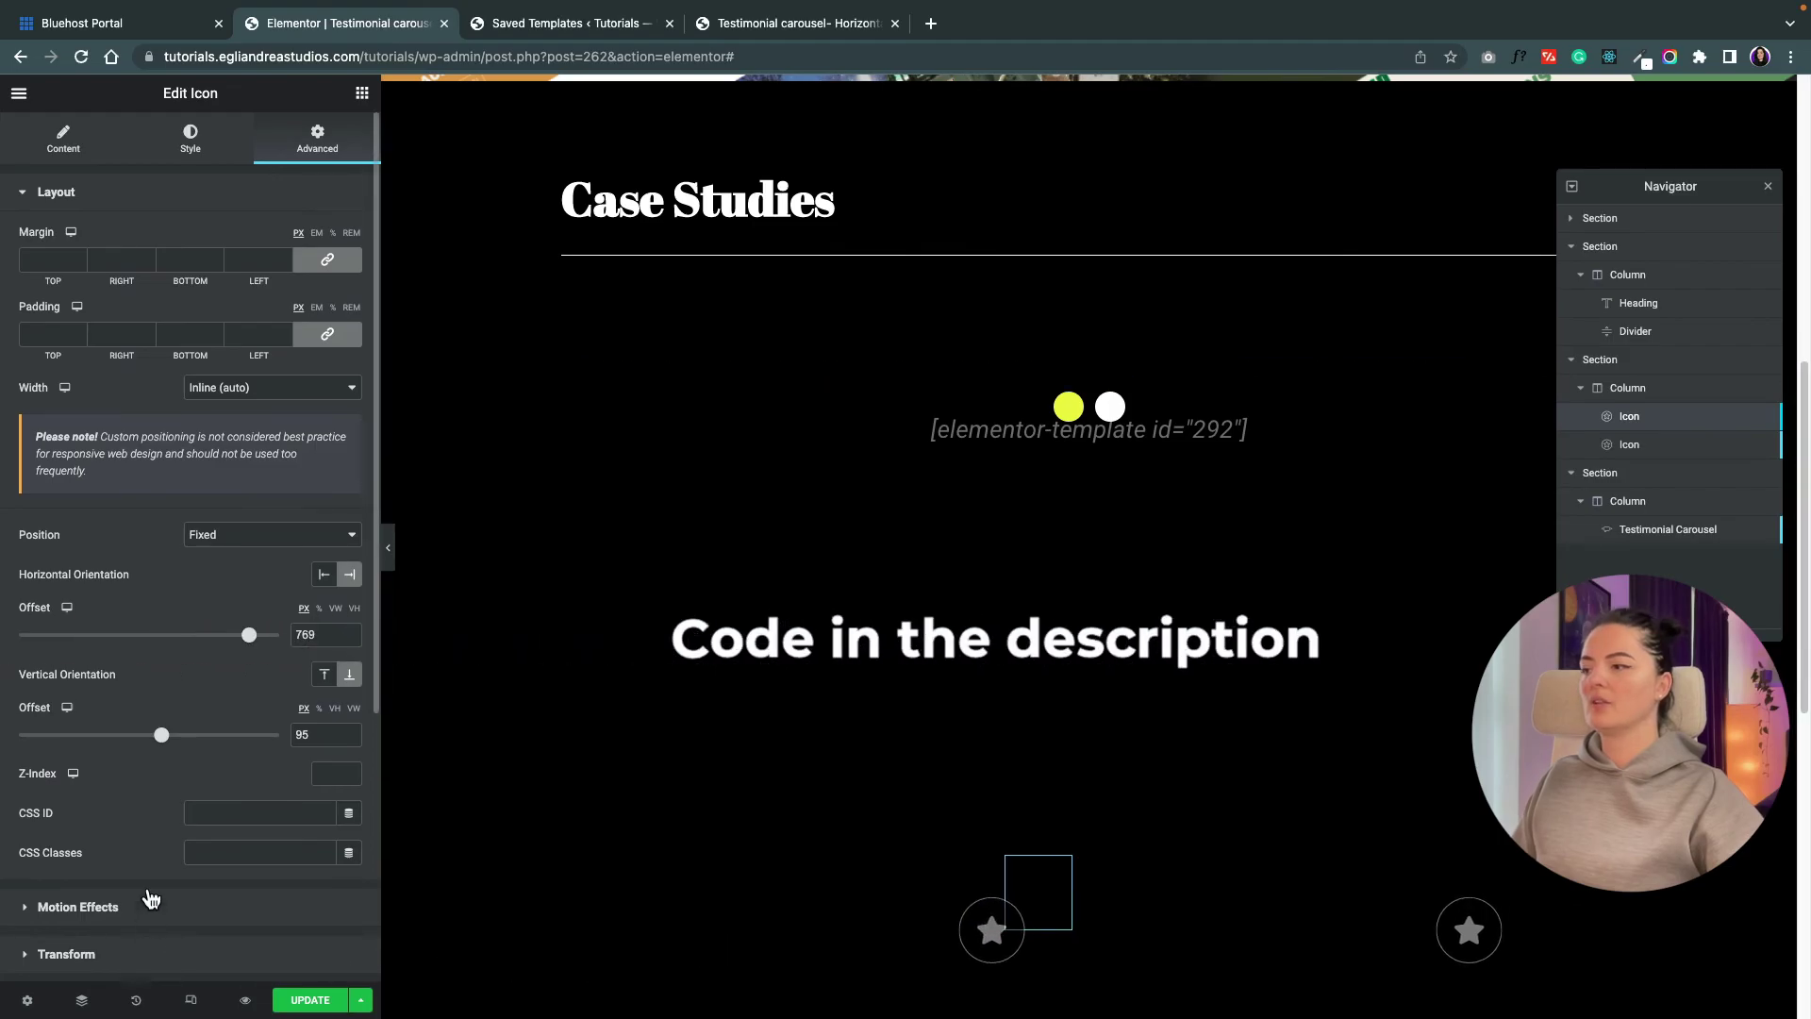
pyautogui.scroll(-4, 141, 892)
pyautogui.click(146, 861)
pyautogui.write('selector .elementor-icon {   animation: nudge 2s  ease-in-out infinite alternate; }  @keyframes nudge {   0% {     transform: translate(40px, 0px);   }    100% {     transform: translate(-40px, 0px);   } }')
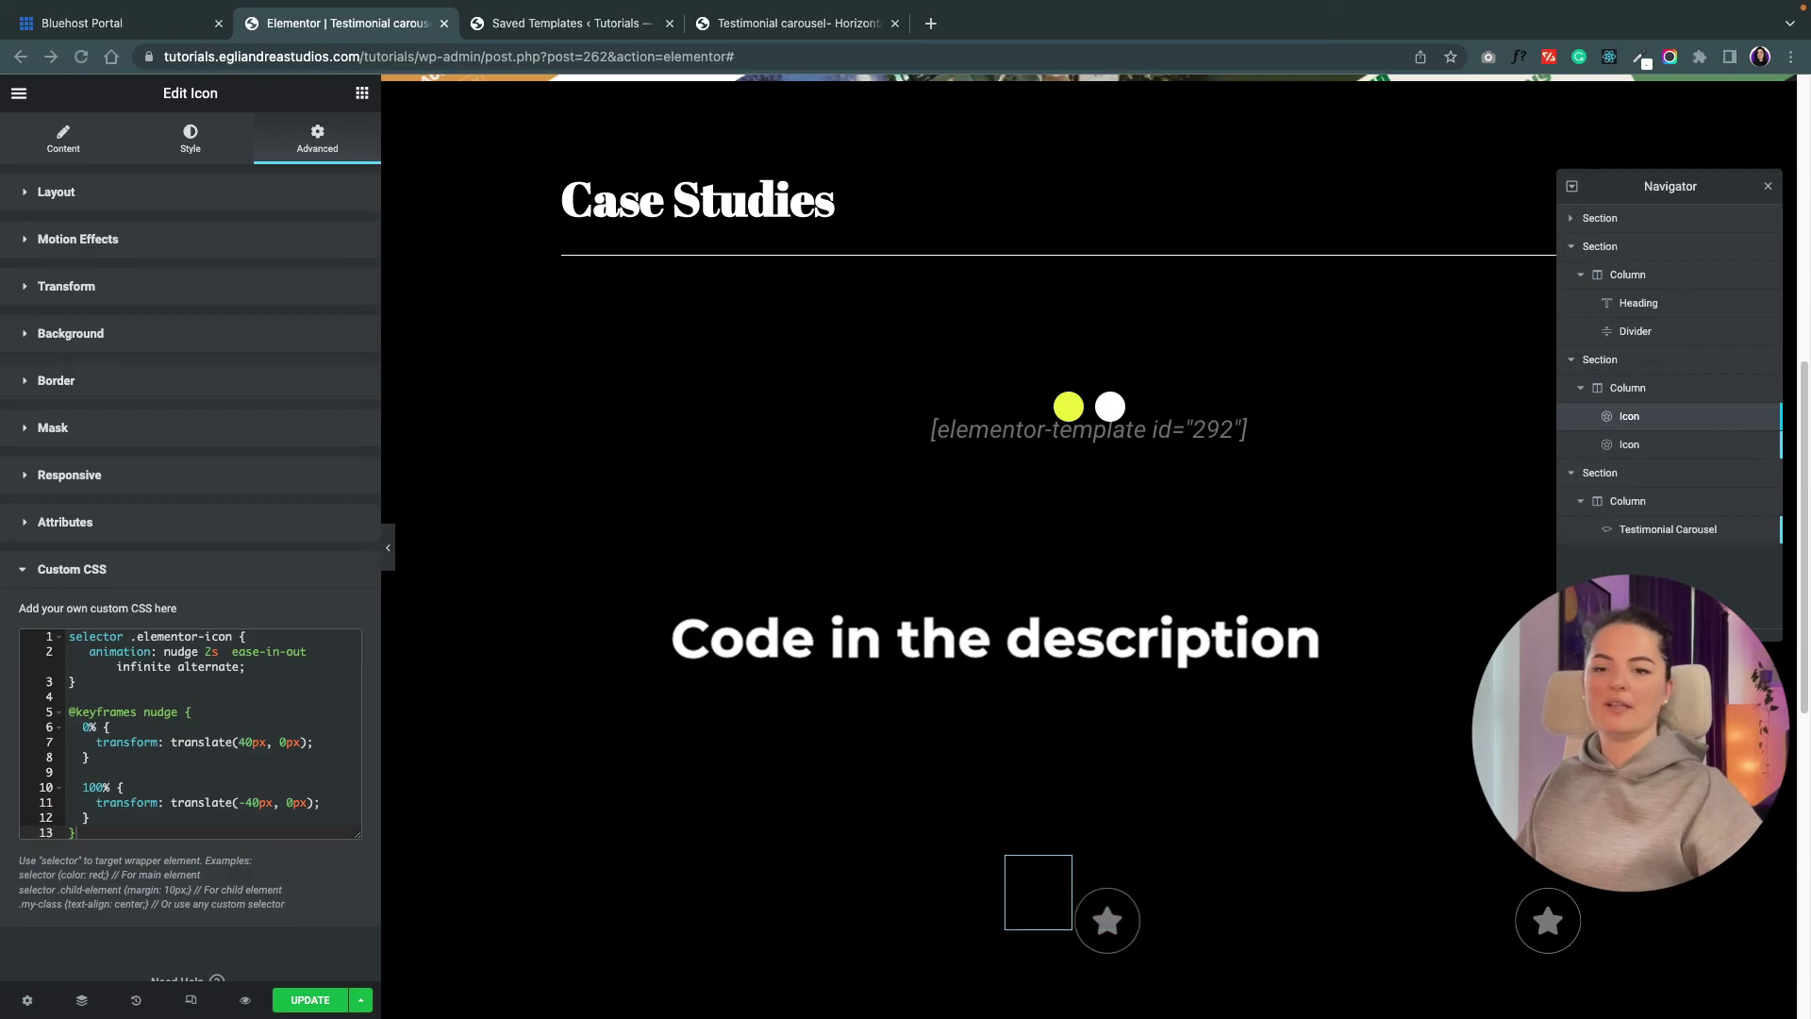
# - Add custom CSS to the second icon: a nudge animation, 2s ease-in-out infinite alternate, from translate(40px, 0) to translate(-40px, 0), and save the page
pyautogui.click(1519, 894)
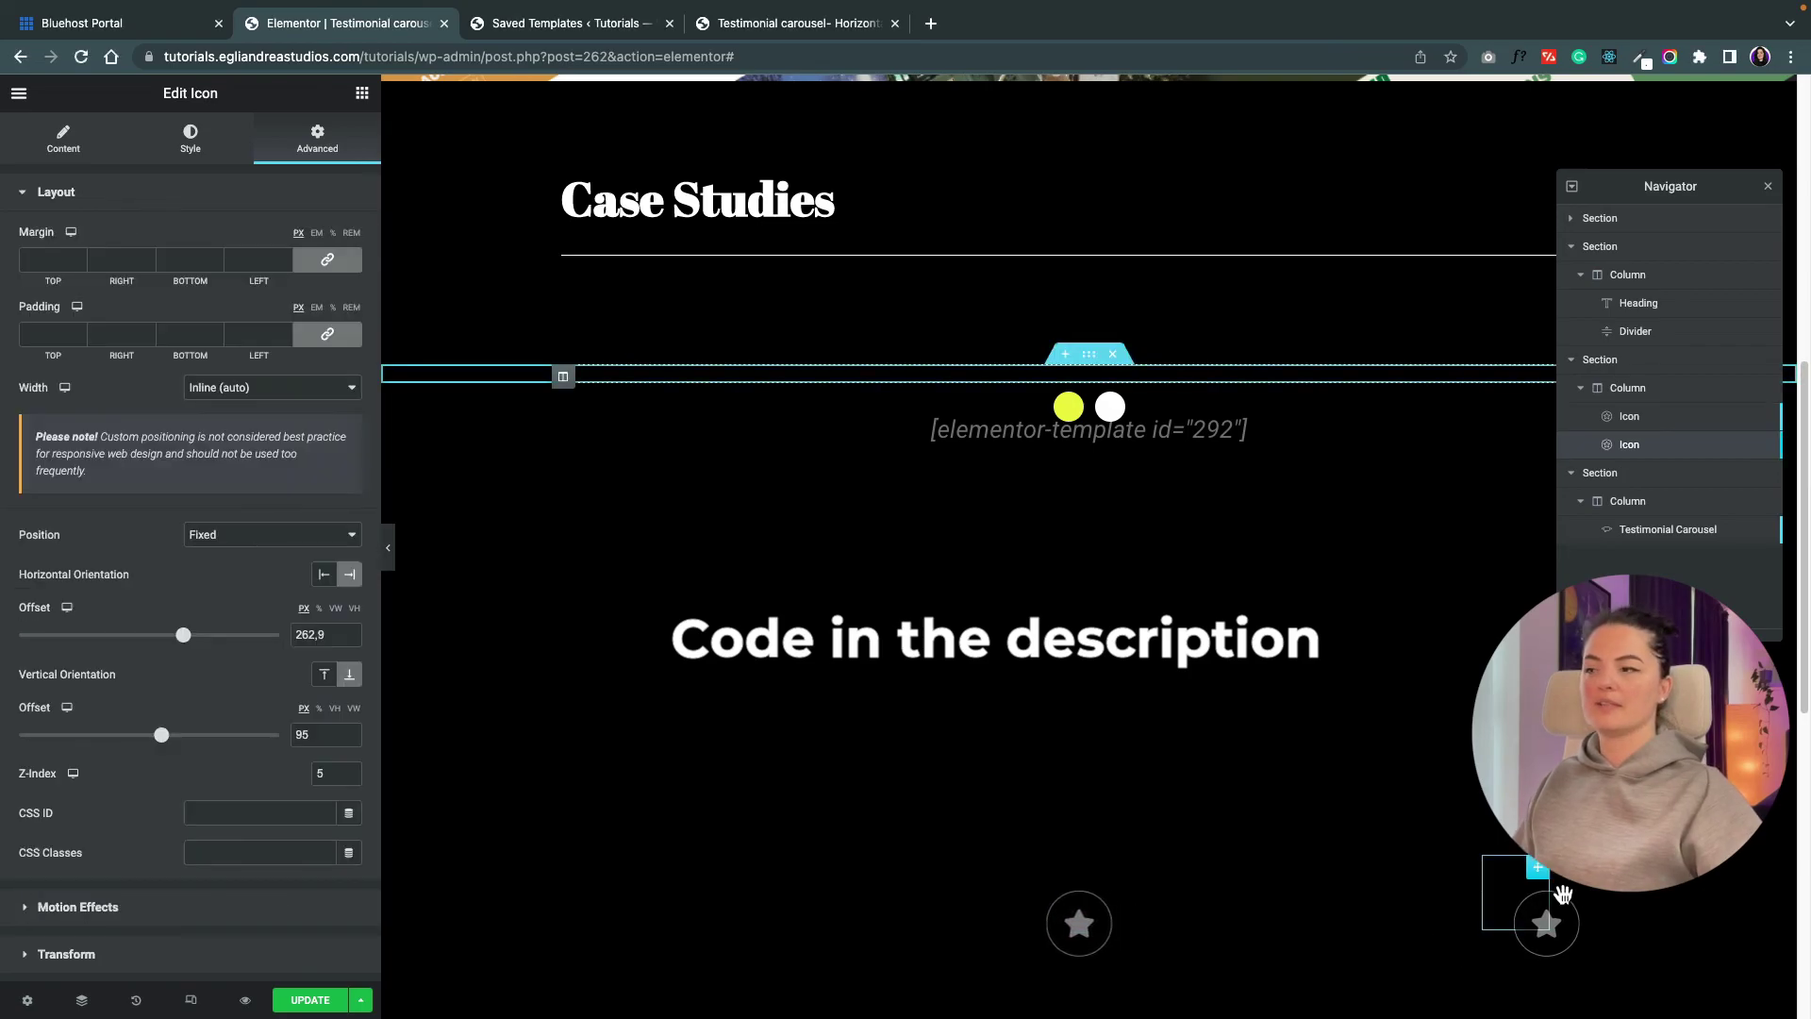
pyautogui.scroll(-5, 74, 840)
pyautogui.click(74, 839)
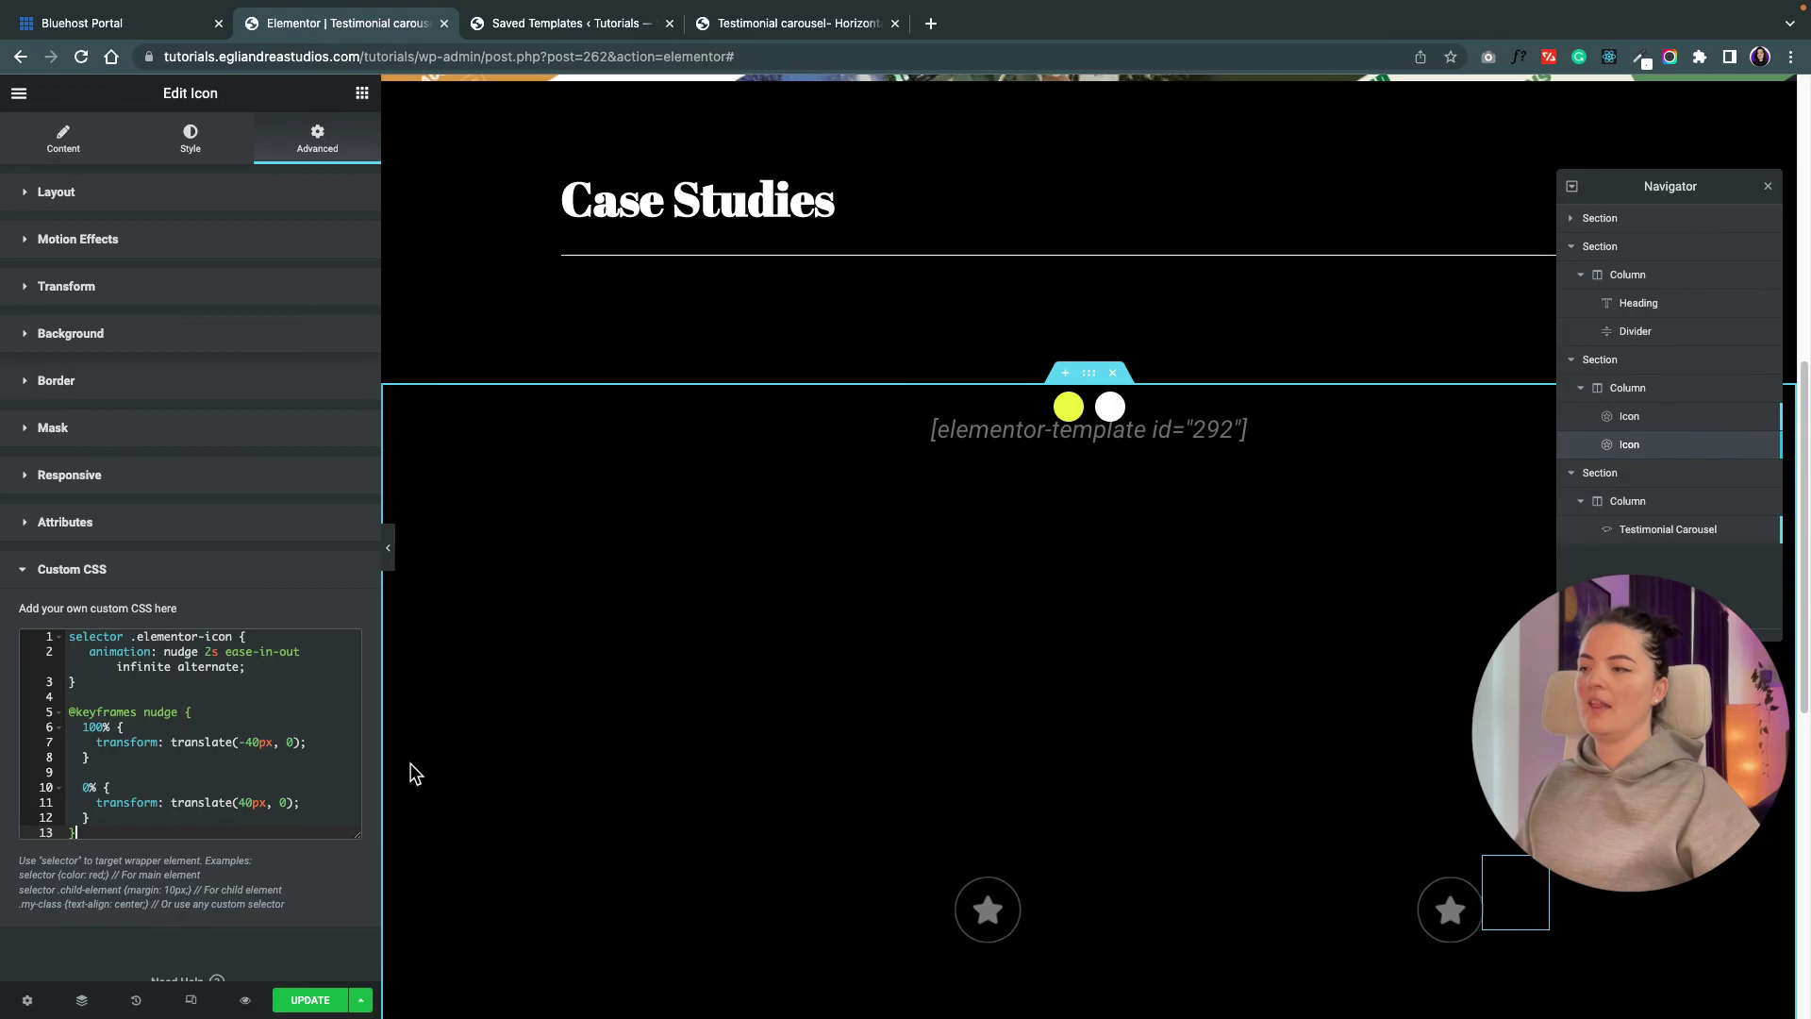
pyautogui.click(310, 1000)
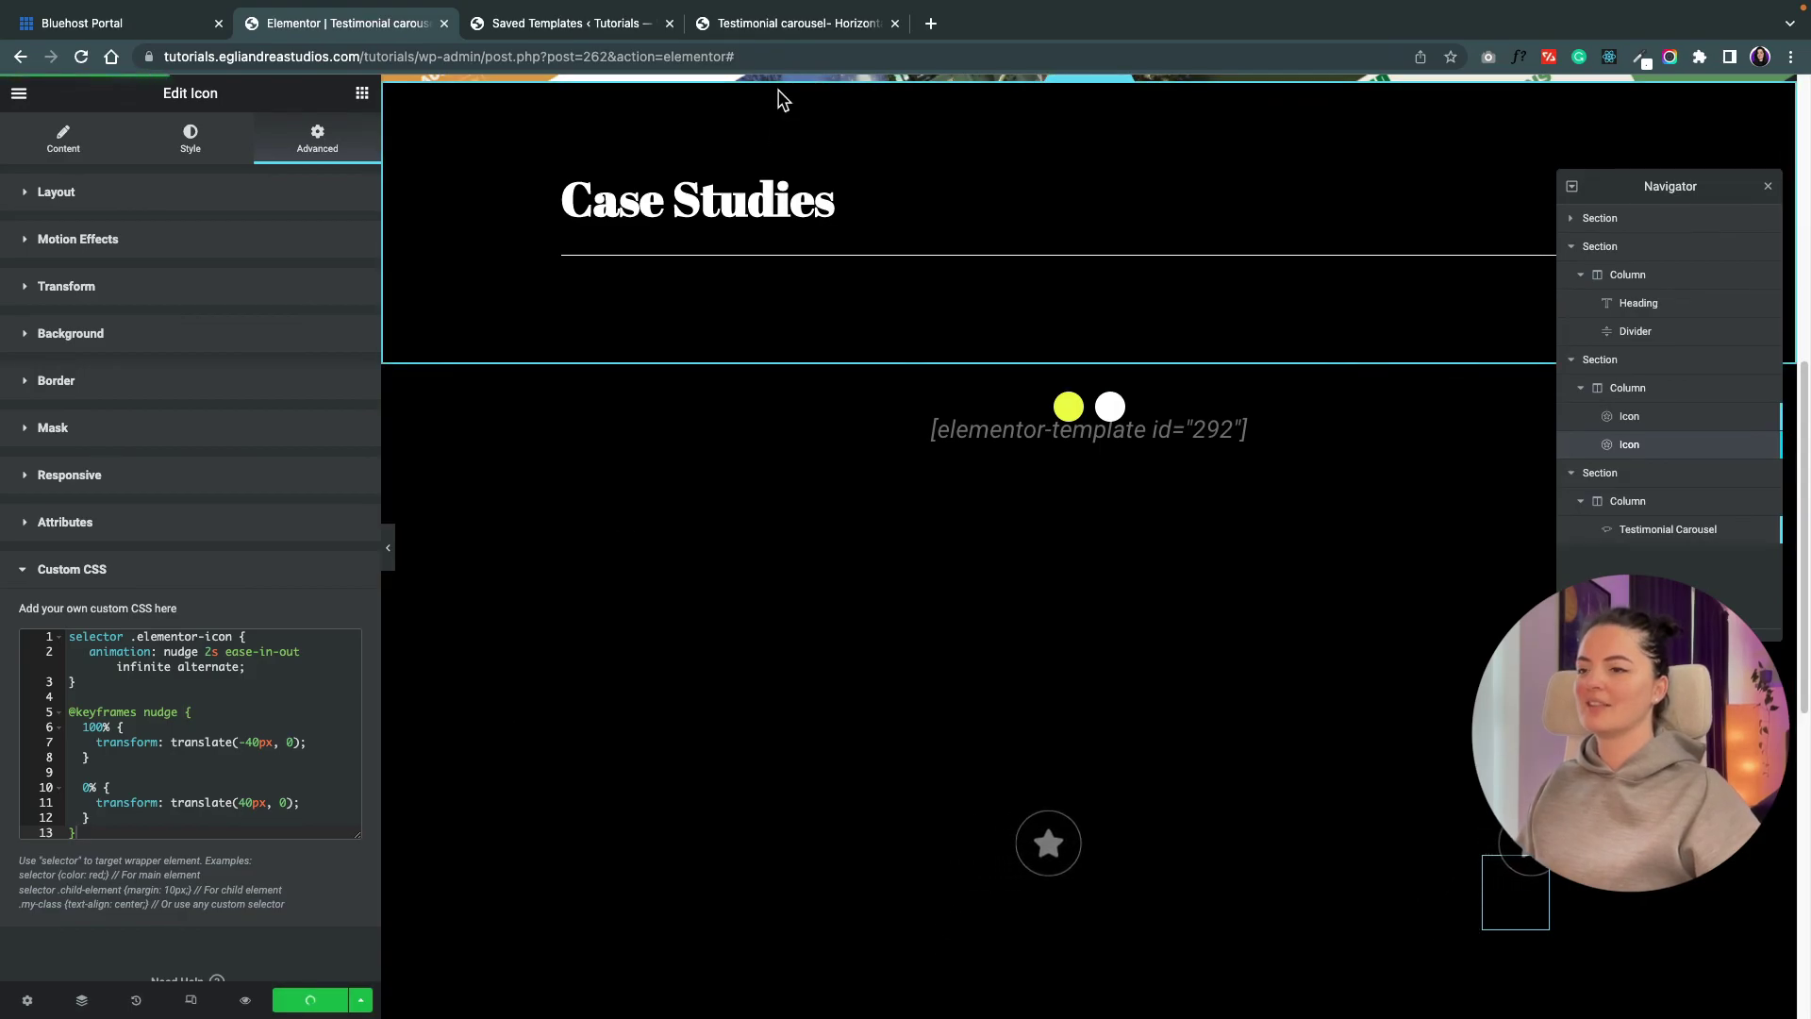
# - Check both animated icons over the testimonial carousel down to its pagination dots in the page preview, and return to the page editor
pyautogui.click(800, 23)
pyautogui.scroll(-4, 1022, 495)
pyautogui.scroll(-7, 1022, 495)
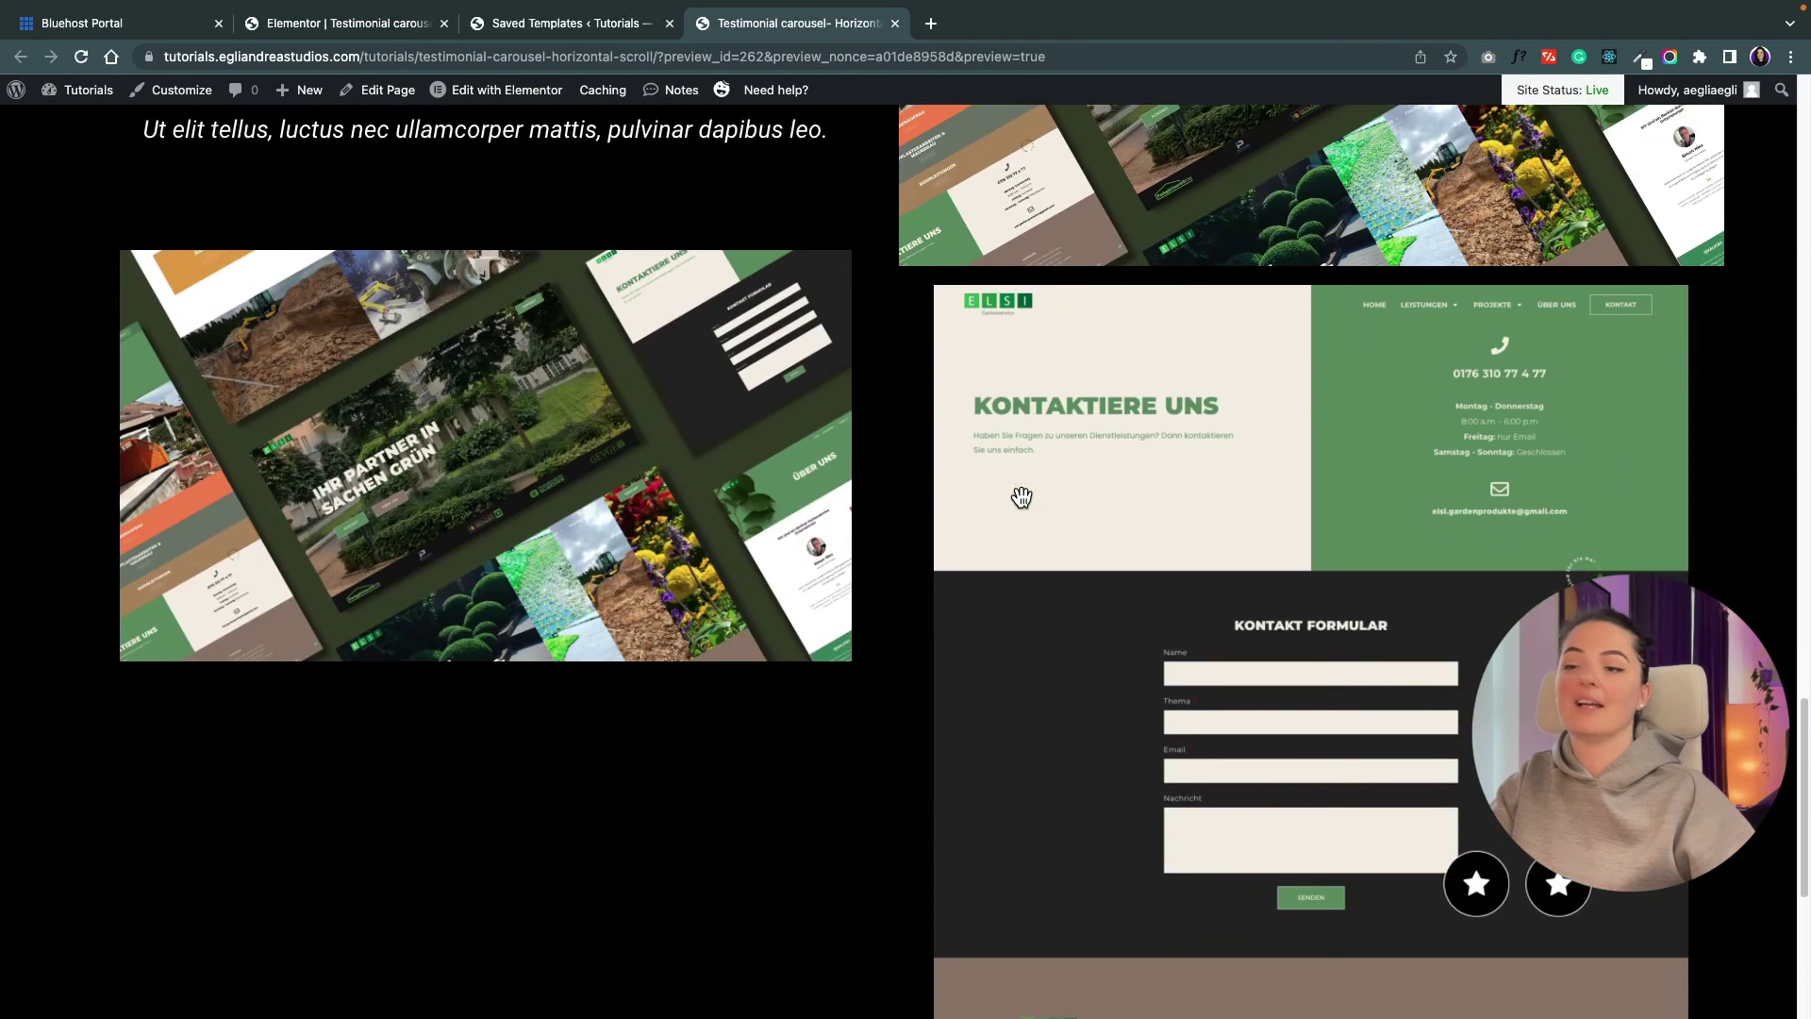
pyautogui.scroll(-3, 1019, 500)
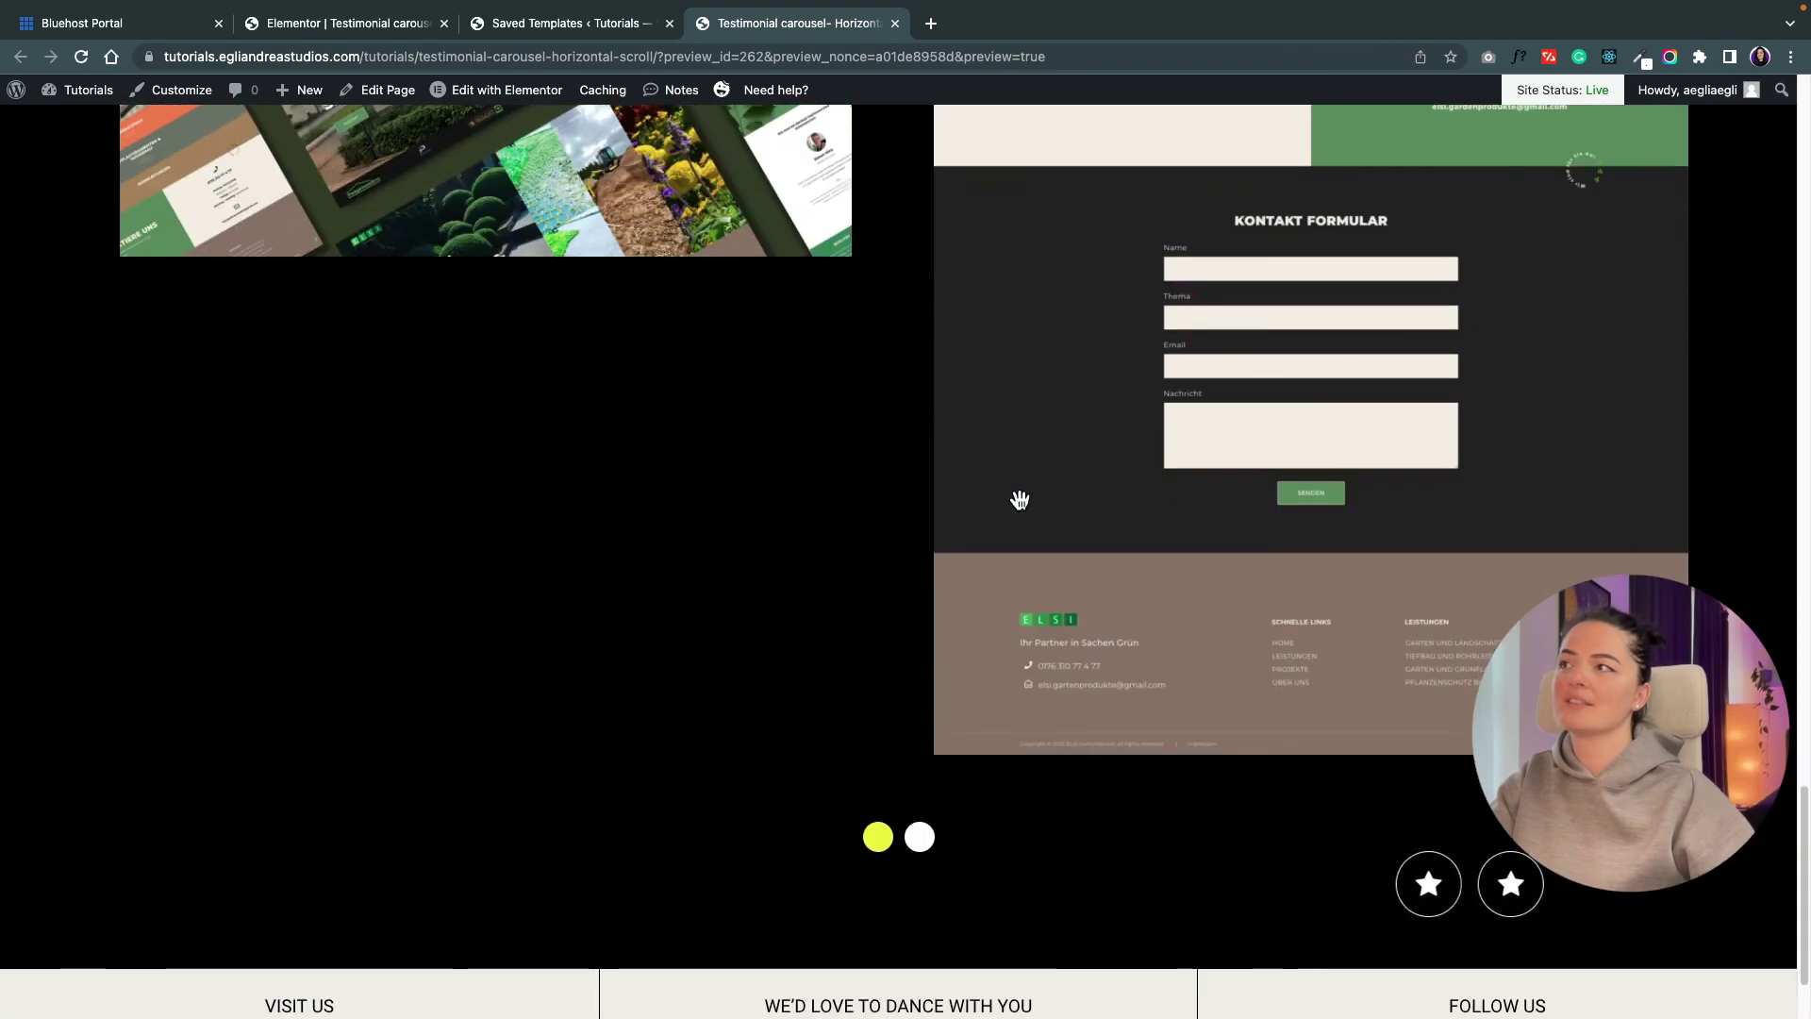
pyautogui.click(351, 23)
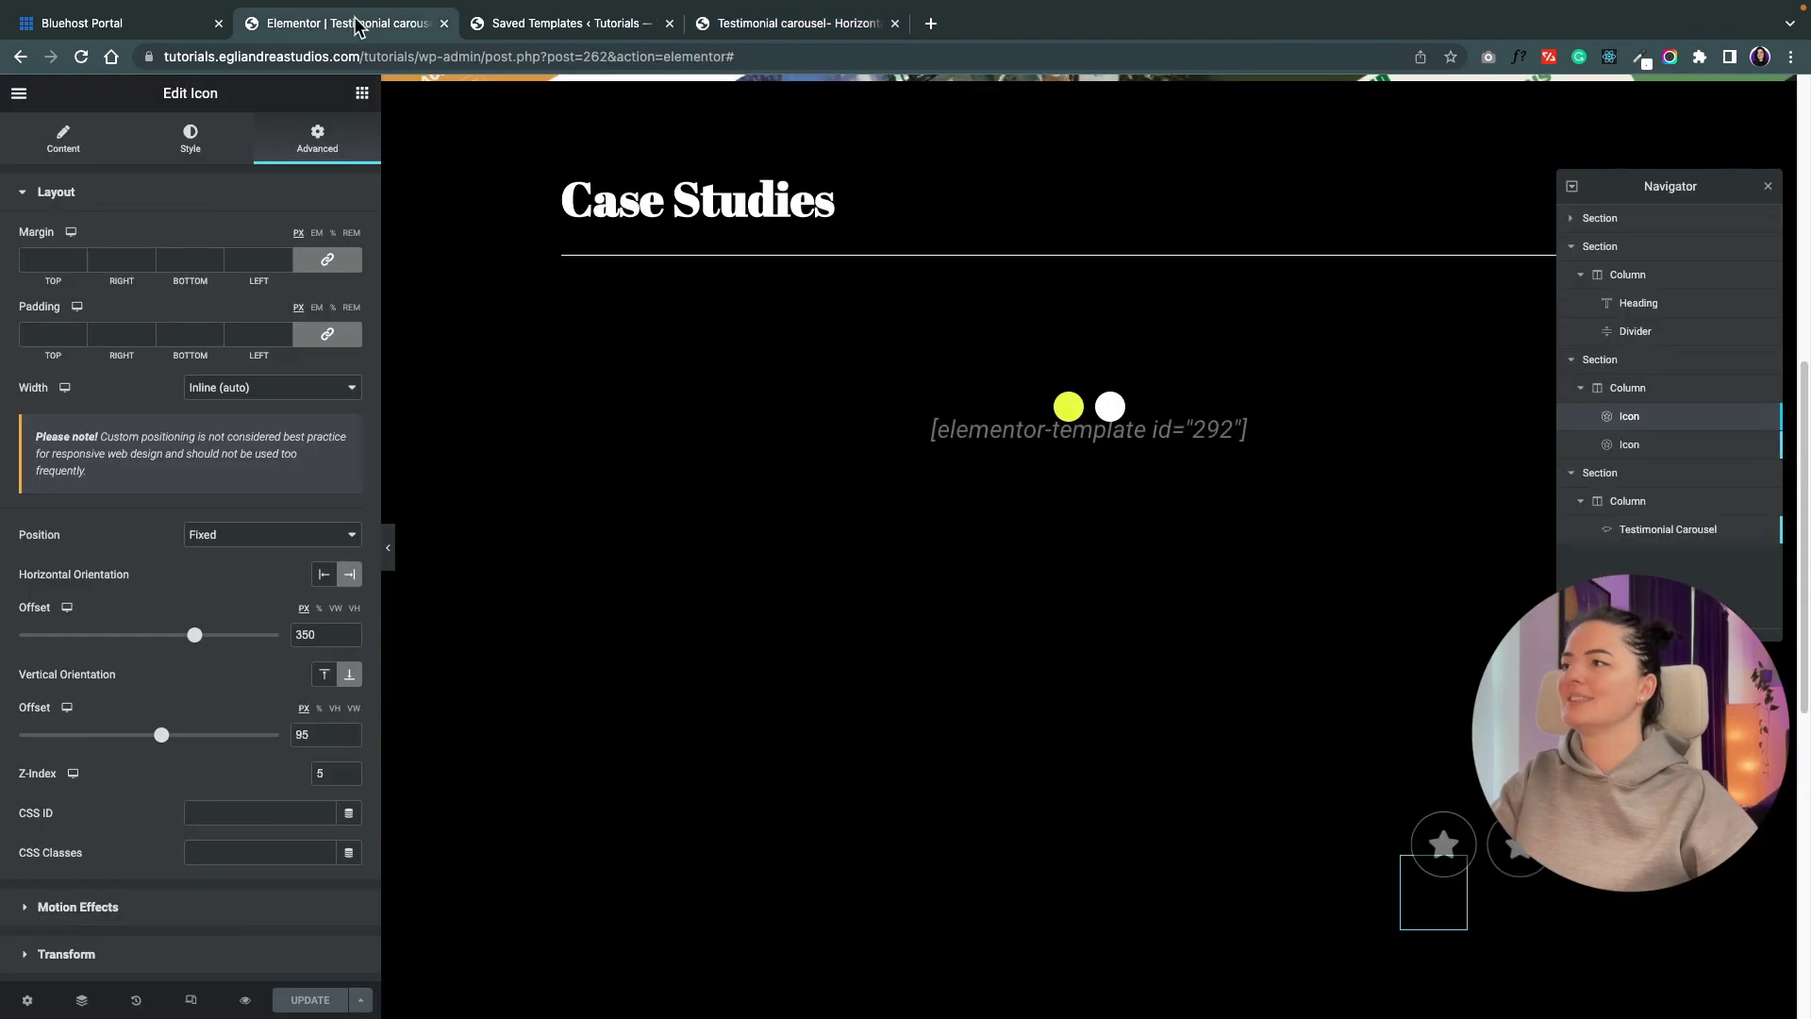